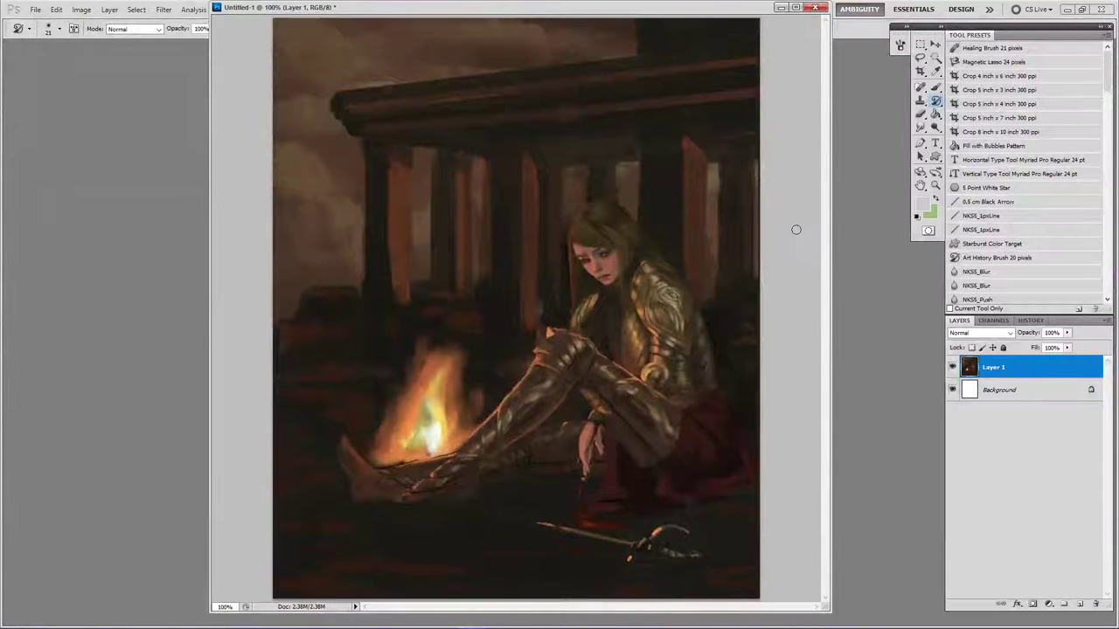
# Switch the painting to full screen view on a black background and display it whole at 100% zoom.
pyautogui.moveTo(610, 8); pyautogui.dragTo(601, 63)
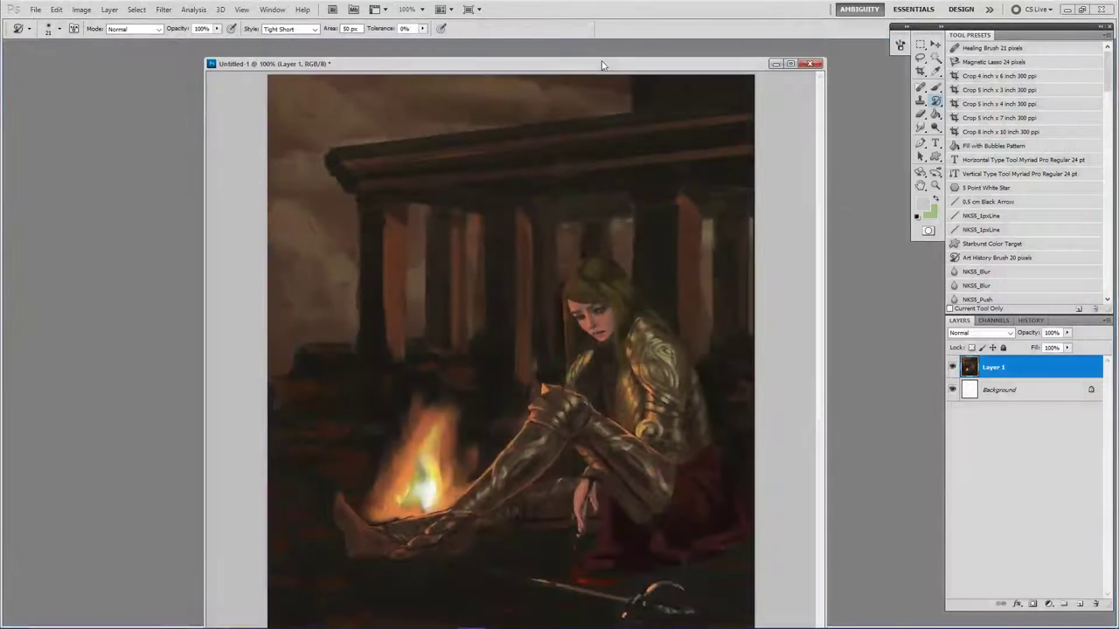
pyautogui.press('f')
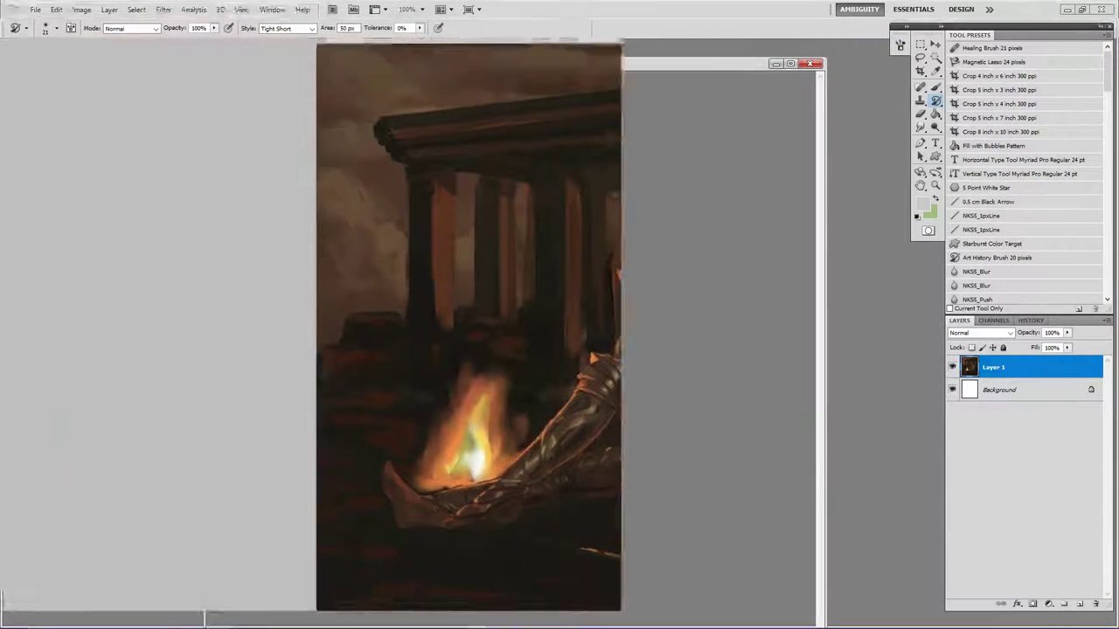
pyautogui.press('f')
pyautogui.press('Tab')
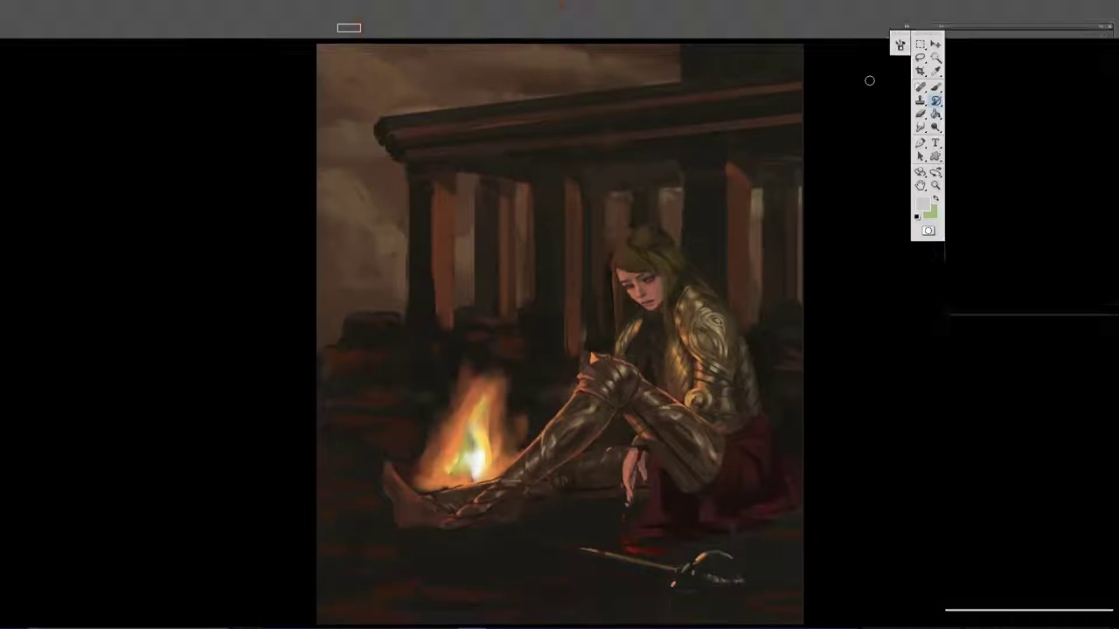
pyautogui.moveTo(788, 181)
pyautogui.mouseDown()
pyautogui.moveTo(781, 110)
pyautogui.moveTo(775, 188)
pyautogui.mouseUp()
pyautogui.press('z')
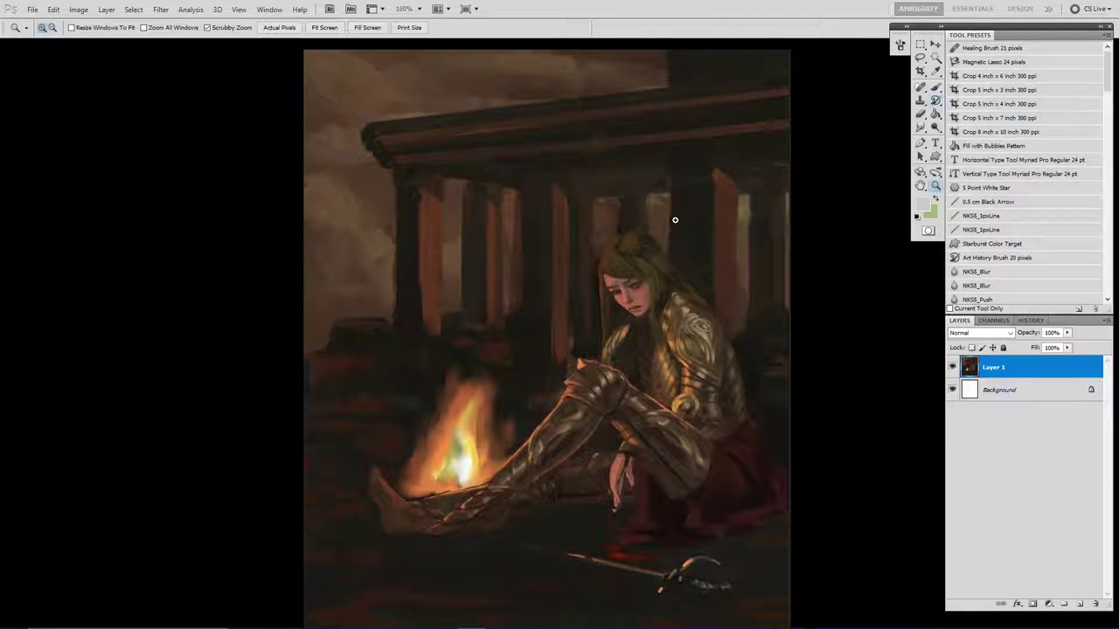
pyautogui.keyDown('alt'); pyautogui.click(671, 221); pyautogui.keyUp('alt')
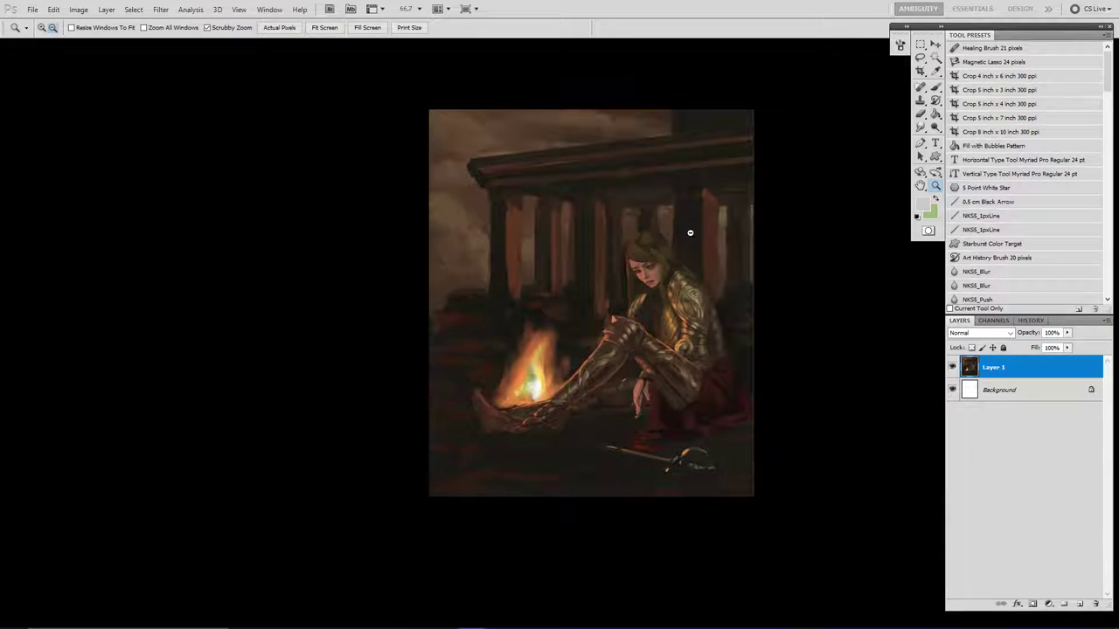
pyautogui.click(683, 243)
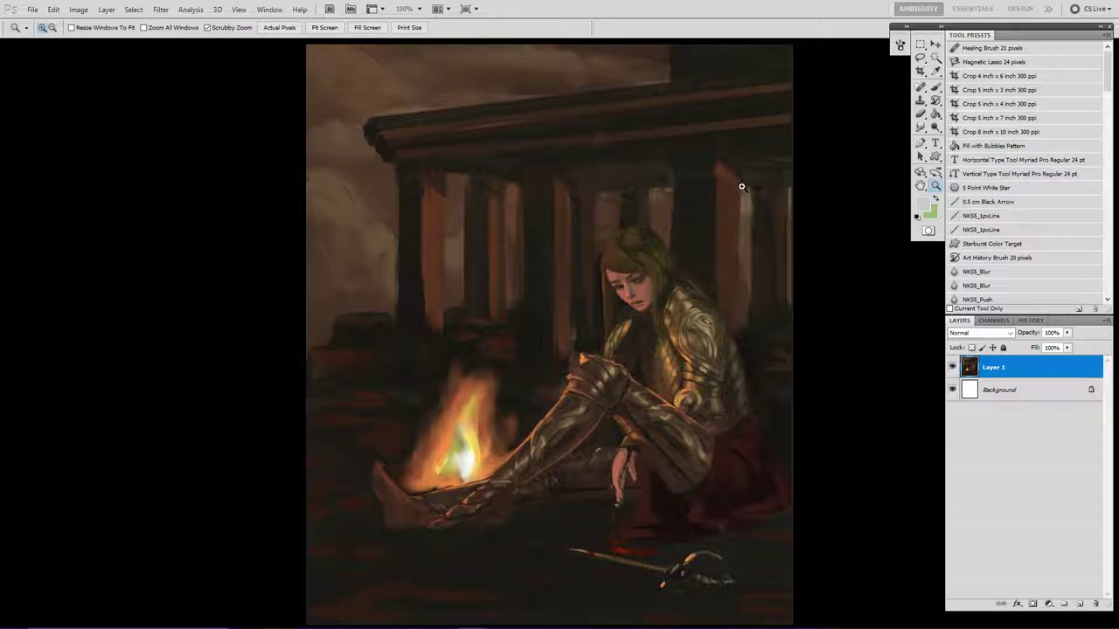
# Preview the painting in grayscale with Proof Colors, check its values at thumbnail size, and return to the colour view.
pyautogui.hotkey('shift', 'ctrl', 'u')
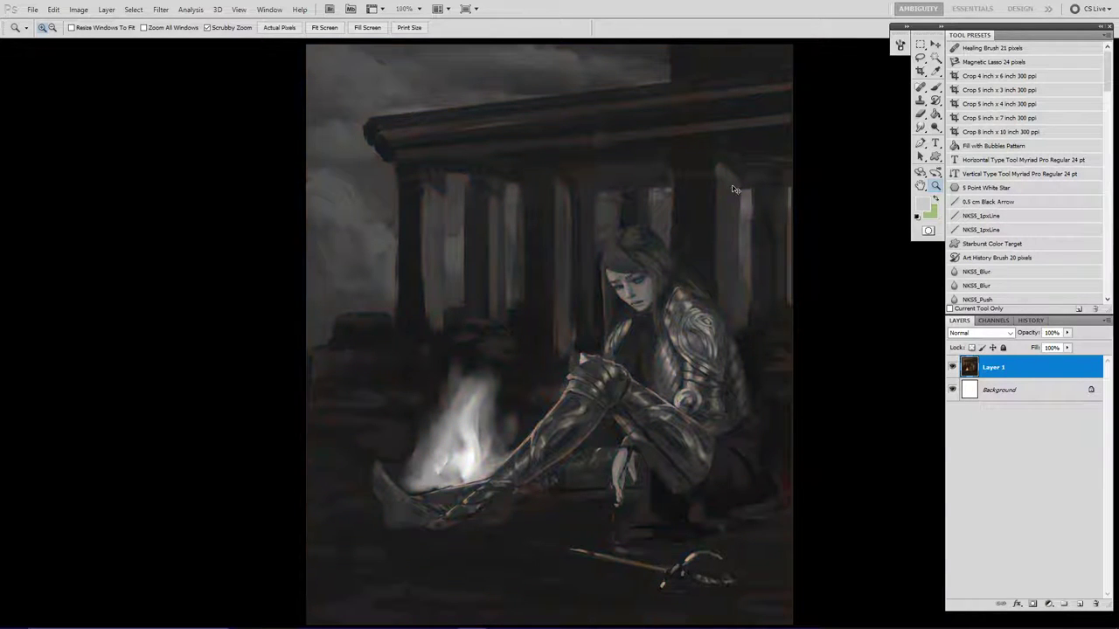
pyautogui.moveTo(724, 192)
pyautogui.mouseDown()
pyautogui.moveTo(732, 207)
pyautogui.moveTo(761, 177)
pyautogui.mouseUp()
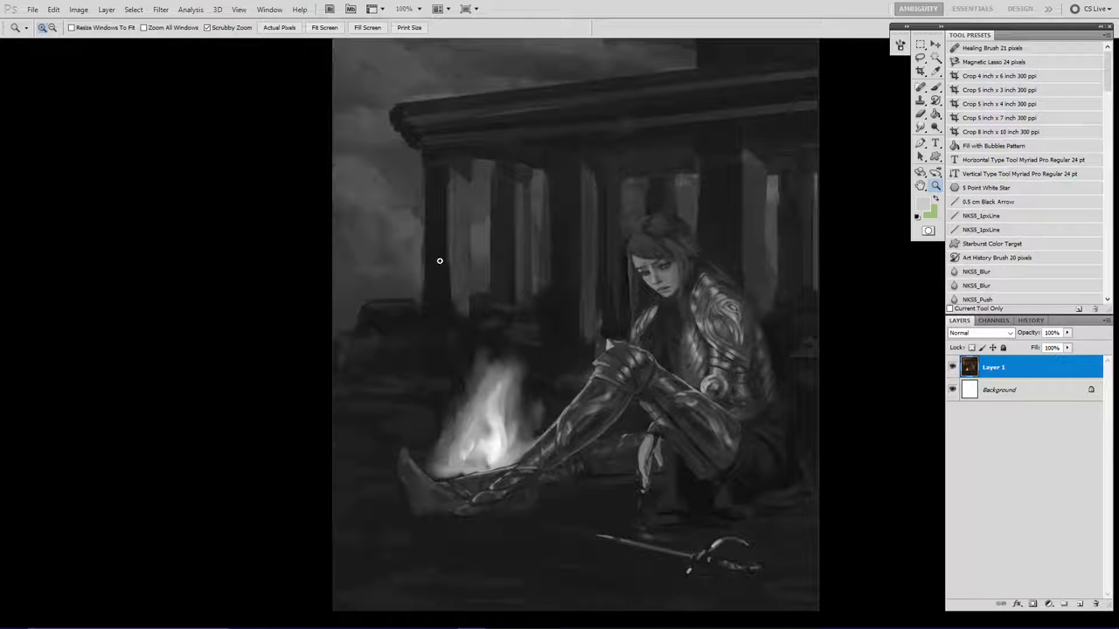
pyautogui.keyDown('alt'); pyautogui.click(554, 258); pyautogui.keyUp('alt')
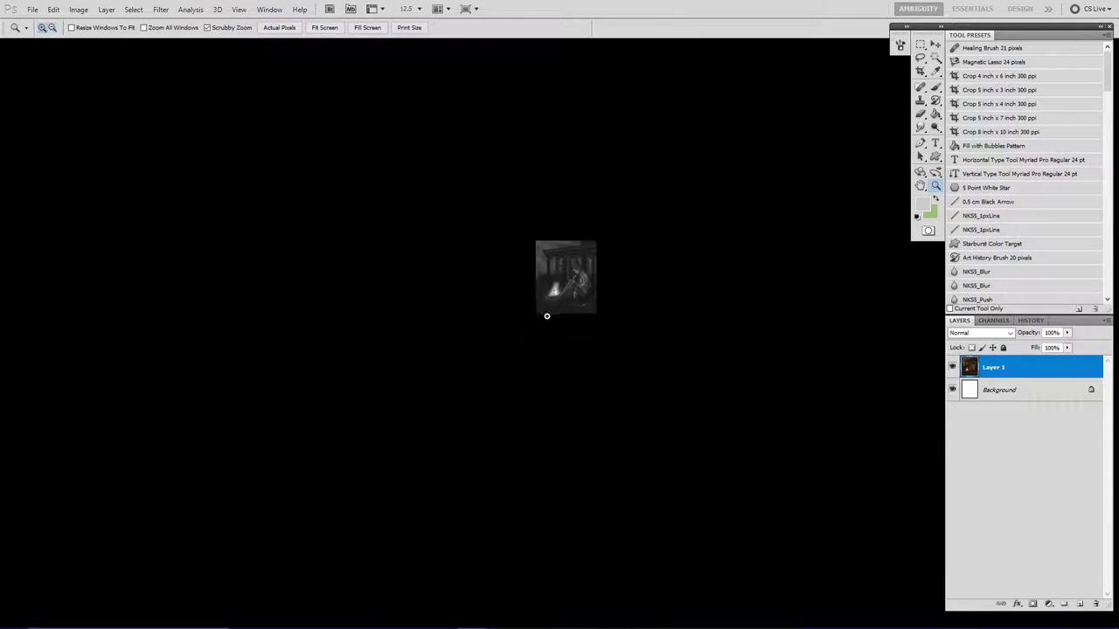
pyautogui.keyDown('alt'); pyautogui.click(577, 306); pyautogui.keyUp('alt')
pyautogui.click(577, 305)
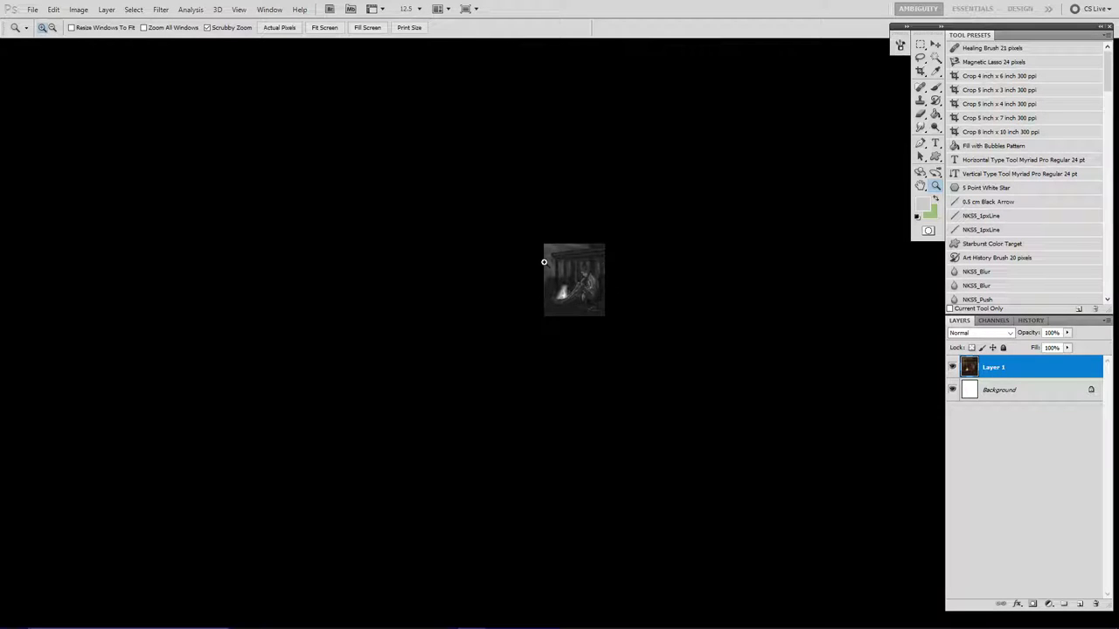
pyautogui.hotkey('ctrl', 'y')
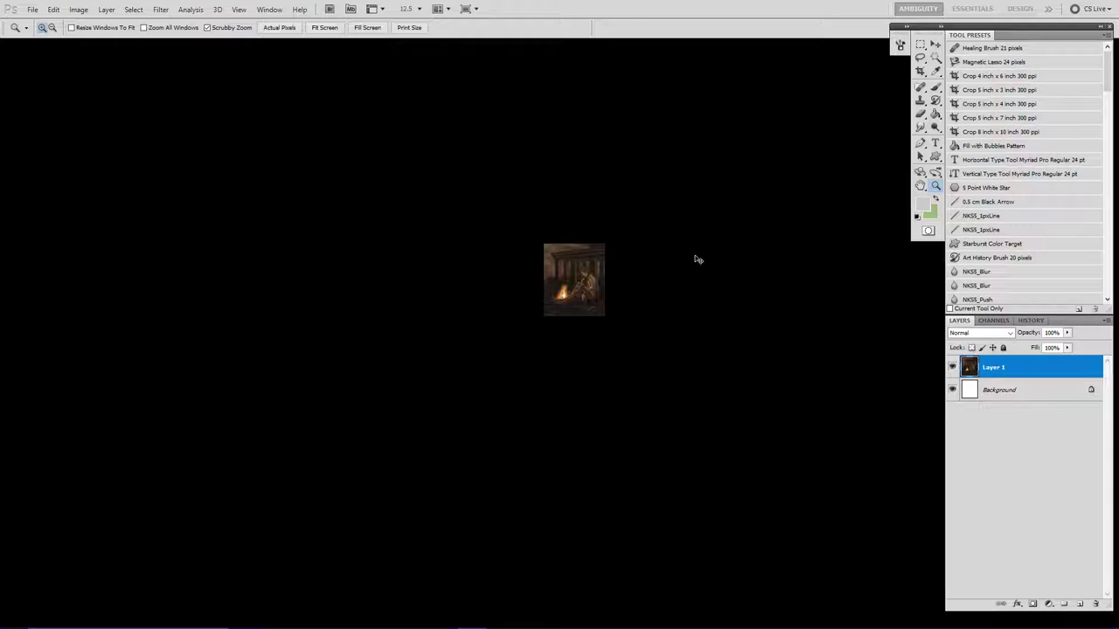
# Examine the painting's colours at 100% zoom, covering the sky, temple, fire, armoured woman and sword.
pyautogui.click(603, 289)
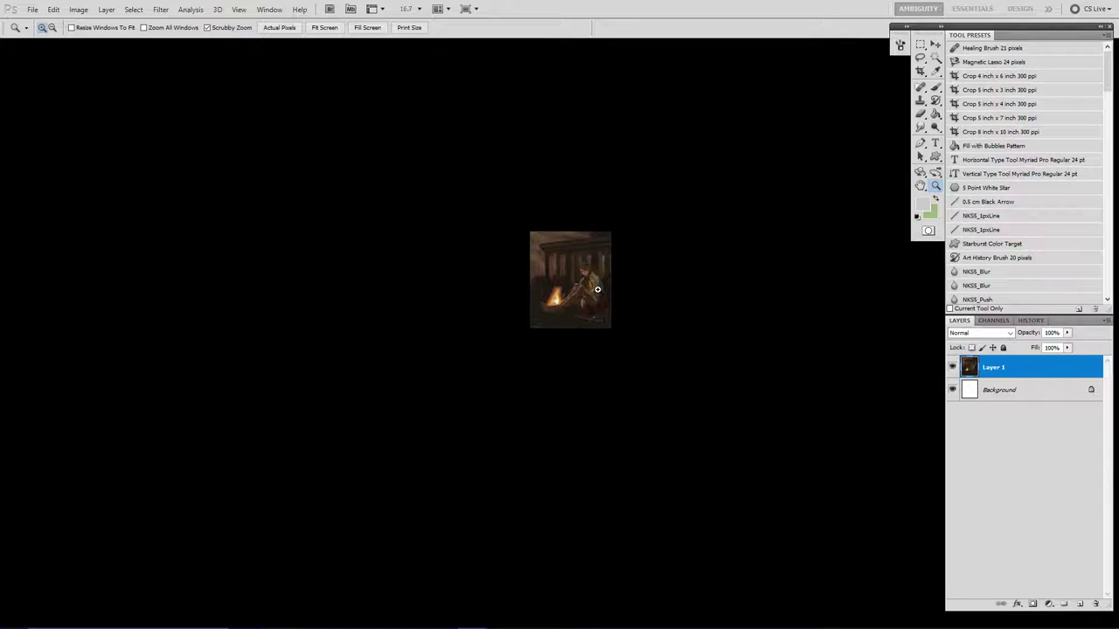
pyautogui.click(597, 289)
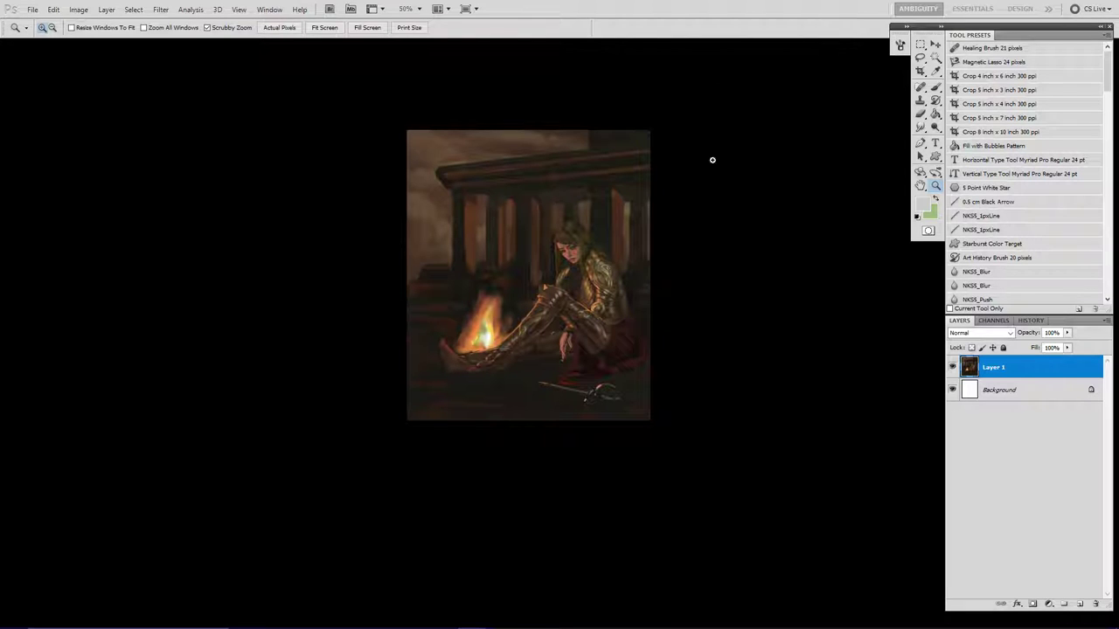
pyautogui.click(554, 292)
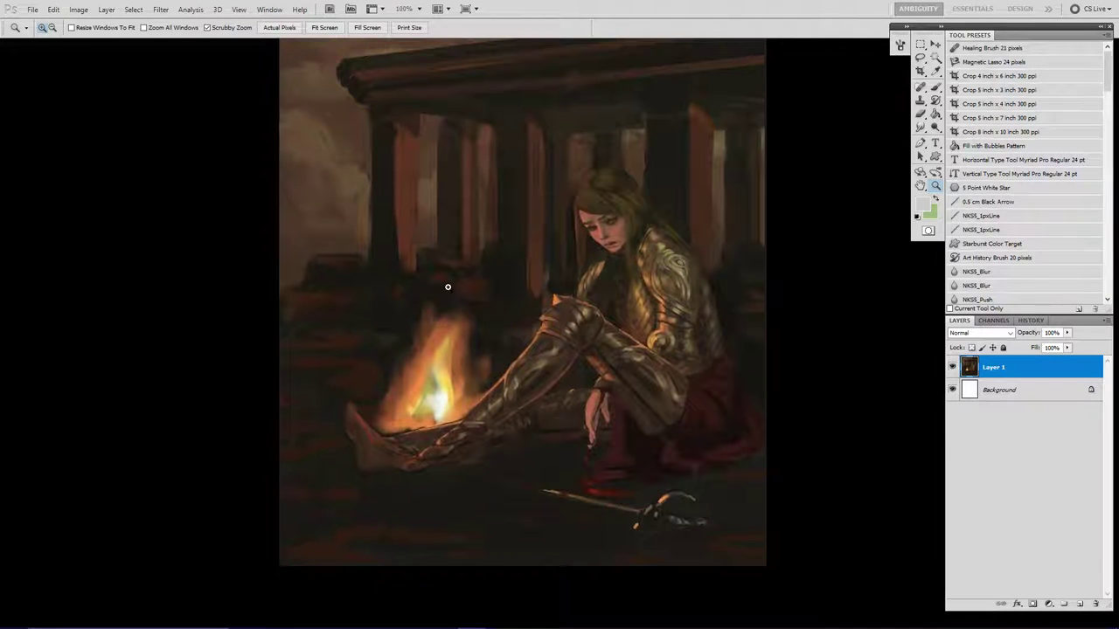
pyautogui.moveTo(340, 81); pyautogui.dragTo(458, 235)
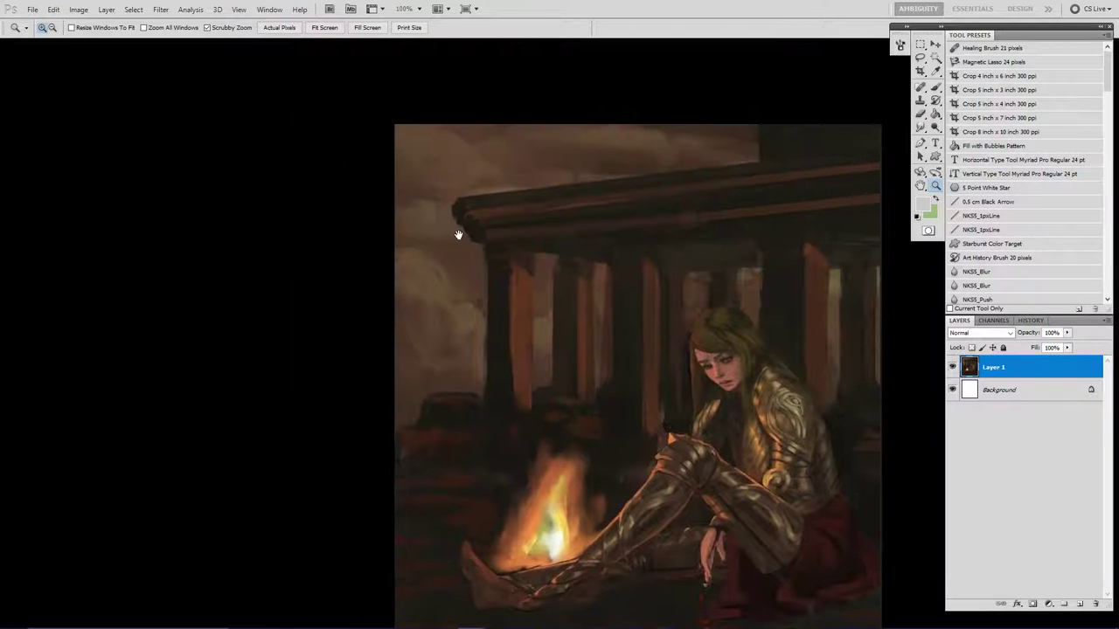
pyautogui.moveTo(514, 266); pyautogui.dragTo(481, 174)
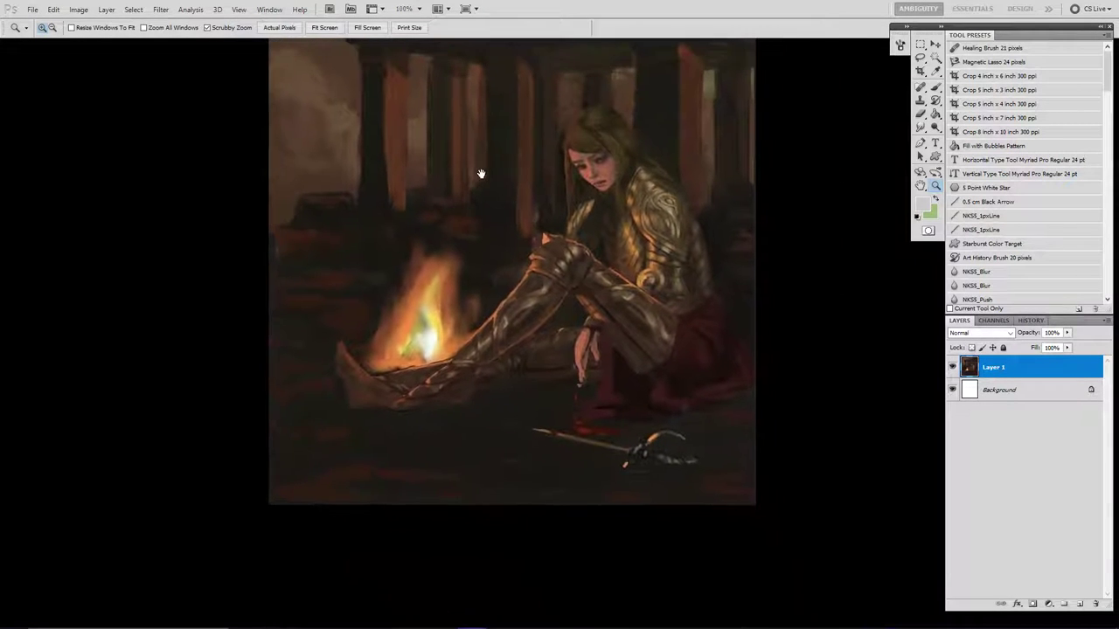
pyautogui.moveTo(445, 275); pyautogui.dragTo(424, 442)
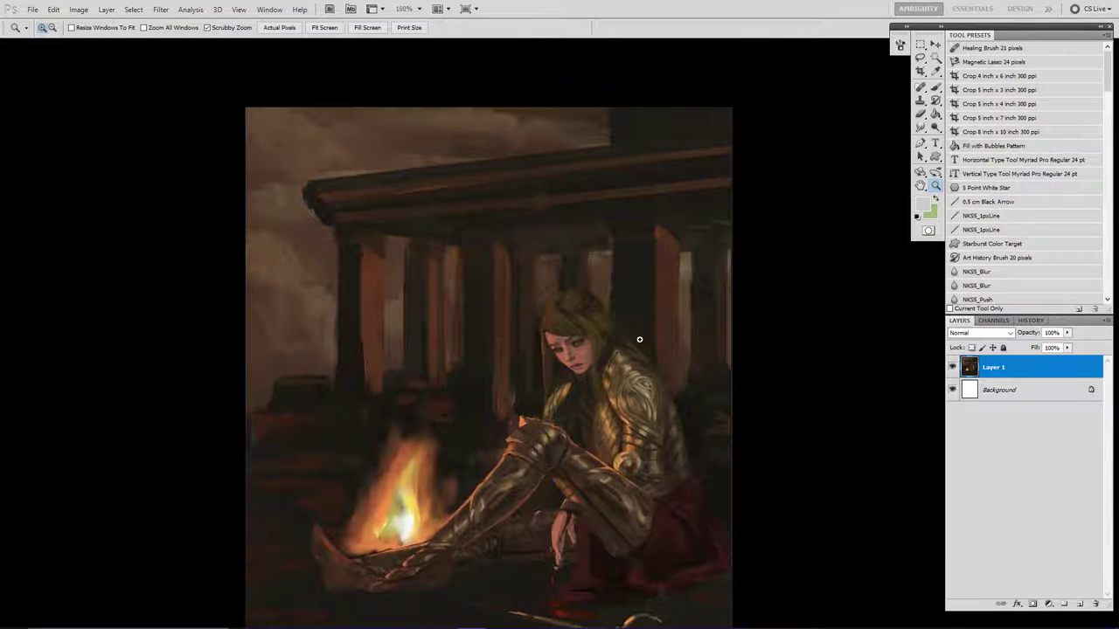
pyautogui.moveTo(584, 446); pyautogui.dragTo(591, 367)
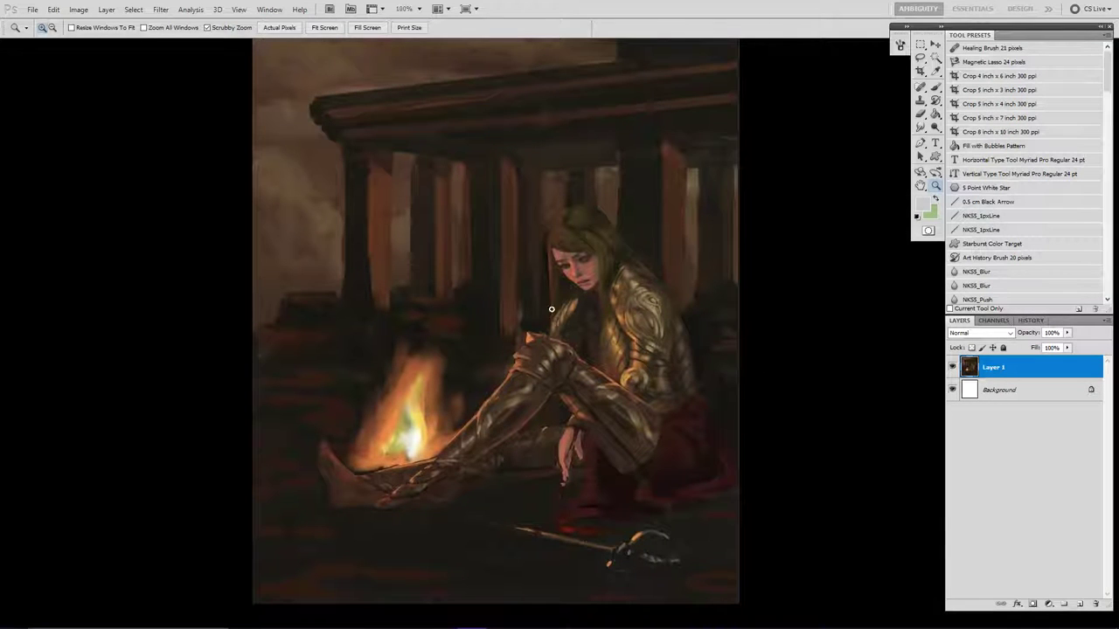
pyautogui.moveTo(610, 354)
pyautogui.mouseDown()
pyautogui.moveTo(570, 243)
pyautogui.moveTo(581, 305)
pyautogui.mouseUp()
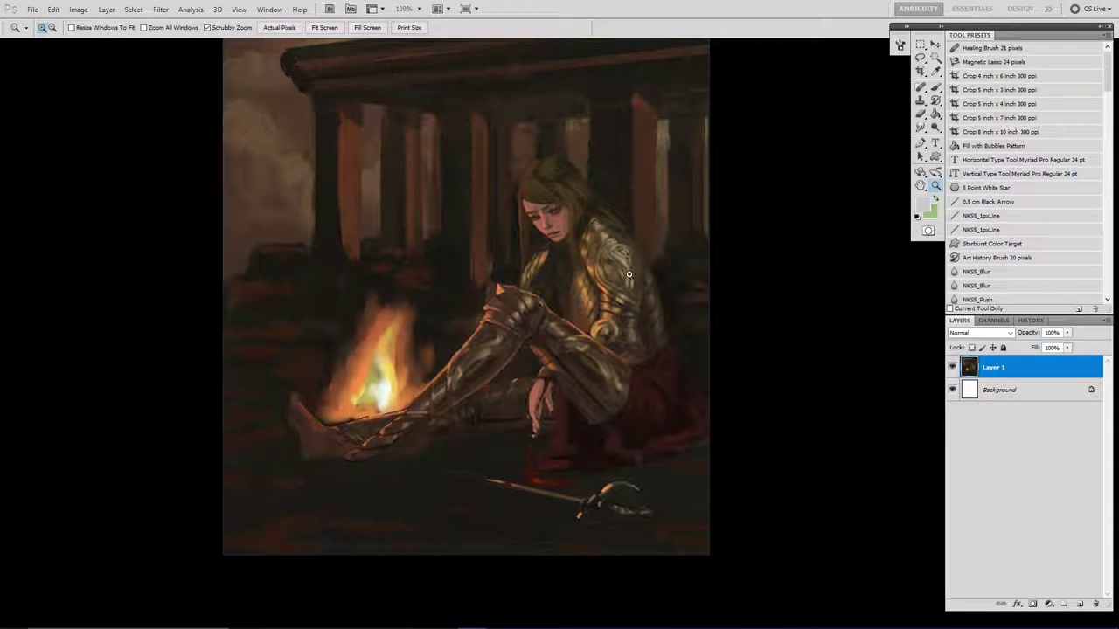
pyautogui.moveTo(623, 313)
pyautogui.mouseDown()
pyautogui.moveTo(623, 410)
pyautogui.moveTo(603, 254)
pyautogui.mouseUp()
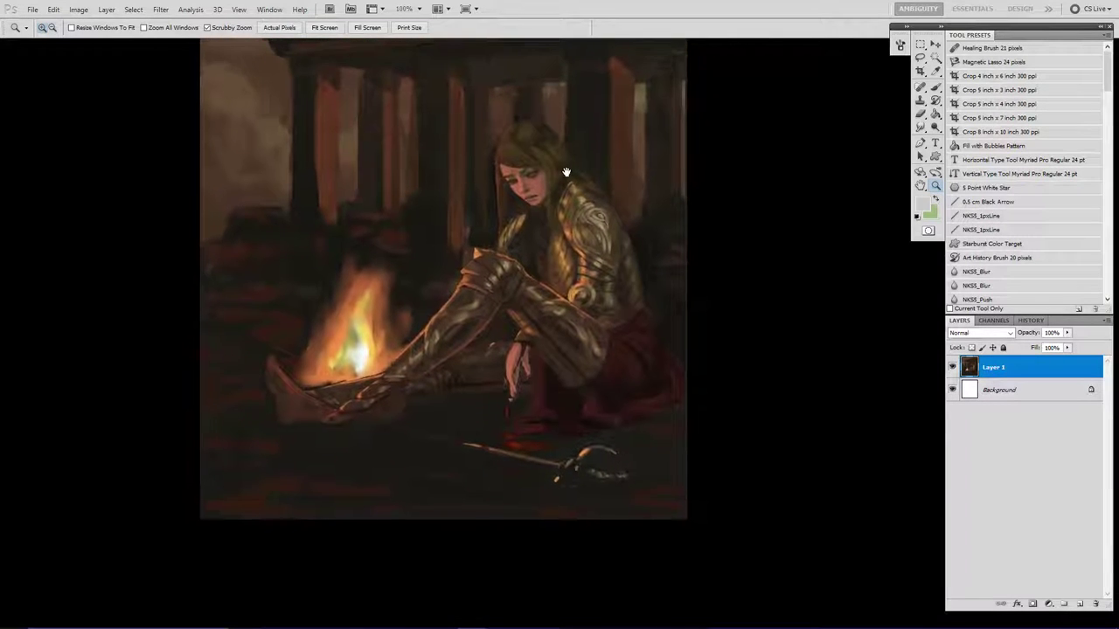
pyautogui.moveTo(572, 175); pyautogui.dragTo(571, 300)
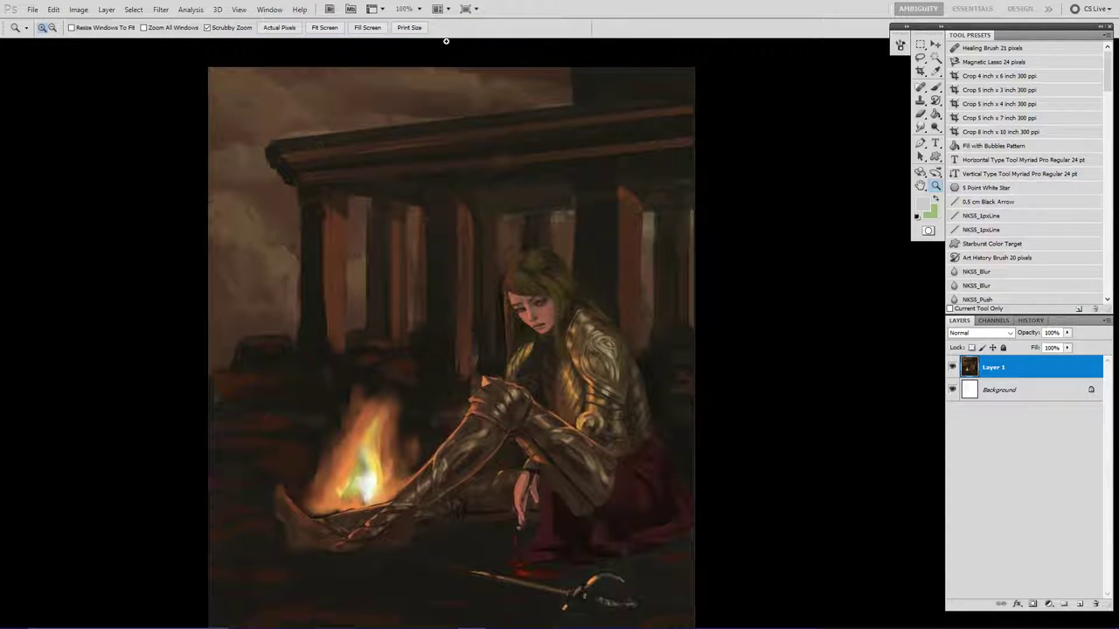
pyautogui.scroll(-3, 630, 276)
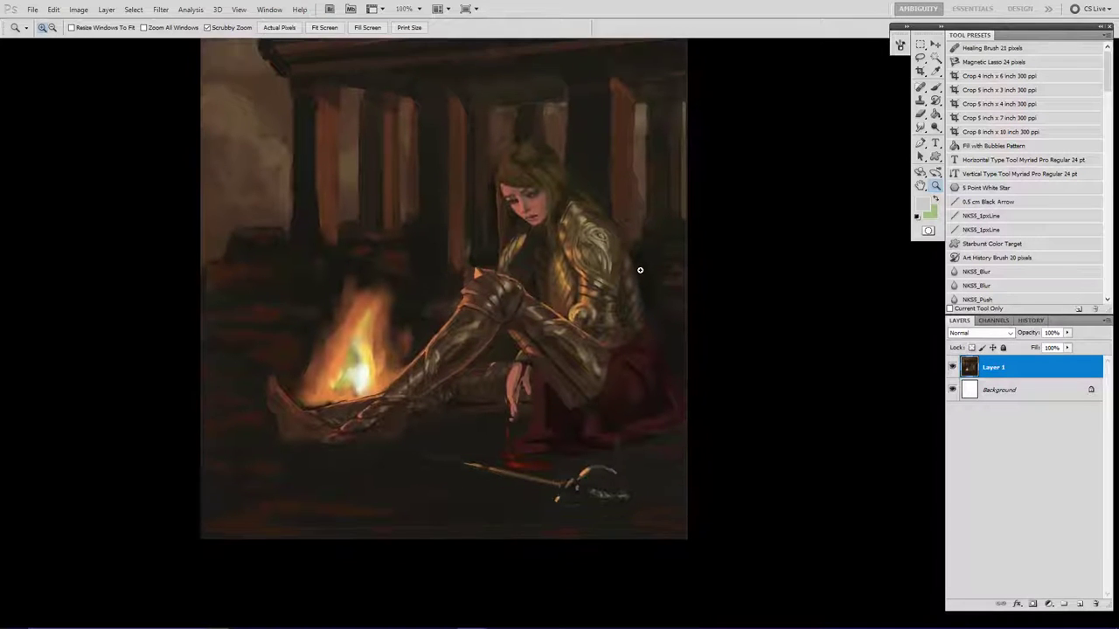
pyautogui.moveTo(613, 282)
pyautogui.mouseDown()
pyautogui.moveTo(636, 278)
pyautogui.moveTo(662, 371)
pyautogui.moveTo(649, 304)
pyautogui.mouseUp()
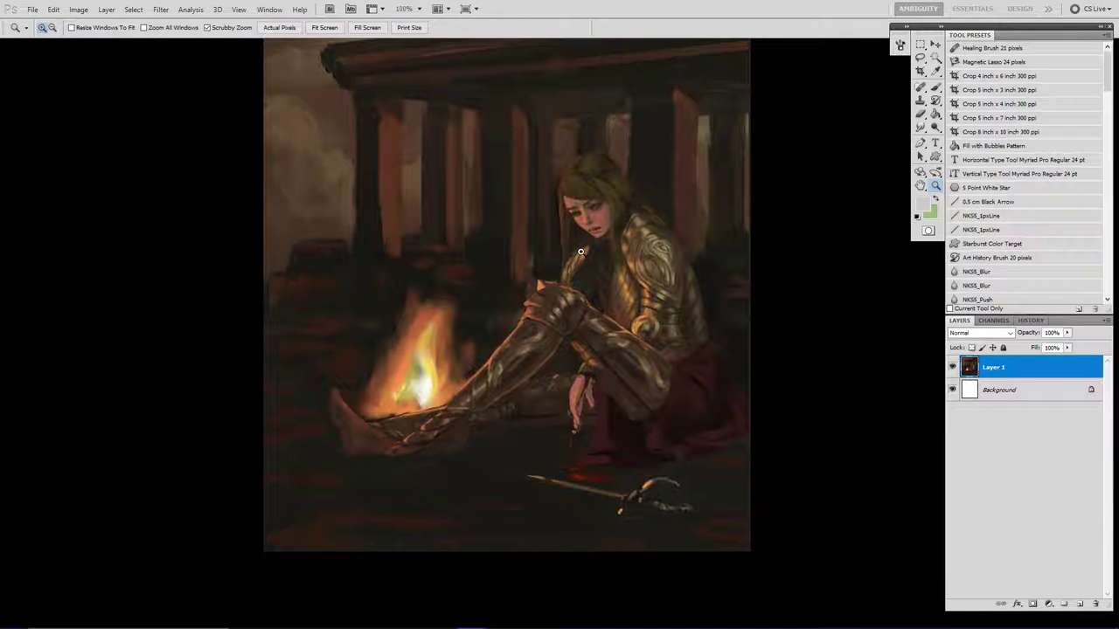
pyautogui.moveTo(580, 251); pyautogui.dragTo(584, 307)
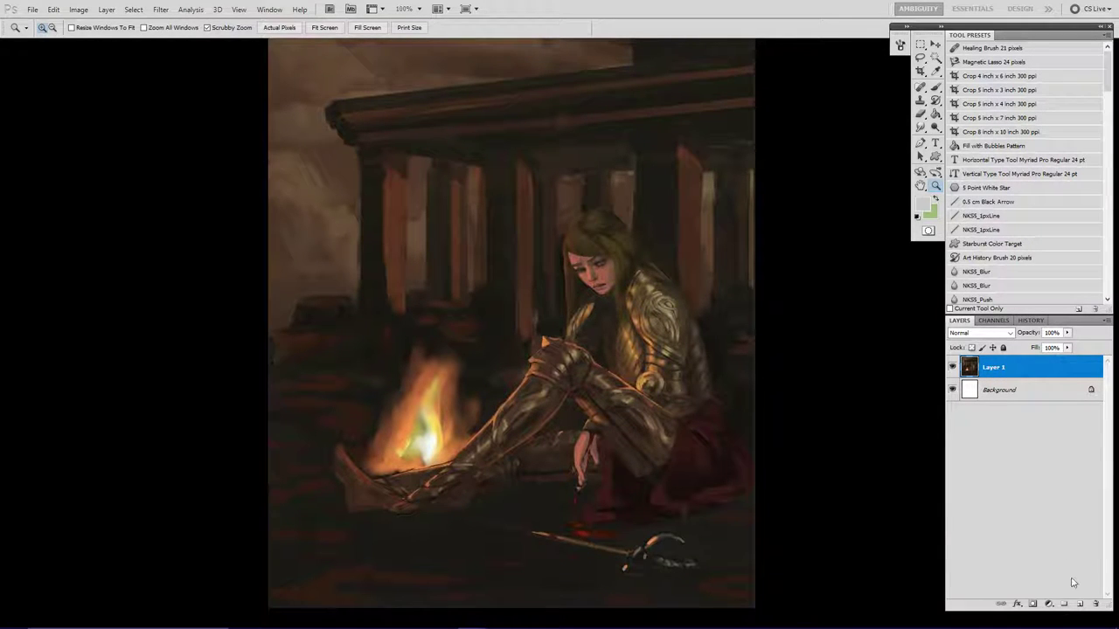
# Add a new layer above Layer 1 and set its blend mode to Color.
pyautogui.click(1080, 604)
pyautogui.hotkey('ctrl', 'z')
pyautogui.click(1081, 604)
pyautogui.click(981, 333)
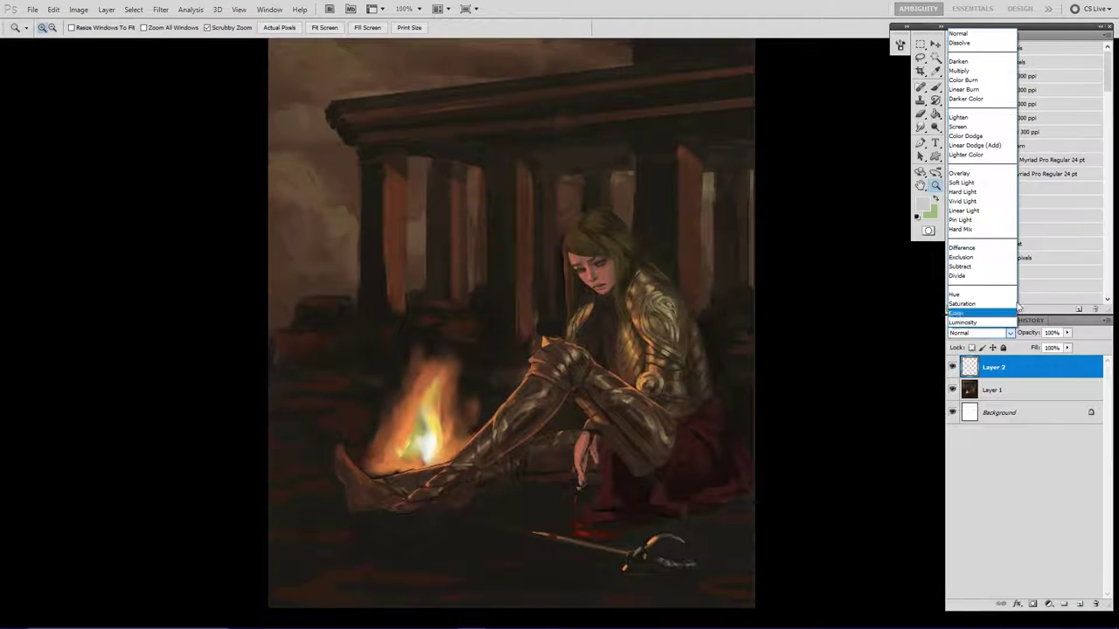
pyautogui.click(961, 313)
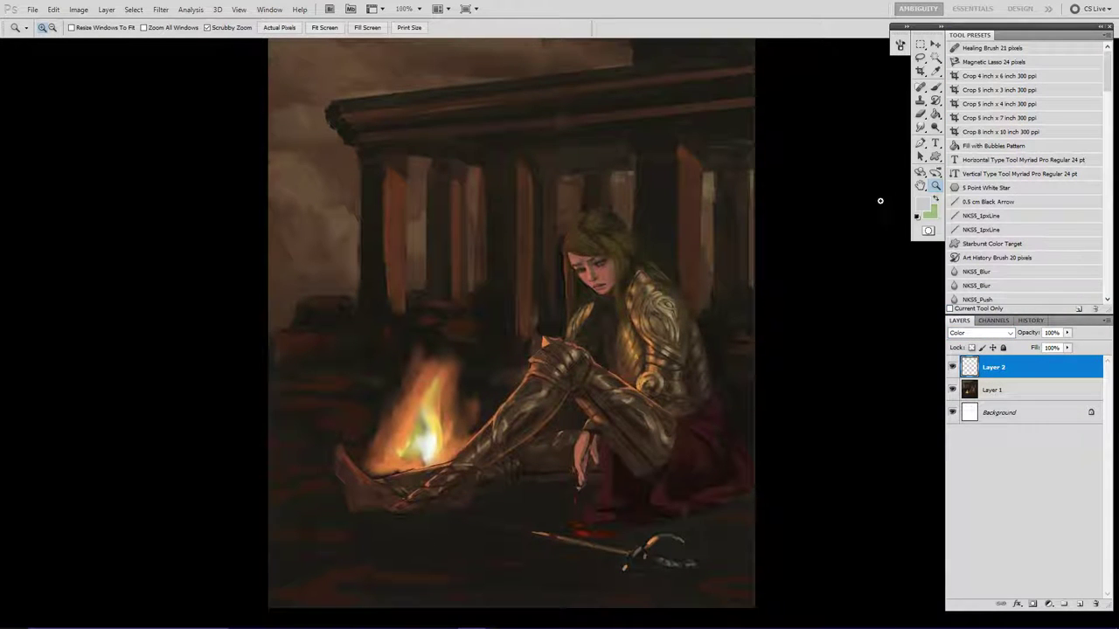
# Brush black over the leg and shoulder armour on the Color layer to neutralise its golden hue.
pyautogui.click(918, 217)
pyautogui.press('b')
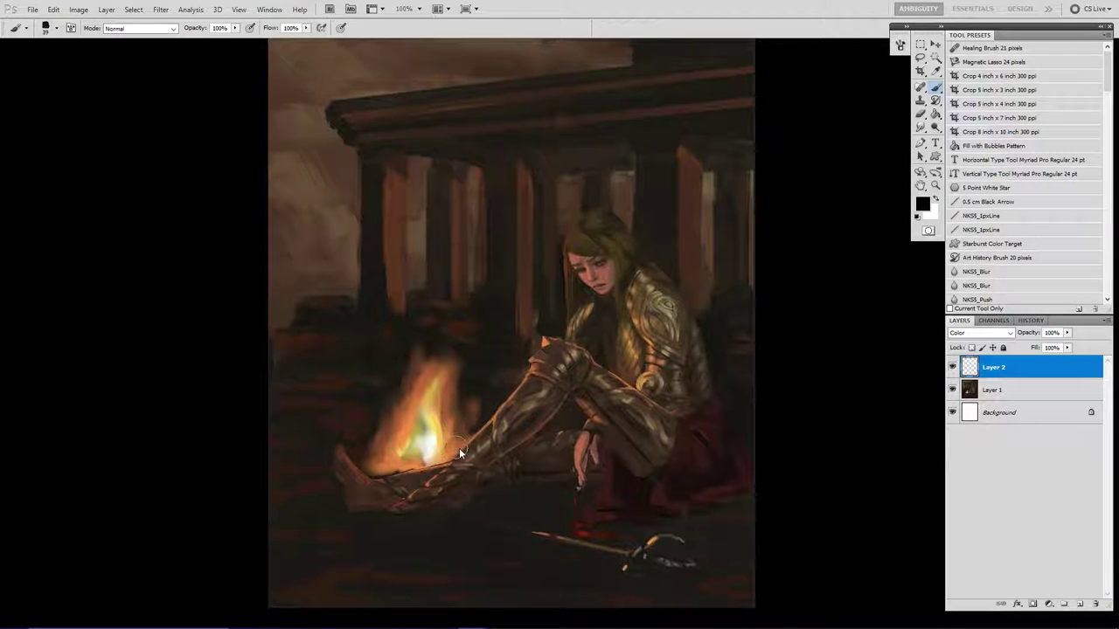
pyautogui.press('.')
pyautogui.moveTo(532, 406)
pyautogui.mouseDown()
pyautogui.moveTo(472, 463)
pyautogui.moveTo(542, 387)
pyautogui.moveTo(547, 358)
pyautogui.moveTo(575, 364)
pyautogui.moveTo(627, 415)
pyautogui.moveTo(596, 385)
pyautogui.moveTo(673, 433)
pyautogui.moveTo(587, 396)
pyautogui.moveTo(629, 434)
pyautogui.moveTo(607, 421)
pyautogui.mouseUp()
pyautogui.press(']')
pyautogui.press(']')
pyautogui.press(']')
pyautogui.moveTo(555, 371); pyautogui.dragTo(588, 367)
pyautogui.press('[')
pyautogui.press('[')
pyautogui.press('[')
pyautogui.moveTo(631, 426)
pyautogui.mouseDown()
pyautogui.moveTo(621, 428)
pyautogui.moveTo(650, 452)
pyautogui.mouseUp()
pyautogui.moveTo(668, 320)
pyautogui.mouseDown()
pyautogui.moveTo(639, 287)
pyautogui.moveTo(672, 298)
pyautogui.moveTo(675, 330)
pyautogui.moveTo(654, 322)
pyautogui.moveTo(671, 403)
pyautogui.moveTo(645, 398)
pyautogui.moveTo(664, 371)
pyautogui.moveTo(592, 423)
pyautogui.mouseUp()
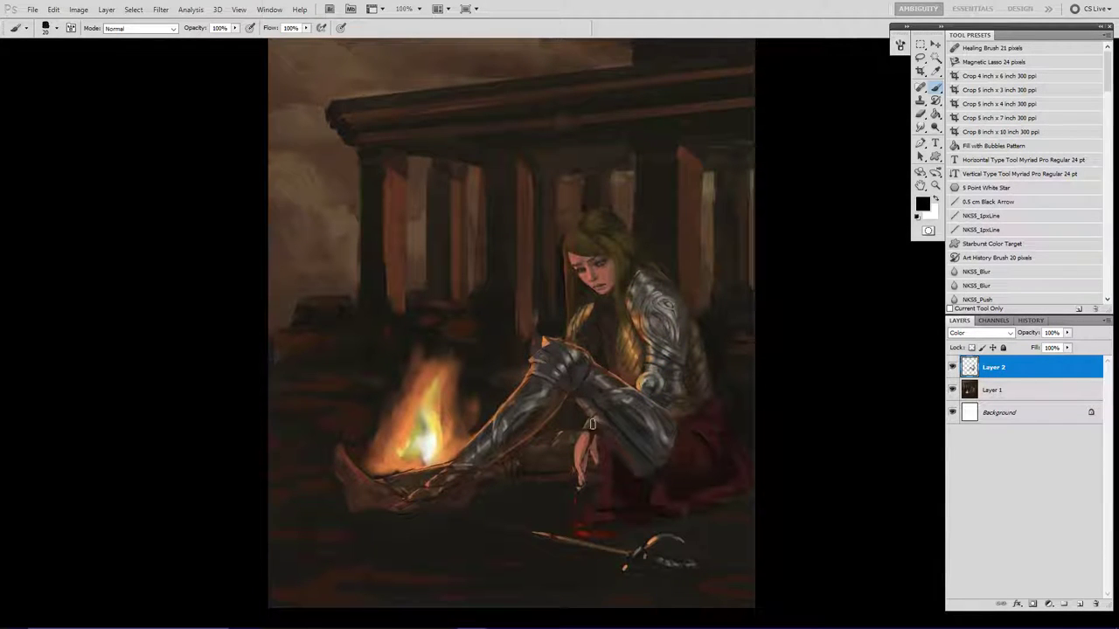
# Extend the black Color-layer strokes over the remaining torso and lower-leg armour, the foot and the face.
pyautogui.moveTo(695, 370)
pyautogui.mouseDown()
pyautogui.moveTo(685, 331)
pyautogui.moveTo(704, 380)
pyautogui.moveTo(676, 394)
pyautogui.moveTo(656, 355)
pyautogui.moveTo(604, 332)
pyautogui.moveTo(642, 364)
pyautogui.moveTo(644, 330)
pyautogui.mouseUp()
pyautogui.moveTo(602, 435)
pyautogui.mouseDown()
pyautogui.moveTo(546, 451)
pyautogui.moveTo(505, 464)
pyautogui.moveTo(562, 466)
pyautogui.moveTo(411, 489)
pyautogui.mouseUp()
pyautogui.press('[')
pyautogui.press('[')
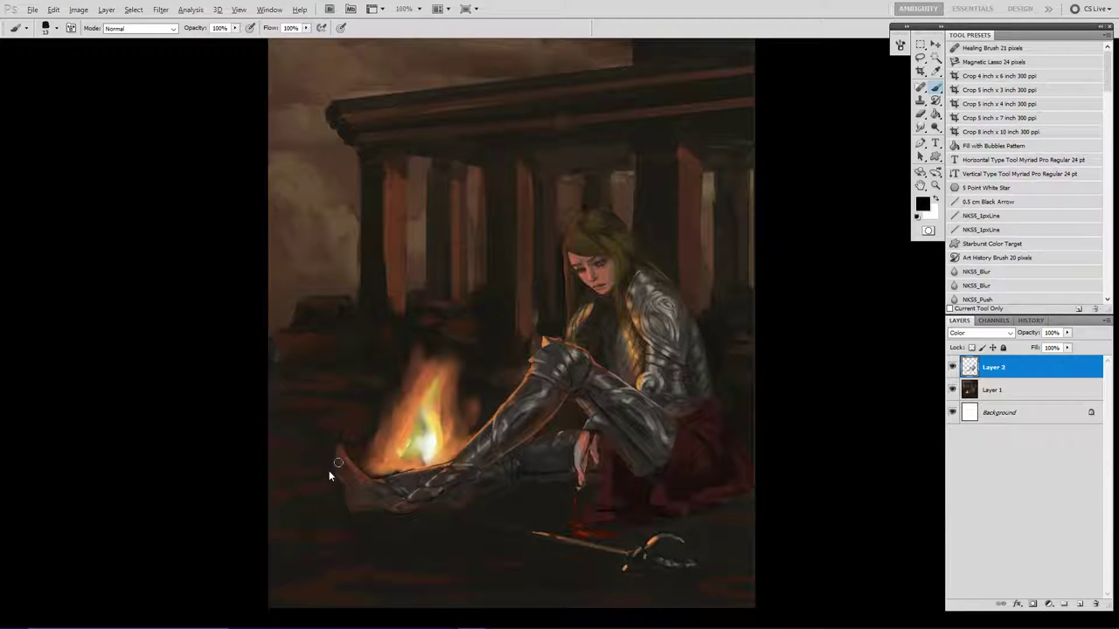
pyautogui.moveTo(349, 474)
pyautogui.mouseDown()
pyautogui.moveTo(341, 458)
pyautogui.moveTo(355, 502)
pyautogui.moveTo(440, 495)
pyautogui.mouseUp()
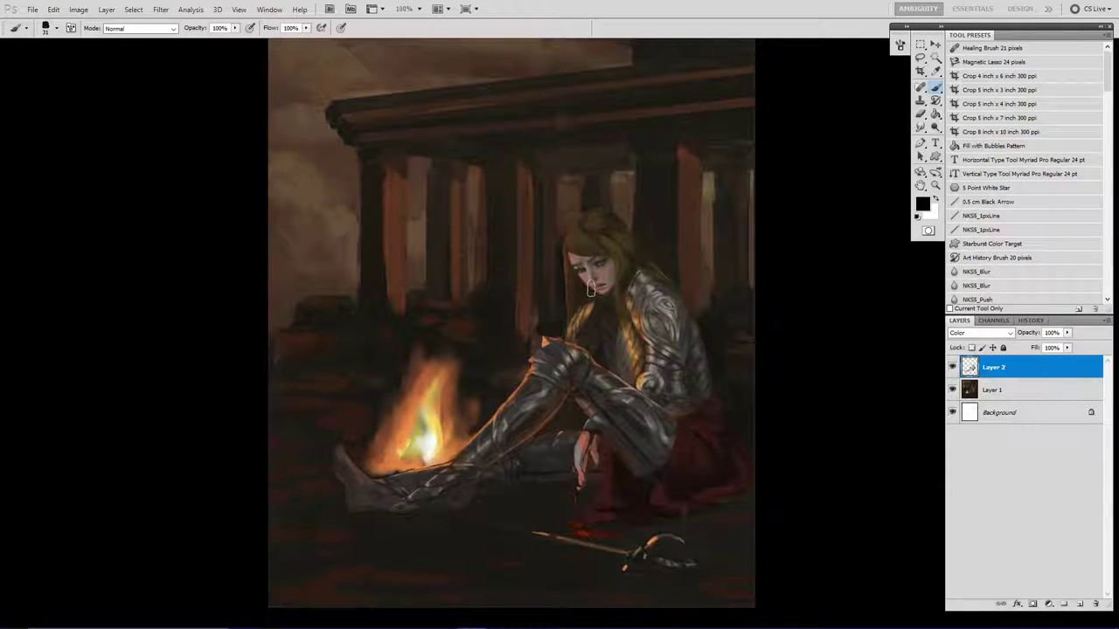
pyautogui.press(']')
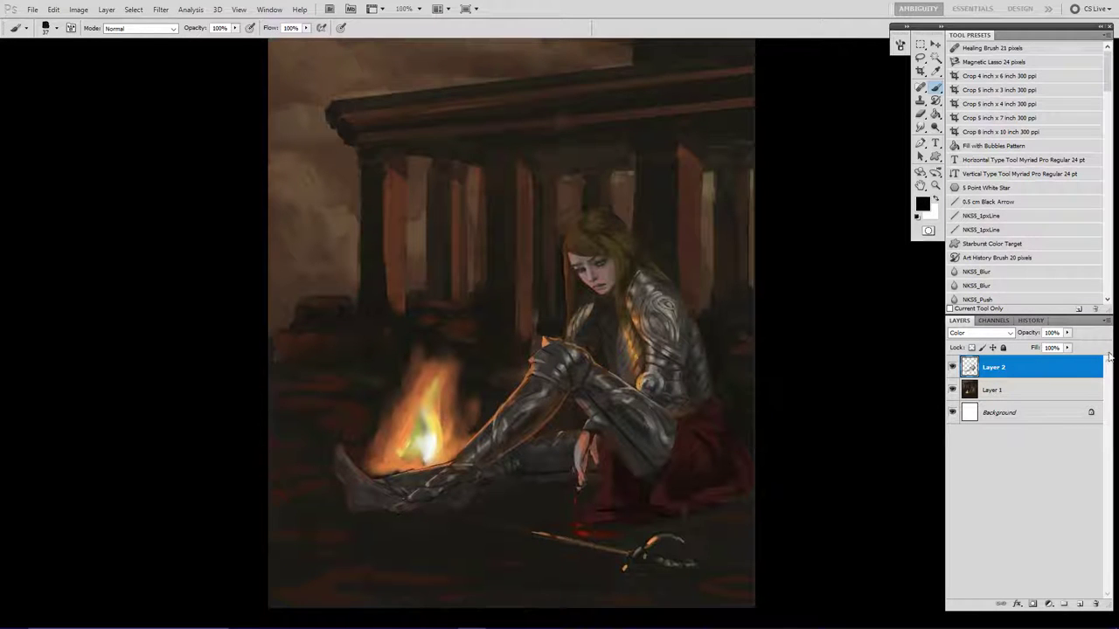
# Duplicate Layer 1 directly beneath the Color layer.
pyautogui.click(1067, 333)
pyautogui.click(1031, 395)
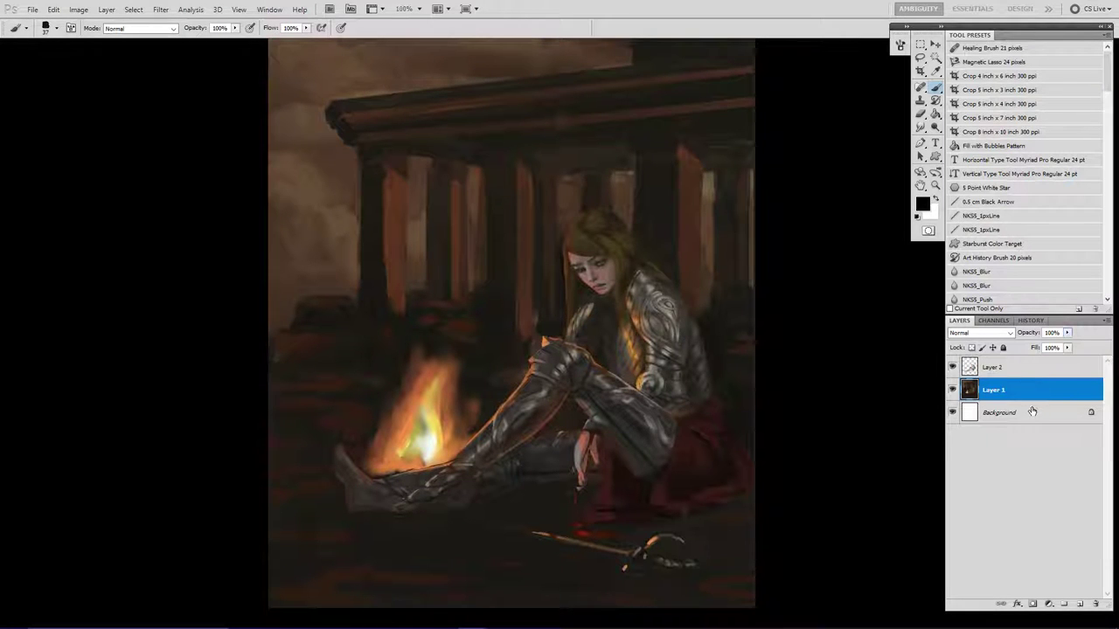
pyautogui.hotkey('ctrl', 'j')
# Lower Layer 2's opacity to 37% and toggle its visibility to compare the armour with and without the desaturation.
pyautogui.click(1034, 373)
pyautogui.click(1067, 333)
pyautogui.moveTo(1070, 347); pyautogui.dragTo(1029, 353)
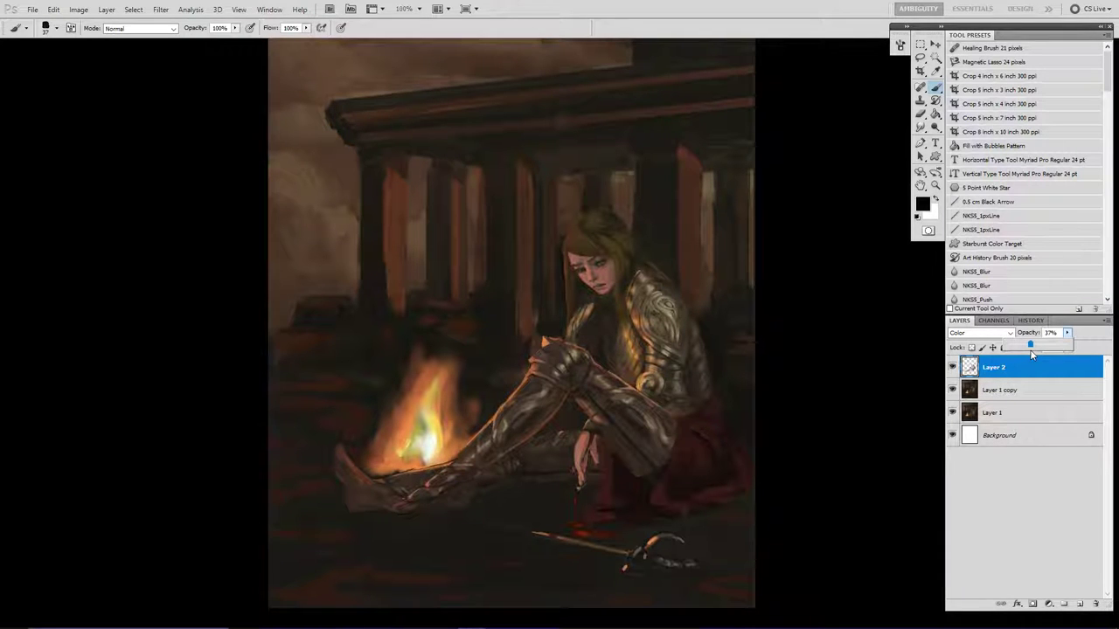
pyautogui.click(1004, 370)
pyautogui.click(952, 368)
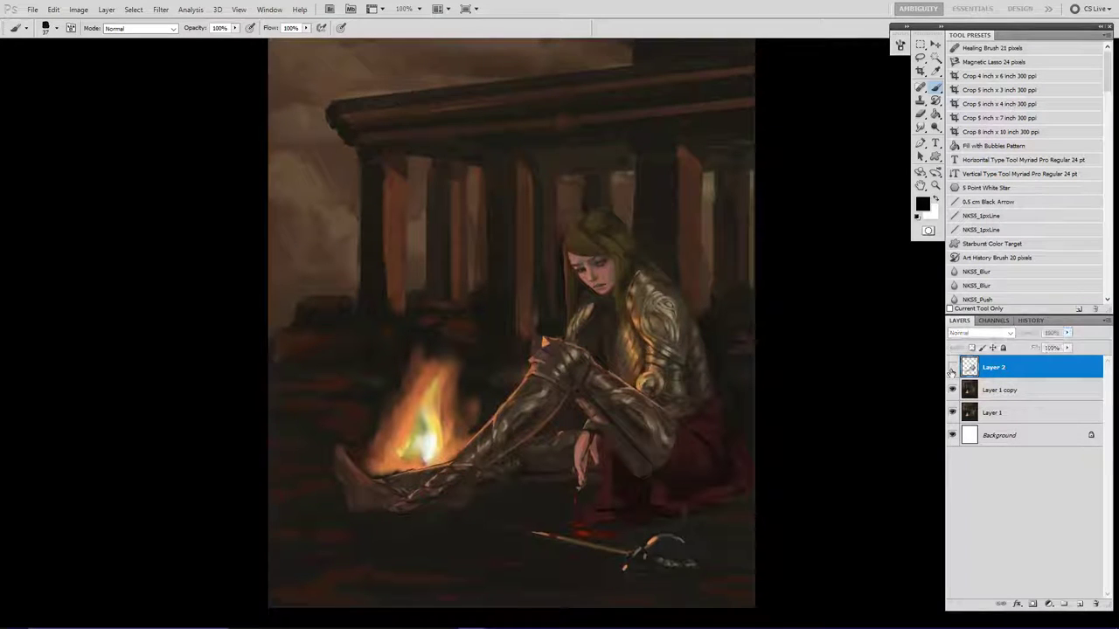
pyautogui.click(951, 370)
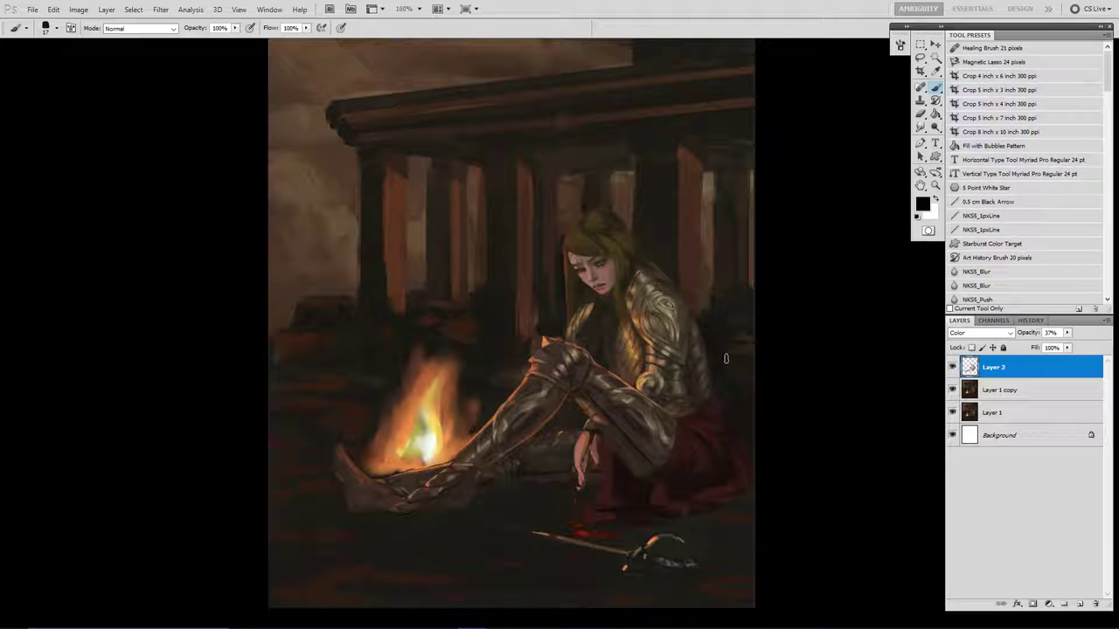
# Merge Layer 2 down into Layer 1 copy and add a new layer above it in Color blending mode.
pyautogui.hotkey('ctrl', 'e')
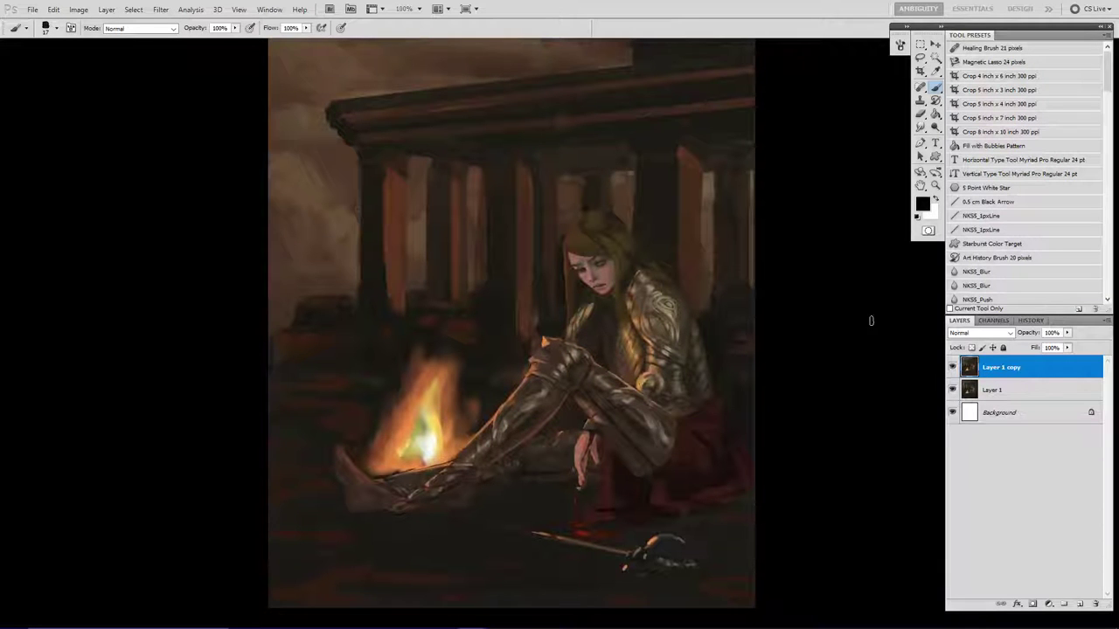
pyautogui.press('z')
pyautogui.moveTo(612, 252); pyautogui.dragTo(660, 273)
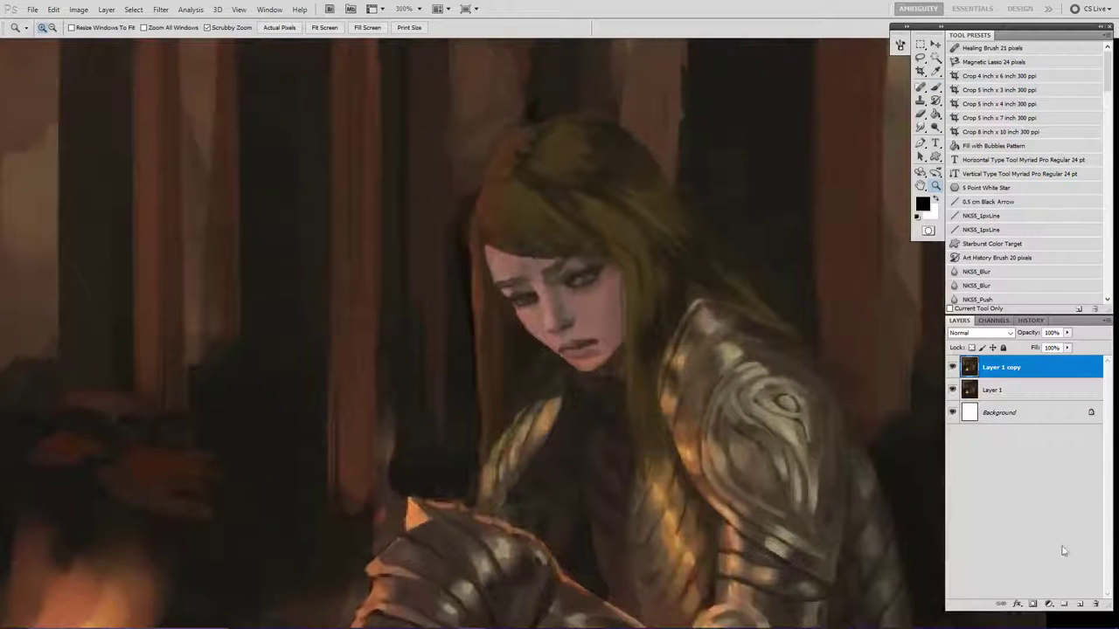
pyautogui.click(1081, 604)
pyautogui.click(996, 338)
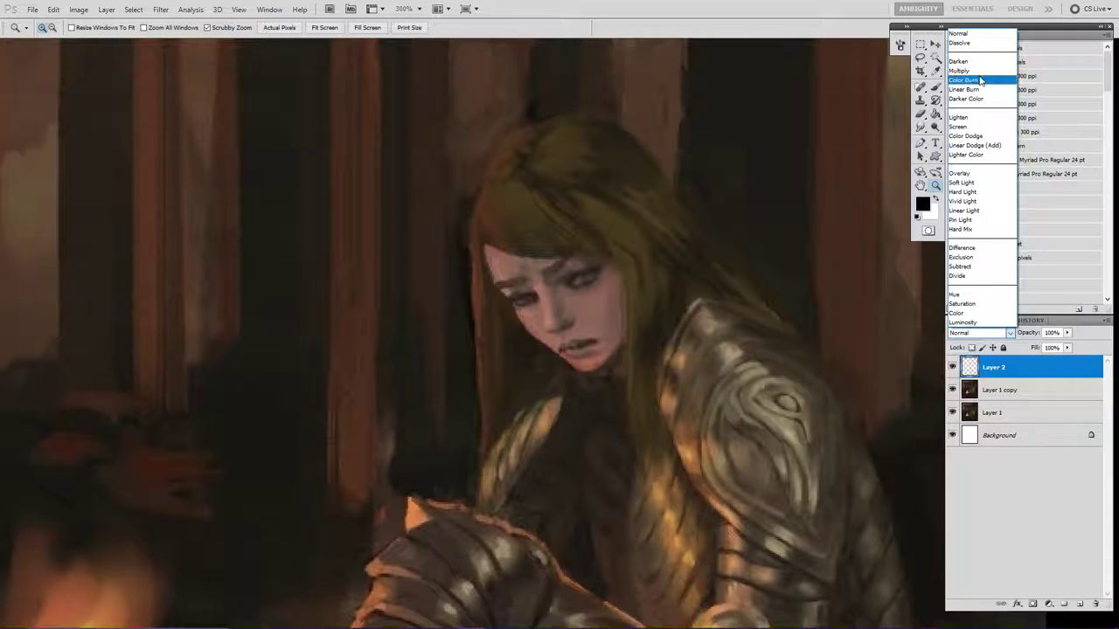
pyautogui.click(959, 313)
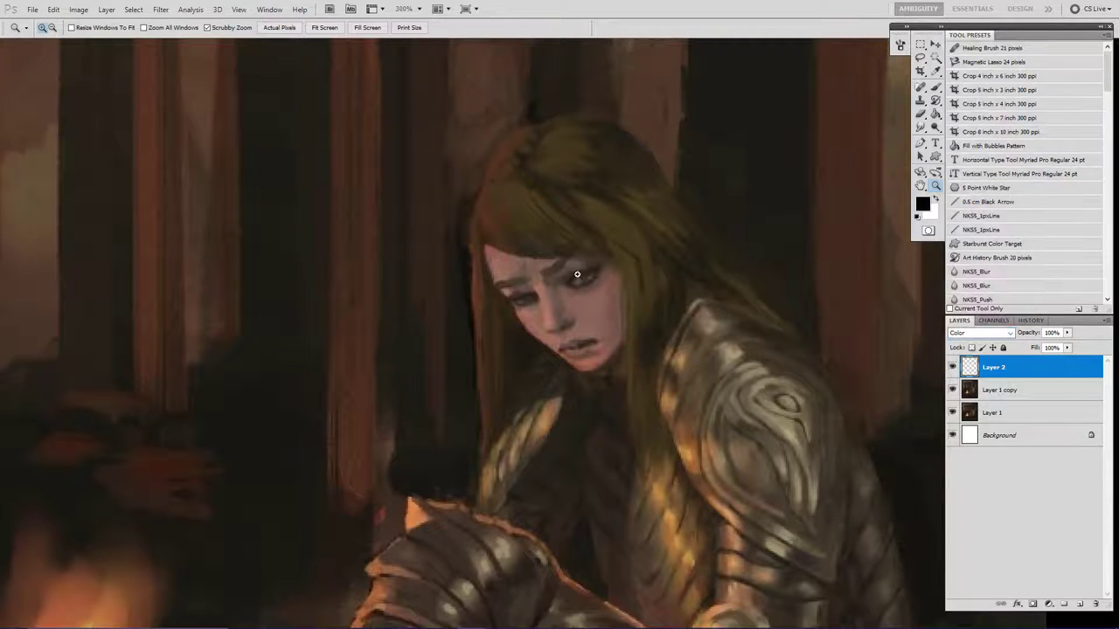
# Brush black over the woman's face on the new Color layer to neutralise the pink skin tone.
pyautogui.press('b')
pyautogui.press('[')
pyautogui.moveTo(494, 272)
pyautogui.mouseDown()
pyautogui.moveTo(495, 259)
pyautogui.moveTo(572, 349)
pyautogui.moveTo(607, 341)
pyautogui.moveTo(589, 354)
pyautogui.mouseUp()
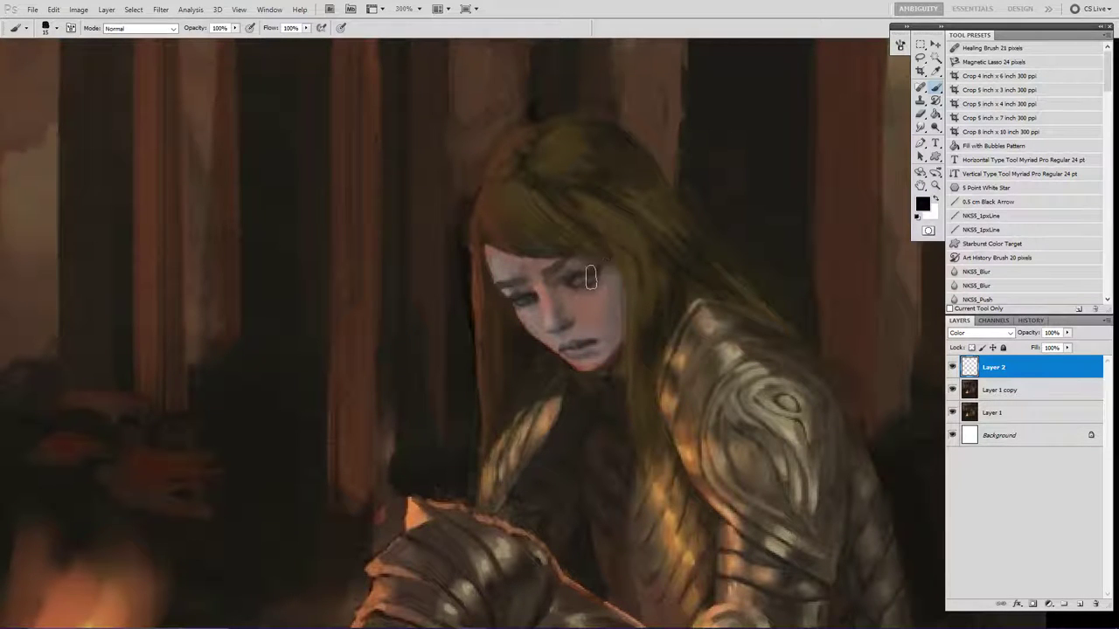
pyautogui.moveTo(494, 259); pyautogui.dragTo(492, 254)
# Lower the face desaturation layer's opacity to 39% and merge it down into Layer 1 copy.
pyautogui.press('z')
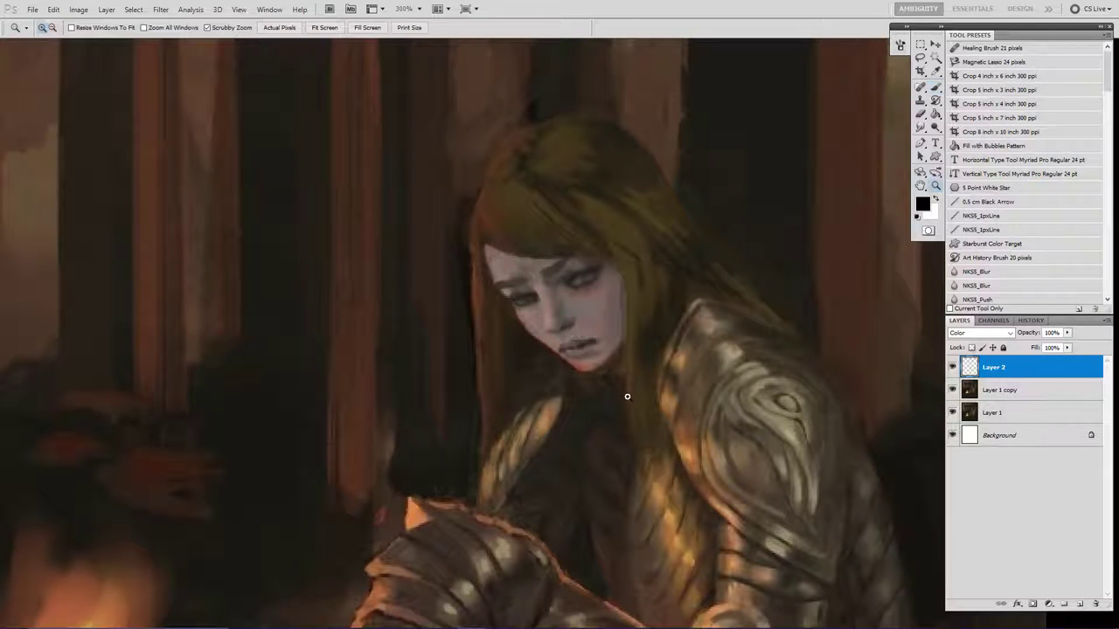
pyautogui.keyDown('alt'); pyautogui.click(629, 397); pyautogui.keyUp('alt')
pyautogui.keyDown('alt'); pyautogui.click(629, 397); pyautogui.keyUp('alt')
pyautogui.press('b')
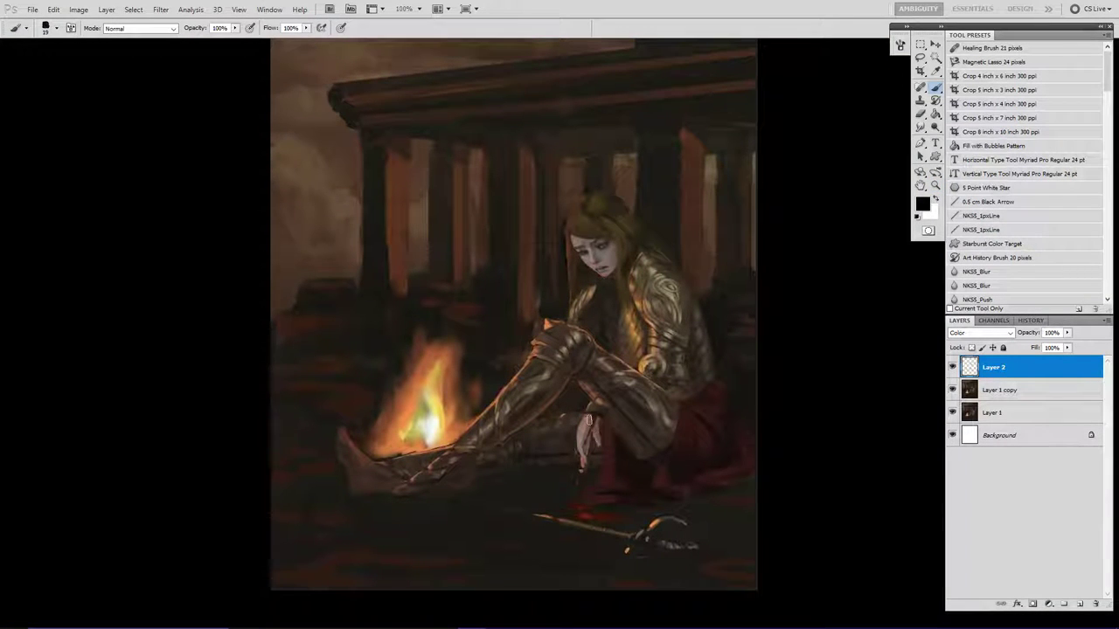
pyautogui.moveTo(1066, 333); pyautogui.dragTo(1036, 349)
pyautogui.moveTo(1033, 347); pyautogui.dragTo(1032, 347)
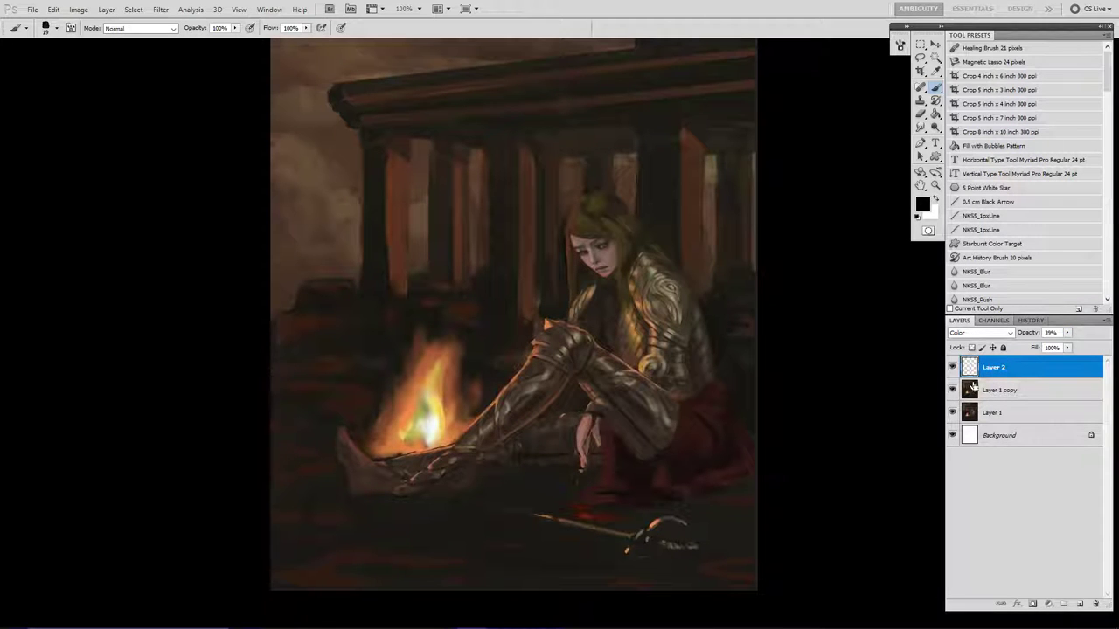
pyautogui.hotkey('ctrl', 'e')
# View the painting at thumbnail size and toggle Layer 1 copy's visibility to compare the corrected and original versions.
pyautogui.press('z')
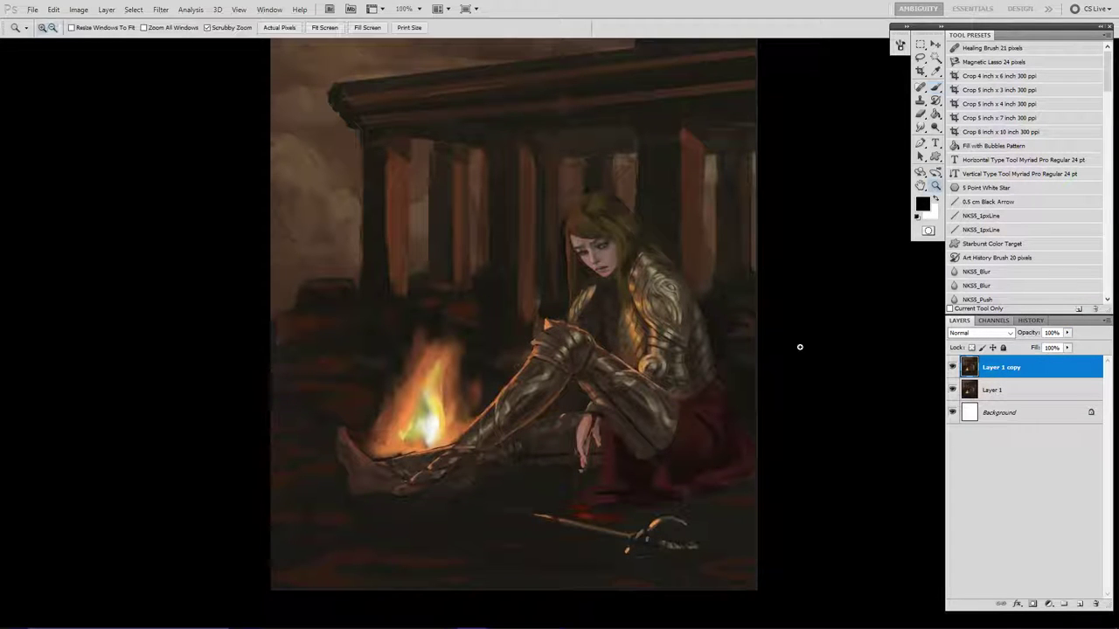
pyautogui.keyDown('alt'); pyautogui.click(544, 285); pyautogui.keyUp('alt')
pyautogui.keyDown('alt'); pyautogui.click(549, 285); pyautogui.keyUp('alt')
pyautogui.keyDown('alt'); pyautogui.click(557, 285); pyautogui.keyUp('alt')
pyautogui.keyDown('alt'); pyautogui.click(558, 309); pyautogui.keyUp('alt')
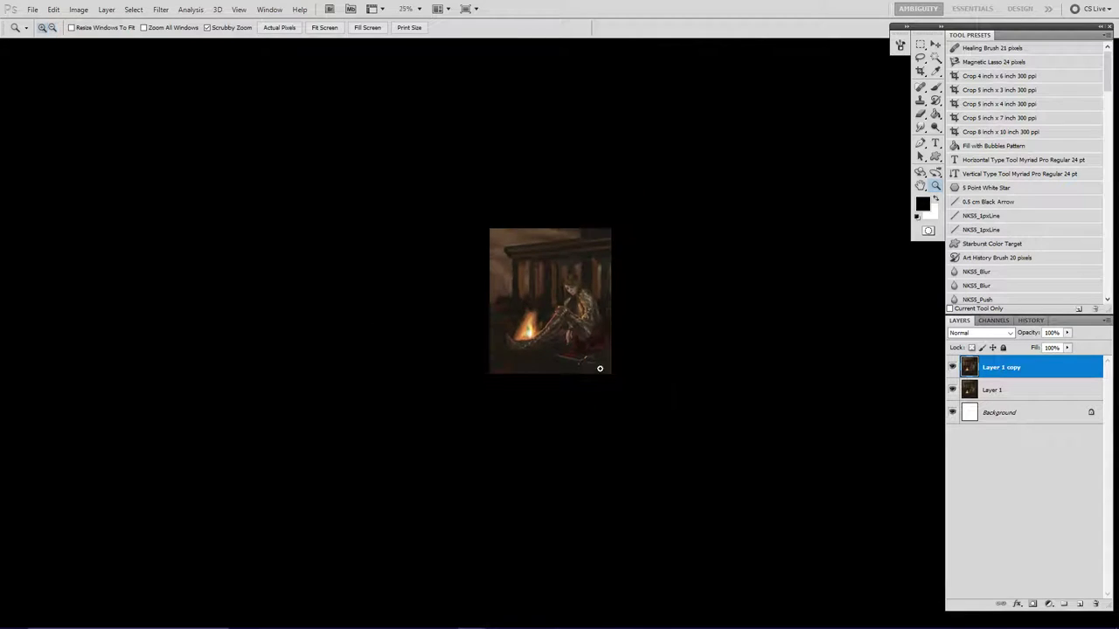
pyautogui.click(953, 368)
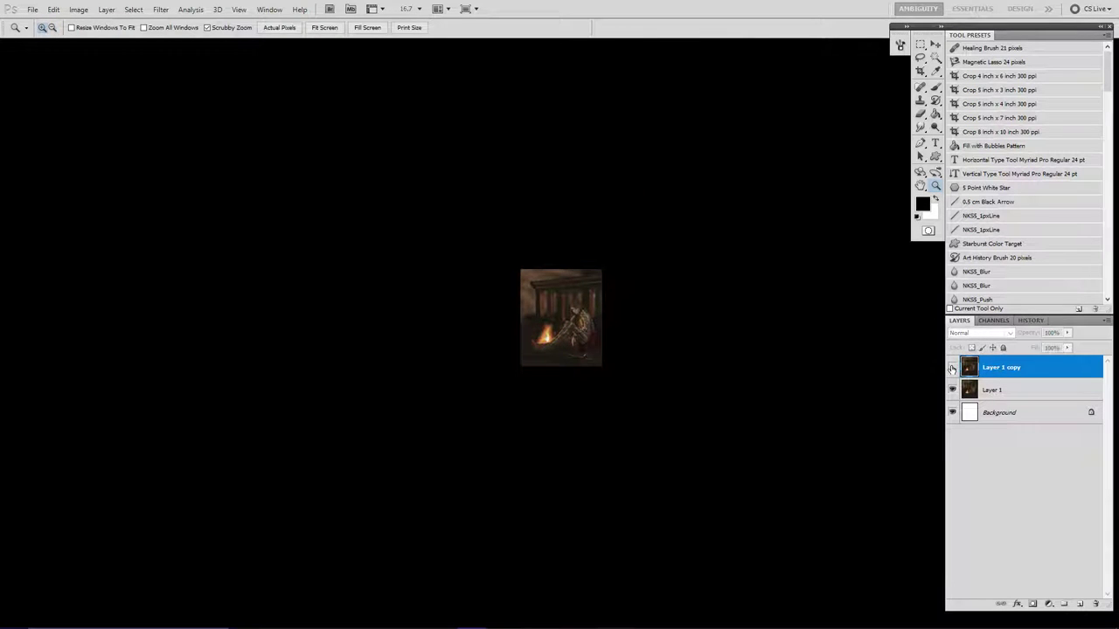
pyautogui.click(953, 368)
pyautogui.click(952, 368)
pyautogui.click(953, 368)
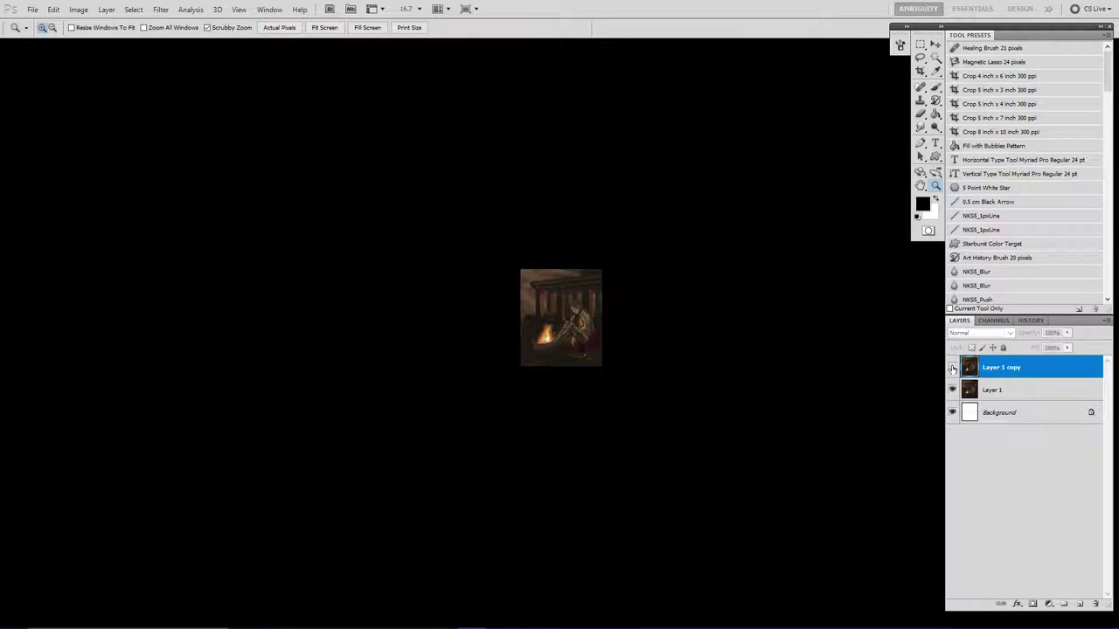
pyautogui.click(953, 368)
pyautogui.click(953, 368)
pyautogui.click(952, 368)
pyautogui.click(953, 368)
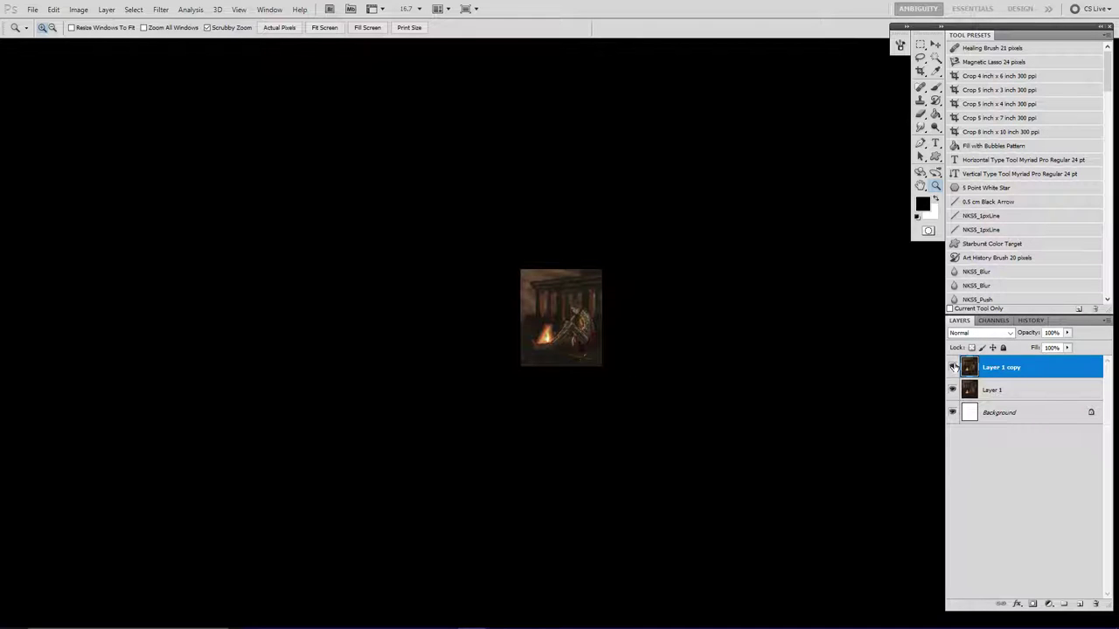
# Sample yellow and orange tones from the campfire and brush them over the flame to brighten and reshape its core.
pyautogui.click(575, 312)
pyautogui.click(571, 311)
pyautogui.click(572, 311)
pyautogui.click(570, 310)
pyautogui.click(531, 332)
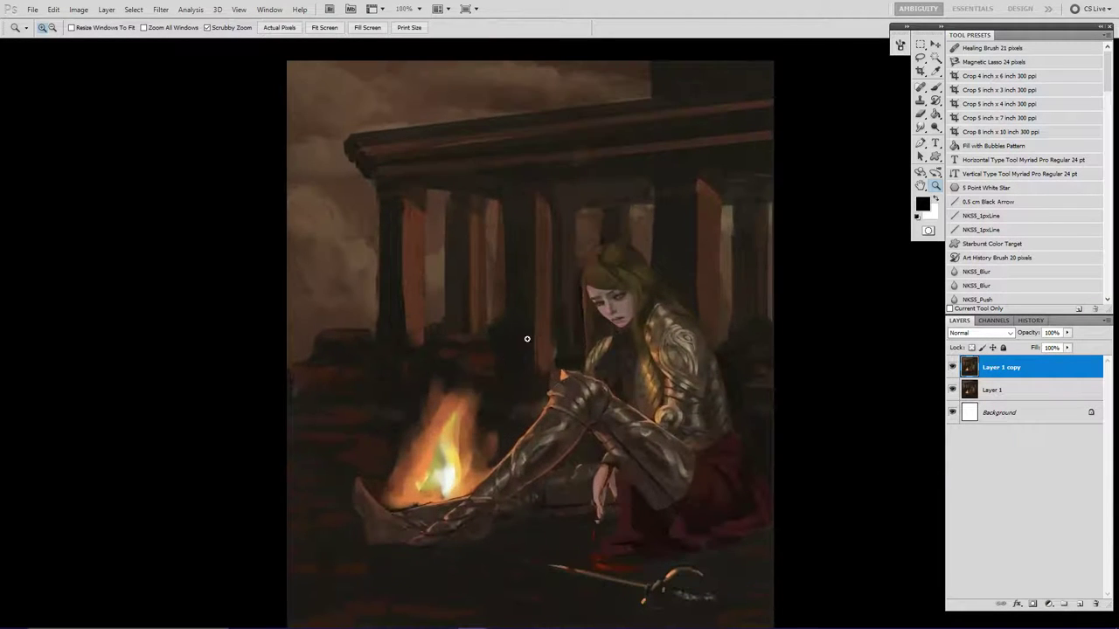
pyautogui.click(437, 464)
pyautogui.press('b')
pyautogui.keyDown('alt'); pyautogui.click(456, 478); pyautogui.keyUp('alt')
pyautogui.moveTo(453, 460)
pyautogui.mouseDown()
pyautogui.moveTo(446, 486)
pyautogui.moveTo(447, 452)
pyautogui.moveTo(460, 480)
pyautogui.moveTo(455, 448)
pyautogui.moveTo(445, 470)
pyautogui.moveTo(463, 475)
pyautogui.moveTo(462, 498)
pyautogui.moveTo(428, 505)
pyautogui.moveTo(430, 485)
pyautogui.moveTo(416, 506)
pyautogui.moveTo(446, 435)
pyautogui.moveTo(426, 506)
pyautogui.moveTo(454, 437)
pyautogui.moveTo(423, 491)
pyautogui.moveTo(450, 465)
pyautogui.moveTo(456, 418)
pyautogui.moveTo(413, 482)
pyautogui.moveTo(443, 402)
pyautogui.moveTo(457, 404)
pyautogui.moveTo(452, 457)
pyautogui.moveTo(502, 430)
pyautogui.mouseUp()
pyautogui.keyDown('alt'); pyautogui.click(461, 498); pyautogui.keyUp('alt')
pyautogui.press(']')
pyautogui.keyDown('alt'); pyautogui.click(466, 402); pyautogui.keyUp('alt')
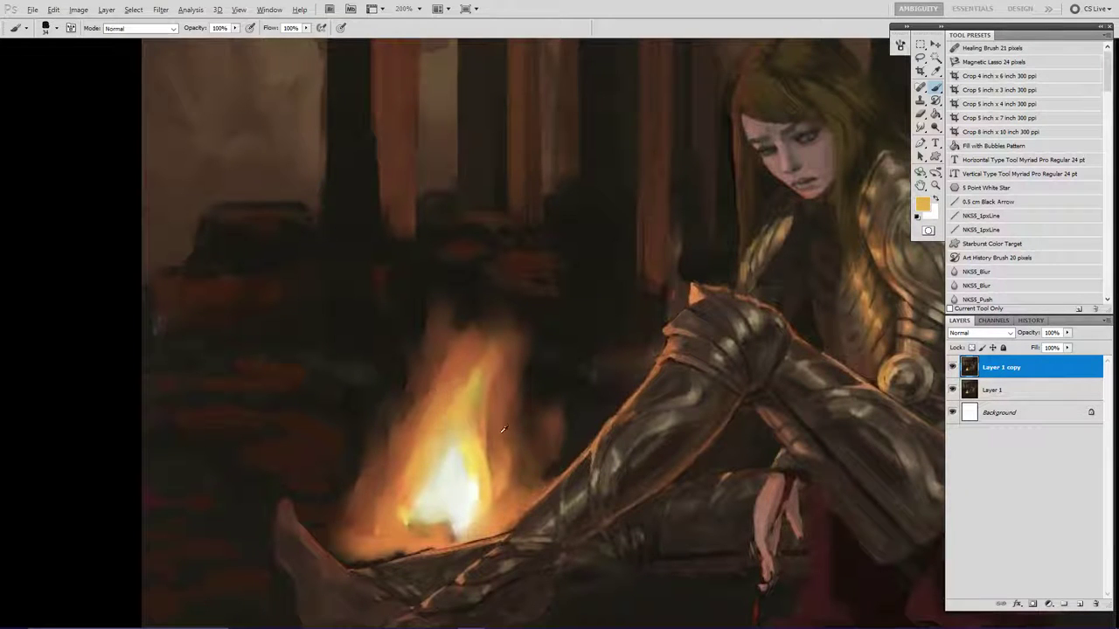
# Set the foreground colour to saturated orange #b44d14 and brush it over the outer parts of the flame.
pyautogui.click(918, 216)
pyautogui.keyDown('alt'); pyautogui.click(618, 364); pyautogui.keyUp('alt')
pyautogui.click(922, 203)
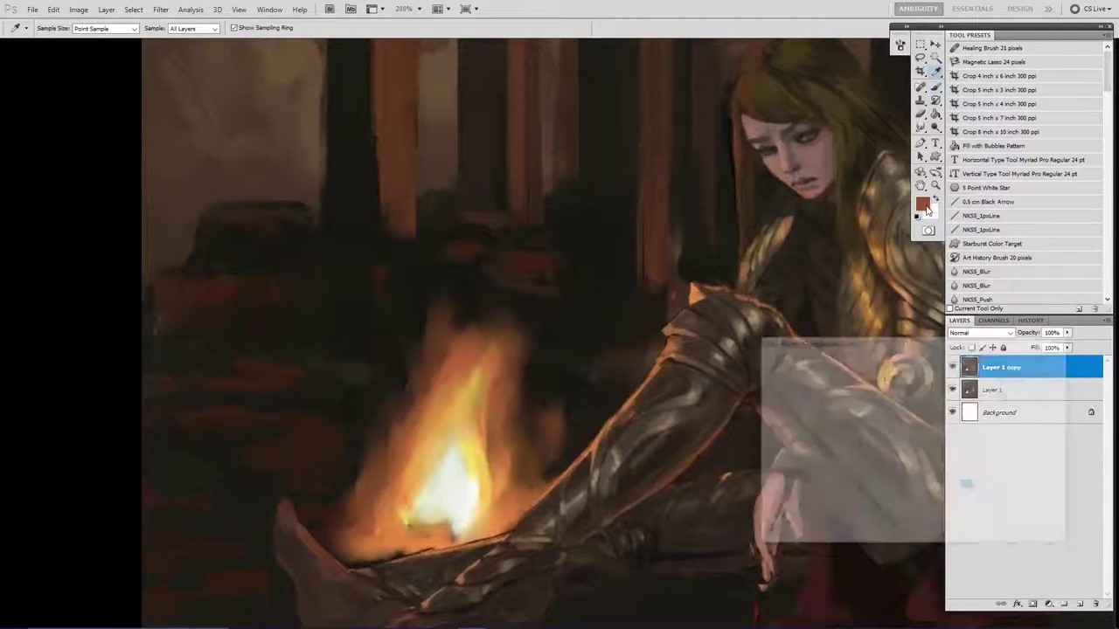
pyautogui.moveTo(891, 426); pyautogui.dragTo(894, 412)
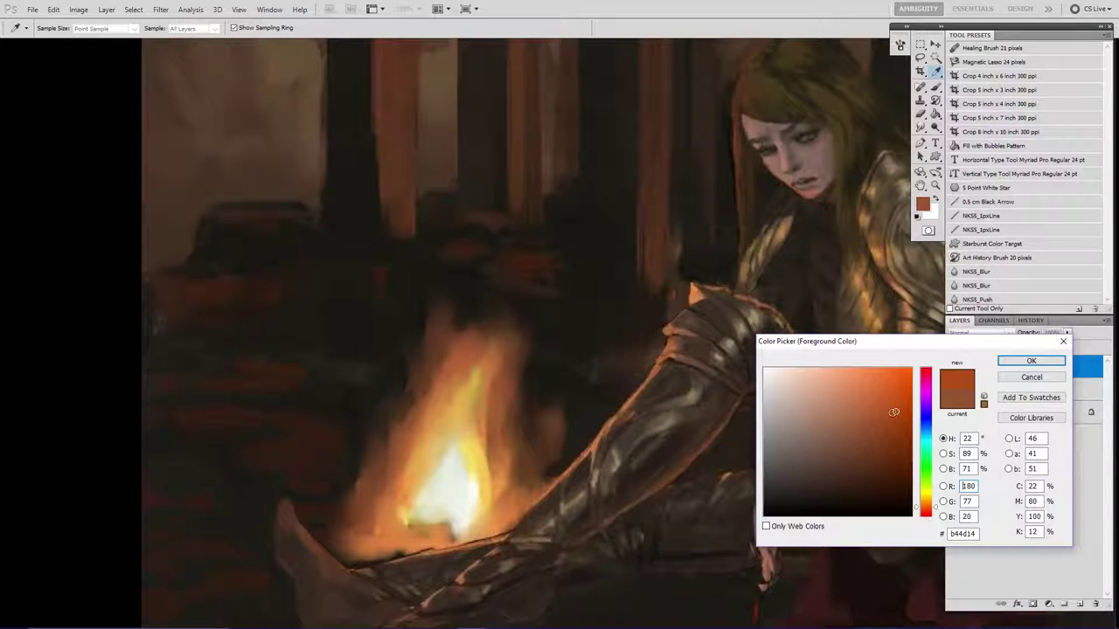
pyautogui.click(1031, 361)
pyautogui.press('b')
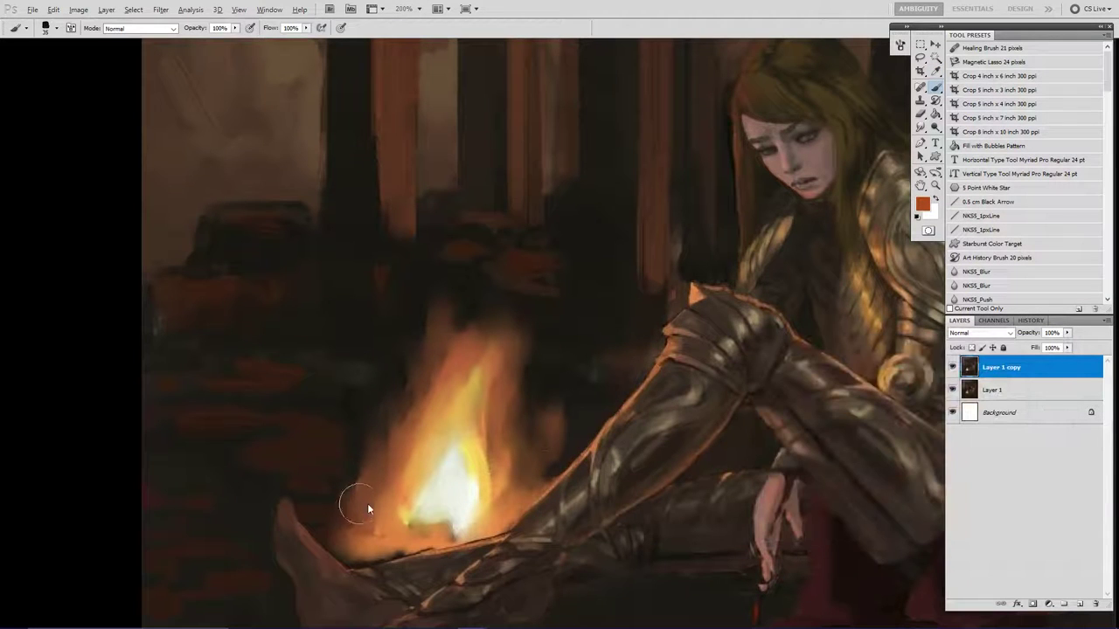
pyautogui.moveTo(368, 505)
pyautogui.mouseDown()
pyautogui.moveTo(400, 481)
pyautogui.moveTo(387, 515)
pyautogui.moveTo(370, 515)
pyautogui.moveTo(375, 479)
pyautogui.moveTo(400, 433)
pyautogui.moveTo(383, 468)
pyautogui.moveTo(404, 456)
pyautogui.moveTo(485, 335)
pyautogui.moveTo(473, 364)
pyautogui.moveTo(497, 379)
pyautogui.mouseUp()
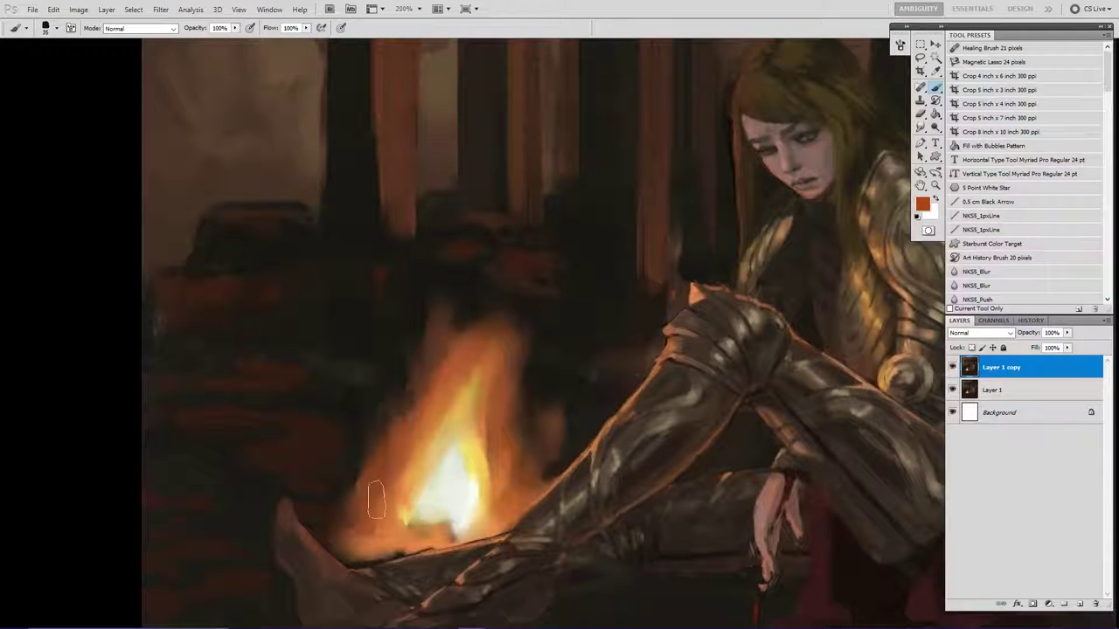
# Set the foreground colour to deep red #a31806 and brush it along the flame's outer edges.
pyautogui.press('i')
pyautogui.click(922, 204)
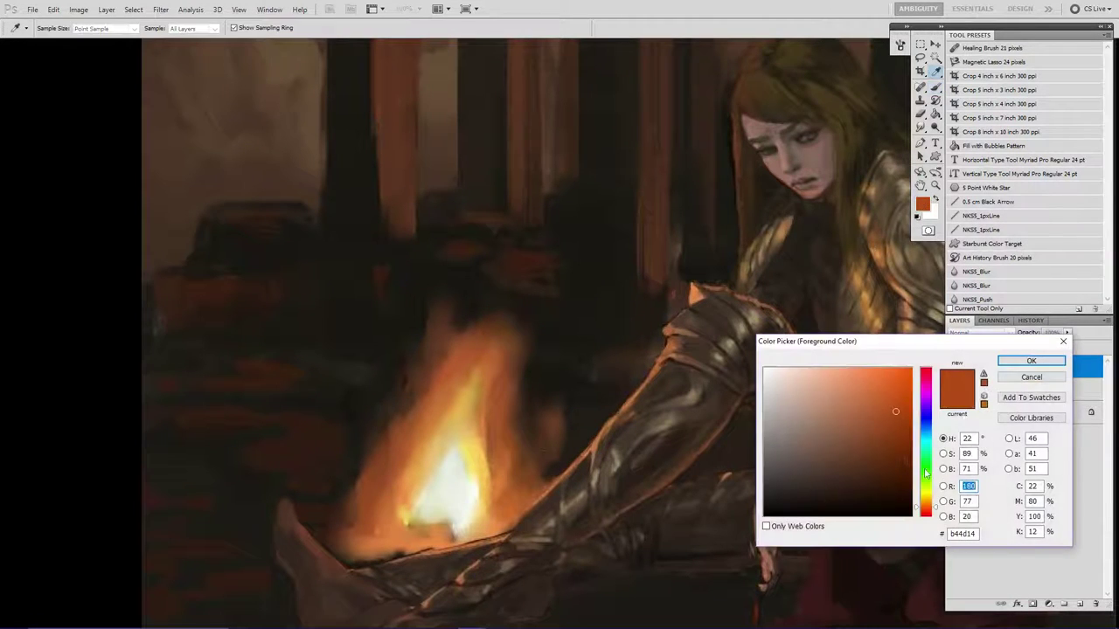
pyautogui.moveTo(937, 514); pyautogui.dragTo(938, 517)
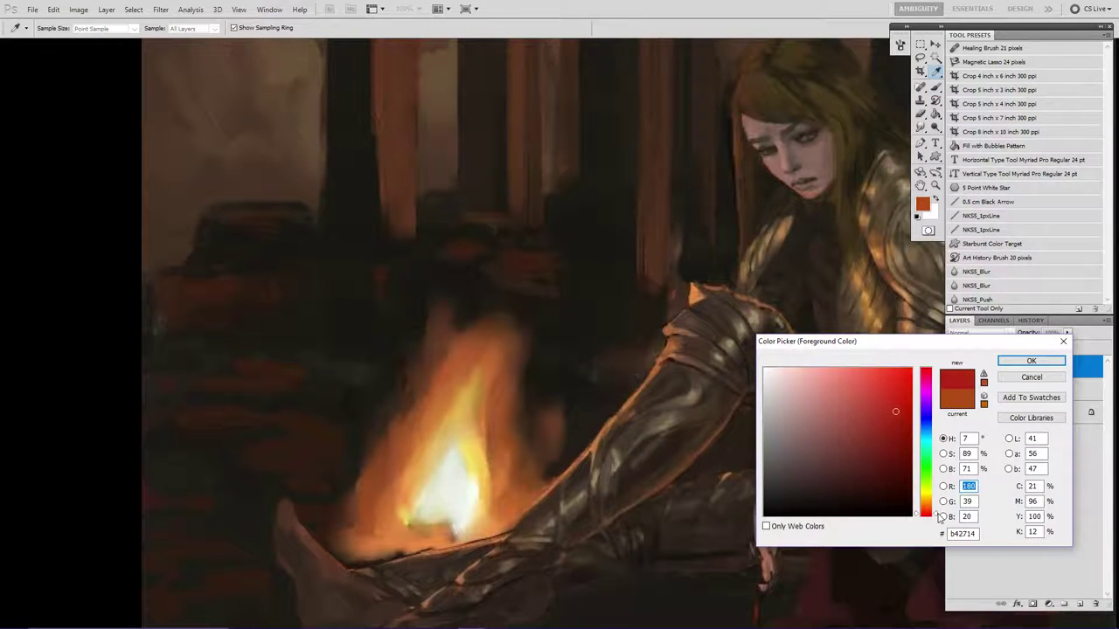
pyautogui.moveTo(899, 419)
pyautogui.mouseDown()
pyautogui.moveTo(907, 405)
pyautogui.moveTo(907, 421)
pyautogui.mouseUp()
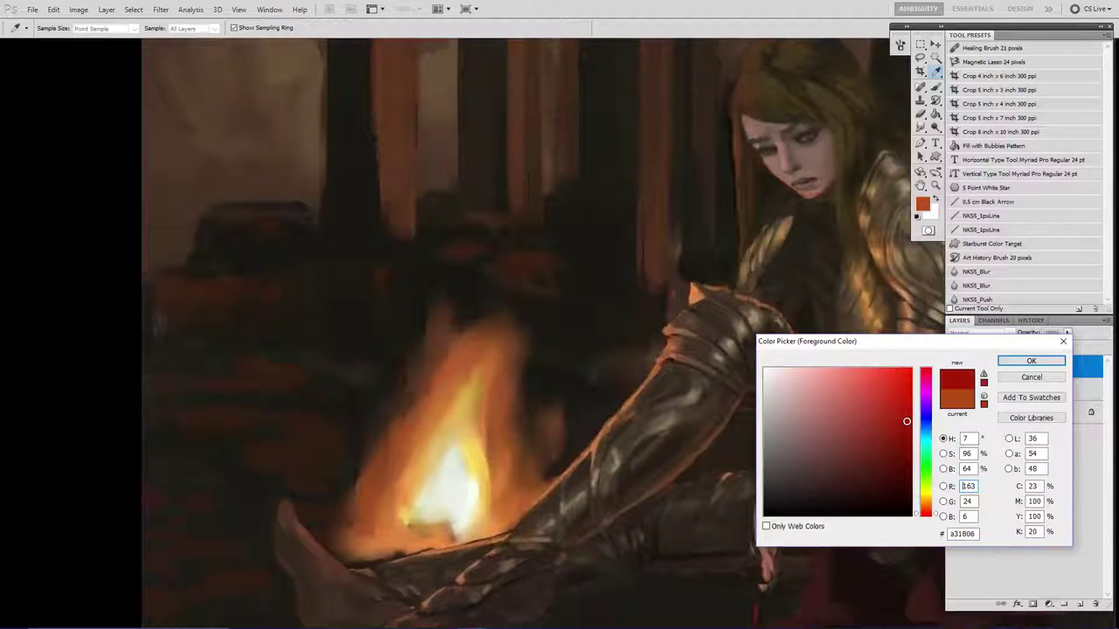
pyautogui.click(1031, 361)
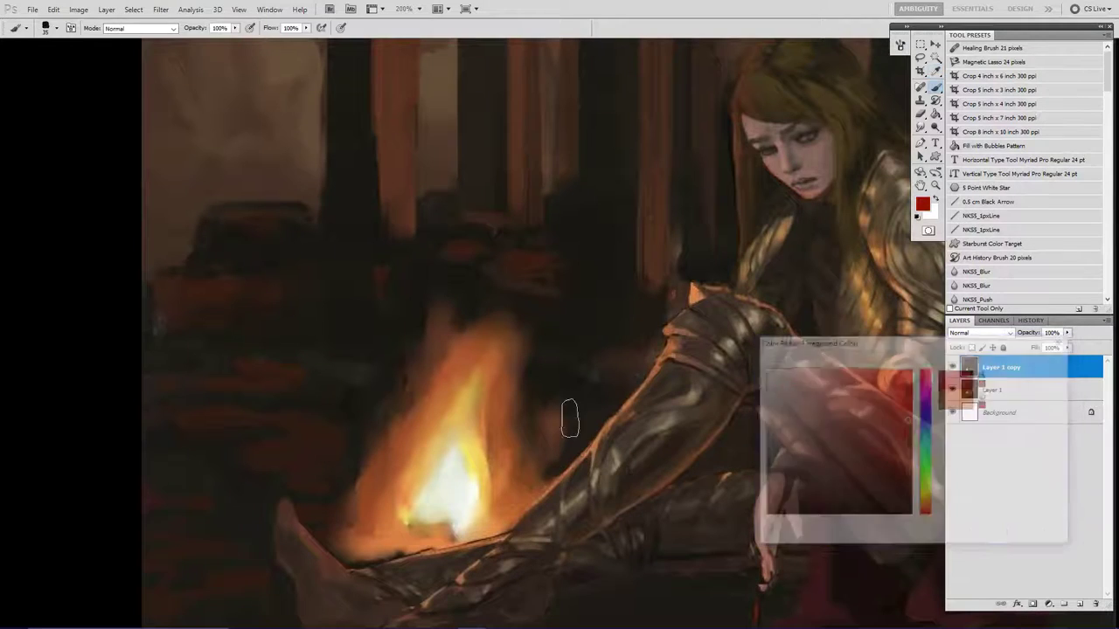
pyautogui.moveTo(439, 329)
pyautogui.mouseDown()
pyautogui.moveTo(391, 411)
pyautogui.moveTo(385, 456)
pyautogui.moveTo(355, 513)
pyautogui.moveTo(352, 502)
pyautogui.moveTo(355, 537)
pyautogui.moveTo(404, 539)
pyautogui.mouseUp()
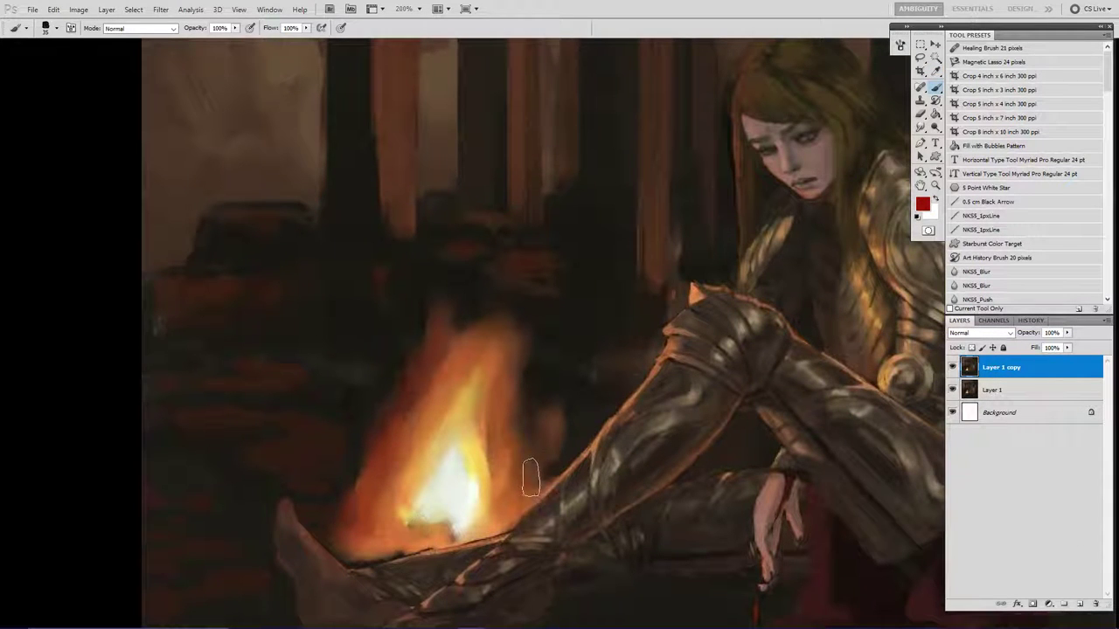
# Sample a dark reddish brown beside the fire and brush it around the flame to trim its sides and tip.
pyautogui.press('alt')
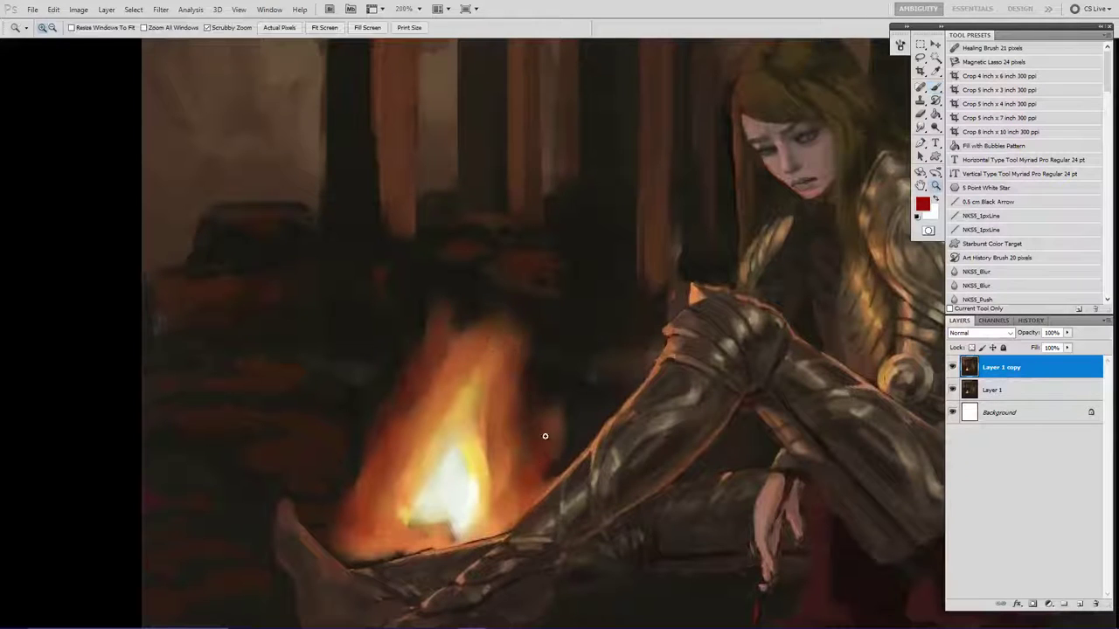
pyautogui.keyDown('alt'); pyautogui.click(353, 472); pyautogui.keyUp('alt')
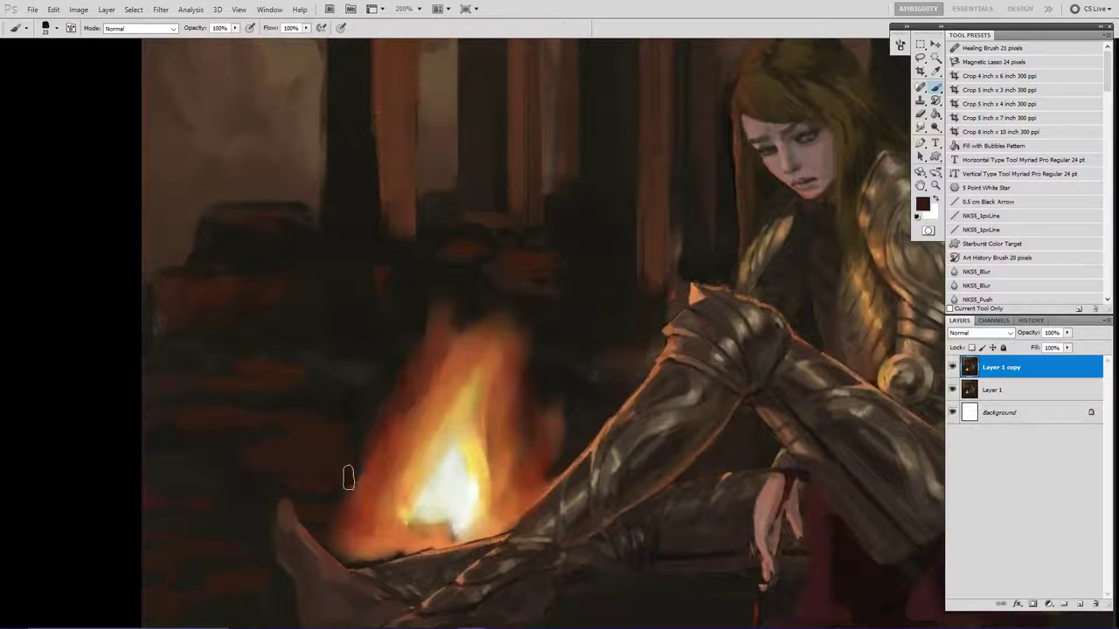
pyautogui.moveTo(348, 478)
pyautogui.mouseDown()
pyautogui.moveTo(357, 469)
pyautogui.moveTo(344, 484)
pyautogui.moveTo(355, 475)
pyautogui.moveTo(363, 494)
pyautogui.moveTo(358, 549)
pyautogui.mouseUp()
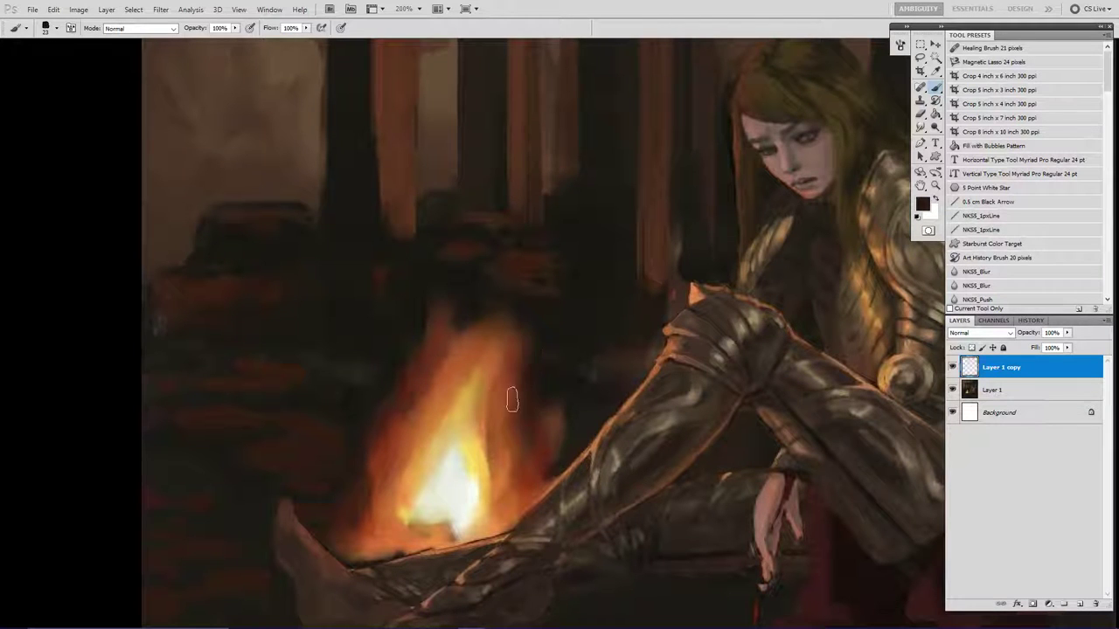
pyautogui.moveTo(456, 318)
pyautogui.mouseDown()
pyautogui.moveTo(449, 358)
pyautogui.moveTo(459, 327)
pyautogui.moveTo(490, 307)
pyautogui.moveTo(456, 357)
pyautogui.moveTo(501, 273)
pyautogui.moveTo(519, 302)
pyautogui.moveTo(502, 390)
pyautogui.moveTo(504, 327)
pyautogui.moveTo(517, 438)
pyautogui.moveTo(557, 458)
pyautogui.mouseUp()
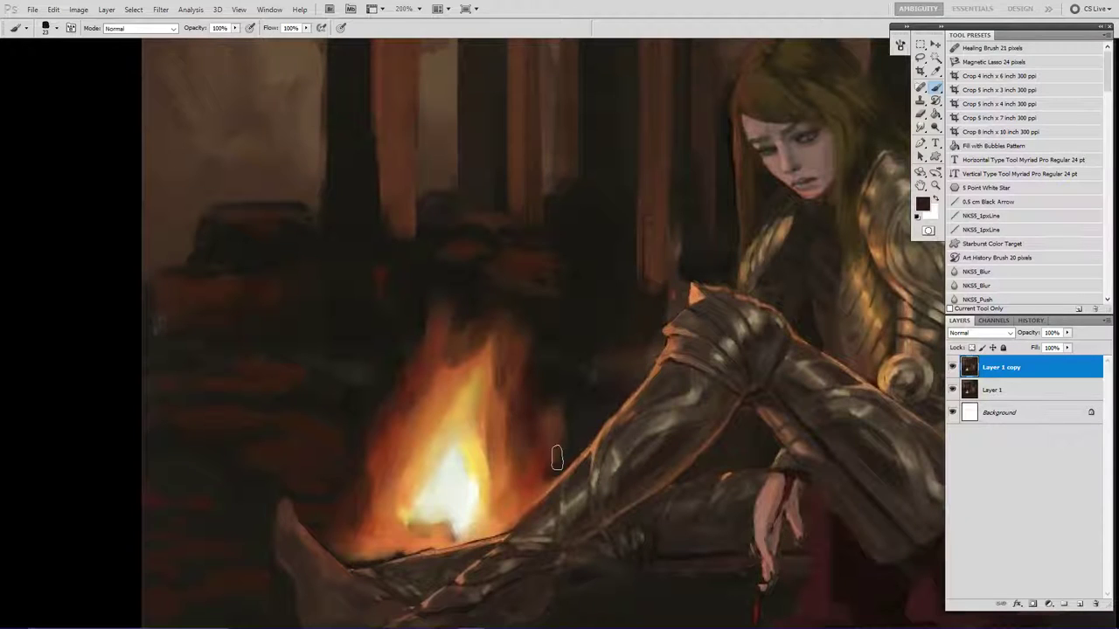
# View the whole painting at 50% and toggle Layer 1 copy's visibility to compare the repainted fire with the original.
pyautogui.press('z')
pyautogui.keyDown('alt'); pyautogui.click(526, 394); pyautogui.keyUp('alt')
pyautogui.keyDown('alt'); pyautogui.click(527, 393); pyautogui.keyUp('alt')
pyautogui.keyDown('alt'); pyautogui.click(526, 394); pyautogui.keyUp('alt')
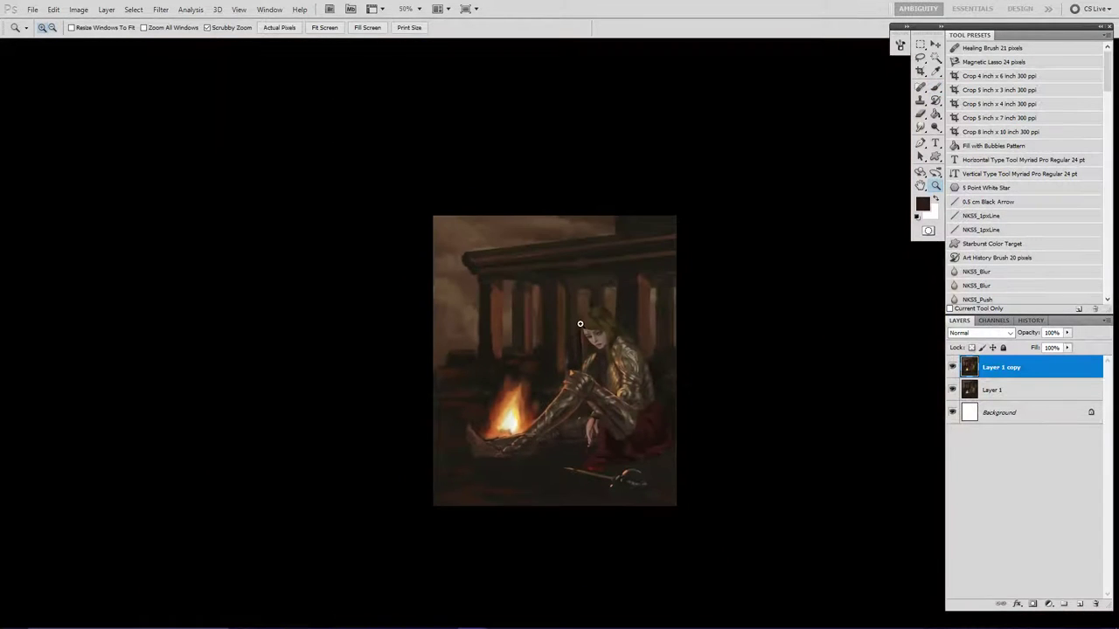
pyautogui.press('r')
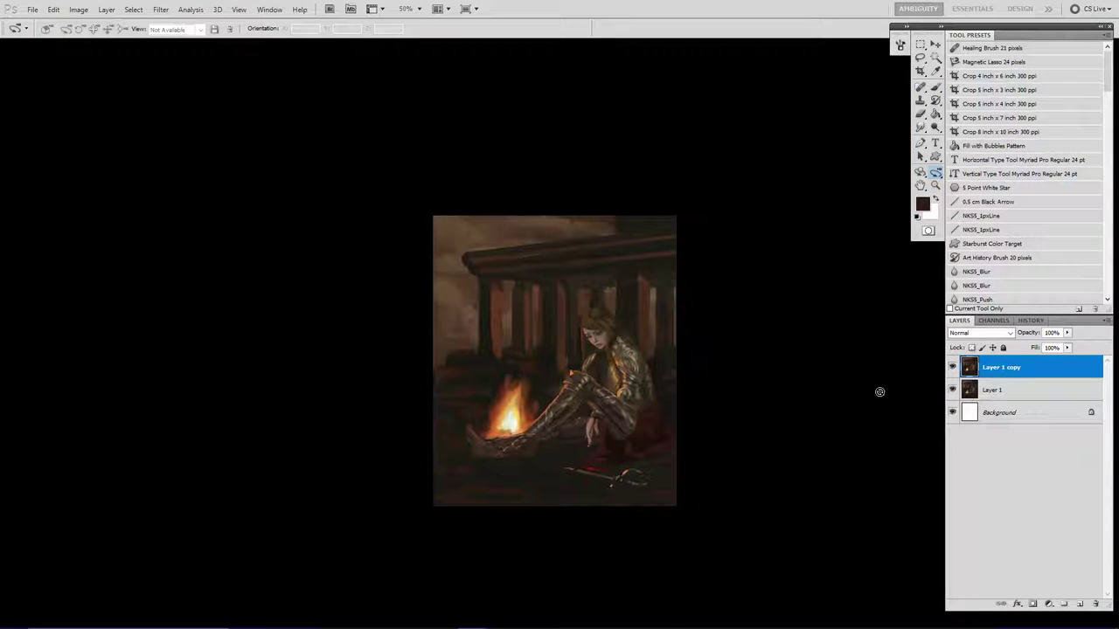
pyautogui.click(952, 368)
pyautogui.click(952, 368)
pyautogui.click(952, 368)
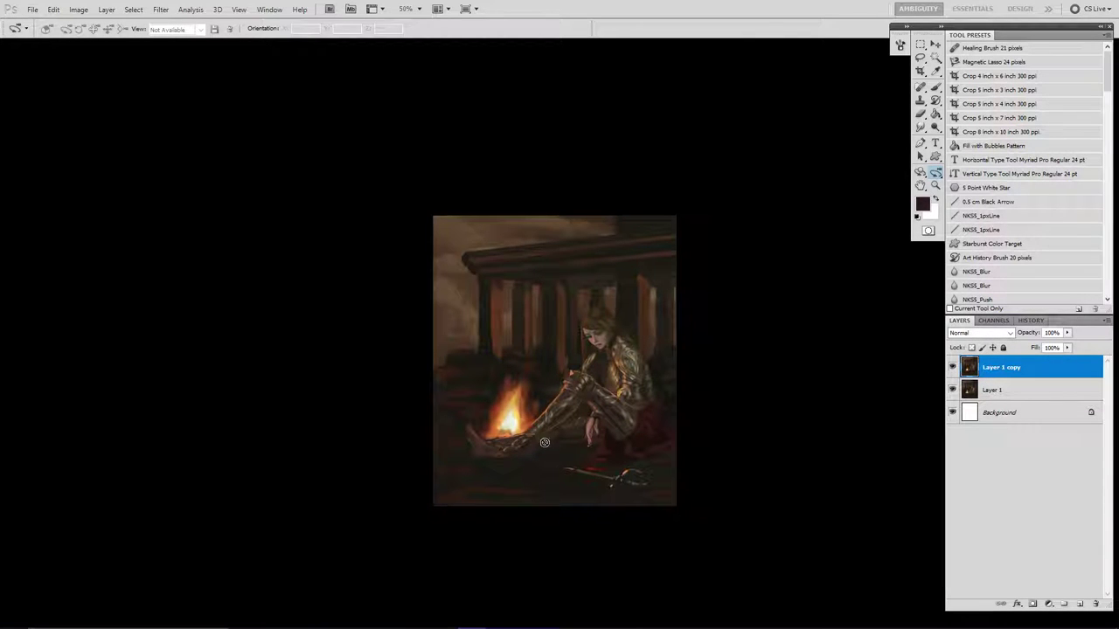
# Sample a dark neutral tone from the ground and paint over the reddish foreground patches, enlarging the brush to 63 px.
pyautogui.press('b')
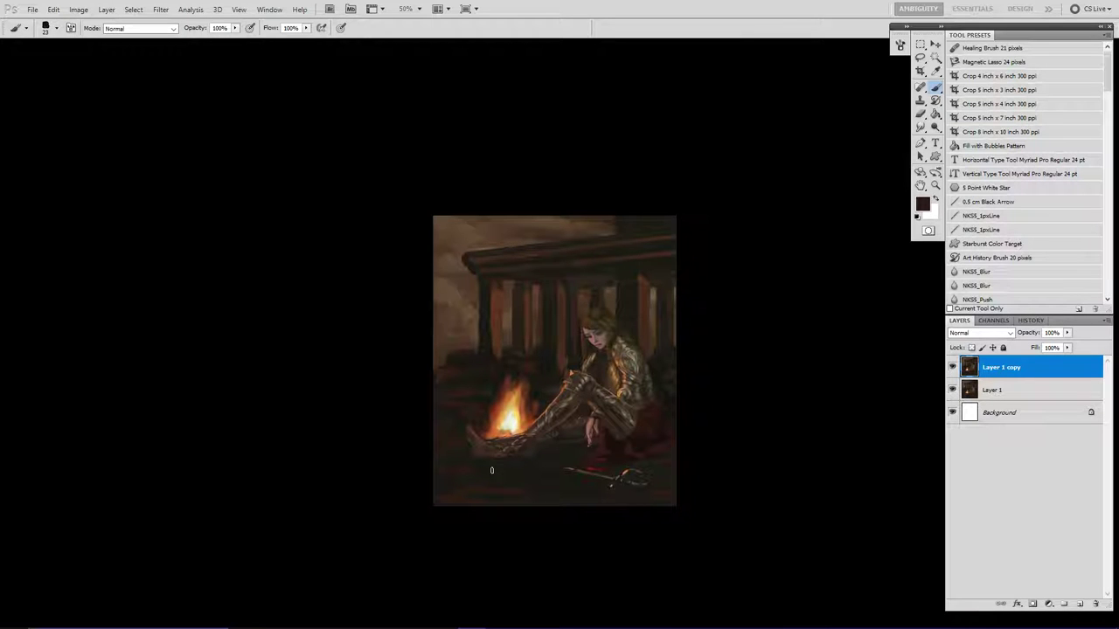
pyautogui.keyDown('alt'); pyautogui.click(494, 470); pyautogui.keyUp('alt')
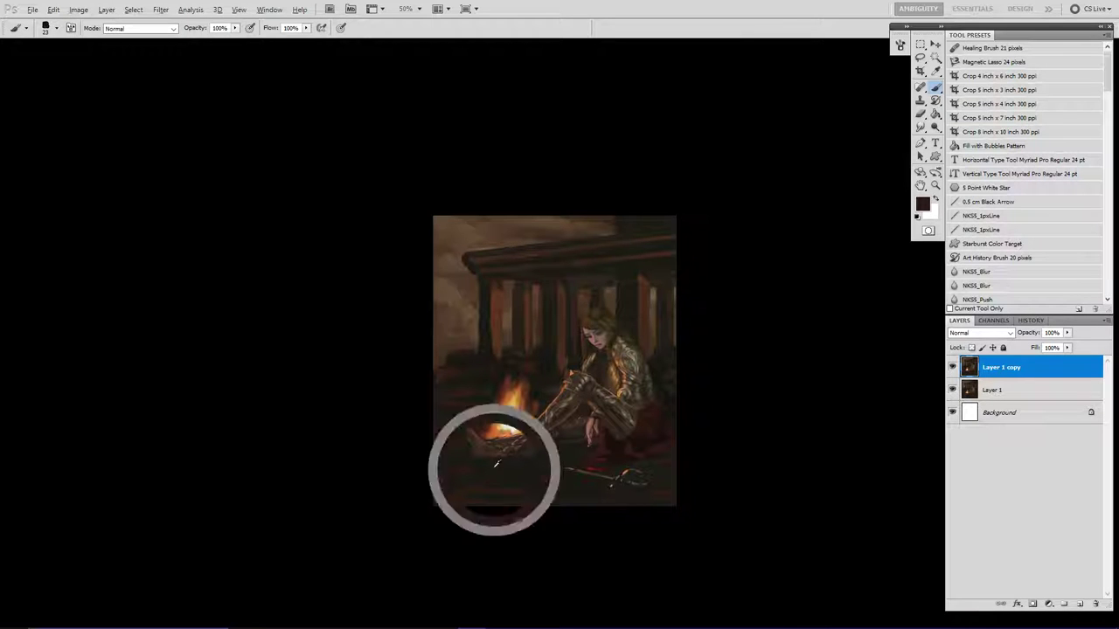
pyautogui.keyDown('alt'); pyautogui.rightClick(446, 409); pyautogui.keyUp('alt')
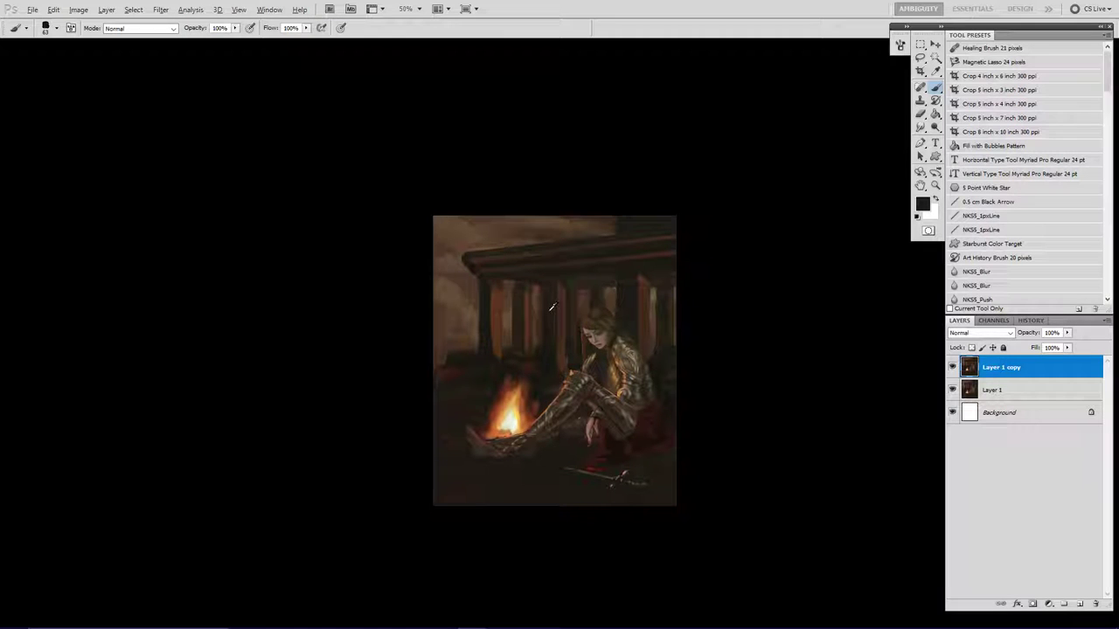
# Set the foreground colour to a very dark, saturated warm brown and brush it along the temple's roof beam.
pyautogui.click(922, 203)
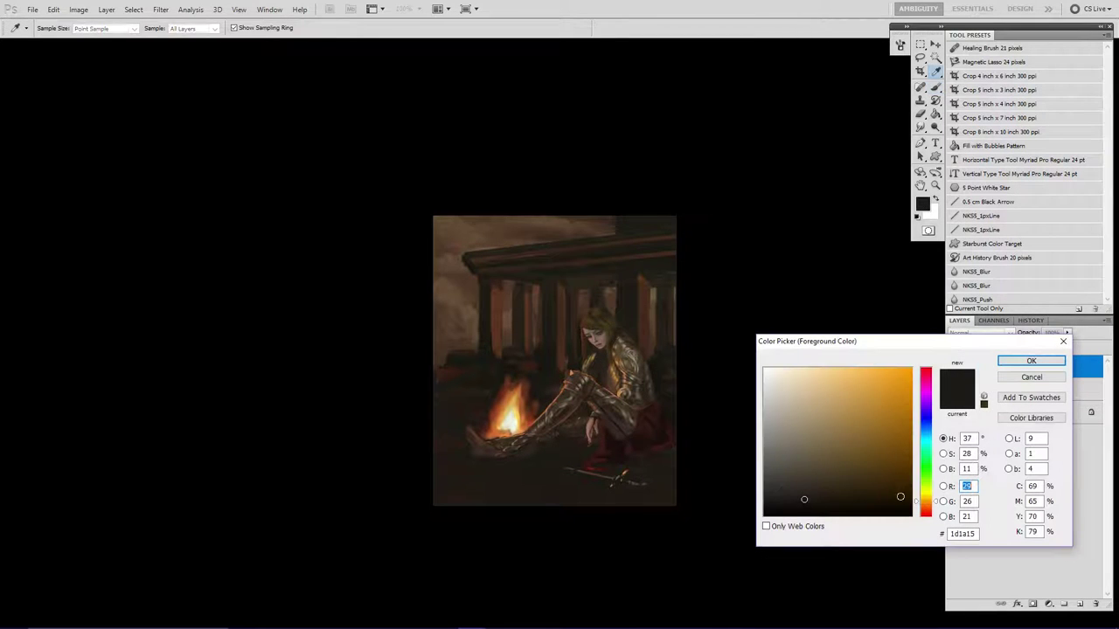
pyautogui.click(901, 497)
pyautogui.moveTo(935, 505); pyautogui.dragTo(937, 510)
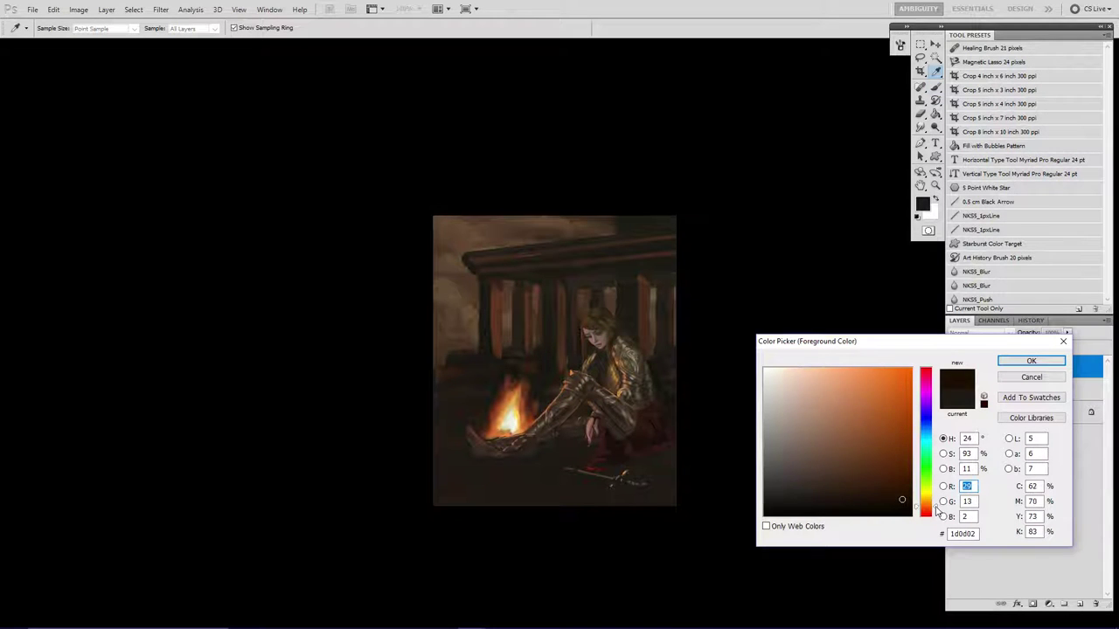
pyautogui.click(1023, 362)
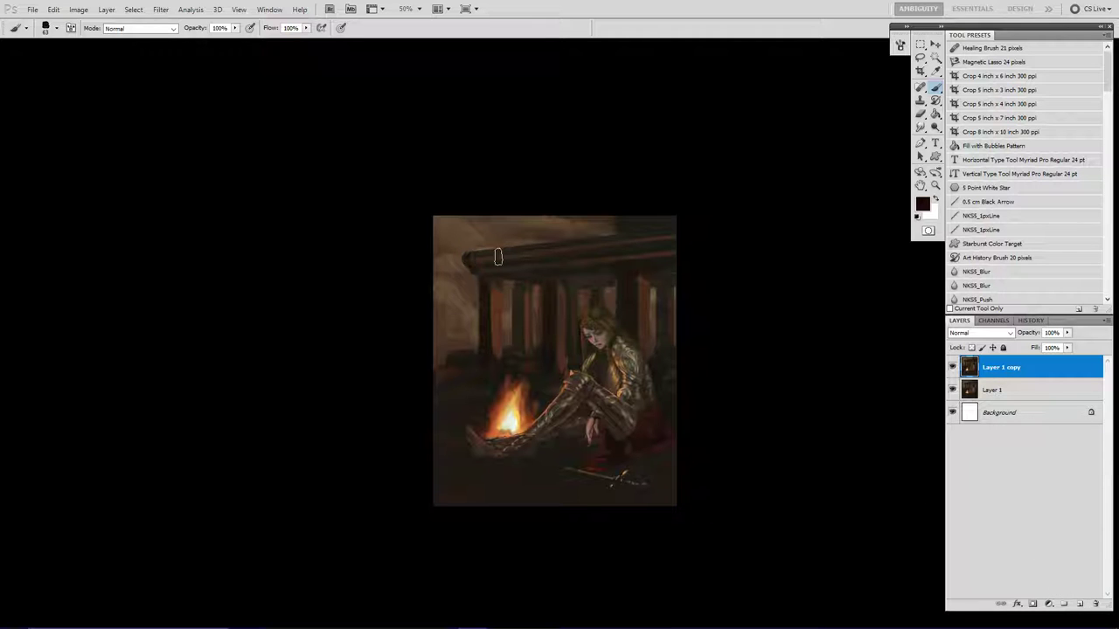
pyautogui.moveTo(621, 246); pyautogui.dragTo(696, 240)
pyautogui.moveTo(570, 267); pyautogui.dragTo(675, 255)
pyautogui.moveTo(481, 273); pyautogui.dragTo(652, 252)
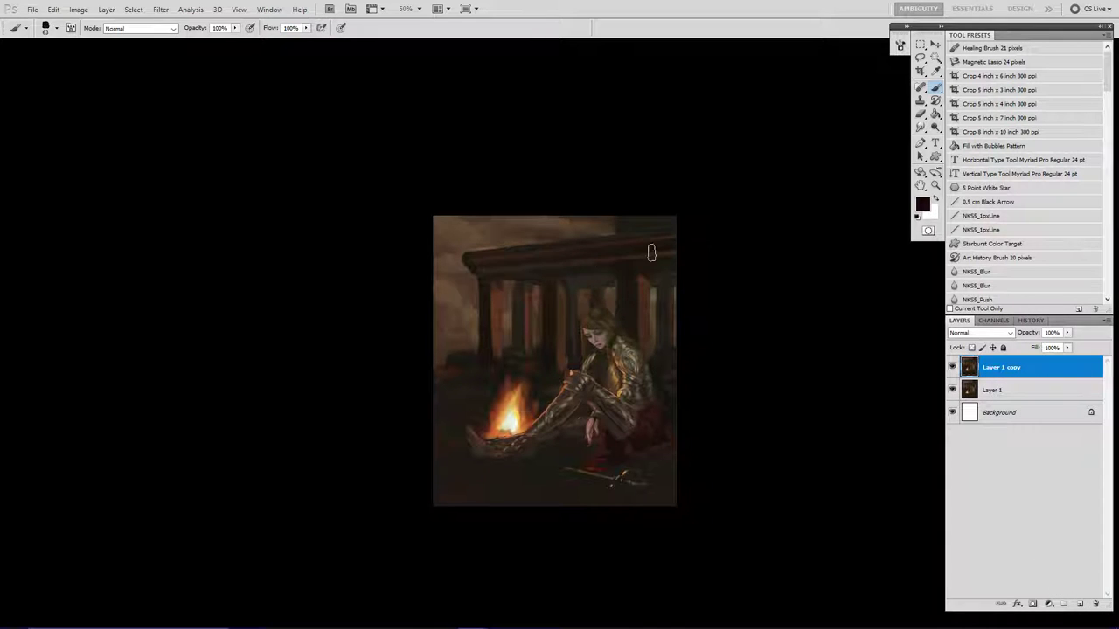
pyautogui.moveTo(565, 270); pyautogui.dragTo(663, 261)
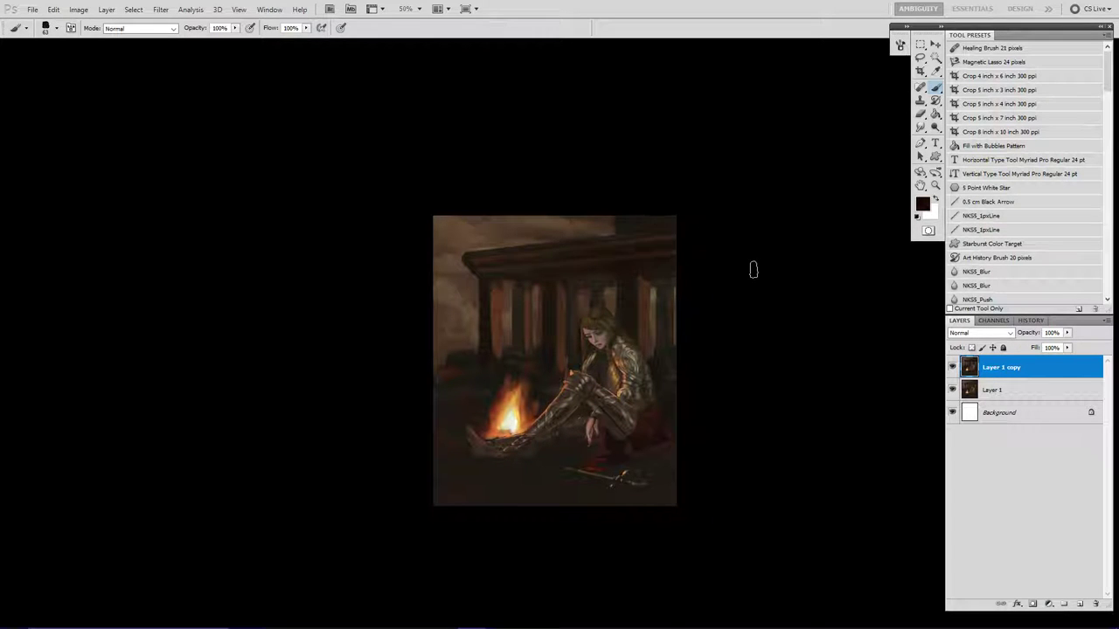
# View the painting in greyscale and toggle Layer 1 copy's visibility to compare its values with the original.
pyautogui.hotkey('ctrl', 'shift', 'u')
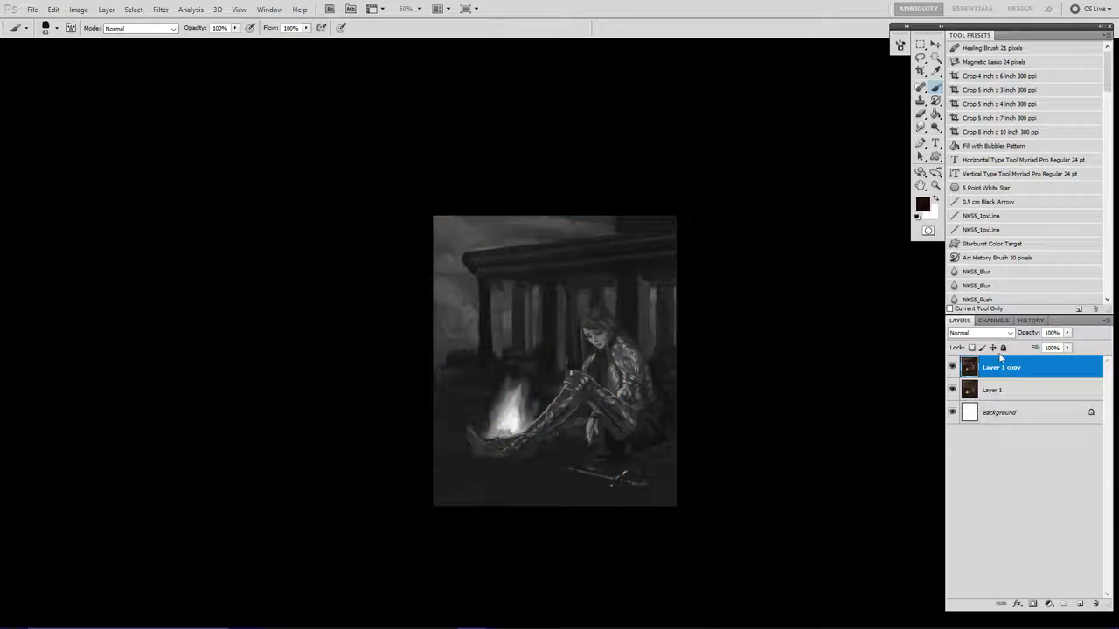
pyautogui.click(953, 367)
pyautogui.click(953, 367)
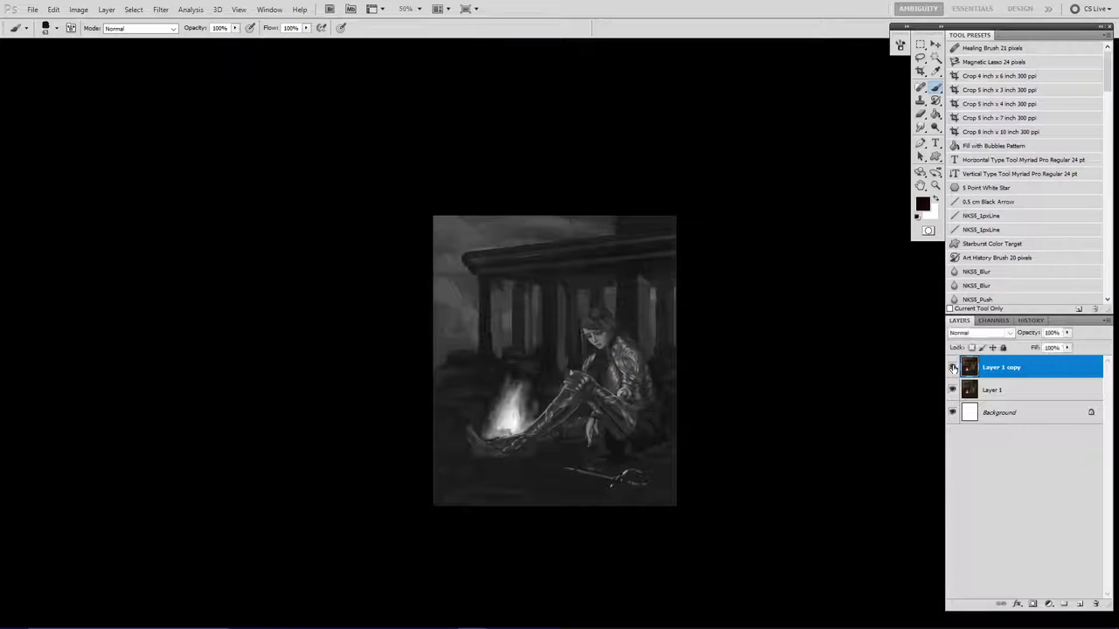
pyautogui.click(953, 367)
pyautogui.click(953, 367)
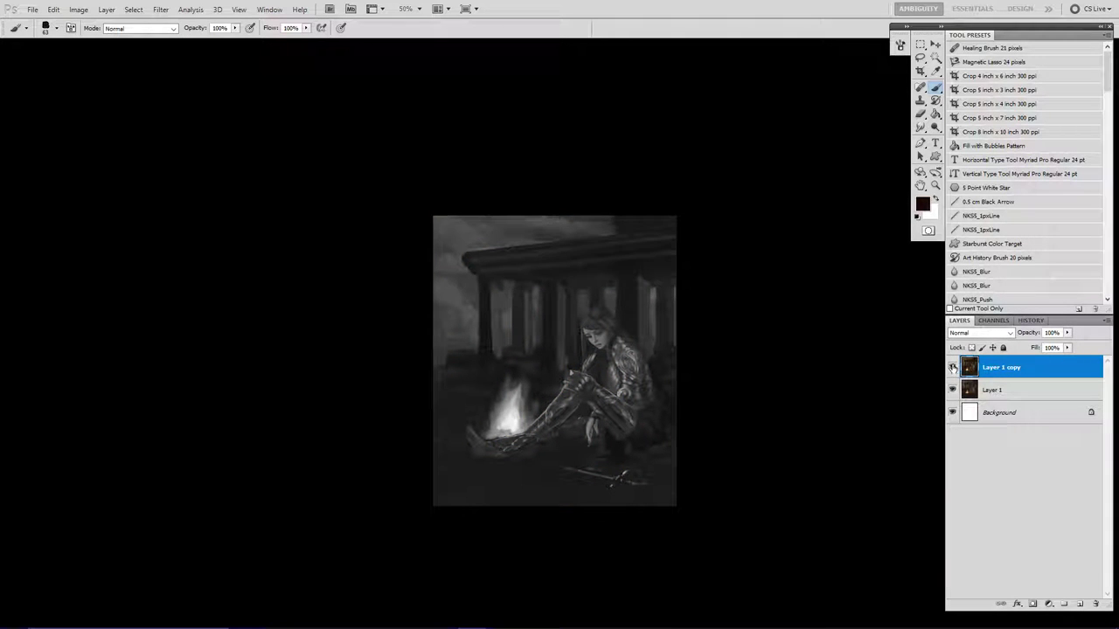
pyautogui.click(953, 367)
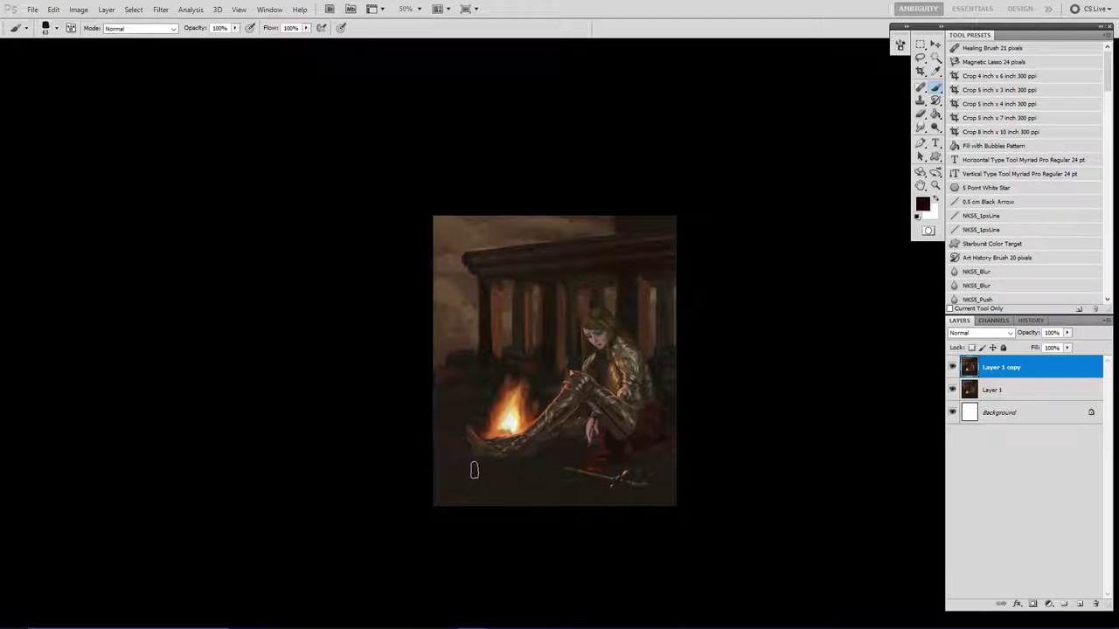
# Try a lighter brown sampled from the sky on the foreground with a 120 px brush and check its value in greyscale.
pyautogui.keyDown('alt'); pyautogui.click(448, 341); pyautogui.keyUp('alt')
pyautogui.press('alt')
pyautogui.hotkey('ctrl', 'shift', 'u')
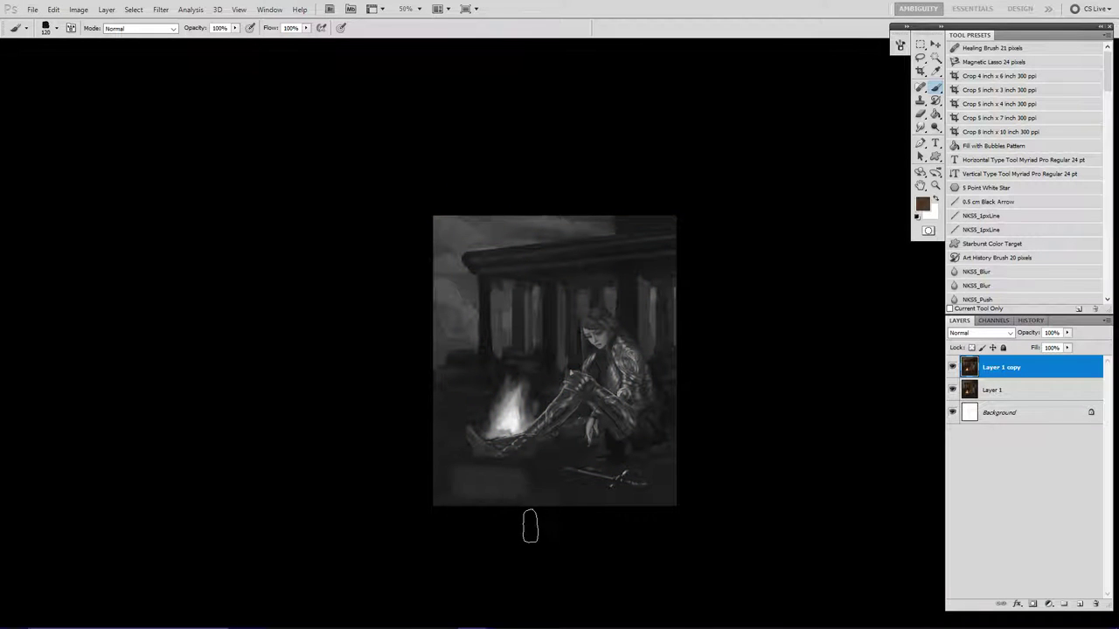
pyautogui.keyDown('alt'); pyautogui.click(526, 486); pyautogui.keyUp('alt')
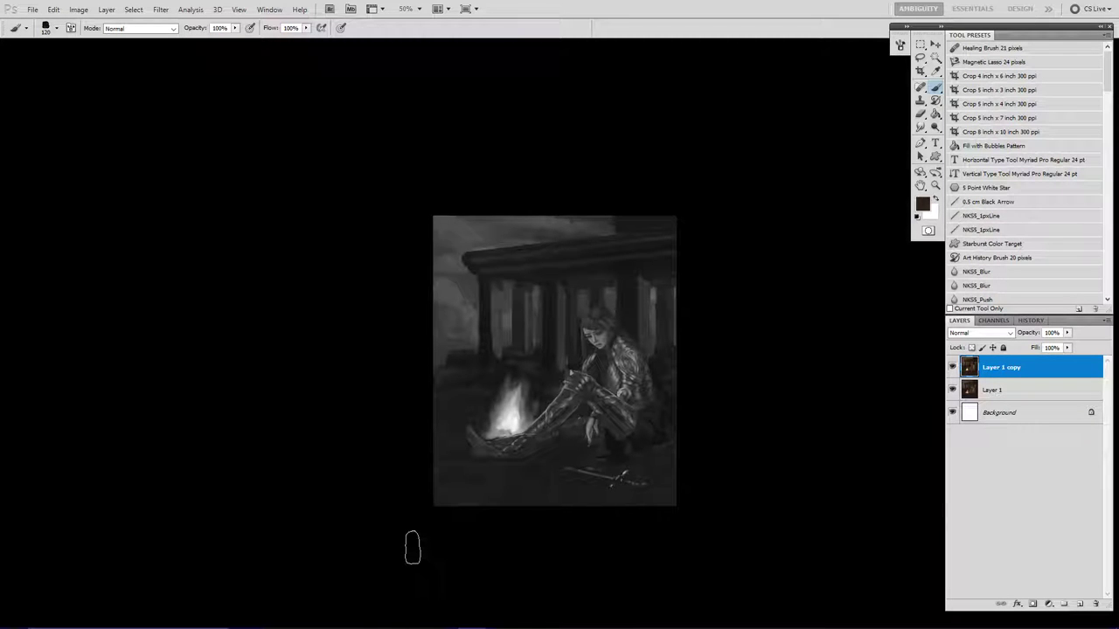
# Examine the greyscale values of the figure and fire at 100%, and return the painting to full colour.
pyautogui.press('z')
pyautogui.click(605, 320)
pyautogui.click(607, 322)
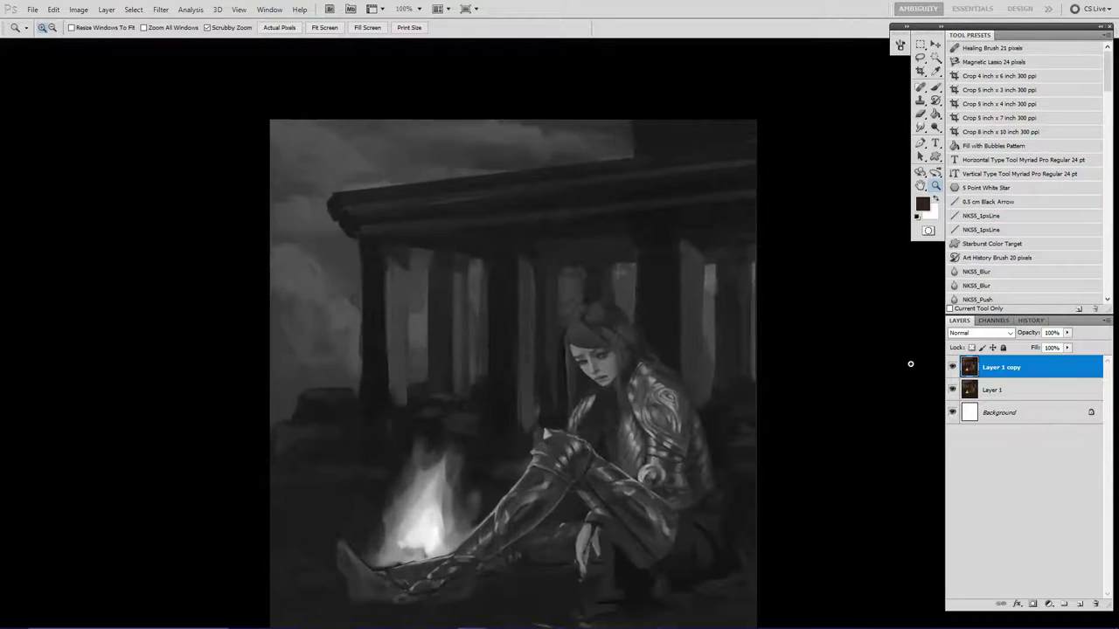
pyautogui.click(951, 368)
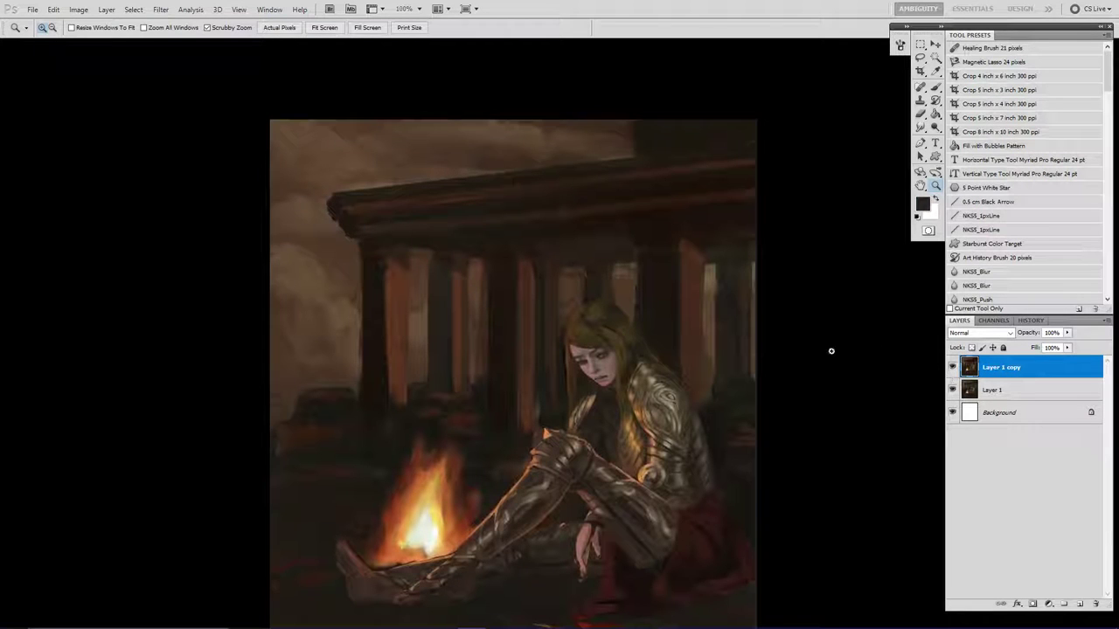
# Inspect the figure's legs, foot and hand at 200%, and return to the 100% view.
pyautogui.moveTo(594, 514); pyautogui.dragTo(618, 358)
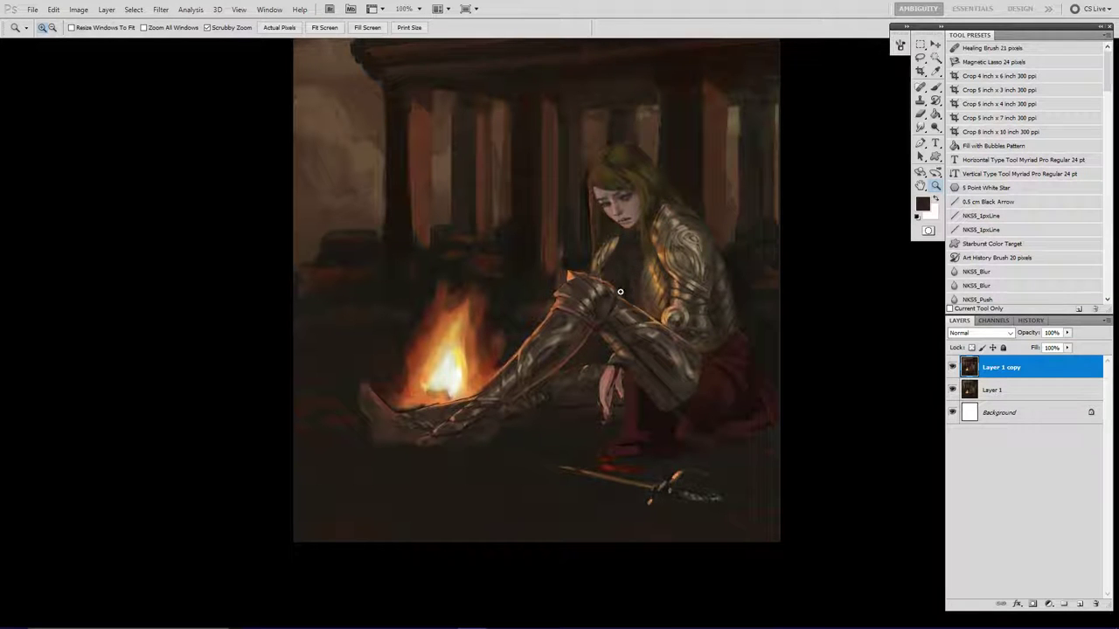
pyautogui.click(534, 404)
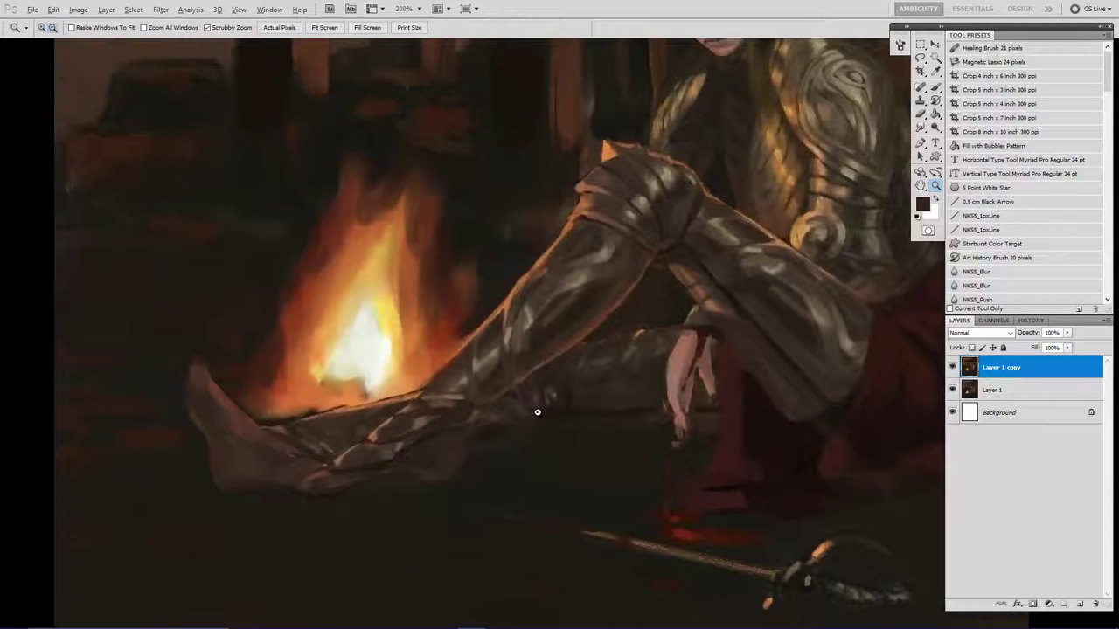
pyautogui.keyDown('alt'); pyautogui.click(546, 428); pyautogui.keyUp('alt')
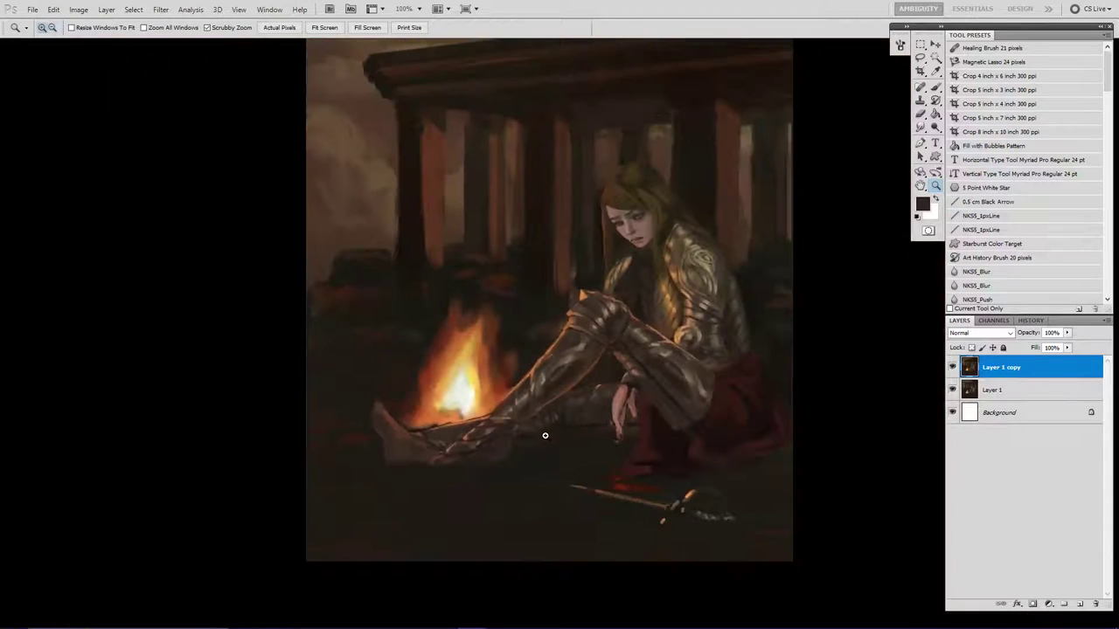
pyautogui.click(543, 435)
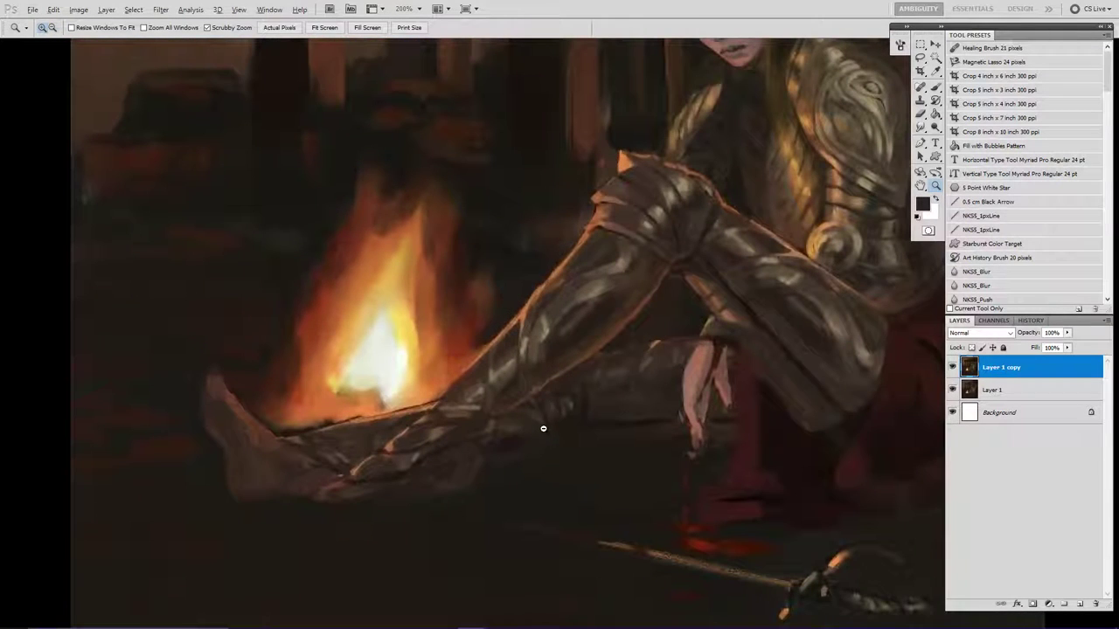
pyautogui.press('r')
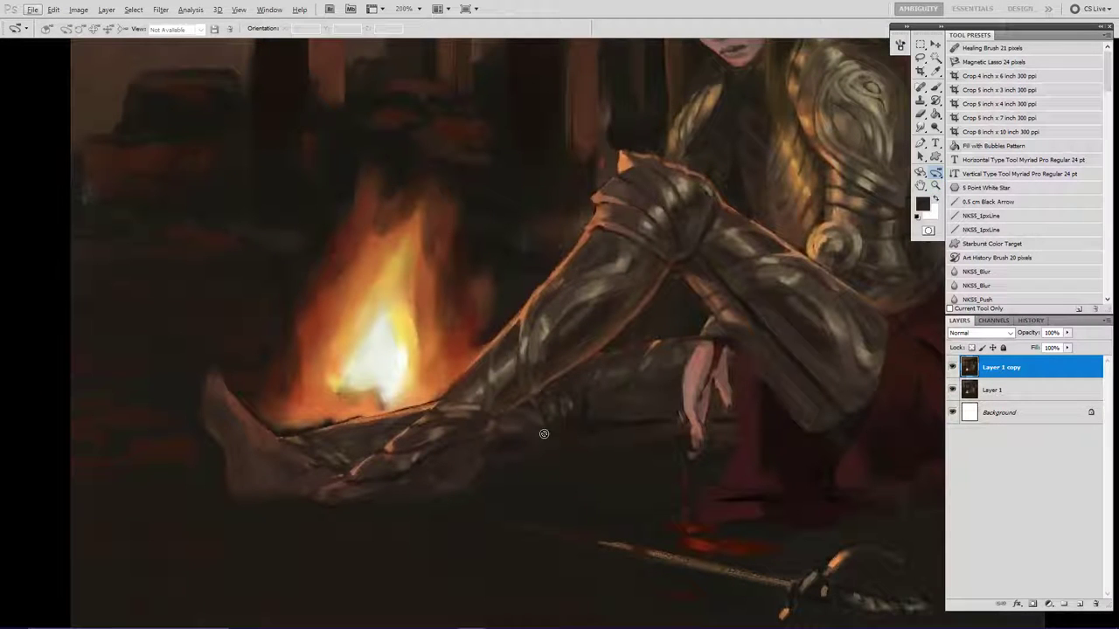
pyautogui.press('z')
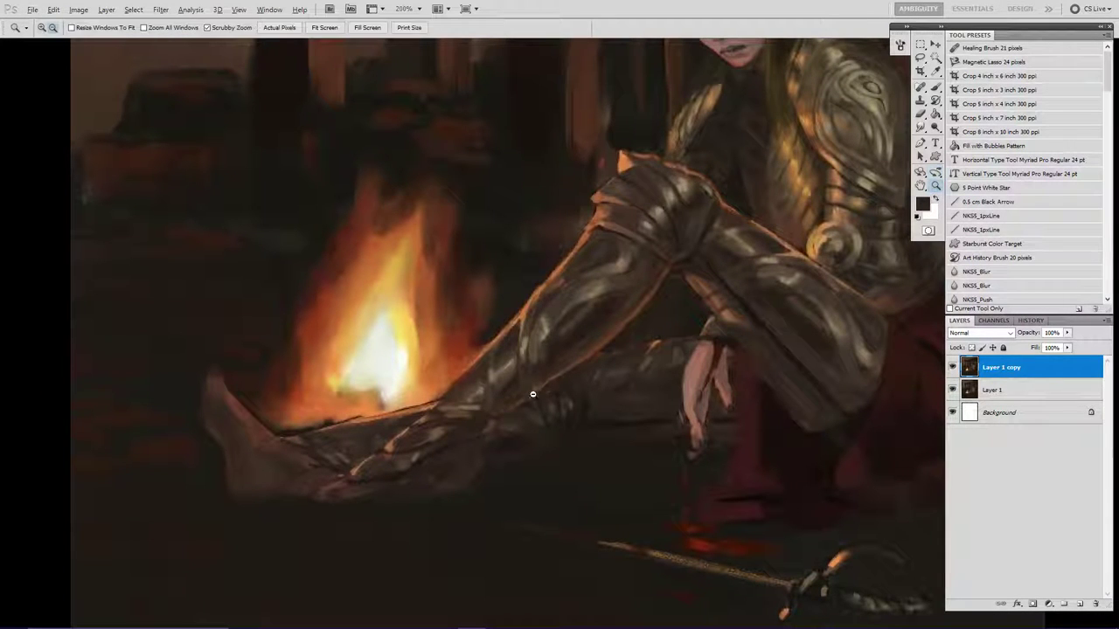
pyautogui.keyDown('alt'); pyautogui.click(592, 421); pyautogui.keyUp('alt')
pyautogui.keyDown('alt'); pyautogui.click(594, 421); pyautogui.keyUp('alt')
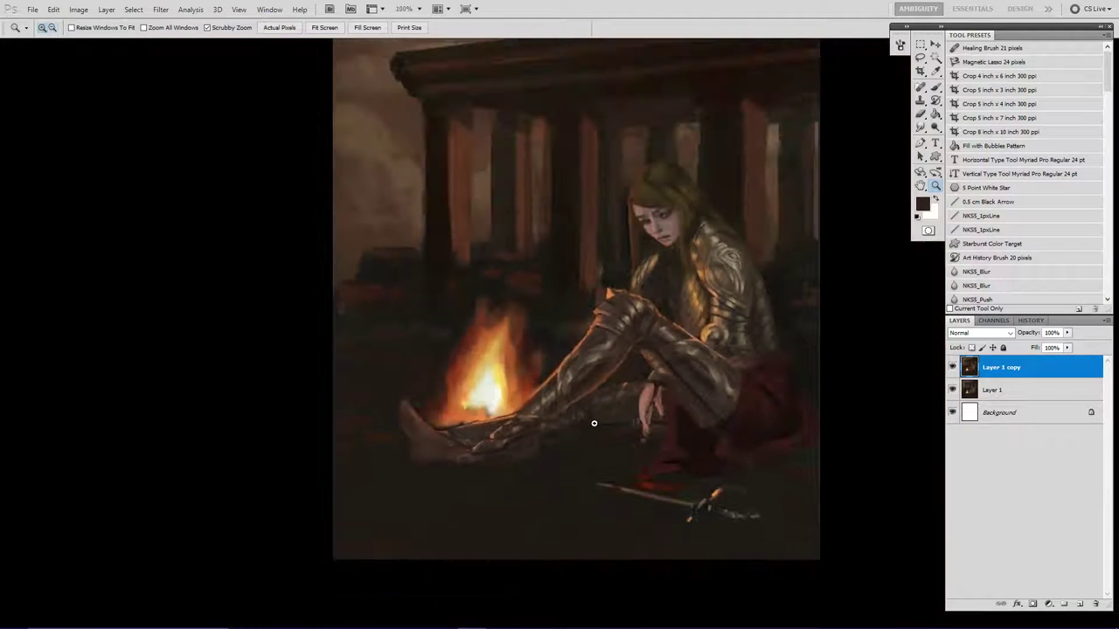
# Add a new layer and sketch a small white seated stick figure on the ground and a leg outline from foot to hand.
pyautogui.press('b')
pyautogui.press('x')
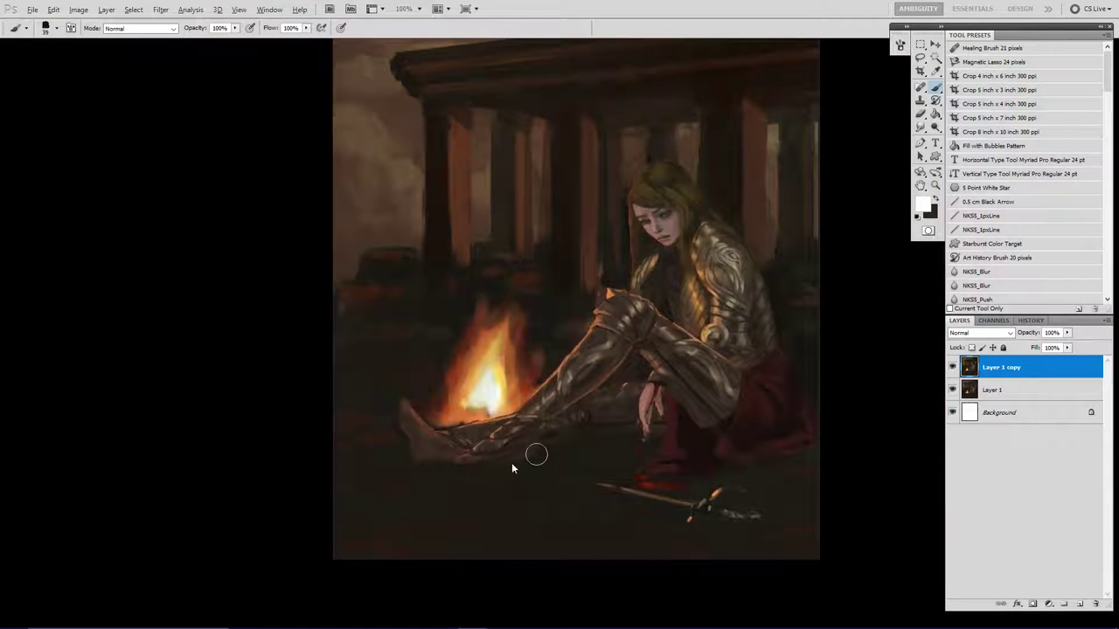
pyautogui.doubleClick(504, 468)
pyautogui.doubleClick(500, 487)
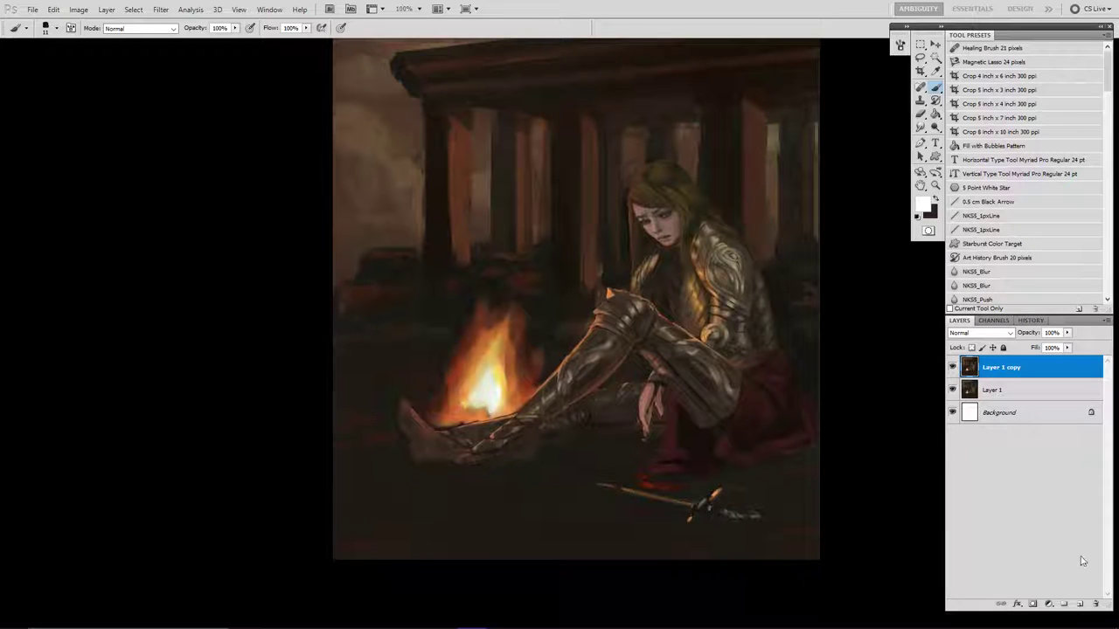
pyautogui.click(1080, 604)
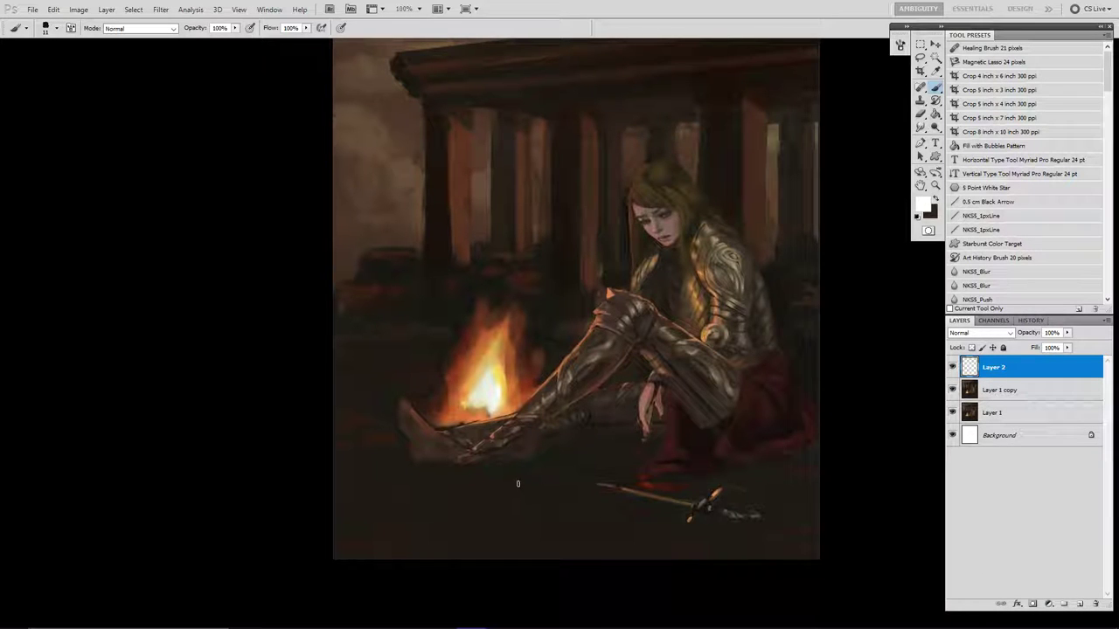
pyautogui.click(519, 486)
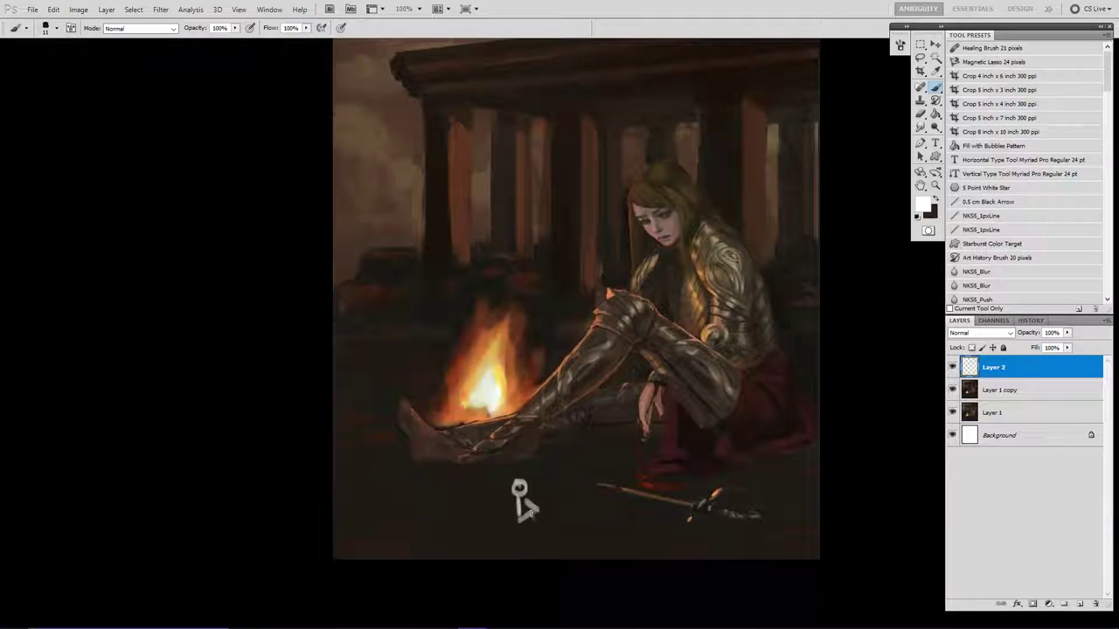
pyautogui.moveTo(533, 513)
pyautogui.mouseDown()
pyautogui.moveTo(531, 542)
pyautogui.moveTo(492, 531)
pyautogui.moveTo(507, 547)
pyautogui.mouseUp()
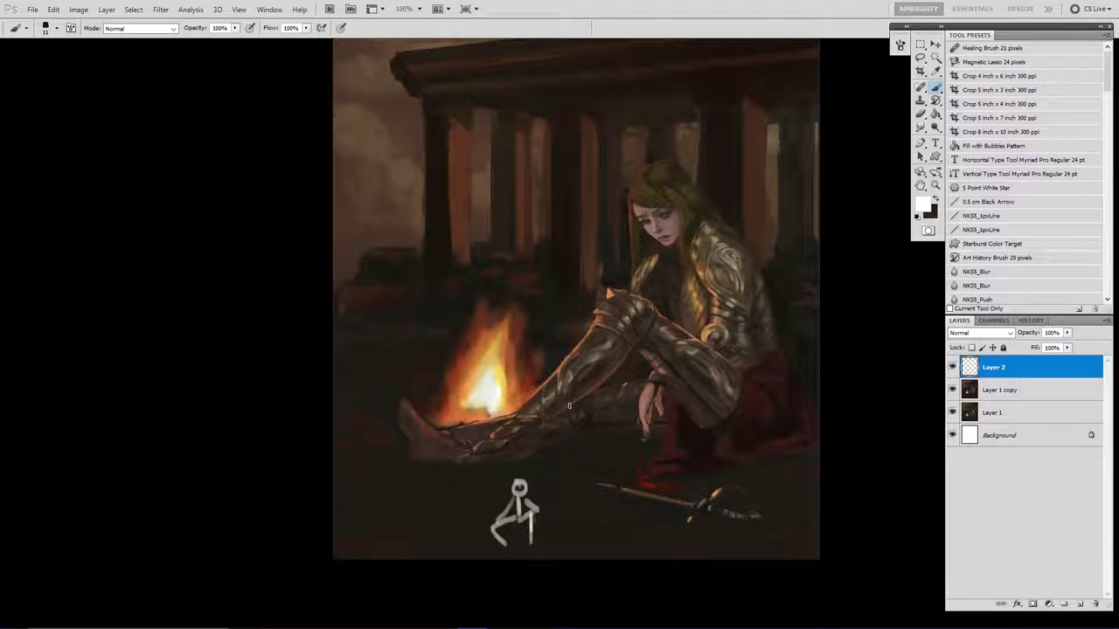
pyautogui.moveTo(639, 399)
pyautogui.mouseDown()
pyautogui.moveTo(564, 406)
pyautogui.moveTo(461, 449)
pyautogui.moveTo(463, 460)
pyautogui.moveTo(647, 430)
pyautogui.mouseUp()
pyautogui.moveTo(446, 426)
pyautogui.mouseDown()
pyautogui.moveTo(574, 387)
pyautogui.moveTo(647, 382)
pyautogui.mouseUp()
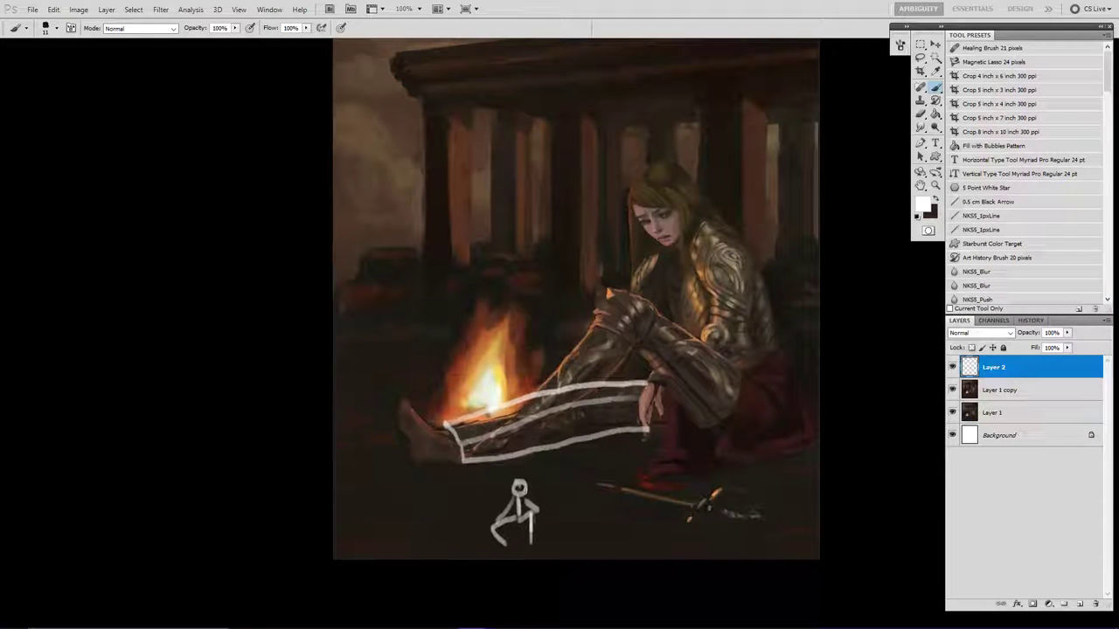
# Undo the white leg outline and the stick figure strokes on Layer 2.
pyautogui.hotkey('ctrl', 'alt', 'z')
pyautogui.hotkey('ctrl', 'alt', 'z')
pyautogui.hotkey('ctrl', 'alt', 'z')
pyautogui.hotkey('ctrl', 'alt', 'z')
pyautogui.hotkey('ctrl', 'alt', 'z')
pyautogui.hotkey('ctrl', 'alt', 'z')
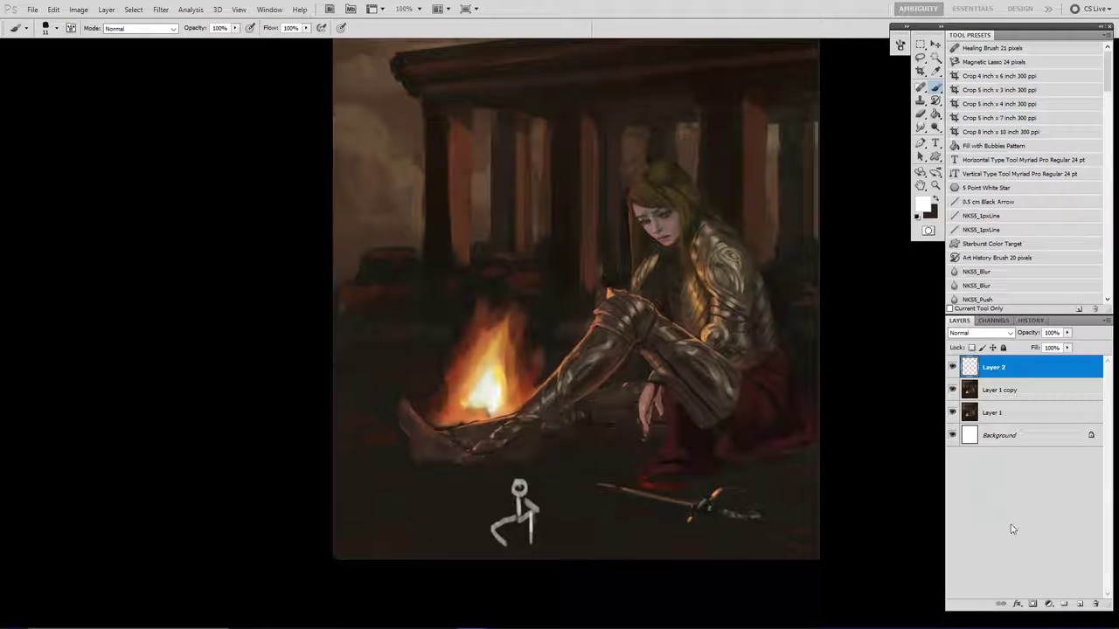
pyautogui.hotkey('ctrl', 'alt', 'z')
pyautogui.hotkey('ctrl', 'alt', 'z')
pyautogui.hotkey('ctrl', 'alt', 'z')
pyautogui.hotkey('ctrl', 'alt', 'z')
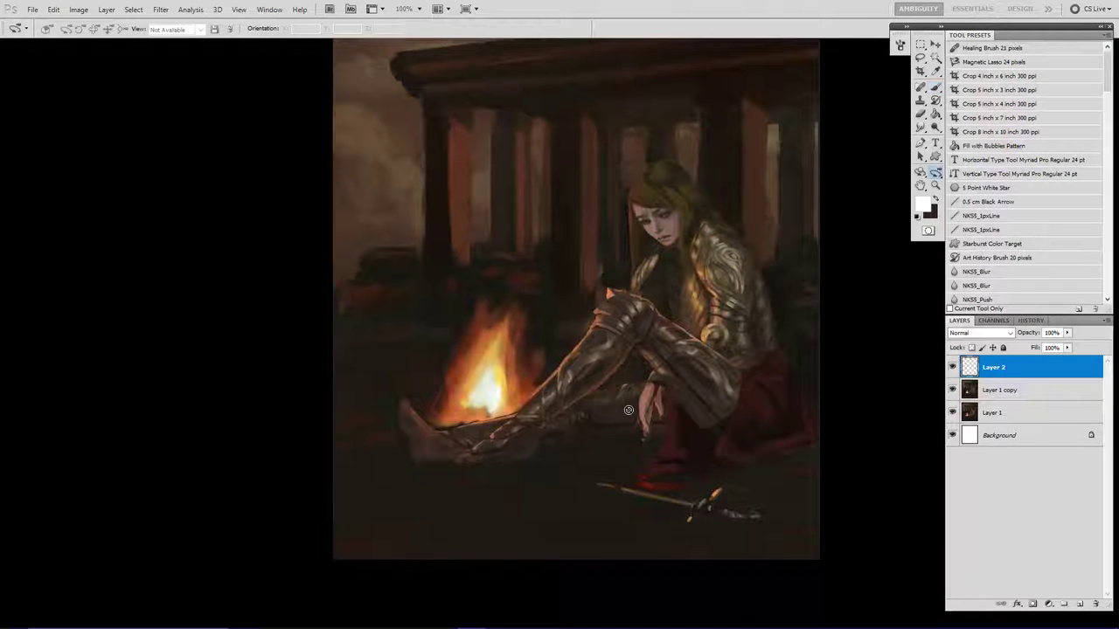
# Delete the sketch layer, add a new empty layer, and start painting over the resting leg with a sampled dark brown.
pyautogui.keyDown('alt'); pyautogui.click(591, 373); pyautogui.keyUp('alt')
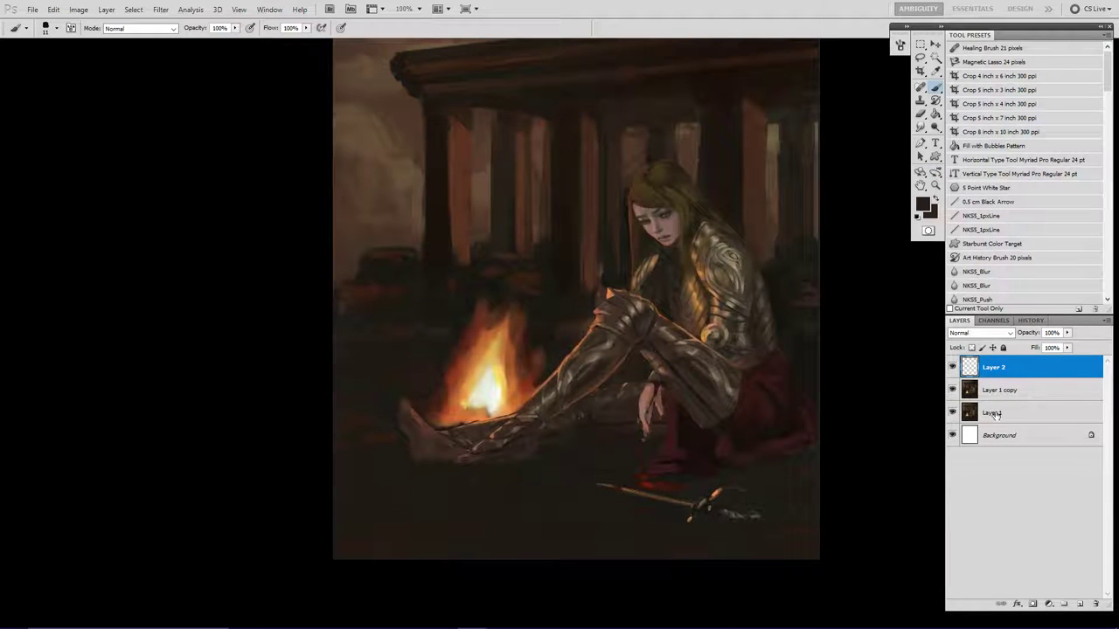
pyautogui.click(1096, 604)
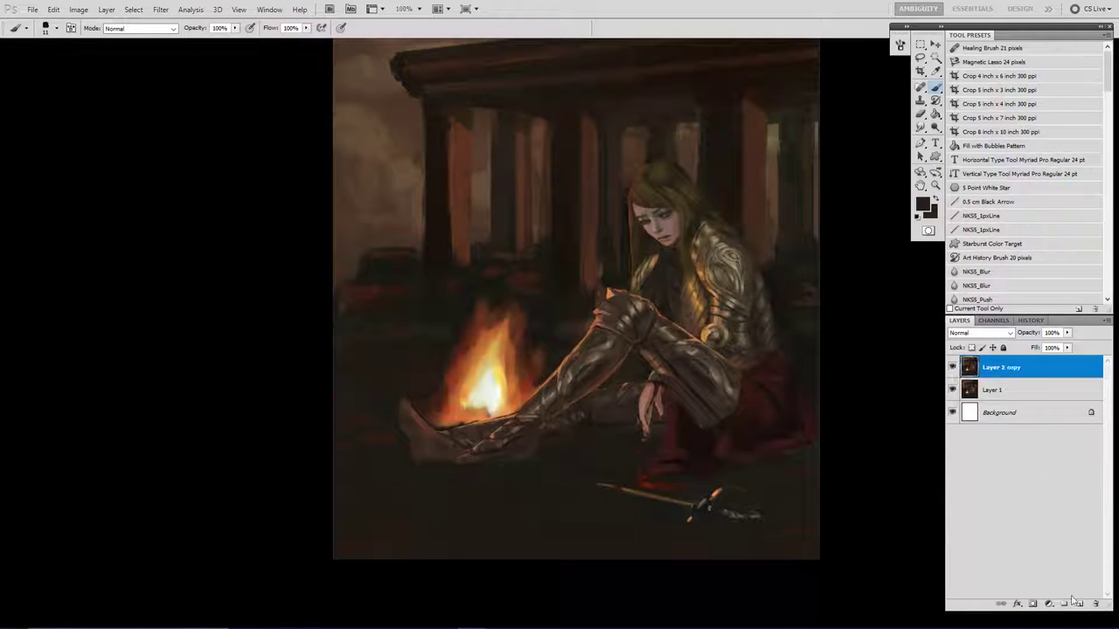
pyautogui.click(1080, 604)
pyautogui.moveTo(527, 429); pyautogui.dragTo(533, 435)
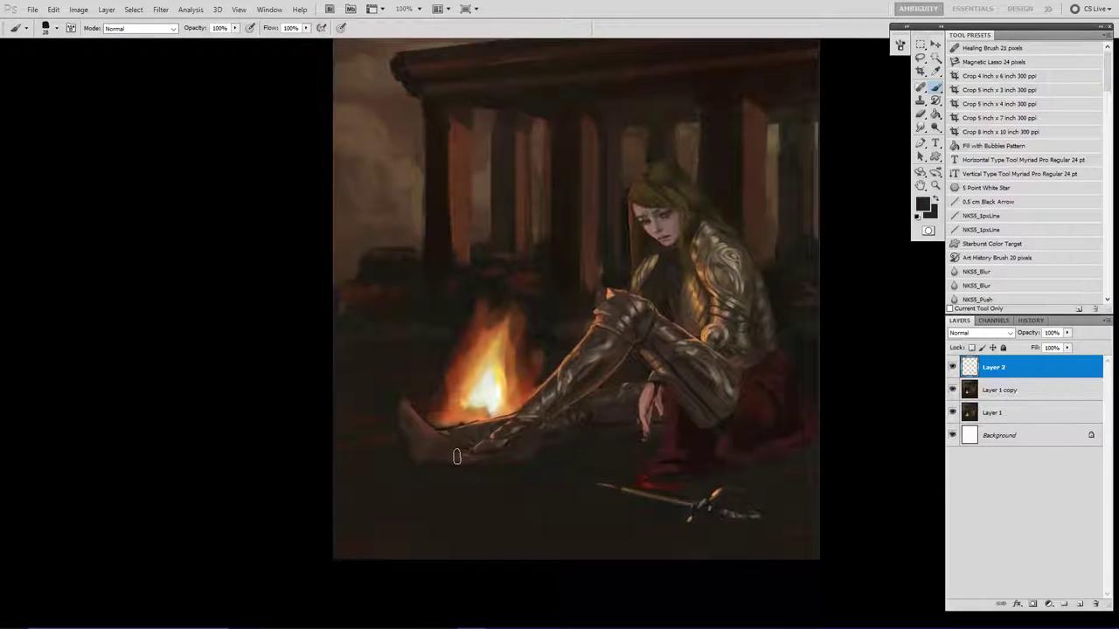
# Set the foreground colour to near-black 0e0906 and paint the shadow along the resting leg behind the bent shin.
pyautogui.press('d')
pyautogui.keyDown('alt'); pyautogui.click(604, 405); pyautogui.keyUp('alt')
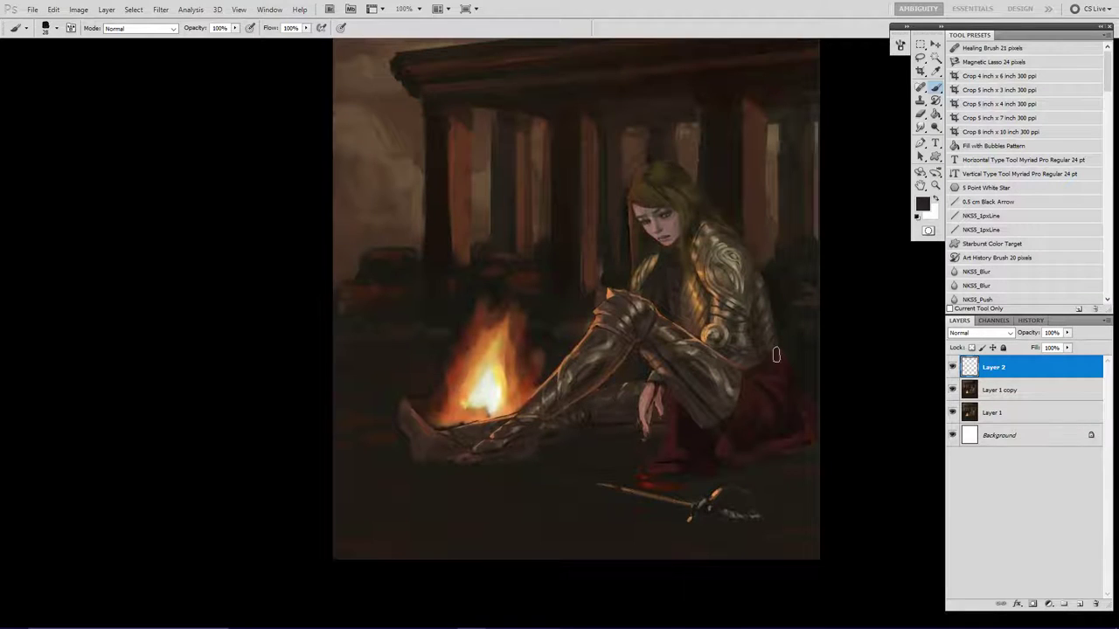
pyautogui.click(924, 206)
pyautogui.click(851, 502)
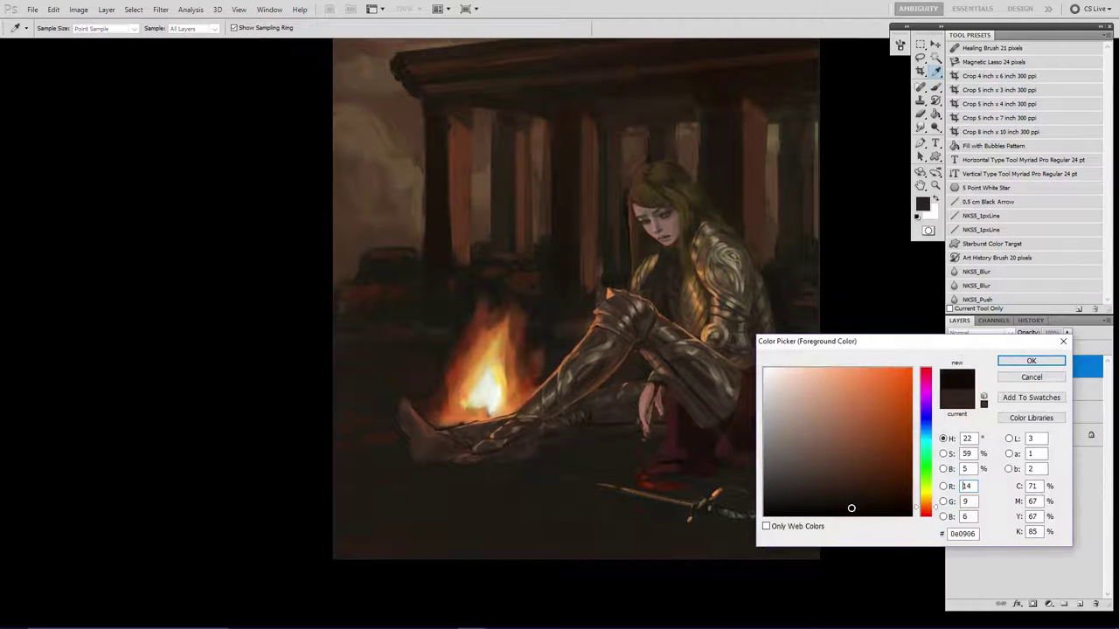
pyautogui.click(1032, 360)
pyautogui.moveTo(624, 413)
pyautogui.mouseDown()
pyautogui.moveTo(472, 436)
pyautogui.moveTo(487, 435)
pyautogui.moveTo(433, 458)
pyautogui.moveTo(561, 428)
pyautogui.mouseUp()
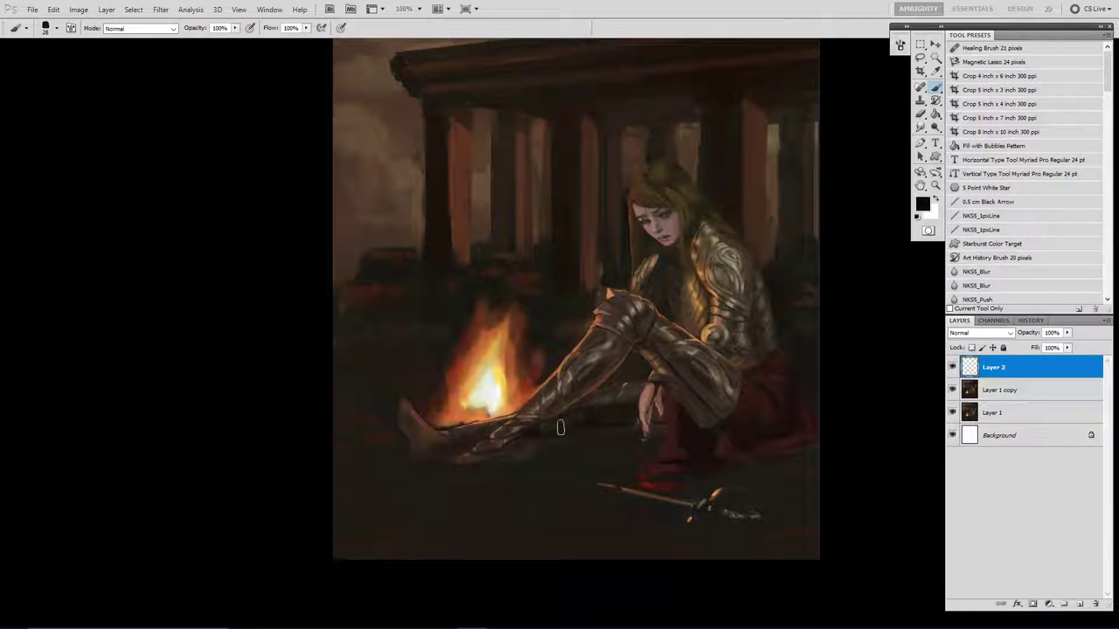
# Darken the resting leg and foot beside the fire with tones sampled from the leg, varying the brush size.
pyautogui.keyDown('alt'); pyautogui.click(603, 403); pyautogui.keyUp('alt')
pyautogui.press('[')
pyautogui.press('[')
pyautogui.press('[')
pyautogui.moveTo(482, 430); pyautogui.dragTo(420, 442)
pyautogui.keyDown('alt'); pyautogui.click(416, 440); pyautogui.keyUp('alt')
pyautogui.press(']')
pyautogui.press(']')
pyautogui.press(']')
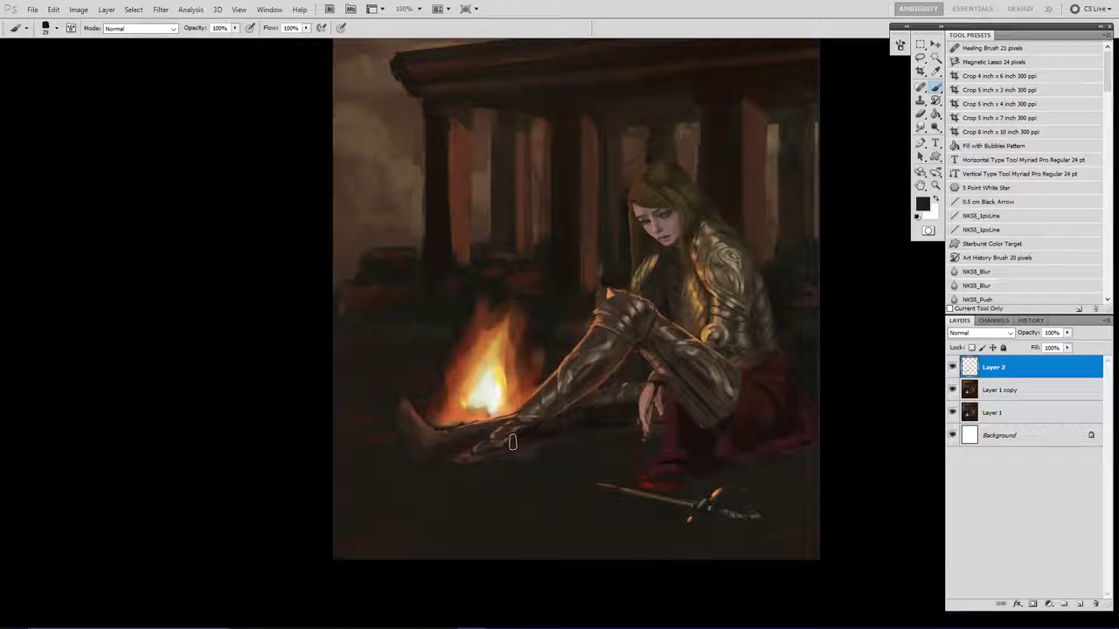
# Lasso the bent leg from the knee down to the foot and merge Layer 2 into Layer 1 copy.
pyautogui.press('l')
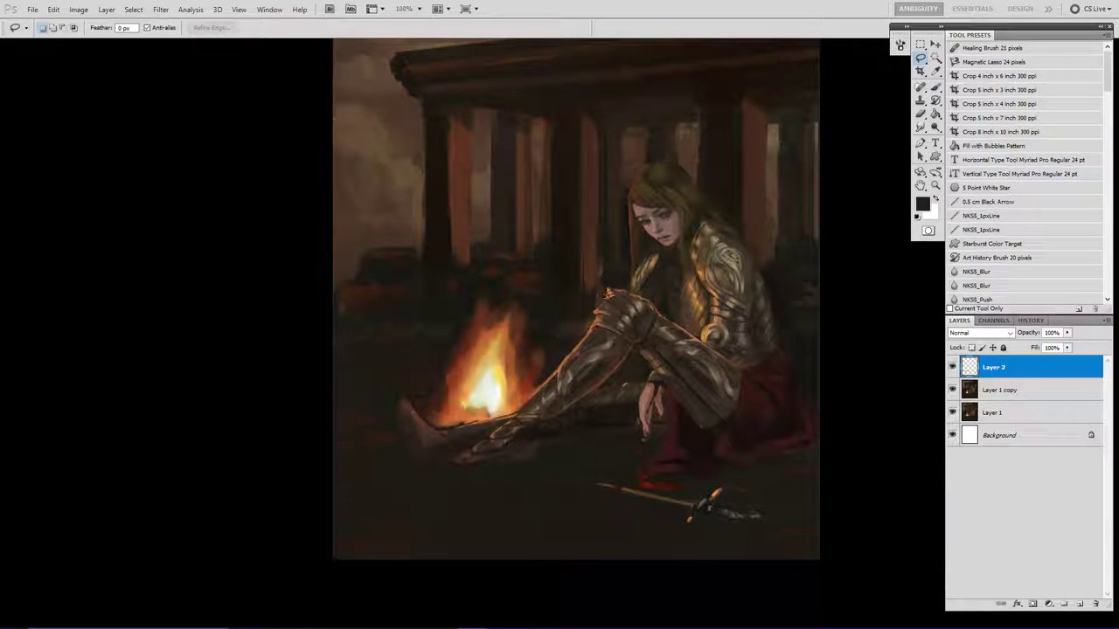
pyautogui.moveTo(610, 294); pyautogui.dragTo(635, 327)
pyautogui.moveTo(533, 470); pyautogui.dragTo(451, 477)
pyautogui.moveTo(523, 396); pyautogui.dragTo(579, 330)
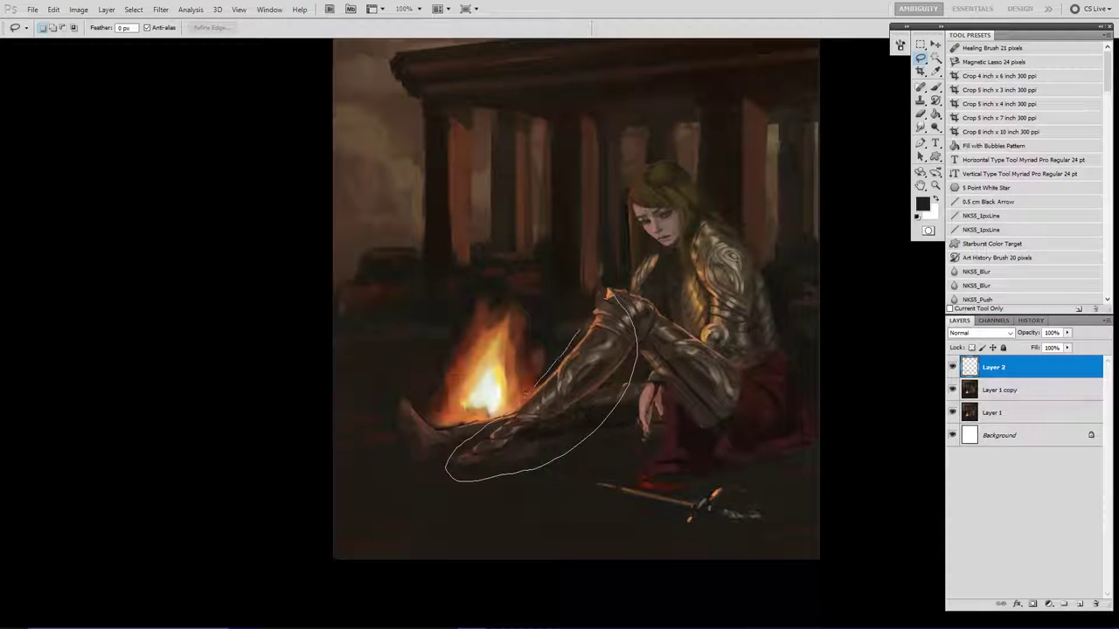
pyautogui.moveTo(610, 295); pyautogui.dragTo(610, 294)
pyautogui.click(953, 368)
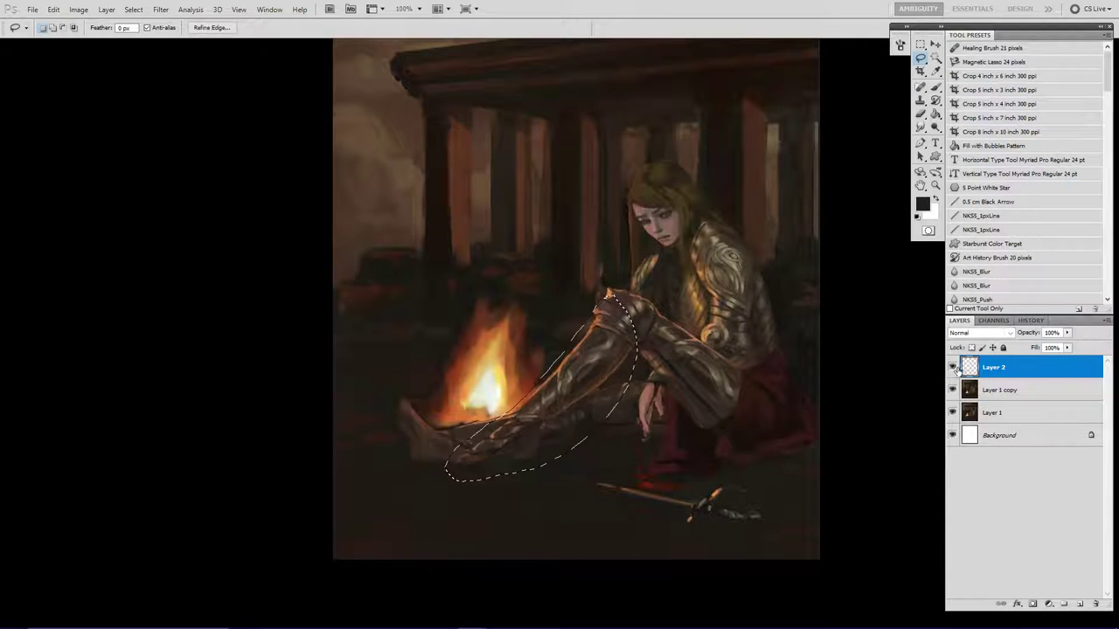
pyautogui.click(953, 368)
pyautogui.hotkey('ctrl', 'e')
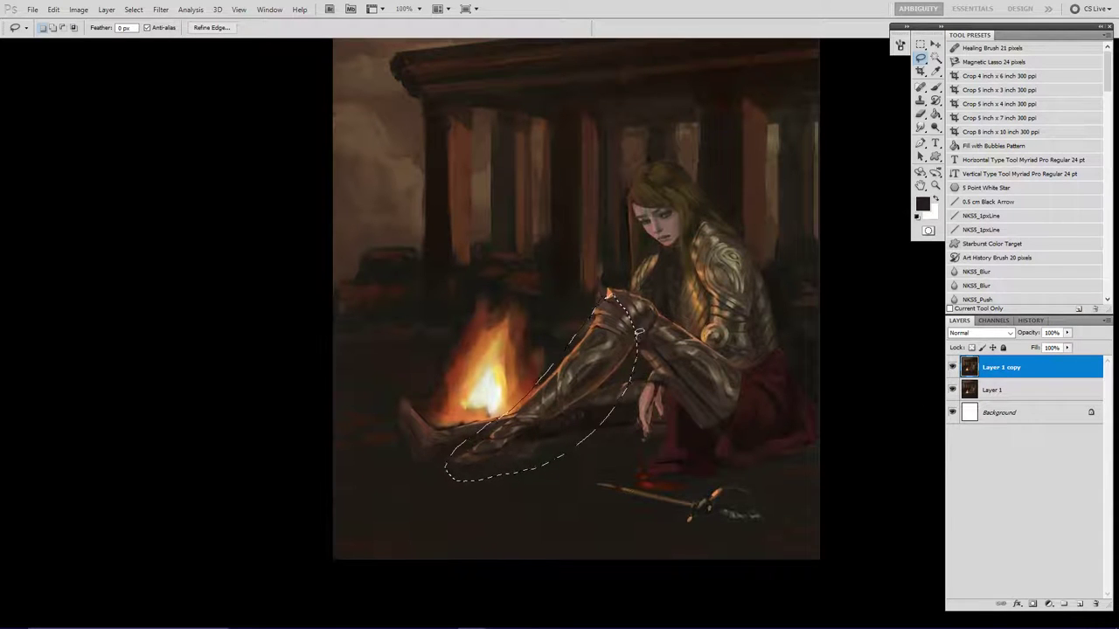
# Copy the selected lower leg to a new layer and rotate it about -6.5° around the knee.
pyautogui.moveTo(639, 344)
pyautogui.mouseDown()
pyautogui.moveTo(574, 411)
pyautogui.moveTo(546, 461)
pyautogui.moveTo(653, 404)
pyautogui.mouseUp()
pyautogui.hotkey('ctrl', 'd')
pyautogui.hotkey('ctrl', 'shift', 'alt', 'n')
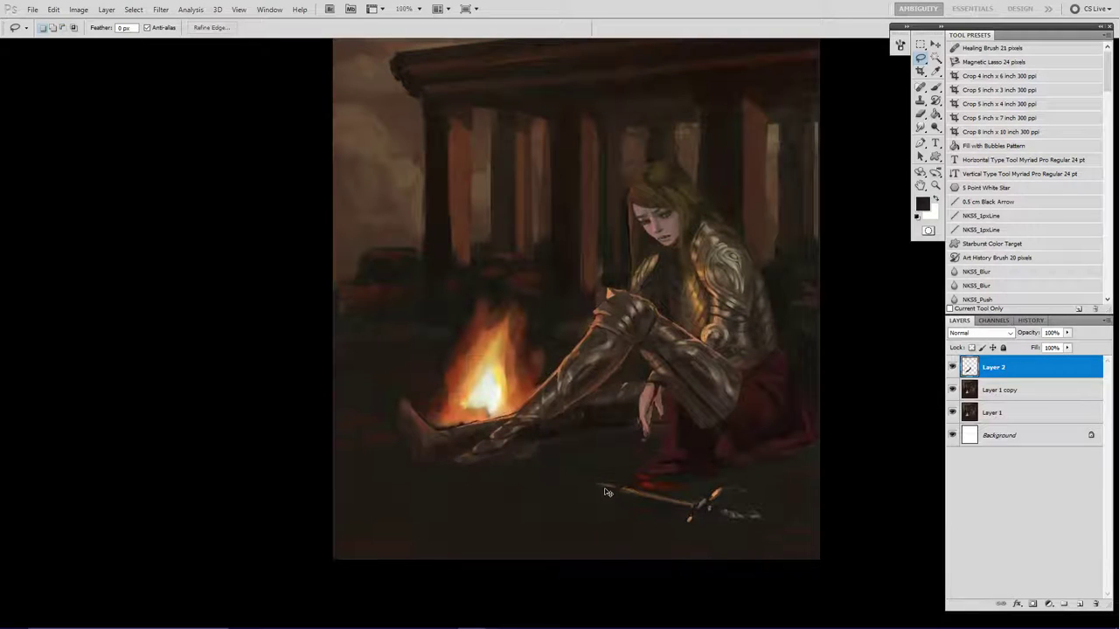
pyautogui.hotkey('ctrl', 't')
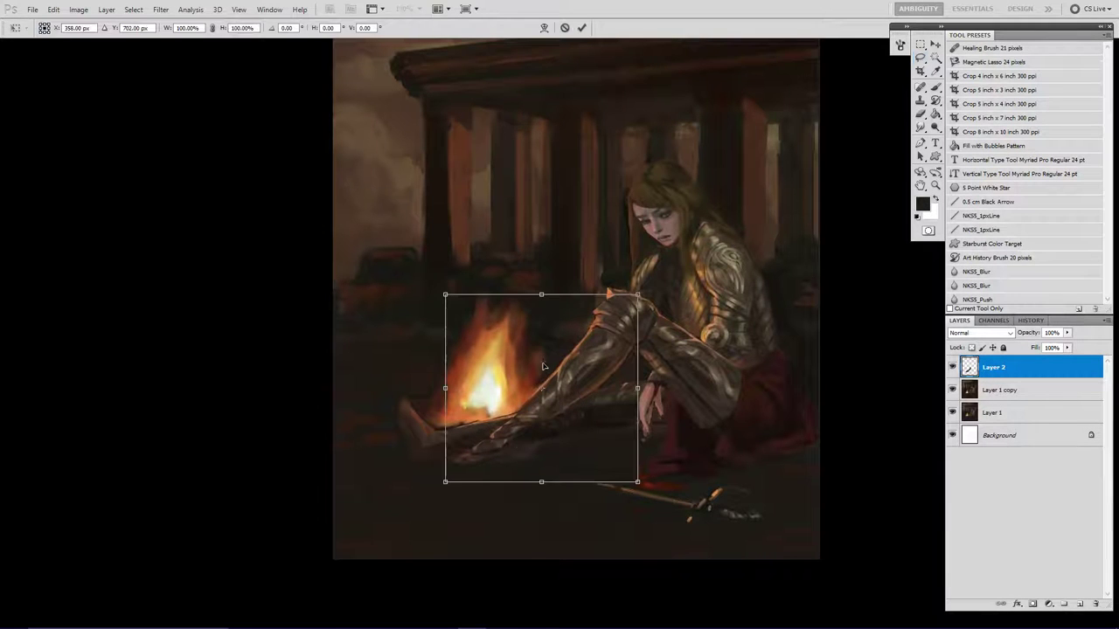
pyautogui.moveTo(542, 389); pyautogui.dragTo(620, 306)
pyautogui.moveTo(445, 490); pyautogui.dragTo(439, 543)
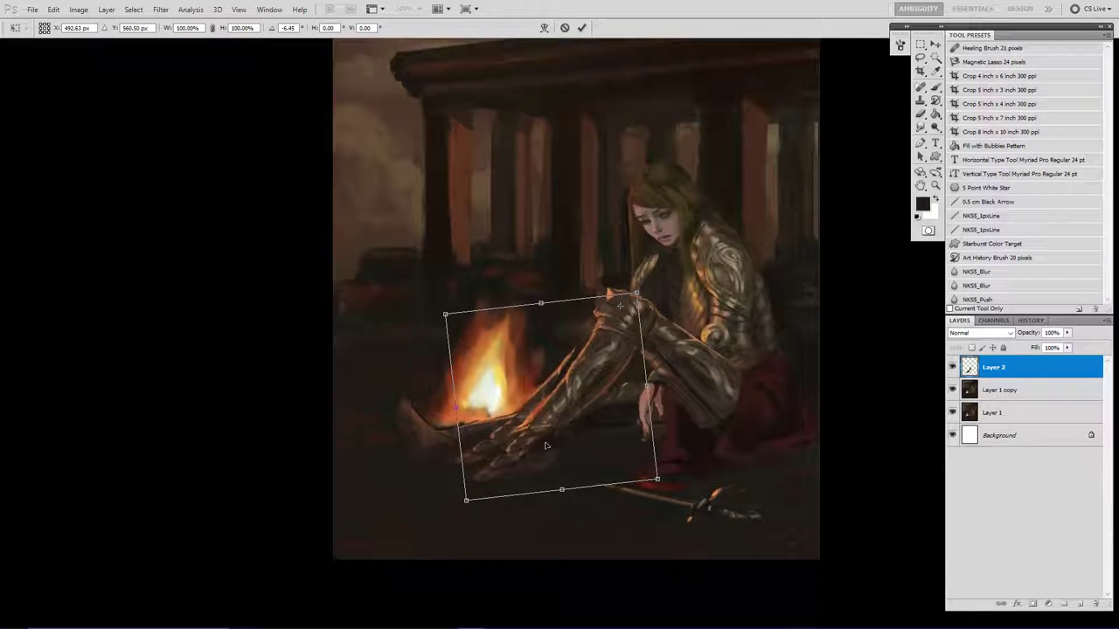
pyautogui.press('Return')
# Isolate the copied leg, lasso its foot, and rotate the foot about 7.5° around the ankle with all layers shown again.
pyautogui.press('l')
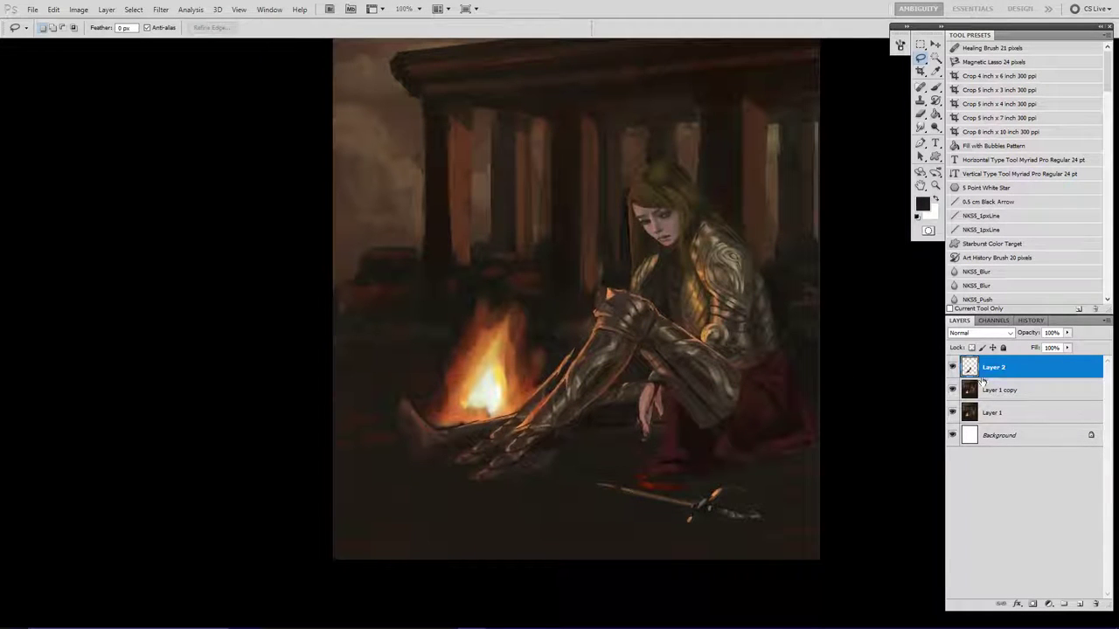
pyautogui.click(953, 390)
pyautogui.click(953, 390)
pyautogui.moveTo(953, 414); pyautogui.dragTo(952, 391)
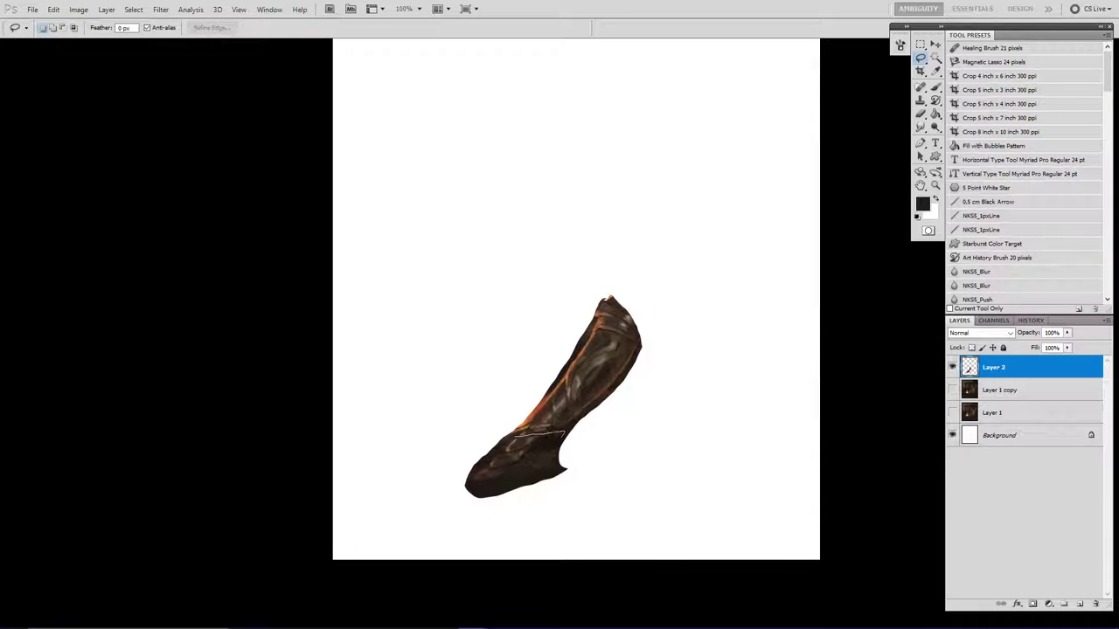
pyautogui.moveTo(564, 433)
pyautogui.mouseDown()
pyautogui.moveTo(545, 477)
pyautogui.moveTo(472, 489)
pyautogui.moveTo(507, 435)
pyautogui.mouseUp()
pyautogui.moveTo(952, 413); pyautogui.dragTo(953, 393)
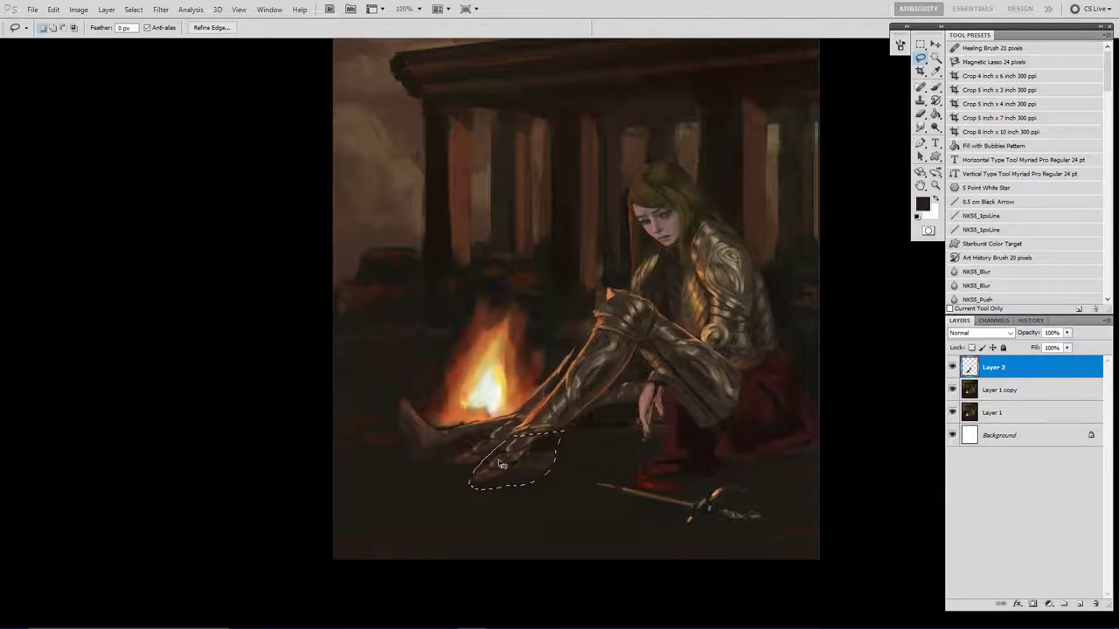
pyautogui.hotkey('ctrl', 't')
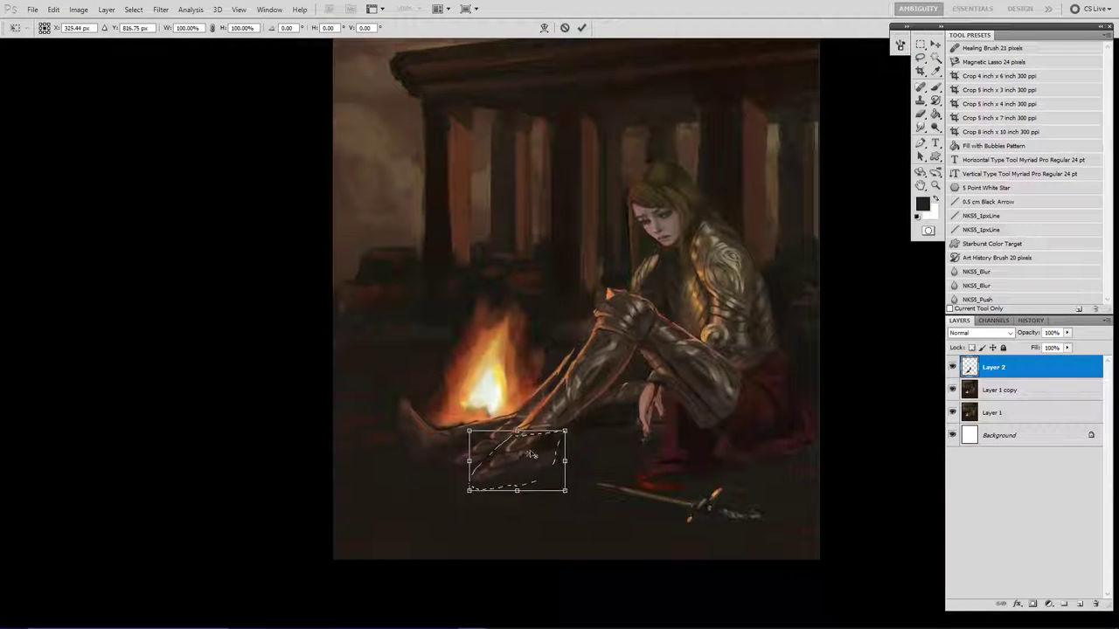
pyautogui.moveTo(524, 518); pyautogui.dragTo(517, 517)
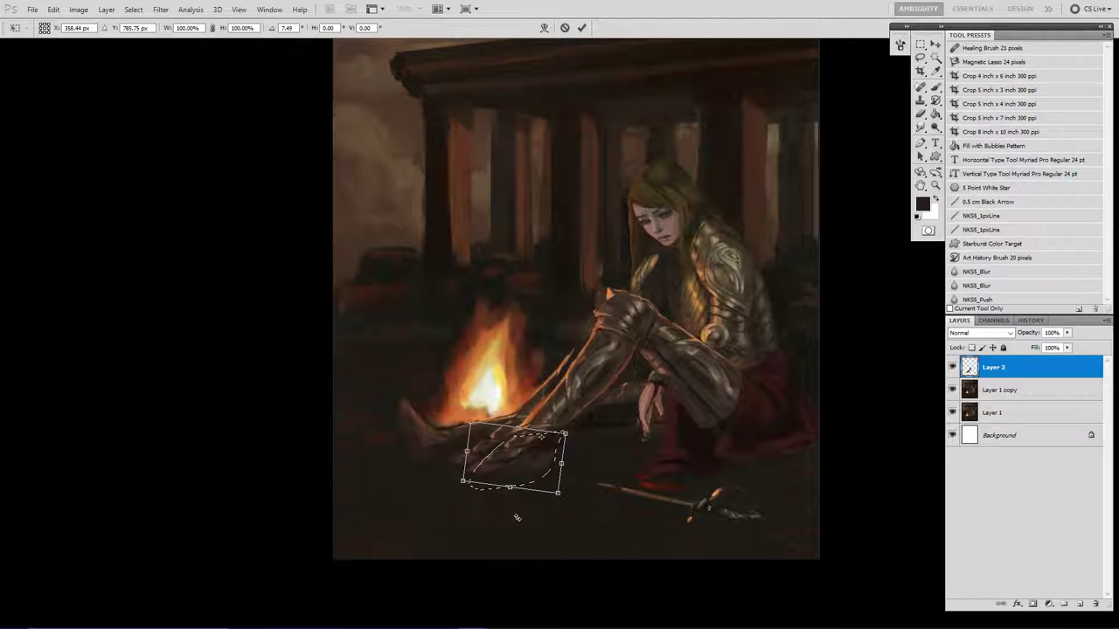
pyautogui.press('Return')
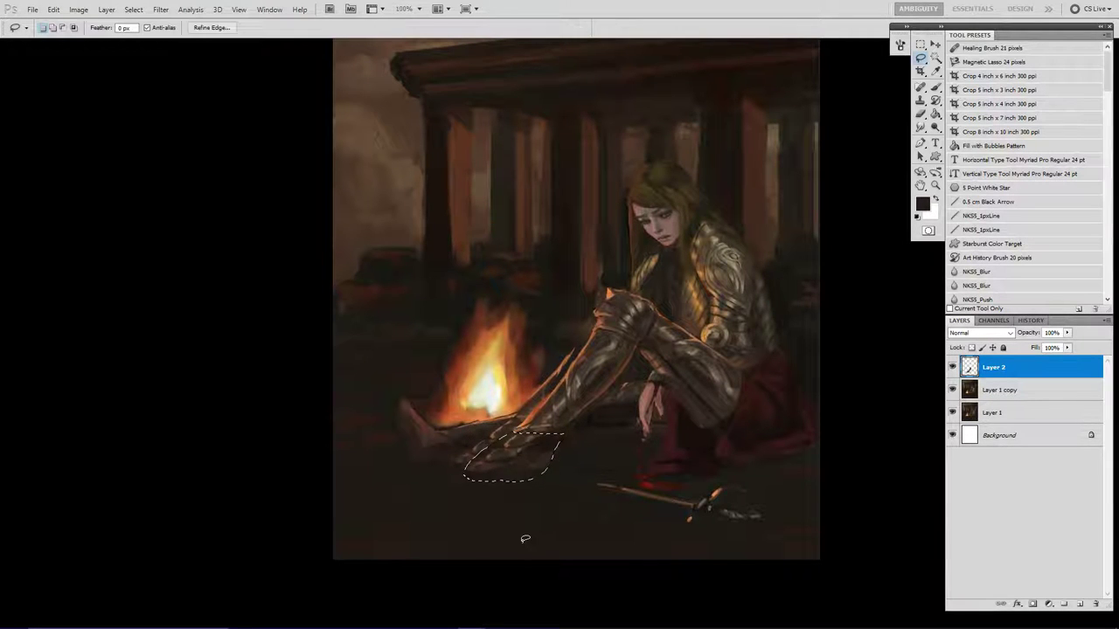
pyautogui.hotkey('ctrl', 'd')
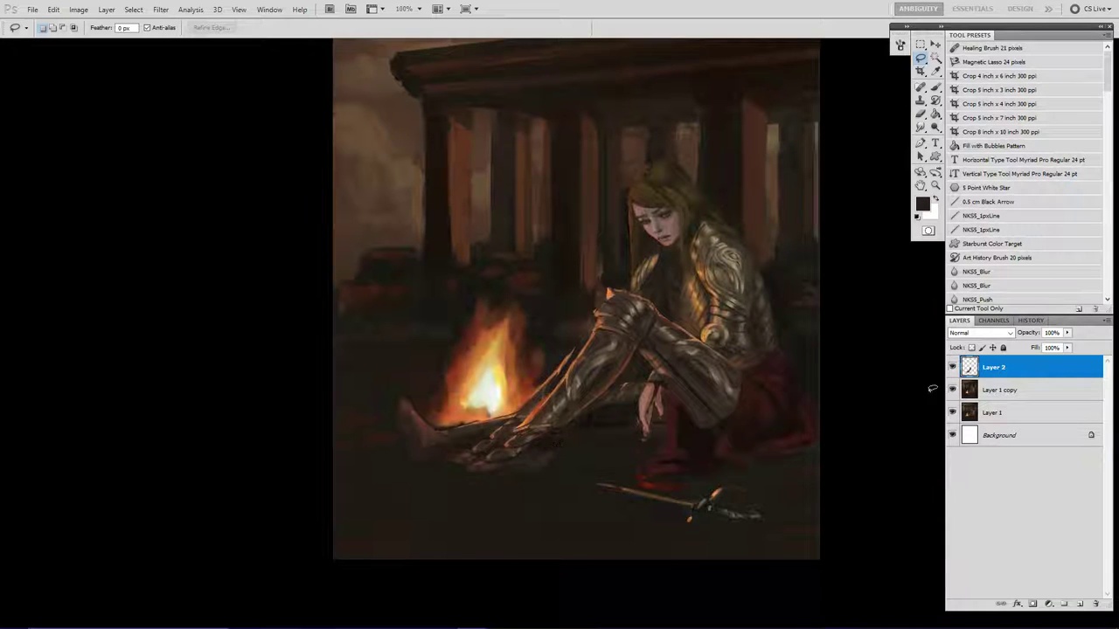
# On Layer 1 copy, start painting out the old foot behind the rotated one with the dark brown.
pyautogui.click(969, 390)
pyautogui.press('b')
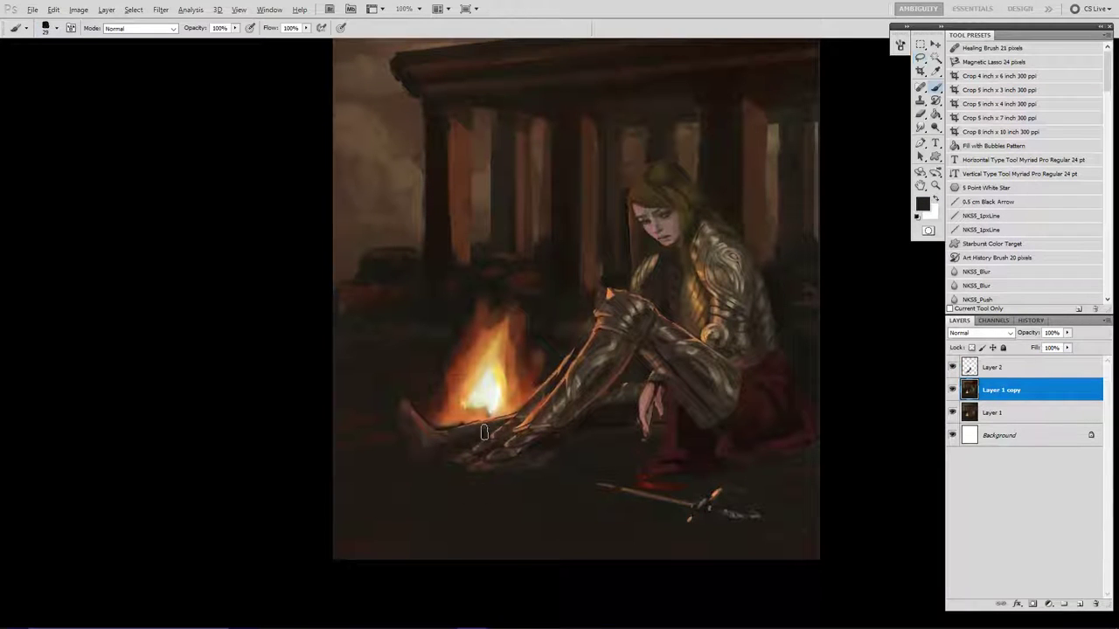
pyautogui.press('.')
pyautogui.moveTo(492, 436)
pyautogui.mouseDown()
pyautogui.moveTo(513, 431)
pyautogui.moveTo(498, 435)
pyautogui.mouseUp()
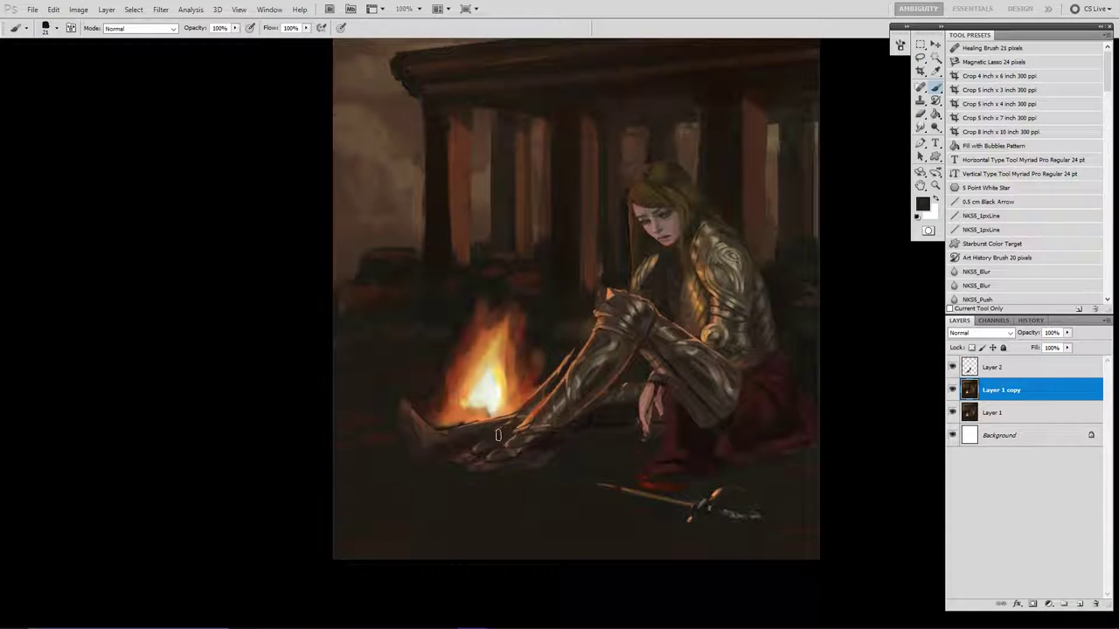
# Compare Layer 2 on and off, and erase its unwanted edge along the shin beside the fire.
pyautogui.click(953, 368)
pyautogui.click(953, 368)
pyautogui.click(969, 369)
pyautogui.press('e')
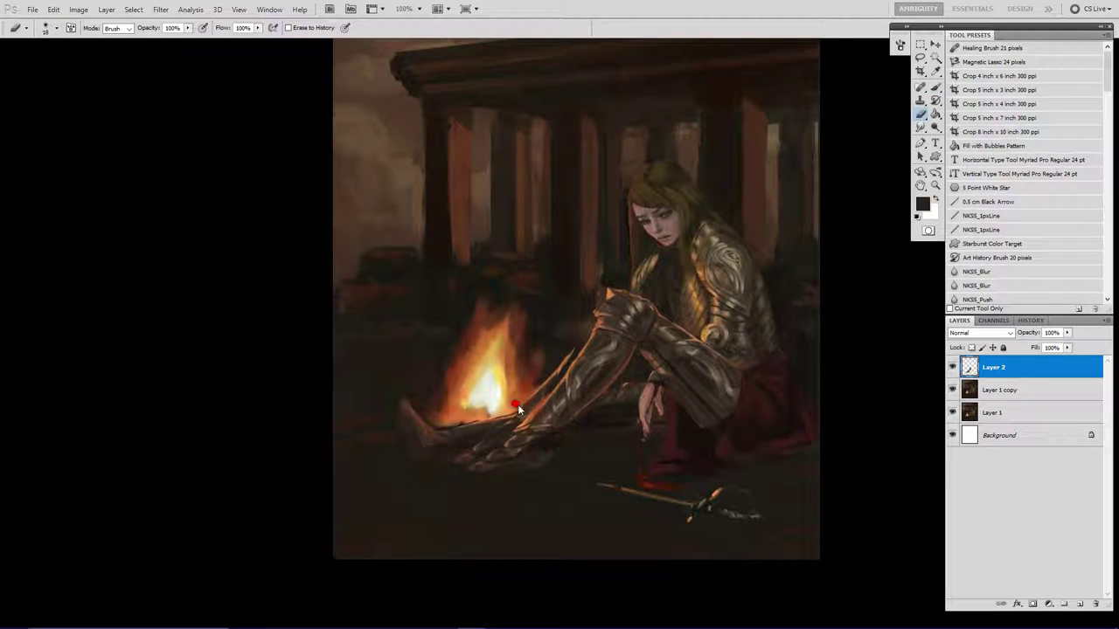
pyautogui.moveTo(518, 405); pyautogui.dragTo(515, 405)
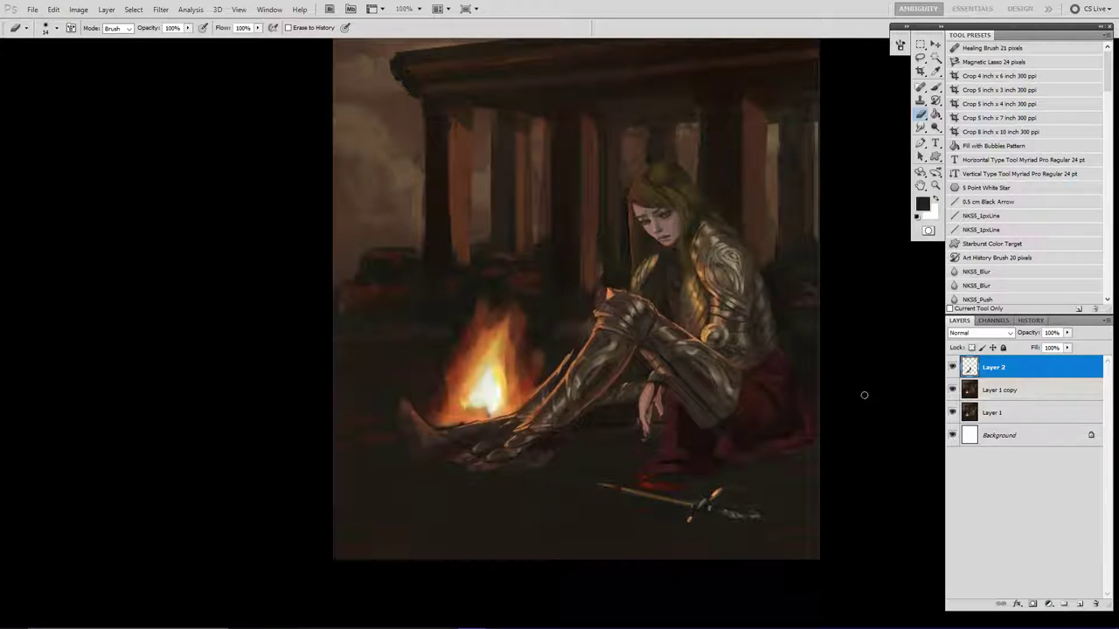
# On Layer 1 copy, paint out the old shin outline using fire orange and dark tones sampled beside it.
pyautogui.click(972, 391)
pyautogui.press('b')
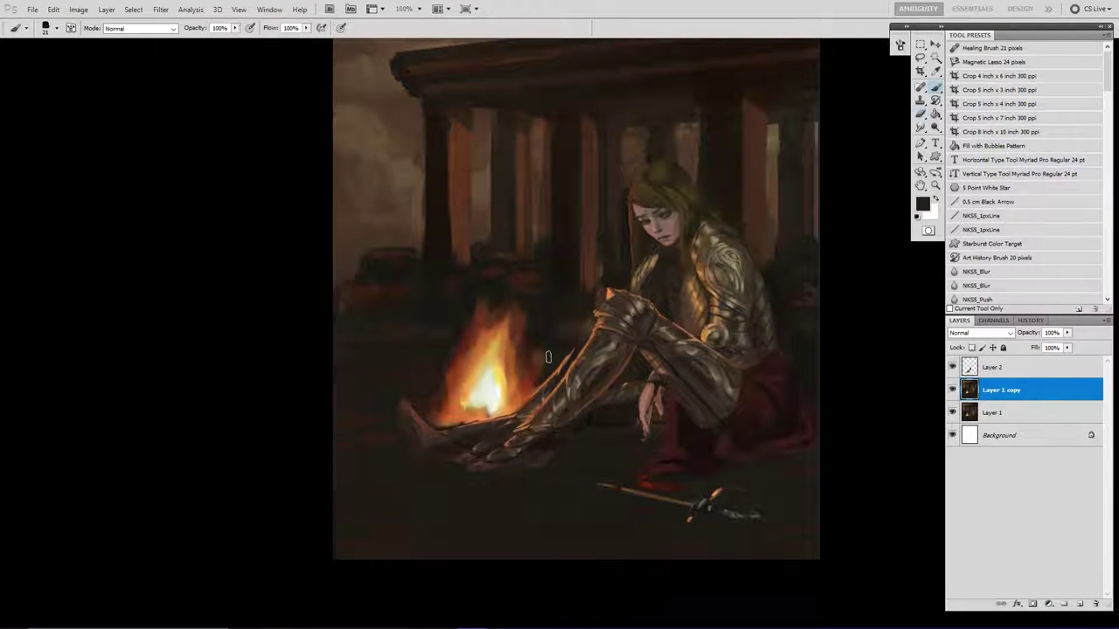
pyautogui.click(952, 391)
pyautogui.click(953, 390)
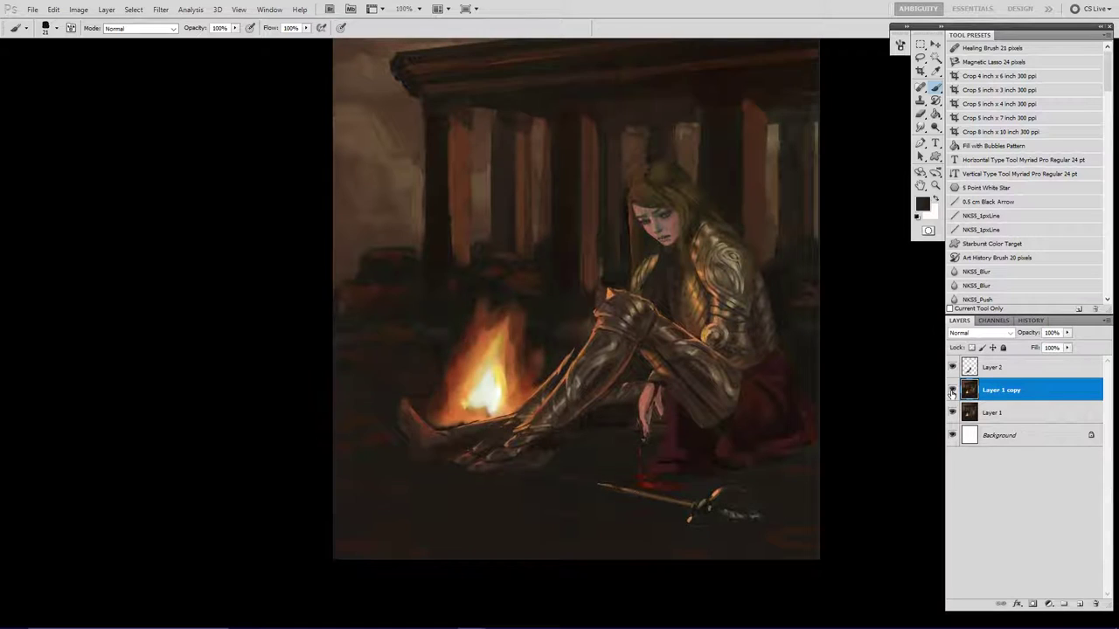
pyautogui.keyDown('alt'); pyautogui.click(535, 393); pyautogui.keyUp('alt')
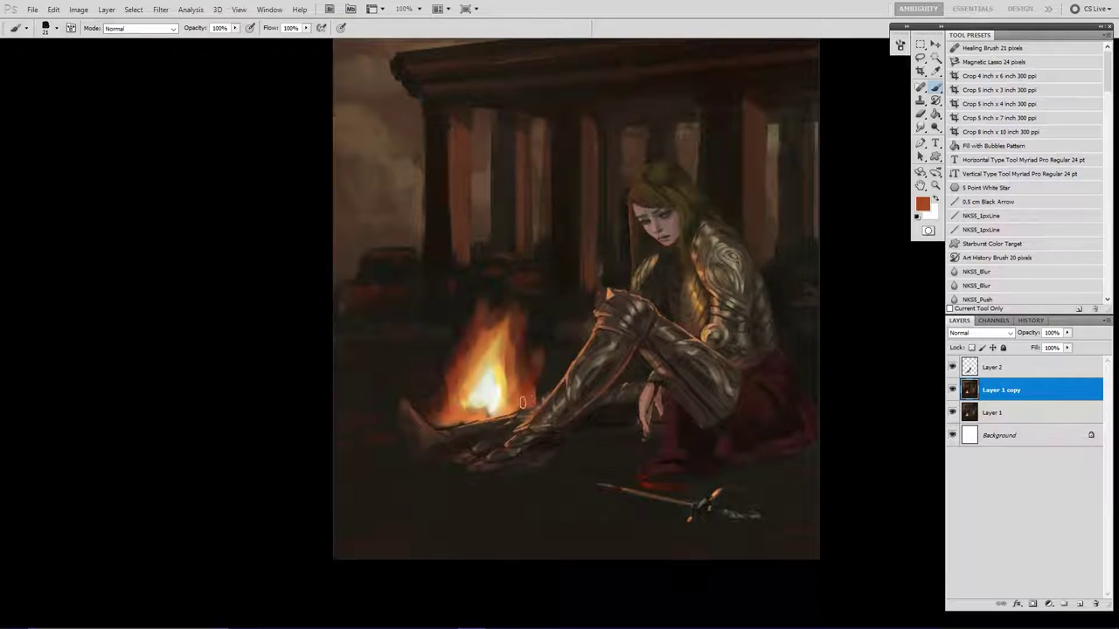
pyautogui.keyDown('alt'); pyautogui.click(546, 386); pyautogui.keyUp('alt')
pyautogui.moveTo(540, 391); pyautogui.dragTo(479, 446)
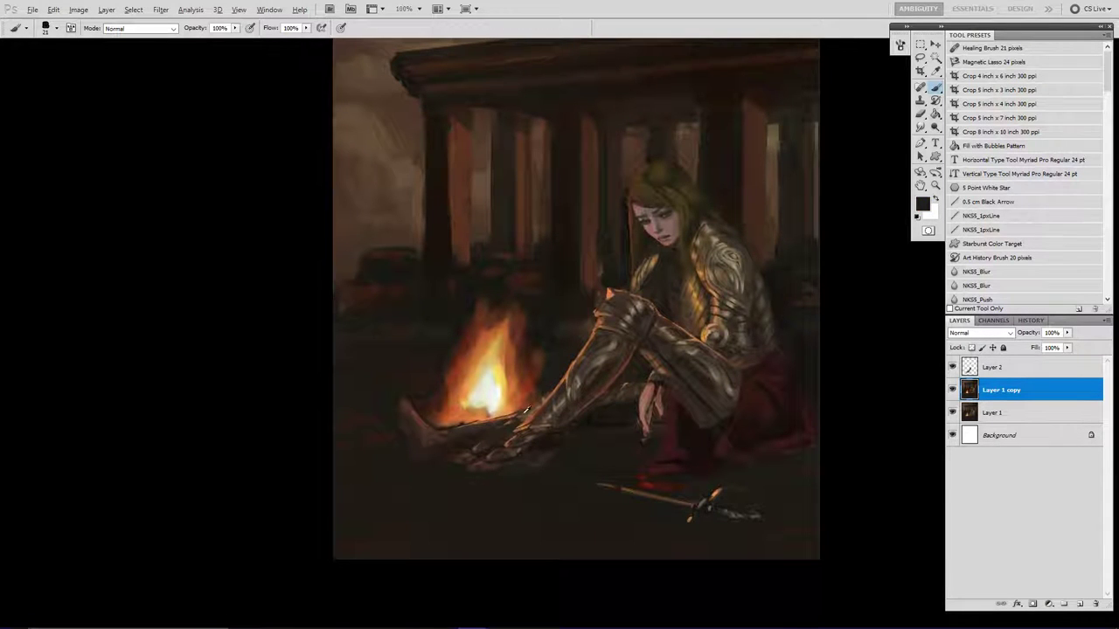
# Repaint the resting leg's lit upper edge and cover the remains of the old foot with sampled leg and ground tones.
pyautogui.keyDown('alt'); pyautogui.click(527, 410); pyautogui.keyUp('alt')
pyautogui.keyDown('alt'); pyautogui.click(512, 415); pyautogui.keyUp('alt')
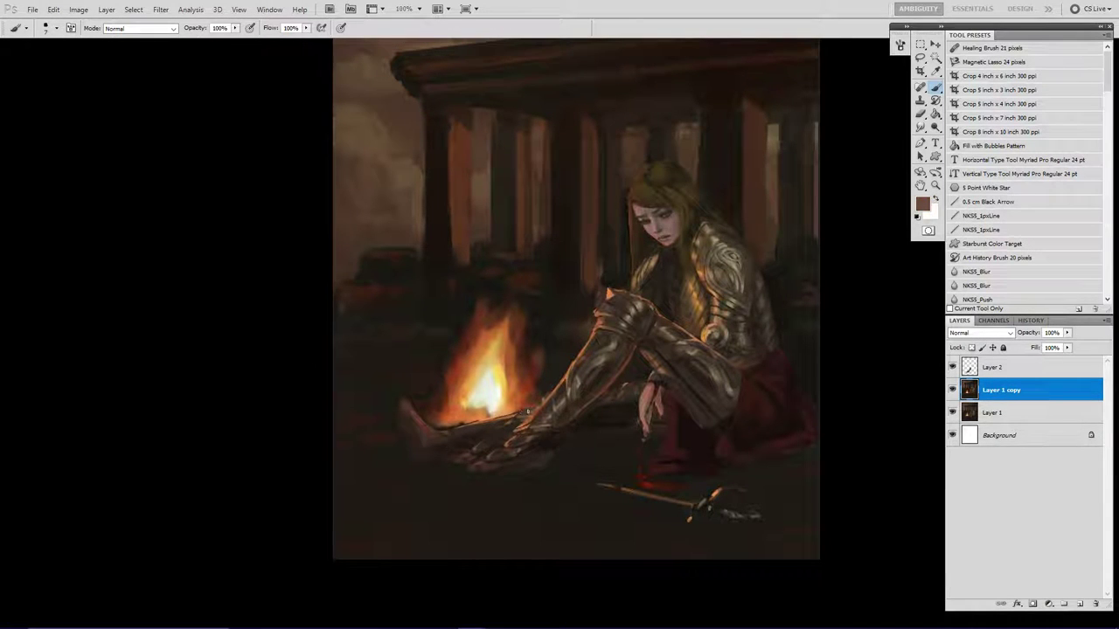
pyautogui.keyDown('alt'); pyautogui.click(494, 428); pyautogui.keyUp('alt')
pyautogui.keyDown('alt'); pyautogui.click(500, 418); pyautogui.keyUp('alt')
pyautogui.keyDown('alt'); pyautogui.click(493, 419); pyautogui.keyUp('alt')
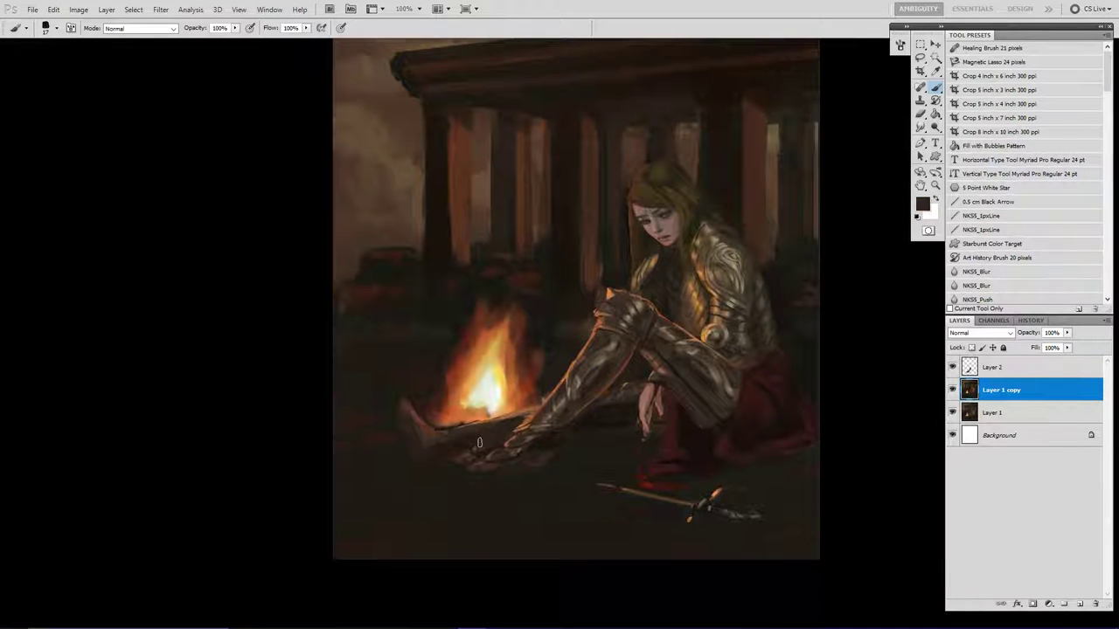
pyautogui.moveTo(464, 448); pyautogui.dragTo(464, 449)
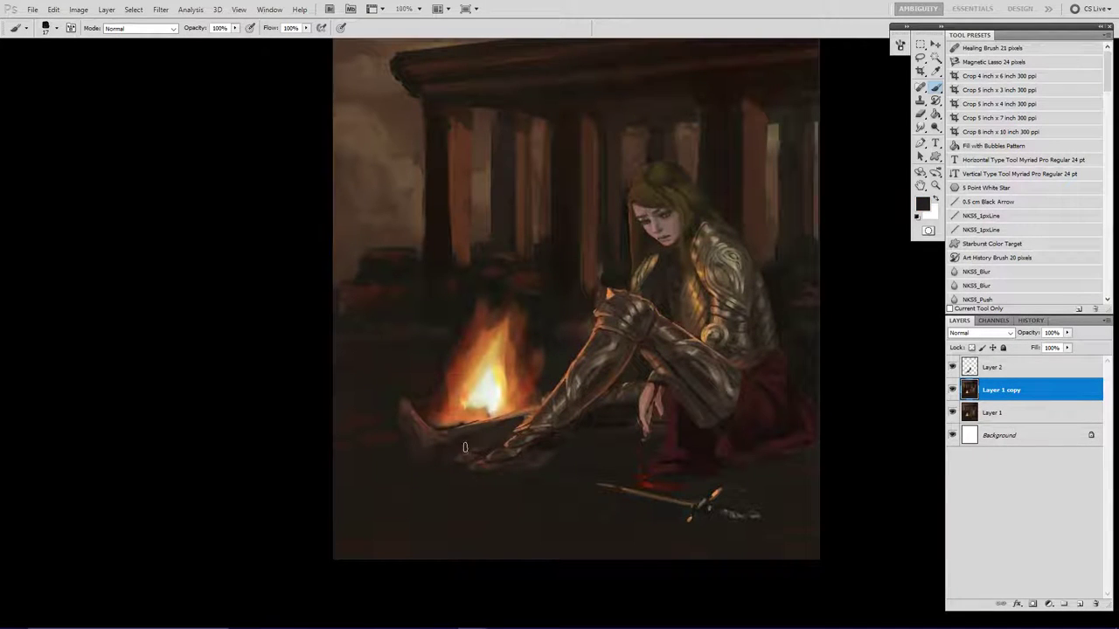
pyautogui.keyDown('alt'); pyautogui.click(447, 468); pyautogui.keyUp('alt')
pyautogui.click(952, 371)
pyautogui.click(952, 372)
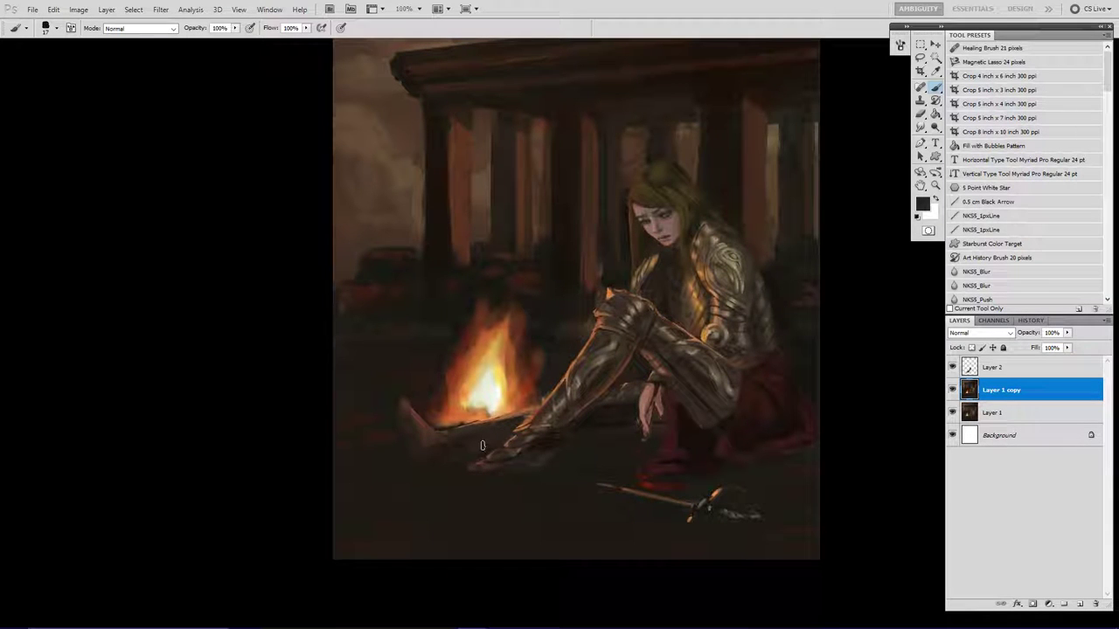
# Merge the rotated leg on Layer 2 into Layer 1 copy and compare the result with the original painting.
pyautogui.hotkey('alt', ']')
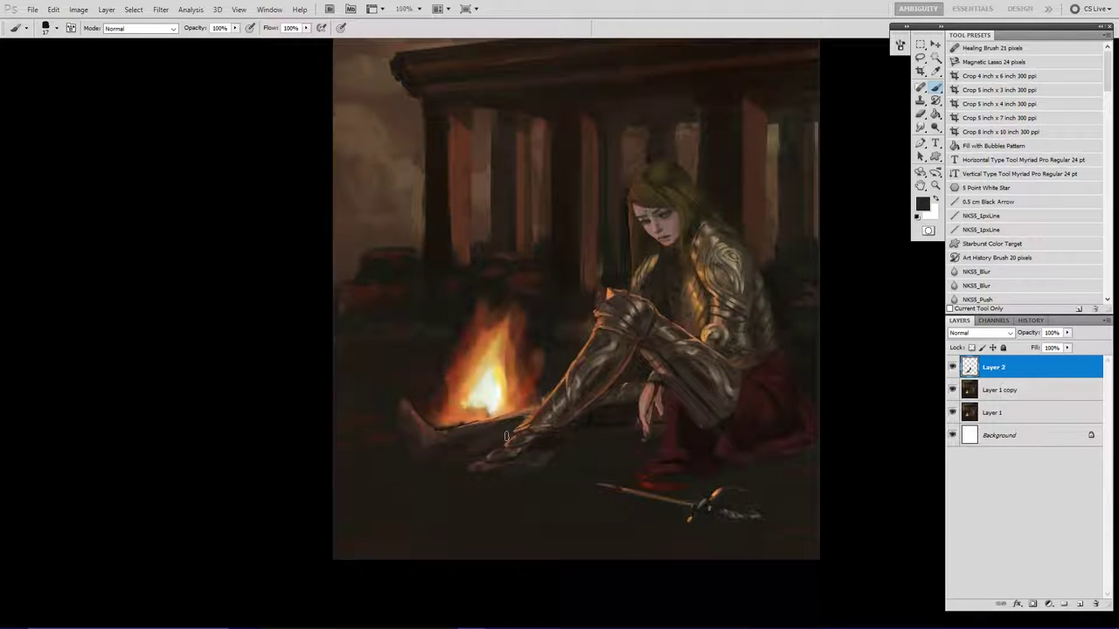
pyautogui.click(953, 371)
pyautogui.click(953, 369)
pyautogui.hotkey('ctrl', 'e')
pyautogui.click(953, 368)
pyautogui.click(953, 368)
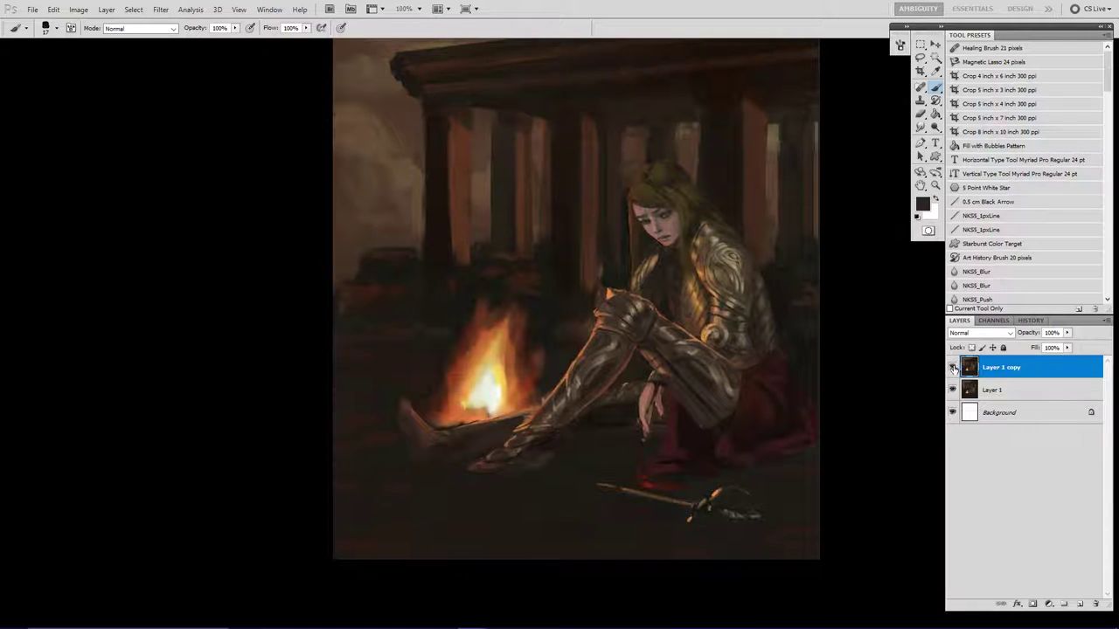
# Compare Layer 1 copy on and off, and mark the near arm's shoulder, elbow and wrist with joined white guide lines on a new layer.
pyautogui.click(953, 368)
pyautogui.click(953, 368)
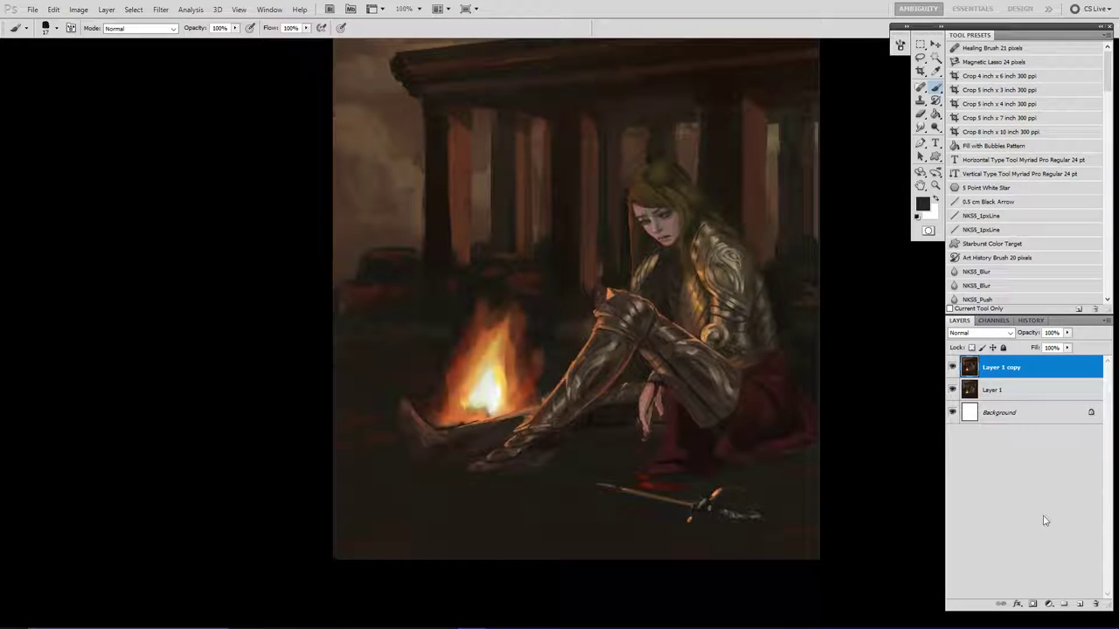
pyautogui.click(1080, 604)
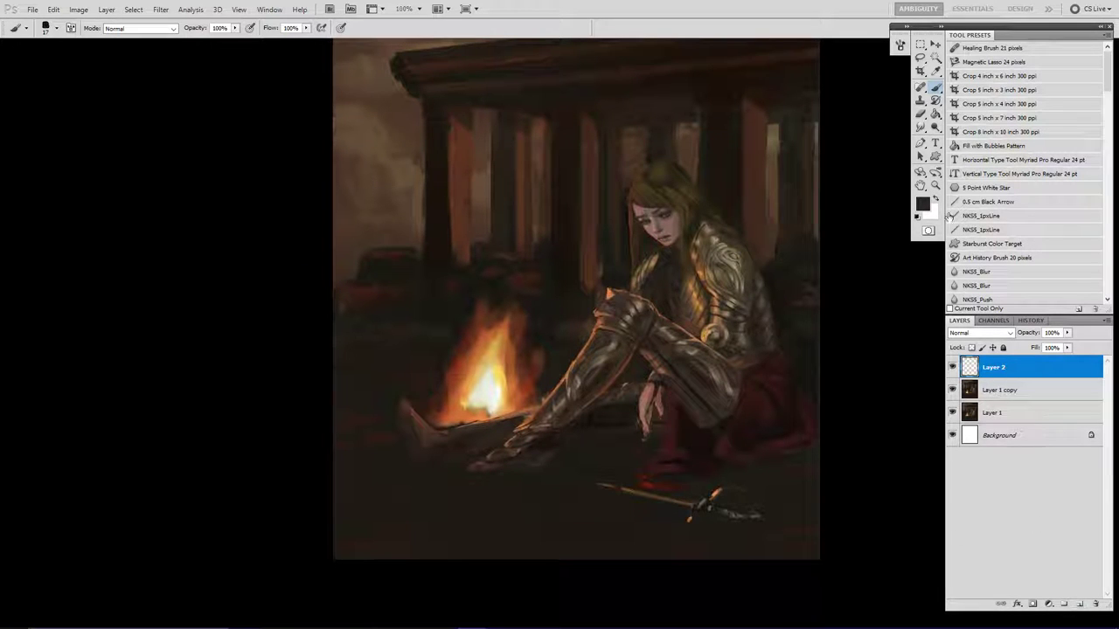
pyautogui.press('x')
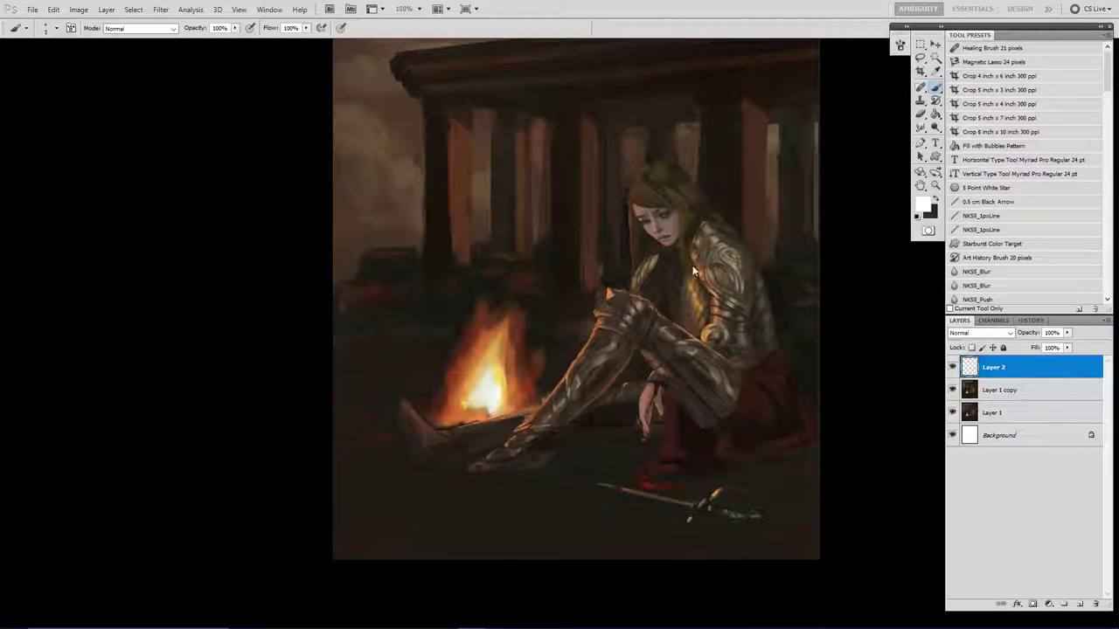
pyautogui.click(727, 344)
pyautogui.moveTo(732, 261); pyautogui.dragTo(728, 344)
pyautogui.click(659, 373)
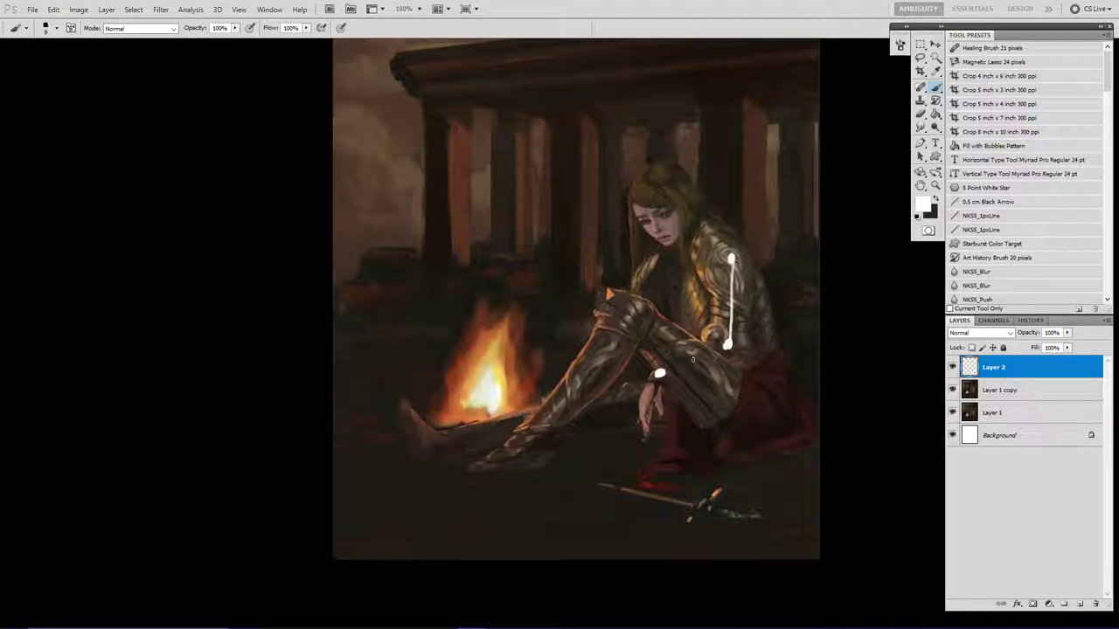
pyautogui.keyDown('shift'); pyautogui.click(727, 346); pyautogui.keyUp('shift')
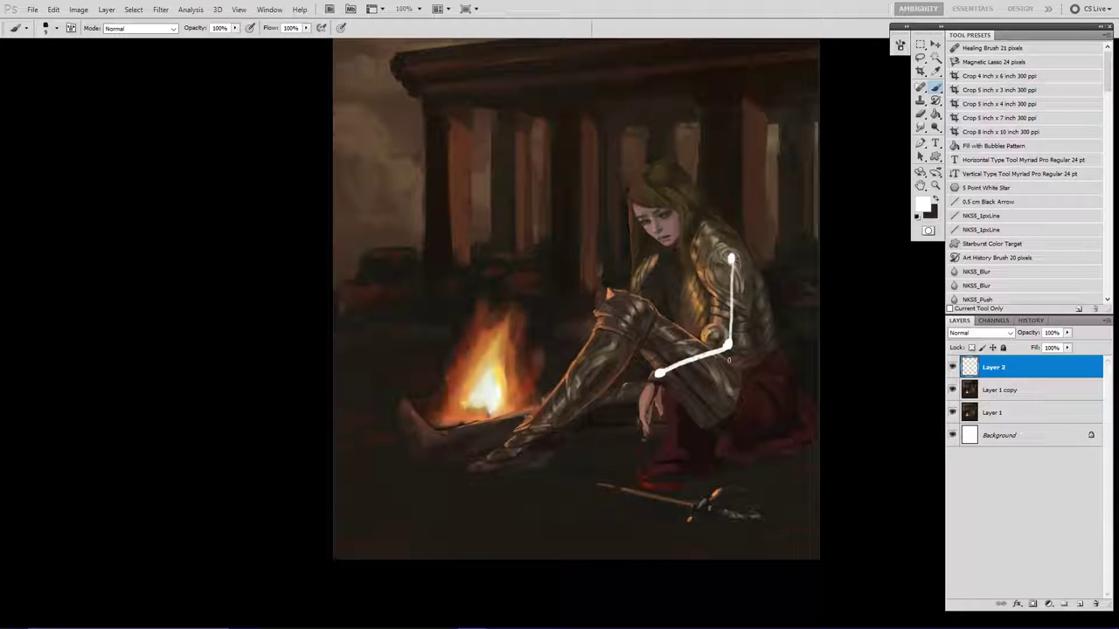
# Sketch a white arc from the wrist beneath the thigh, a forearm line straight down from the elbow, and rough hand strokes below it.
pyautogui.moveTo(661, 382)
pyautogui.mouseDown()
pyautogui.moveTo(739, 409)
pyautogui.moveTo(666, 387)
pyautogui.mouseUp()
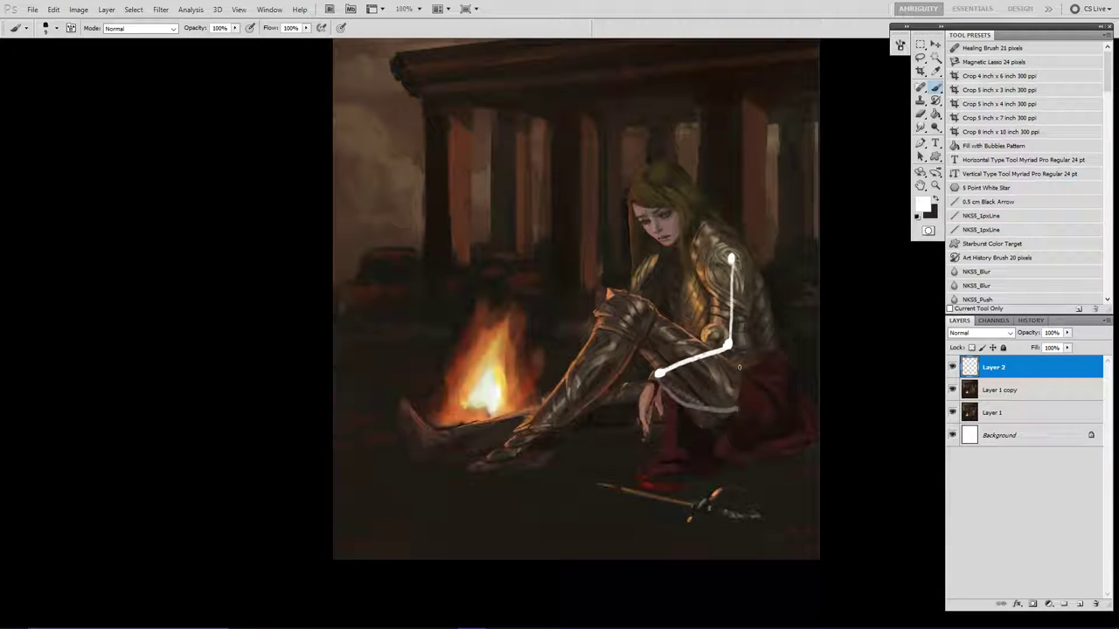
pyautogui.moveTo(729, 350); pyautogui.dragTo(724, 409)
pyautogui.click(723, 408)
pyautogui.moveTo(716, 427); pyautogui.dragTo(716, 465)
pyautogui.moveTo(722, 432); pyautogui.dragTo(729, 451)
pyautogui.moveTo(671, 393)
pyautogui.mouseDown()
pyautogui.moveTo(735, 418)
pyautogui.moveTo(786, 402)
pyautogui.mouseUp()
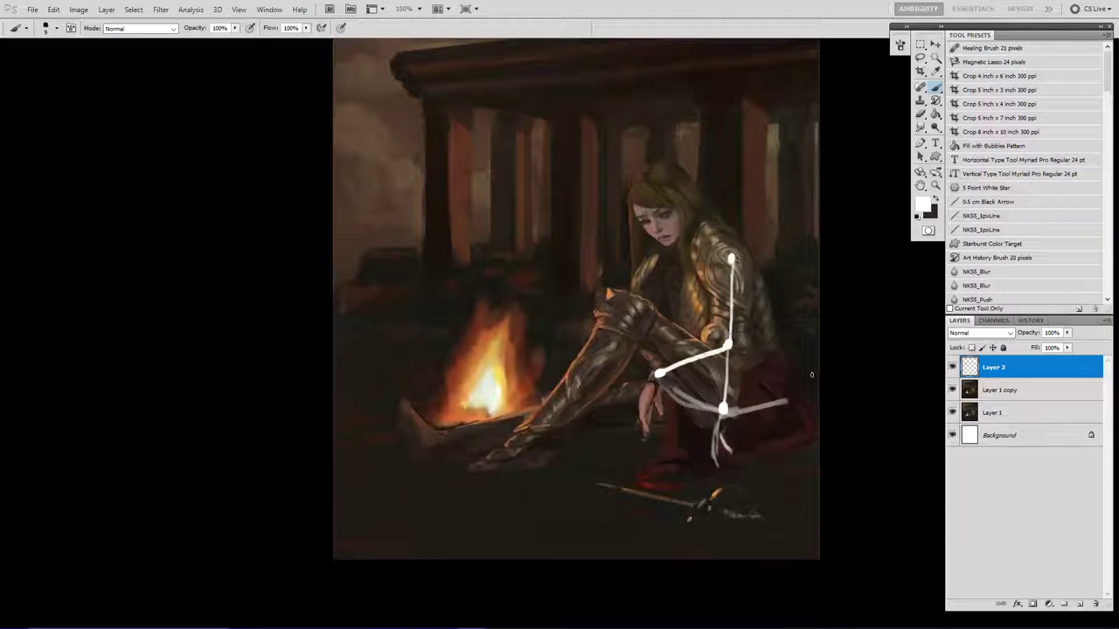
# Undo the last white guide strokes sketched around the lowered forearm.
pyautogui.hotkey('ctrl', 'alt', 'z')
pyautogui.hotkey('ctrl', 'alt', 'z')
pyautogui.hotkey('ctrl', 'alt', 'z')
pyautogui.hotkey('ctrl', 'alt', 'z')
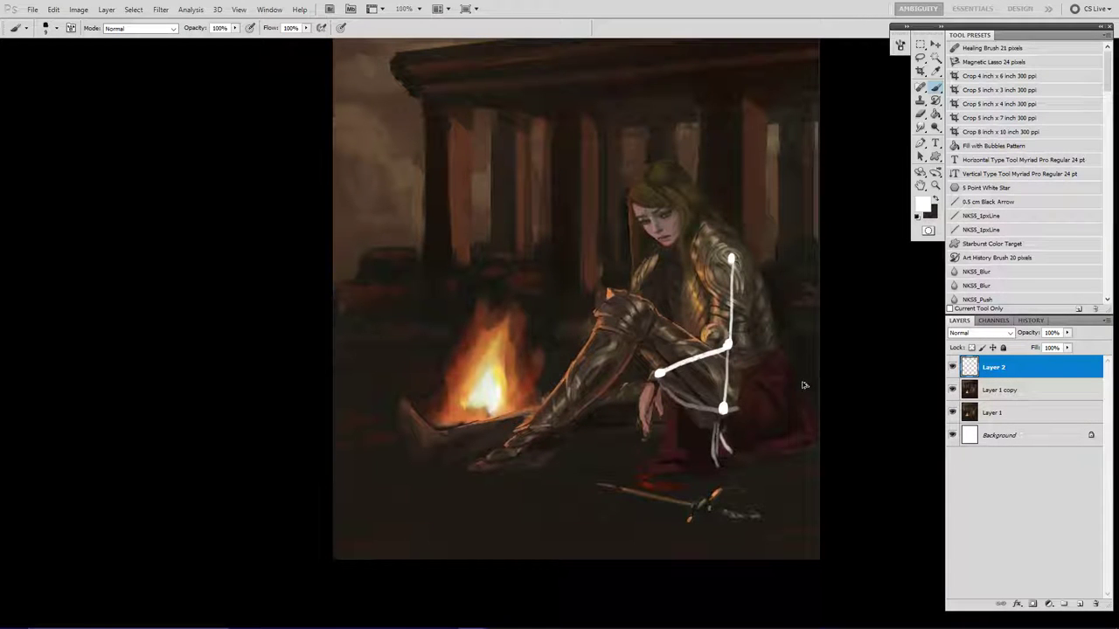
pyautogui.hotkey('ctrl', 'alt', 'z')
pyautogui.hotkey('ctrl', 'alt', 'z')
# Clear the remaining white arm guides from Layer 2 with a lasso selection, and delete the emptied layer.
pyautogui.press('e')
pyautogui.press('l')
pyautogui.moveTo(735, 242)
pyautogui.mouseDown()
pyautogui.moveTo(757, 249)
pyautogui.moveTo(672, 284)
pyautogui.moveTo(649, 360)
pyautogui.moveTo(670, 402)
pyautogui.mouseUp()
pyautogui.moveTo(691, 445)
pyautogui.mouseDown()
pyautogui.moveTo(732, 463)
pyautogui.moveTo(773, 397)
pyautogui.moveTo(783, 288)
pyautogui.mouseUp()
pyautogui.press('Delete')
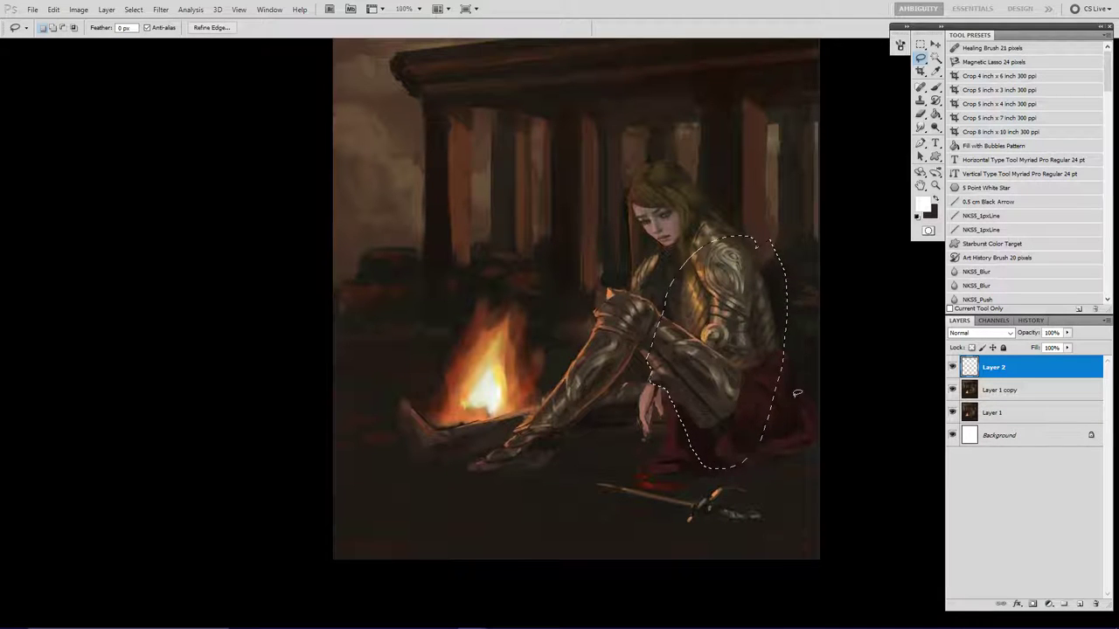
pyautogui.hotkey('ctrl', 'd')
pyautogui.click(967, 393)
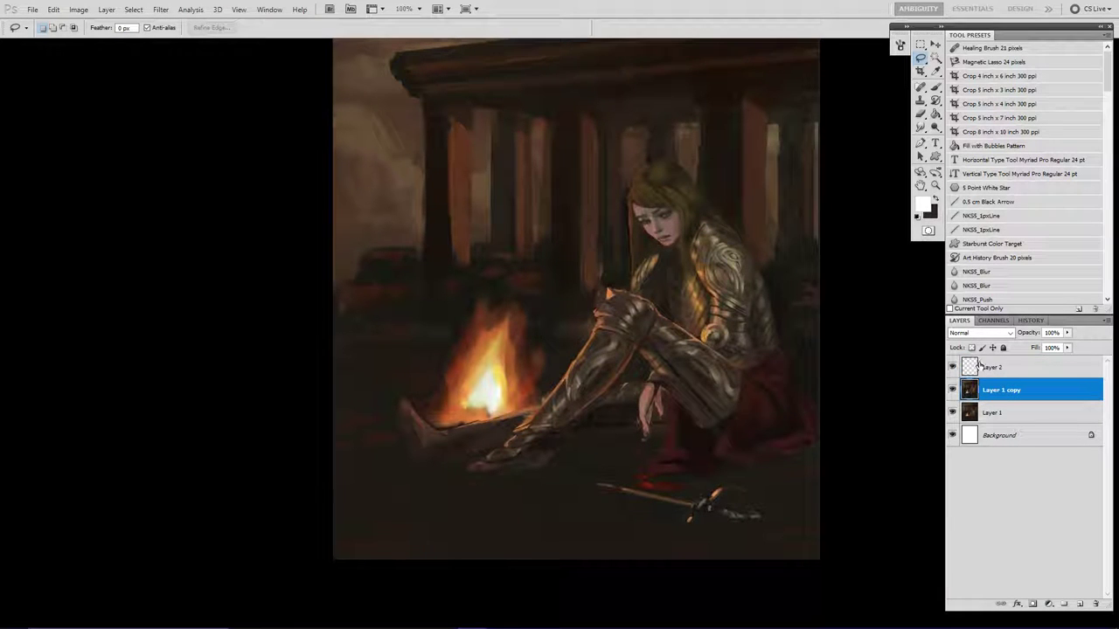
pyautogui.moveTo(977, 367); pyautogui.dragTo(1094, 608)
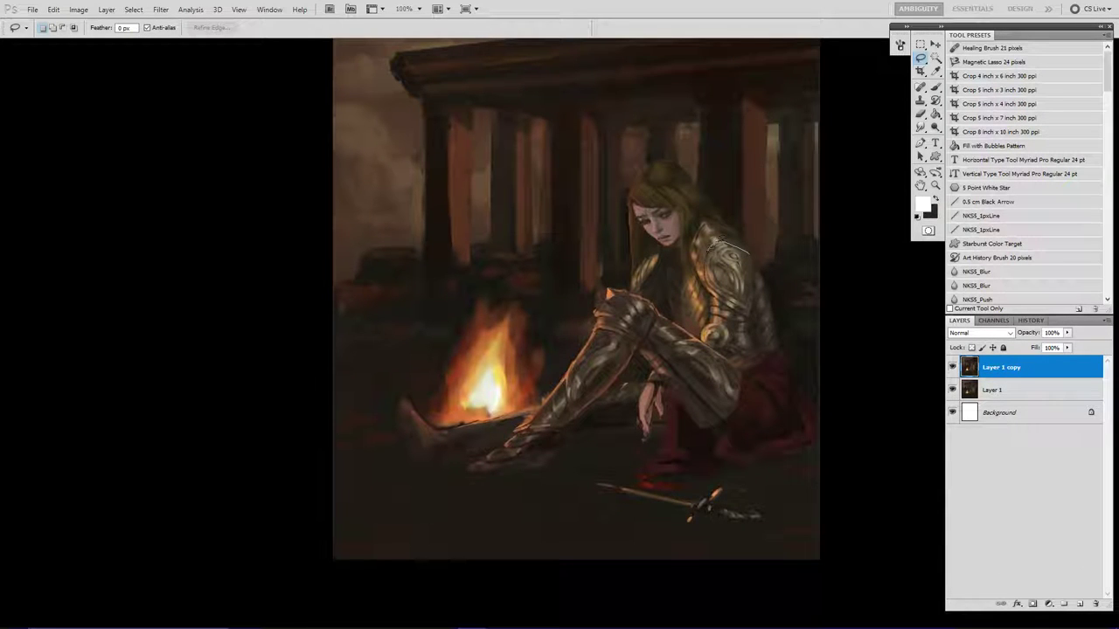
# Copy the lassoed near upper arm from Layer 1 copy to a new layer, enlarge it to about 109% and narrow it slightly.
pyautogui.moveTo(708, 259); pyautogui.dragTo(705, 337)
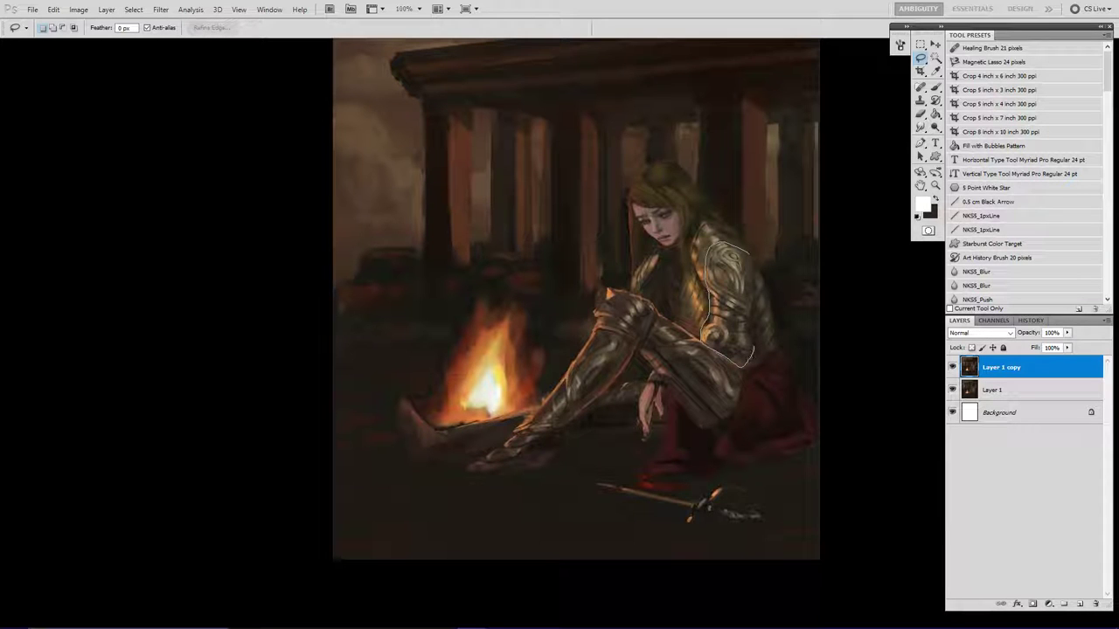
pyautogui.moveTo(747, 361); pyautogui.dragTo(743, 367)
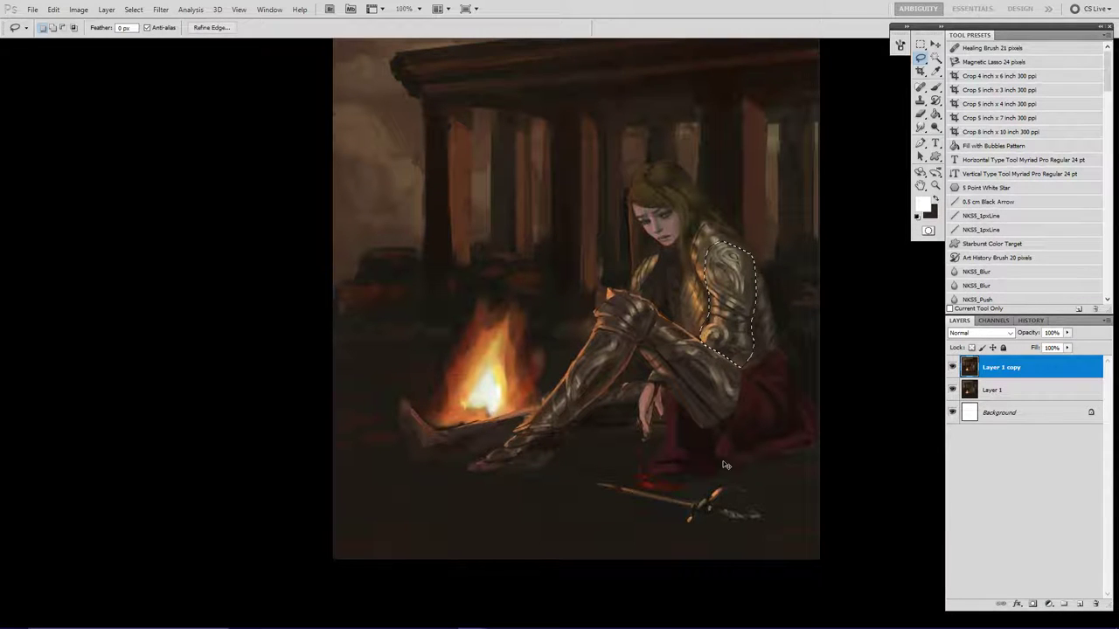
pyautogui.hotkey('ctrl', 'j')
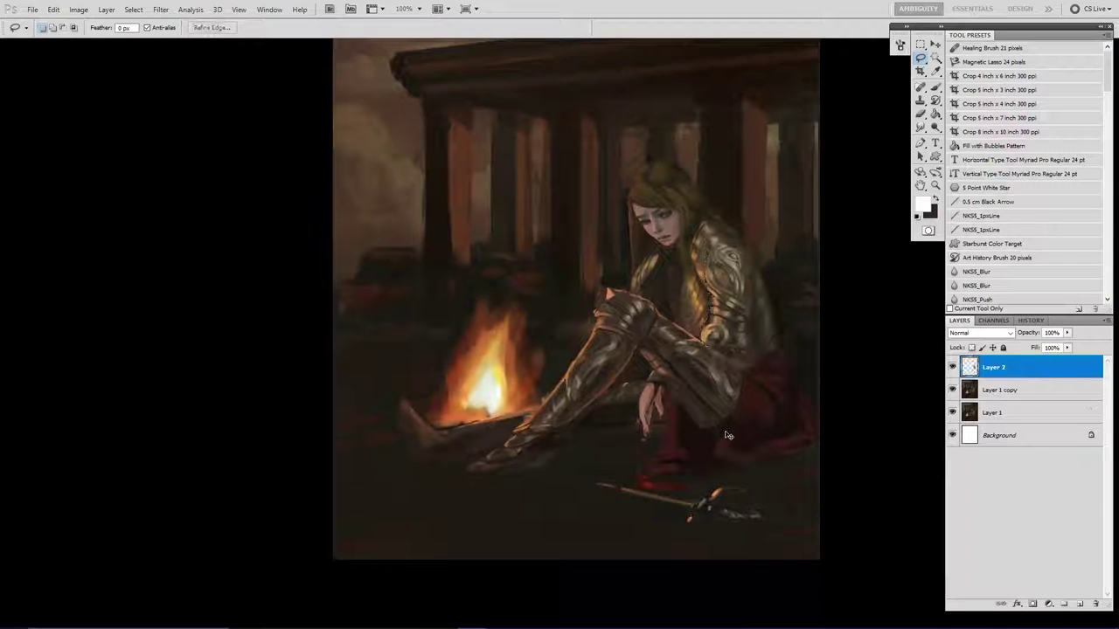
pyautogui.hotkey('ctrl', 't')
pyautogui.moveTo(700, 367); pyautogui.dragTo(695, 378)
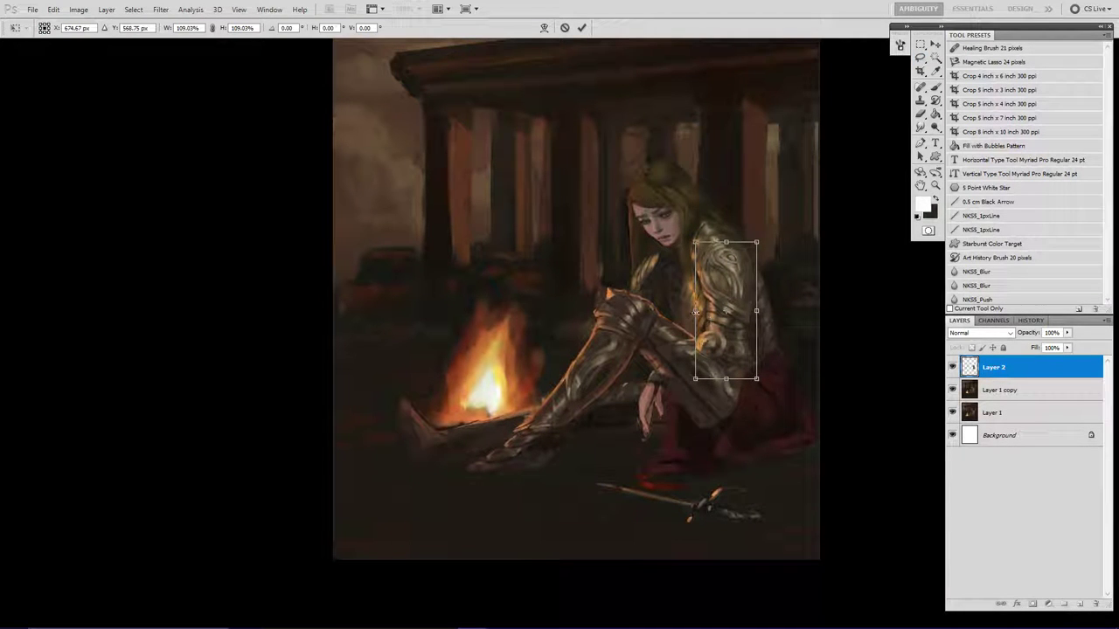
pyautogui.moveTo(696, 311); pyautogui.dragTo(700, 312)
pyautogui.press('Return')
pyautogui.press('l')
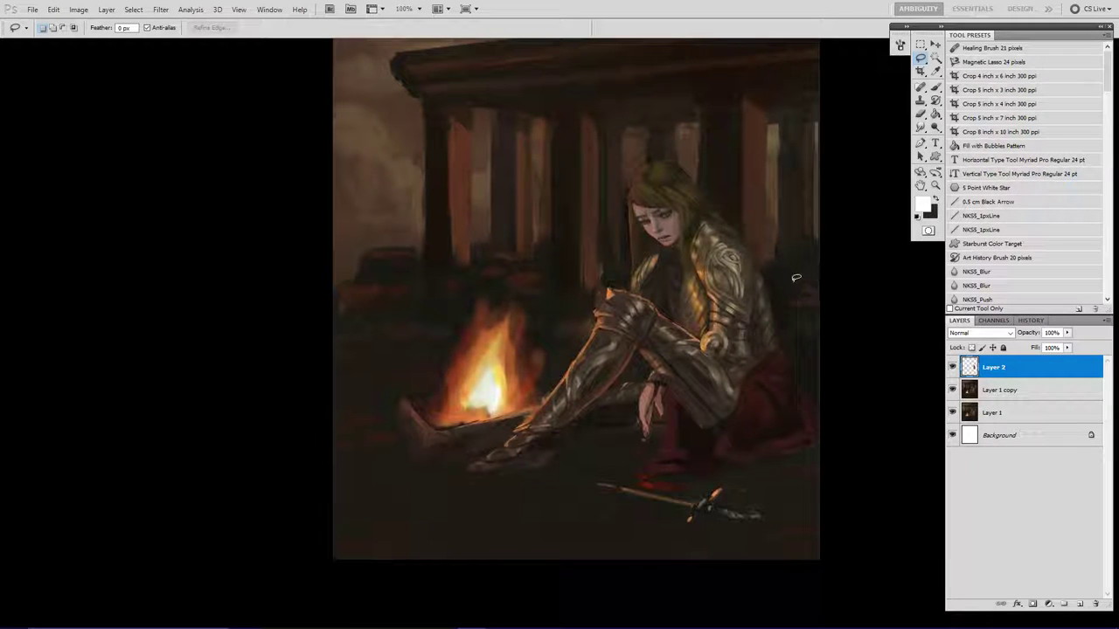
# Erase the enlarged arm's lower edge where it overlaps the thigh on Layer 2, and compare the layer on and off.
pyautogui.press('e')
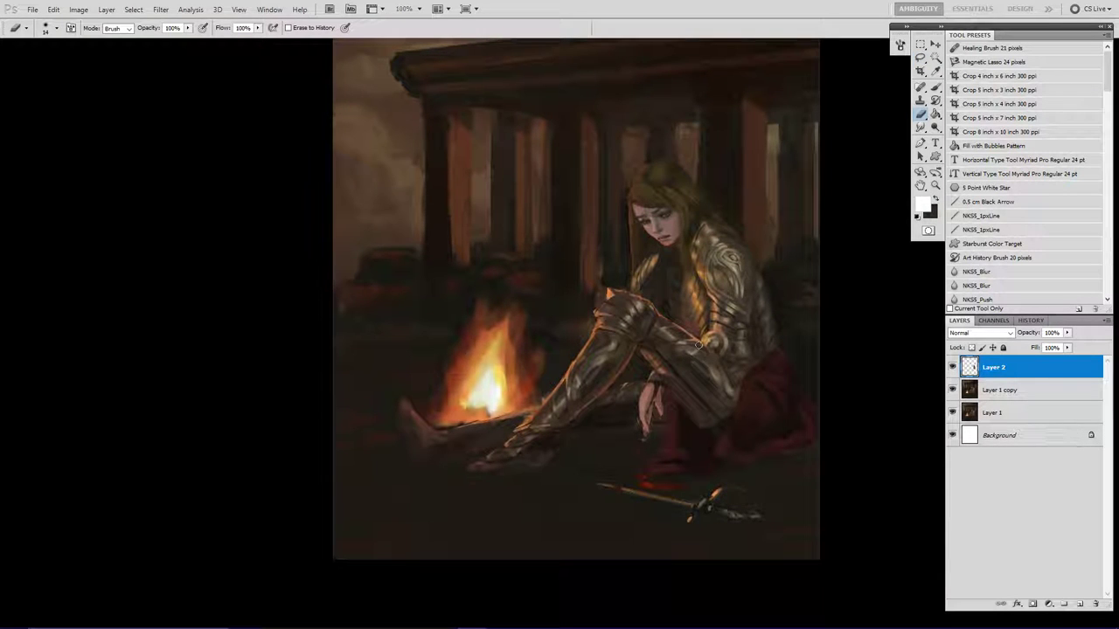
pyautogui.moveTo(706, 354); pyautogui.dragTo(748, 391)
pyautogui.click(953, 367)
pyautogui.click(953, 367)
# Copy the lassoed hanging hand and sword from Layer 1 copy to a new layer and shift the copy slightly toward the fire.
pyautogui.press('l')
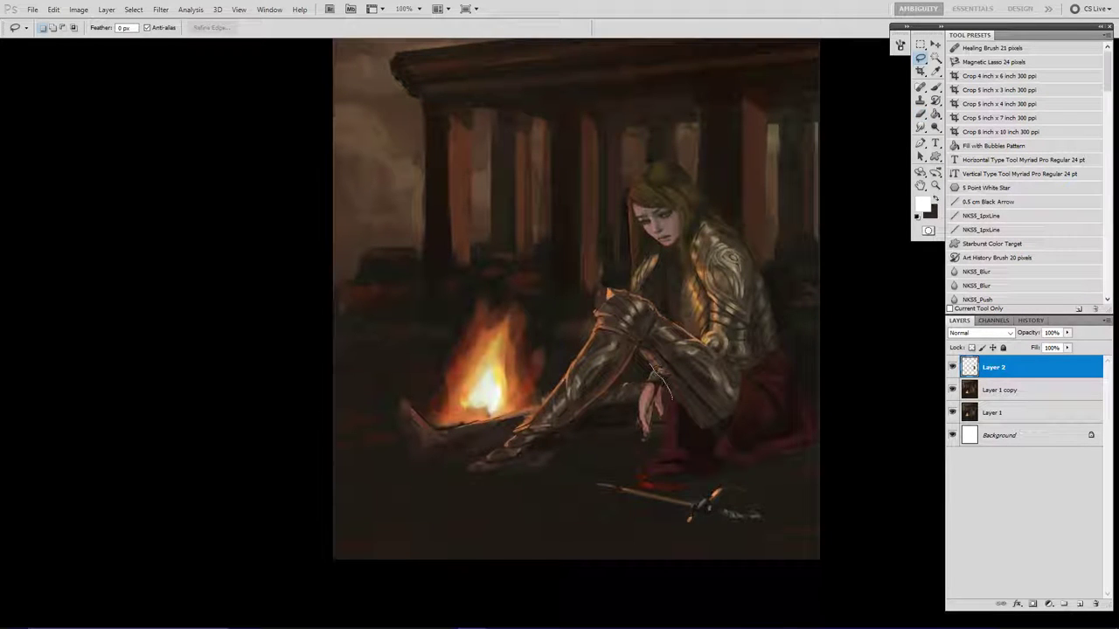
pyautogui.moveTo(649, 437); pyautogui.dragTo(649, 444)
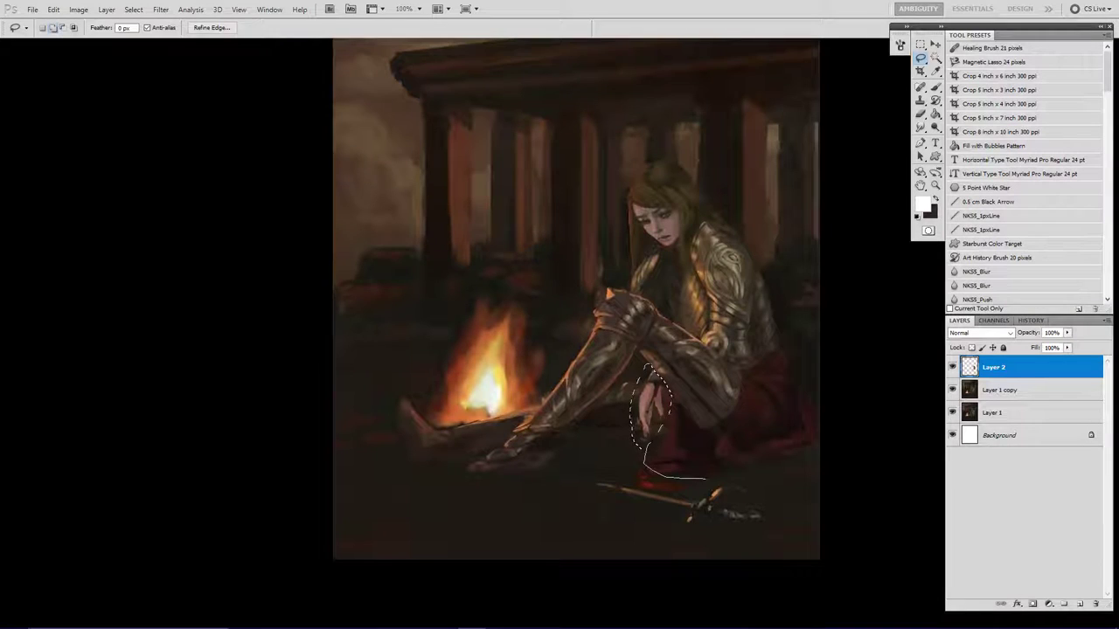
pyautogui.moveTo(705, 479)
pyautogui.mouseDown()
pyautogui.moveTo(797, 502)
pyautogui.moveTo(749, 537)
pyautogui.moveTo(662, 535)
pyautogui.moveTo(569, 510)
pyautogui.moveTo(548, 482)
pyautogui.moveTo(586, 465)
pyautogui.moveTo(631, 449)
pyautogui.mouseUp()
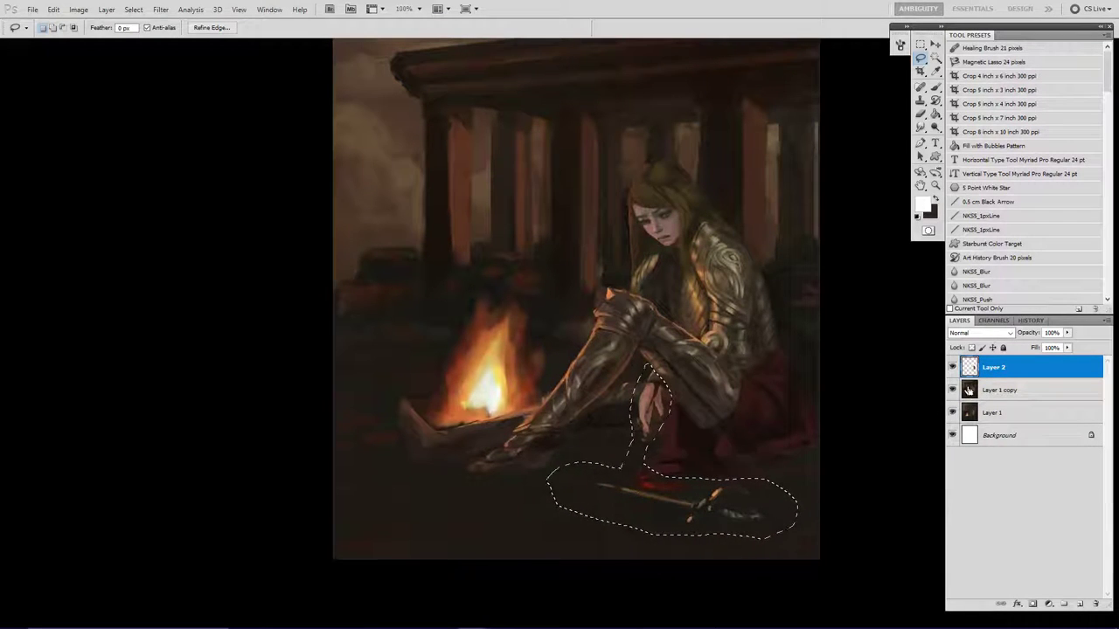
pyautogui.click(965, 393)
pyautogui.hotkey('ctrl', 'j')
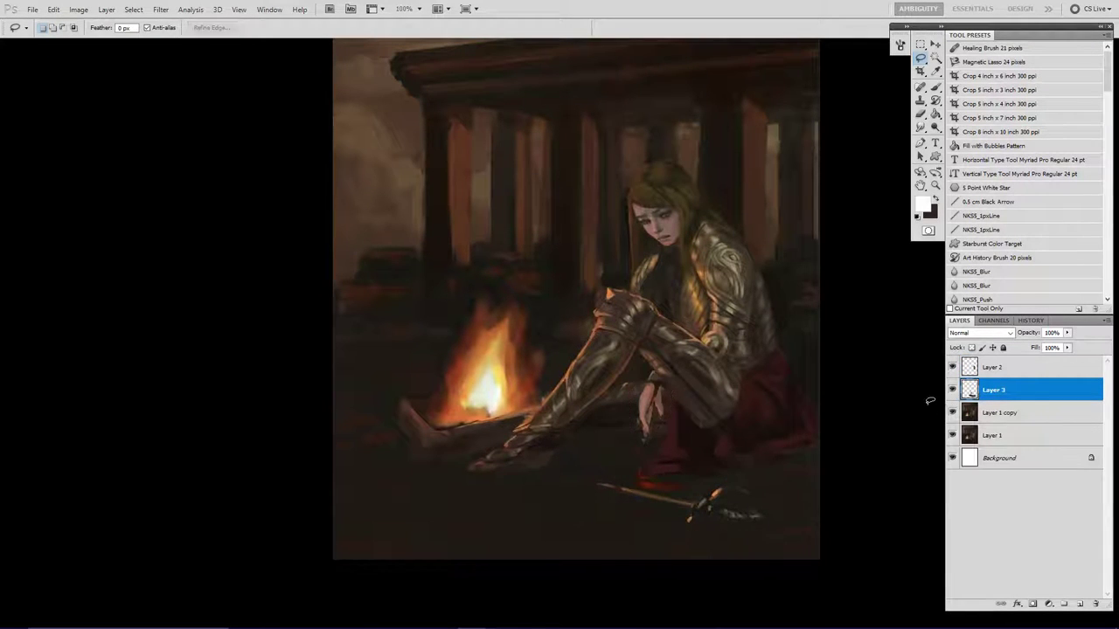
pyautogui.press('v')
pyautogui.moveTo(690, 441); pyautogui.dragTo(673, 441)
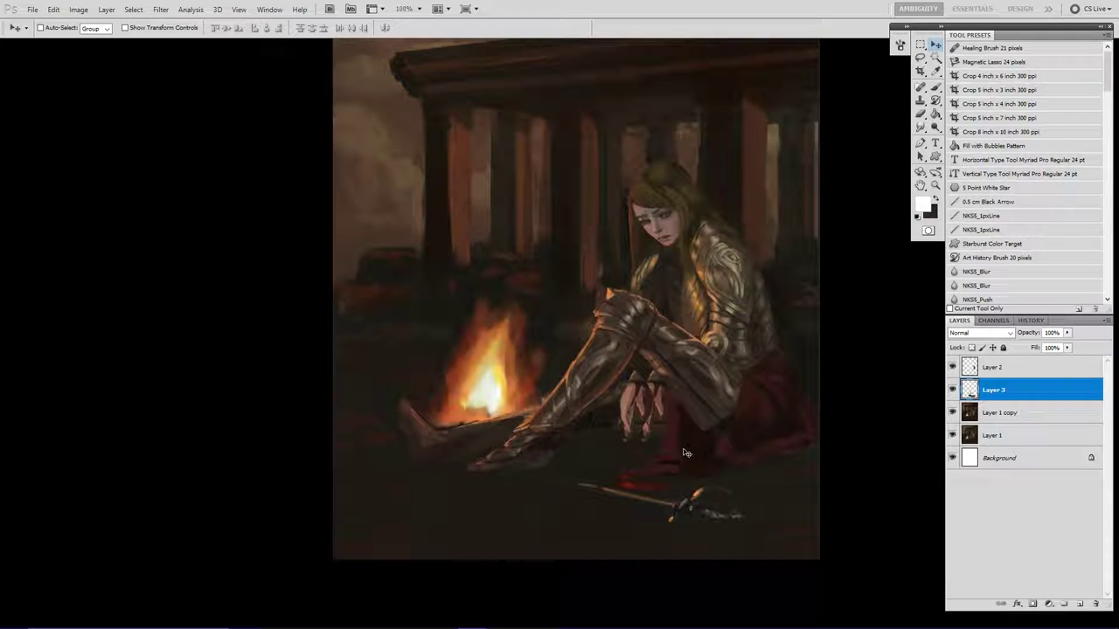
# Erase the duplicated sword and the surplus around the copied hand on Layer 3.
pyautogui.press('e')
pyautogui.click(545, 477)
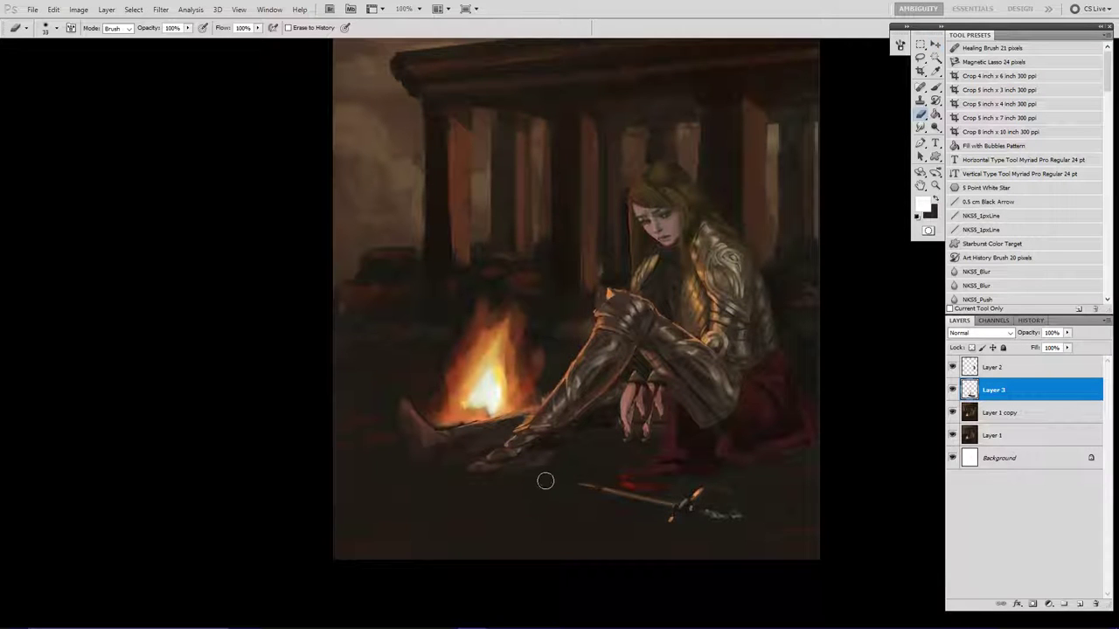
pyautogui.moveTo(612, 495)
pyautogui.mouseDown()
pyautogui.moveTo(663, 507)
pyautogui.moveTo(608, 495)
pyautogui.moveTo(666, 507)
pyautogui.moveTo(653, 511)
pyautogui.moveTo(713, 493)
pyautogui.moveTo(682, 521)
pyautogui.moveTo(721, 525)
pyautogui.moveTo(687, 496)
pyautogui.mouseUp()
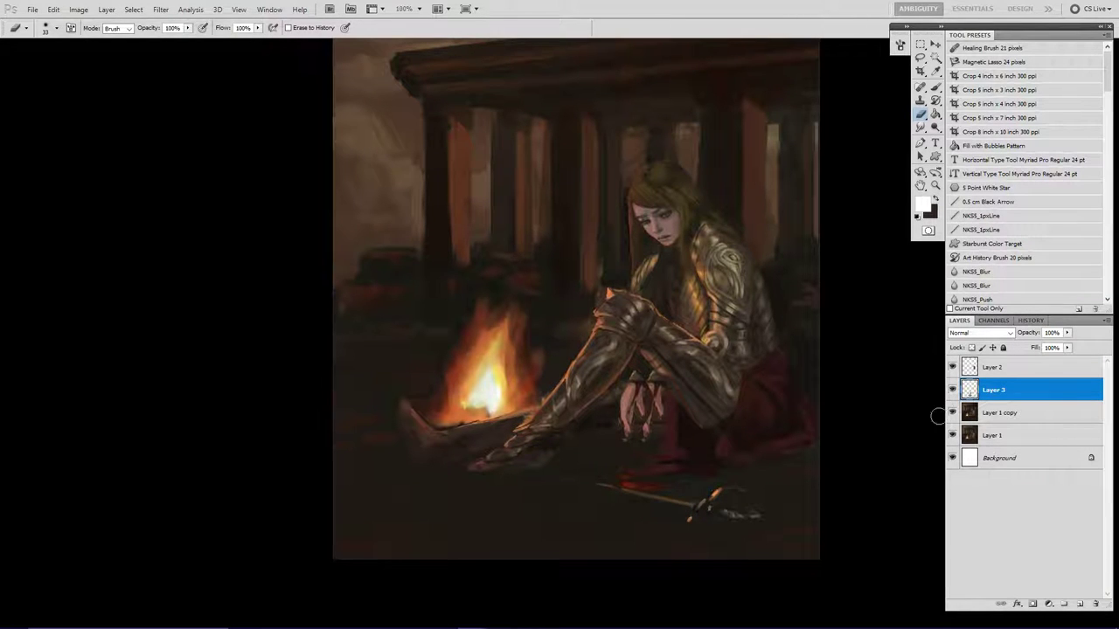
pyautogui.moveTo(642, 409); pyautogui.dragTo(639, 411)
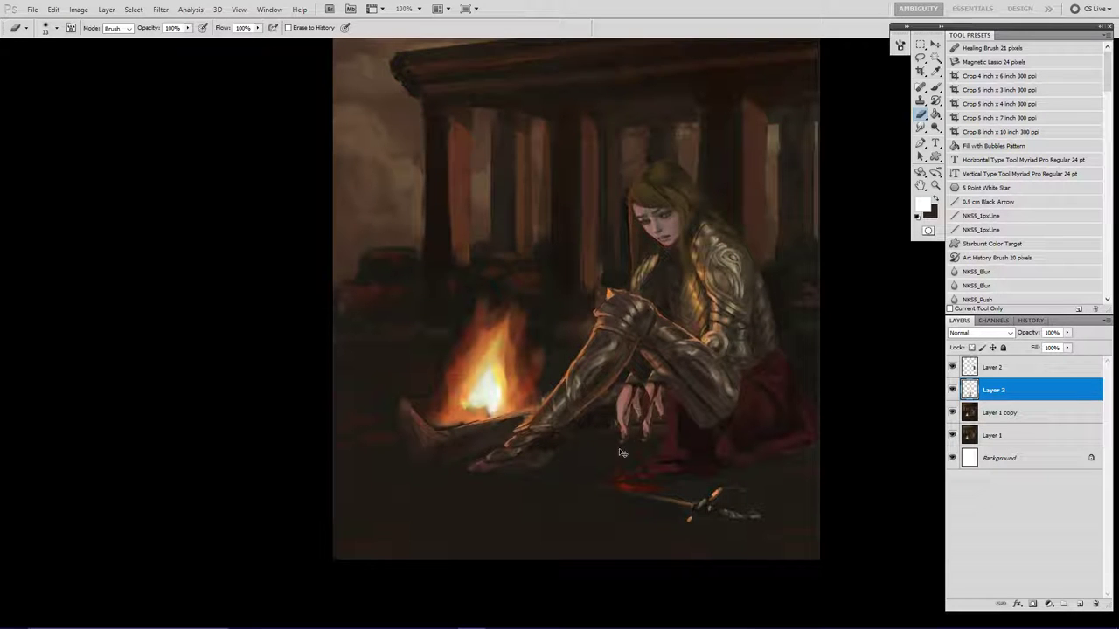
# On a new topmost layer, draw a white guide from shoulder to elbow to wrist, and erase its overlong wrist end.
pyautogui.press('r')
pyautogui.click(1080, 603)
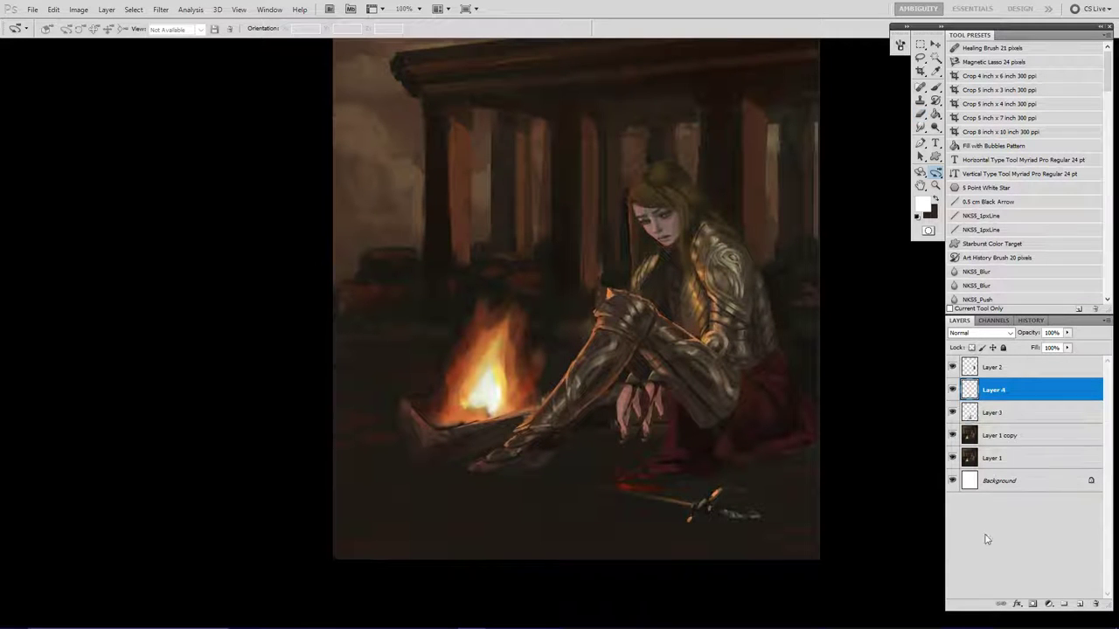
pyautogui.press('b')
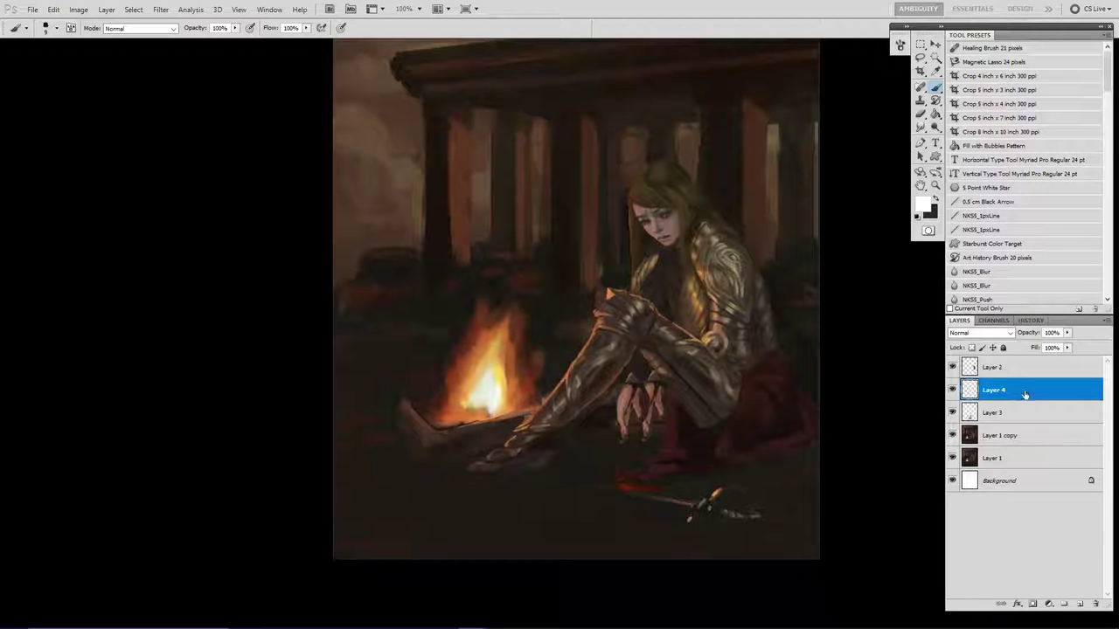
pyautogui.moveTo(1024, 395); pyautogui.dragTo(1030, 367)
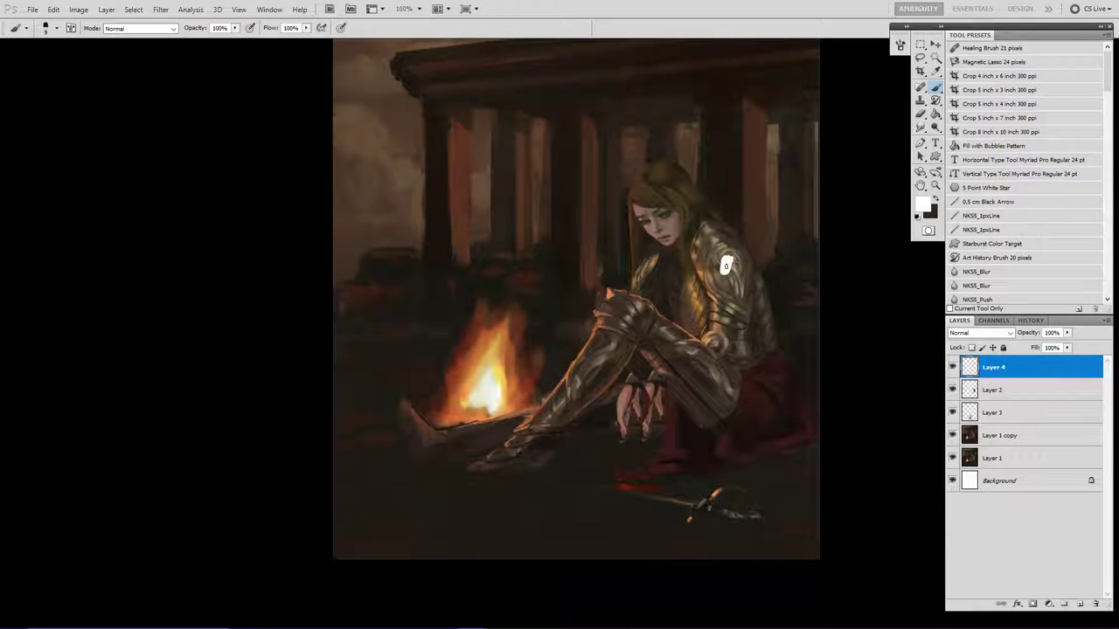
pyautogui.moveTo(726, 285)
pyautogui.mouseDown()
pyautogui.moveTo(723, 347)
pyautogui.moveTo(631, 375)
pyautogui.mouseUp()
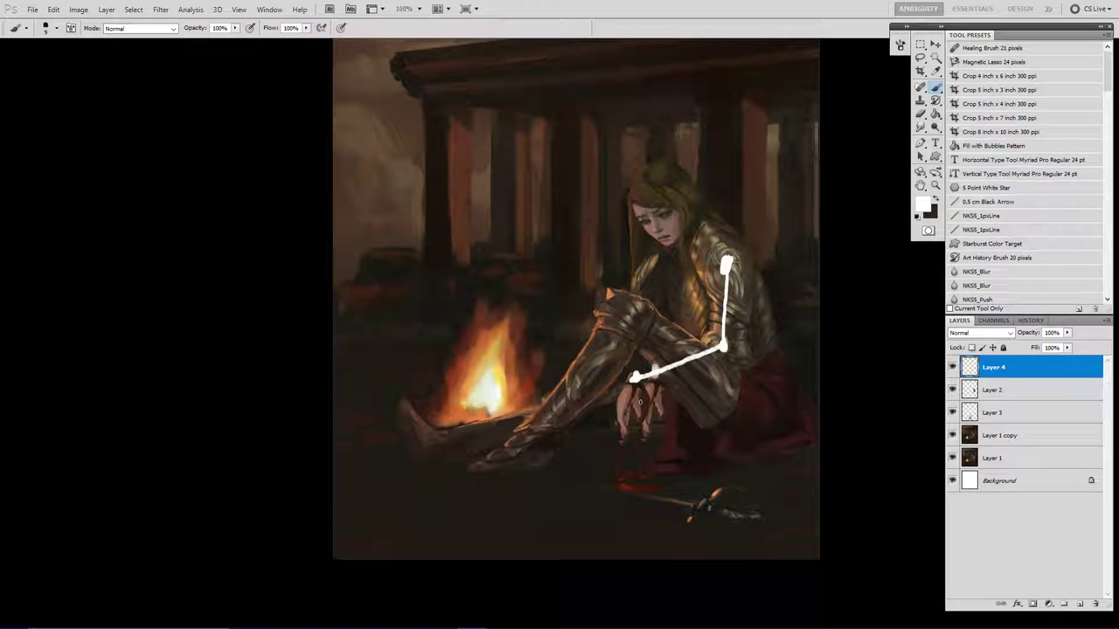
pyautogui.press('e')
pyautogui.moveTo(623, 378)
pyautogui.mouseDown()
pyautogui.moveTo(643, 376)
pyautogui.moveTo(637, 389)
pyautogui.mouseUp()
# Move the copied hand on Layer 3 back toward the thigh so its wrist meets the end of the arm guide.
pyautogui.click(970, 418)
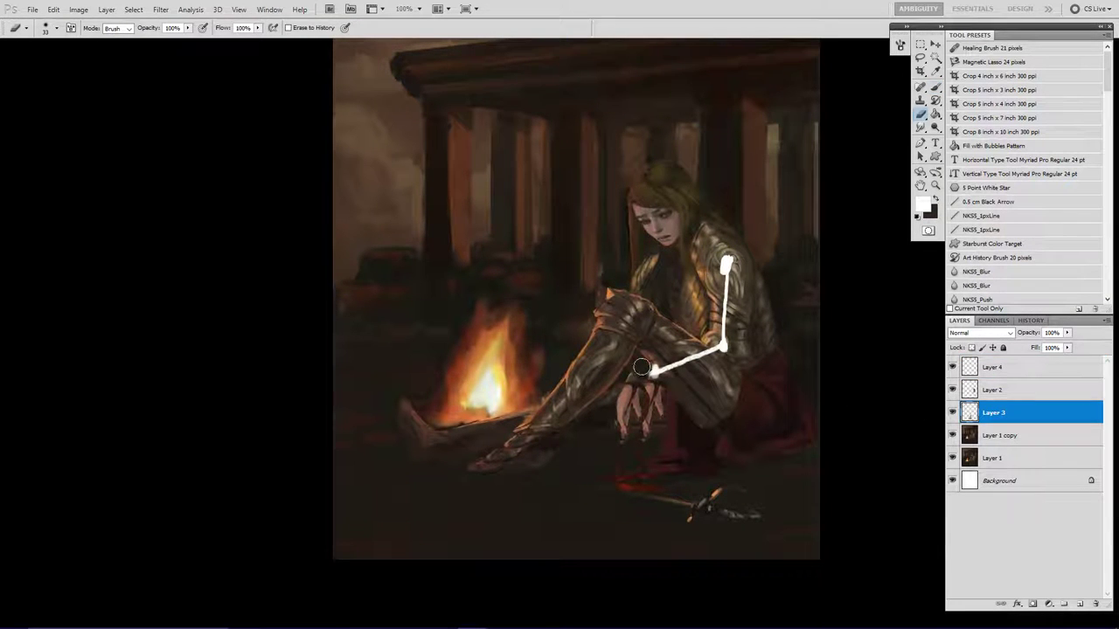
pyautogui.press('n')
pyautogui.moveTo(638, 396); pyautogui.dragTo(676, 400)
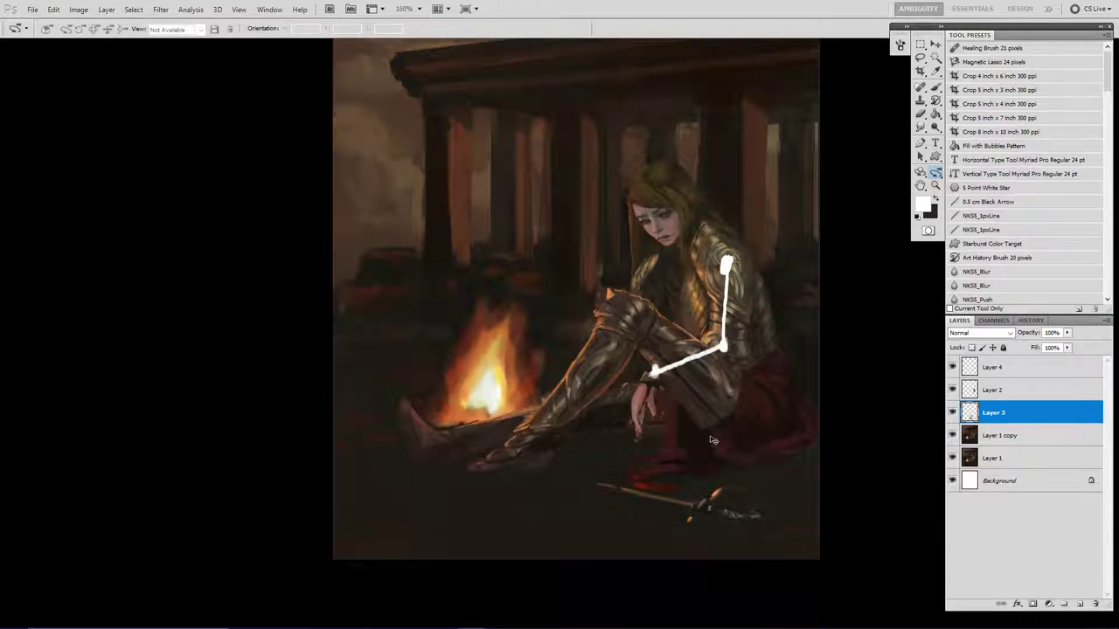
# Touch up the edges of the copied hand on Layer 3 with dark tones sampled around the fingers and wrist, checking with the layer hidden.
pyautogui.press('e')
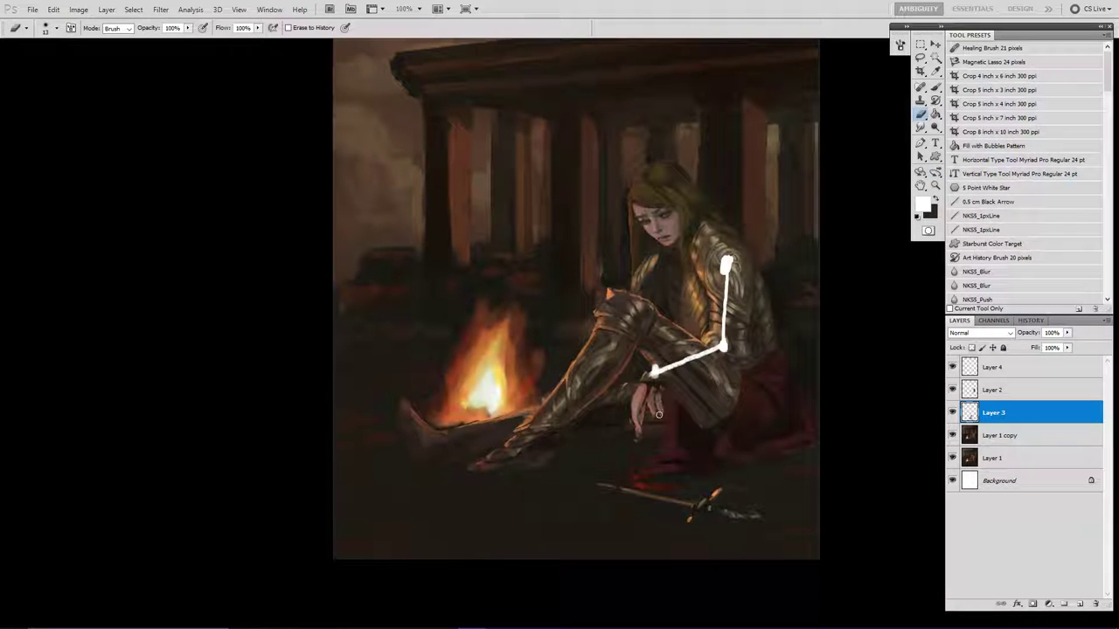
pyautogui.press('b')
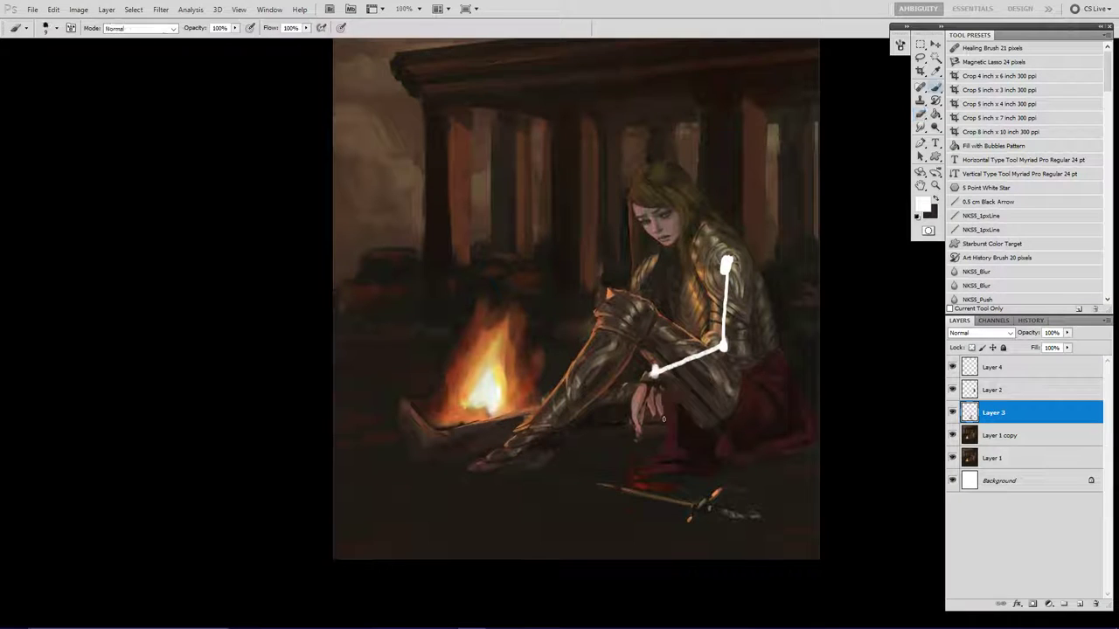
pyautogui.keyDown('alt'); pyautogui.click(659, 410); pyautogui.keyUp('alt')
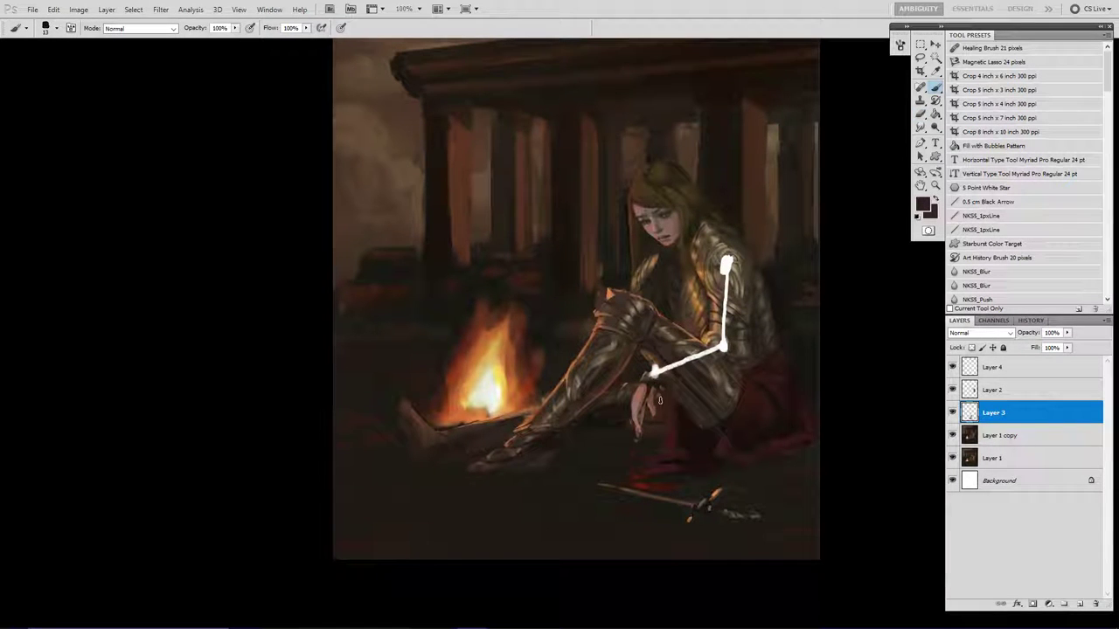
pyautogui.moveTo(661, 412); pyautogui.dragTo(639, 383)
pyautogui.keyDown('alt'); pyautogui.click(638, 387); pyautogui.keyUp('alt')
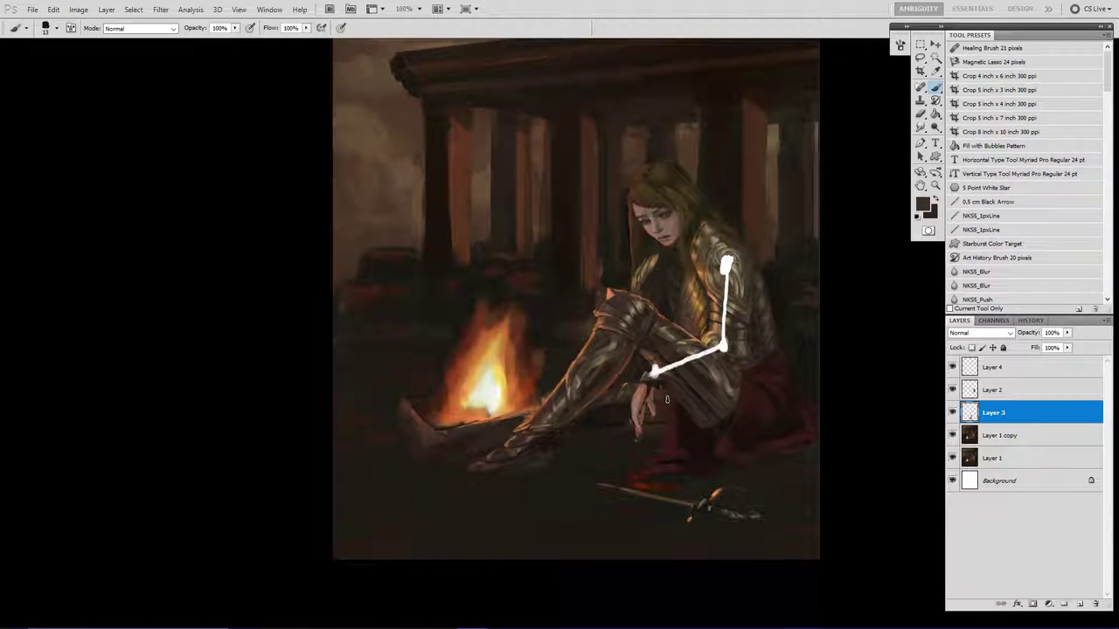
pyautogui.click(953, 413)
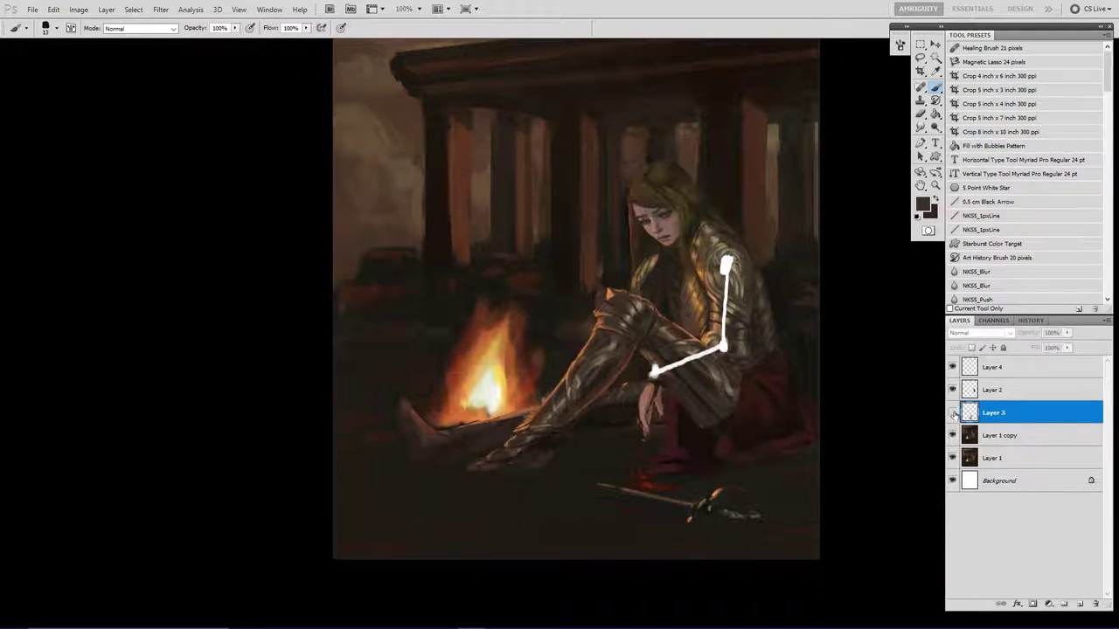
pyautogui.click(953, 412)
pyautogui.click(953, 413)
pyautogui.click(953, 413)
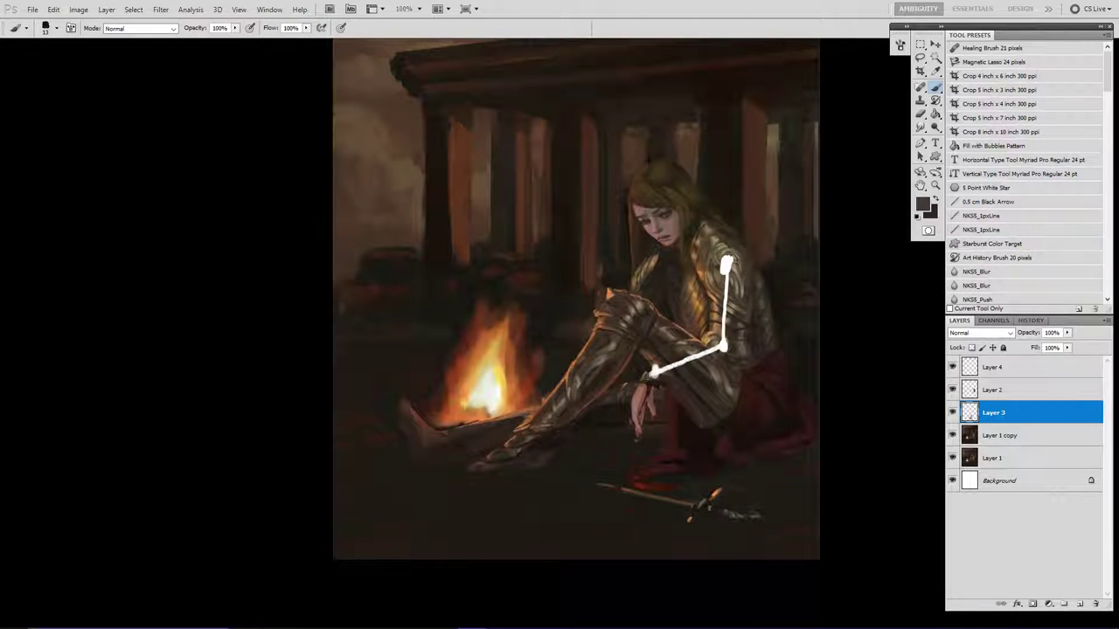
# Hide the arm guide on Layer 4 and add a small sampled tan highlight at the copied hand's wrist with a much smaller brush.
pyautogui.click(952, 368)
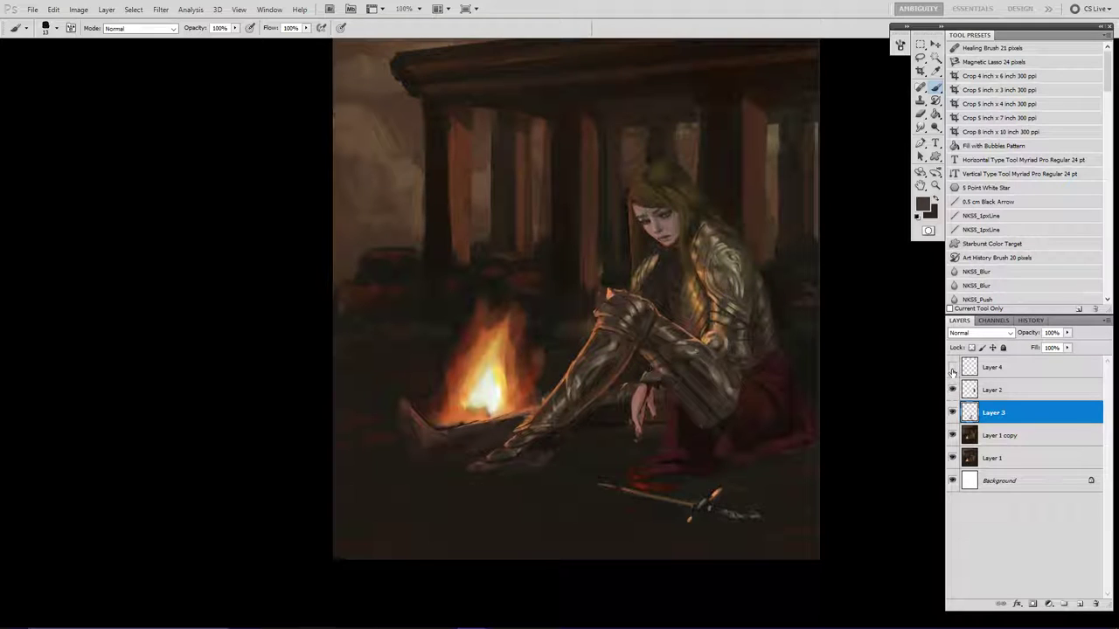
pyautogui.keyDown('alt'); pyautogui.click(645, 373); pyautogui.keyUp('alt')
pyautogui.press('[')
pyautogui.press('[')
pyautogui.press('[')
pyautogui.press('[')
pyautogui.press('[')
pyautogui.press('[')
pyautogui.press('[')
pyautogui.press('[')
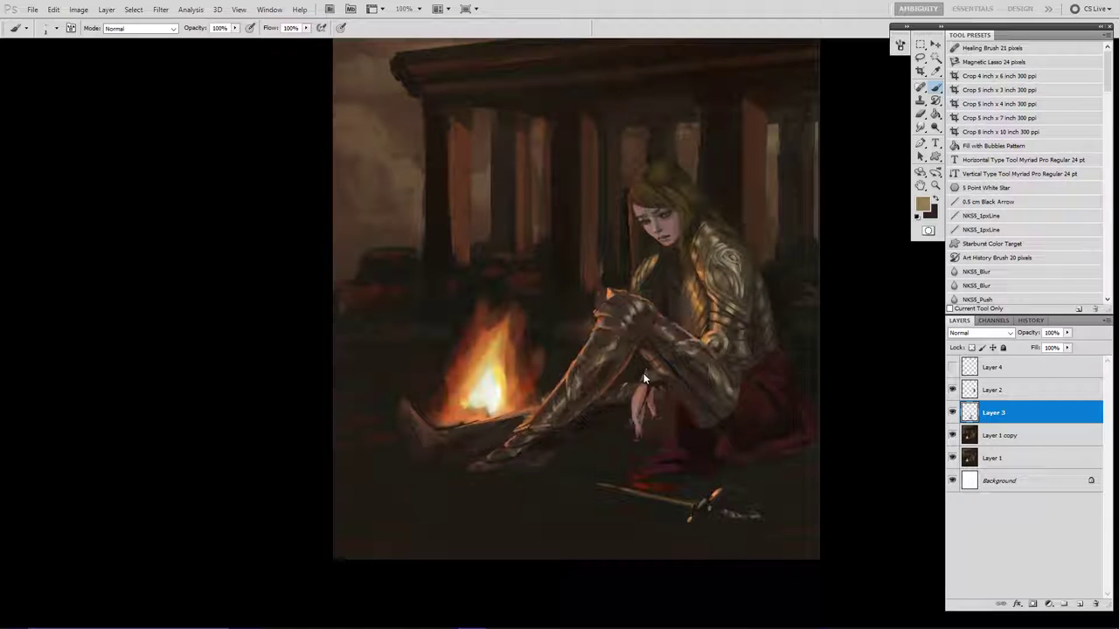
pyautogui.moveTo(644, 374); pyautogui.dragTo(646, 373)
pyautogui.click(952, 413)
pyautogui.click(952, 413)
pyautogui.click(952, 413)
pyautogui.click(952, 413)
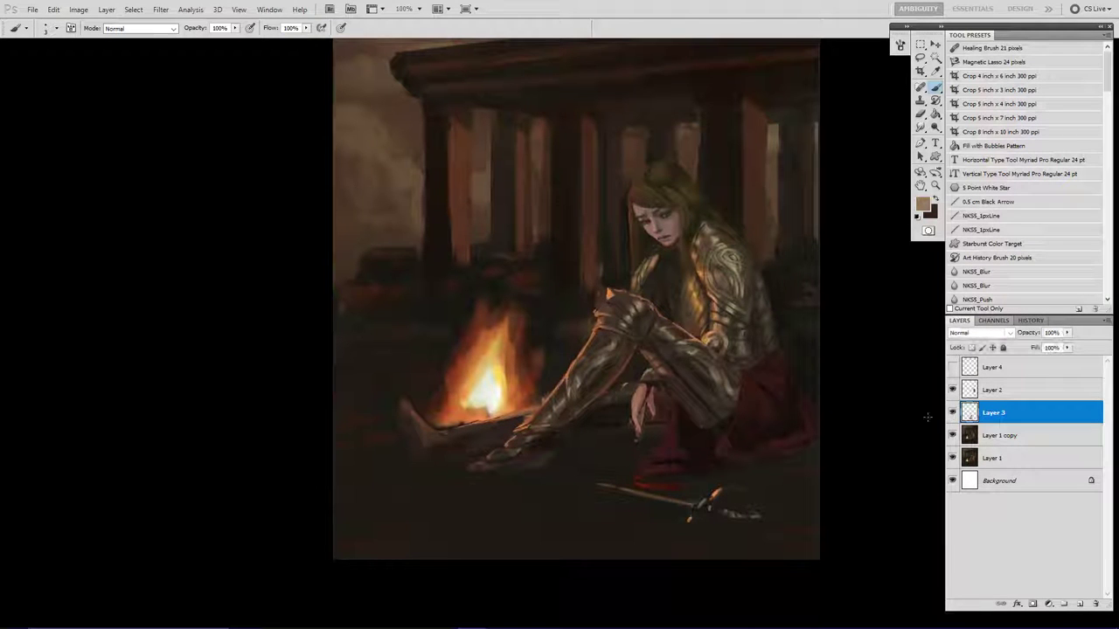
# Sample the dark ground and reddish tones beneath the hanging hand, and merge Layer 2 down into Layer 3.
pyautogui.keyDown('alt'); pyautogui.click(644, 455); pyautogui.keyUp('alt')
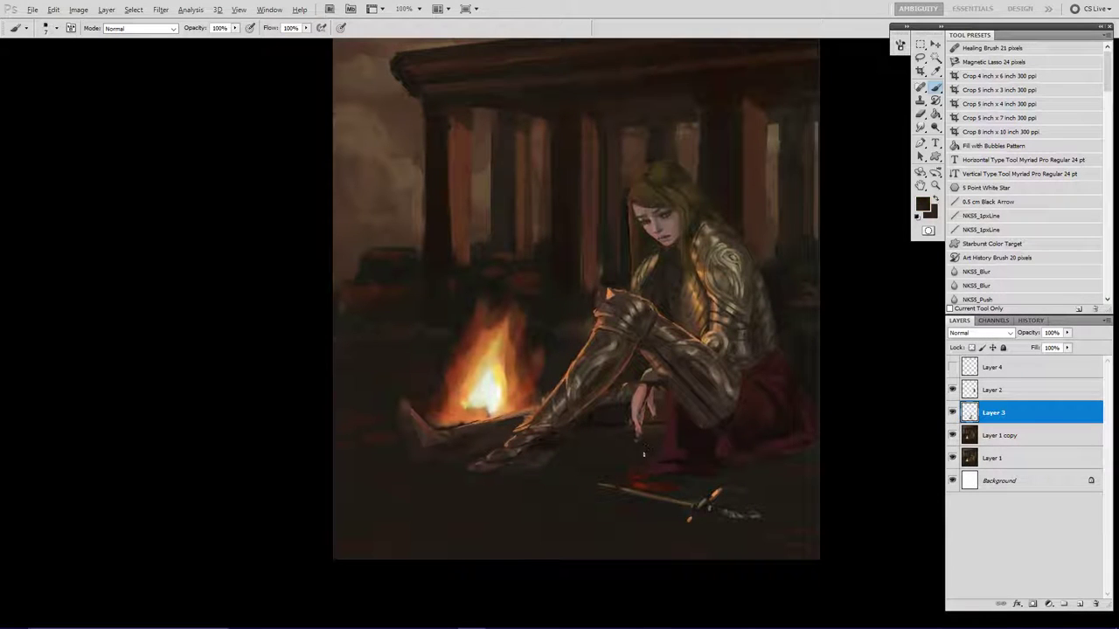
pyautogui.keyDown('alt'); pyautogui.click(657, 476); pyautogui.keyUp('alt')
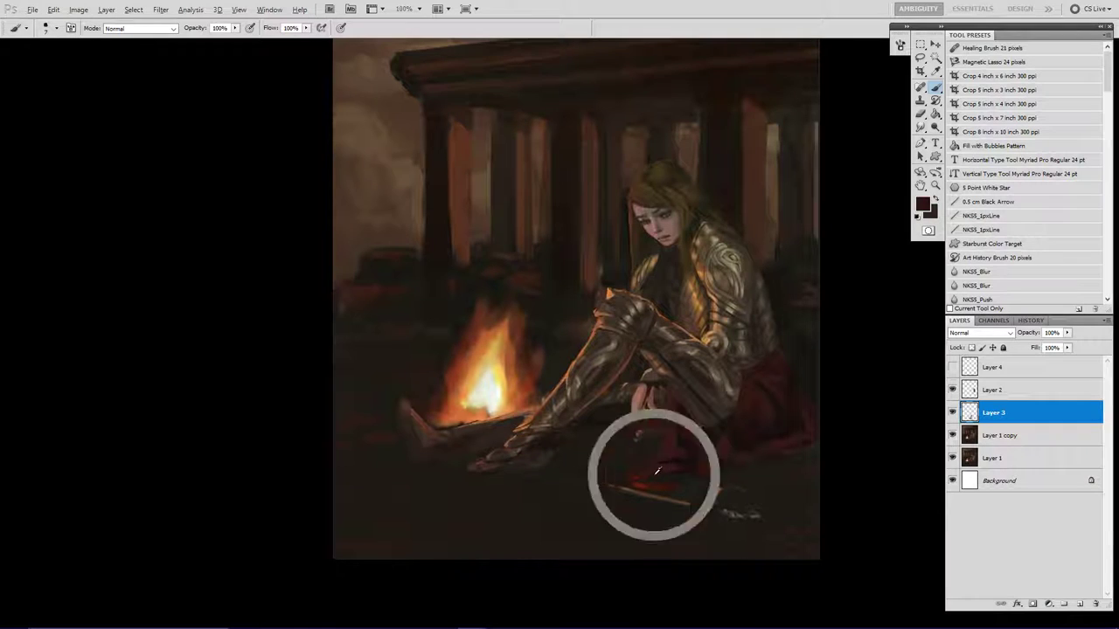
pyautogui.click(997, 393)
pyautogui.hotkey('ctrl', 'e')
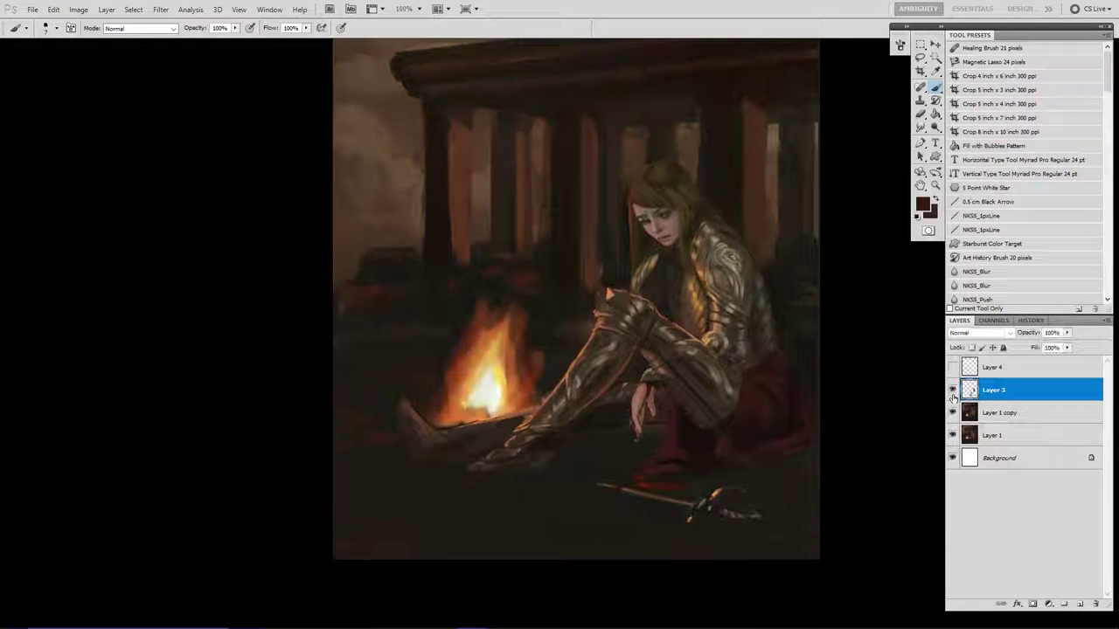
# Compare the painting with and without the merged arm corrections, and merge Layer 3 down into Layer 1 copy.
pyautogui.click(953, 390)
pyautogui.click(952, 390)
pyautogui.click(953, 390)
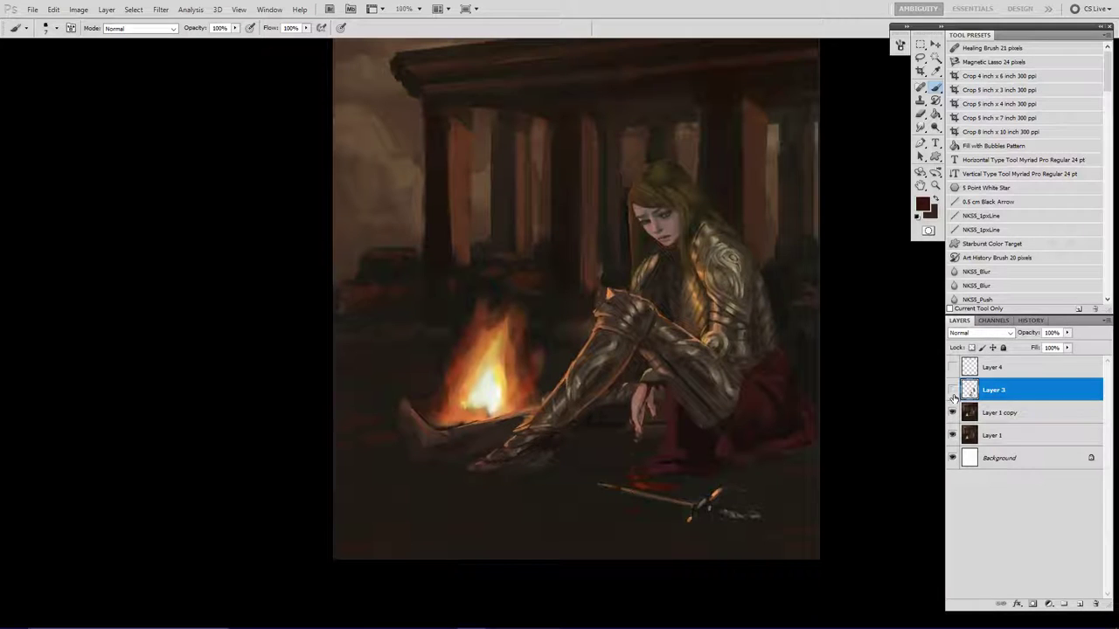
pyautogui.click(953, 390)
pyautogui.click(953, 389)
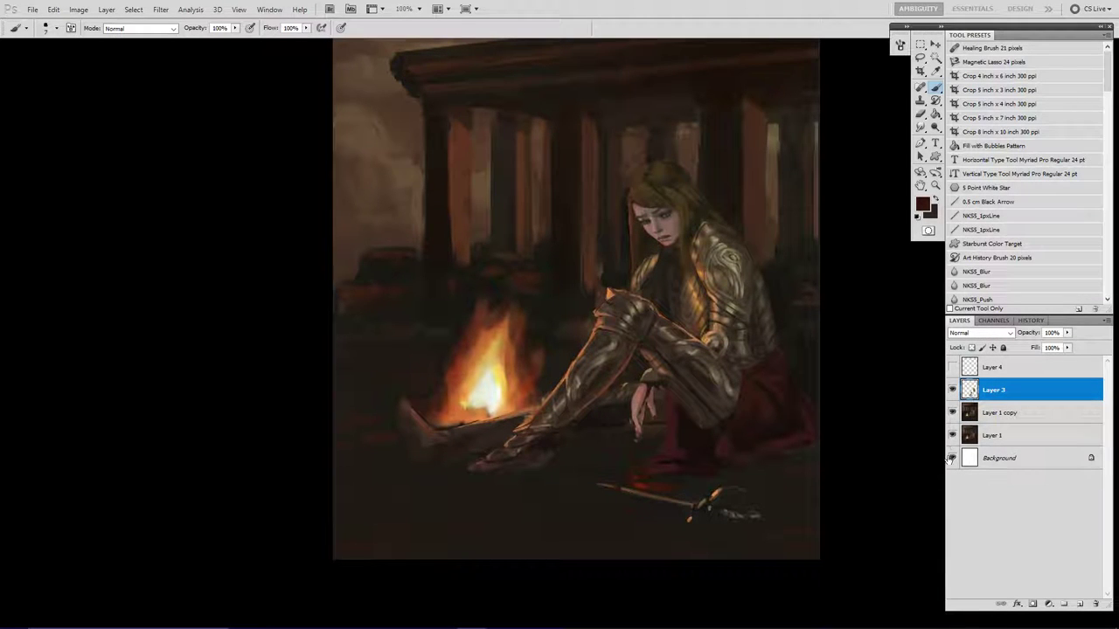
pyautogui.hotkey('ctrl', 'e')
# Compare the corrected Layer 1 copy with the original Layer 1 at full and thumbnail size, and inspect the face and armour up close.
pyautogui.click(953, 397)
pyautogui.click(954, 397)
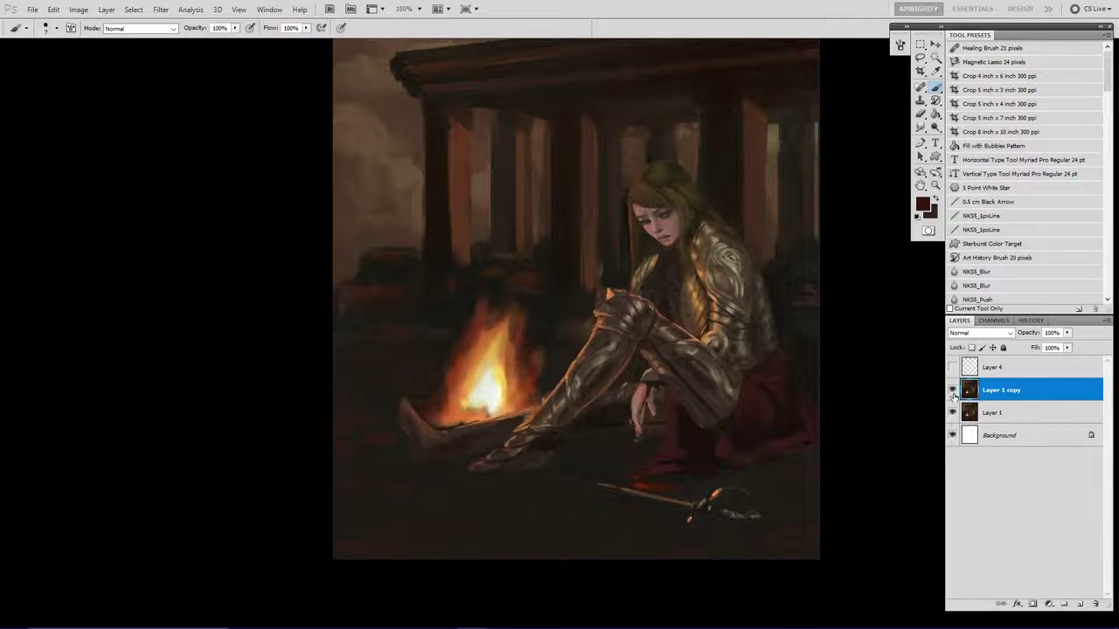
pyautogui.click(953, 391)
pyautogui.click(953, 392)
pyautogui.click(953, 392)
pyautogui.click(953, 392)
pyautogui.press('z')
pyautogui.keyDown('alt'); pyautogui.click(662, 253); pyautogui.keyUp('alt')
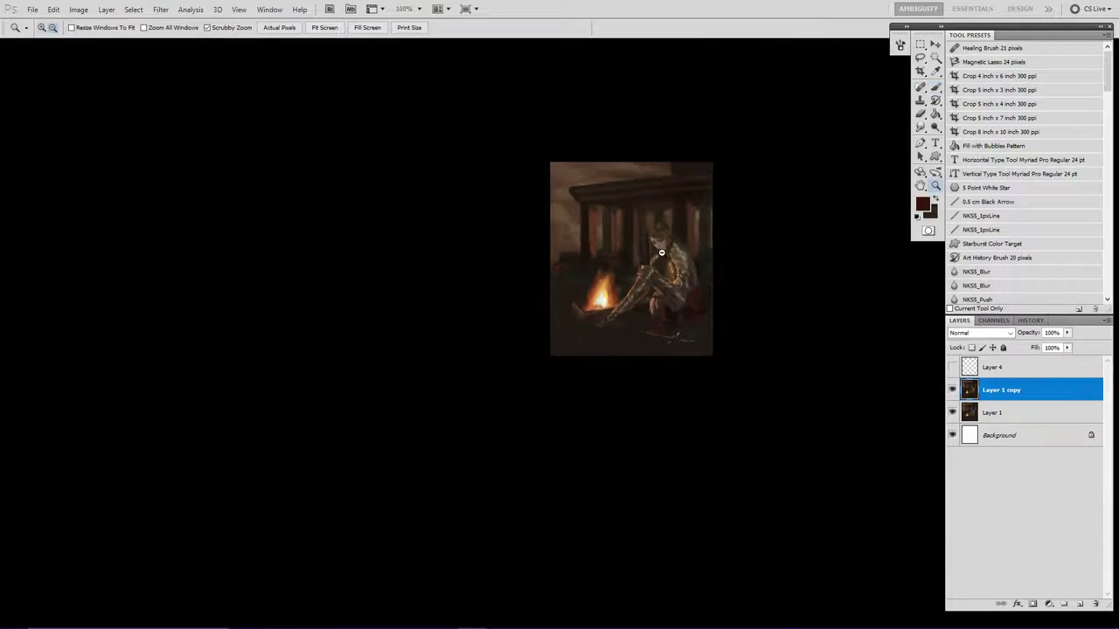
pyautogui.click(953, 391)
pyautogui.click(953, 392)
pyautogui.click(953, 391)
pyautogui.click(953, 391)
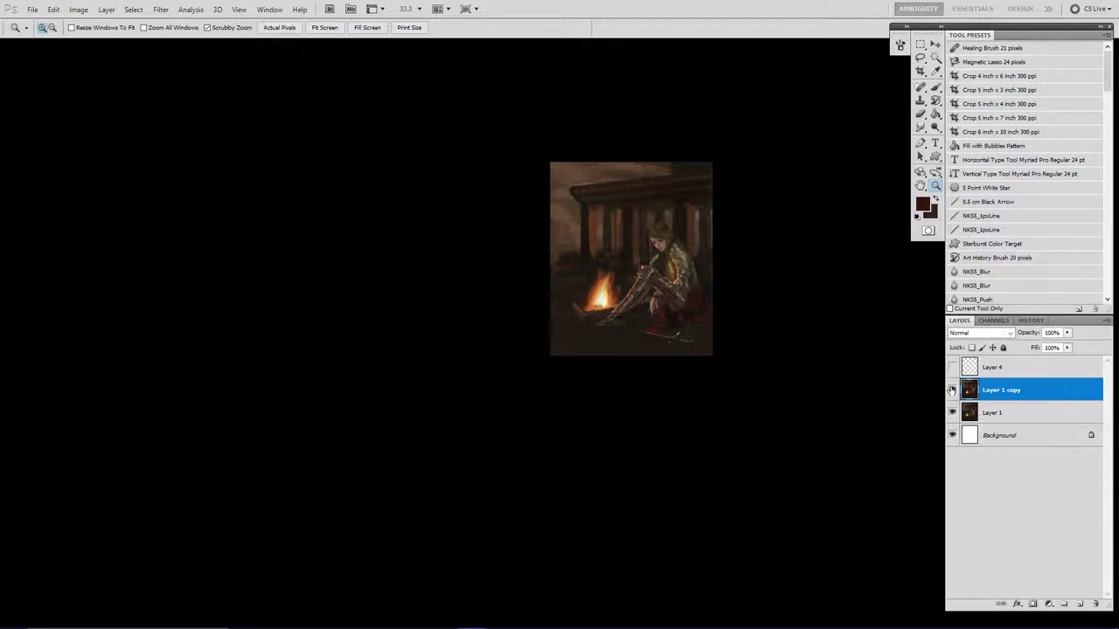
pyautogui.click(650, 224)
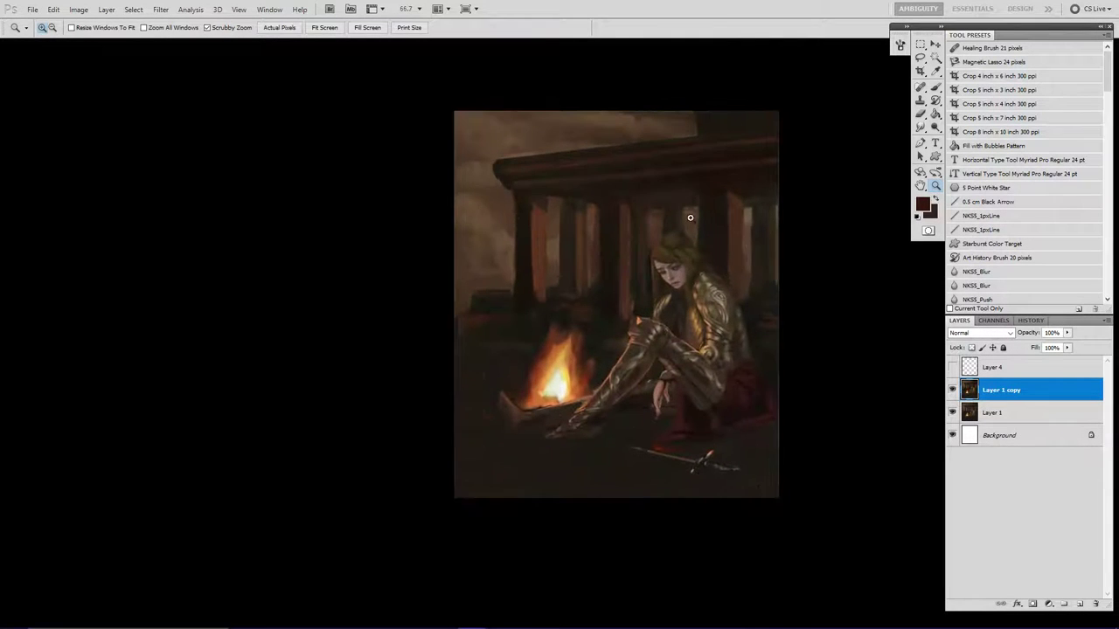
pyautogui.click(693, 254)
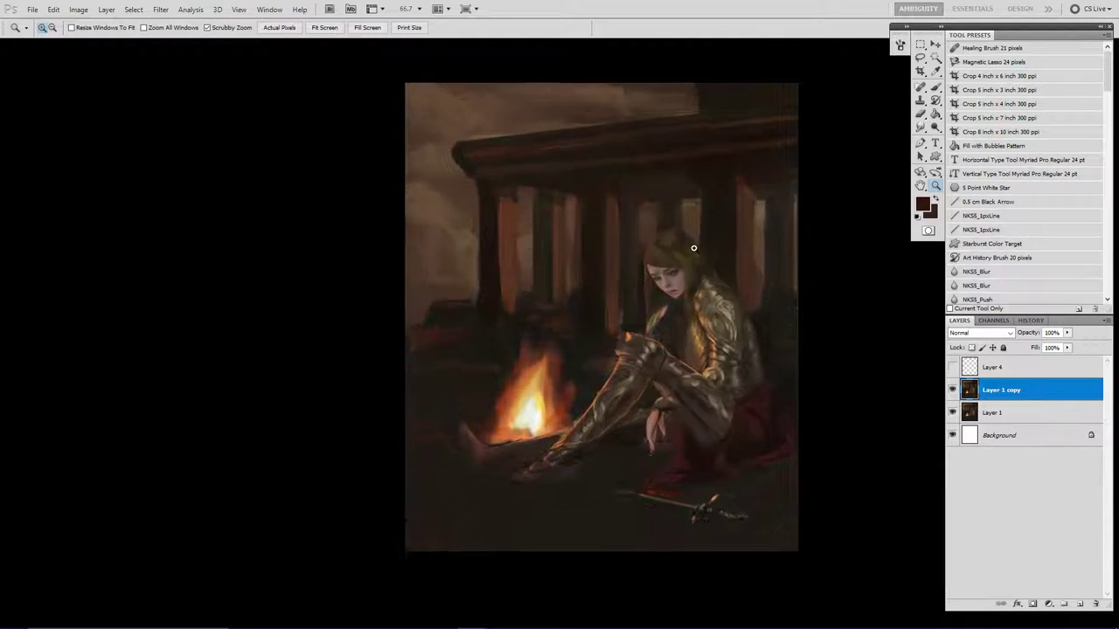
pyautogui.click(652, 266)
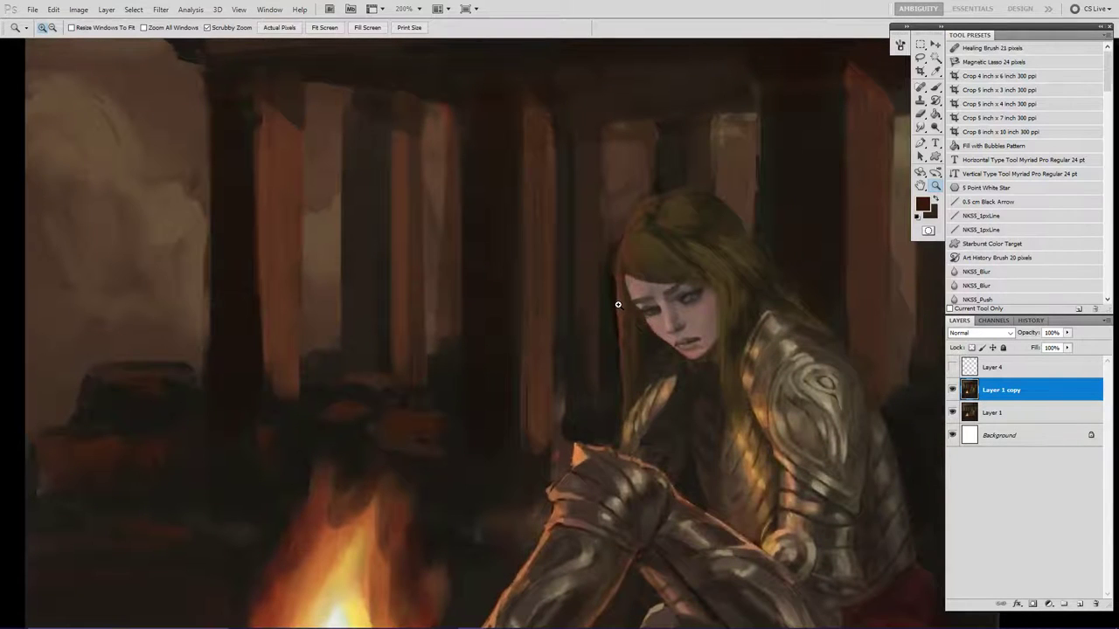
pyautogui.moveTo(626, 398)
pyautogui.mouseDown()
pyautogui.moveTo(642, 236)
pyautogui.moveTo(619, 335)
pyautogui.mouseUp()
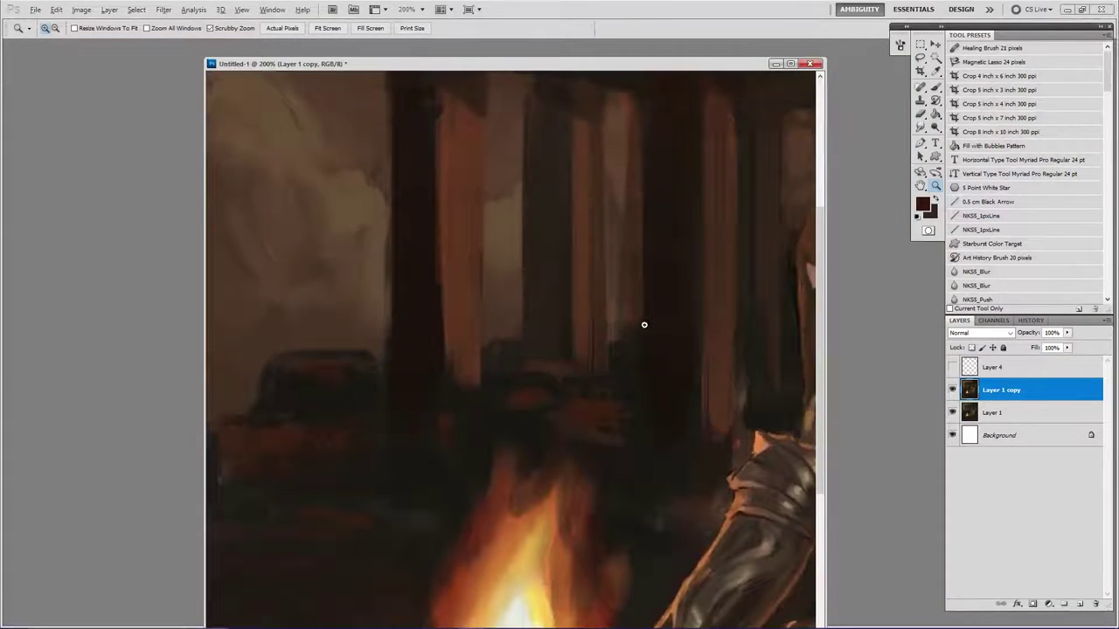
# Switch to the browser, close the painting's image tab, read the artist's critique request about lighting the face, and return to Photoshop.
pyautogui.hotkey('alt', 'Tab')
pyautogui.press('Tab')
pyautogui.press('Tab')
pyautogui.press('Tab')
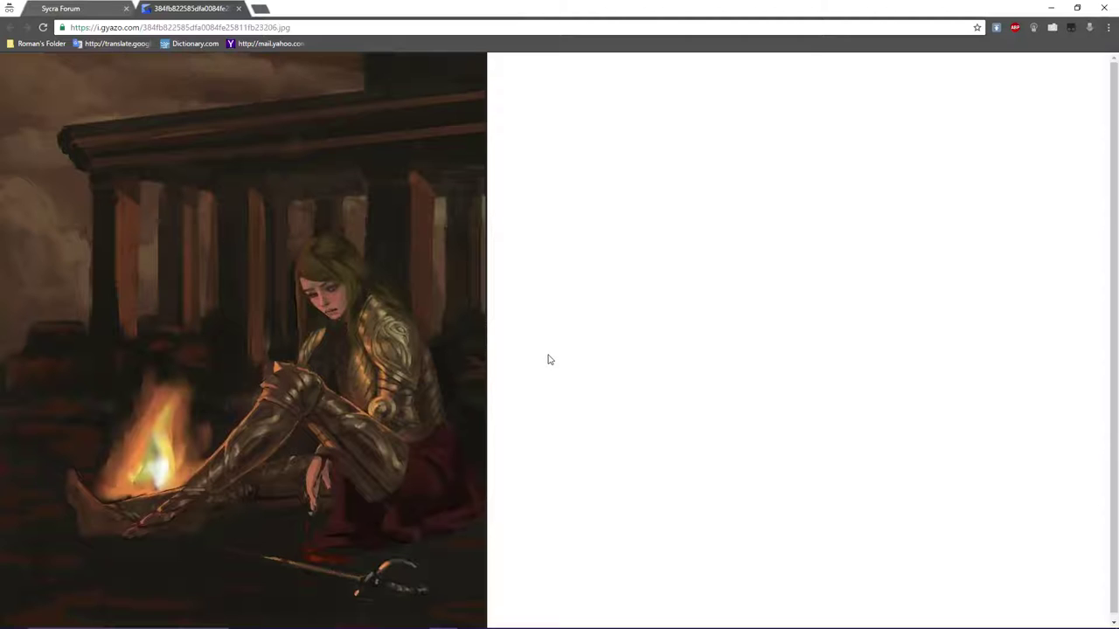
pyautogui.click(238, 8)
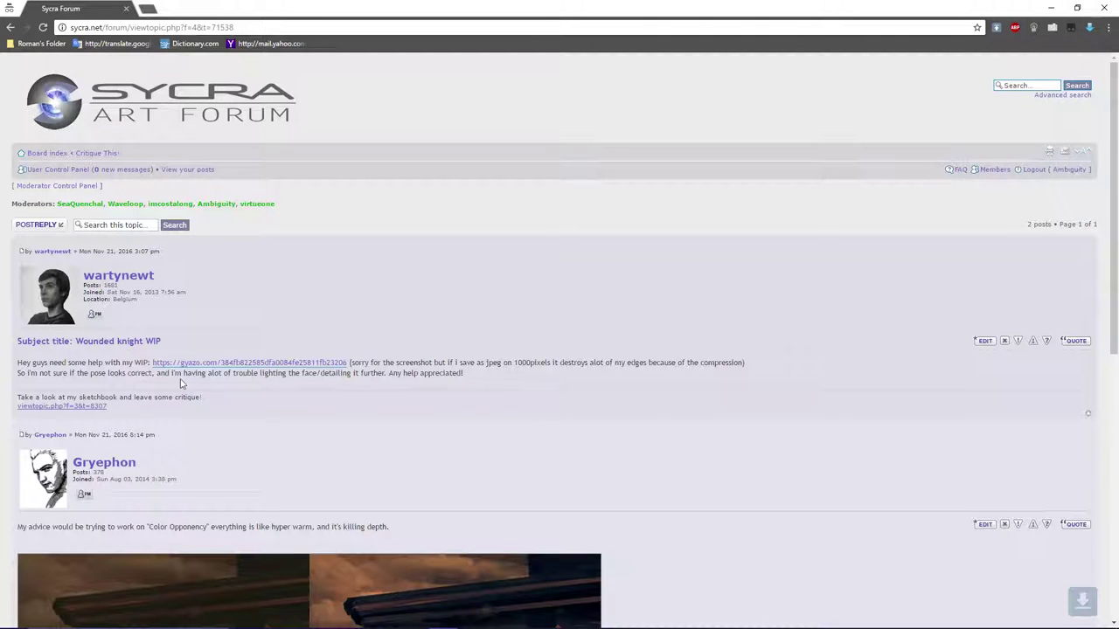
pyautogui.moveTo(185, 374); pyautogui.dragTo(384, 376)
pyautogui.hotkey('alt', 'Tab')
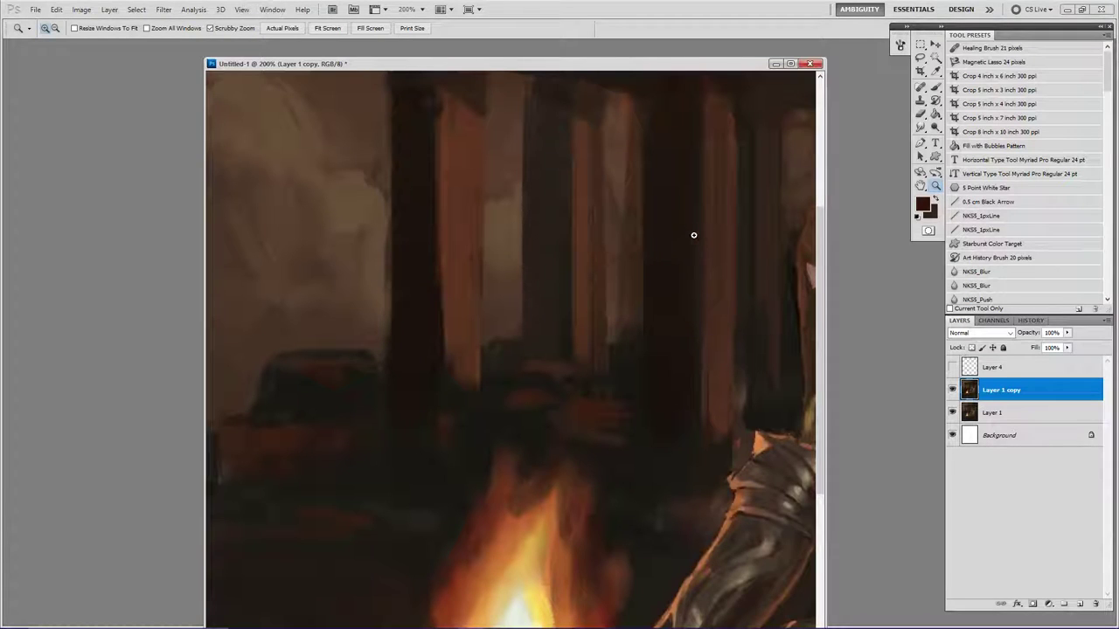
# Make a rectangular selection around the figure's head and near shoulder on Layer 1 copy.
pyautogui.press('f')
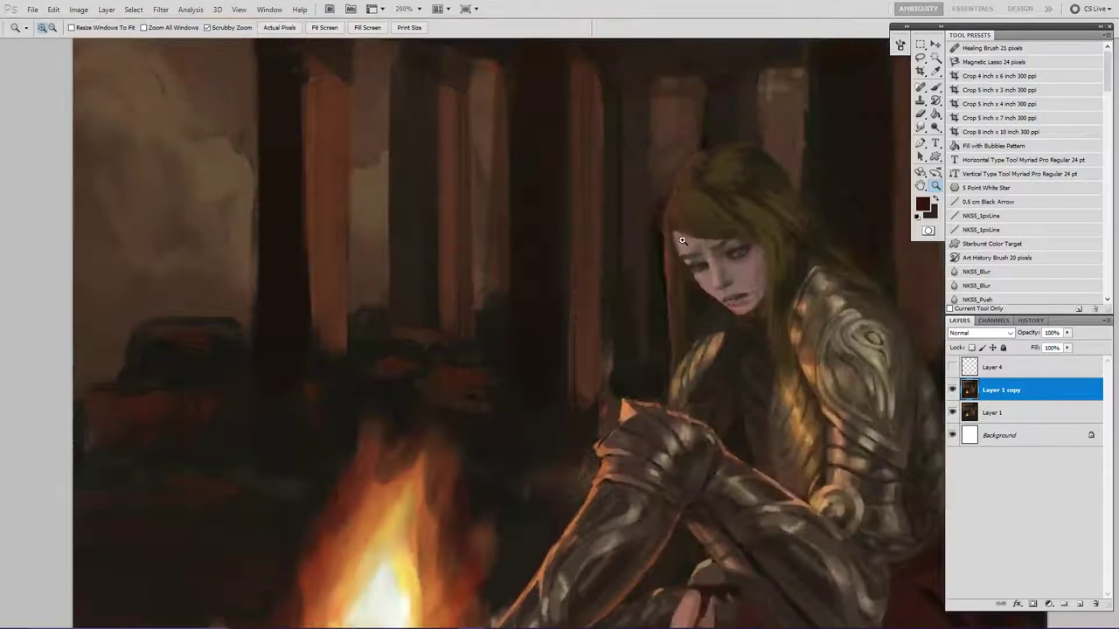
pyautogui.press('f')
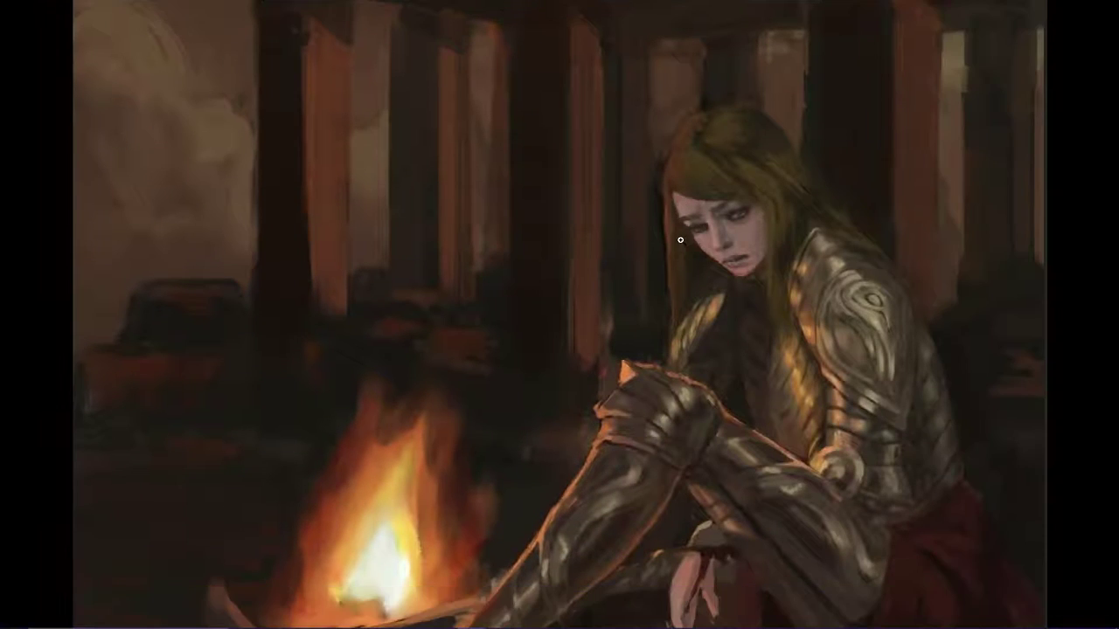
pyautogui.press('f')
pyautogui.moveTo(702, 307); pyautogui.dragTo(410, 285)
pyautogui.press('b')
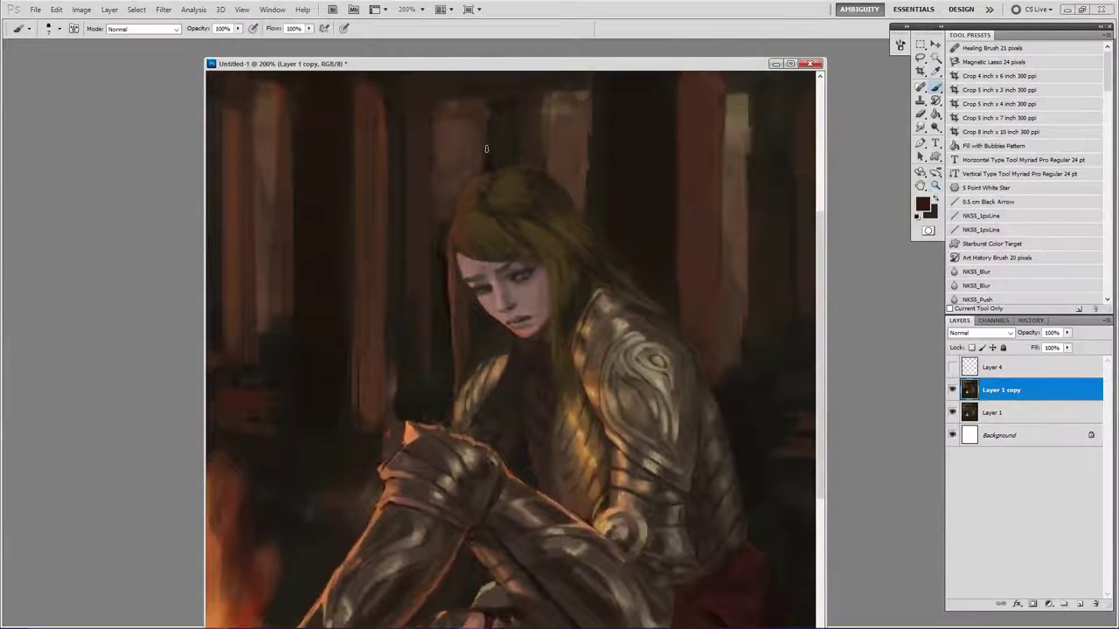
pyautogui.press('m')
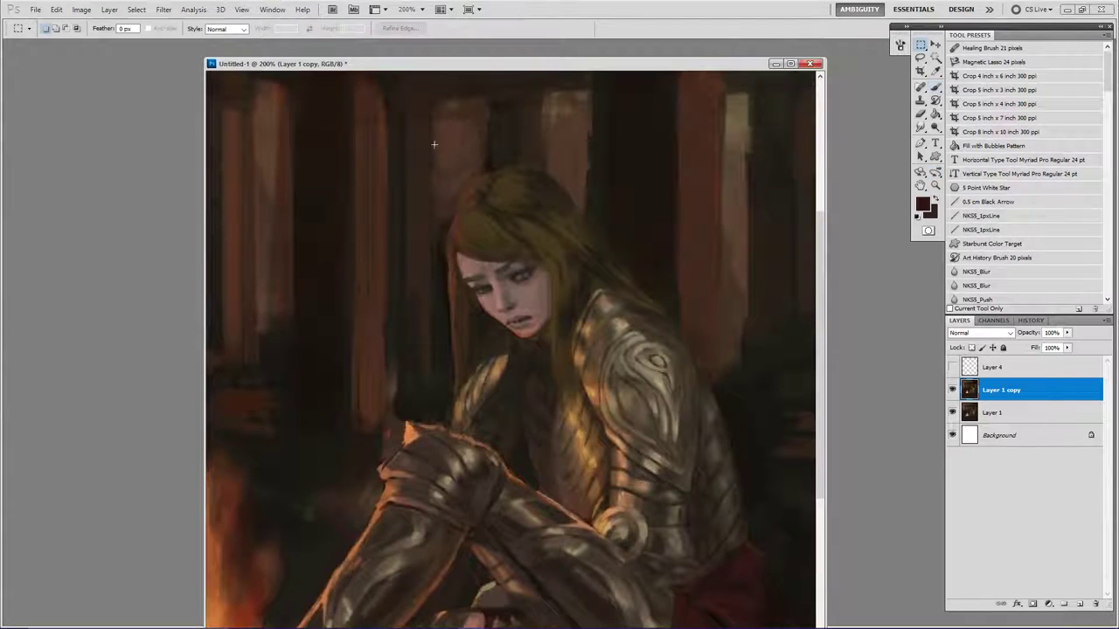
pyautogui.moveTo(405, 136); pyautogui.dragTo(674, 422)
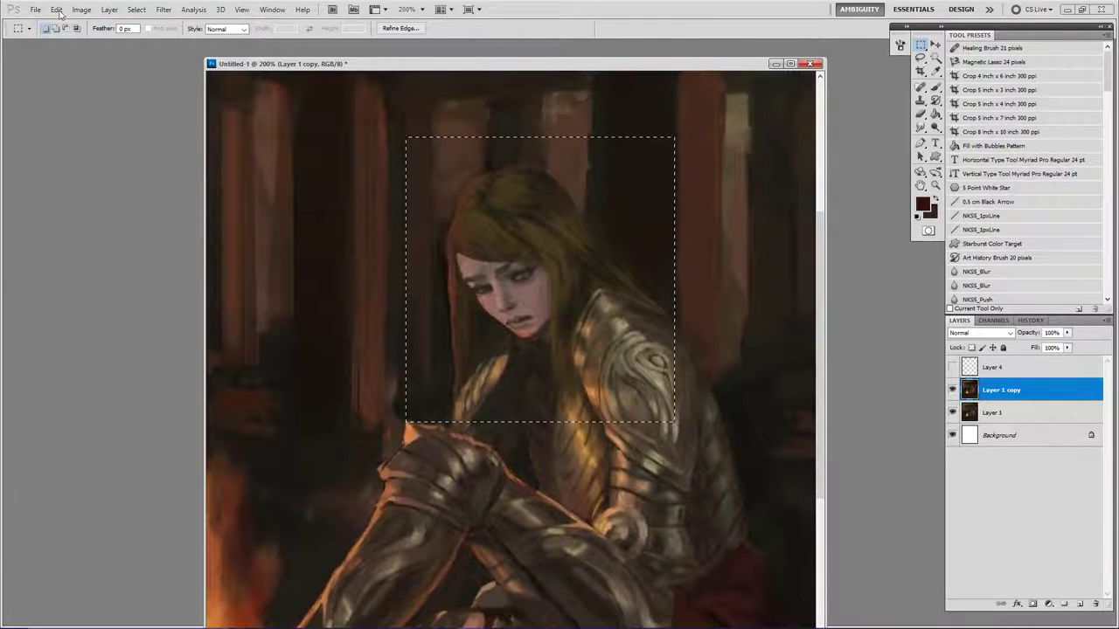
# Create a new document and paste the copied head and shoulder area into it.
pyautogui.click(35, 8)
pyautogui.click(46, 21)
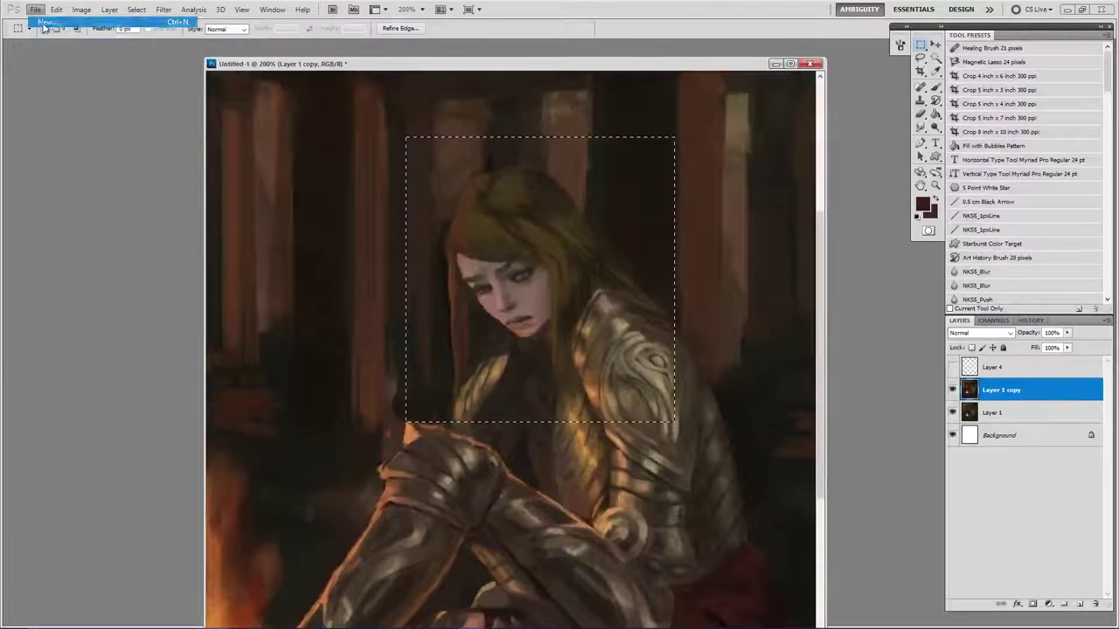
pyautogui.click(725, 250)
pyautogui.hotkey('ctrl', 'v')
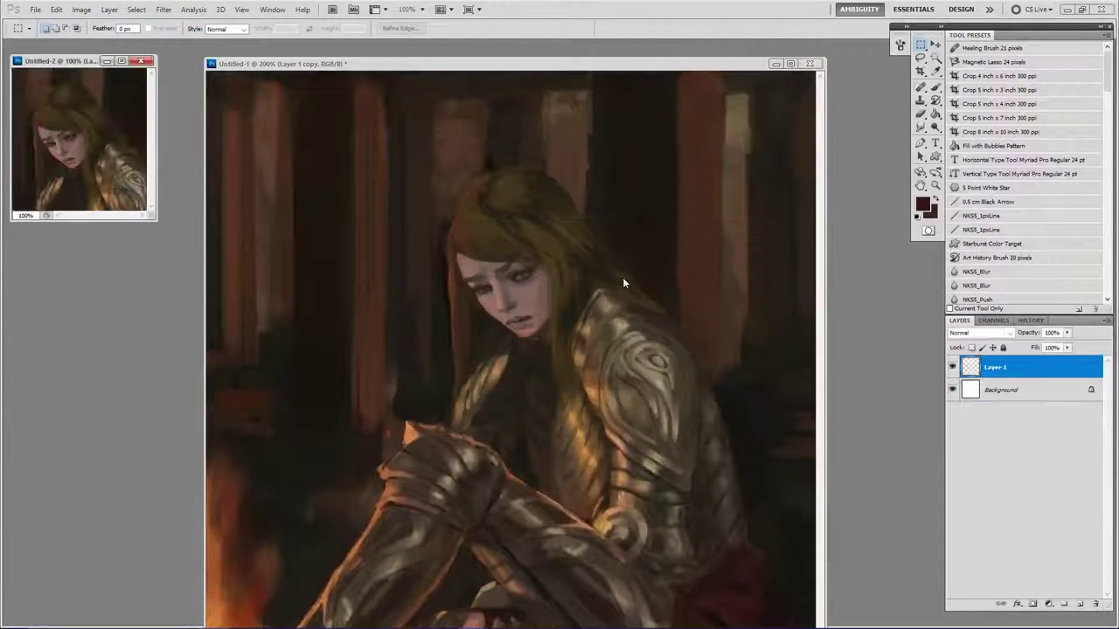
# Enlarge the head crop document to 300 percent in width and height with proportions constrained.
pyautogui.rightClick(48, 63)
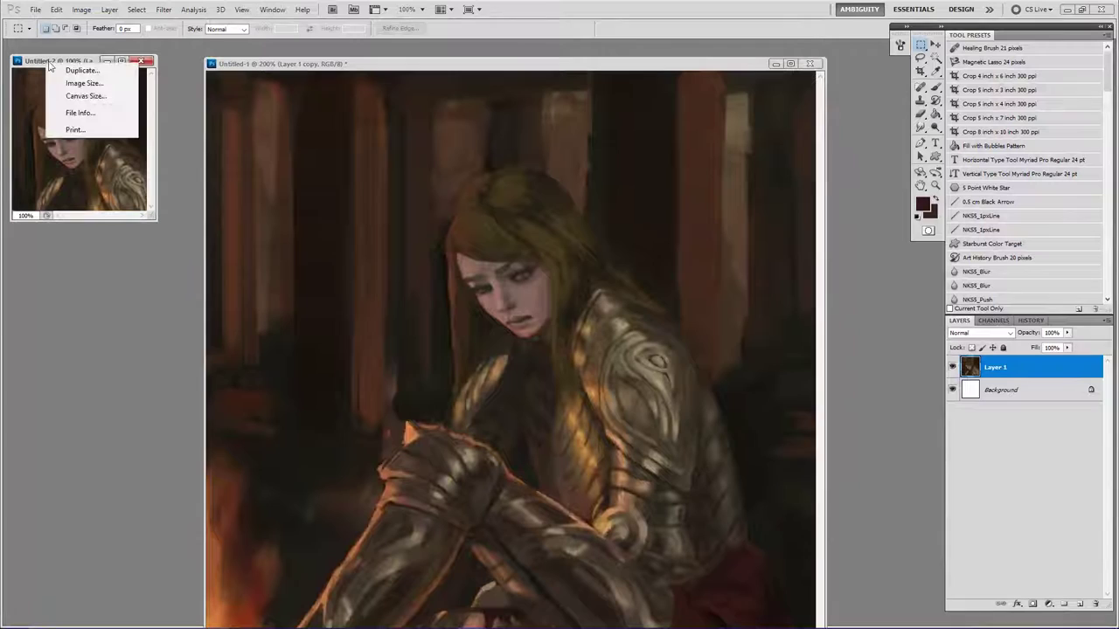
pyautogui.click(101, 85)
pyautogui.click(645, 208)
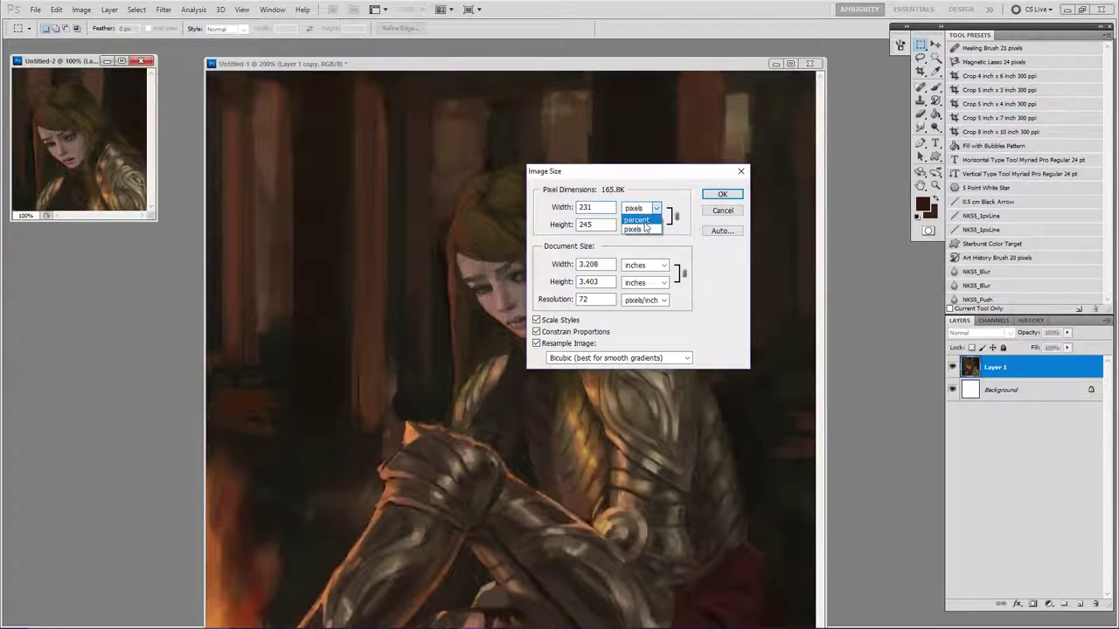
pyautogui.click(646, 219)
pyautogui.doubleClick(581, 207)
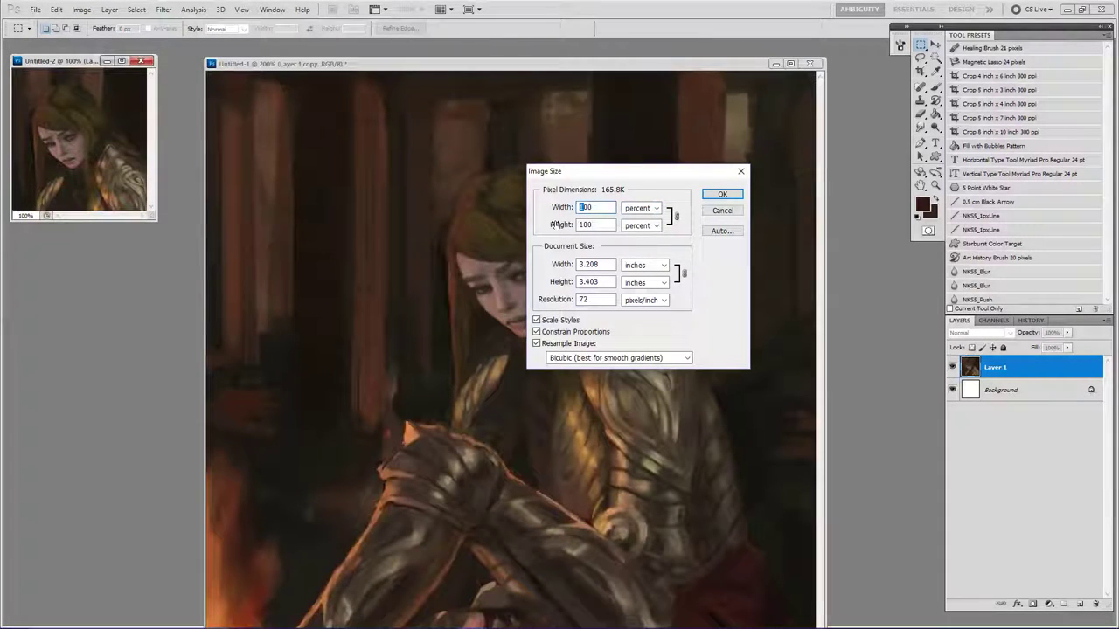
pyautogui.write('300')
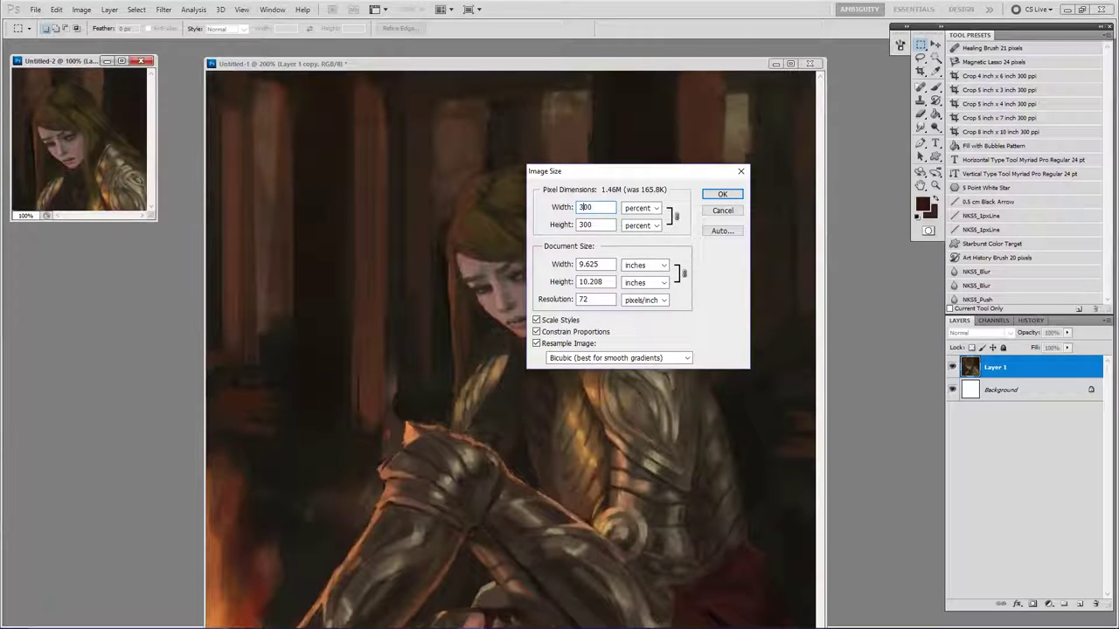
pyautogui.press('Return')
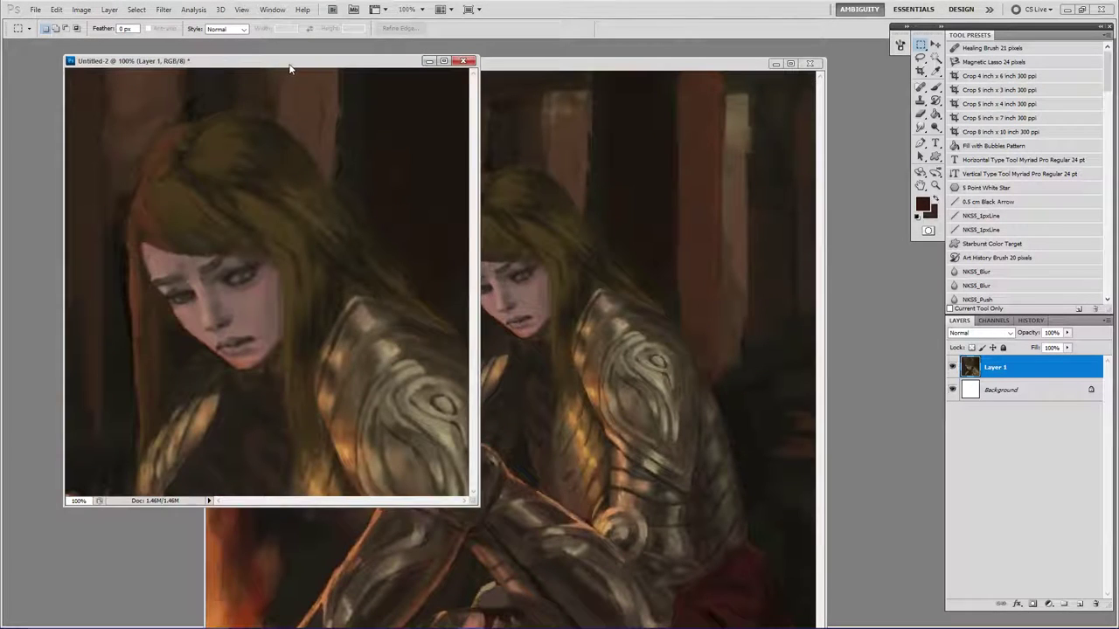
# Deselect the area in the full painting, fit more of it in view, and arrange the two documents side by side.
pyautogui.moveTo(290, 66); pyautogui.dragTo(805, 98)
pyautogui.click(469, 276)
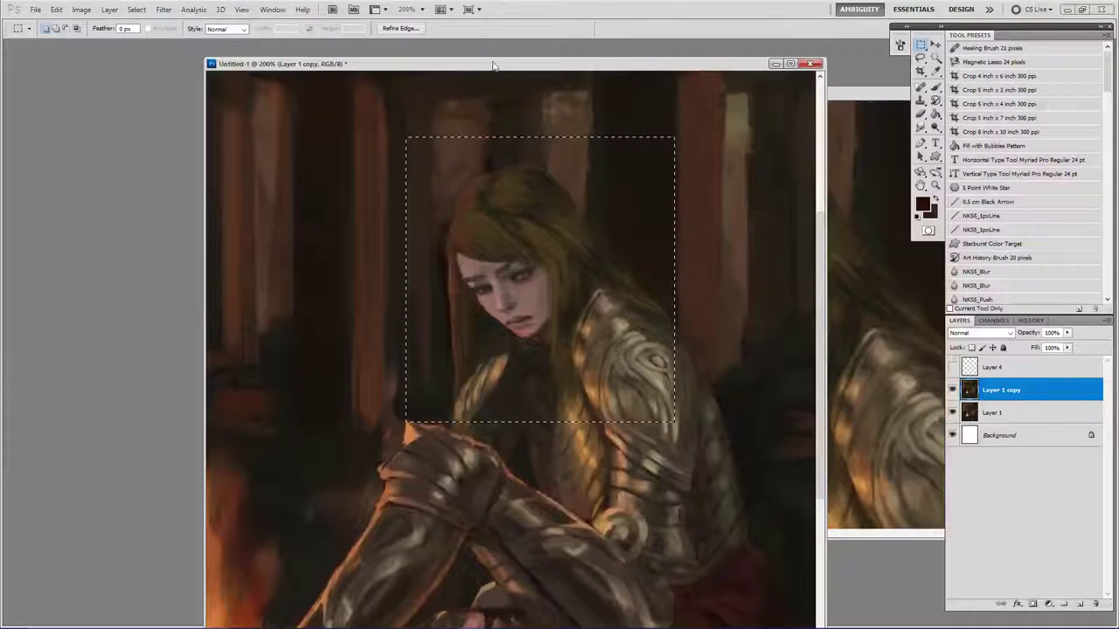
pyautogui.hotkey('ctrl', 'd')
pyautogui.press('z')
pyautogui.keyDown('alt'); pyautogui.click(385, 215); pyautogui.keyUp('alt')
pyautogui.keyDown('alt'); pyautogui.click(389, 215); pyautogui.keyUp('alt')
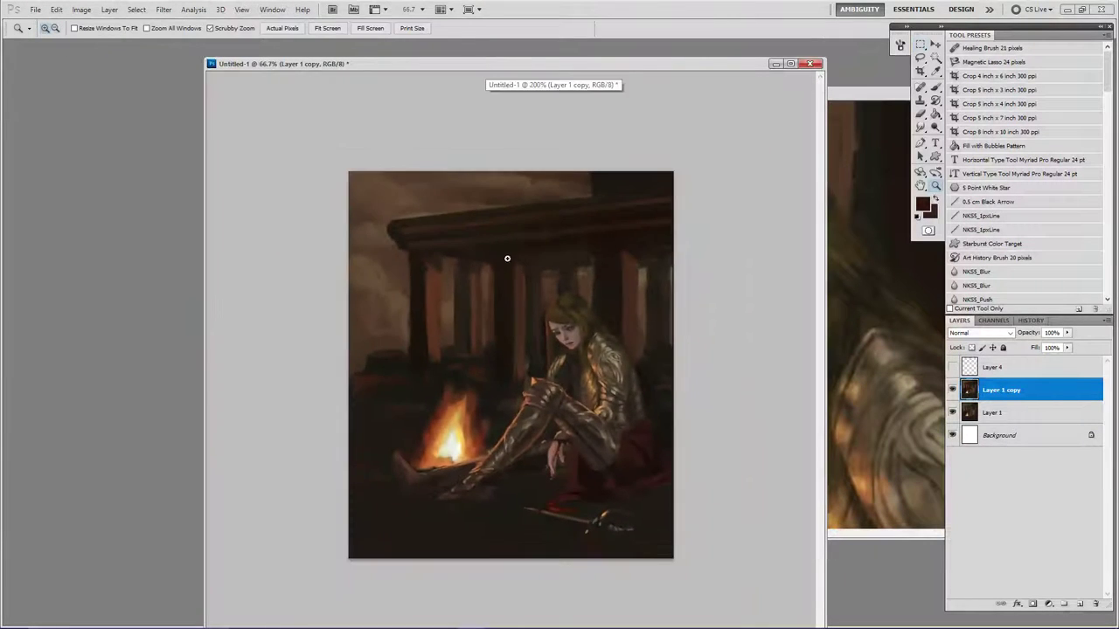
pyautogui.click(456, 256)
pyautogui.moveTo(537, 67); pyautogui.dragTo(241, 63)
pyautogui.moveTo(775, 94); pyautogui.dragTo(650, 68)
pyautogui.click(587, 306)
pyautogui.keyDown('alt'); pyautogui.click(645, 344); pyautogui.keyUp('alt')
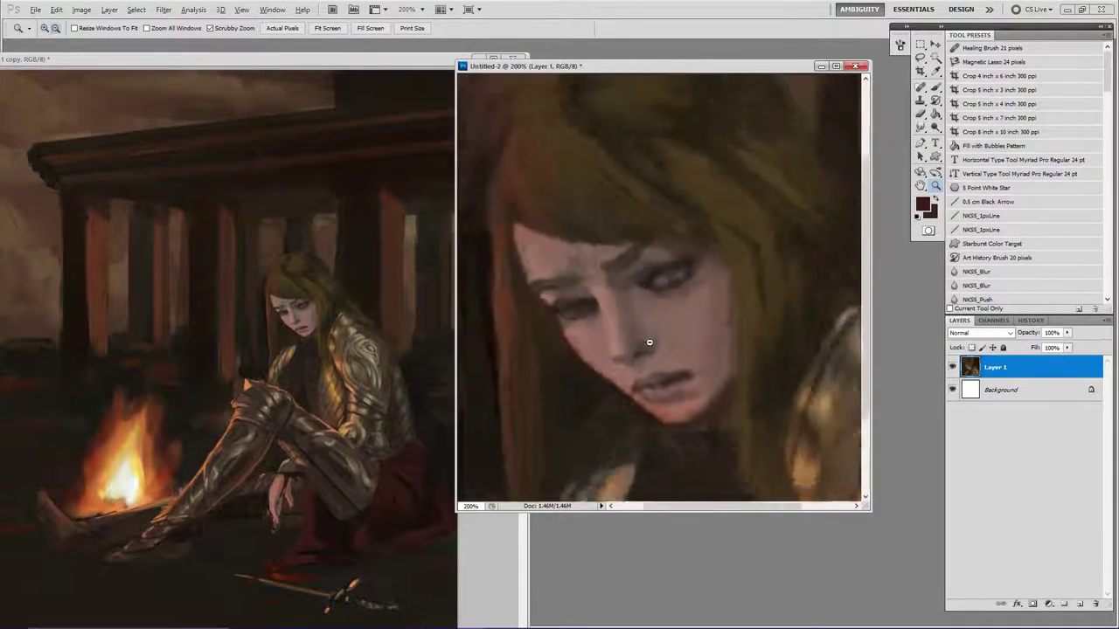
# Mark reference spots in white beside the nose and under the chin on a new layer, and delete that layer.
pyautogui.click(1081, 604)
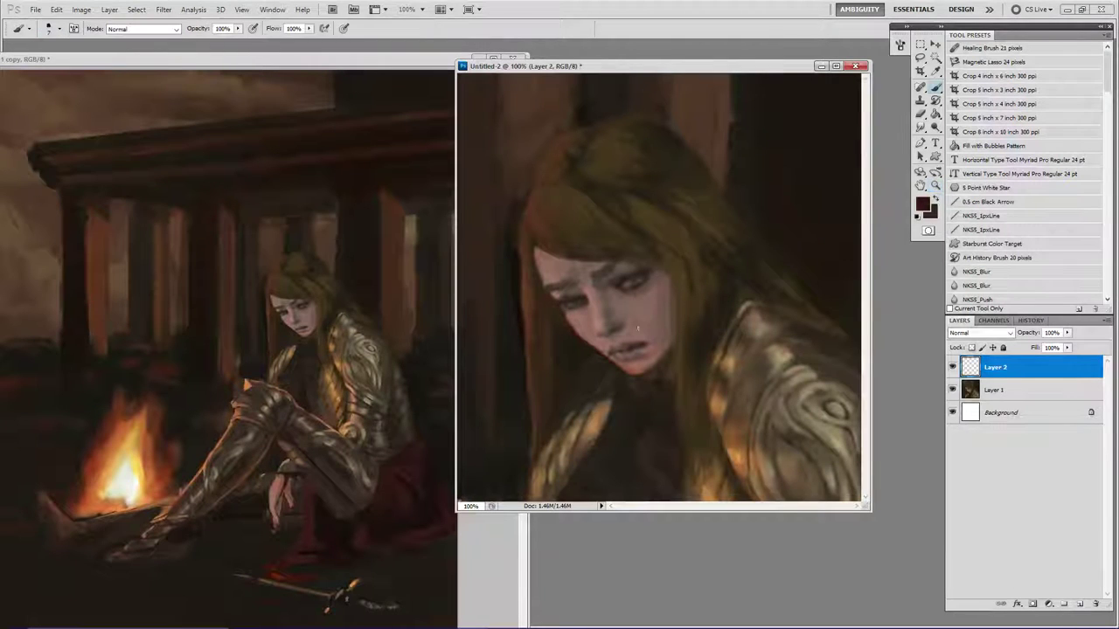
pyautogui.press('b')
pyautogui.press('d')
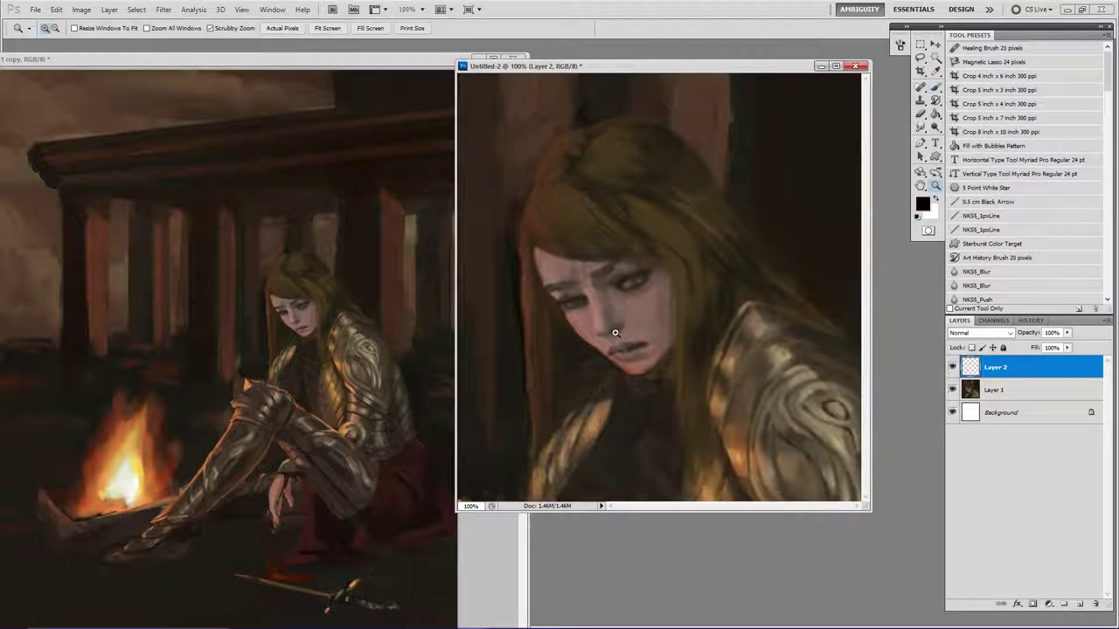
pyautogui.press('x')
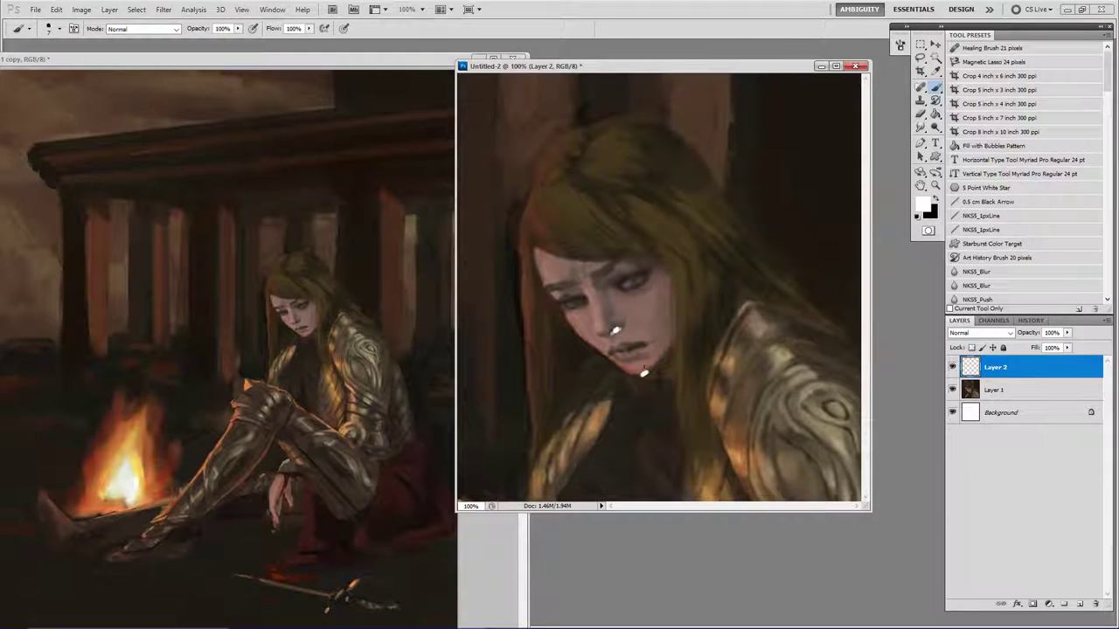
pyautogui.keyDown('shift'); pyautogui.click(616, 330); pyautogui.keyUp('shift')
pyautogui.moveTo(642, 379); pyautogui.dragTo(583, 292)
pyautogui.hotkey('ctrl', 'z')
pyautogui.press('Delete')
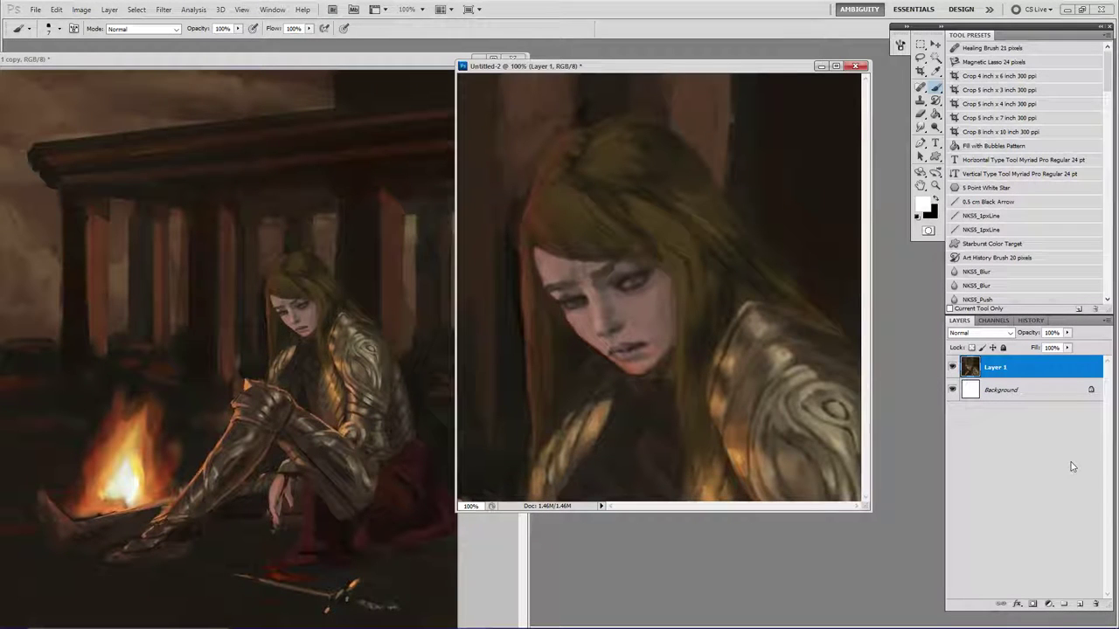
# On a new layer above the head crop, paint sampled skin tones over the forehead and chin to even out the lighting.
pyautogui.click(1080, 603)
pyautogui.press('z')
pyautogui.click(595, 303)
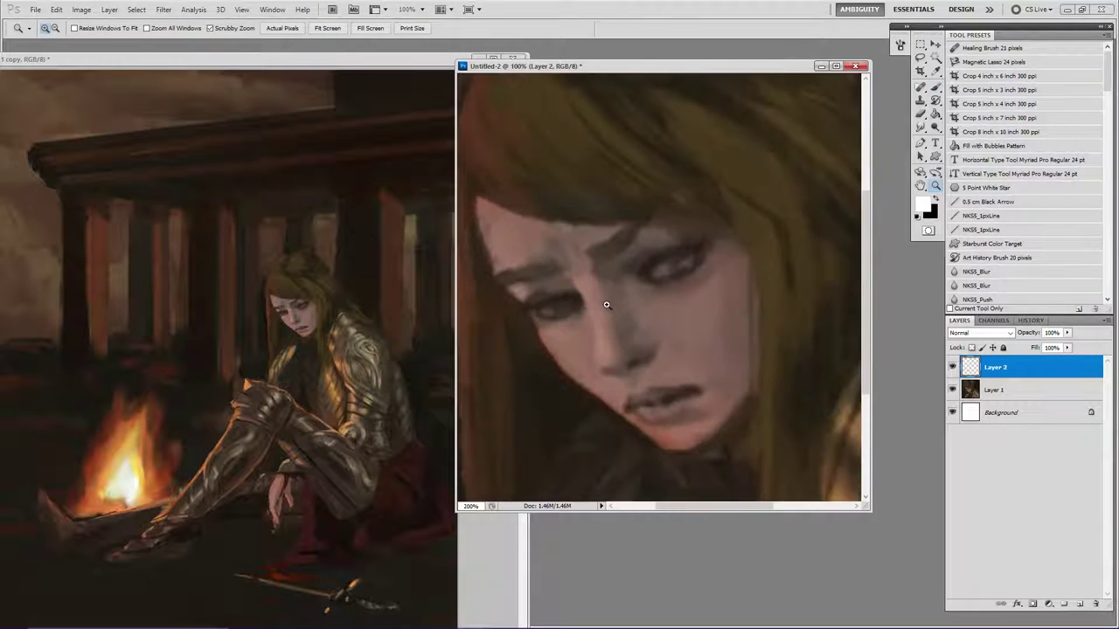
pyautogui.press('b')
pyautogui.keyDown('alt'); pyautogui.click(680, 315); pyautogui.keyUp('alt')
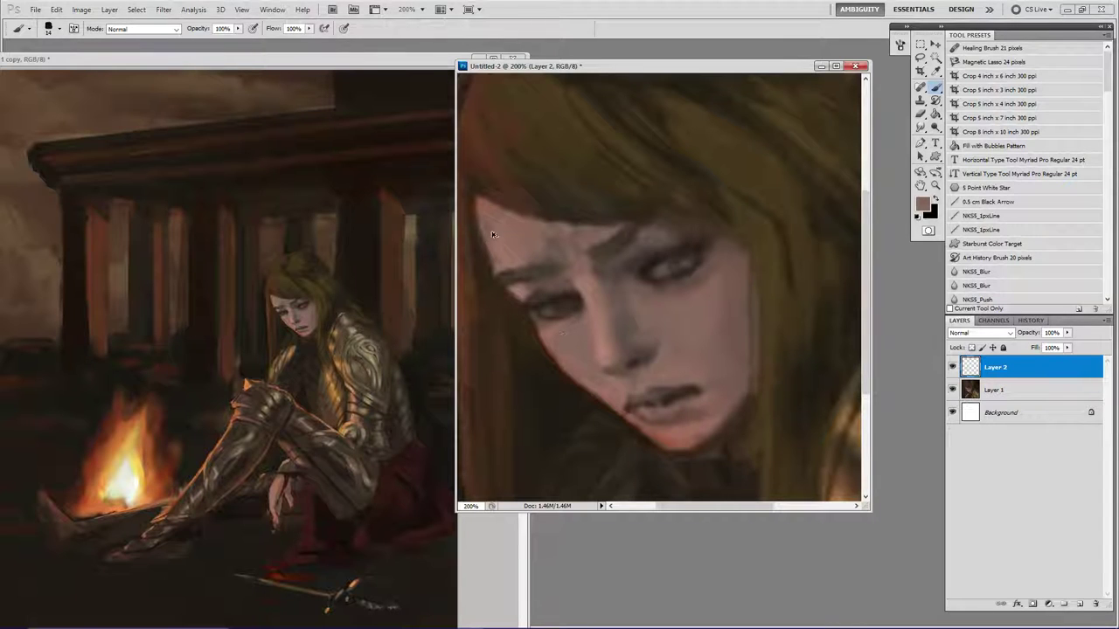
pyautogui.keyDown('alt'); pyautogui.click(653, 311); pyautogui.keyUp('alt')
pyautogui.moveTo(500, 218)
pyautogui.mouseDown()
pyautogui.moveTo(508, 245)
pyautogui.moveTo(499, 234)
pyautogui.moveTo(542, 250)
pyautogui.moveTo(606, 231)
pyautogui.mouseUp()
pyautogui.press('[')
pyautogui.press('[')
pyautogui.press('[')
pyautogui.moveTo(685, 432)
pyautogui.mouseDown()
pyautogui.moveTo(663, 432)
pyautogui.moveTo(709, 416)
pyautogui.mouseUp()
pyautogui.press('k')
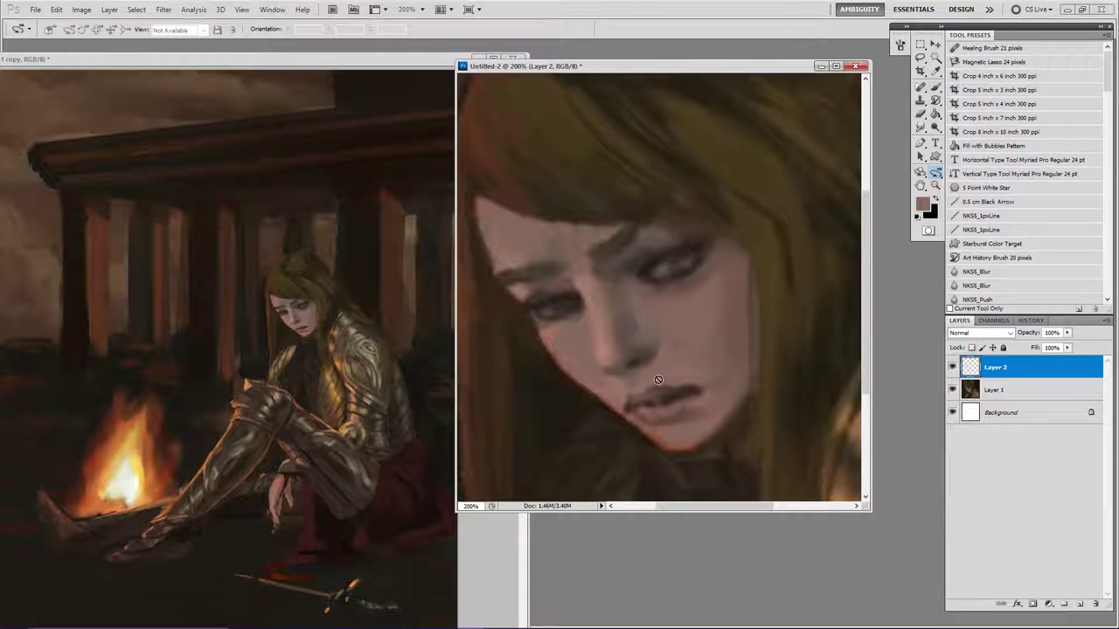
# Add another new layer and paint white reference marks around the chin and lips.
pyautogui.click(1080, 604)
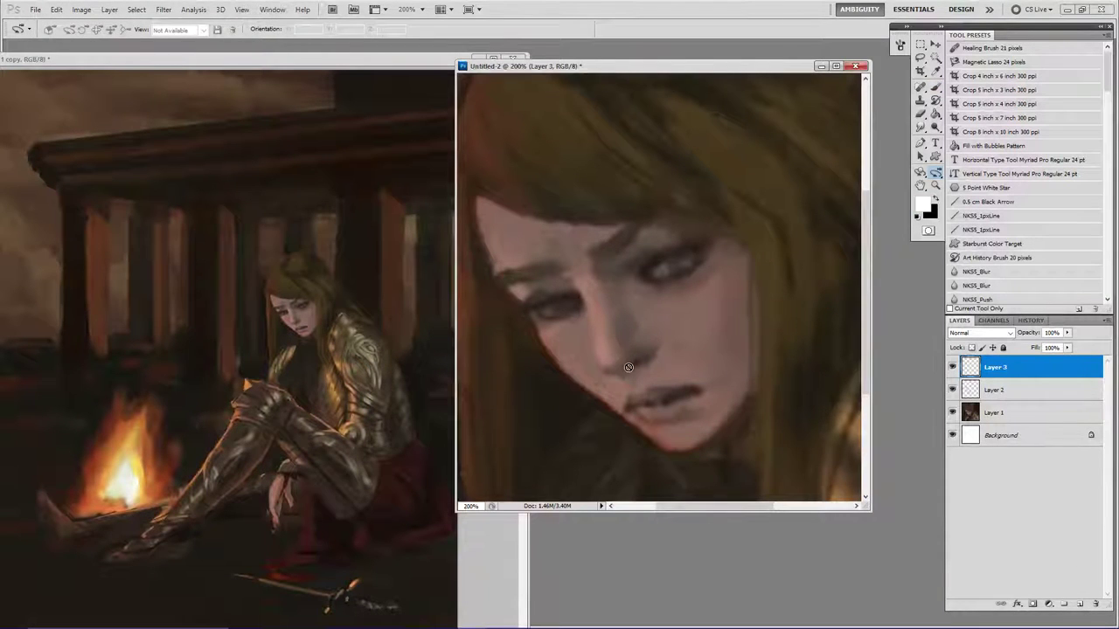
pyautogui.press('b')
pyautogui.moveTo(664, 427); pyautogui.dragTo(665, 418)
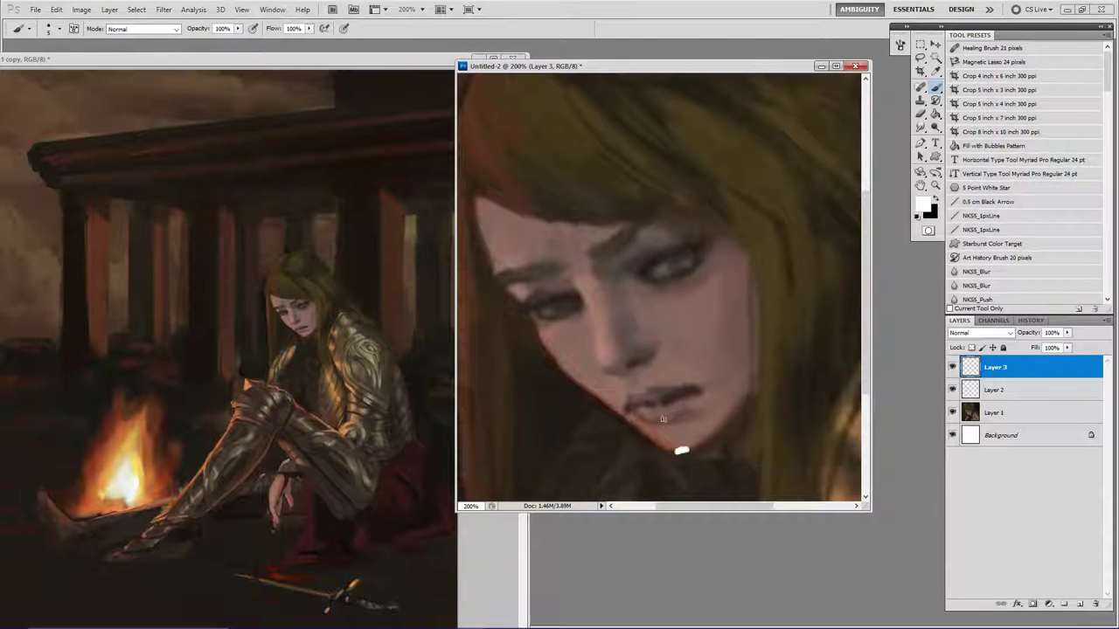
pyautogui.moveTo(682, 457); pyautogui.dragTo(665, 429)
# Merge Layer 2 into Layer 1, copy the lassoed mouth area to a new layer, and shift it slightly toward the far cheek.
pyautogui.click(972, 392)
pyautogui.press('l')
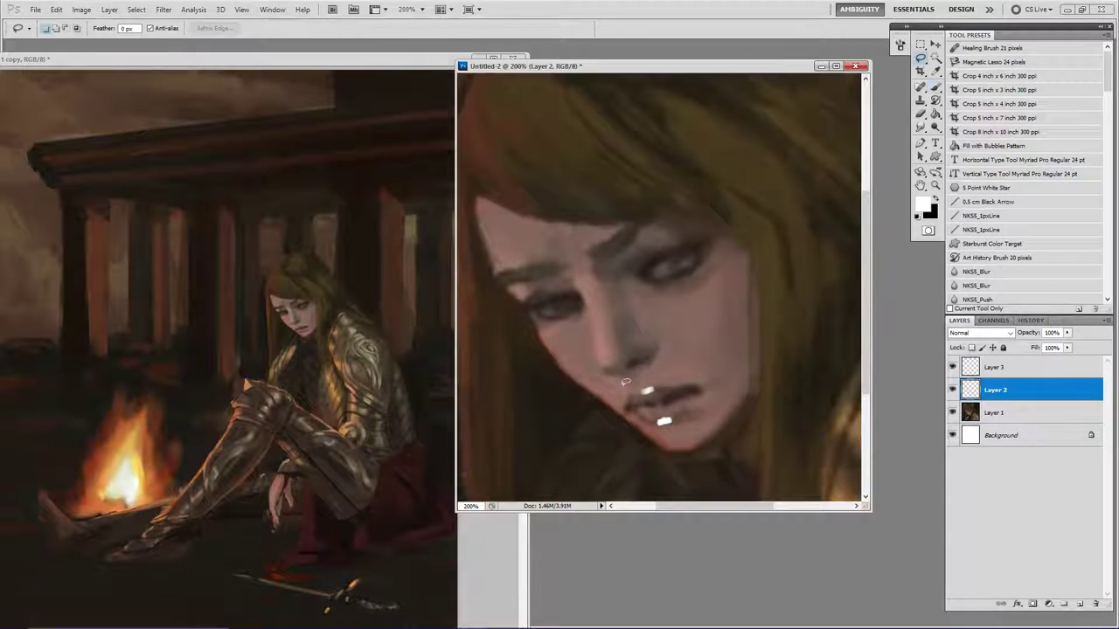
pyautogui.click(994, 411)
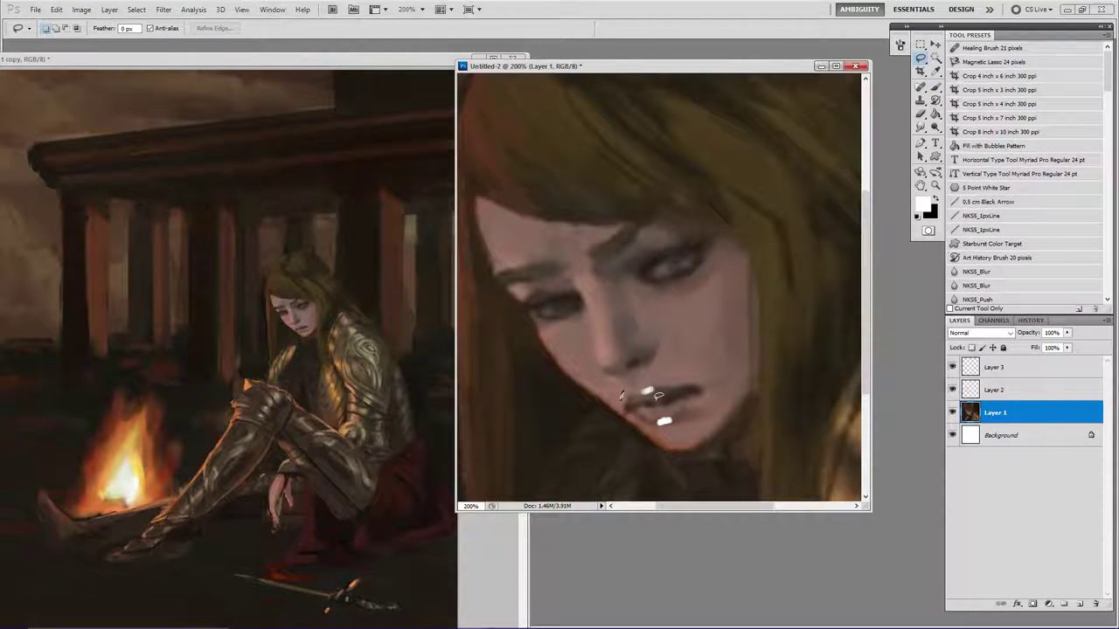
pyautogui.keyDown('ctrl'); pyautogui.click(978, 392); pyautogui.keyUp('ctrl')
pyautogui.click(981, 392)
pyautogui.hotkey('ctrl', 'e')
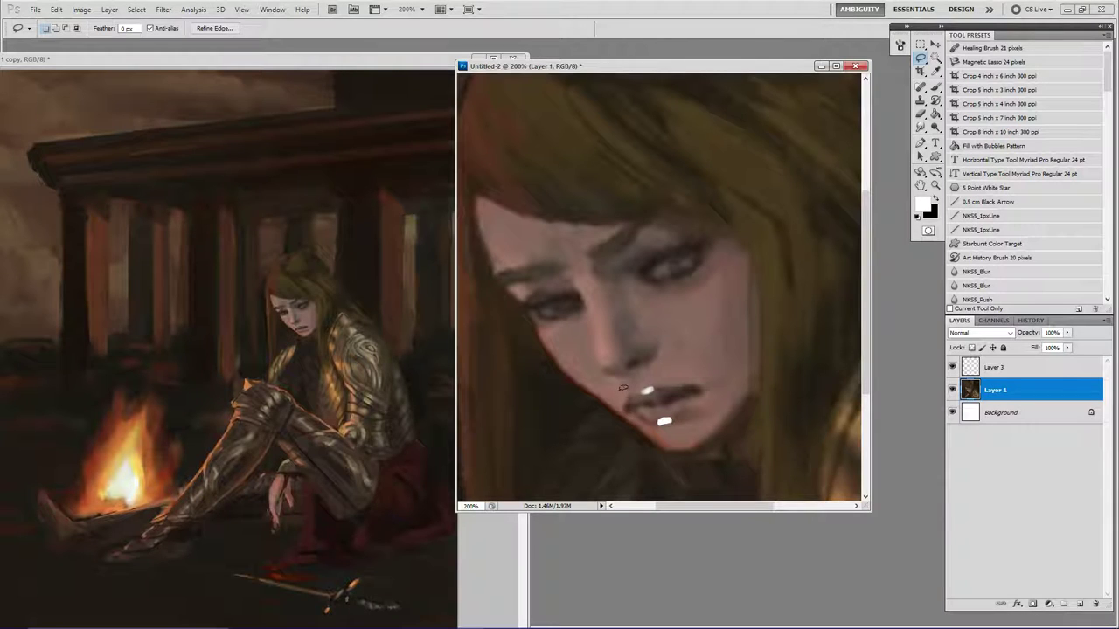
pyautogui.moveTo(657, 430)
pyautogui.mouseDown()
pyautogui.moveTo(719, 401)
pyautogui.moveTo(652, 376)
pyautogui.moveTo(622, 401)
pyautogui.mouseUp()
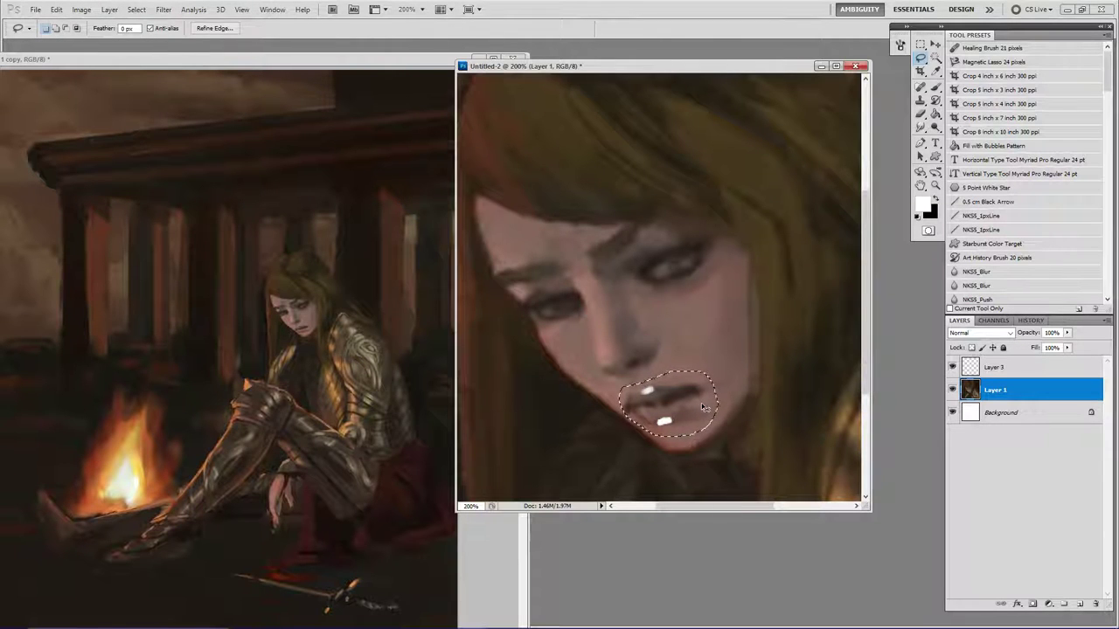
pyautogui.hotkey('ctrl', 'j')
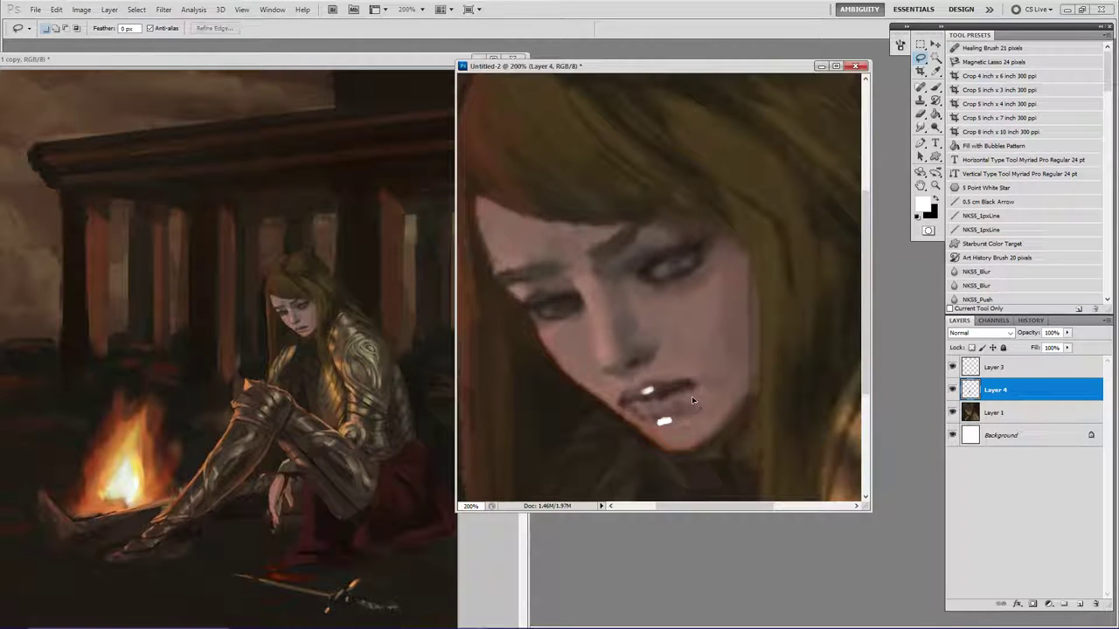
# Erase the white marks around the lips on Layer 3 and repaint marks at the chin and below the lower lip.
pyautogui.click(972, 373)
pyautogui.press('e')
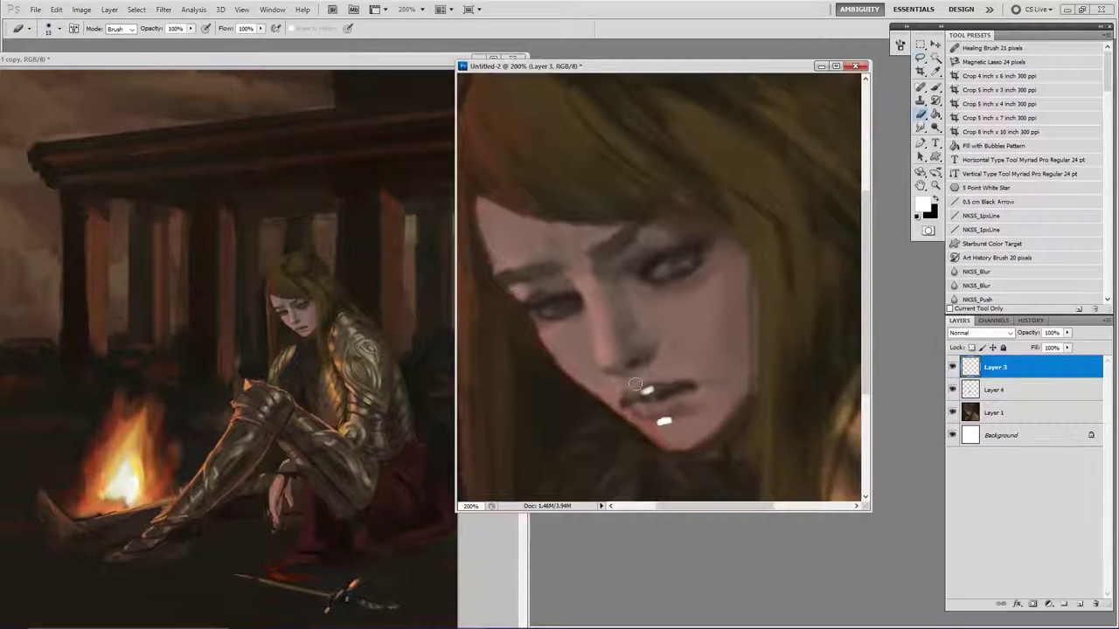
pyautogui.press(']')
pyautogui.press(']')
pyautogui.press(']')
pyautogui.moveTo(649, 385); pyautogui.dragTo(653, 404)
pyautogui.press('b')
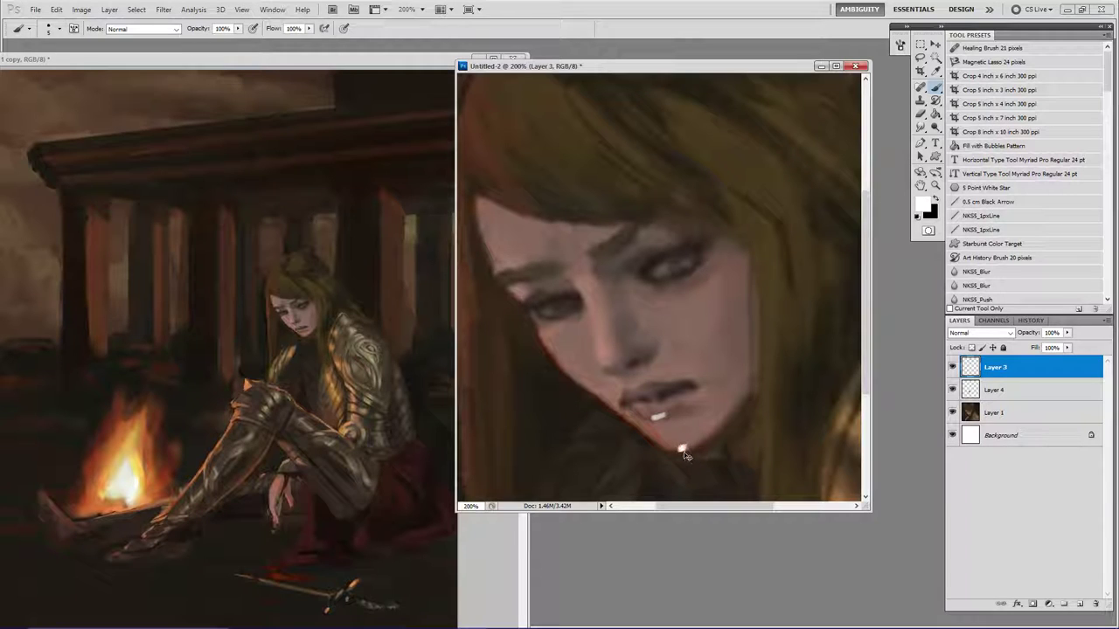
pyautogui.moveTo(685, 452); pyautogui.dragTo(659, 413)
# Draw a white guide line from the base of the nose to the chin, with crossbars at both ends and the middle.
pyautogui.moveTo(645, 364)
pyautogui.mouseDown()
pyautogui.moveTo(658, 355)
pyautogui.moveTo(634, 368)
pyautogui.moveTo(661, 355)
pyautogui.mouseUp()
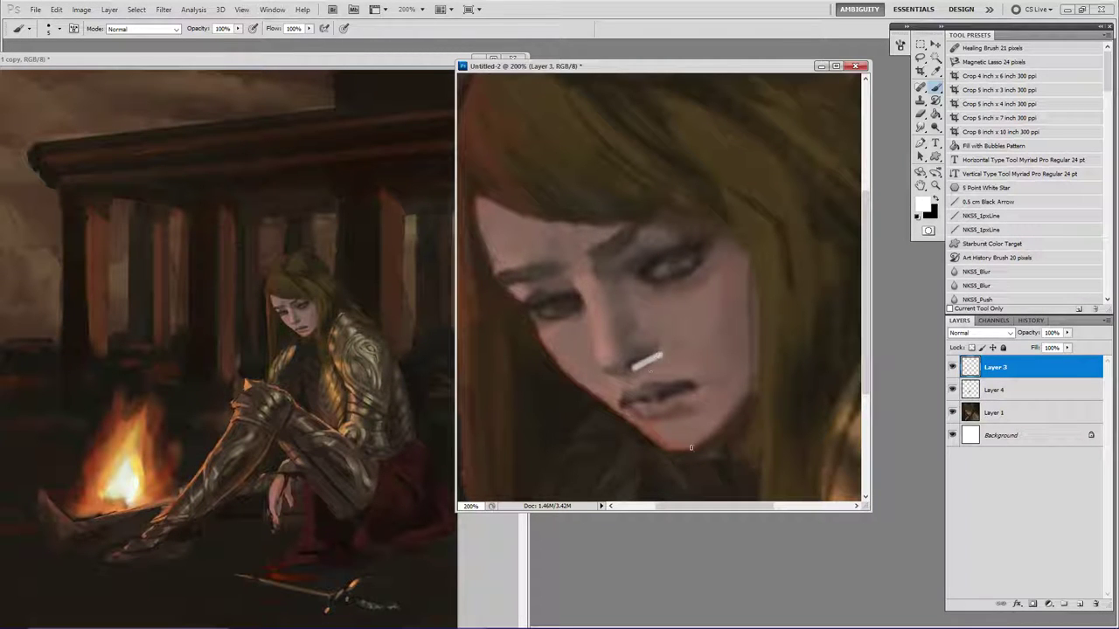
pyautogui.moveTo(690, 447); pyautogui.dragTo(683, 448)
pyautogui.moveTo(652, 364); pyautogui.dragTo(681, 449)
pyautogui.moveTo(681, 449); pyautogui.dragTo(648, 367)
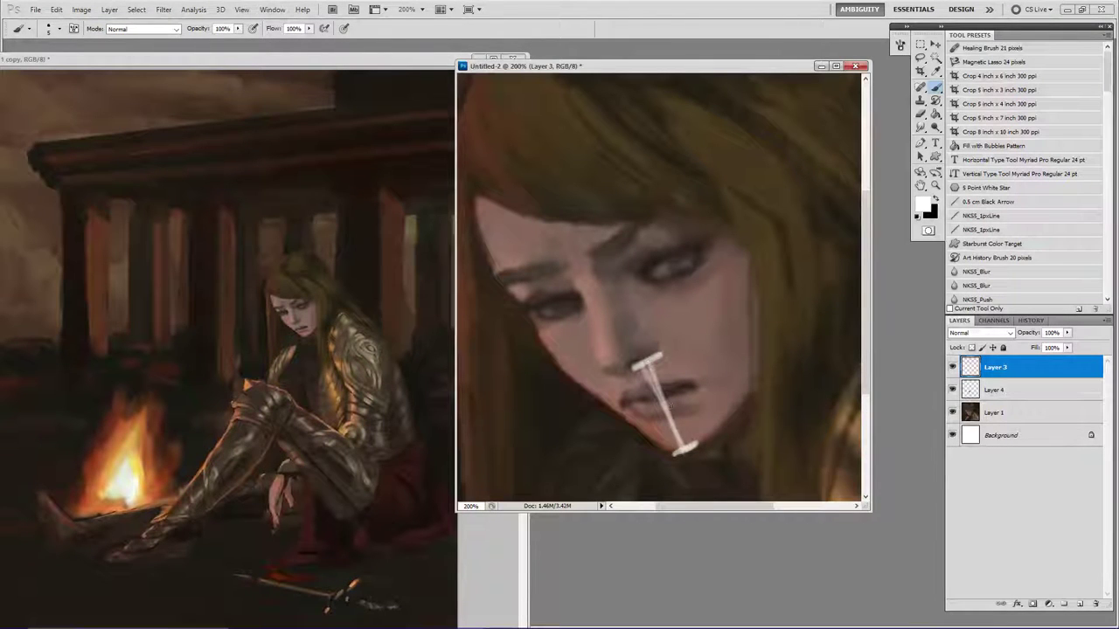
pyautogui.moveTo(654, 411); pyautogui.dragTo(682, 402)
pyautogui.hotkey('ctrl', 'z')
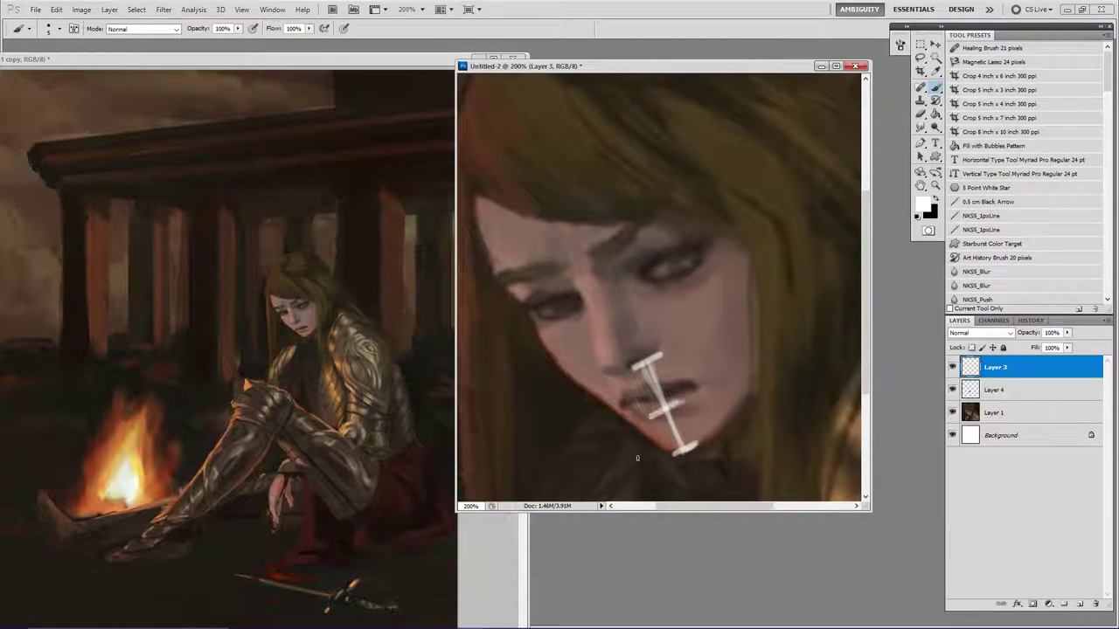
# Rotate the mouth on Layer 4 about 7 degrees counterclockwise to align it with the tilt of the face.
pyautogui.click(977, 391)
pyautogui.press('l')
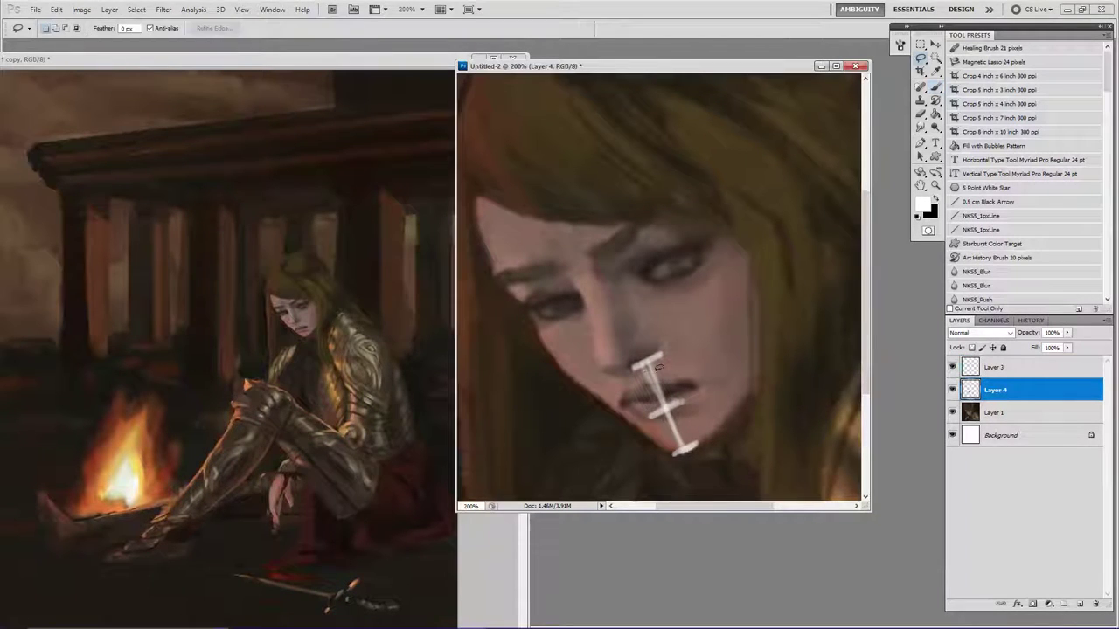
pyautogui.moveTo(618, 405); pyautogui.dragTo(632, 416)
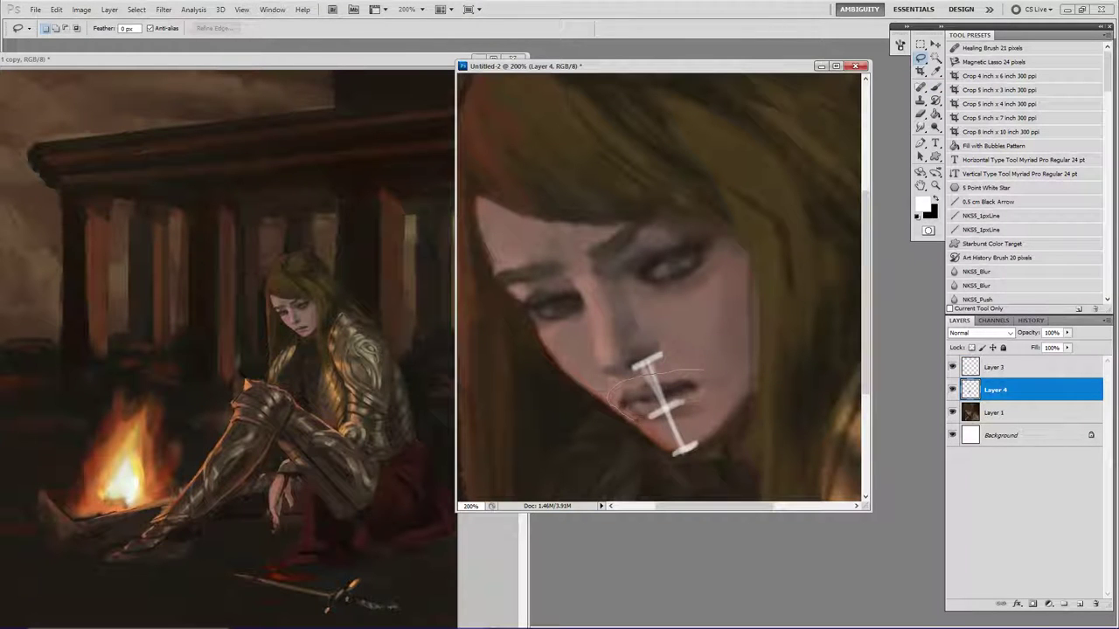
pyautogui.moveTo(719, 400); pyautogui.dragTo(725, 374)
pyautogui.hotkey('ctrl', 'd')
pyautogui.click(953, 392)
pyautogui.click(953, 392)
pyautogui.hotkey('ctrl', 't')
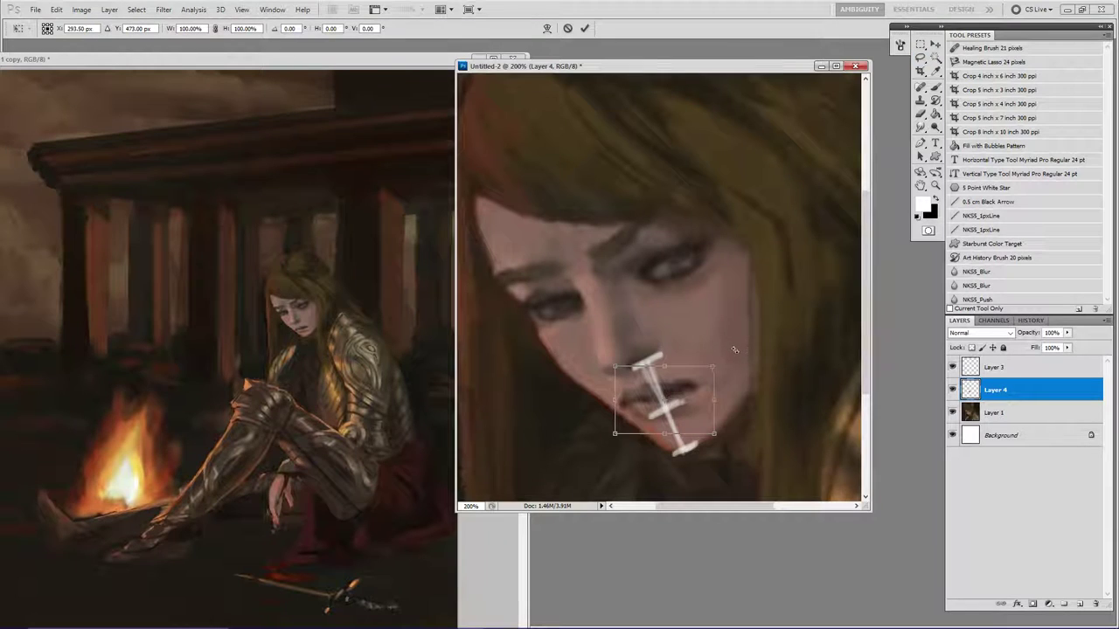
pyautogui.moveTo(734, 350); pyautogui.dragTo(726, 340)
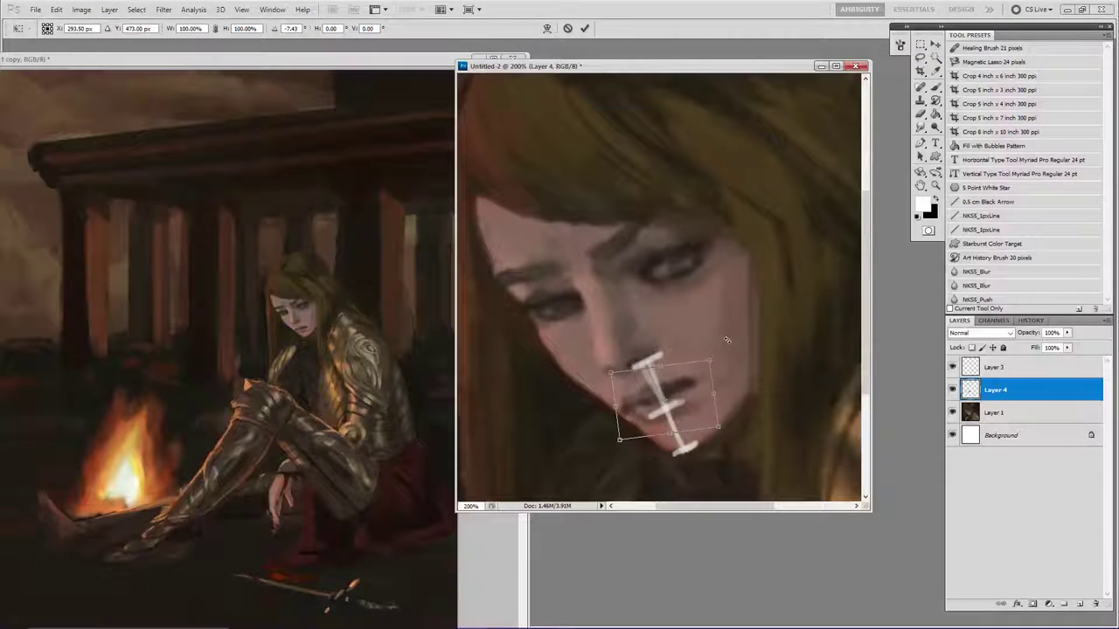
pyautogui.press('Return')
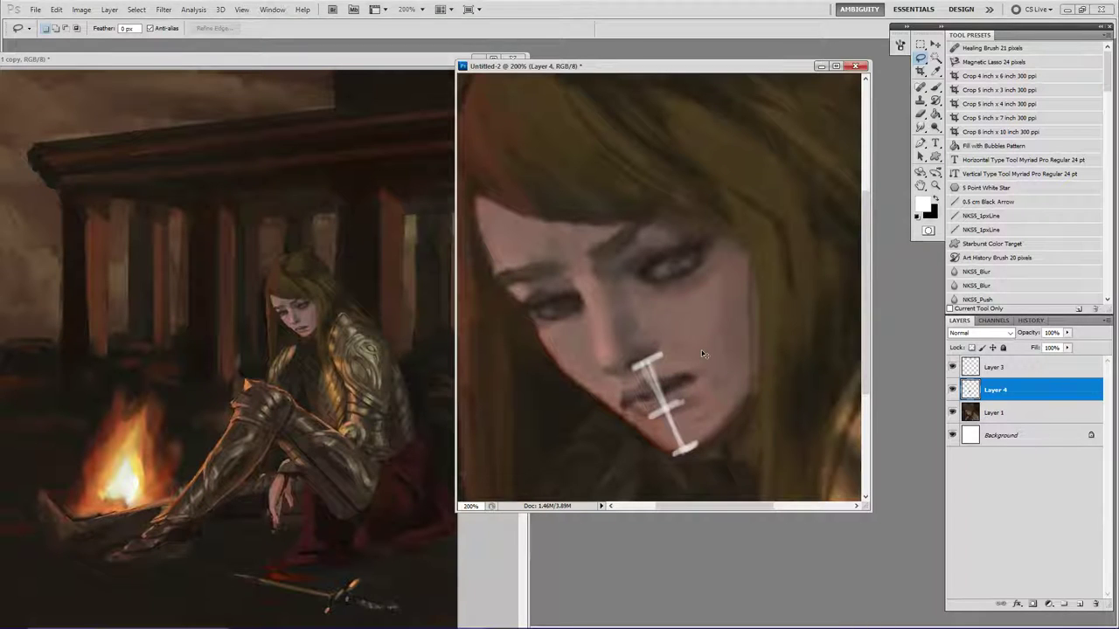
pyautogui.hotkey('ctrl', 'z')
# Blend the skin around the mouth with sampled tones, hide the guide marks on Layer 3, and compare Layer 4 hidden and shown.
pyautogui.press('b')
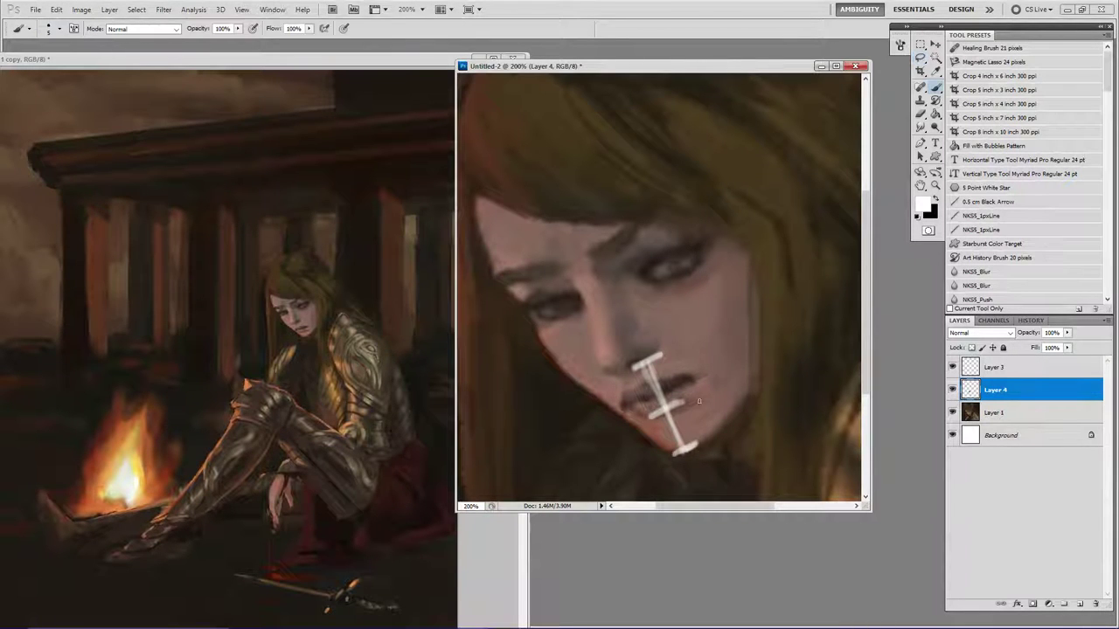
pyautogui.keyDown('alt'); pyautogui.click(700, 407); pyautogui.keyUp('alt')
pyautogui.keyDown('alt'); pyautogui.click(703, 363); pyautogui.keyUp('alt')
pyautogui.click(953, 369)
pyautogui.click(953, 390)
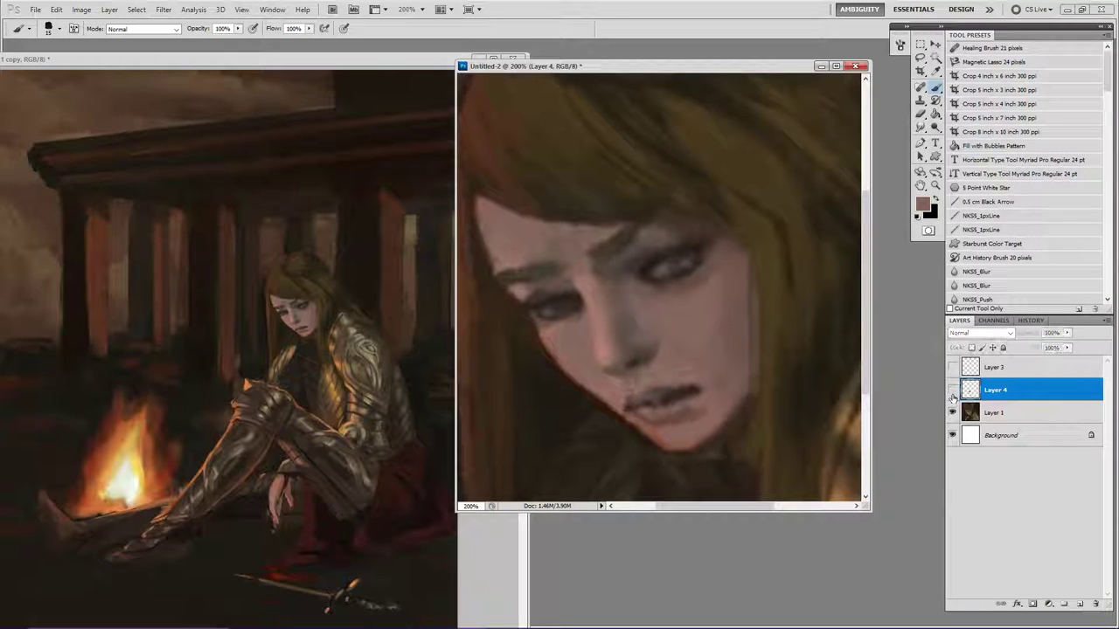
pyautogui.click(952, 390)
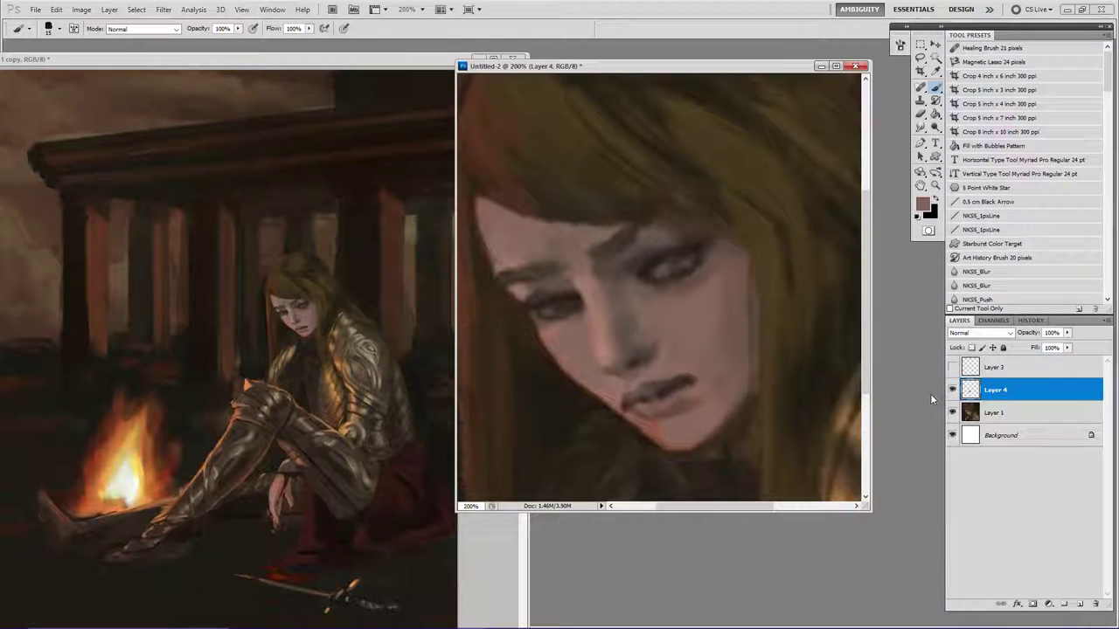
# Blend the skin below the lower lip and along the chin on Layer 4 with tones sampled from the face.
pyautogui.moveTo(664, 392)
pyautogui.mouseDown()
pyautogui.moveTo(640, 412)
pyautogui.moveTo(645, 434)
pyautogui.mouseUp()
pyautogui.keyDown('alt'); pyautogui.click(668, 427); pyautogui.keyUp('alt')
pyautogui.press('[')
pyautogui.press('[')
pyautogui.press(']')
pyautogui.keyDown('alt'); pyautogui.click(653, 430); pyautogui.keyUp('alt')
pyautogui.keyDown('alt'); pyautogui.click(676, 434); pyautogui.keyUp('alt')
pyautogui.press('[')
pyautogui.press('[')
pyautogui.press('[')
pyautogui.press('[')
pyautogui.press('[')
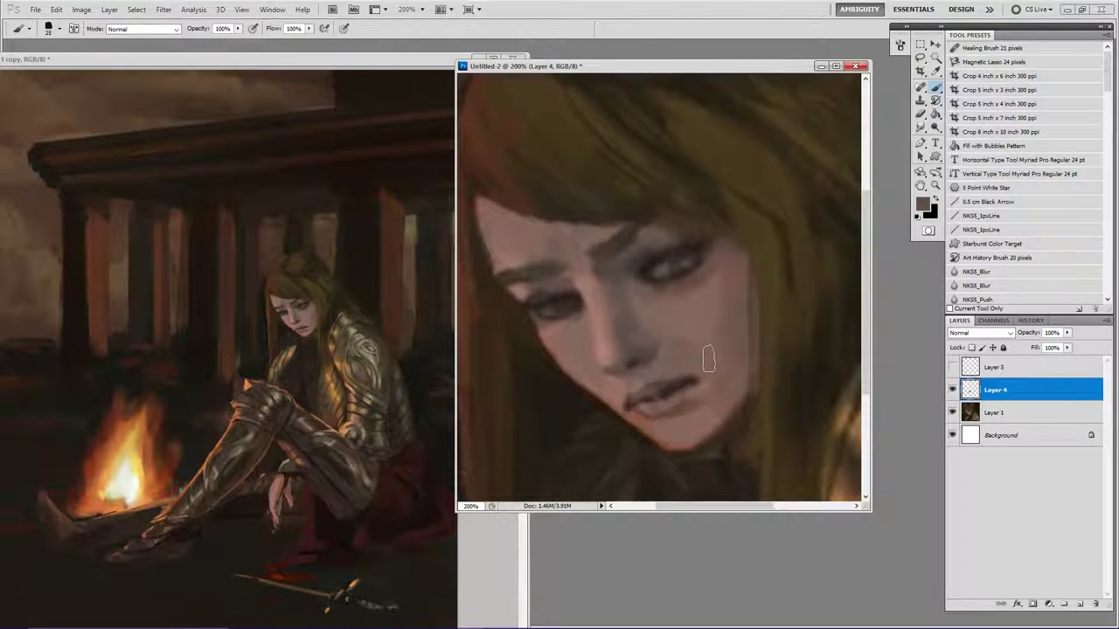
# Smooth the figure's left cheek on Layer 4 with a sampled skin tone, varying the brush size to fit the area.
pyautogui.keyDown('alt'); pyautogui.moveTo(678, 320); pyautogui.dragTo(703, 321); pyautogui.keyUp('alt')
pyautogui.press('[')
pyautogui.press('[')
pyautogui.press('[')
pyautogui.press(']')
pyautogui.press(']')
pyautogui.press(']')
pyautogui.press(']')
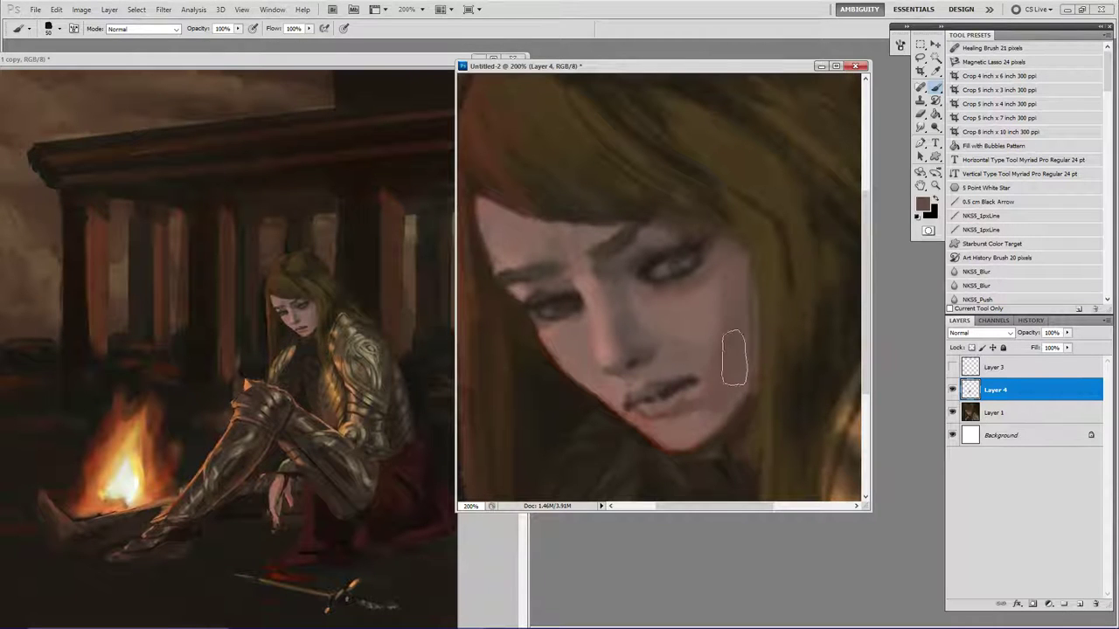
pyautogui.press('[')
pyautogui.press('[')
pyautogui.press('[')
# Soften the skin under the figure's left eye and beside the nose with a smaller brush and sampled tones.
pyautogui.moveTo(697, 285); pyautogui.dragTo(714, 285)
pyautogui.press('[')
pyautogui.press('[')
pyautogui.press('[')
pyautogui.moveTo(653, 324); pyautogui.dragTo(649, 312)
pyautogui.keyDown('alt'); pyautogui.click(621, 310); pyautogui.keyUp('alt')
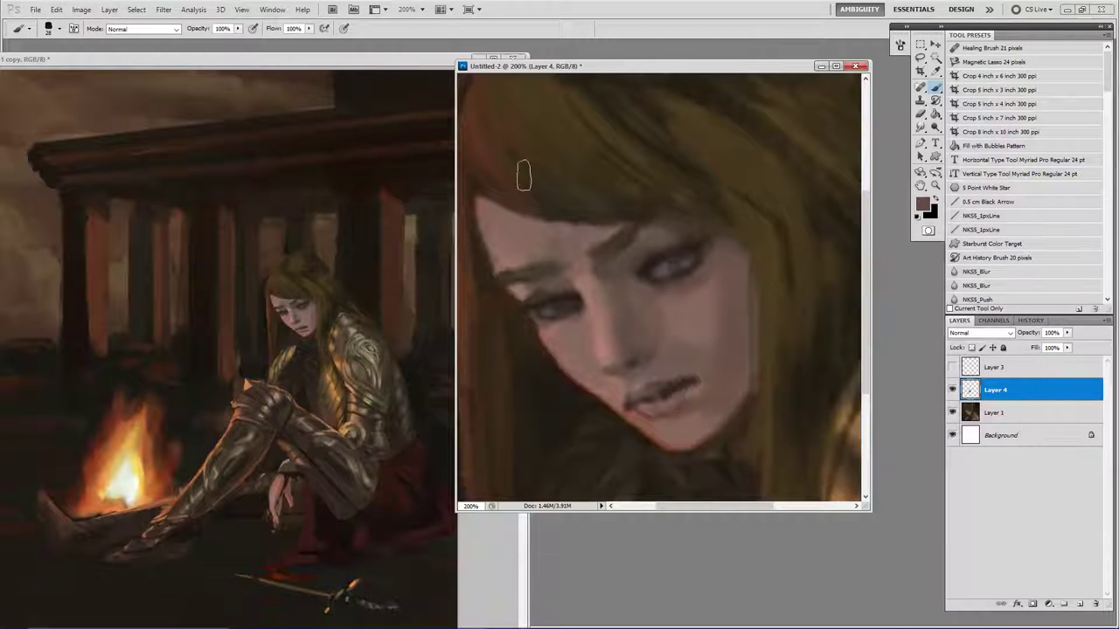
pyautogui.press('[')
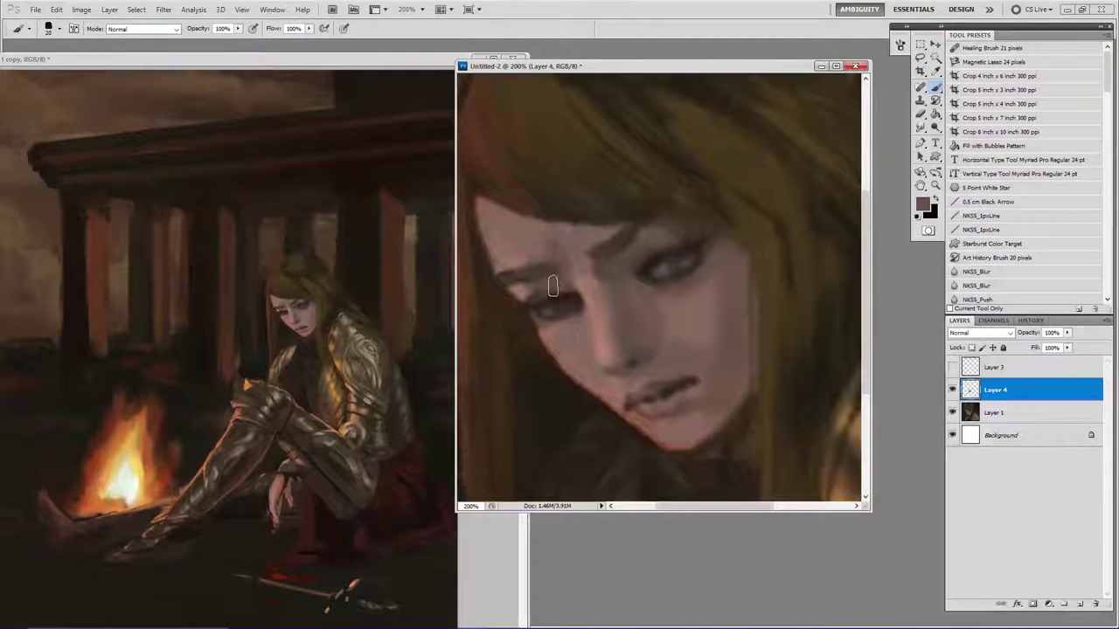
# Try a lighter, pinker skin tone along the firelit edge of the forehead, and undo the strokes.
pyautogui.keyDown('alt'); pyautogui.click(583, 349); pyautogui.keyUp('alt')
pyautogui.click(922, 203)
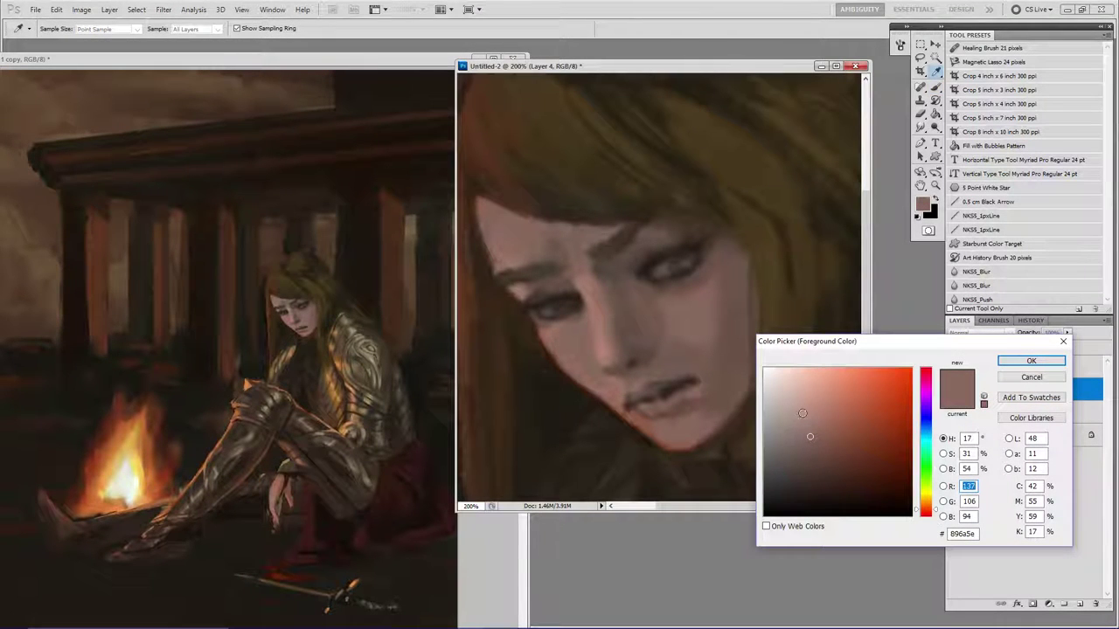
pyautogui.click(803, 411)
pyautogui.moveTo(936, 512); pyautogui.dragTo(939, 516)
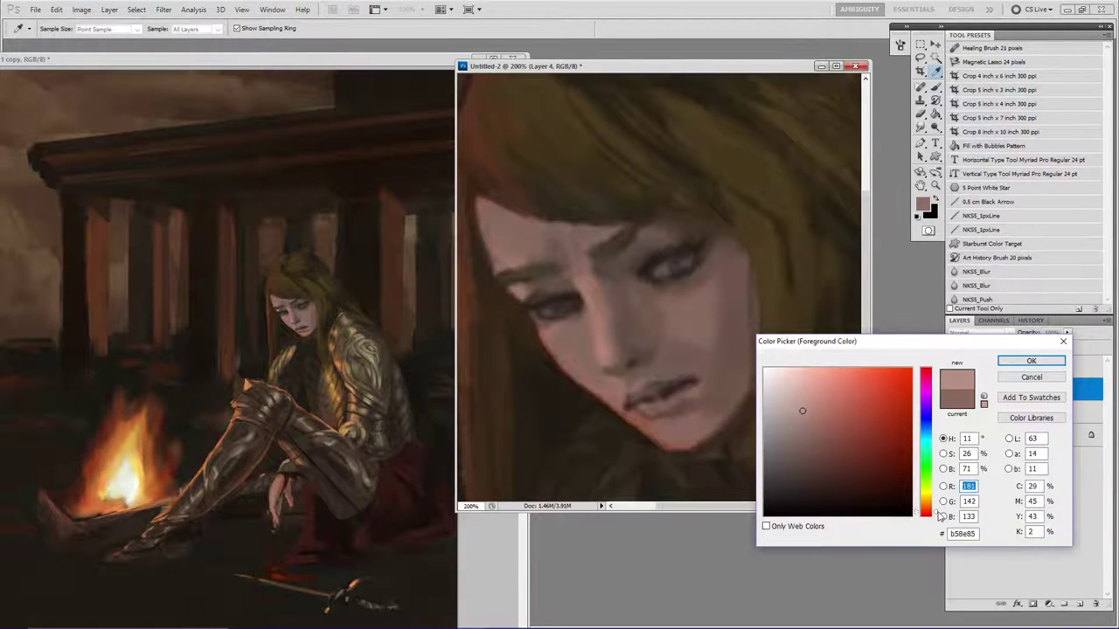
pyautogui.click(1032, 361)
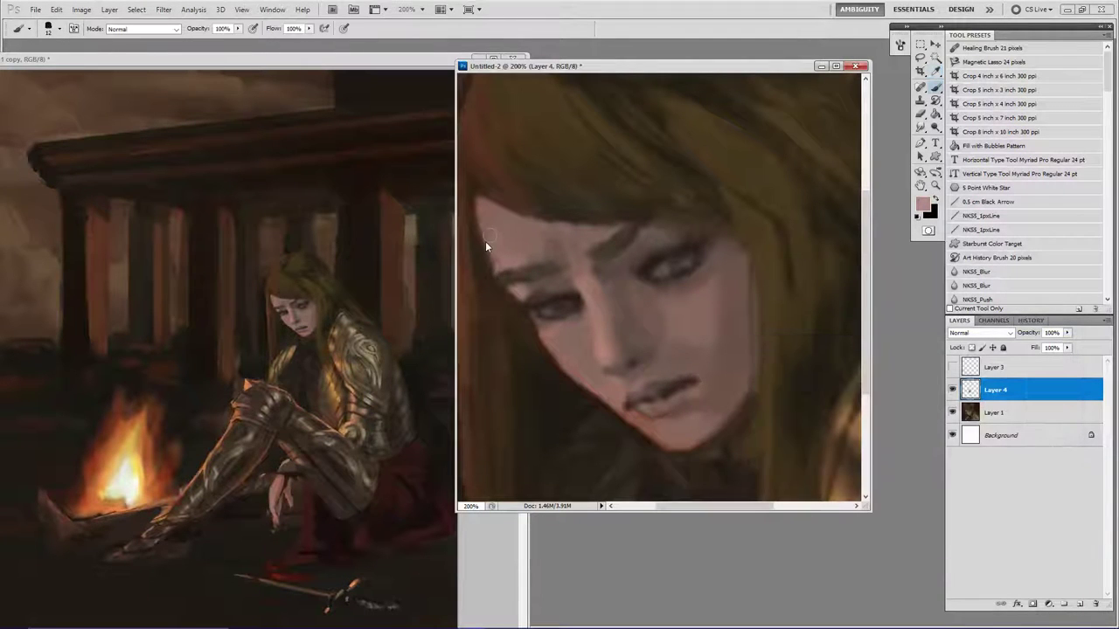
pyautogui.moveTo(479, 204); pyautogui.dragTo(501, 253)
pyautogui.hotkey('ctrl', 'alt', 'z')
pyautogui.hotkey('ctrl', 'alt', 'z')
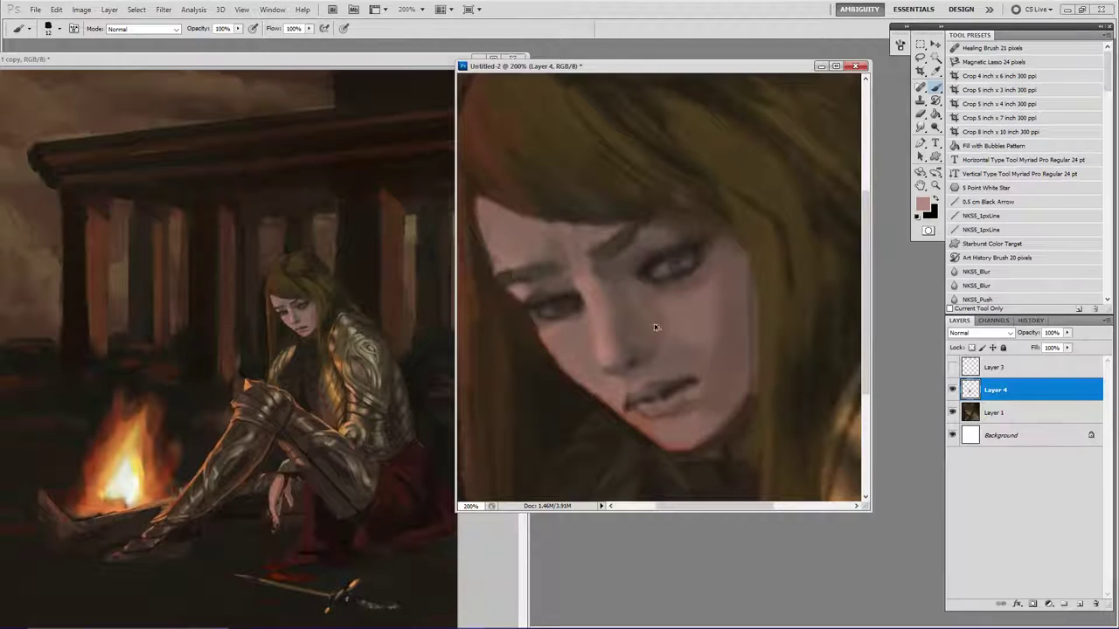
# Set the brush colour to warm brown #9a6b55 and paint firelight along the forehead edge and the lower cheek contour.
pyautogui.keyDown('alt'); pyautogui.click(726, 337); pyautogui.keyUp('alt')
pyautogui.click(923, 204)
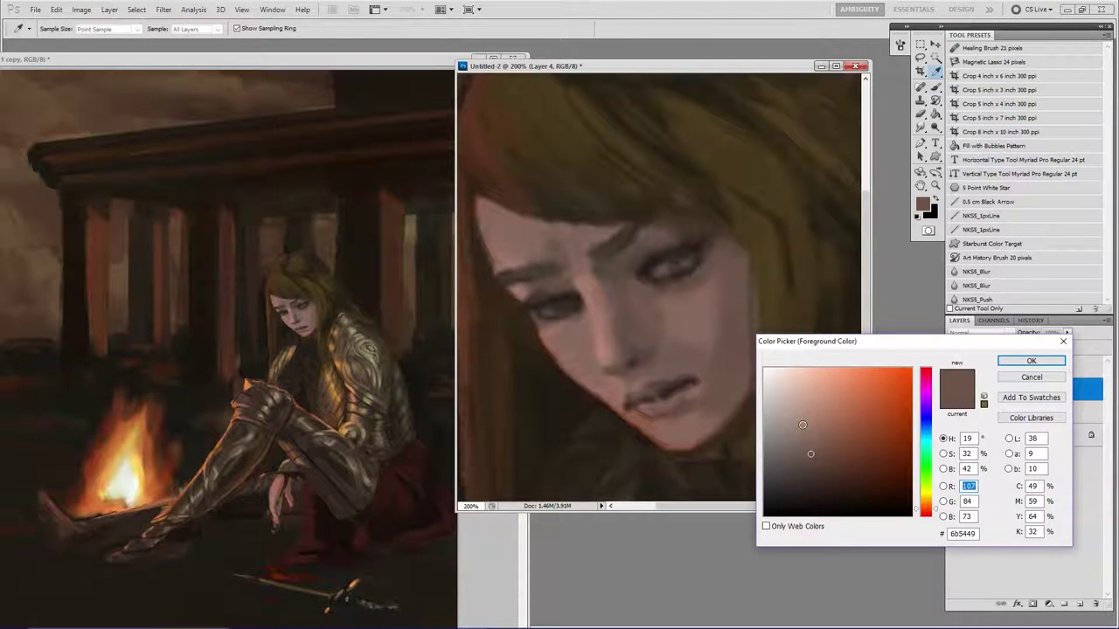
pyautogui.click(802, 425)
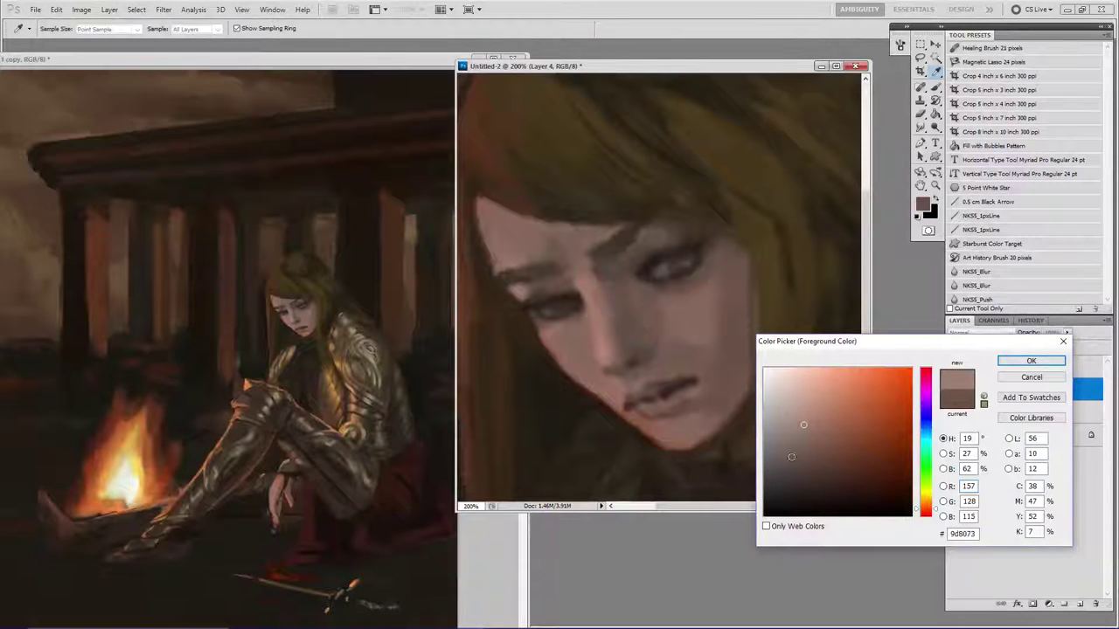
pyautogui.moveTo(809, 427); pyautogui.dragTo(830, 427)
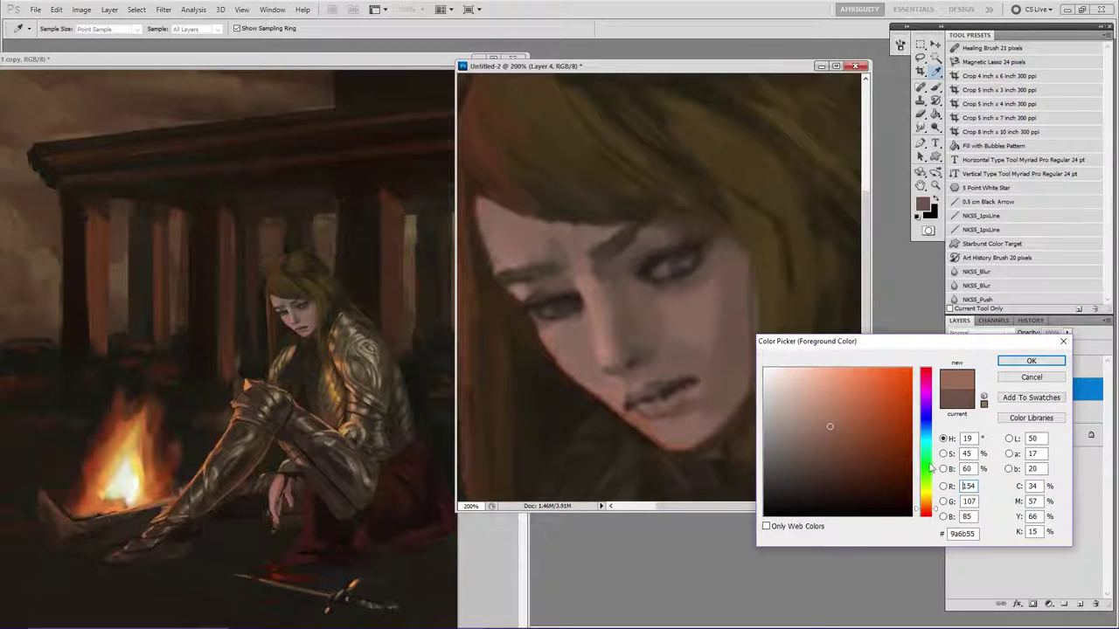
pyautogui.press('Return')
pyautogui.press('b')
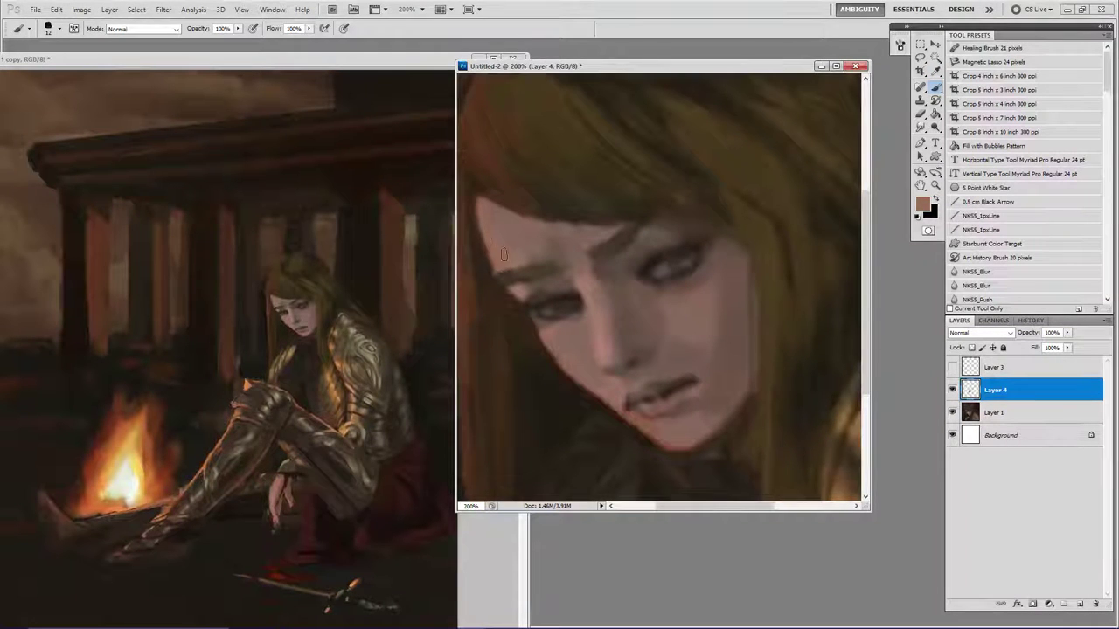
pyautogui.moveTo(483, 210); pyautogui.dragTo(494, 246)
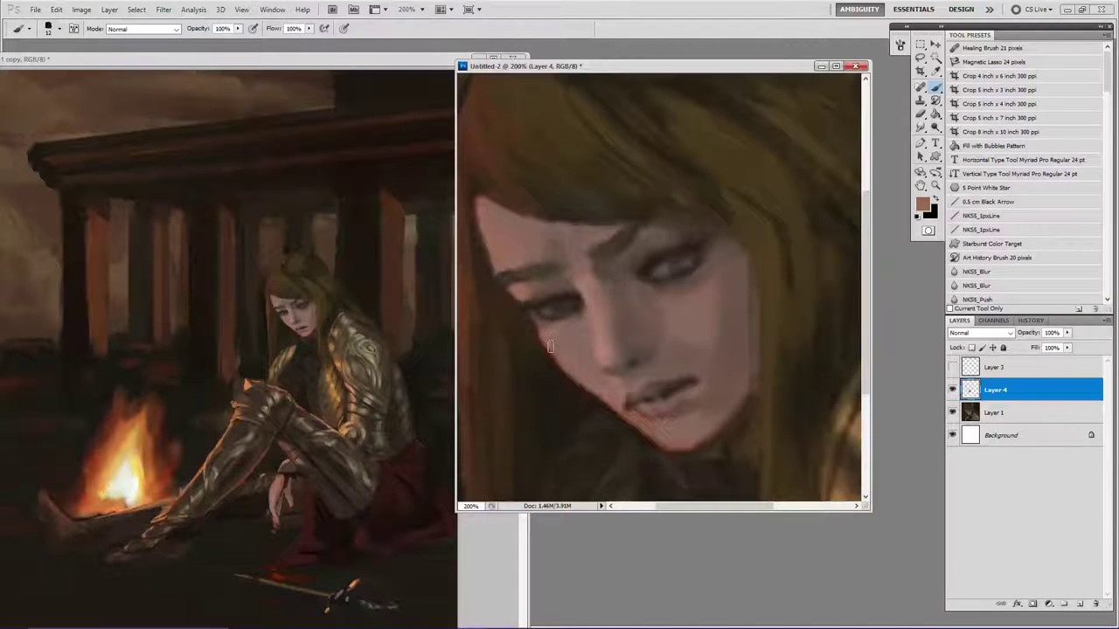
pyautogui.moveTo(582, 381); pyautogui.dragTo(610, 404)
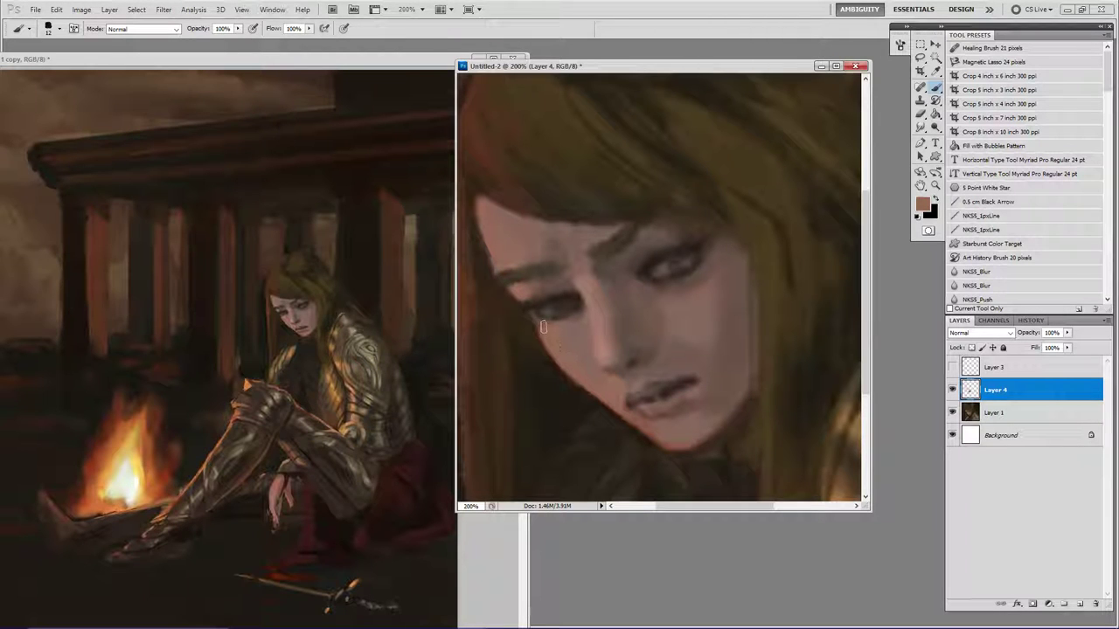
# Warm the bridge and firelit side of the nose with reddish skin tones sampled from the face.
pyautogui.moveTo(587, 294); pyautogui.dragTo(602, 357)
pyautogui.click(922, 205)
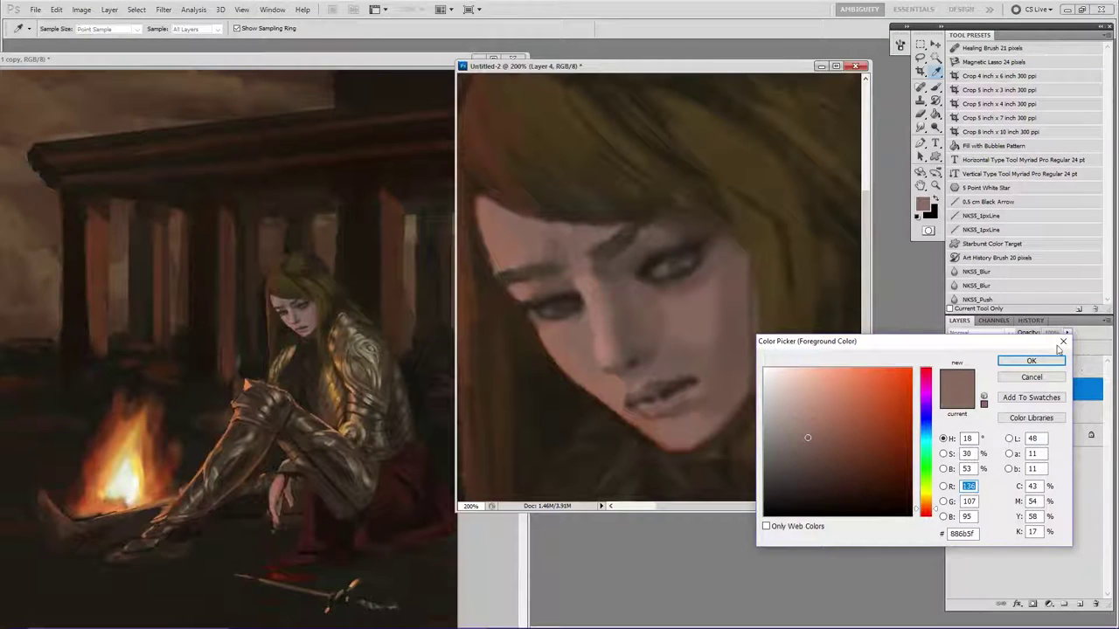
pyautogui.click(1033, 359)
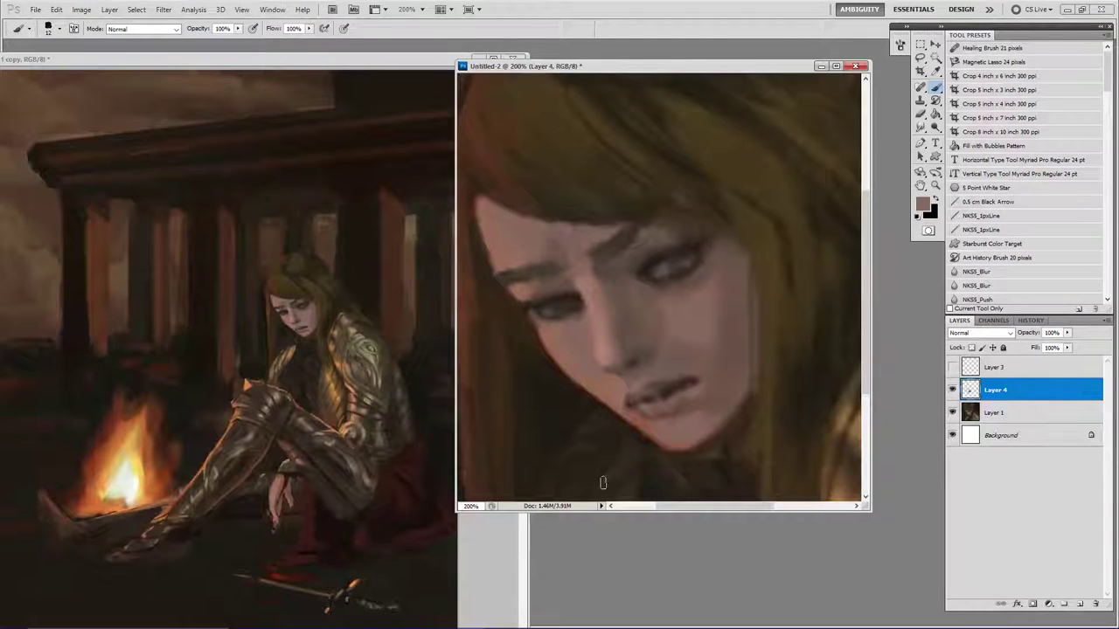
pyautogui.keyDown('alt'); pyautogui.click(612, 396); pyautogui.keyUp('alt')
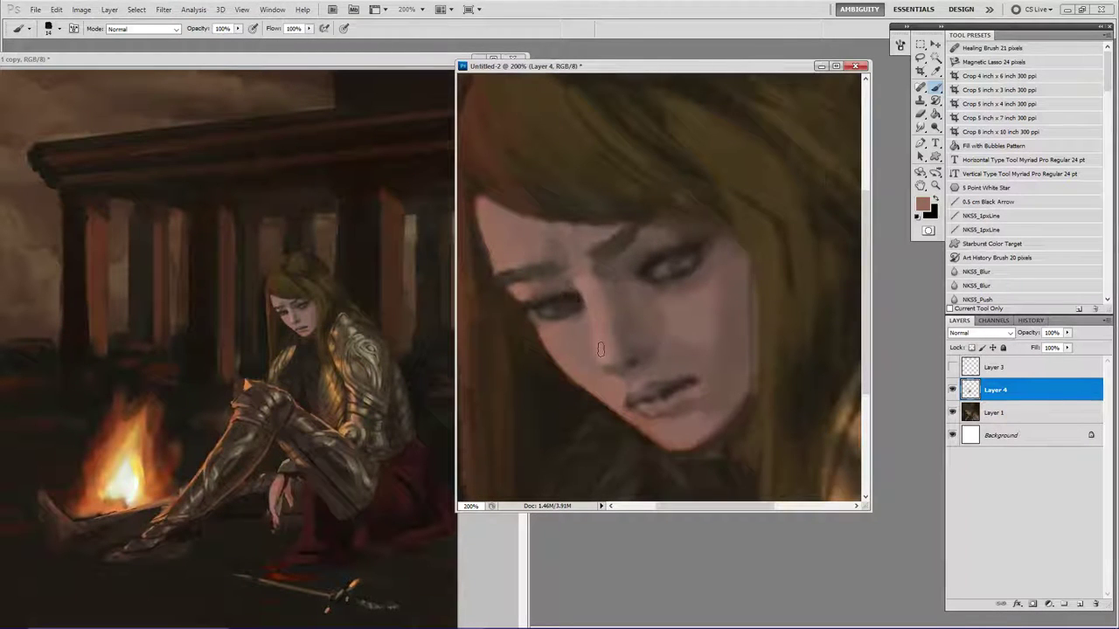
pyautogui.moveTo(586, 306); pyautogui.dragTo(584, 273)
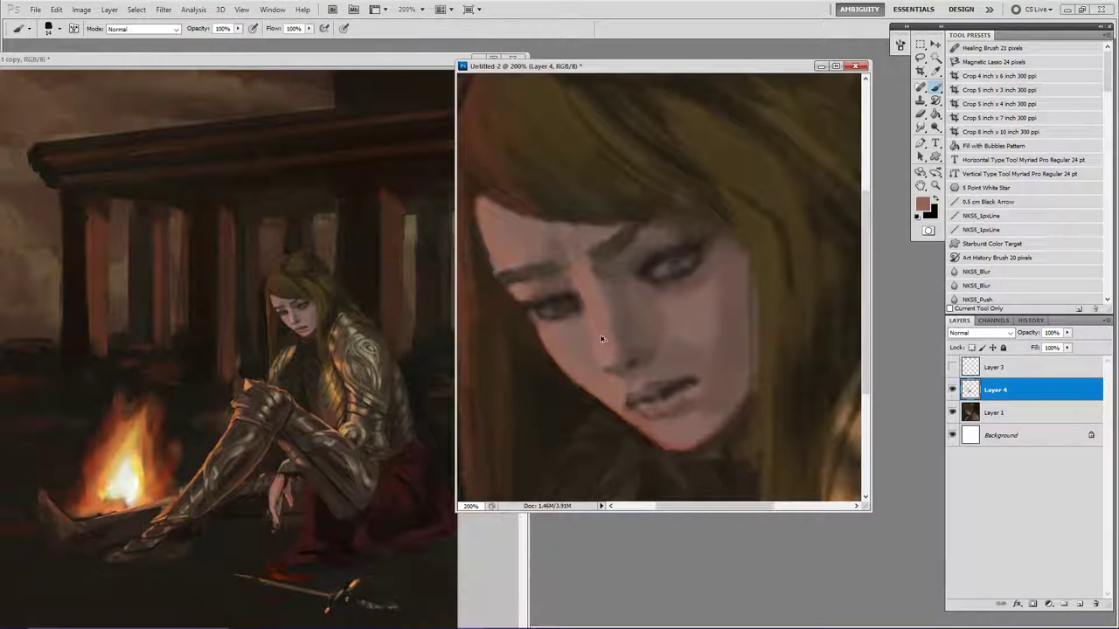
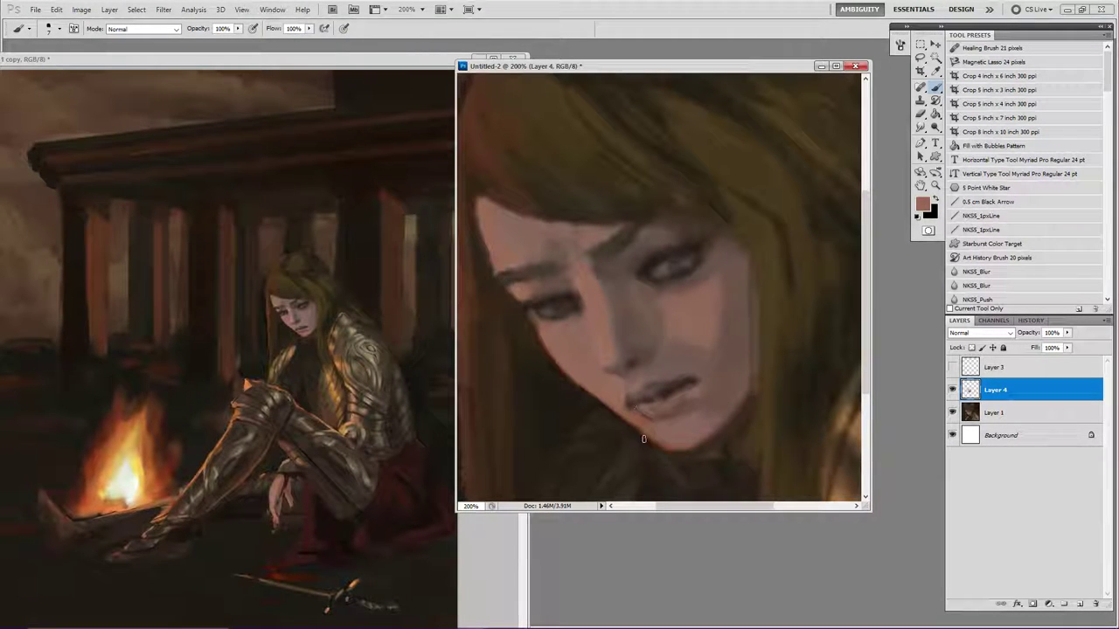
# Repaint the firelit corner of the mouth and the lower lip with a smaller brush and tones sampled around them.
pyautogui.keyDown('alt'); pyautogui.click(633, 381); pyautogui.keyUp('alt')
pyautogui.keyDown('alt'); pyautogui.click(616, 393); pyautogui.keyUp('alt')
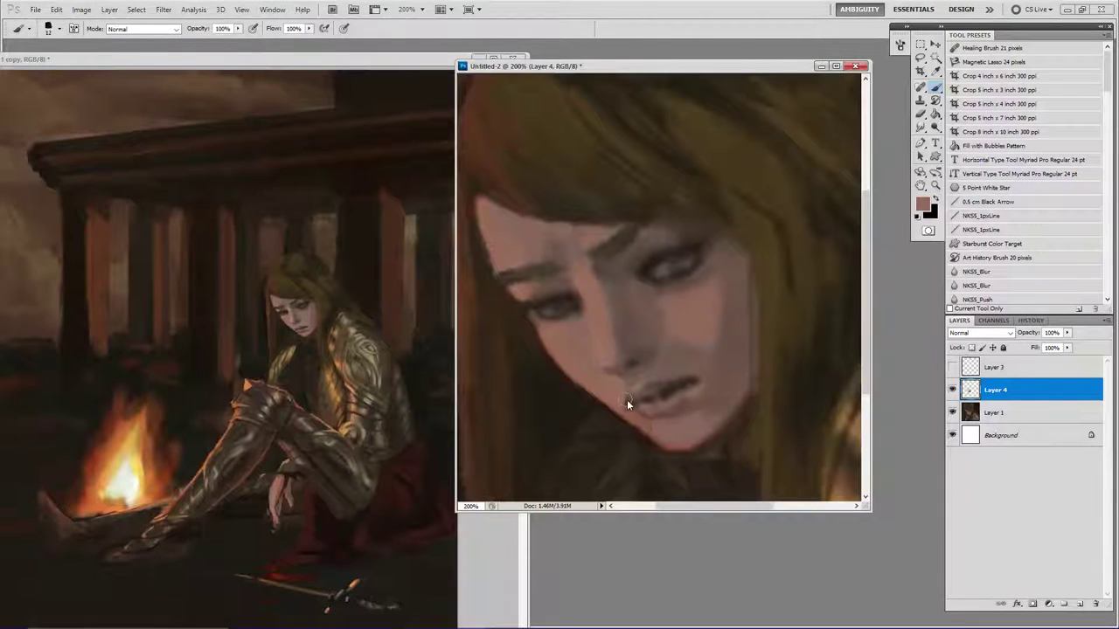
pyautogui.press('[')
pyautogui.moveTo(645, 398)
pyautogui.mouseDown()
pyautogui.moveTo(628, 399)
pyautogui.moveTo(667, 420)
pyautogui.mouseUp()
pyautogui.keyDown('alt'); pyautogui.click(639, 398); pyautogui.keyUp('alt')
pyautogui.keyDown('alt'); pyautogui.click(648, 418); pyautogui.keyUp('alt')
pyautogui.keyDown('alt'); pyautogui.click(662, 415); pyautogui.keyUp('alt')
pyautogui.keyDown('alt'); pyautogui.click(656, 408); pyautogui.keyUp('alt')
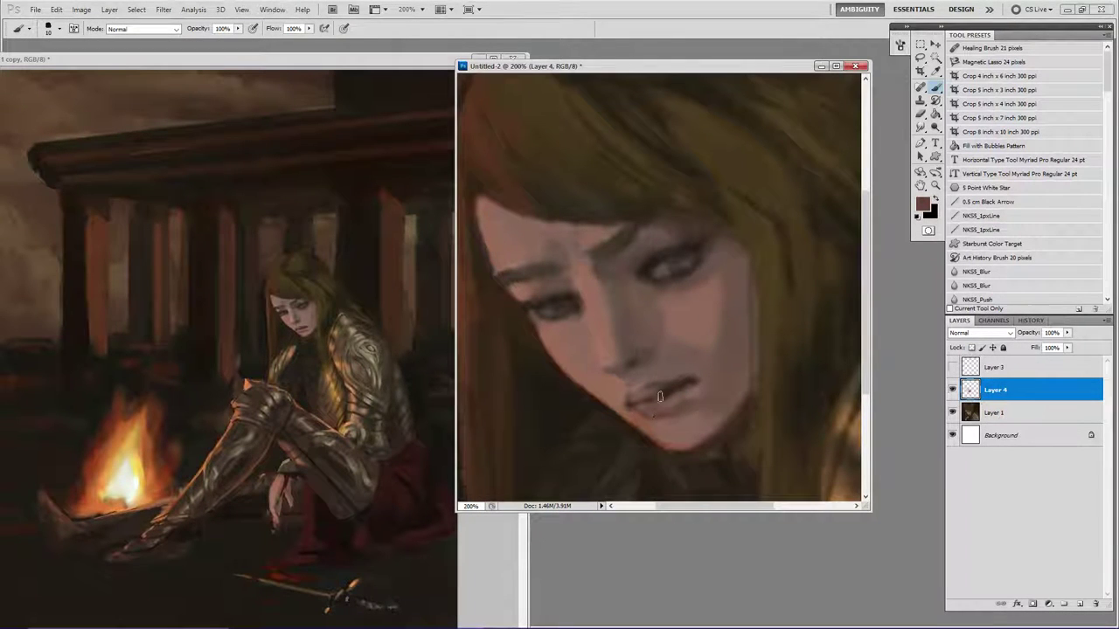
# Refine the lower lip's shape and its lower edge with a finer brush and sampled reddish-brown tones.
pyautogui.keyDown('alt'); pyautogui.click(644, 423); pyautogui.keyUp('alt')
pyautogui.keyDown('alt'); pyautogui.click(641, 405); pyautogui.keyUp('alt')
pyautogui.press('[')
pyautogui.press('[')
pyautogui.press('[')
pyautogui.press('[')
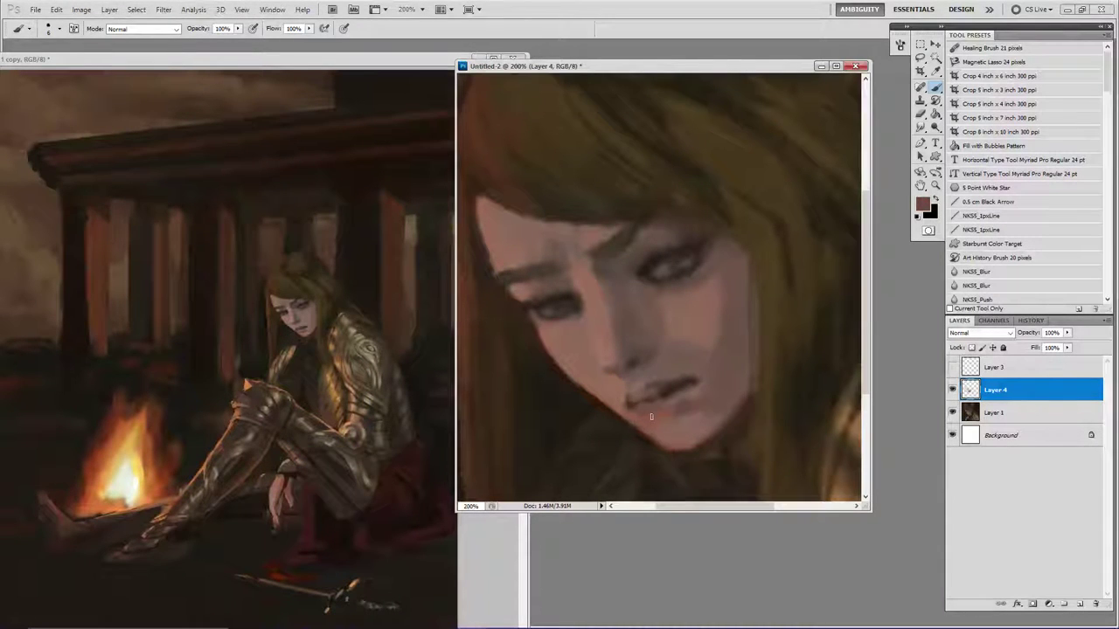
pyautogui.moveTo(686, 398); pyautogui.dragTo(684, 401)
# Touch up the skin between the lower lip and the chin's firelit edge with a warm sampled tone.
pyautogui.keyDown('alt'); pyautogui.click(649, 410); pyautogui.keyUp('alt')
pyautogui.keyDown('alt'); pyautogui.click(611, 381); pyautogui.keyUp('alt')
pyautogui.press('[')
pyautogui.press('[')
pyautogui.press('[')
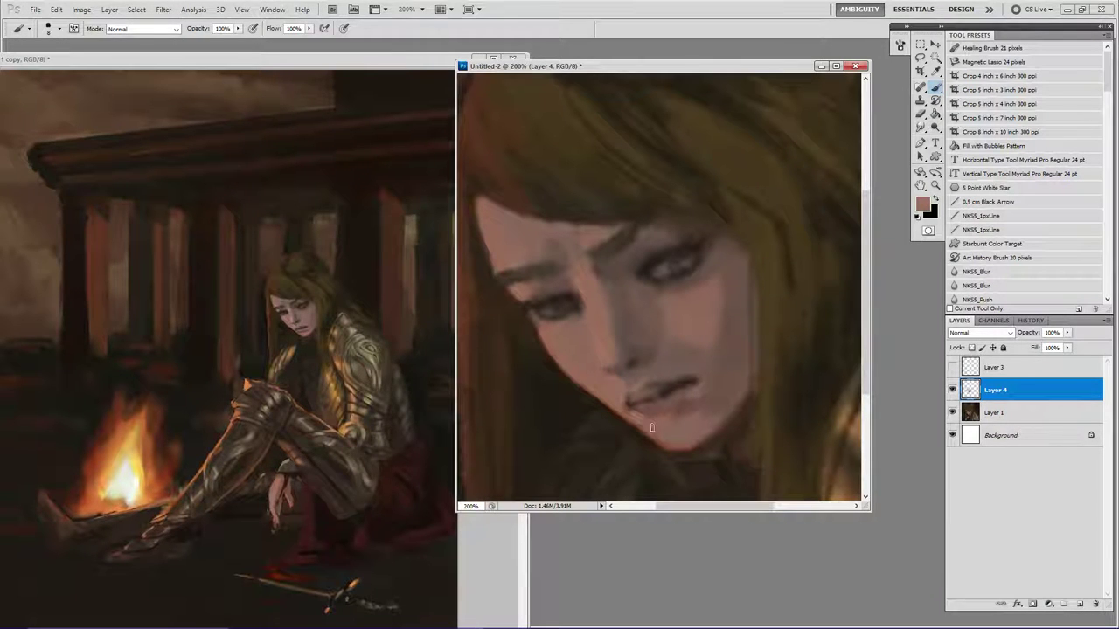
pyautogui.moveTo(654, 439)
pyautogui.mouseDown()
pyautogui.moveTo(678, 452)
pyautogui.moveTo(661, 443)
pyautogui.mouseUp()
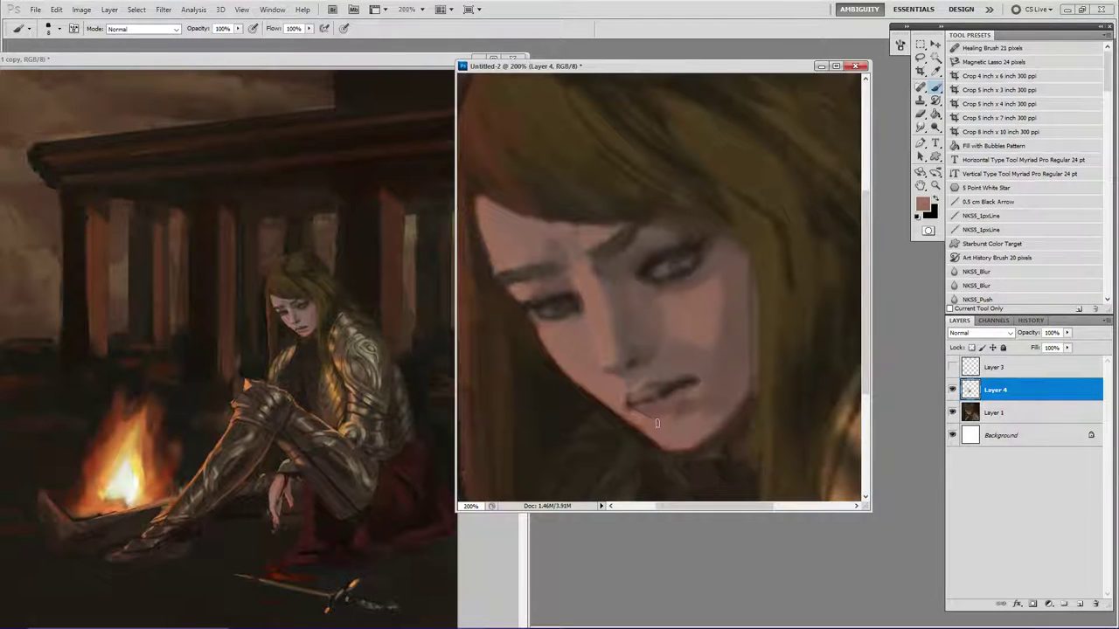
# View the whole head crop at 66.7% and compare it with Layer 4 hidden and shown.
pyautogui.press('z')
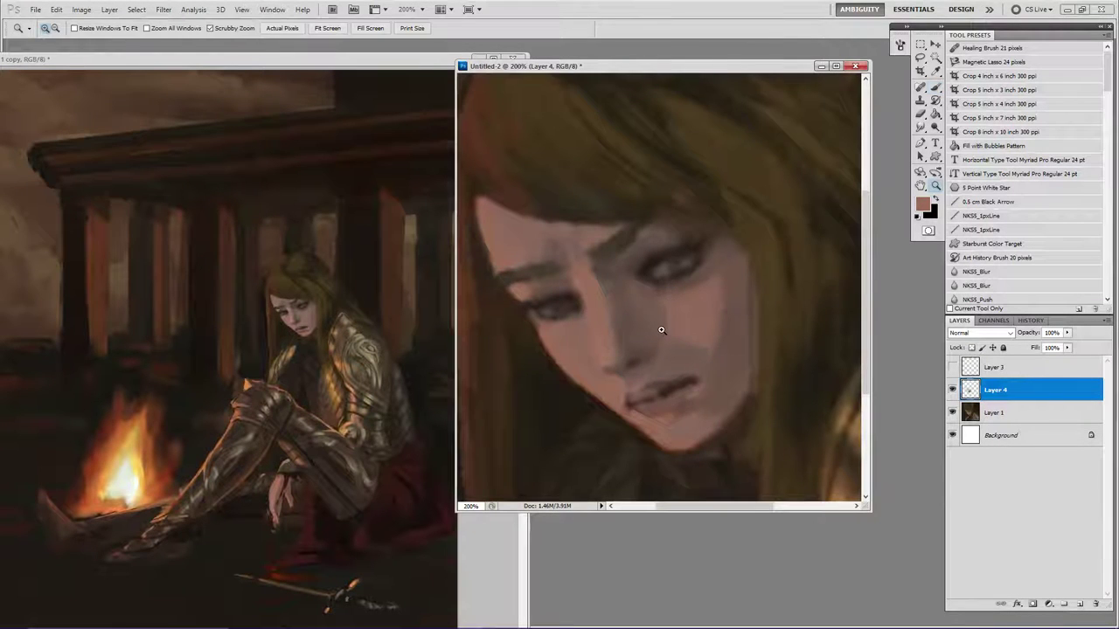
pyautogui.keyDown('alt'); pyautogui.click(663, 327); pyautogui.keyUp('alt')
pyautogui.keyDown('alt'); pyautogui.click(669, 327); pyautogui.keyUp('alt')
pyautogui.keyDown('alt'); pyautogui.click(672, 325); pyautogui.keyUp('alt')
pyautogui.click(686, 333)
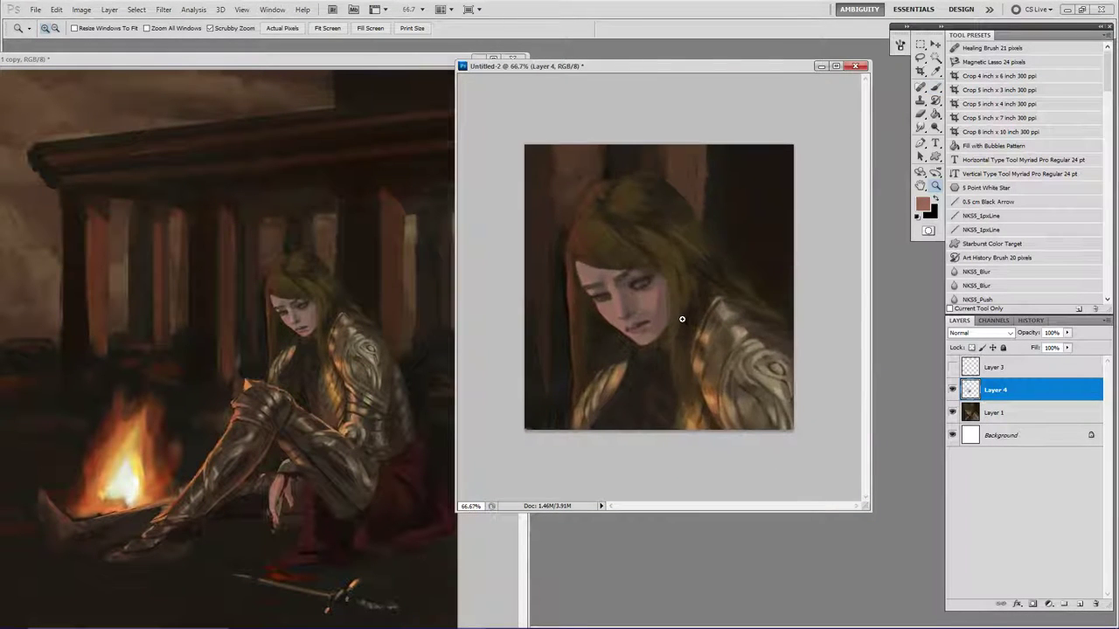
pyautogui.click(953, 389)
pyautogui.click(953, 390)
# Duplicate Layer 1 and merge Layer 4 down into the duplicate.
pyautogui.click(968, 411)
pyautogui.hotkey('ctrl', 'j')
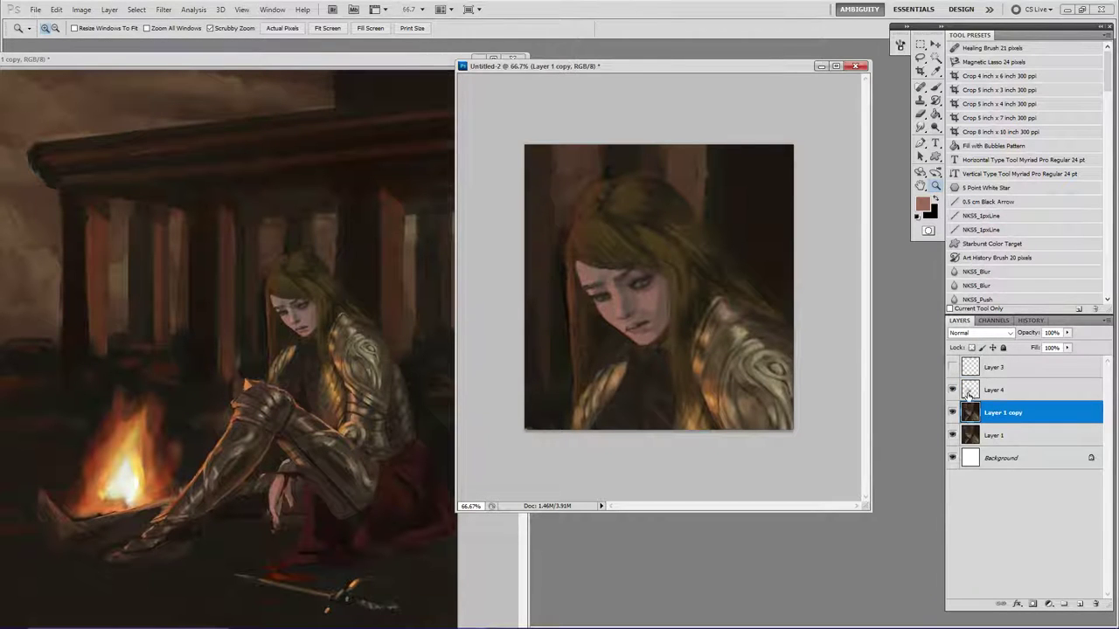
pyautogui.click(965, 393)
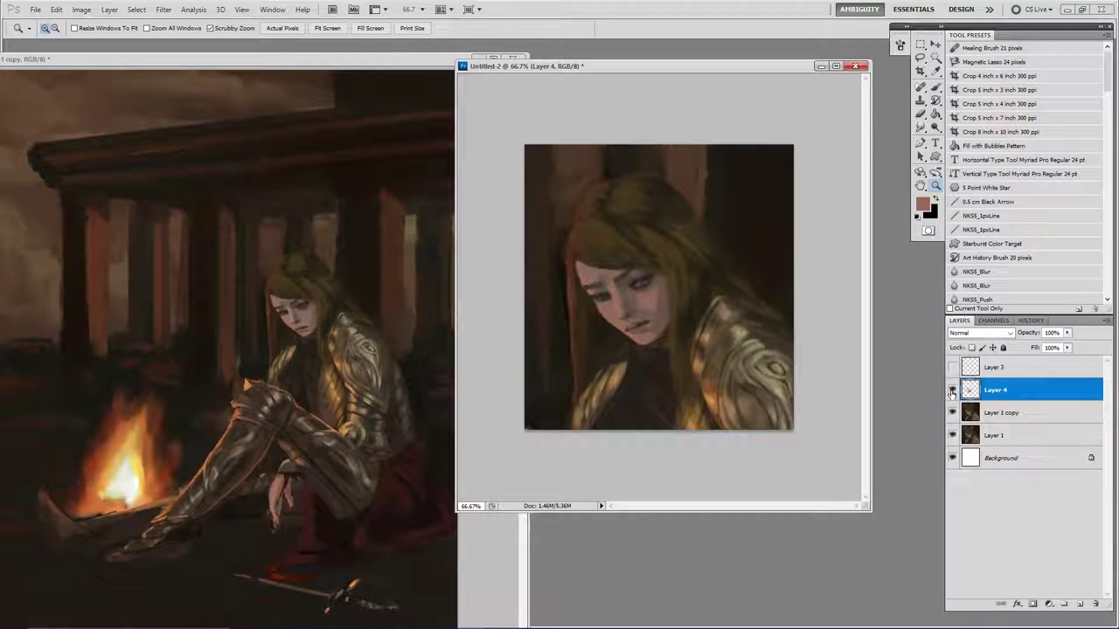
pyautogui.hotkey('ctrl', 'e')
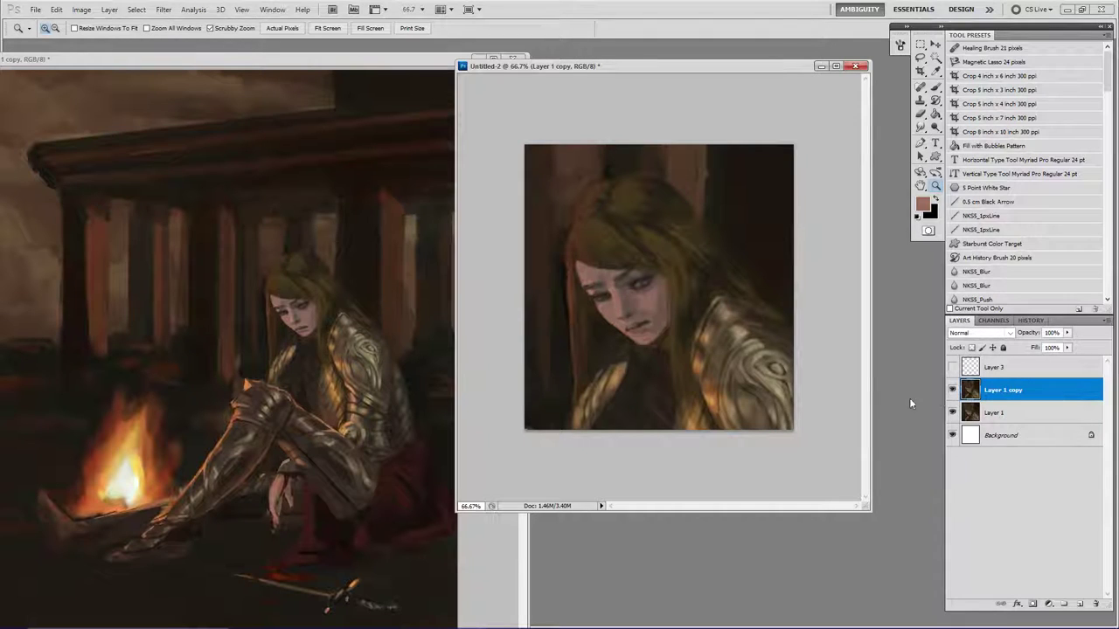
# At 200% zoom, darken the inner corner of the figure's left eye on Layer 1 copy using sampled tones.
pyautogui.click(631, 301)
pyautogui.click(613, 310)
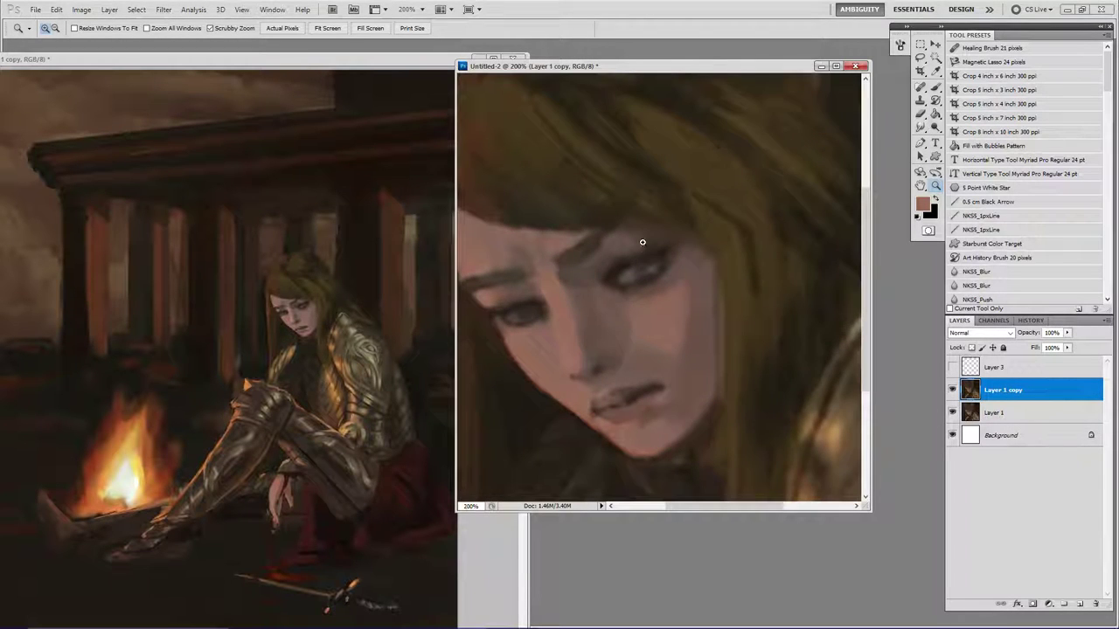
pyautogui.press('b')
pyautogui.moveTo(653, 279)
pyautogui.mouseDown()
pyautogui.moveTo(679, 299)
pyautogui.moveTo(706, 243)
pyautogui.mouseUp()
pyautogui.keyDown('alt'); pyautogui.click(680, 253); pyautogui.keyUp('alt')
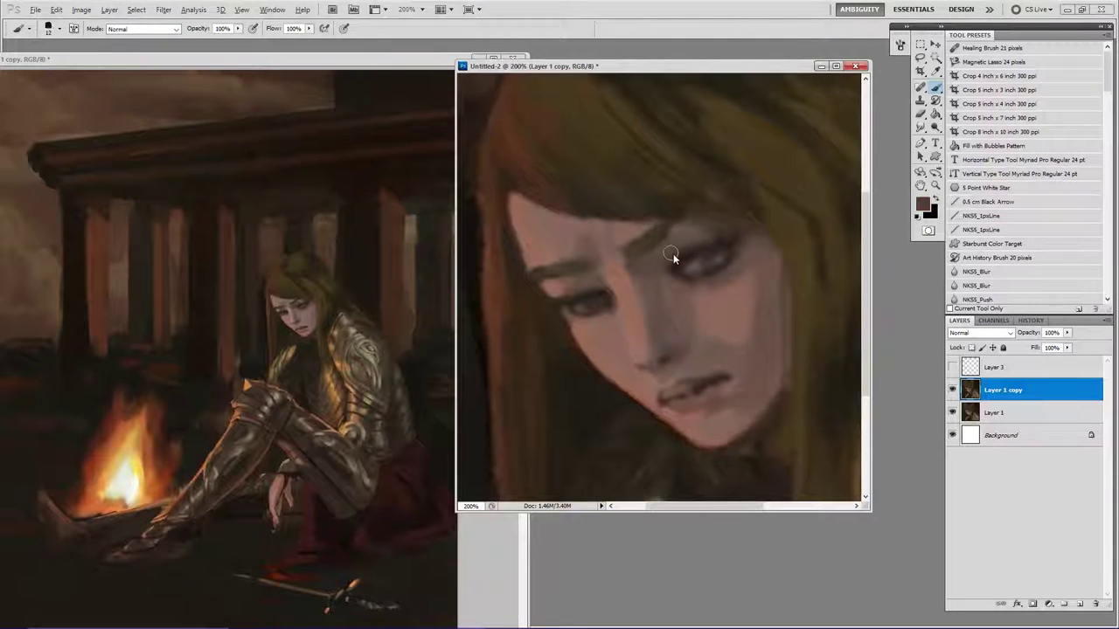
pyautogui.keyDown('alt'); pyautogui.click(673, 278); pyautogui.keyUp('alt')
pyautogui.keyDown('alt'); pyautogui.rightClick(671, 274); pyautogui.keyUp('alt')
pyautogui.keyDown('alt'); pyautogui.click(683, 265); pyautogui.keyUp('alt')
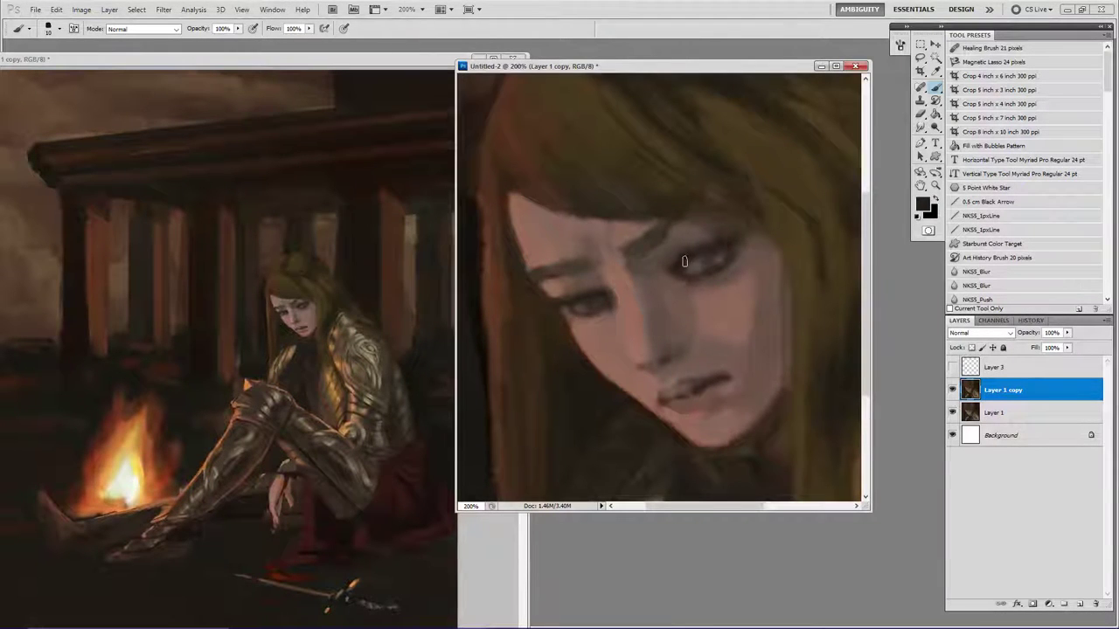
# Reshape the inner corner and upper lid line of the figure's left eye with sampled dark and skin tones.
pyautogui.moveTo(684, 260); pyautogui.dragTo(682, 261)
pyautogui.moveTo(681, 267); pyautogui.dragTo(692, 257)
pyautogui.keyDown('alt'); pyautogui.click(671, 257); pyautogui.keyUp('alt')
pyautogui.keyDown('alt'); pyautogui.click(671, 280); pyautogui.keyUp('alt')
pyautogui.moveTo(673, 278); pyautogui.dragTo(696, 261)
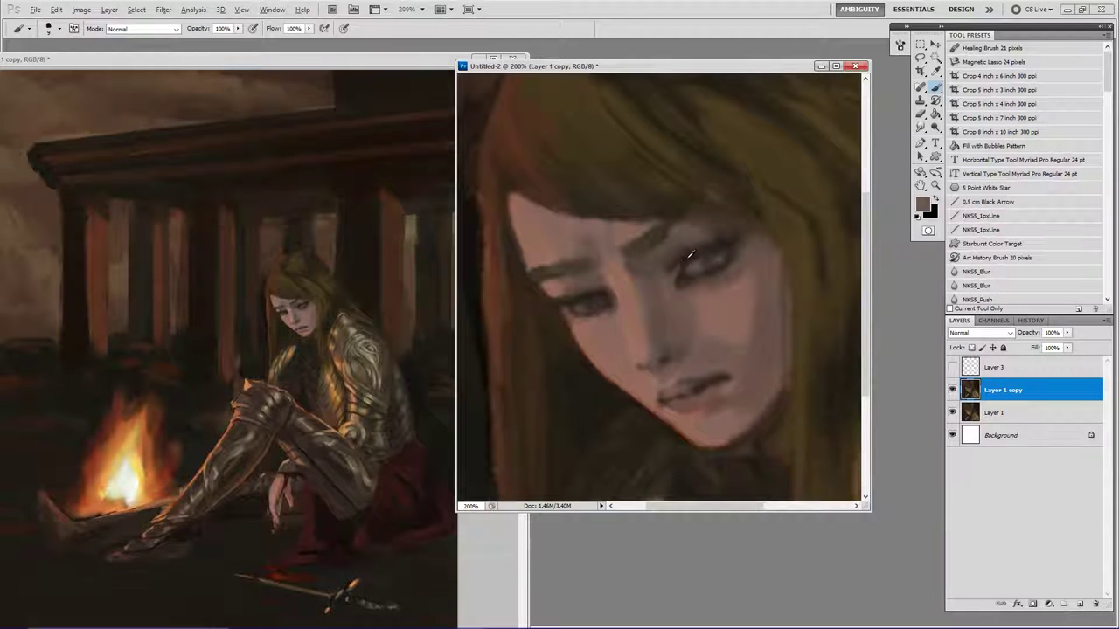
# Darken and define the iris and upper lid of the figure's left eye with sampled tones.
pyautogui.keyDown('alt'); pyautogui.click(690, 254); pyautogui.keyUp('alt')
pyautogui.moveTo(712, 259); pyautogui.dragTo(716, 257)
pyautogui.moveTo(685, 262); pyautogui.dragTo(703, 254)
pyautogui.keyDown('alt'); pyautogui.click(700, 240); pyautogui.keyUp('alt')
pyautogui.keyDown('alt'); pyautogui.click(698, 255); pyautogui.keyUp('alt')
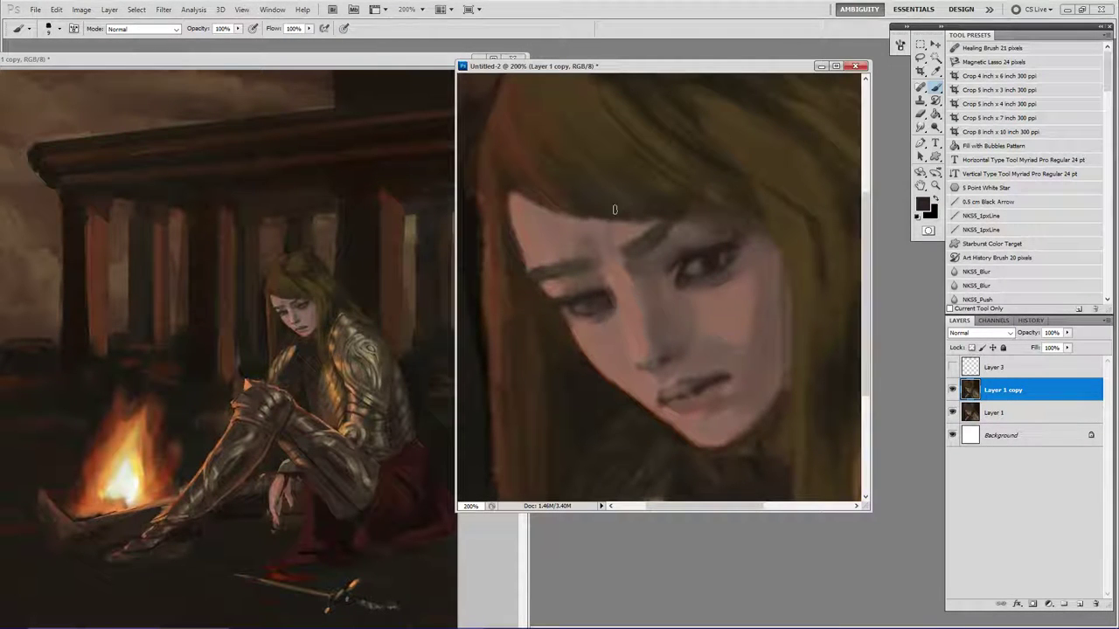
# Clean up the lower lid and inner corner of the figure's left eye with sampled skin tones and a smaller brush.
pyautogui.keyDown('alt'); pyautogui.click(732, 277); pyautogui.keyUp('alt')
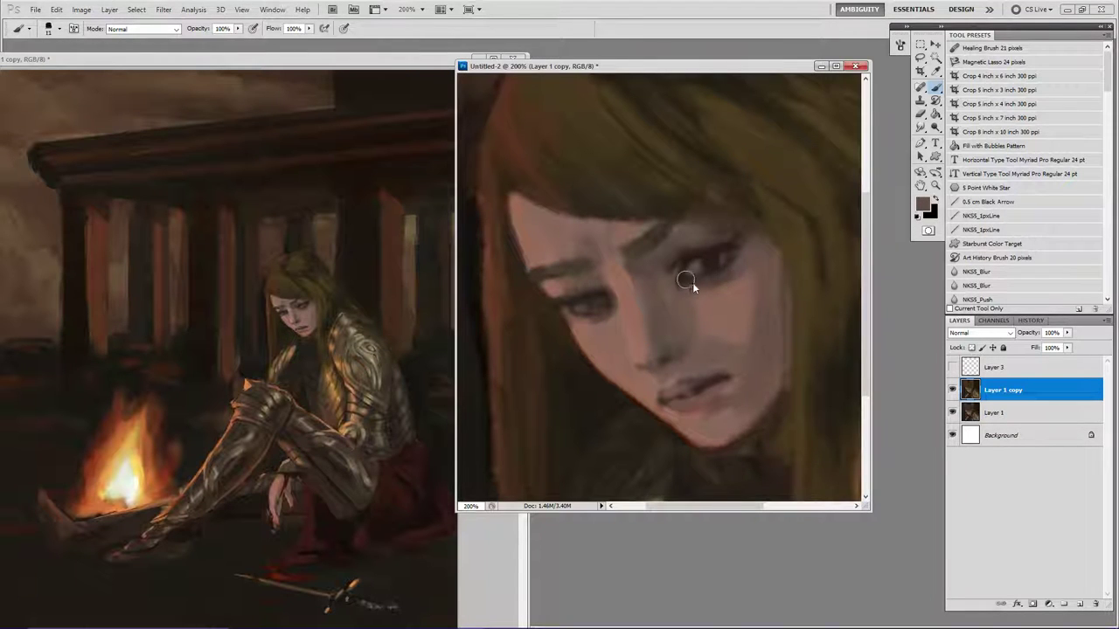
pyautogui.keyDown('alt'); pyautogui.click(618, 334); pyautogui.keyUp('alt')
pyautogui.keyDown('alt'); pyautogui.click(595, 354); pyautogui.keyUp('alt')
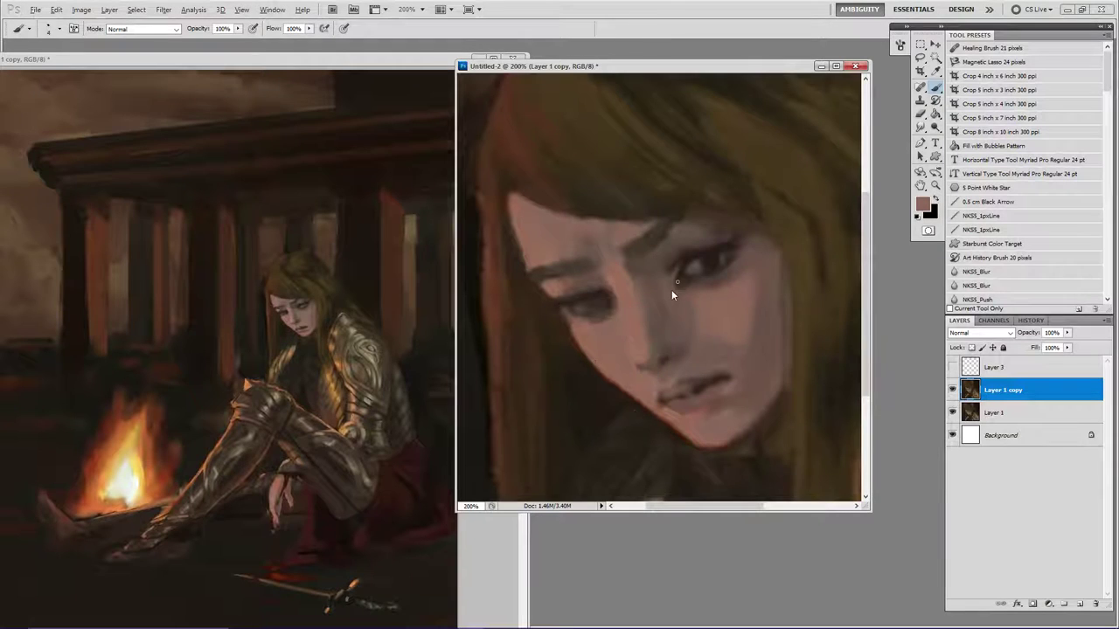
pyautogui.press('[')
pyautogui.press('[')
pyautogui.press('[')
# Darken the iris of the figure's right eye with sampled near-black tones.
pyautogui.keyDown('alt'); pyautogui.click(708, 252); pyautogui.keyUp('alt')
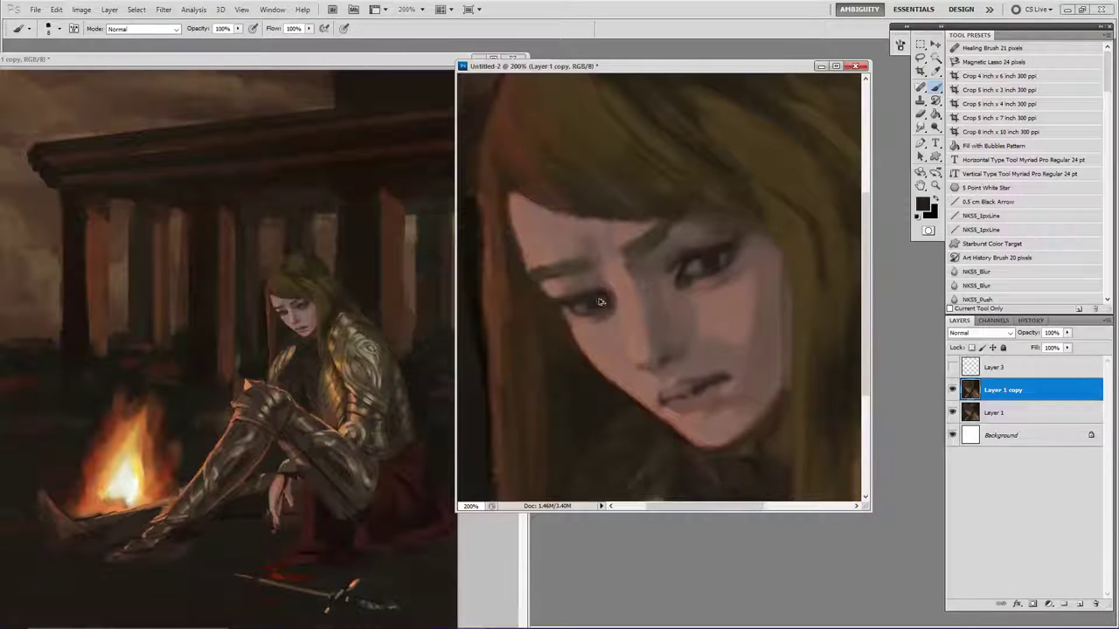
pyautogui.press('alt')
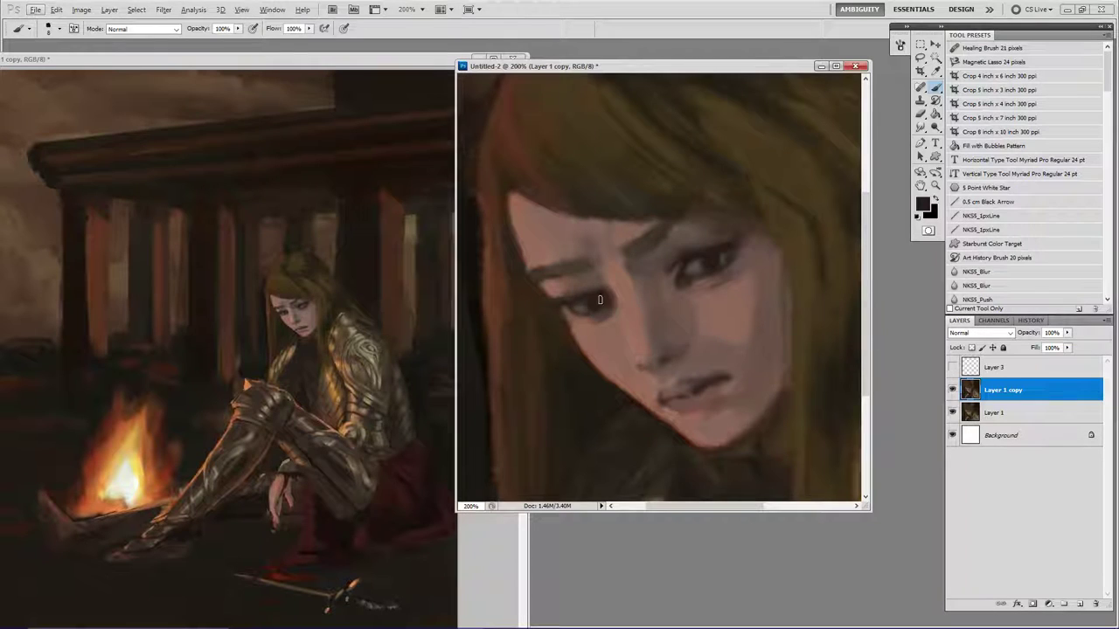
pyautogui.press('alt')
# Shade the lid crease above the figure's left eye and darken and extend the left eyebrow toward the hair with a fine brush.
pyautogui.keyDown('alt'); pyautogui.click(681, 247); pyautogui.keyUp('alt')
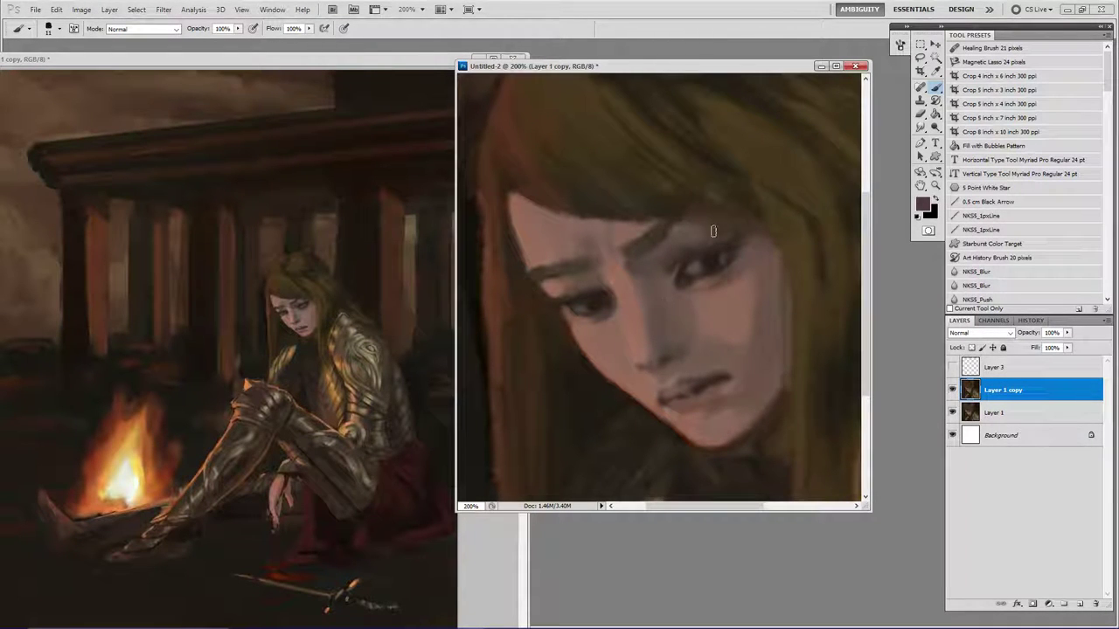
pyautogui.keyDown('alt'); pyautogui.click(658, 245); pyautogui.keyUp('alt')
pyautogui.keyDown('alt'); pyautogui.click(651, 236); pyautogui.keyUp('alt')
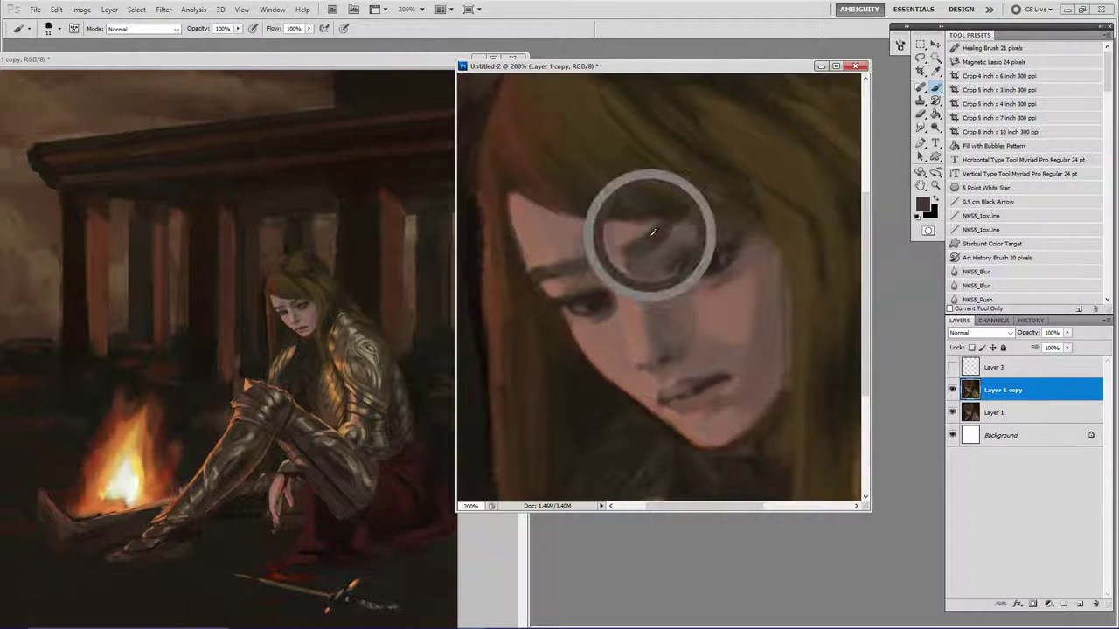
pyautogui.press('[')
pyautogui.press('[')
pyautogui.press('[')
pyautogui.moveTo(651, 237); pyautogui.dragTo(680, 226)
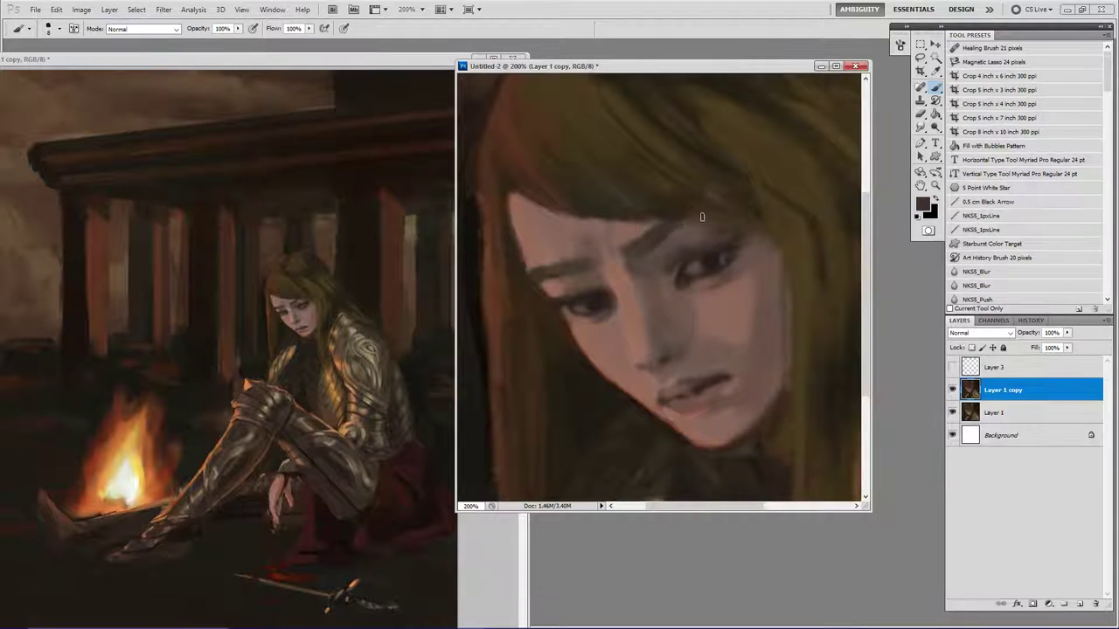
# Retouch the skin beneath the figure's right eyebrow and between the brows at the nose bridge with sampled tones.
pyautogui.keyDown('alt'); pyautogui.click(549, 284); pyautogui.keyUp('alt')
pyautogui.moveTo(537, 280); pyautogui.dragTo(547, 284)
pyautogui.keyDown('alt'); pyautogui.click(554, 275); pyautogui.keyUp('alt')
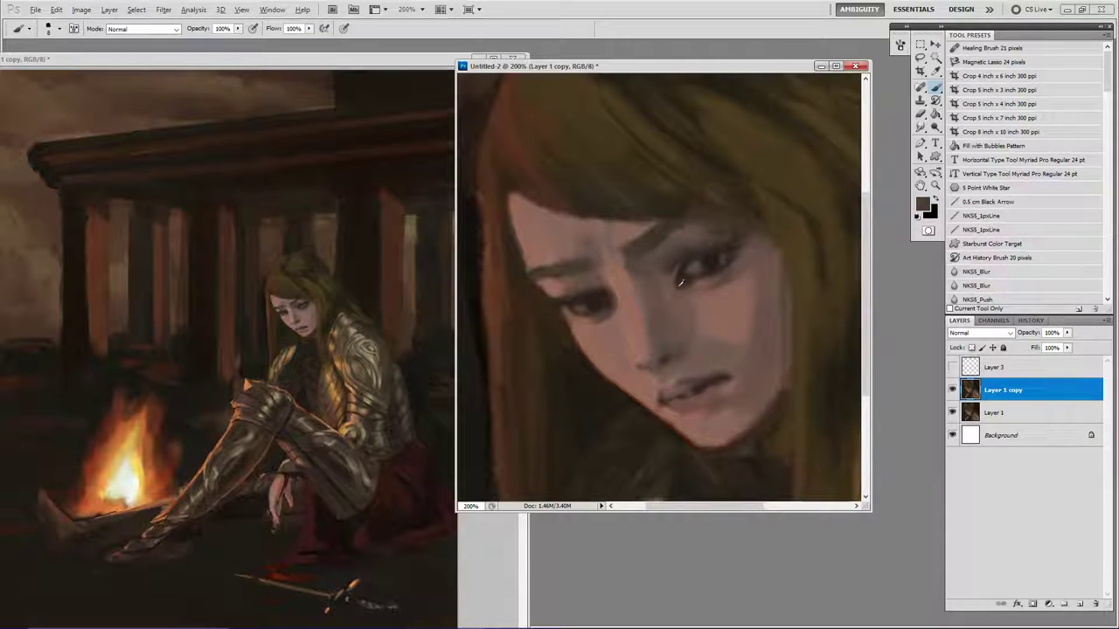
pyautogui.keyDown('alt'); pyautogui.click(626, 238); pyautogui.keyUp('alt')
pyautogui.moveTo(624, 255); pyautogui.dragTo(632, 268)
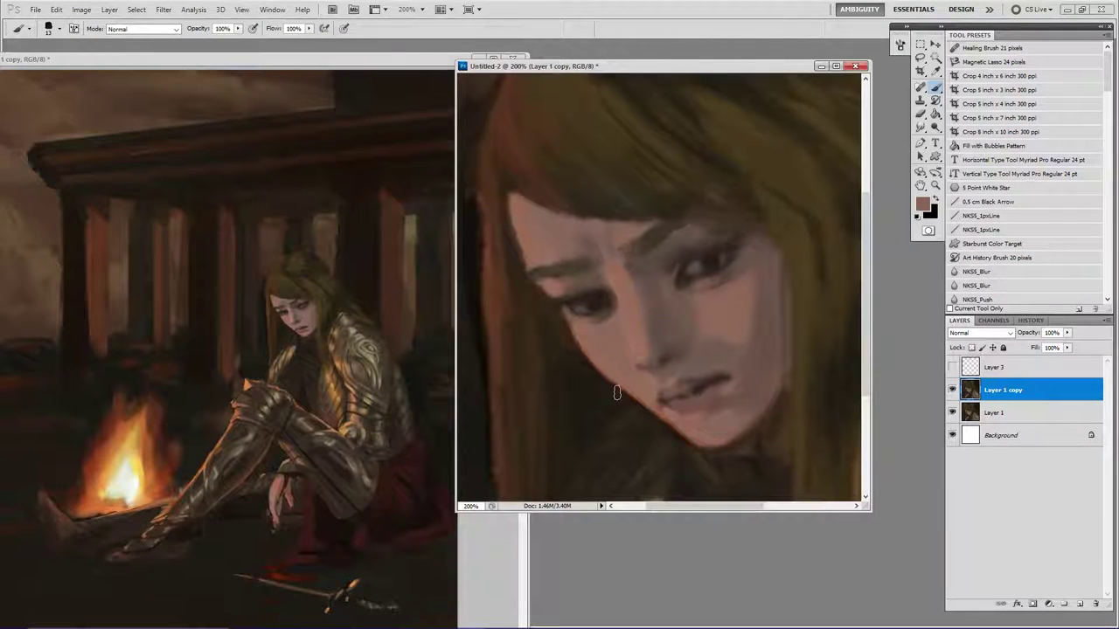
pyautogui.keyDown('alt'); pyautogui.click(594, 257); pyautogui.keyUp('alt')
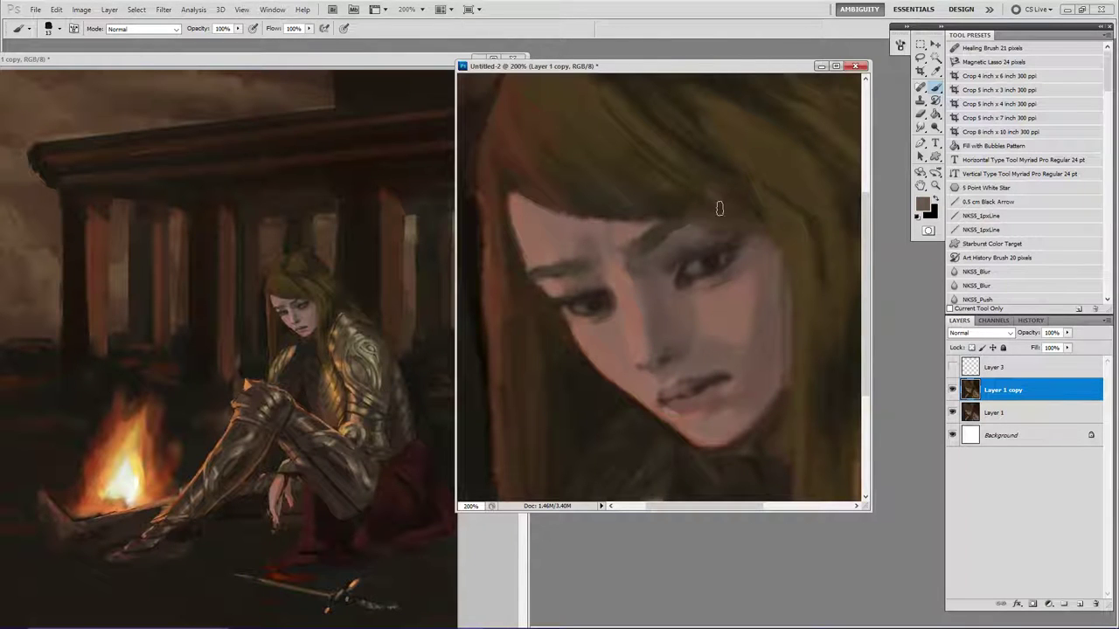
# Darken the figure's nostril with a sampled dark tone and flip the head crop horizontally.
pyautogui.keyDown('alt'); pyautogui.click(714, 258); pyautogui.keyUp('alt')
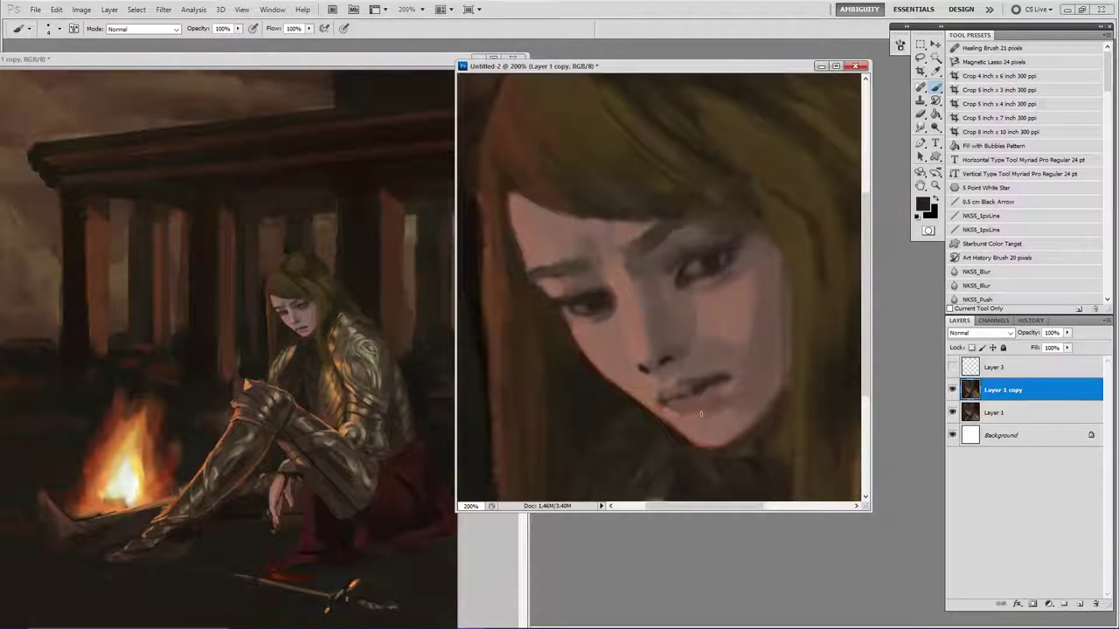
pyautogui.hotkey('ctrl', 'shift', 'h')
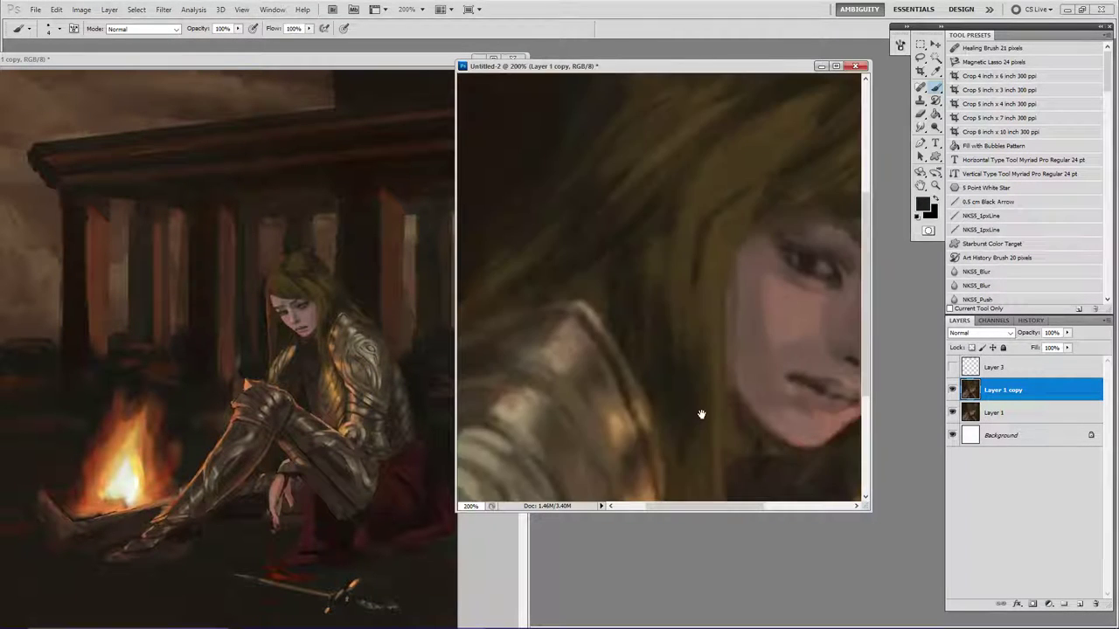
# Show and select Layer 3, then clear the old white guide marks from it.
pyautogui.hscroll(5, 701, 414)
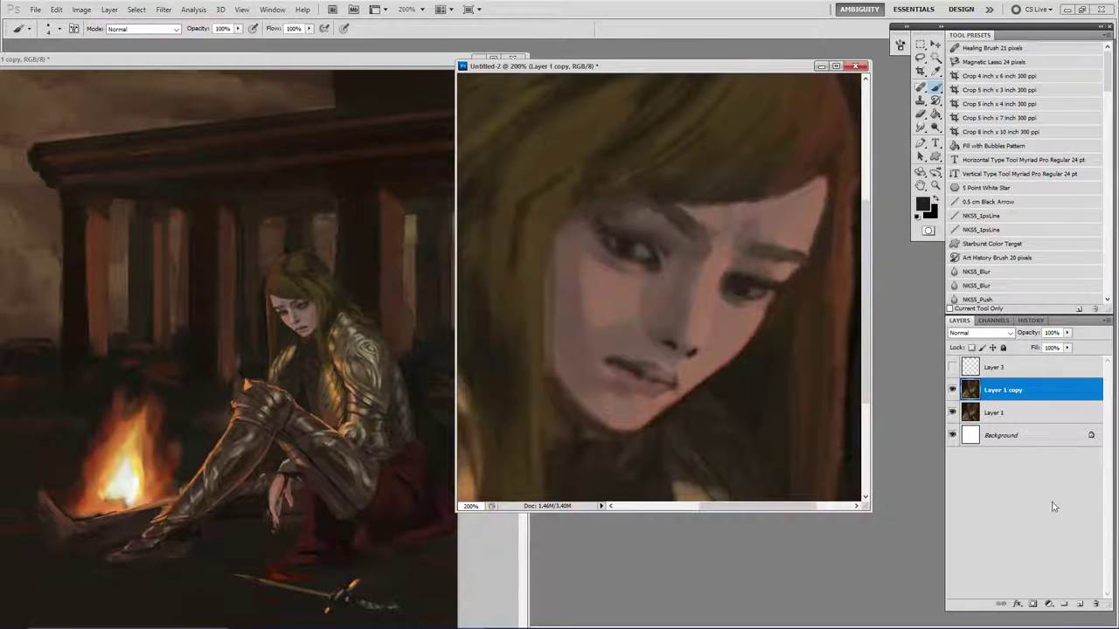
pyautogui.click(952, 368)
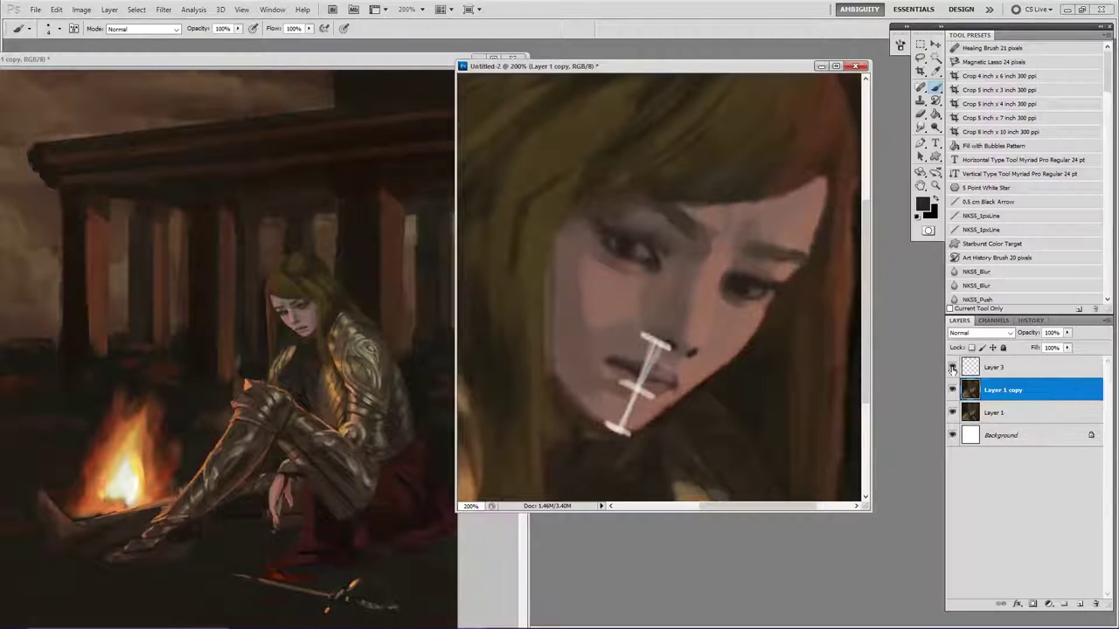
pyautogui.click(970, 367)
pyautogui.press('Delete')
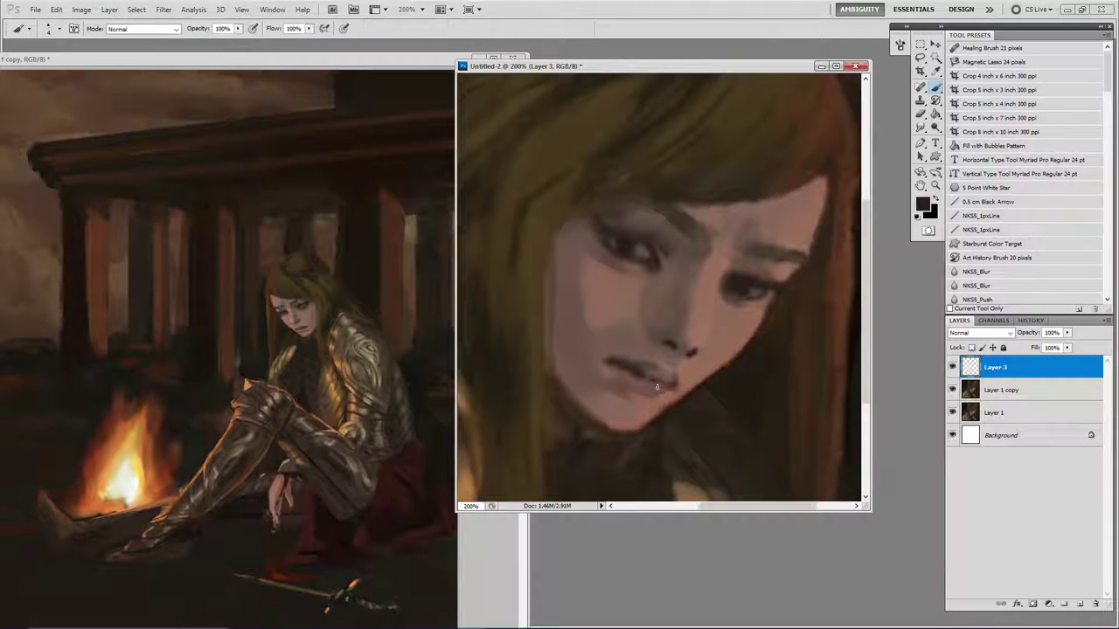
# Draw white guide lines on Layer 3: a central axis down the face crossed by mouth, nose, eye and brow lines.
pyautogui.press('x')
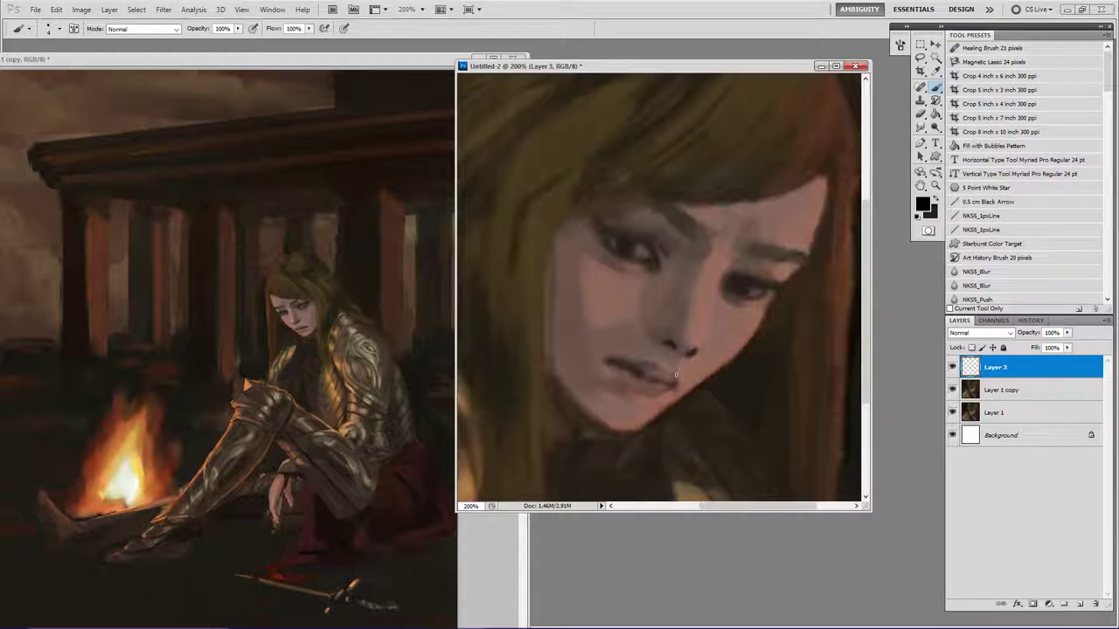
pyautogui.press('d')
pyautogui.press('x')
pyautogui.moveTo(595, 355); pyautogui.dragTo(687, 399)
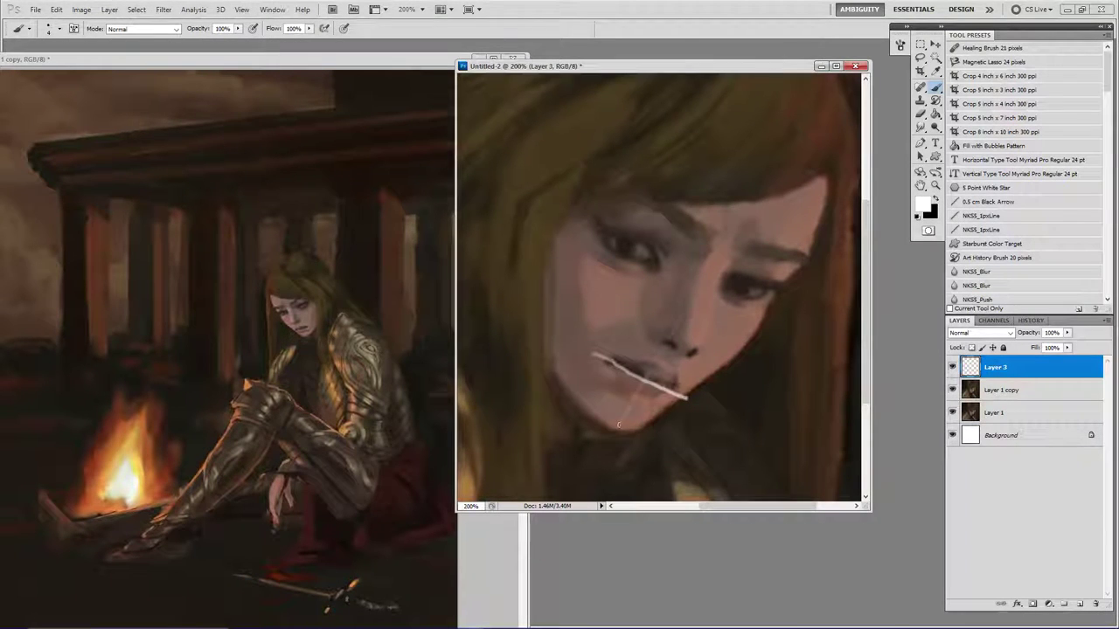
pyautogui.moveTo(618, 424)
pyautogui.mouseDown()
pyautogui.moveTo(704, 287)
pyautogui.moveTo(608, 426)
pyautogui.mouseUp()
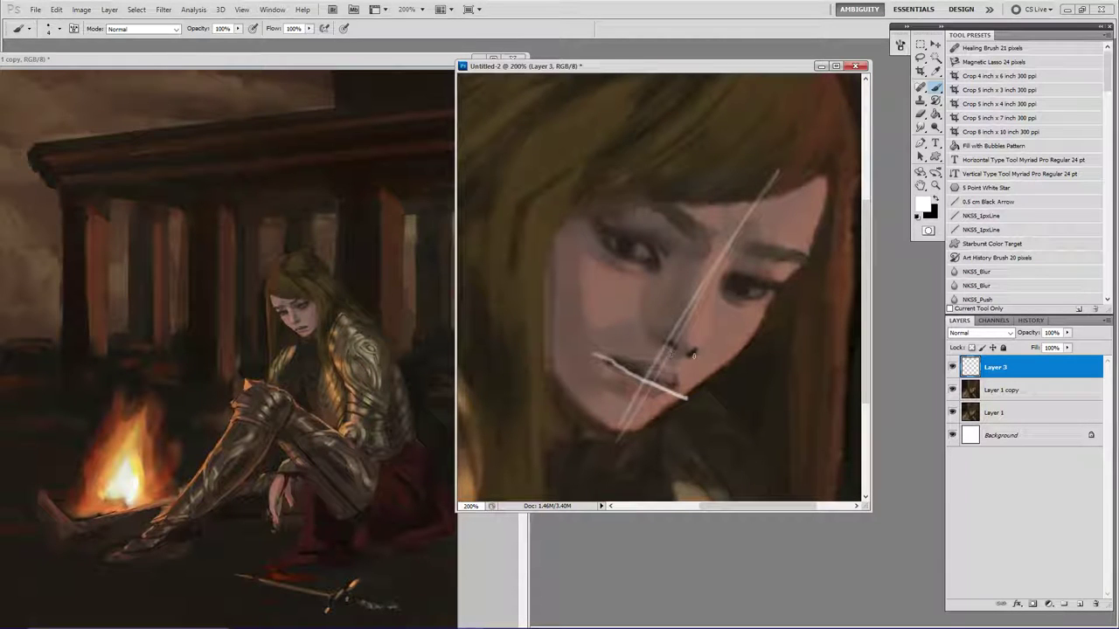
pyautogui.moveTo(694, 353)
pyautogui.mouseDown()
pyautogui.moveTo(649, 337)
pyautogui.moveTo(706, 365)
pyautogui.mouseUp()
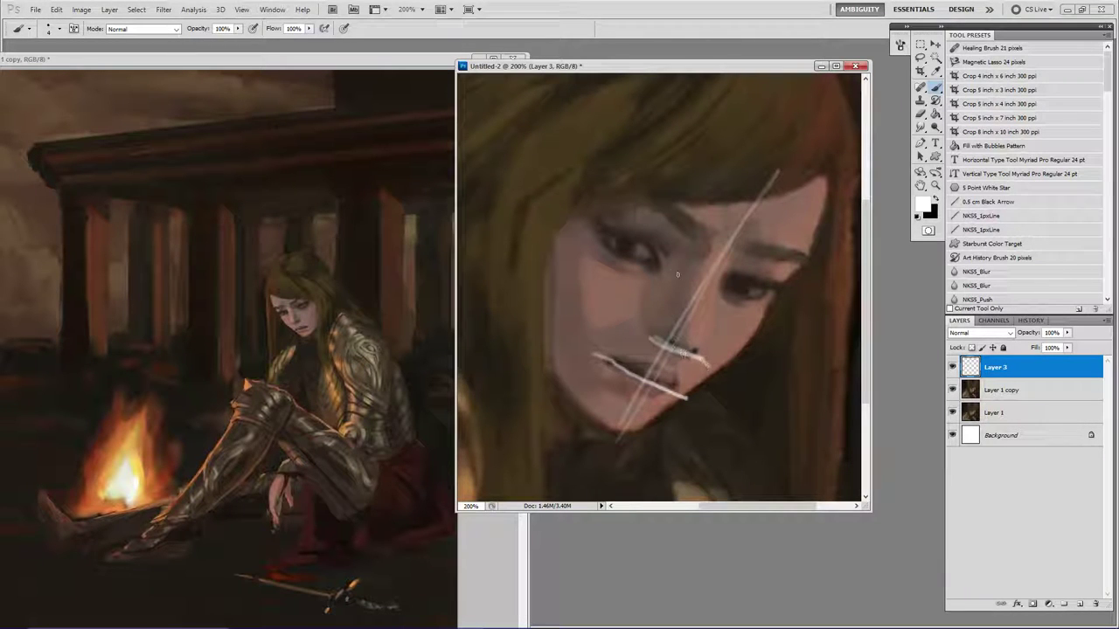
pyautogui.moveTo(652, 265); pyautogui.dragTo(752, 289)
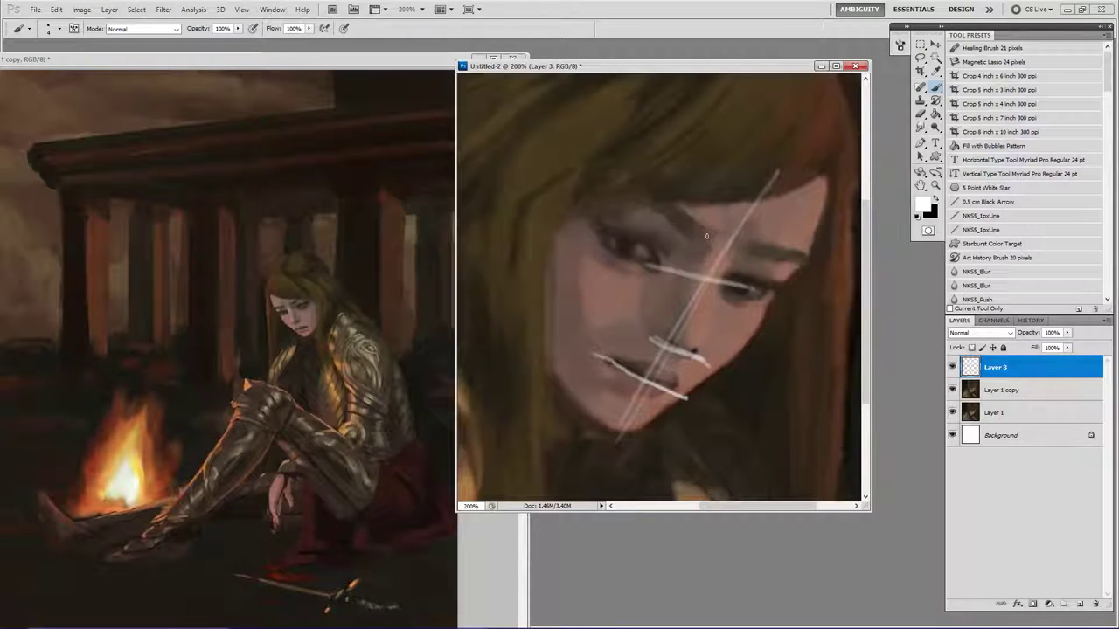
pyautogui.moveTo(736, 243)
pyautogui.mouseDown()
pyautogui.moveTo(762, 251)
pyautogui.moveTo(687, 244)
pyautogui.mouseUp()
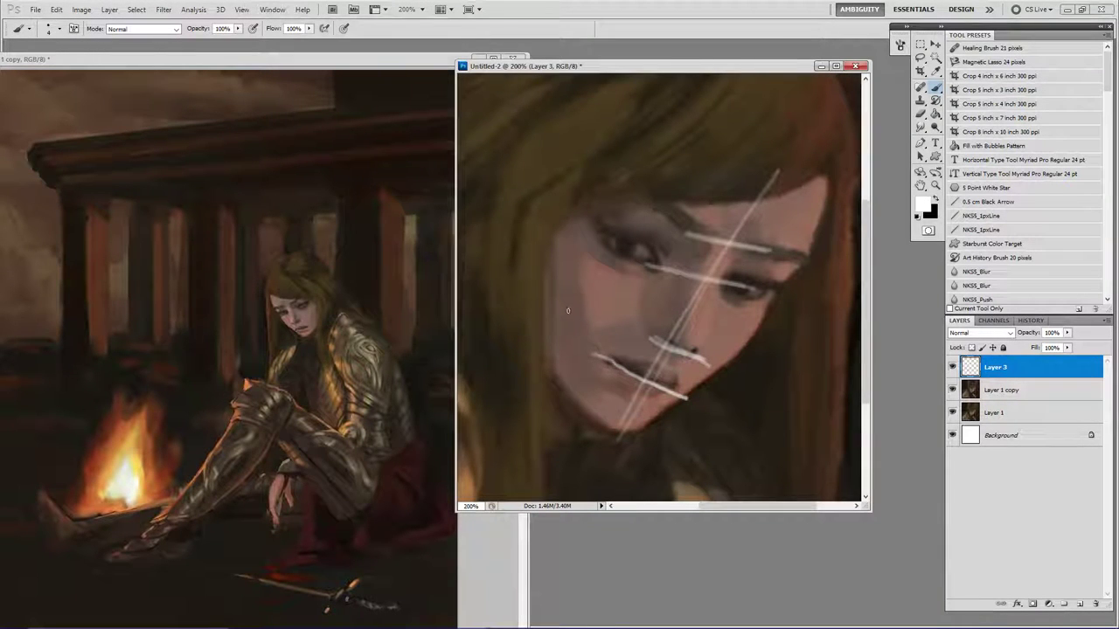
# Step back through the latest guide strokes and restore them.
pyautogui.hotkey('ctrl', 'alt', 'z')
pyautogui.hotkey('ctrl', 'alt', 'z')
pyautogui.hotkey('ctrl', 'alt', 'z')
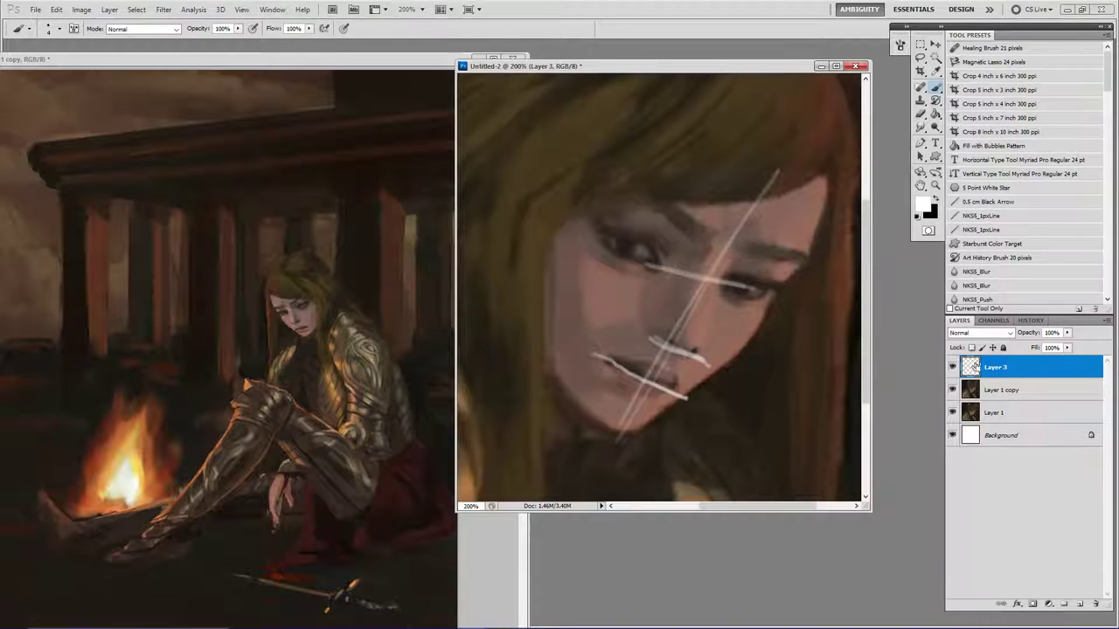
pyautogui.hotkey('ctrl', 'shift', 'z')
pyautogui.hotkey('ctrl', 'shift', 'z')
pyautogui.hotkey('ctrl', 'shift', 'z')
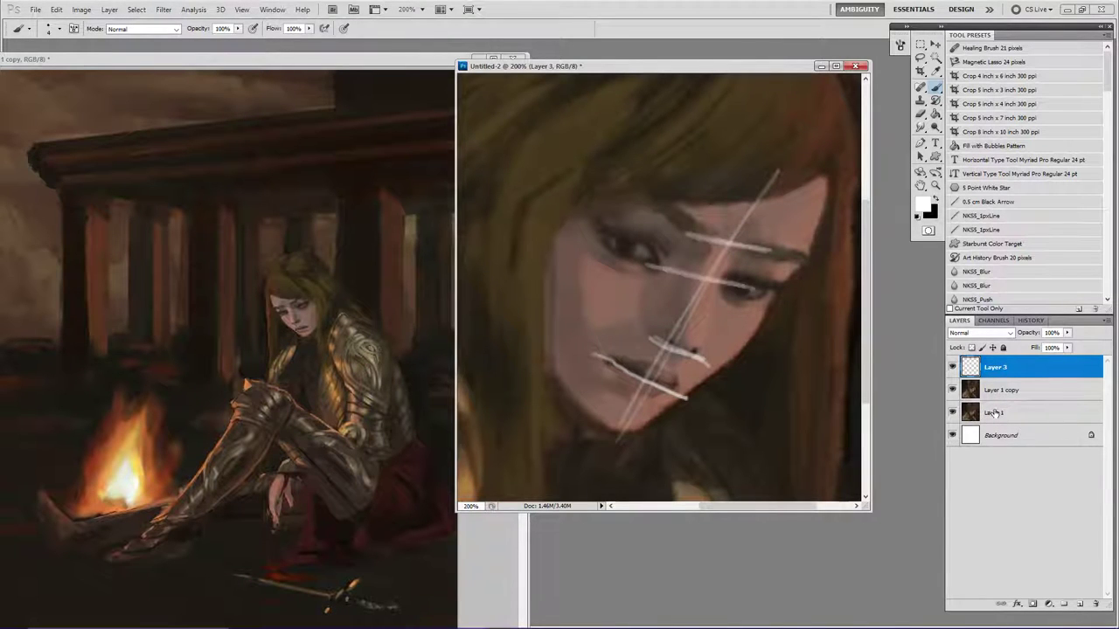
# On Layer 1 copy, lasso the area around both eyes and eyebrows and duplicate it onto a new layer.
pyautogui.click(1001, 390)
pyautogui.press('l')
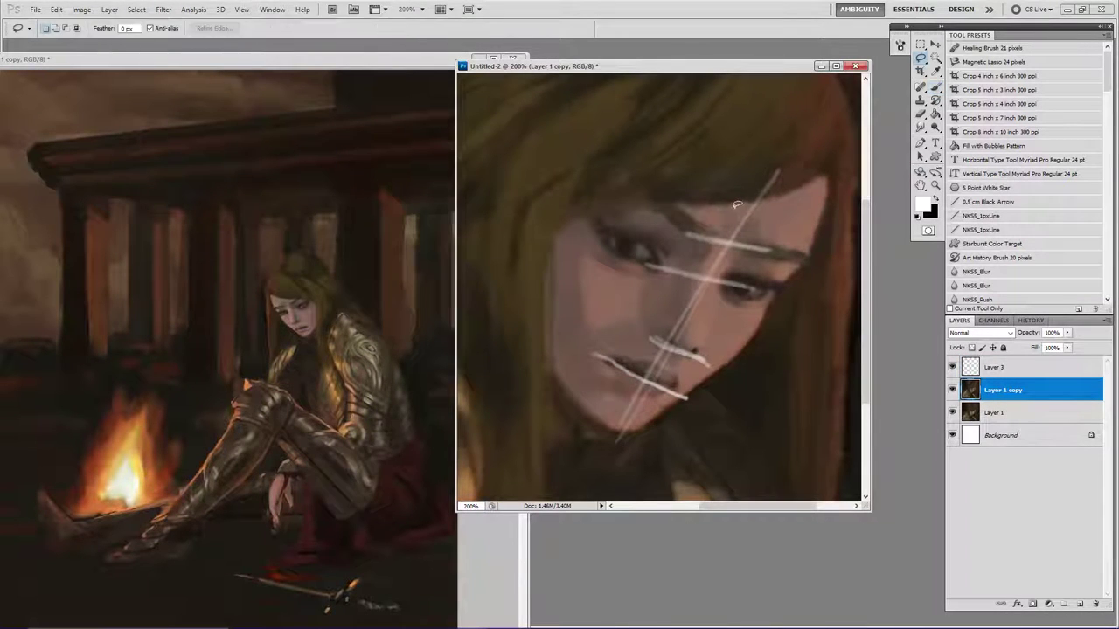
pyautogui.moveTo(570, 233); pyautogui.dragTo(648, 294)
pyautogui.moveTo(732, 315)
pyautogui.mouseDown()
pyautogui.moveTo(766, 309)
pyautogui.moveTo(807, 259)
pyautogui.mouseUp()
pyautogui.moveTo(791, 211); pyautogui.dragTo(794, 208)
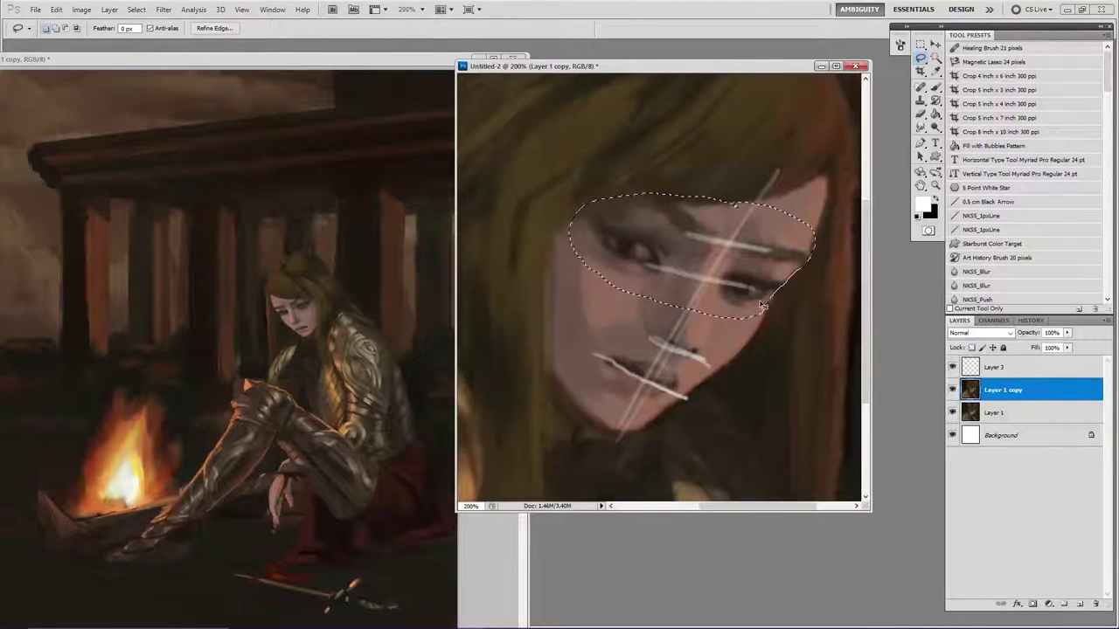
pyautogui.hotkey('ctrl', 'j')
# Move the copied eye area slightly and rotate it clockwise by about 8.8° to follow the guide lines.
pyautogui.hotkey('ctrl', 't')
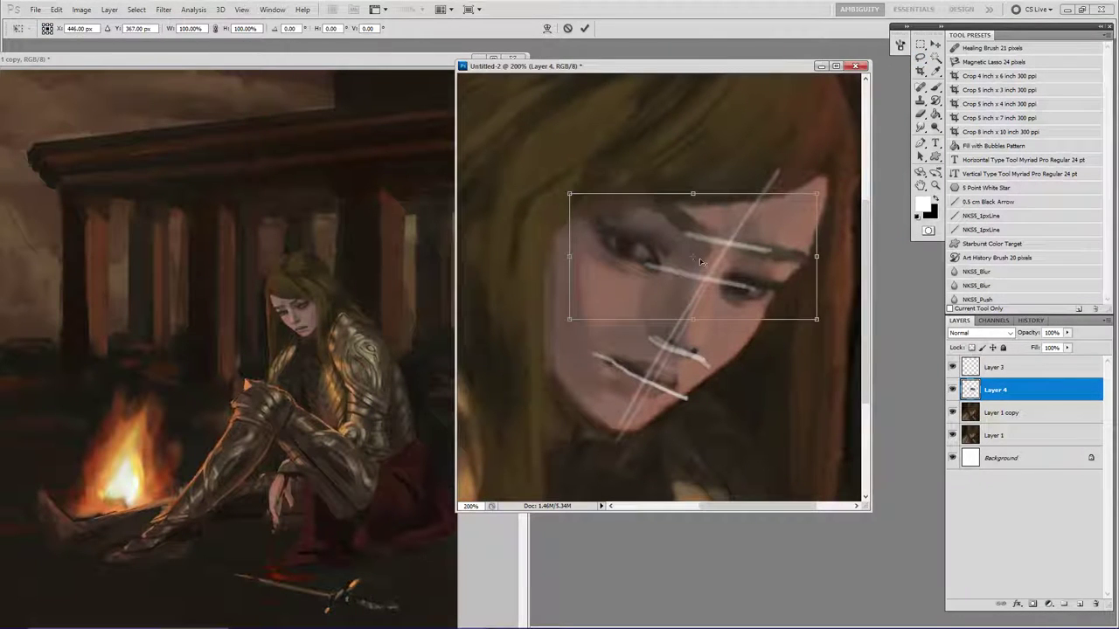
pyautogui.moveTo(700, 261); pyautogui.dragTo(708, 274)
pyautogui.moveTo(836, 276); pyautogui.dragTo(846, 296)
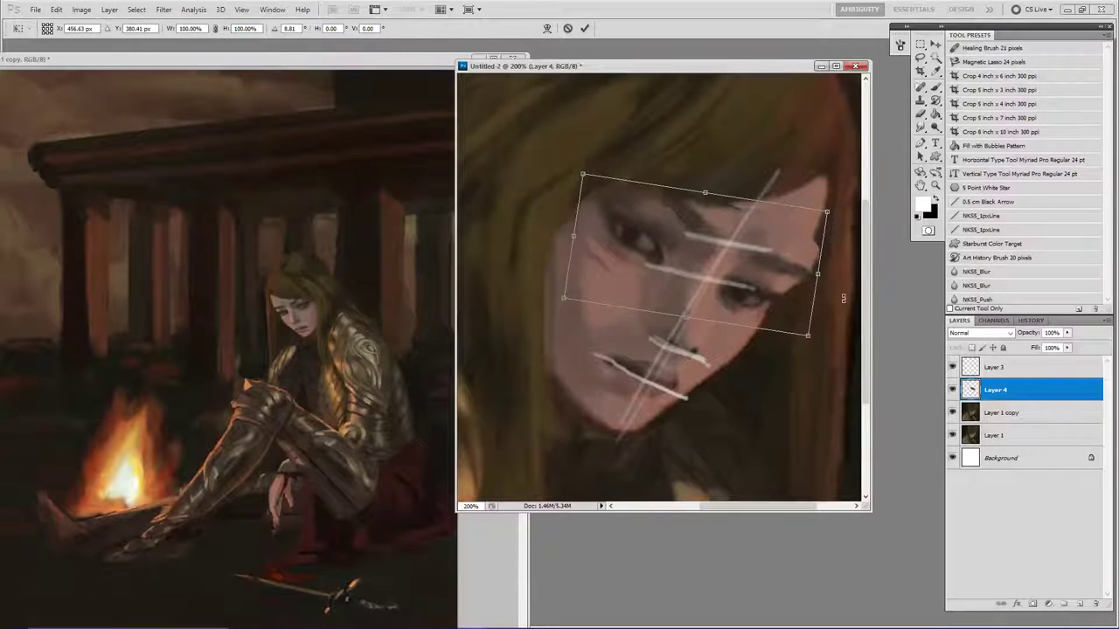
pyautogui.press('Return')
# Paint sampled skin tones on Layer 4 over the seams of the rotated patch on the cheek and temple.
pyautogui.press('l')
pyautogui.press('b')
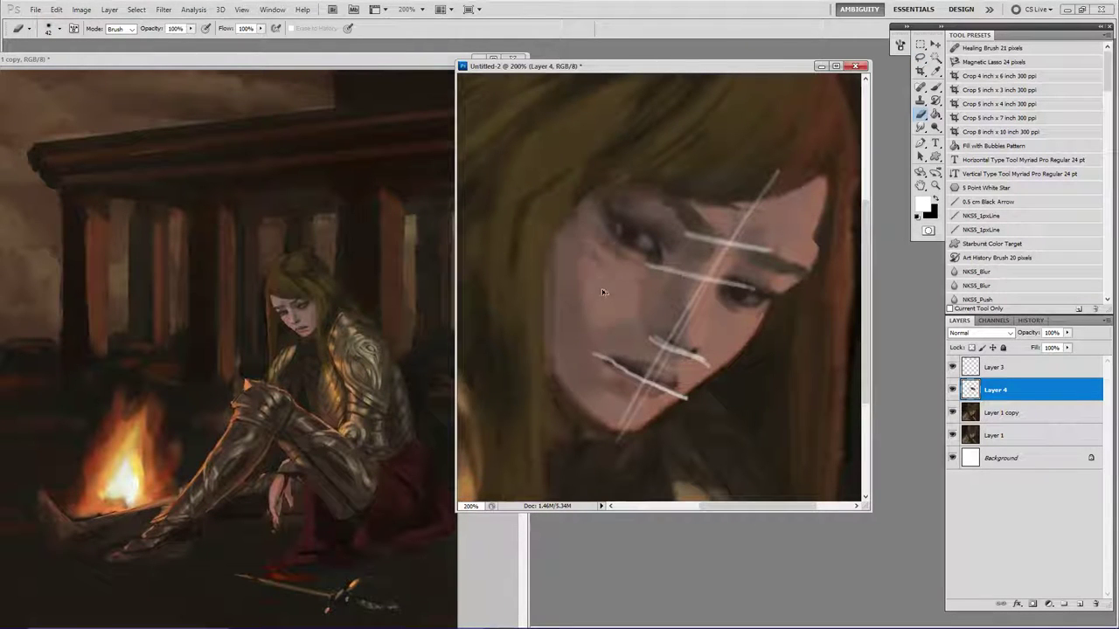
pyautogui.press('b')
pyautogui.keyDown('alt'); pyautogui.click(607, 262); pyautogui.keyUp('alt')
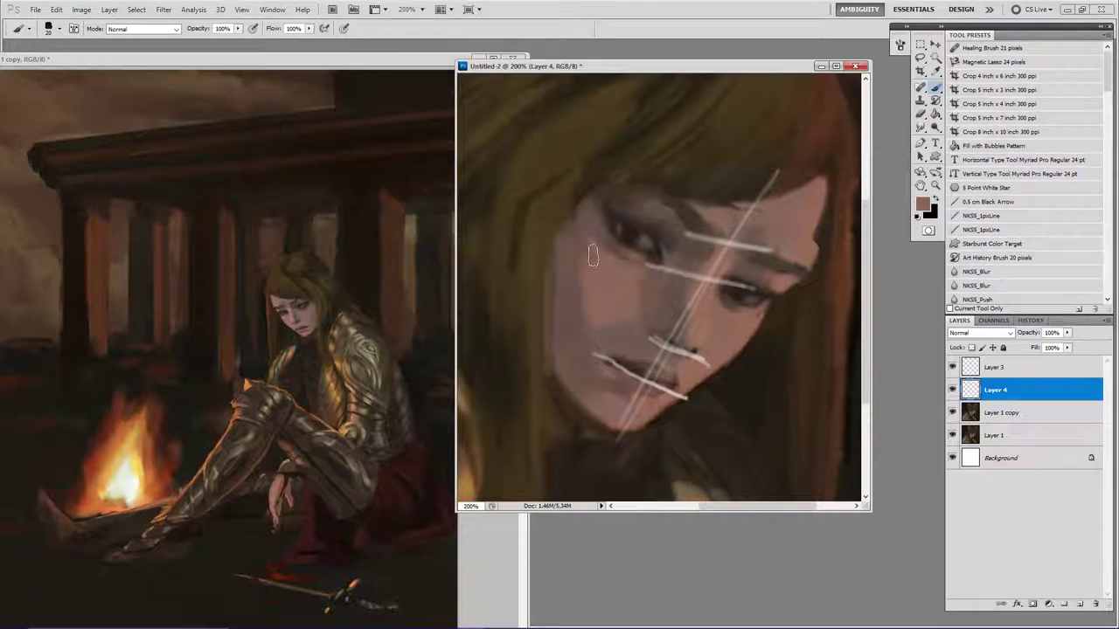
pyautogui.moveTo(589, 303); pyautogui.dragTo(602, 329)
pyautogui.moveTo(570, 250); pyautogui.dragTo(581, 221)
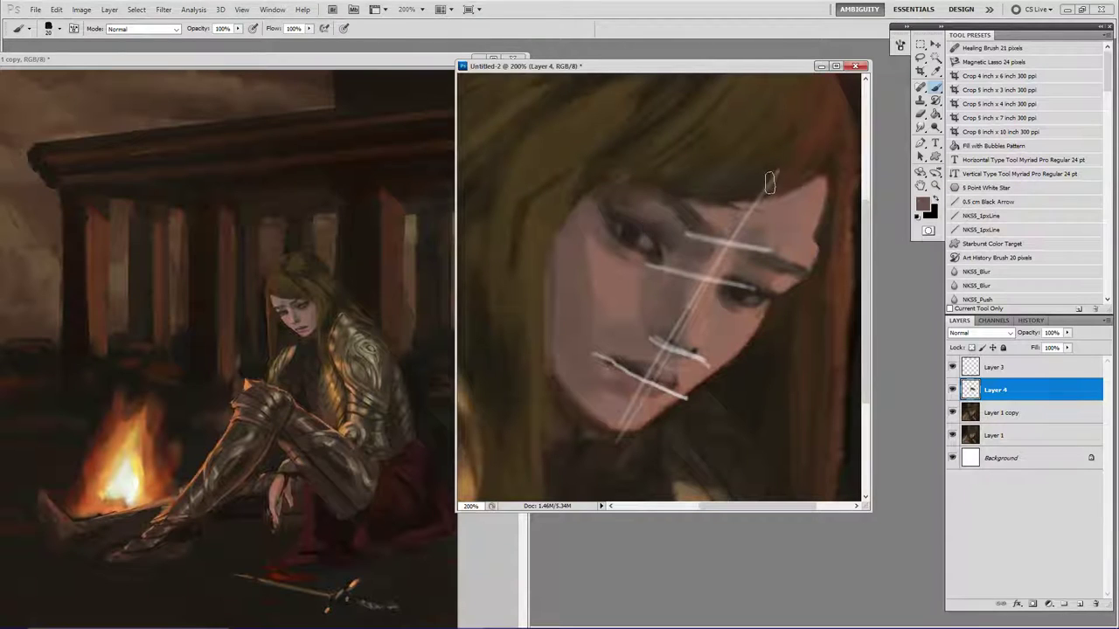
# Erase the excess of the rotated eye patch along the fringe and the outer edge of the face.
pyautogui.press('e')
pyautogui.moveTo(683, 170); pyautogui.dragTo(723, 181)
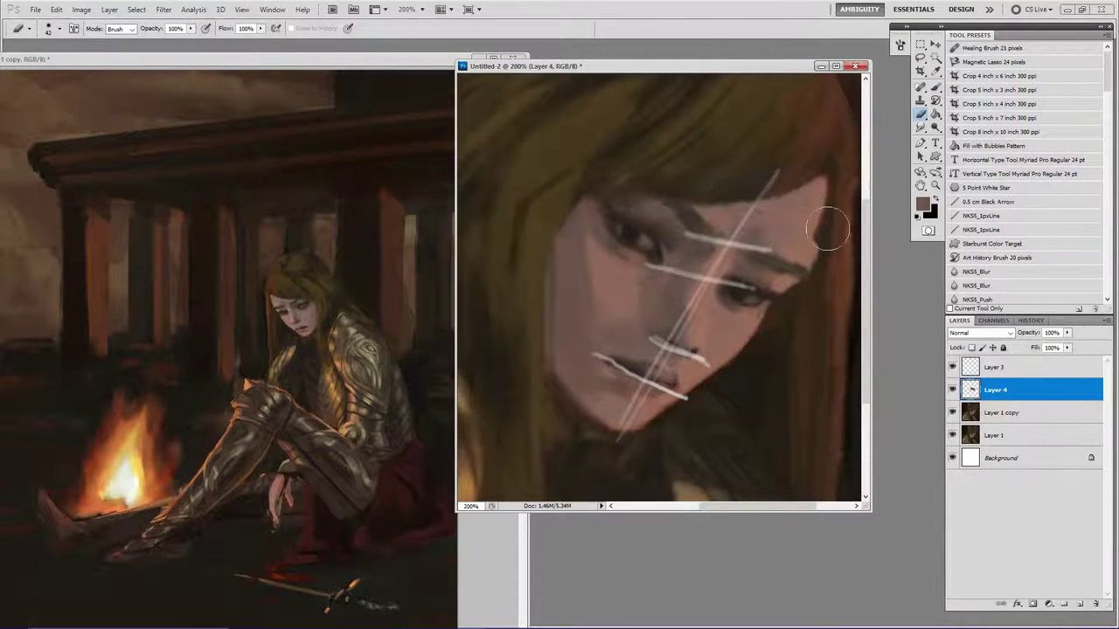
pyautogui.moveTo(809, 238)
pyautogui.mouseDown()
pyautogui.moveTo(795, 242)
pyautogui.moveTo(819, 263)
pyautogui.mouseUp()
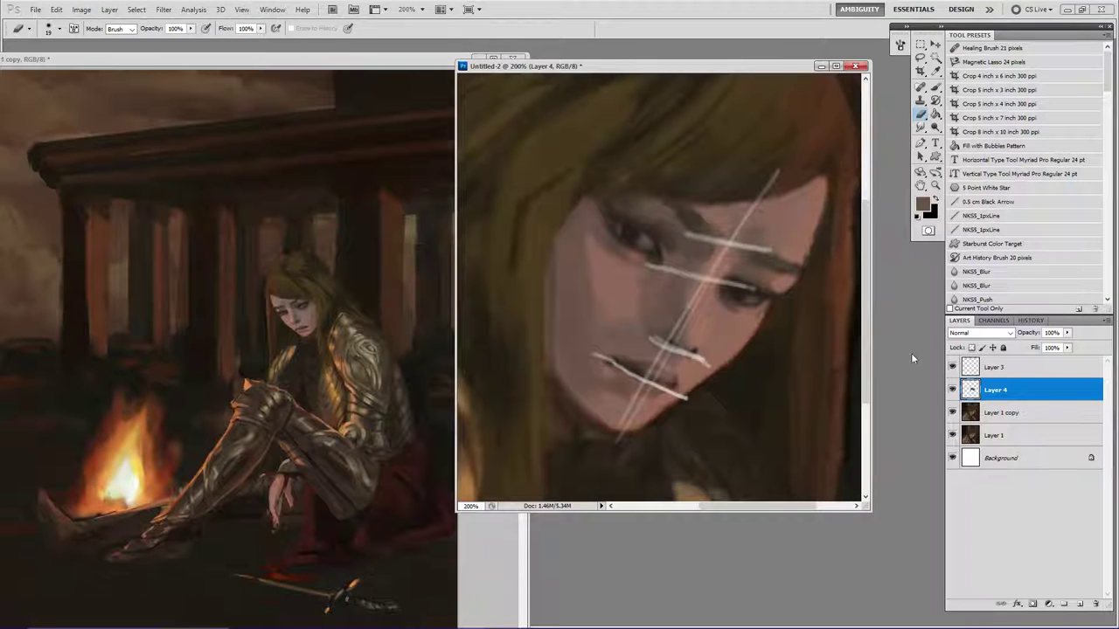
# Hide guide Layer 3, compare the face with and without Layer 4, and merge Layer 4 into Layer 1 copy.
pyautogui.click(952, 368)
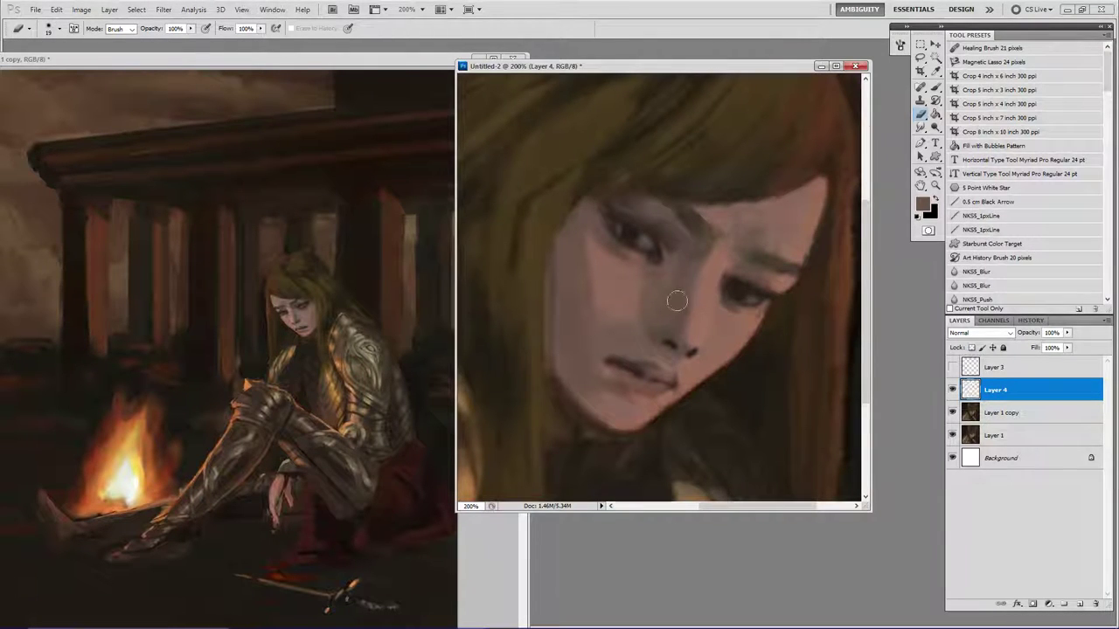
pyautogui.click(952, 392)
pyautogui.click(952, 392)
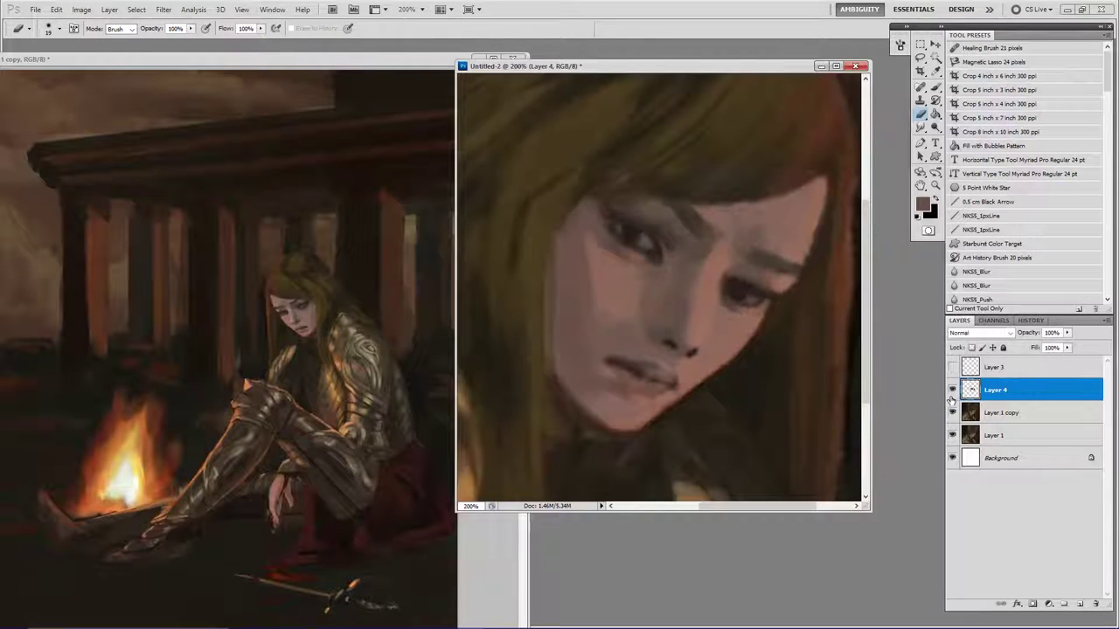
pyautogui.hotkey('ctrl', 'e')
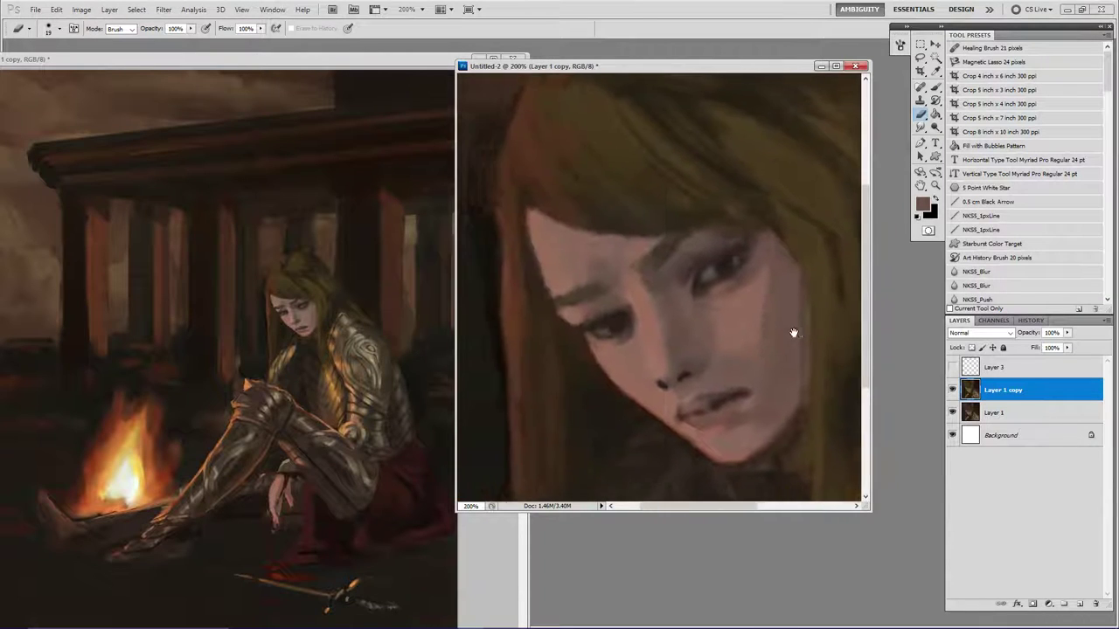
# With a small brush, repaint the outer corner and upper lid of the far eye using dark tones sampled around it.
pyautogui.moveTo(792, 326); pyautogui.dragTo(773, 315)
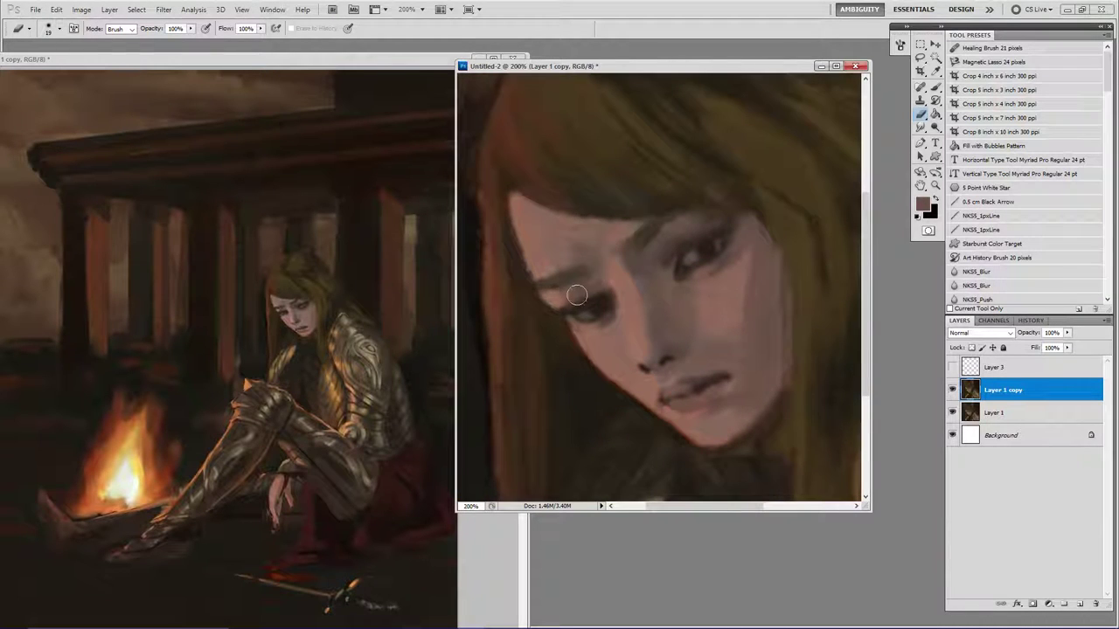
pyautogui.press('b')
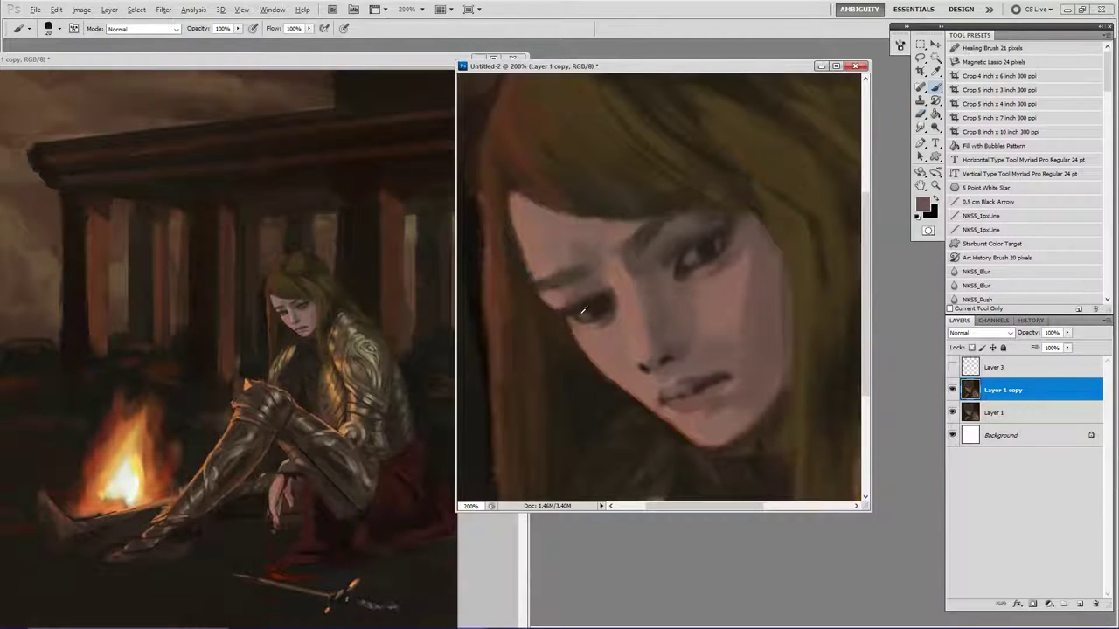
pyautogui.keyDown('alt'); pyautogui.click(580, 312); pyautogui.keyUp('alt')
pyautogui.press('[')
pyautogui.press('[')
pyautogui.press('[')
pyautogui.press('[')
pyautogui.press('[')
pyautogui.keyDown('alt'); pyautogui.click(580, 313); pyautogui.keyUp('alt')
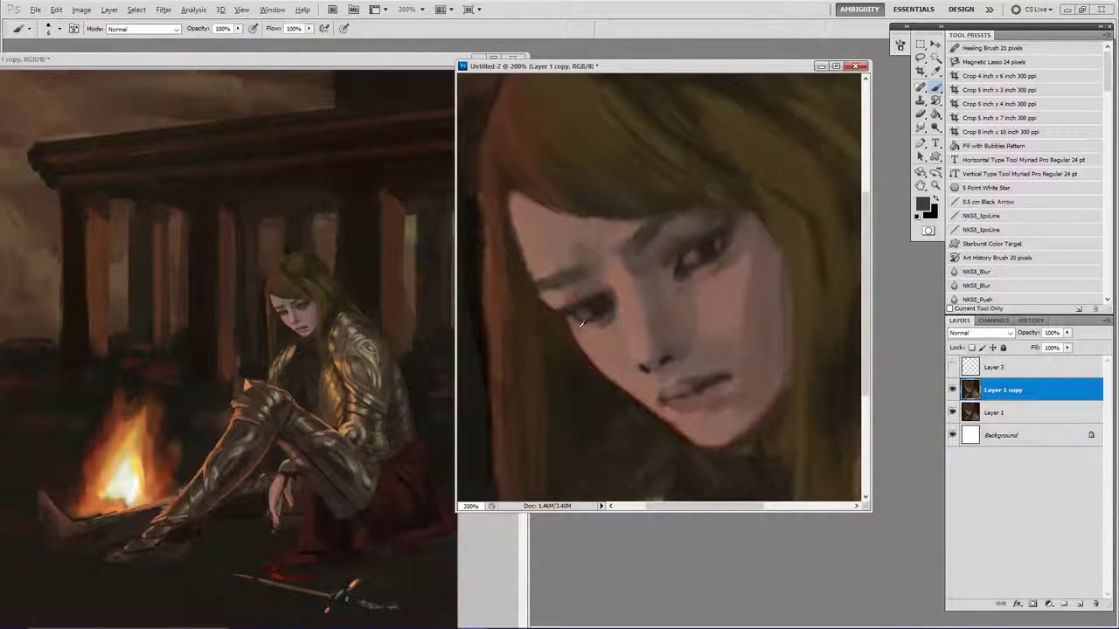
pyautogui.keyDown('alt'); pyautogui.click(580, 325); pyautogui.keyUp('alt')
pyautogui.keyDown('alt'); pyautogui.click(564, 303); pyautogui.keyUp('alt')
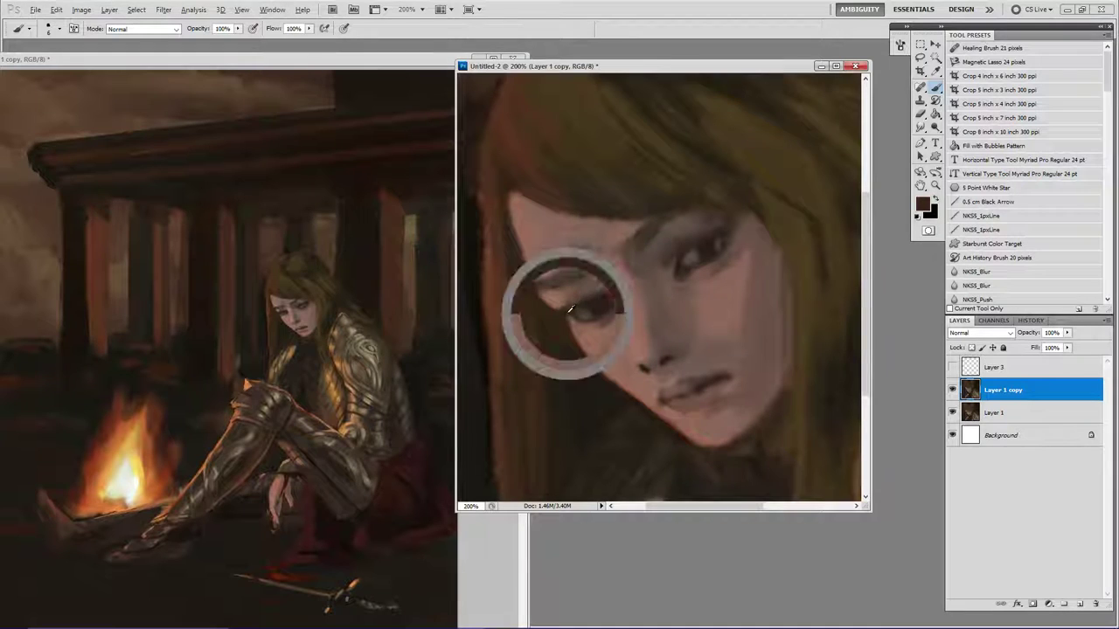
pyautogui.moveTo(593, 293)
pyautogui.mouseDown()
pyautogui.moveTo(583, 298)
pyautogui.moveTo(610, 288)
pyautogui.mouseUp()
# Paint sampled skin tone over the inner corner of the far eye beside the nose bridge.
pyautogui.keyDown('alt'); pyautogui.click(609, 286); pyautogui.keyUp('alt')
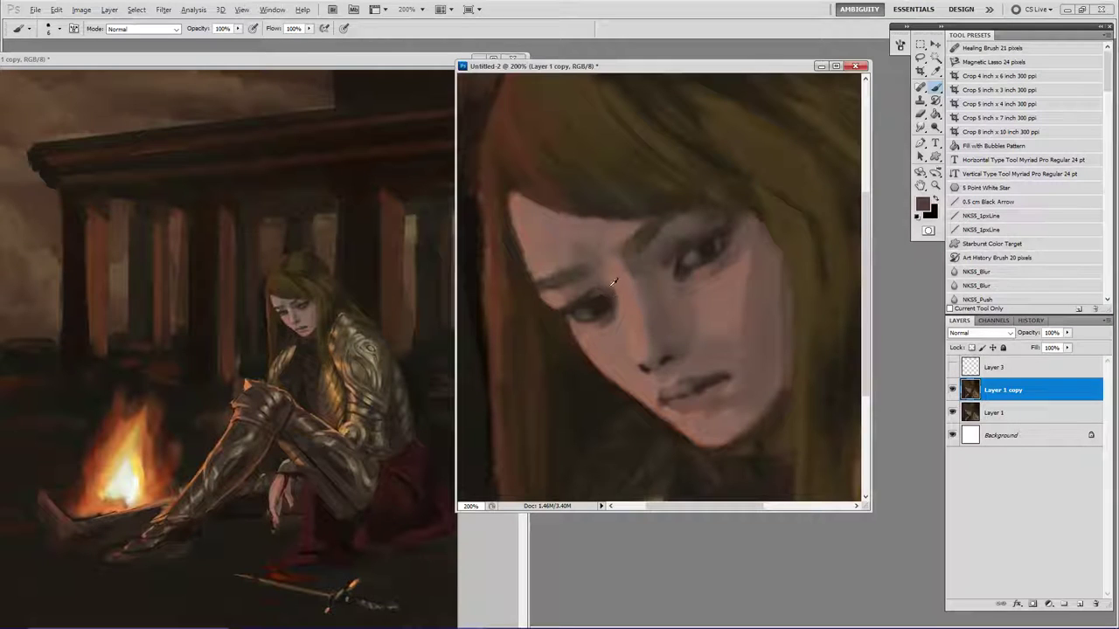
pyautogui.keyDown('alt'); pyautogui.click(612, 284); pyautogui.keyUp('alt')
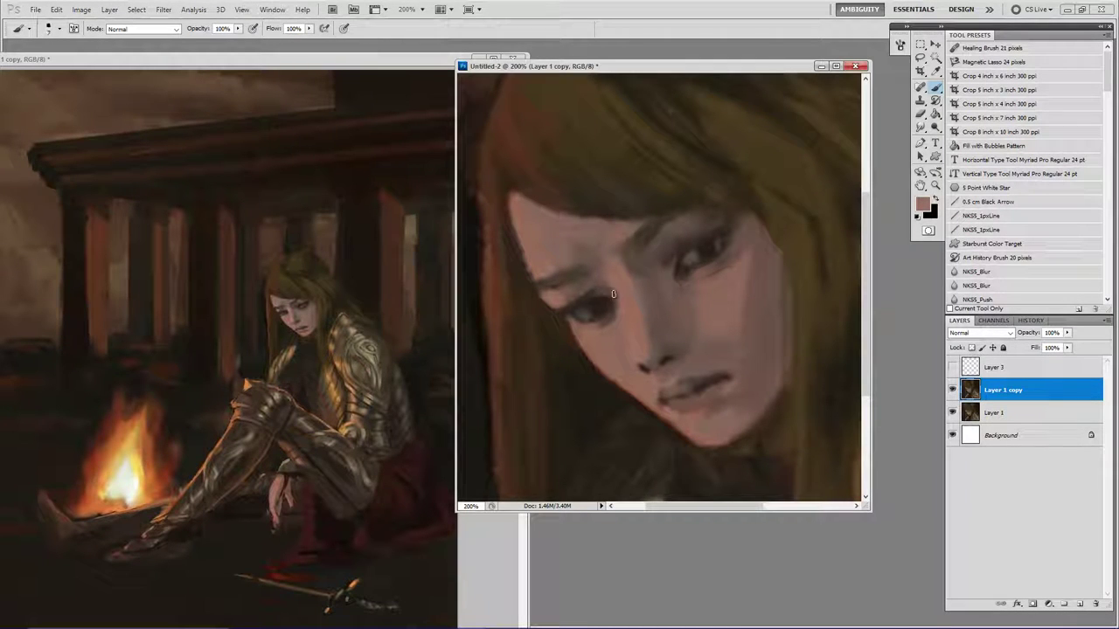
pyautogui.moveTo(600, 292)
pyautogui.mouseDown()
pyautogui.moveTo(602, 281)
pyautogui.moveTo(621, 302)
pyautogui.mouseUp()
# Blend the skin between the eyebrows and at the top of the nose with sampled tones and a 25 px brush.
pyautogui.press(']')
pyautogui.press(']')
pyautogui.press(']')
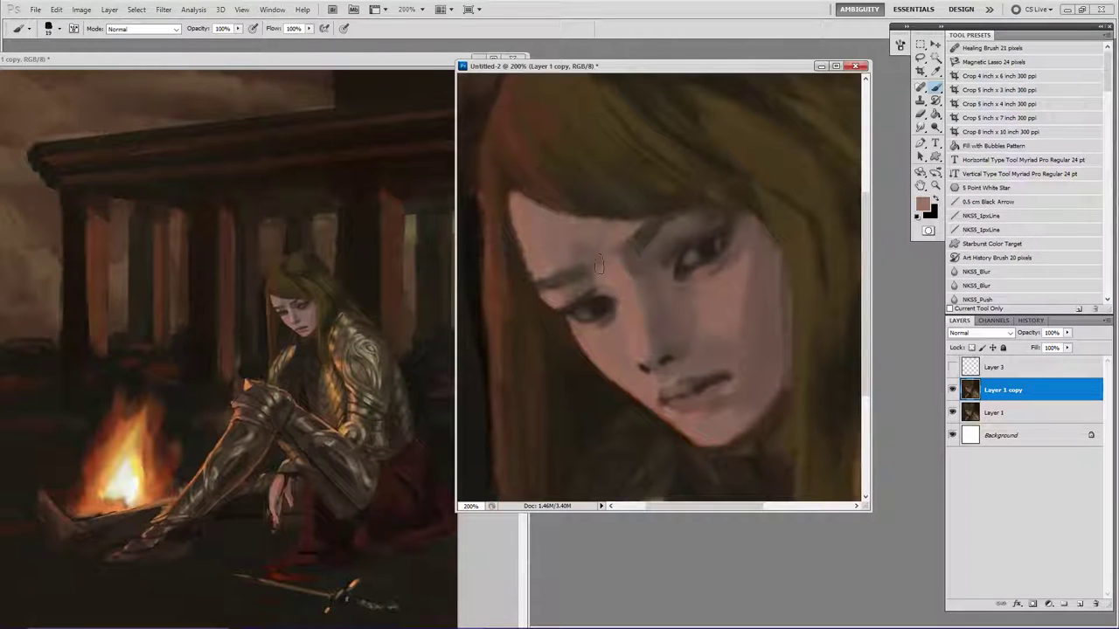
pyautogui.keyDown('alt'); pyautogui.click(604, 261); pyautogui.keyUp('alt')
pyautogui.keyDown('alt'); pyautogui.click(623, 264); pyautogui.keyUp('alt')
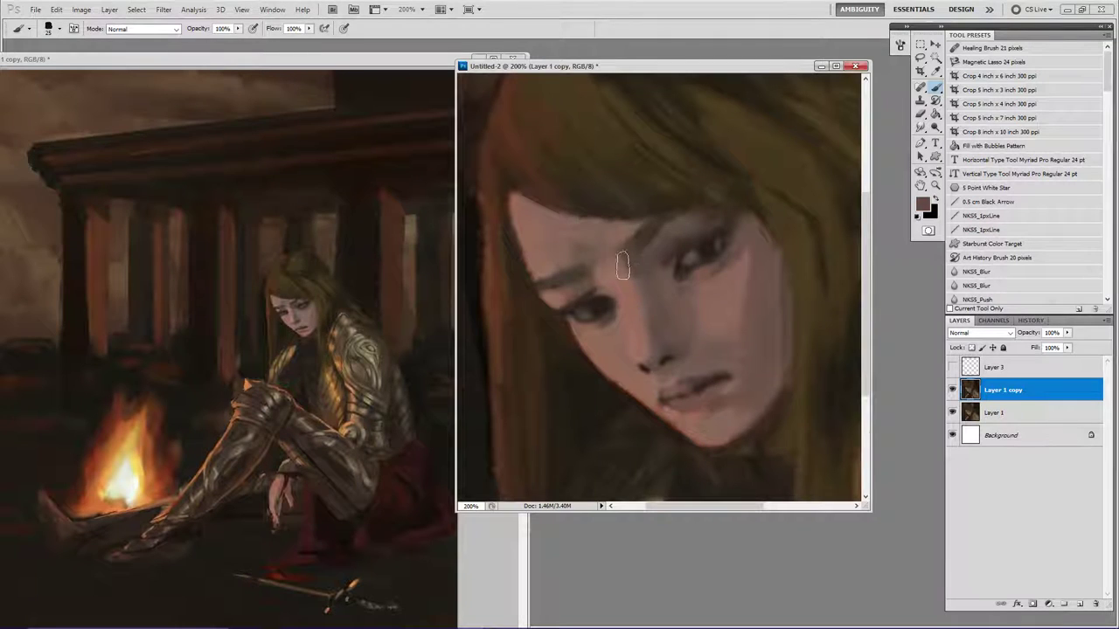
pyautogui.moveTo(623, 265)
pyautogui.mouseDown()
pyautogui.moveTo(592, 274)
pyautogui.moveTo(605, 259)
pyautogui.mouseUp()
pyautogui.keyDown('alt'); pyautogui.click(599, 262); pyautogui.keyUp('alt')
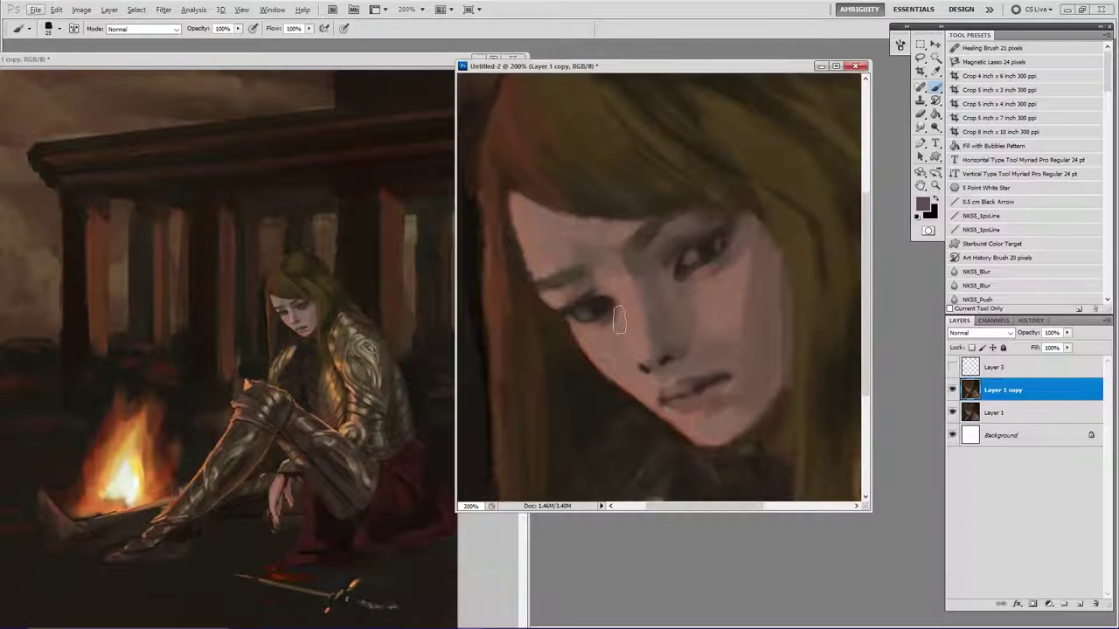
# Sample a tone near the far eye and refine its outer corner along the face edge with a small brush.
pyautogui.keyDown('alt'); pyautogui.click(699, 348); pyautogui.keyUp('alt')
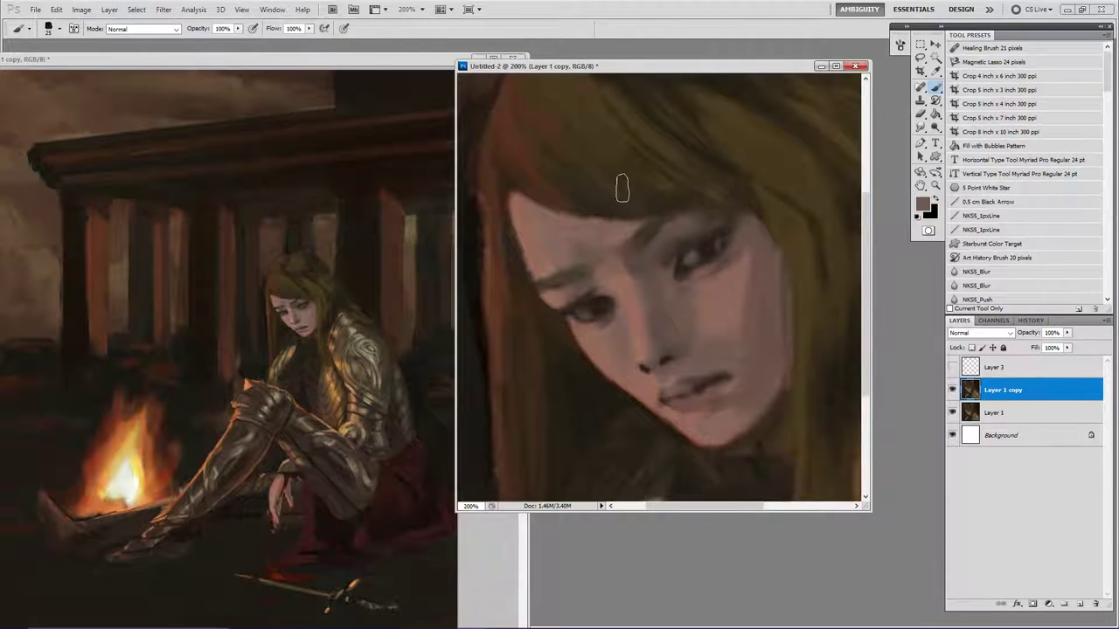
pyautogui.keyDown('alt'); pyautogui.click(571, 315); pyautogui.keyUp('alt')
pyautogui.press('[')
pyautogui.press('[')
pyautogui.press('[')
pyautogui.press('[')
pyautogui.press('[')
pyautogui.press('[')
pyautogui.moveTo(562, 307); pyautogui.dragTo(569, 320)
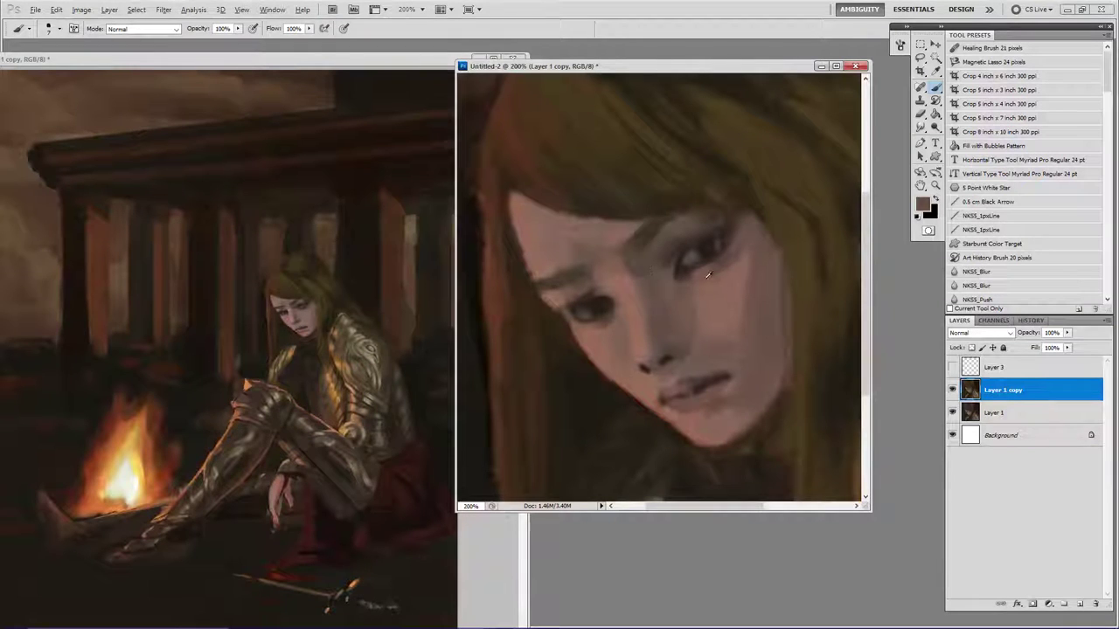
# Paint over the irises and dark lid lines of both eyes with a soft shadow tone and a 39 px brush.
pyautogui.moveTo(691, 261)
pyautogui.mouseDown()
pyautogui.moveTo(723, 253)
pyautogui.moveTo(687, 251)
pyautogui.moveTo(696, 242)
pyautogui.moveTo(745, 236)
pyautogui.moveTo(672, 266)
pyautogui.moveTo(715, 229)
pyautogui.mouseUp()
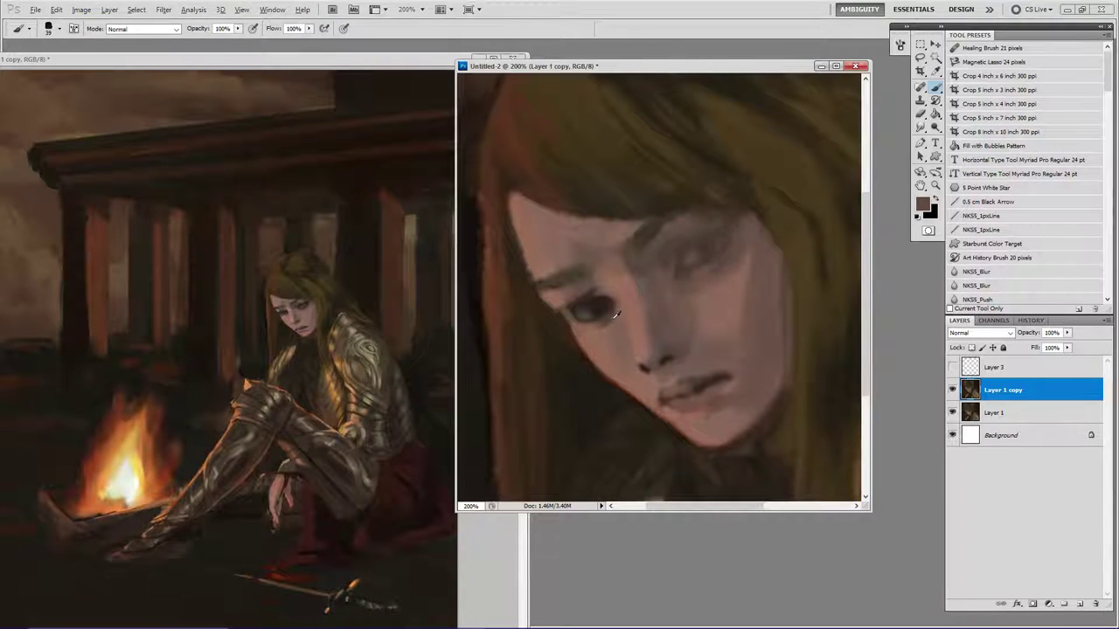
pyautogui.moveTo(603, 306)
pyautogui.mouseDown()
pyautogui.moveTo(582, 300)
pyautogui.moveTo(601, 299)
pyautogui.mouseUp()
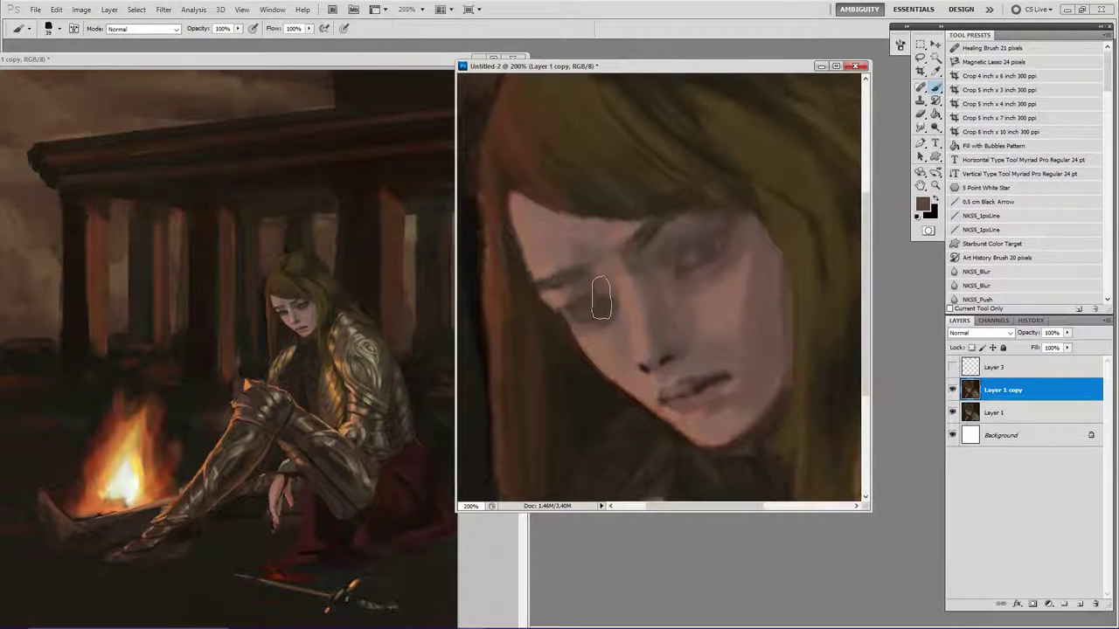
pyautogui.press('z')
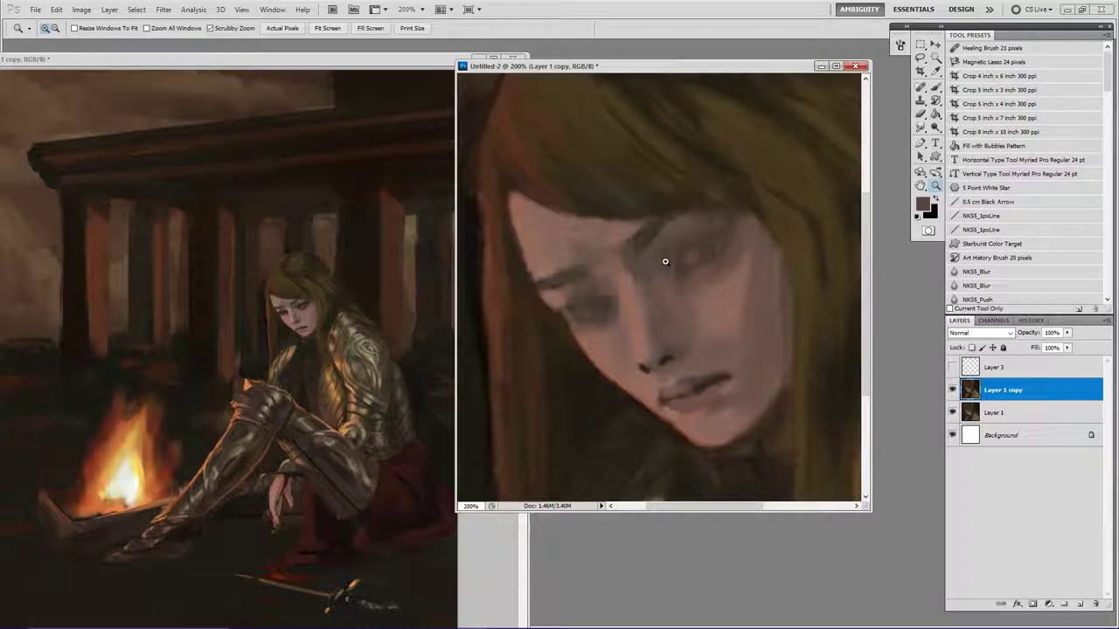
pyautogui.press('b')
# Compare the repaint with the original, and replace Layer 3 with a new empty layer above Layer 1 copy.
pyautogui.click(952, 390)
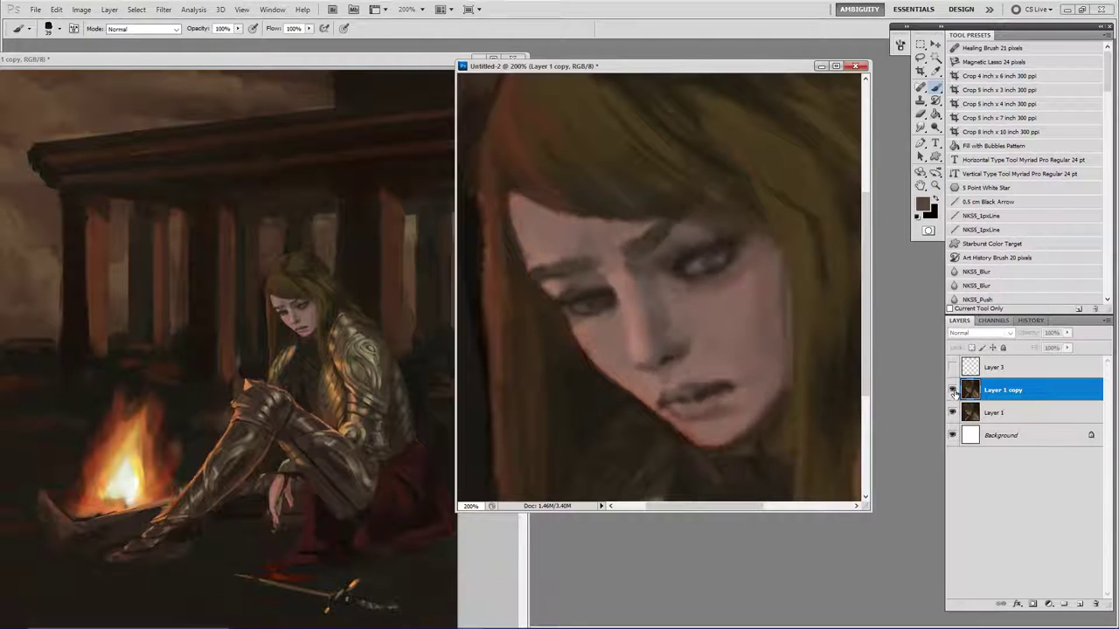
pyautogui.click(952, 390)
pyautogui.click(952, 367)
pyautogui.click(952, 367)
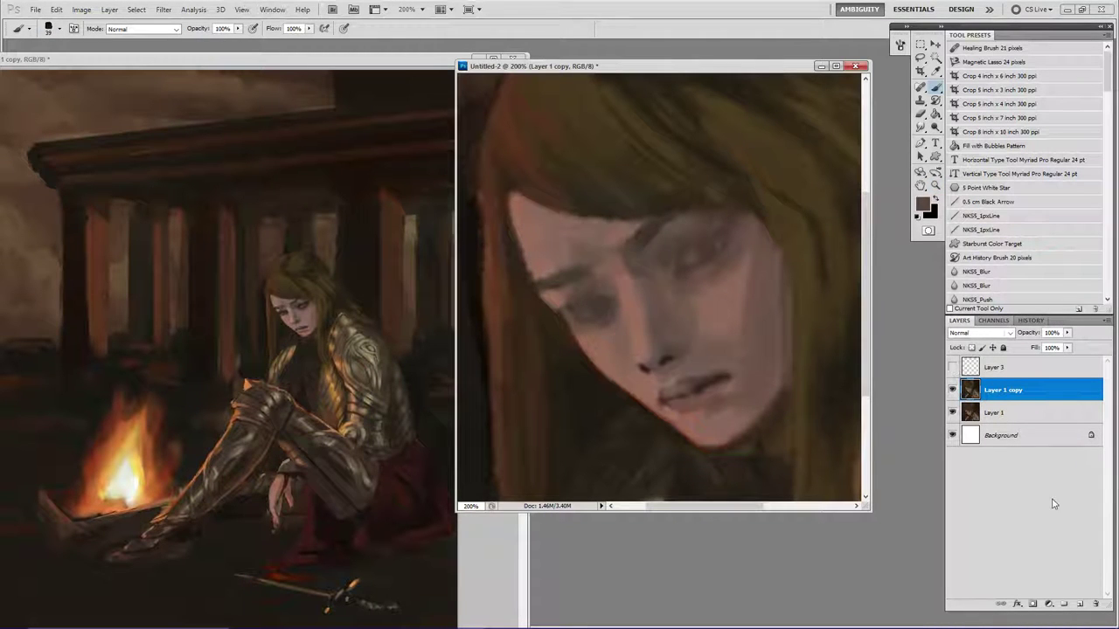
pyautogui.click(1039, 369)
pyautogui.click(1094, 605)
pyautogui.click(1081, 604)
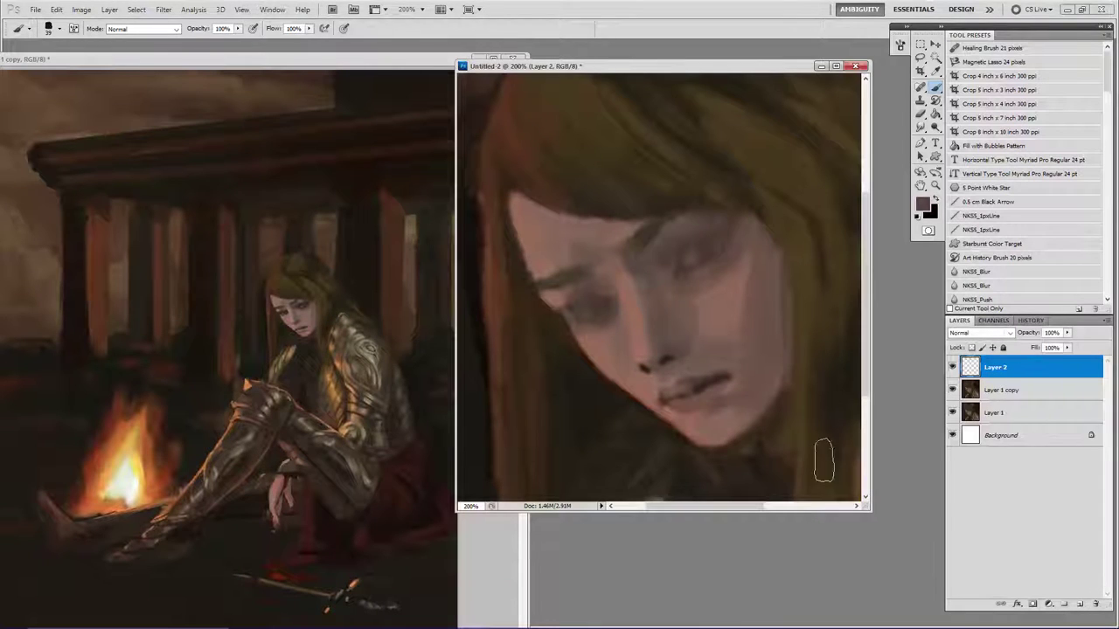
# Set the paint colour to dark brown 22120b and draw the lid lines and irises of both eyes with a small brush.
pyautogui.press('r')
pyautogui.press('d')
pyautogui.press('b')
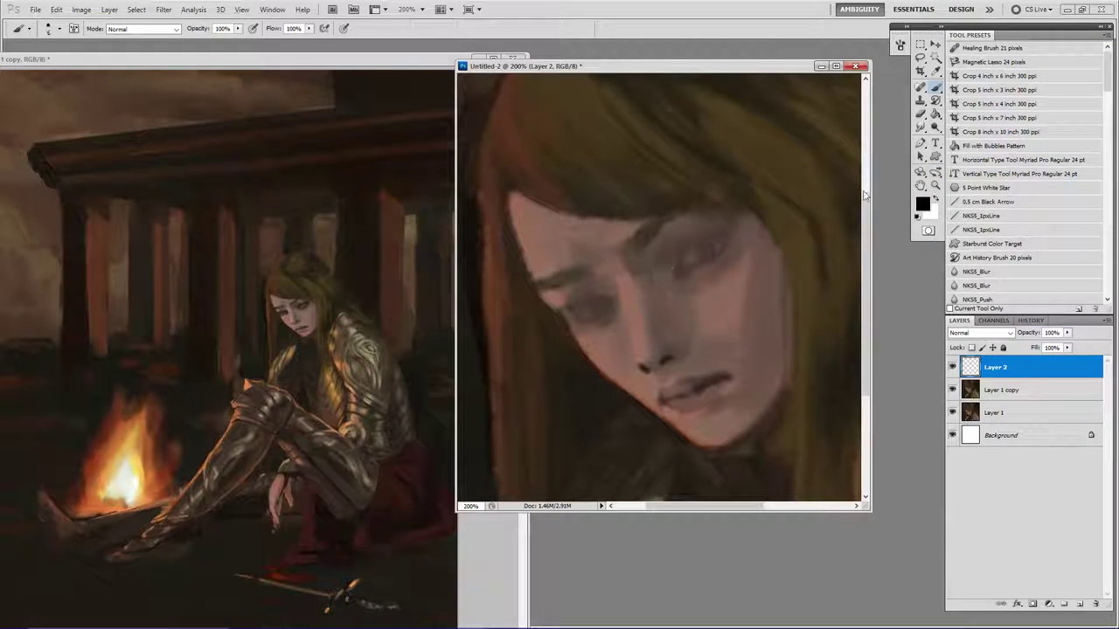
pyautogui.keyDown('alt'); pyautogui.click(684, 253); pyautogui.keyUp('alt')
pyautogui.click(924, 203)
pyautogui.moveTo(844, 486); pyautogui.dragTo(866, 492)
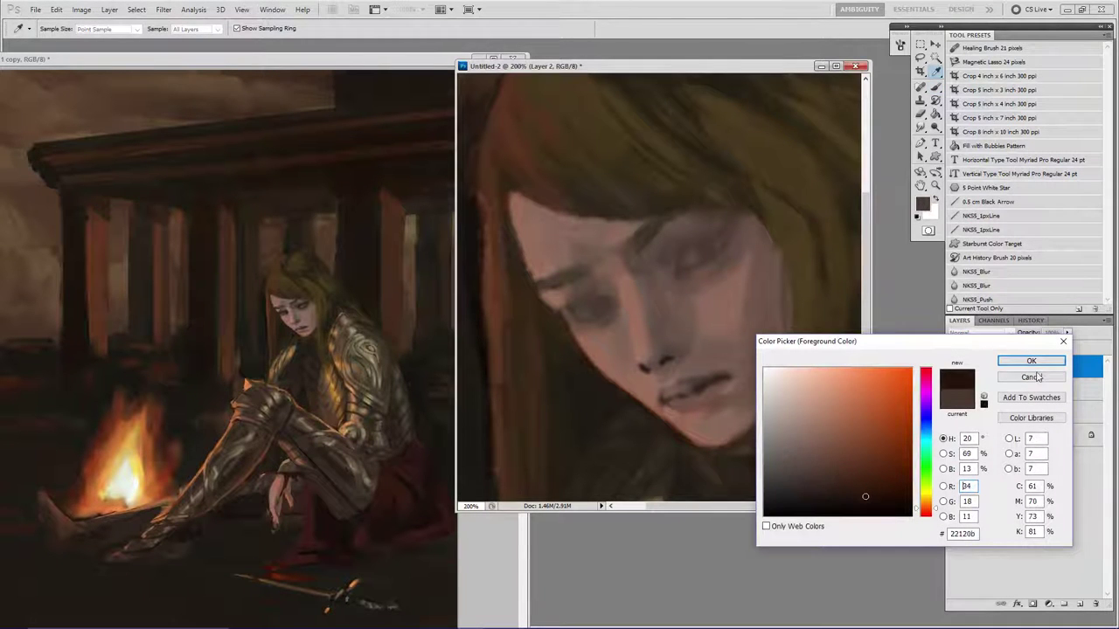
pyautogui.click(1031, 361)
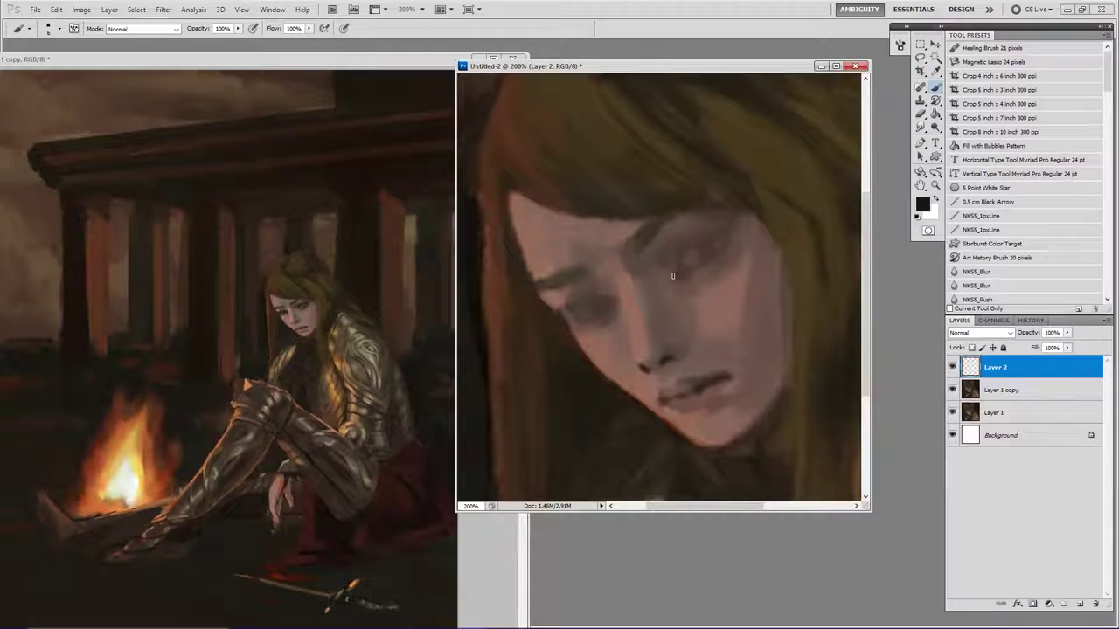
pyautogui.moveTo(672, 273); pyautogui.dragTo(722, 233)
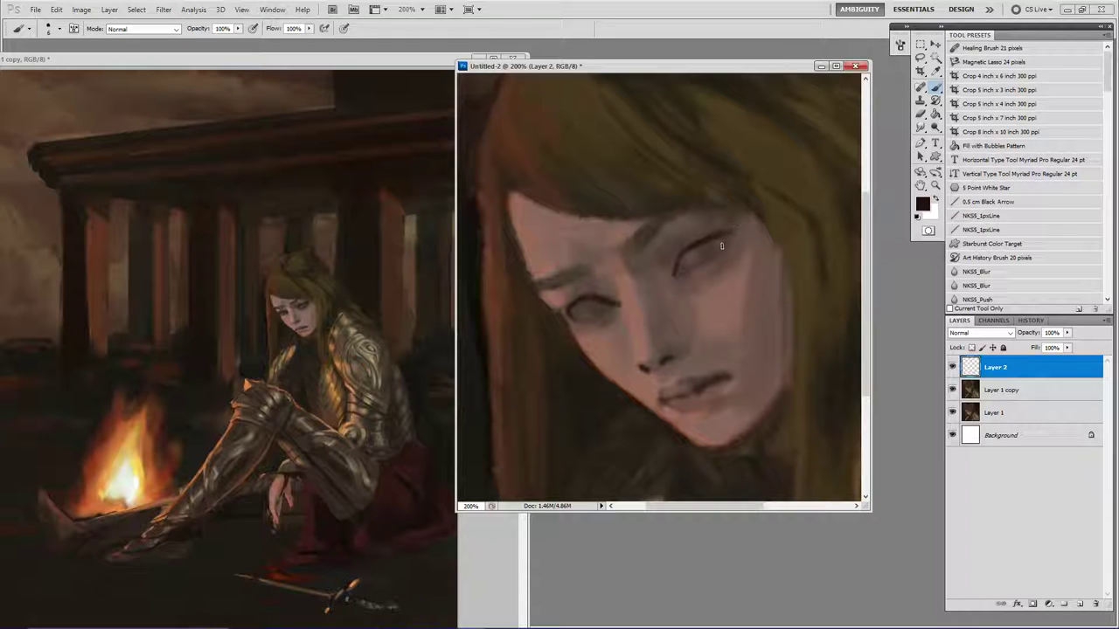
pyautogui.moveTo(570, 314); pyautogui.dragTo(578, 322)
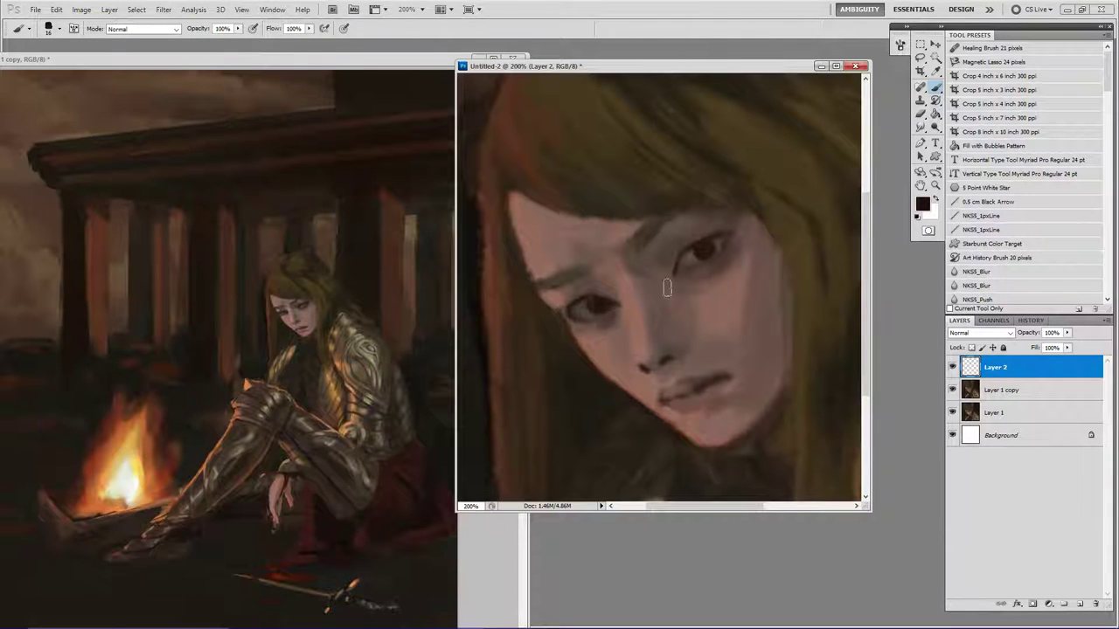
pyautogui.press(']')
pyautogui.press(']')
pyautogui.press(']')
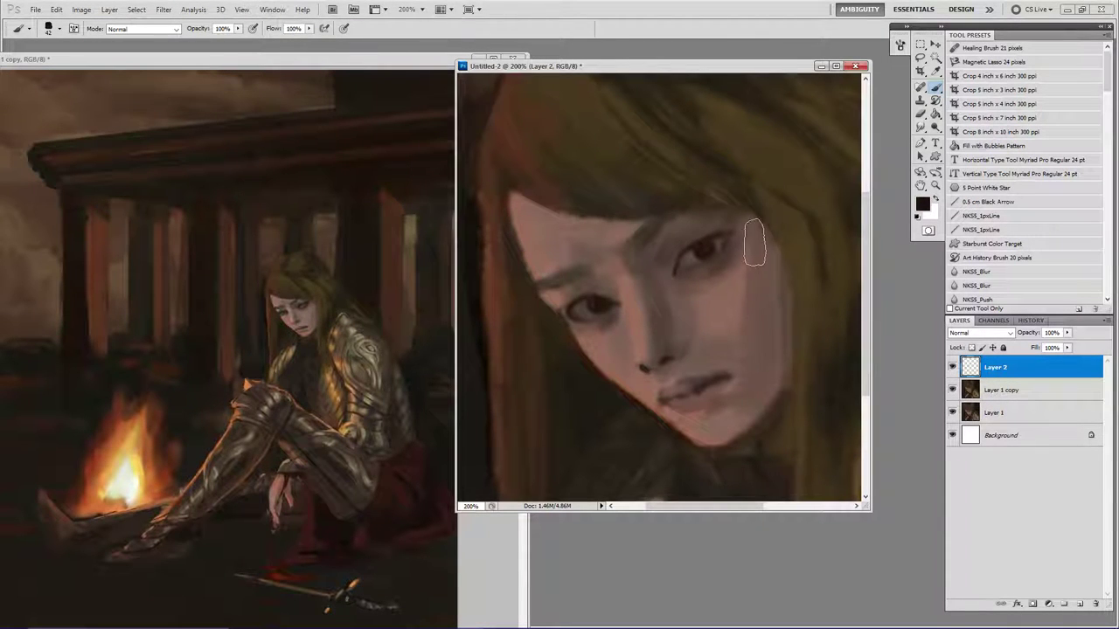
pyautogui.hotkey('ctrl', 'z')
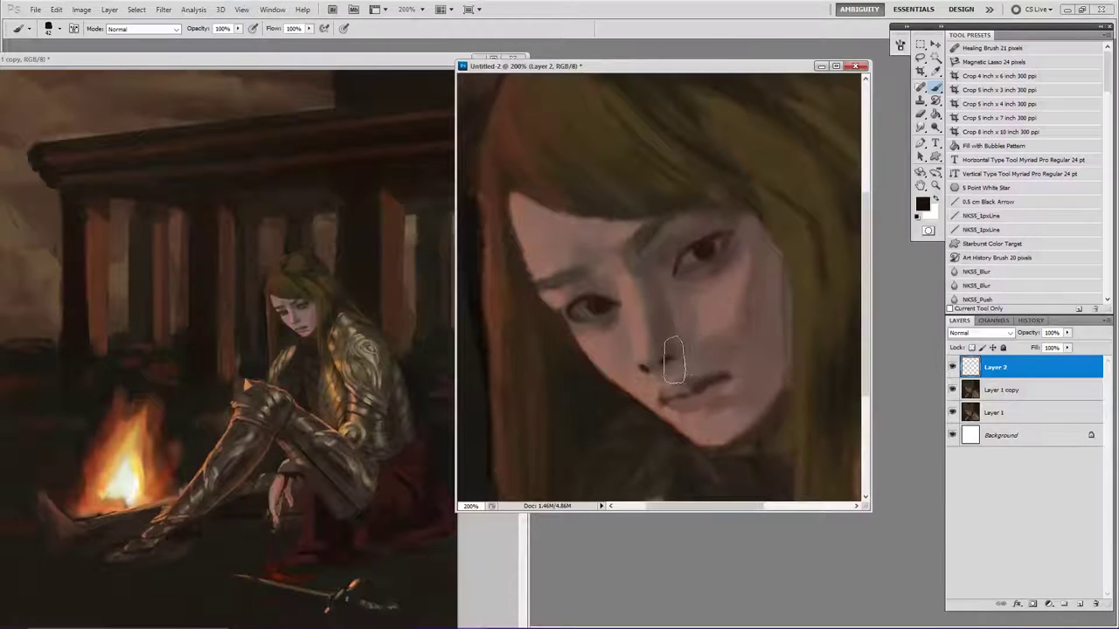
pyautogui.rightClick(662, 372)
pyautogui.press('Escape')
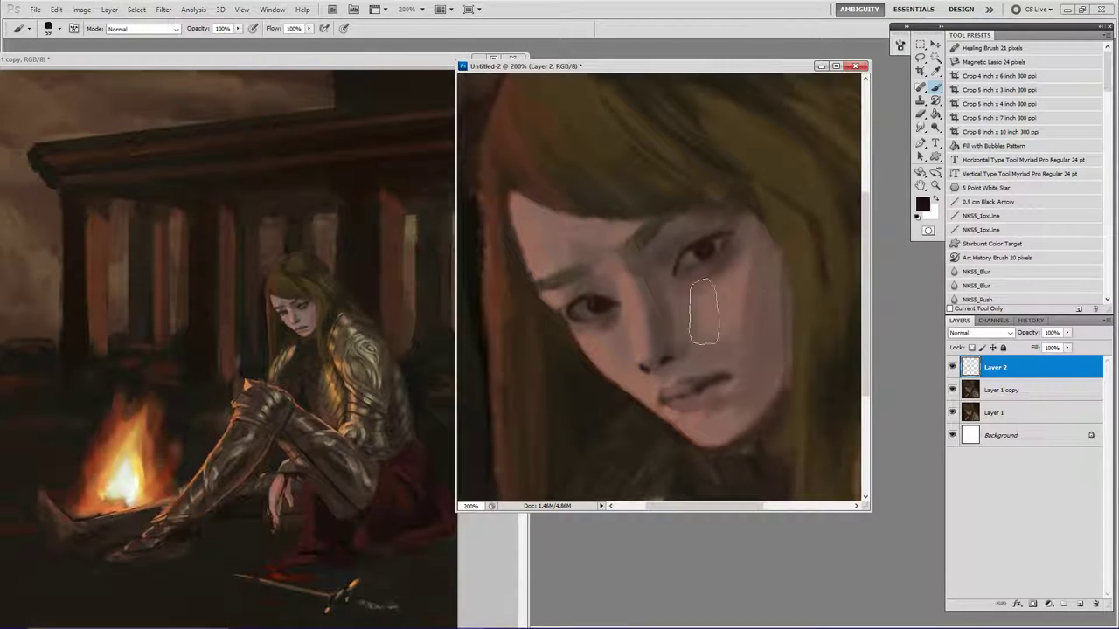
# Sample shadow tones beside the nose and shade the cheek next to the nostril with a 28 px brush.
pyautogui.keyDown('alt'); pyautogui.click(661, 315); pyautogui.keyUp('alt')
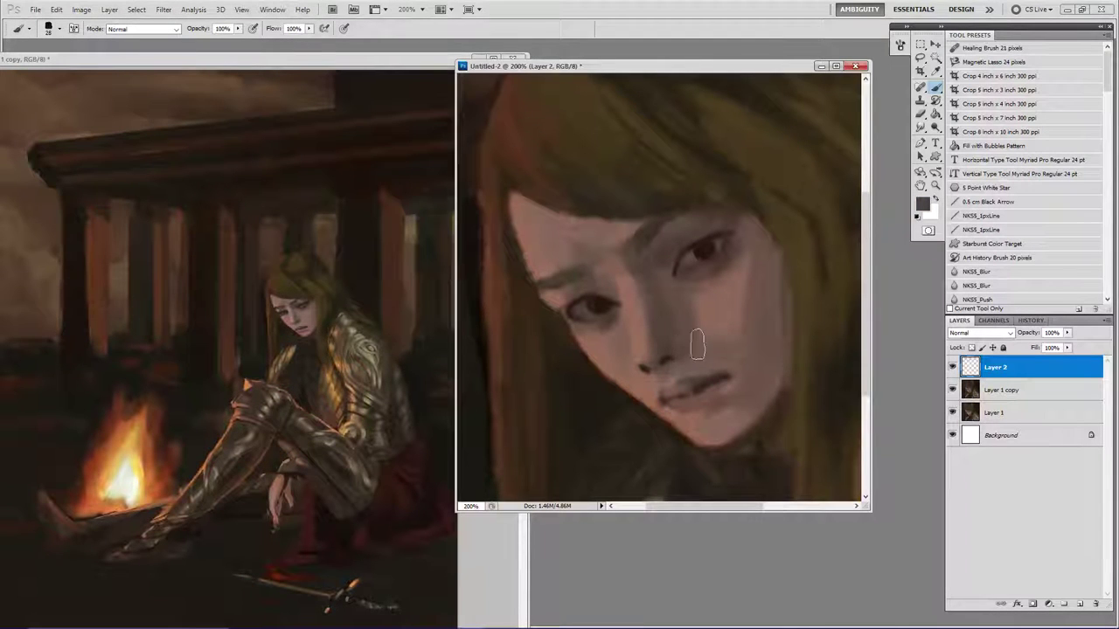
pyautogui.keyDown('alt'); pyautogui.click(680, 358); pyautogui.keyUp('alt')
pyautogui.moveTo(691, 356)
pyautogui.mouseDown()
pyautogui.moveTo(743, 362)
pyautogui.moveTo(732, 340)
pyautogui.moveTo(690, 324)
pyautogui.moveTo(715, 343)
pyautogui.mouseUp()
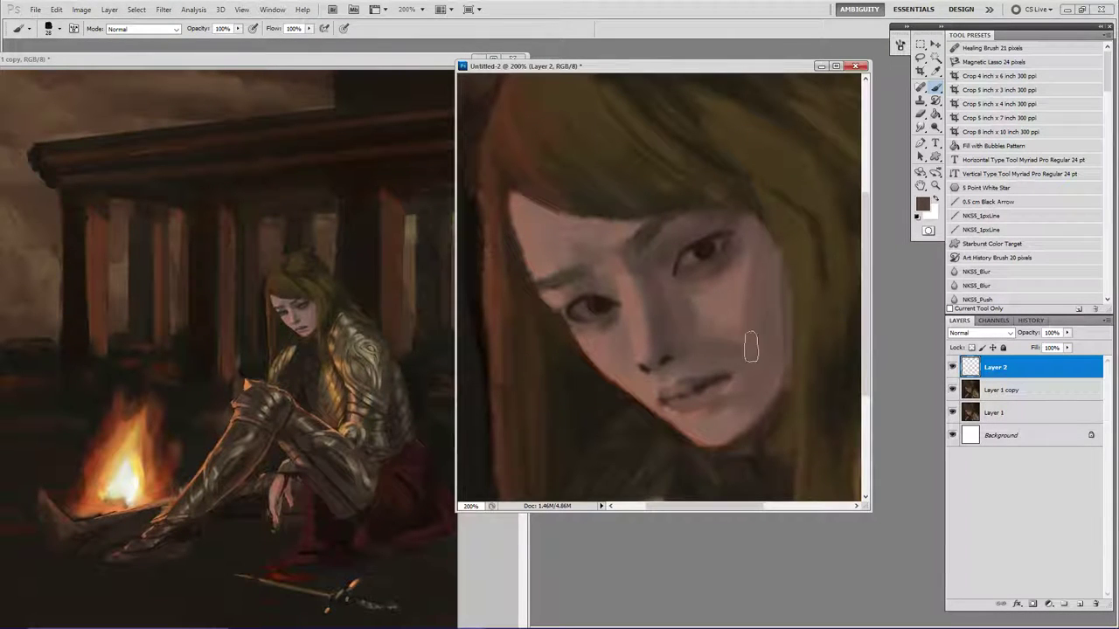
# Shade the side of the near cheek, the chin and the jaw with the 28 px brush, and undo the last stroke.
pyautogui.moveTo(766, 230); pyautogui.dragTo(757, 317)
pyautogui.moveTo(756, 250); pyautogui.dragTo(747, 333)
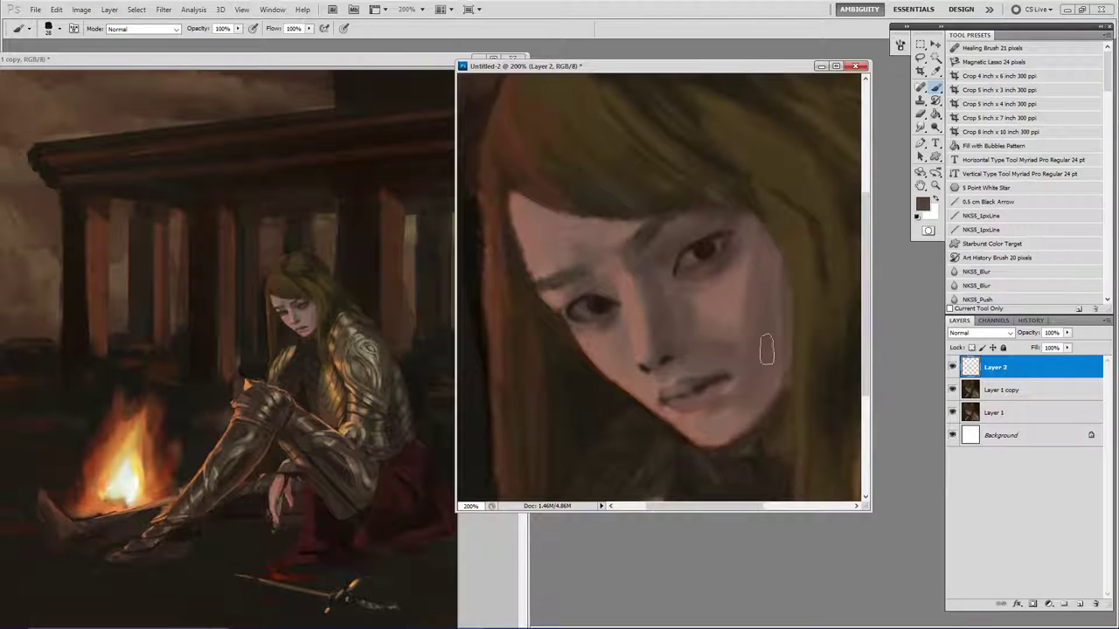
pyautogui.moveTo(709, 426)
pyautogui.mouseDown()
pyautogui.moveTo(727, 418)
pyautogui.moveTo(703, 417)
pyautogui.mouseUp()
pyautogui.moveTo(775, 350); pyautogui.dragTo(759, 375)
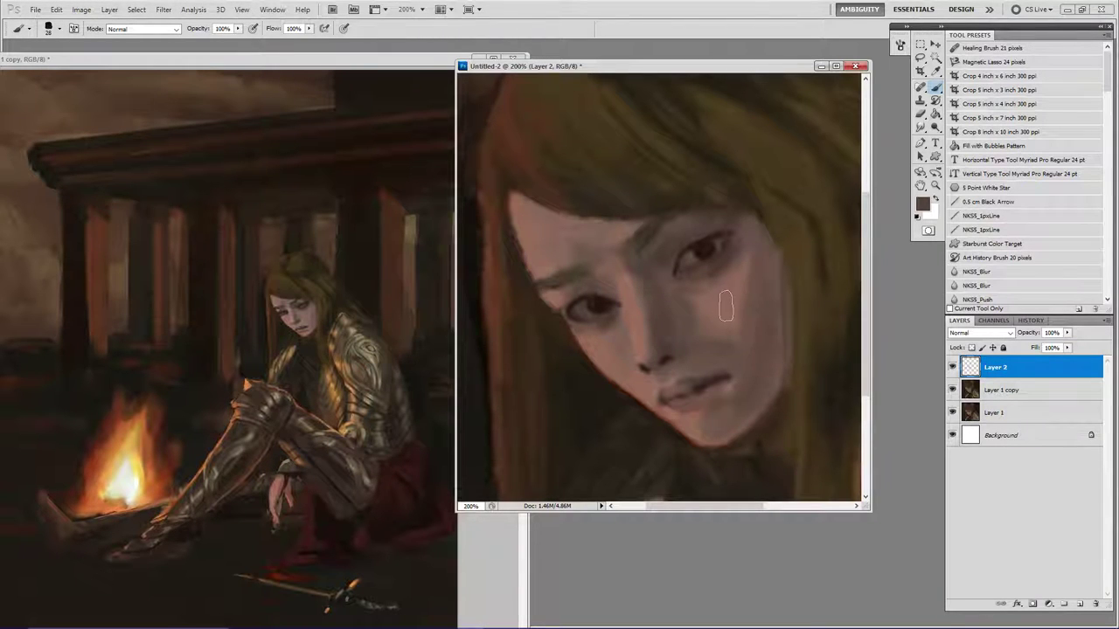
pyautogui.hotkey('ctrl', 'z')
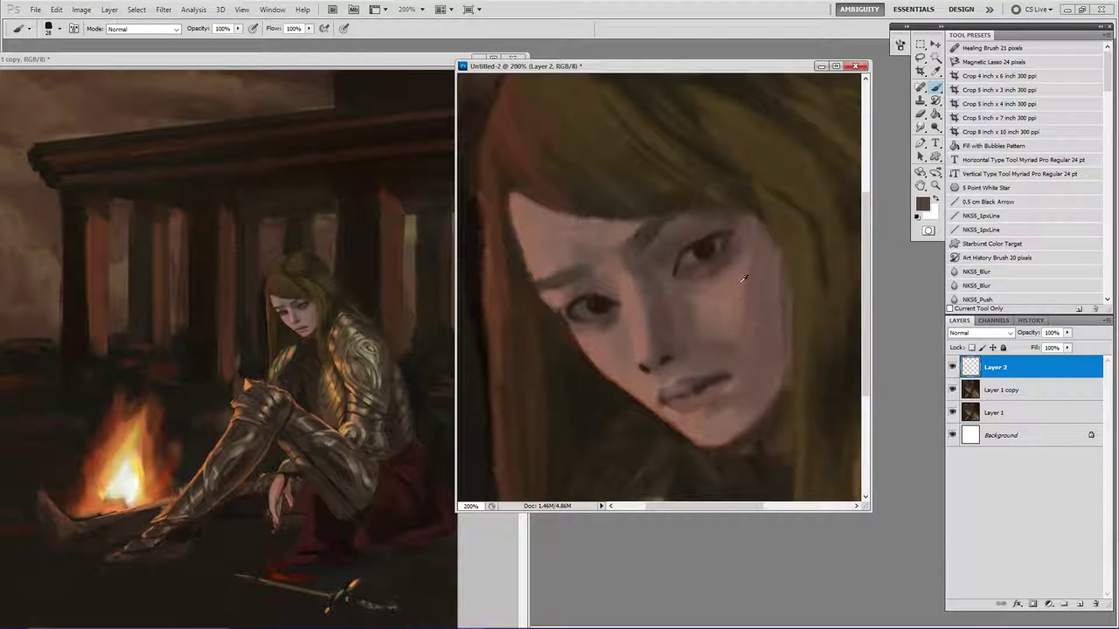
# Sample the near cheek, darken the colour to reddish brown 5d3c2f, and shade around the nostril, enlarging the brush to 46 px.
pyautogui.keyDown('alt'); pyautogui.click(744, 281); pyautogui.keyUp('alt')
pyautogui.click(922, 203)
pyautogui.moveTo(840, 456); pyautogui.dragTo(837, 461)
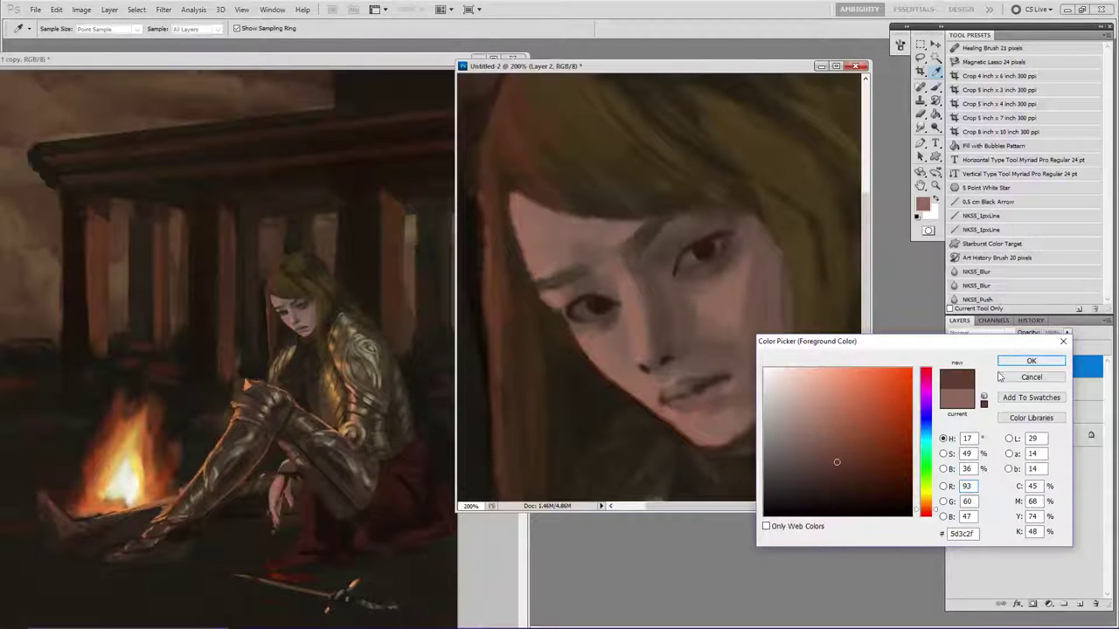
pyautogui.click(1030, 361)
pyautogui.press('b')
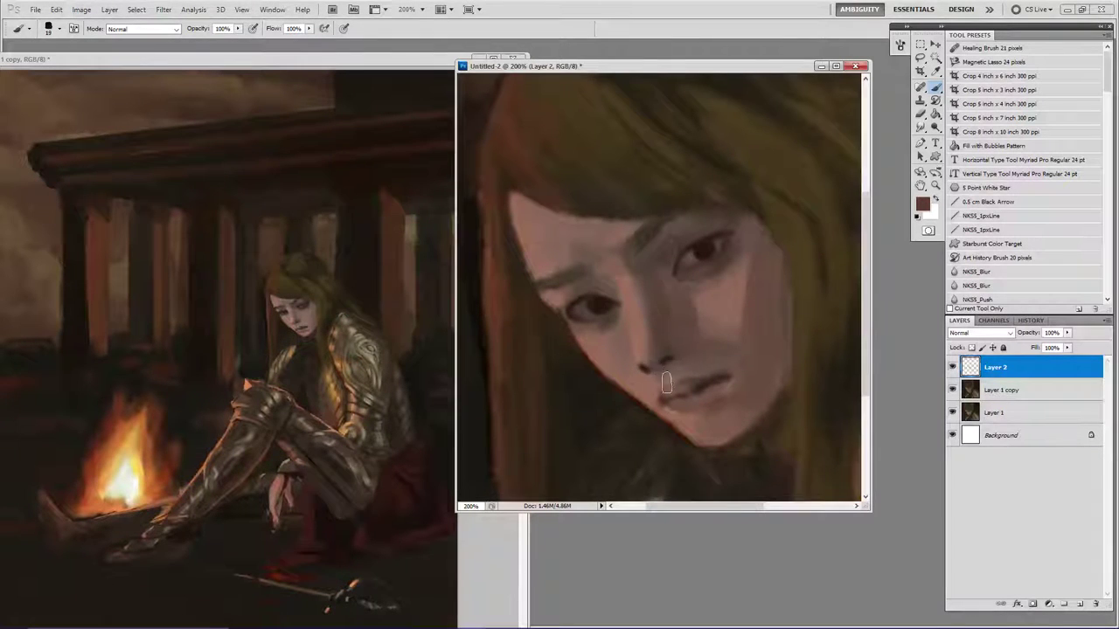
pyautogui.press(']')
pyautogui.press(']')
pyautogui.press(']')
pyautogui.press(']')
pyautogui.press(']')
pyautogui.press(']')
pyautogui.press(']')
pyautogui.moveTo(658, 353); pyautogui.dragTo(654, 364)
pyautogui.press(']')
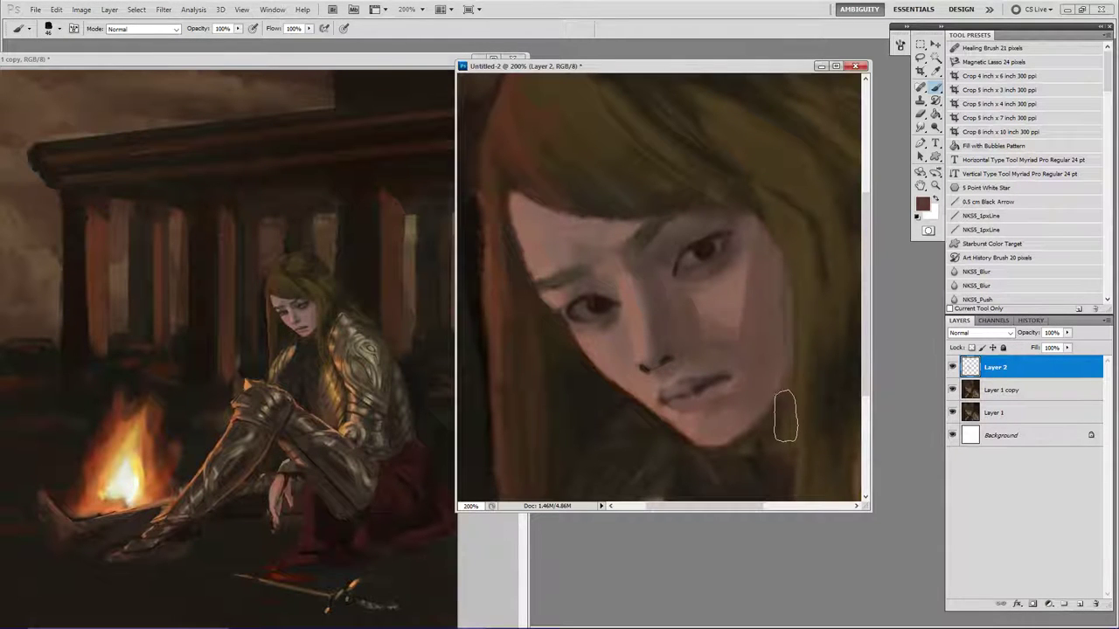
# Shade the skin between the near eye and the nose bridge, and refine the lower lid with skin tone sampled below it.
pyautogui.moveTo(676, 273); pyautogui.dragTo(642, 277)
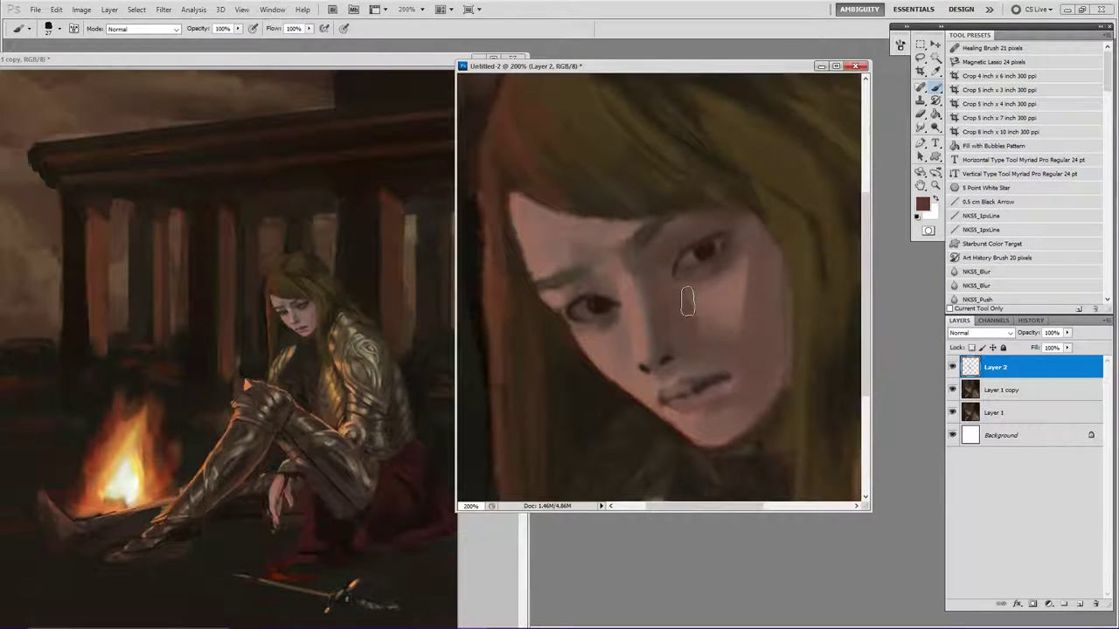
pyautogui.press(']')
pyautogui.press(']')
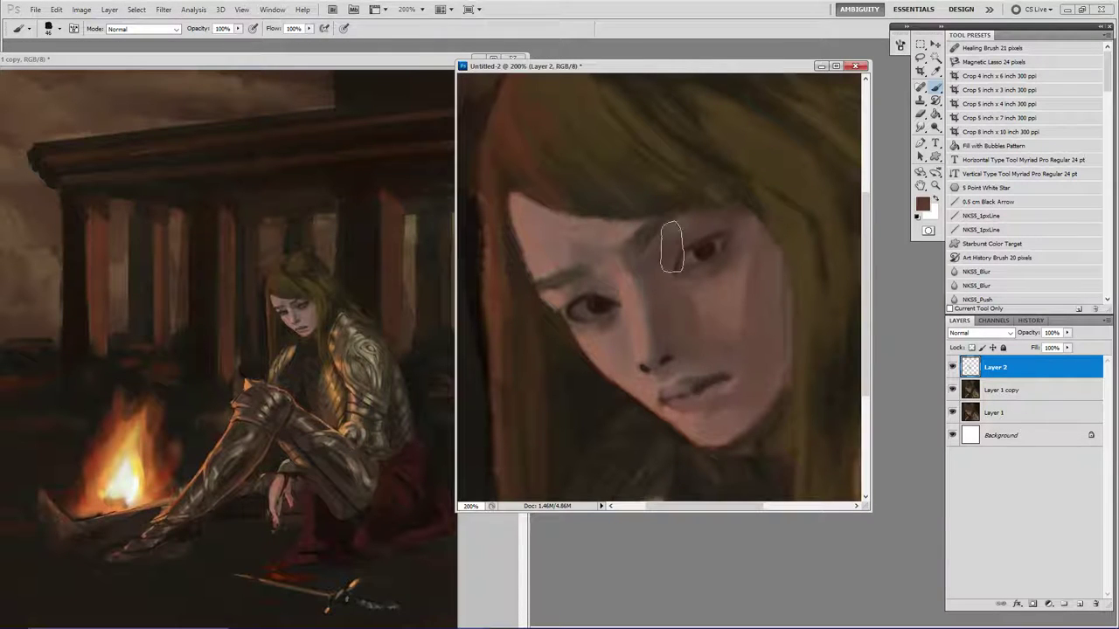
pyautogui.keyDown('alt'); pyautogui.click(701, 278); pyautogui.keyUp('alt')
pyautogui.press('[')
pyautogui.keyDown('alt'); pyautogui.click(701, 276); pyautogui.keyUp('alt')
pyautogui.moveTo(702, 270); pyautogui.dragTo(689, 280)
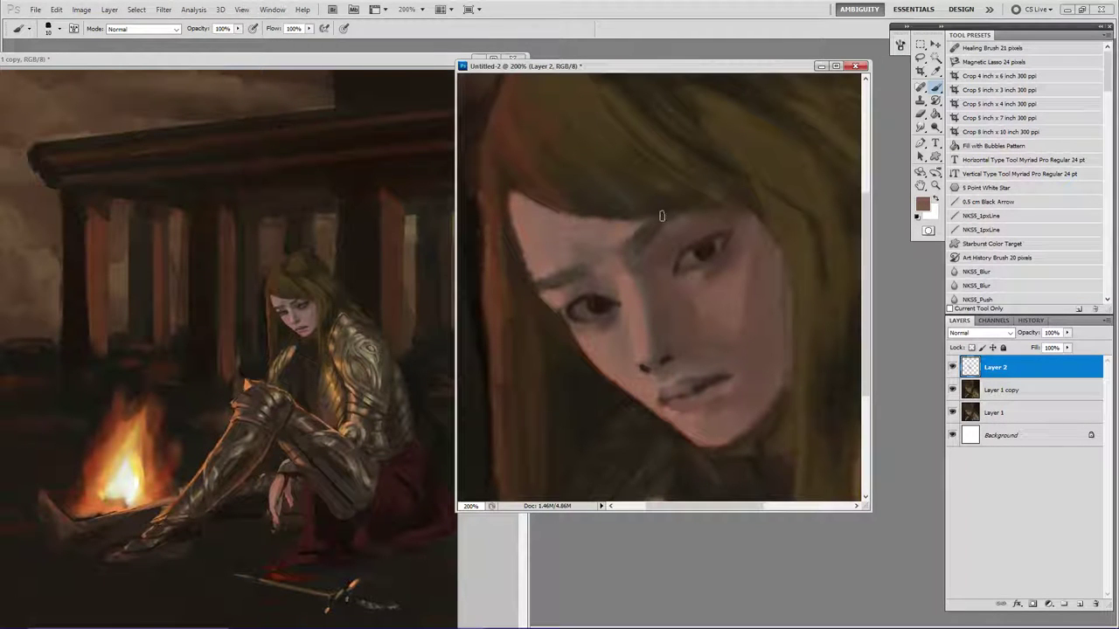
# Mix a dark reddish brown at 66% saturation and 24% brightness from a tone sampled at the near eye's inner corner.
pyautogui.keyDown('alt'); pyautogui.click(682, 263); pyautogui.keyUp('alt')
pyautogui.click(922, 204)
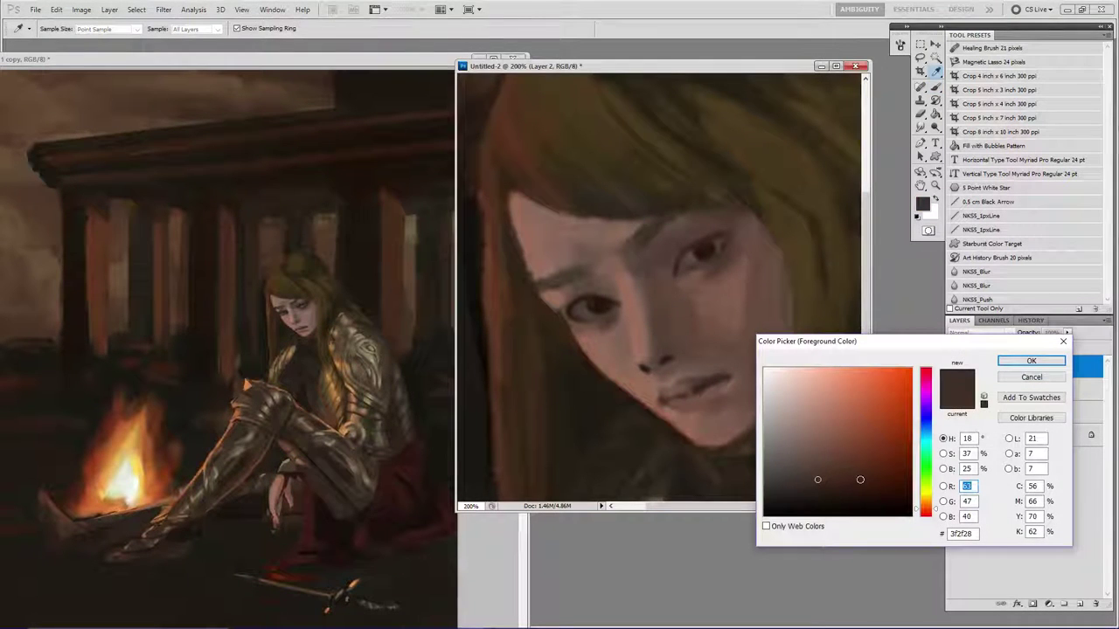
pyautogui.click(862, 482)
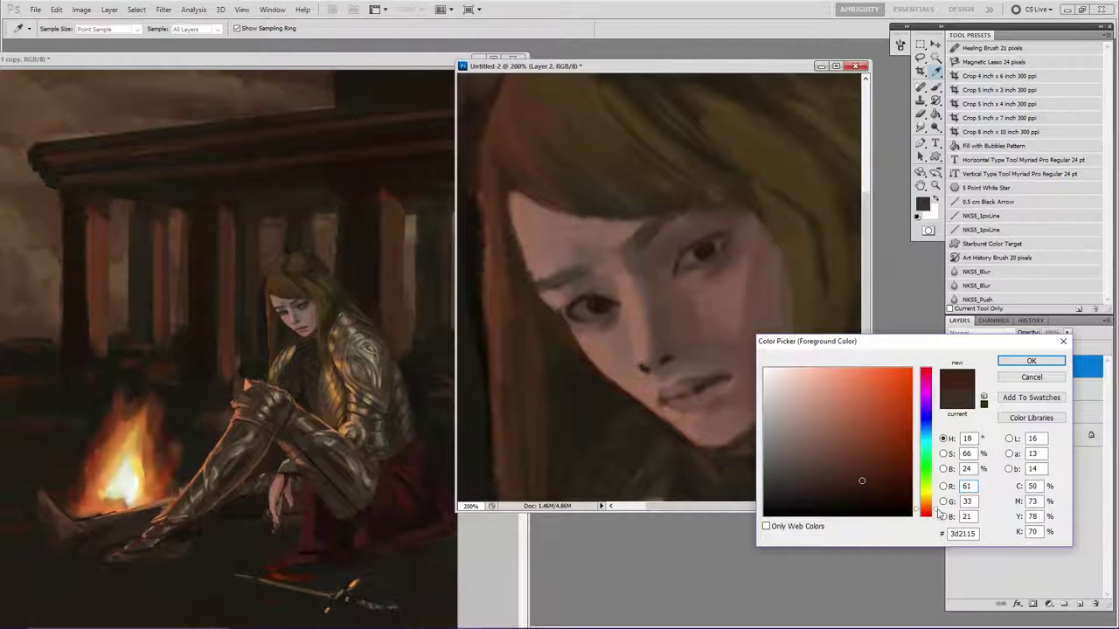
pyautogui.moveTo(940, 514); pyautogui.dragTo(939, 519)
pyautogui.click(1032, 361)
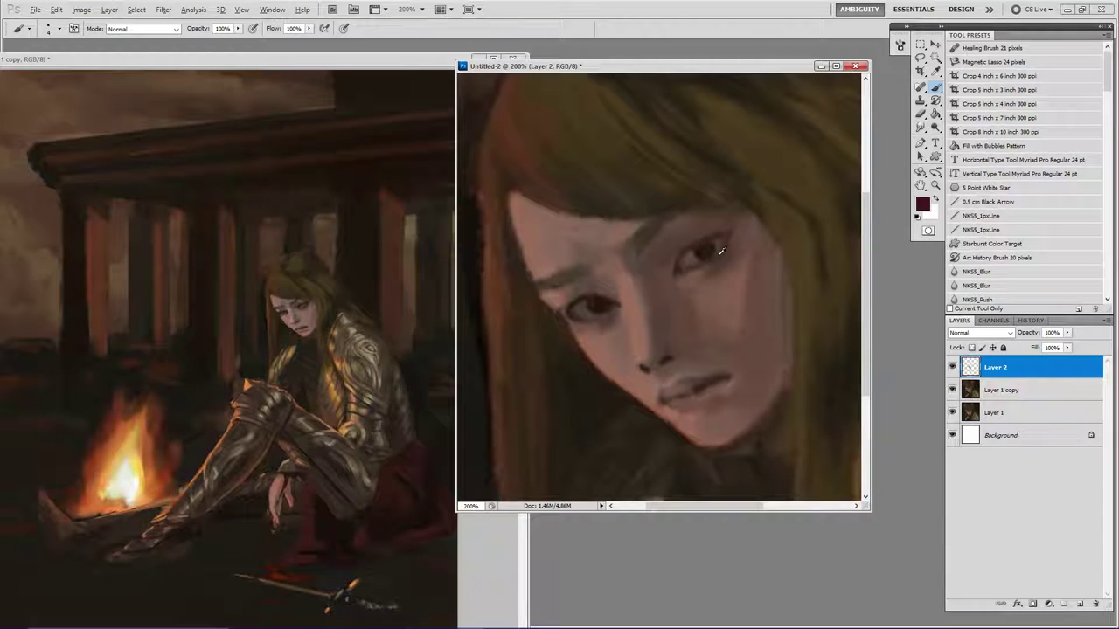
# Set the paint colour to muted red 704c48 and touch up the near eye's outer corner with a 4 px brush.
pyautogui.click(923, 203)
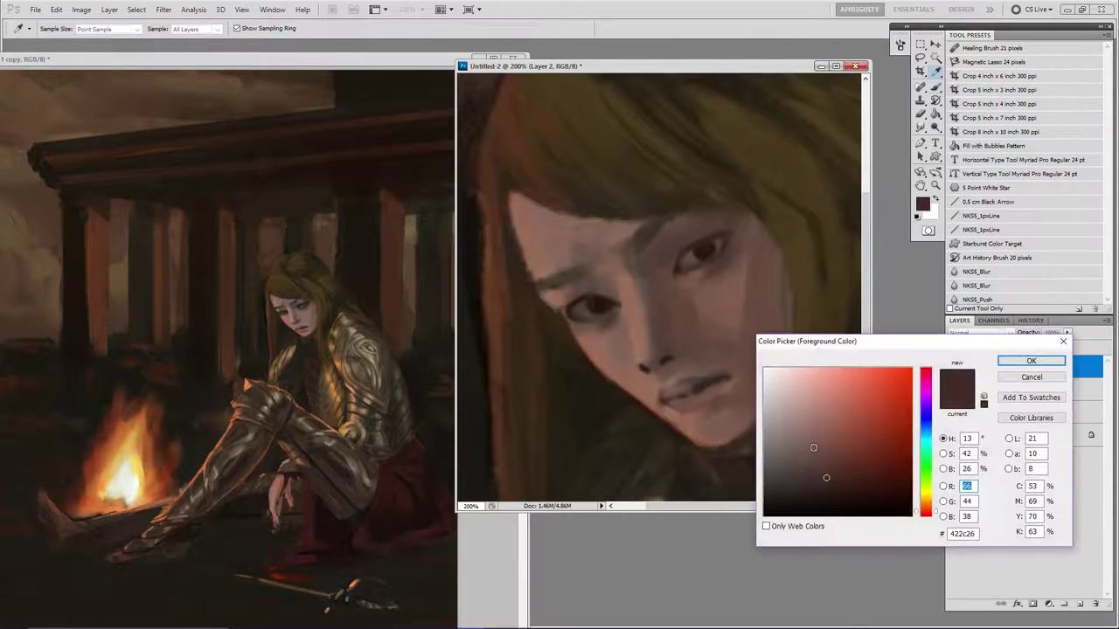
pyautogui.click(817, 452)
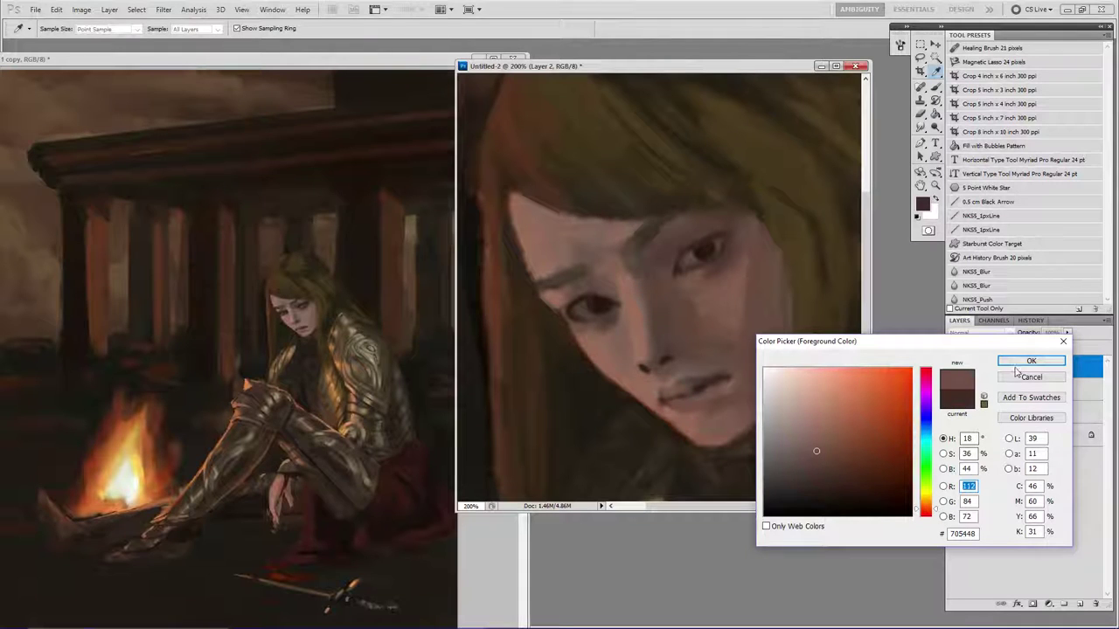
pyautogui.click(937, 514)
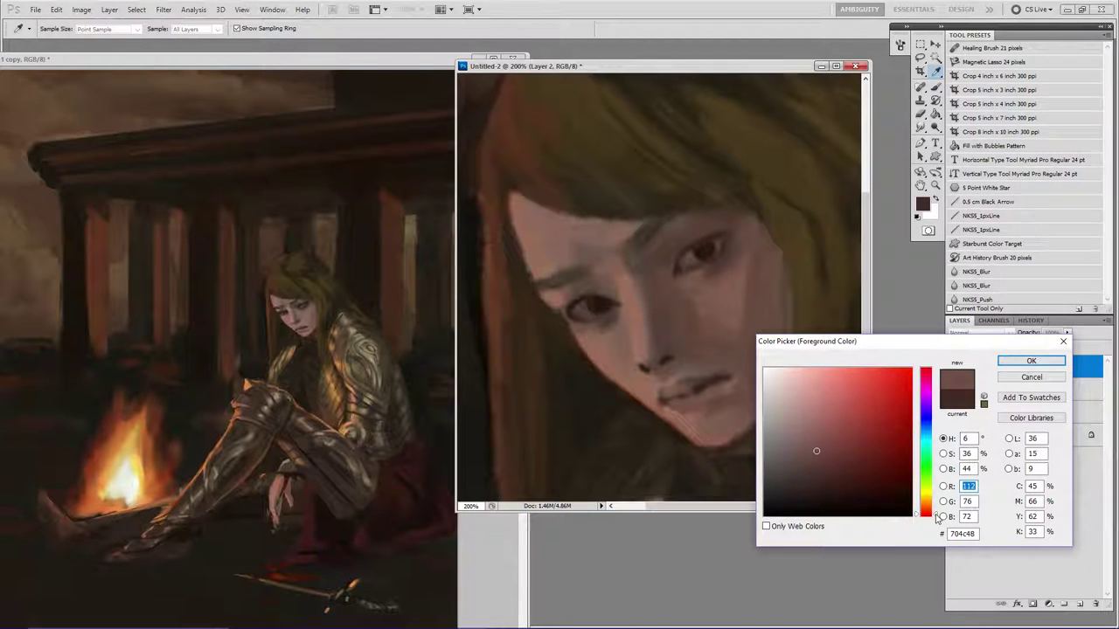
pyautogui.click(1032, 361)
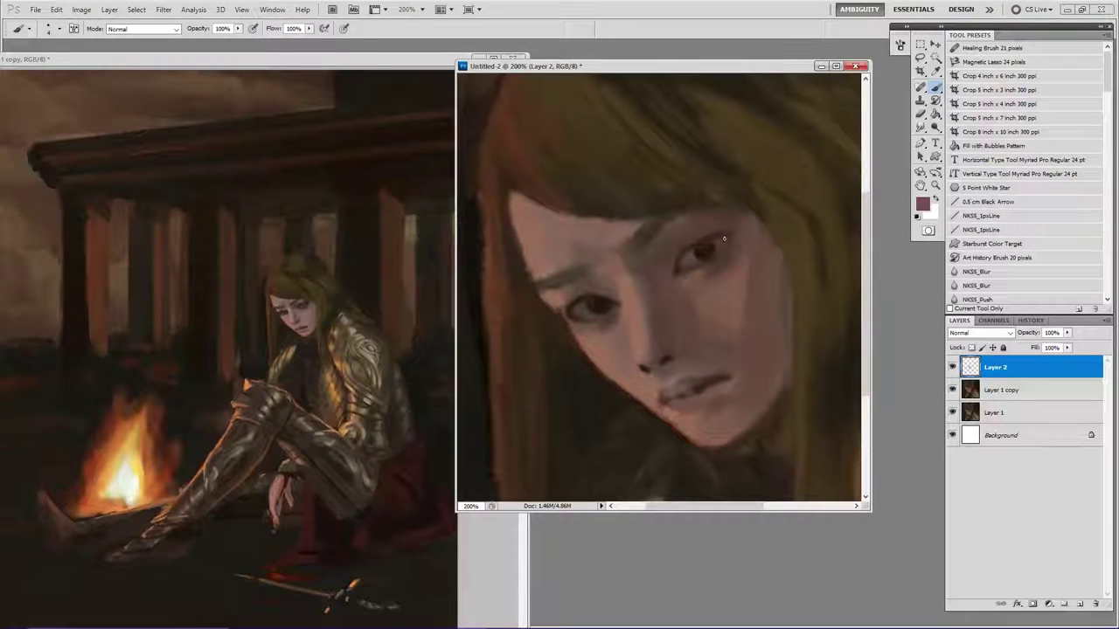
pyautogui.moveTo(724, 238); pyautogui.dragTo(719, 245)
# Set the paint colour to grey-brown 85736a and repaint the white of the far eye.
pyautogui.click(923, 202)
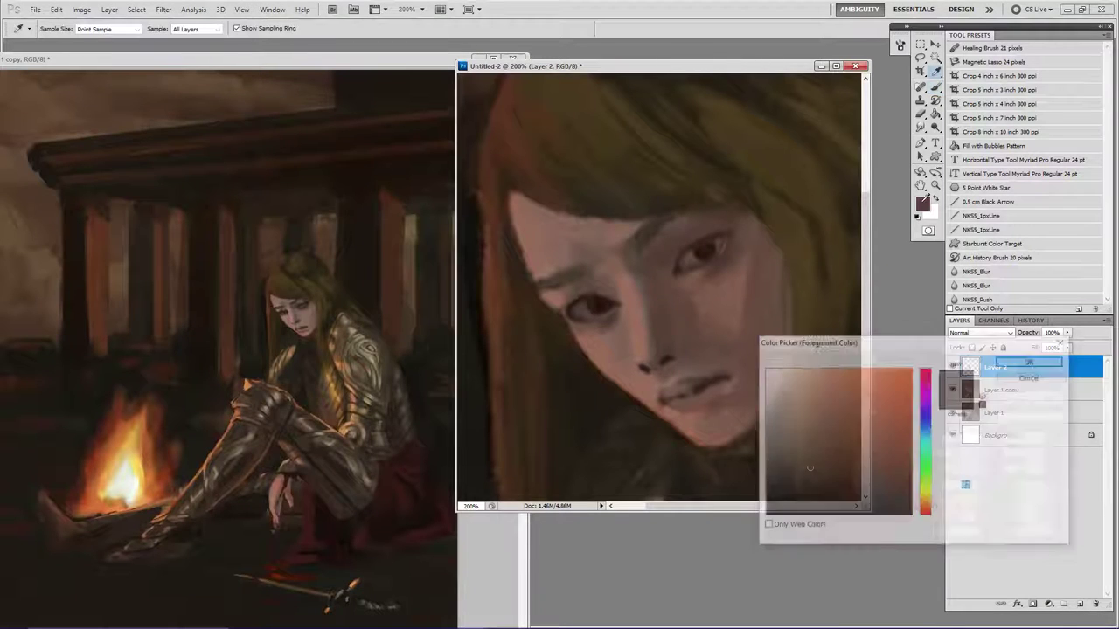
pyautogui.click(795, 442)
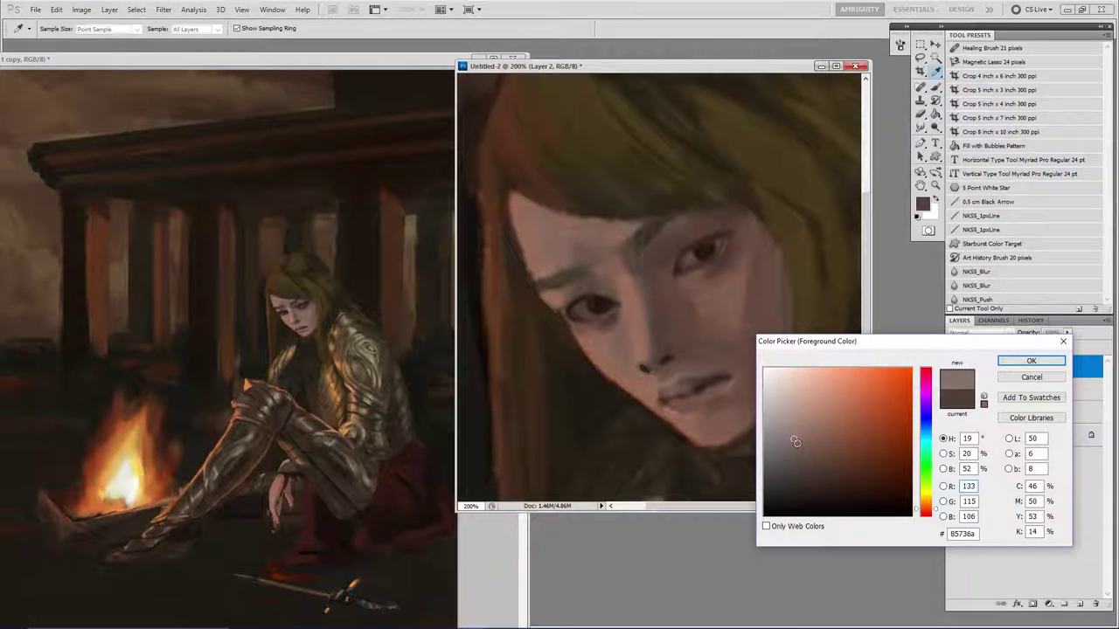
pyautogui.click(1031, 361)
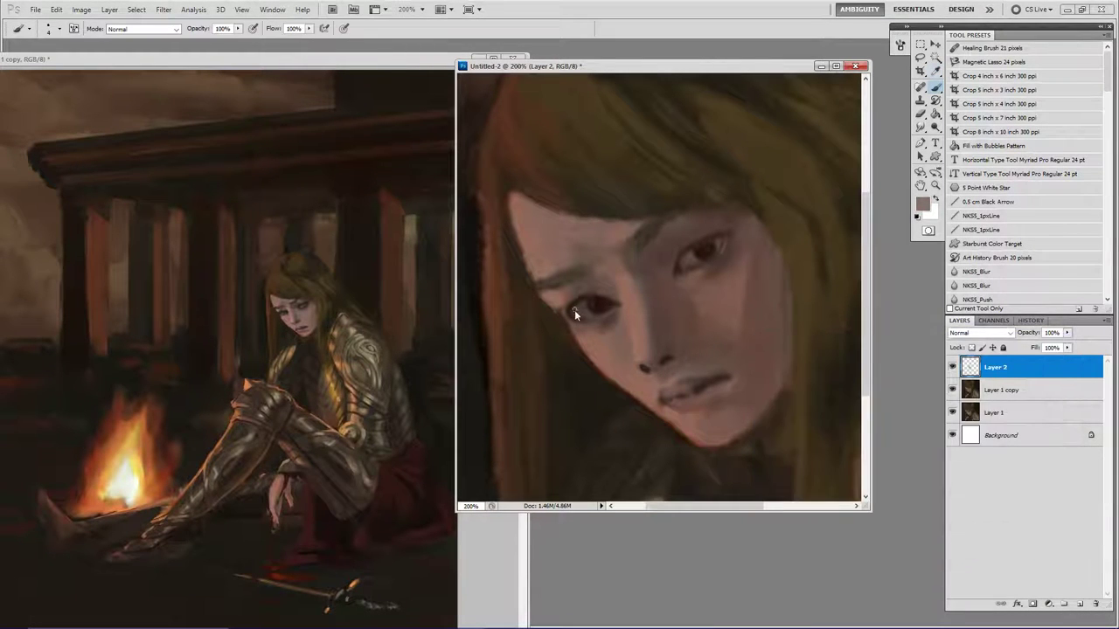
pyautogui.click(926, 203)
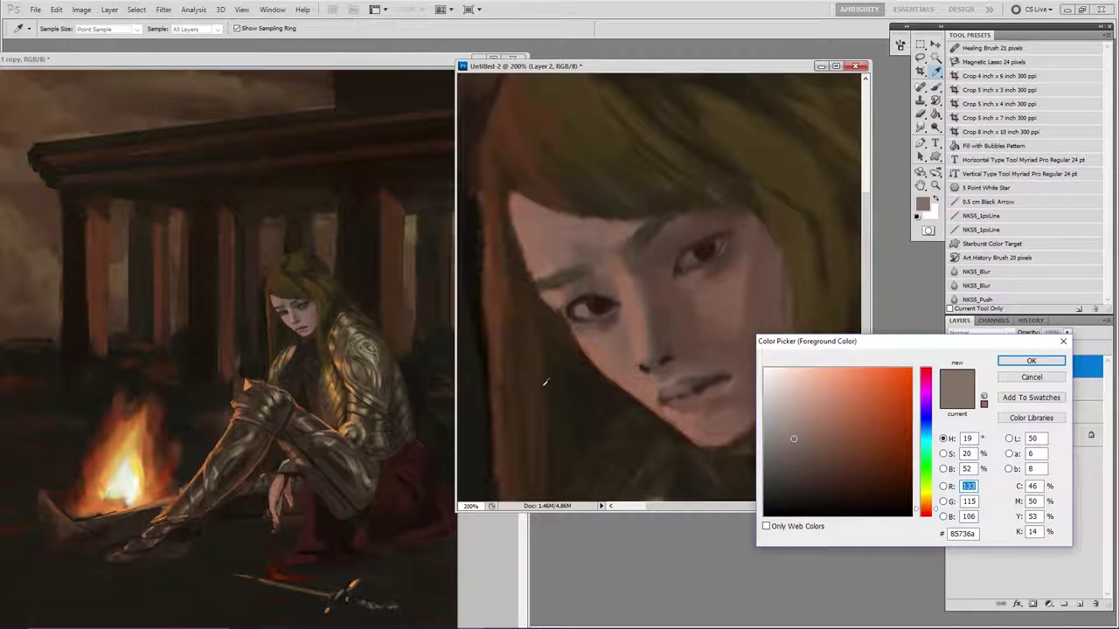
pyautogui.click(1032, 361)
# Sample a pale yellow from the campfire in the full painting and add a highlight to the white of the far eye.
pyautogui.click(317, 59)
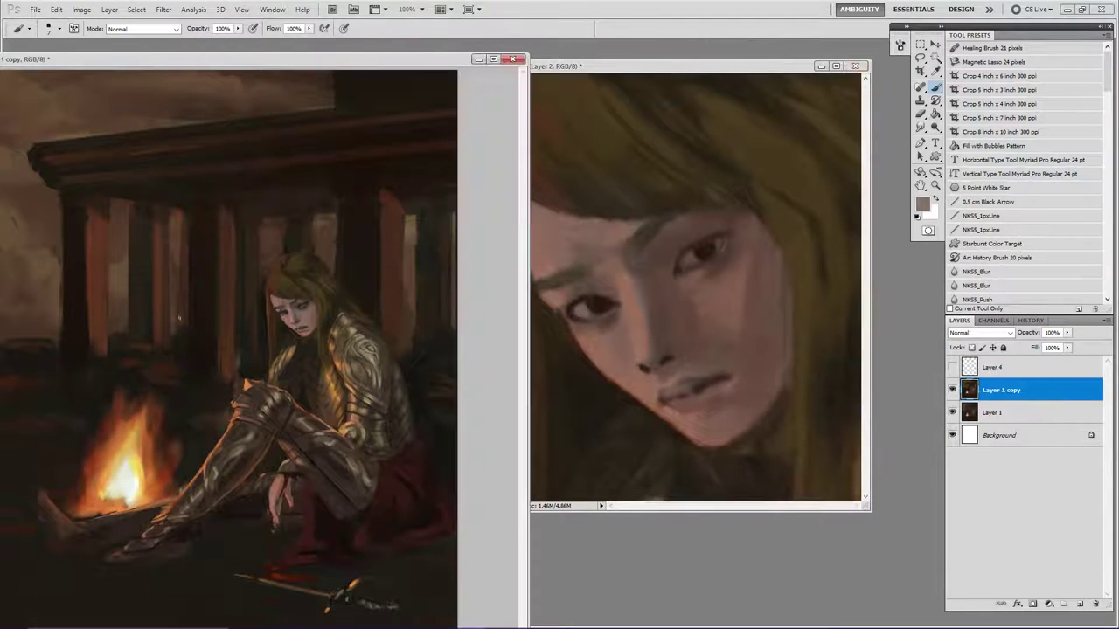
pyautogui.keyDown('alt'); pyautogui.click(131, 461); pyautogui.keyUp('alt')
pyautogui.click(614, 101)
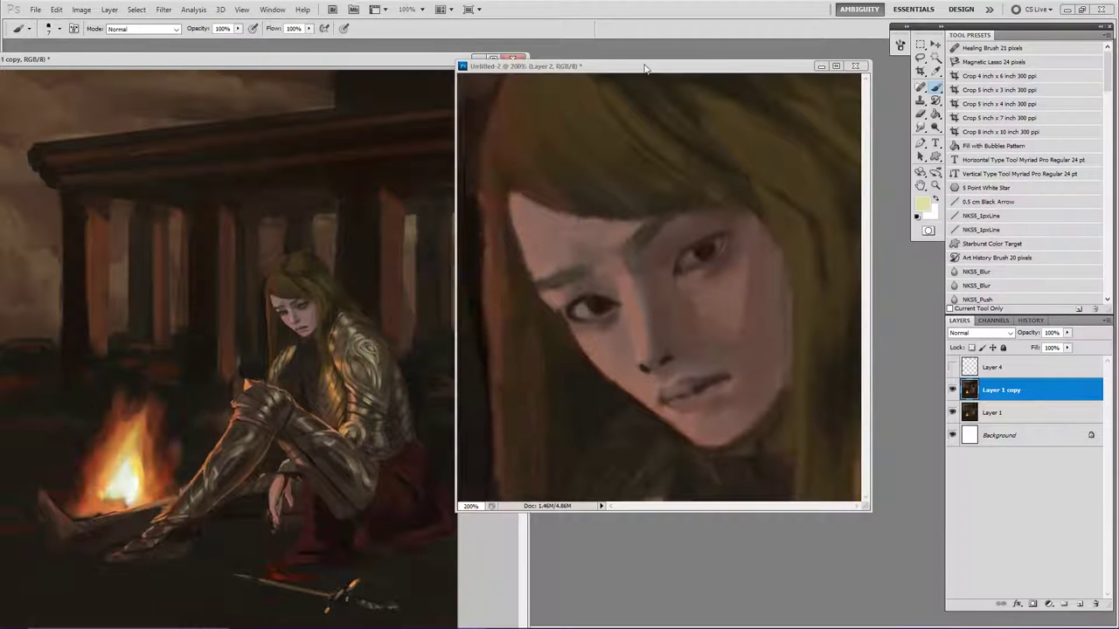
pyautogui.click(576, 312)
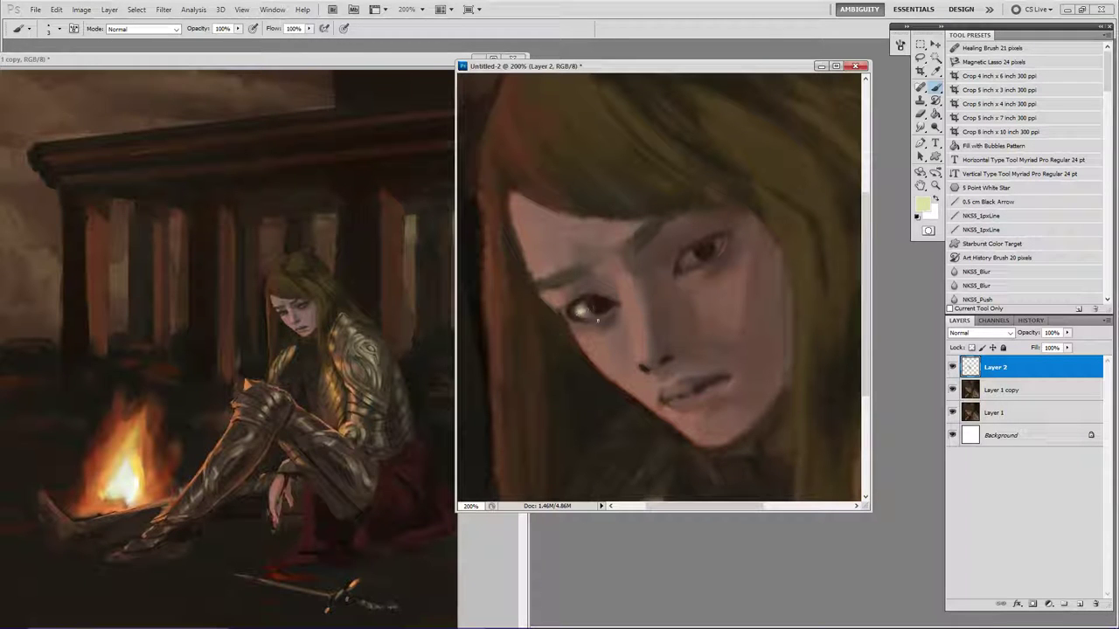
# Sample the far eye's highlight, shift the colour to warm tone 9e8378, and refine the lower lid, reducing the brush to 3 px.
pyautogui.keyDown('alt'); pyautogui.click(580, 301); pyautogui.keyUp('alt')
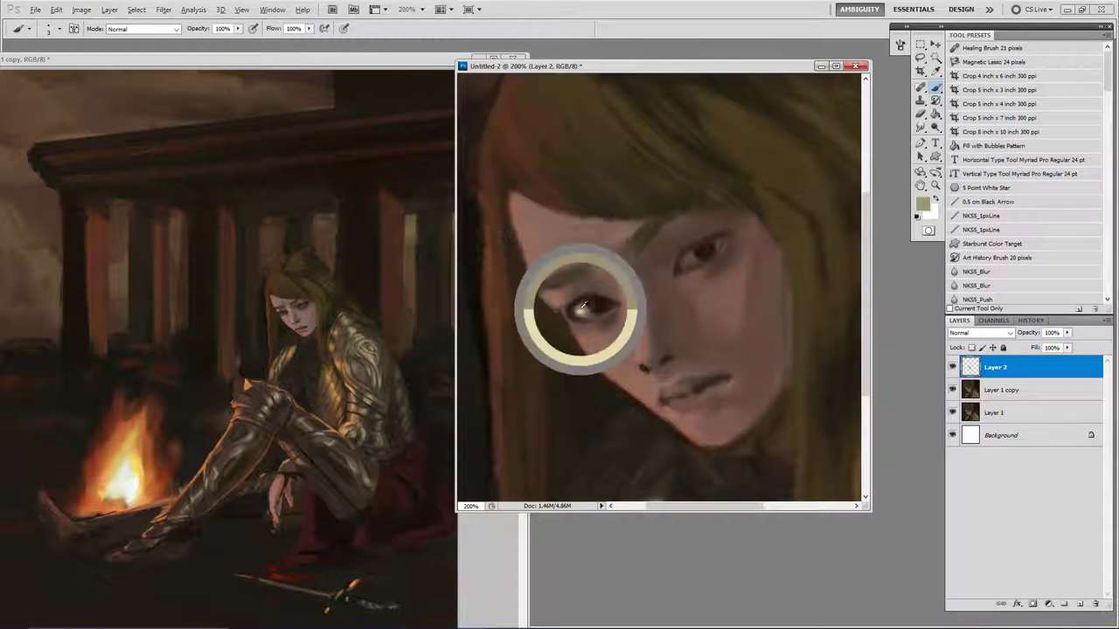
pyautogui.click(920, 201)
pyautogui.moveTo(933, 500); pyautogui.dragTo(937, 511)
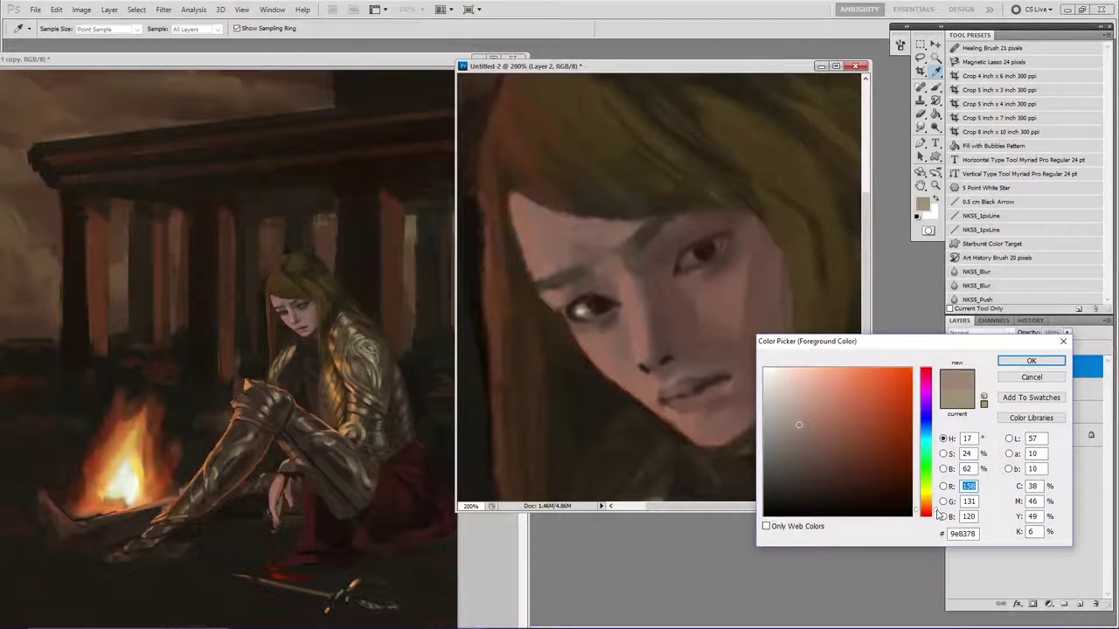
pyautogui.click(1031, 361)
pyautogui.press('b')
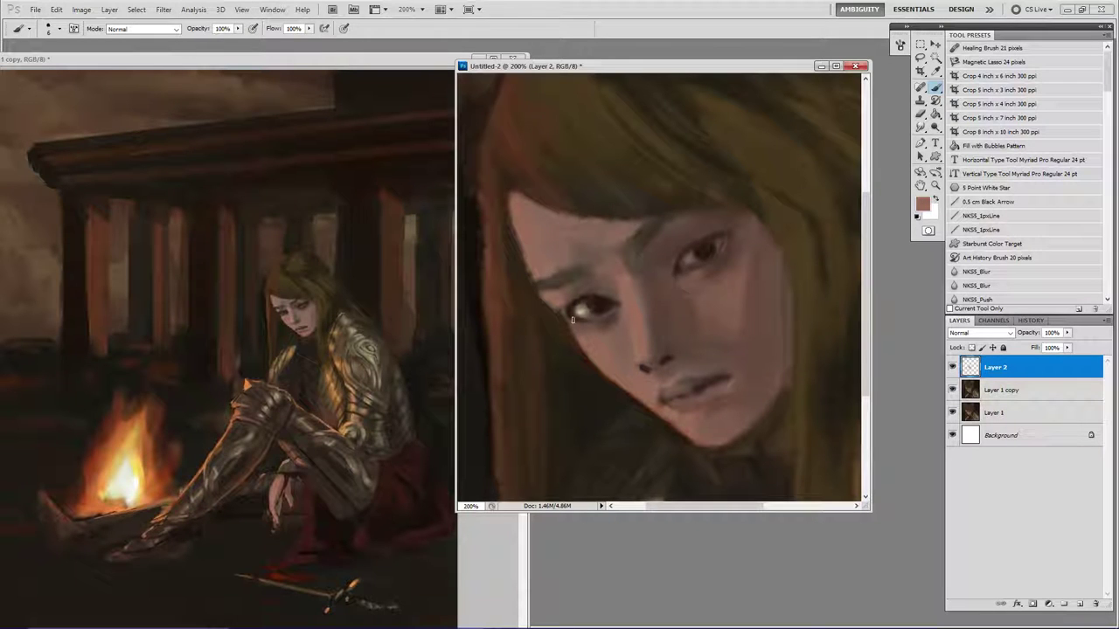
pyautogui.press('[')
pyautogui.press('[')
pyautogui.press('[')
# Sample tones from both eyes and strengthen the near eye's dark upper lid line with a 4 px brush.
pyautogui.keyDown('alt'); pyautogui.click(689, 270); pyautogui.keyUp('alt')
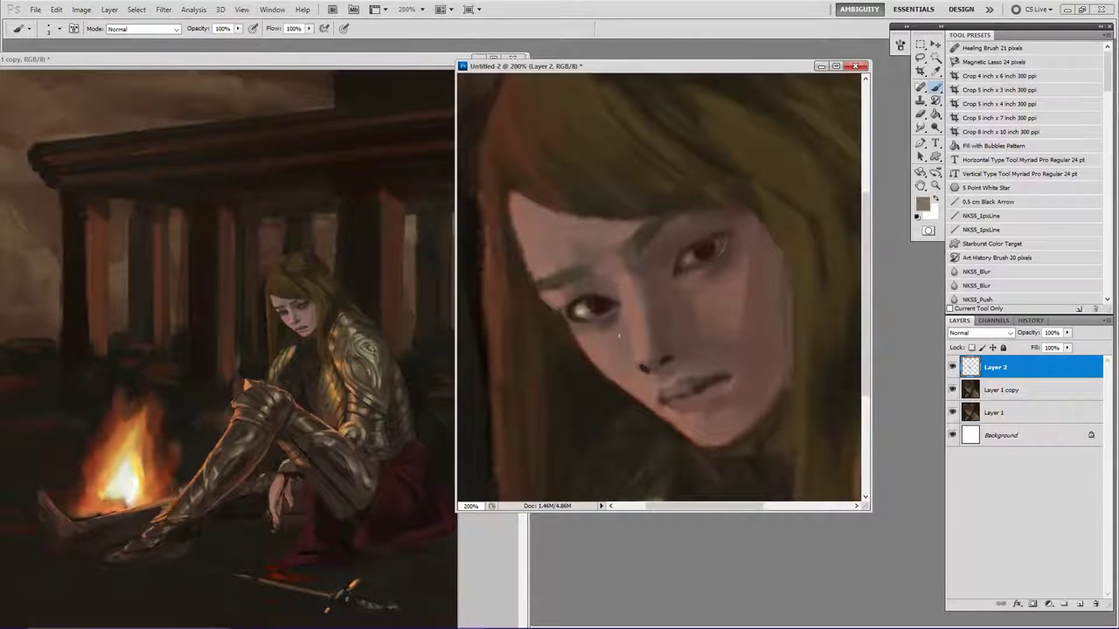
pyautogui.keyDown('alt'); pyautogui.click(584, 309); pyautogui.keyUp('alt')
pyautogui.keyDown('alt'); pyautogui.click(584, 308); pyautogui.keyUp('alt')
pyautogui.press('d')
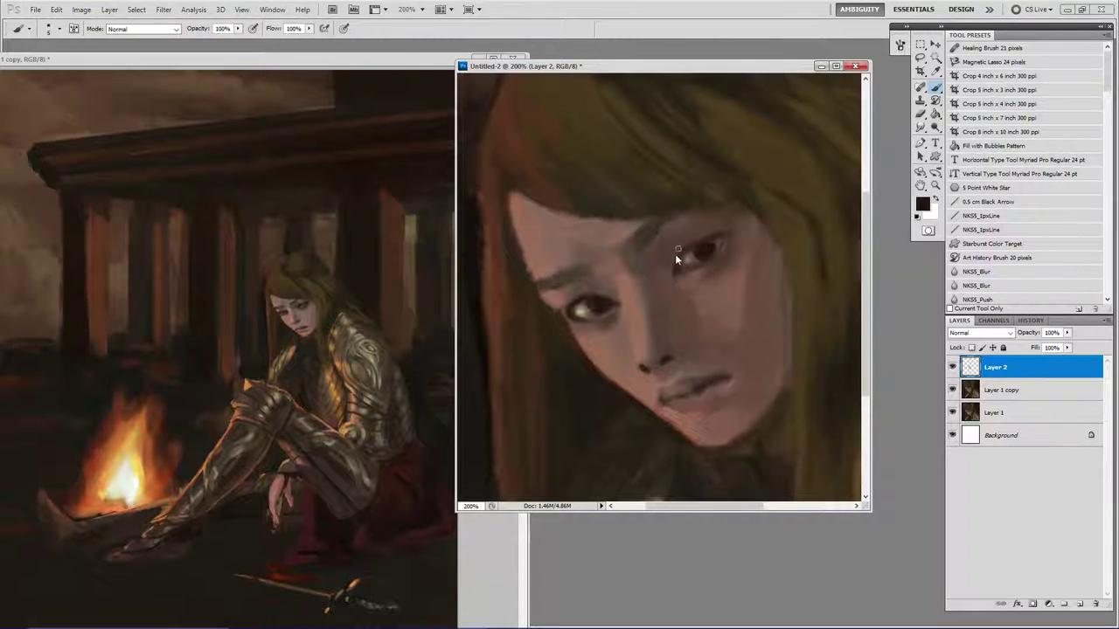
pyautogui.press('[')
pyautogui.moveTo(680, 257); pyautogui.dragTo(712, 241)
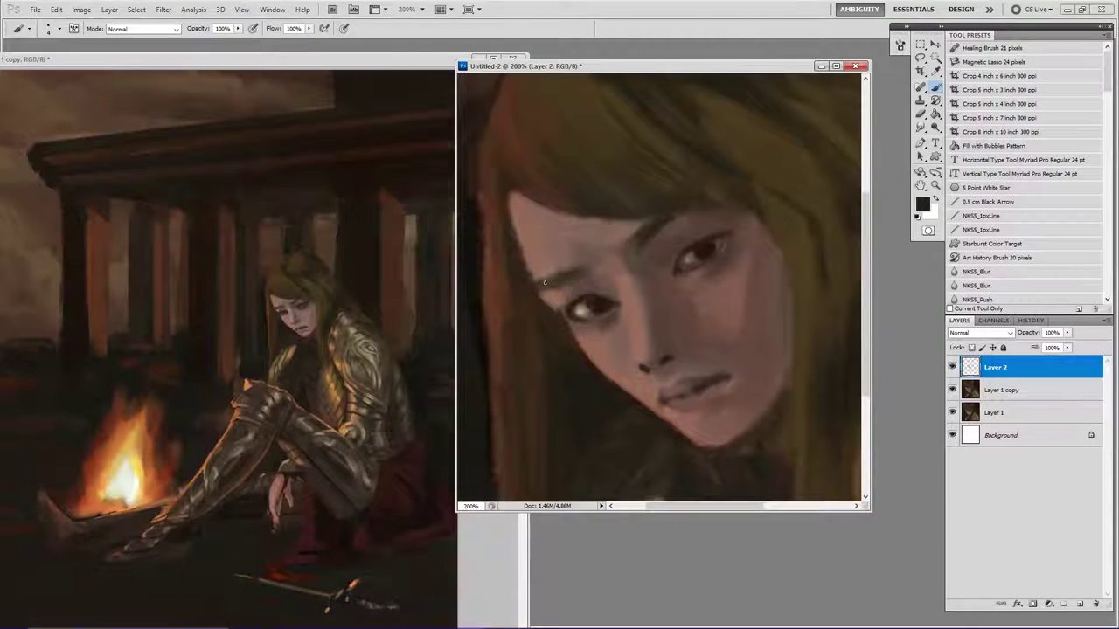
# Smooth the shading of the near cheek below the eye using skin tones sampled there and a 28 px brush.
pyautogui.press('z')
pyautogui.keyDown('alt'); pyautogui.click(591, 259); pyautogui.keyUp('alt')
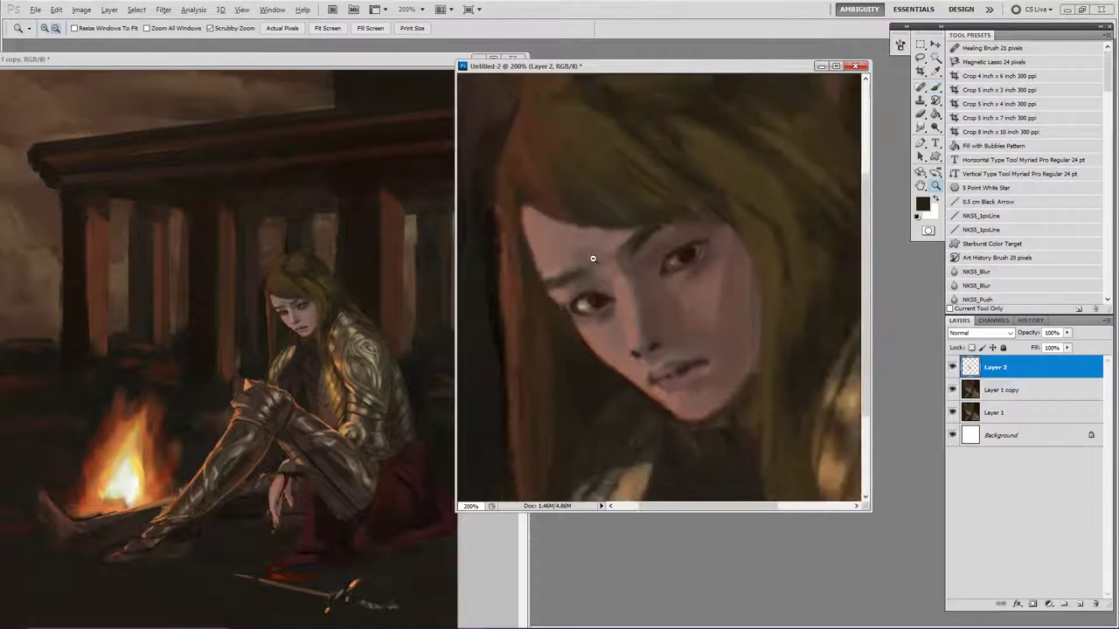
pyautogui.keyDown('alt'); pyautogui.click(594, 260); pyautogui.keyUp('alt')
pyautogui.keyDown('alt'); pyautogui.click(595, 259); pyautogui.keyUp('alt')
pyautogui.moveTo(611, 263); pyautogui.dragTo(660, 323)
pyautogui.press('b')
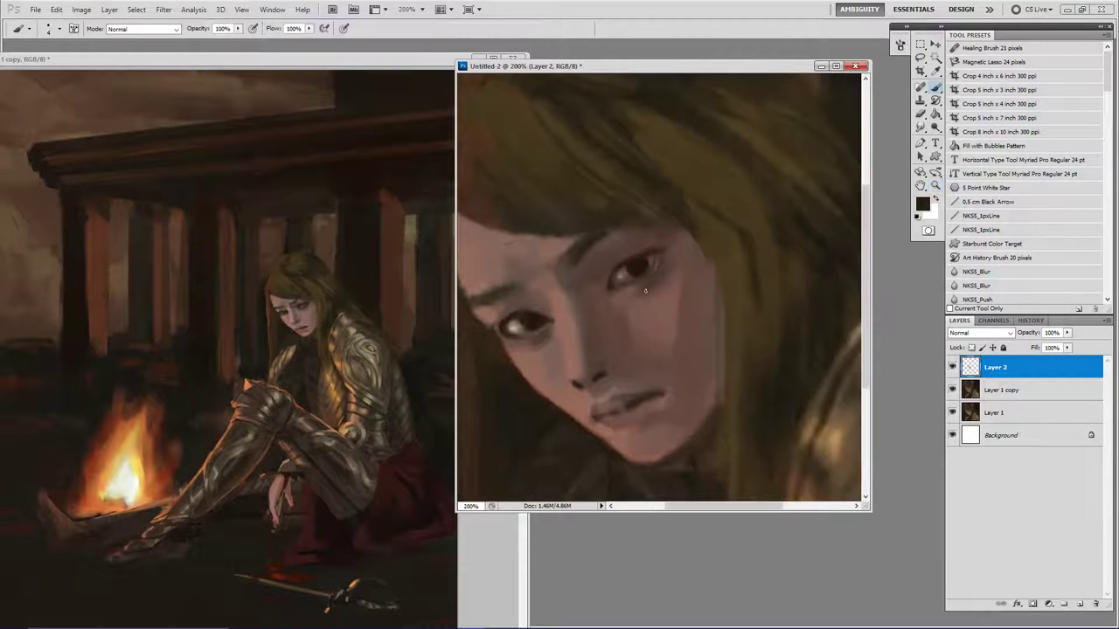
pyautogui.keyDown('alt'); pyautogui.click(674, 297); pyautogui.keyUp('alt')
pyautogui.keyDown('alt'); pyautogui.click(693, 334); pyautogui.keyUp('alt')
pyautogui.moveTo(697, 320); pyautogui.dragTo(666, 309)
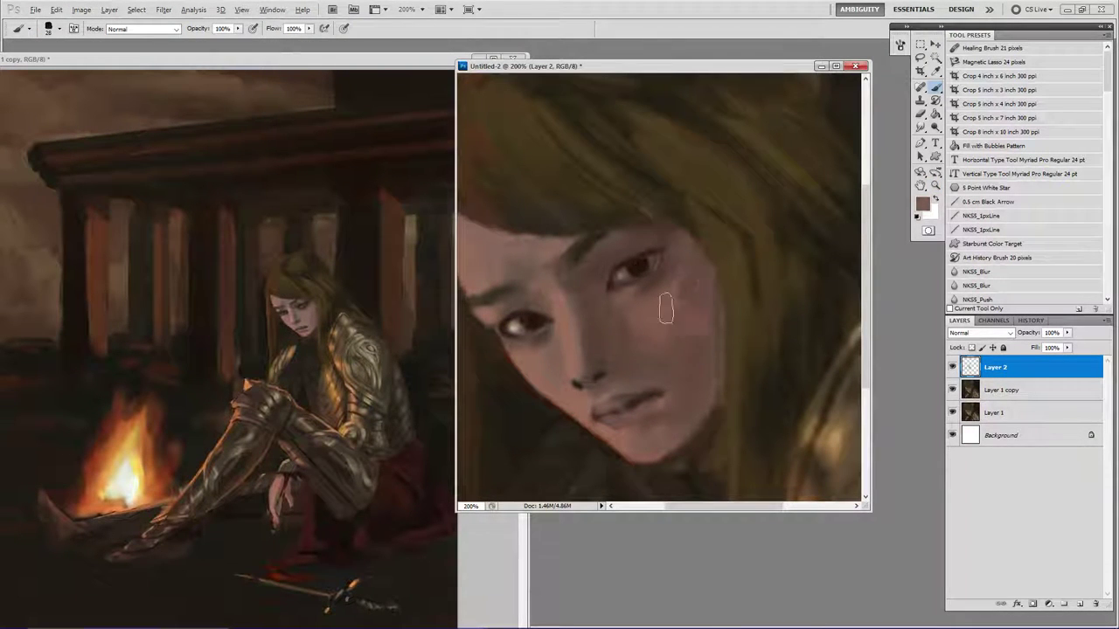
pyautogui.moveTo(628, 356); pyautogui.dragTo(663, 351)
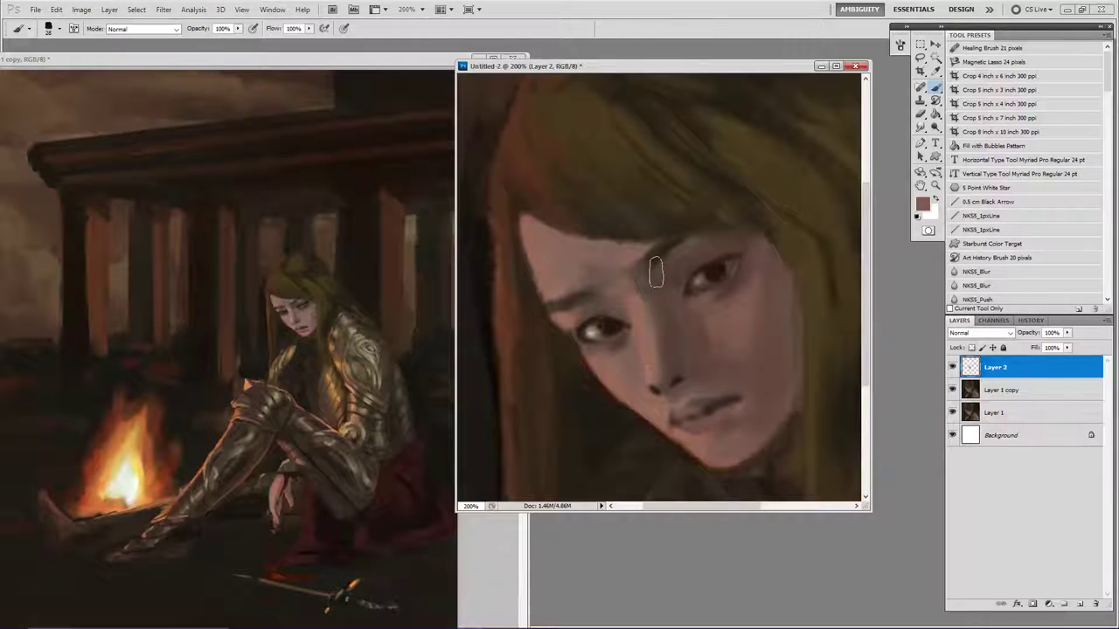
# Sample the near eye, darken the colour to deep brown 362119, and redraw its upper lid from inner to outer corner.
pyautogui.keyDown('alt'); pyautogui.click(714, 276); pyautogui.keyUp('alt')
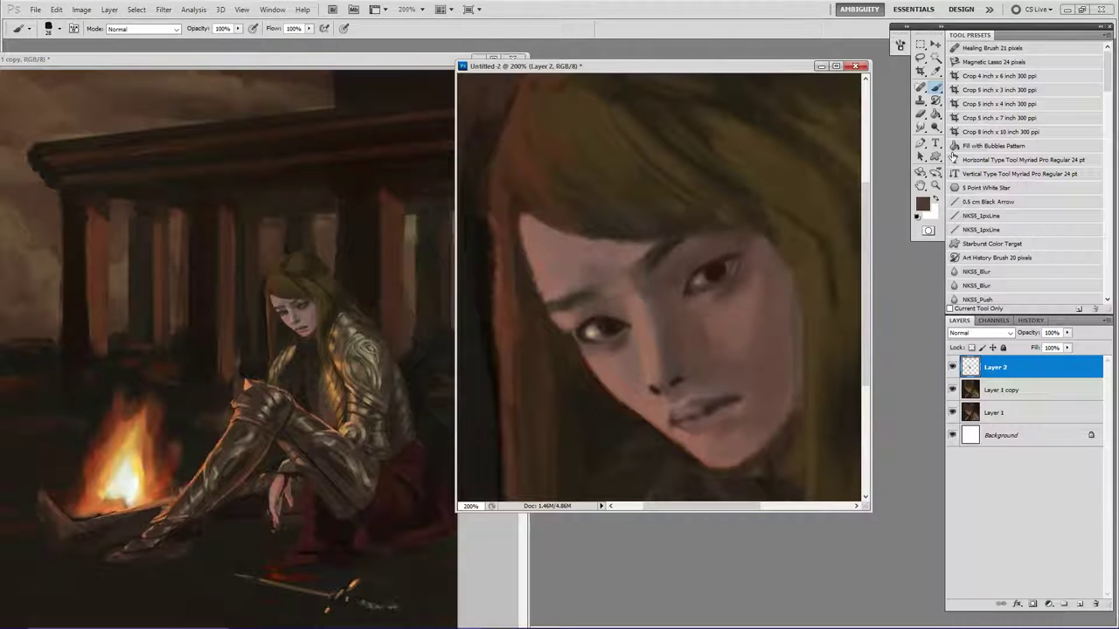
pyautogui.click(922, 203)
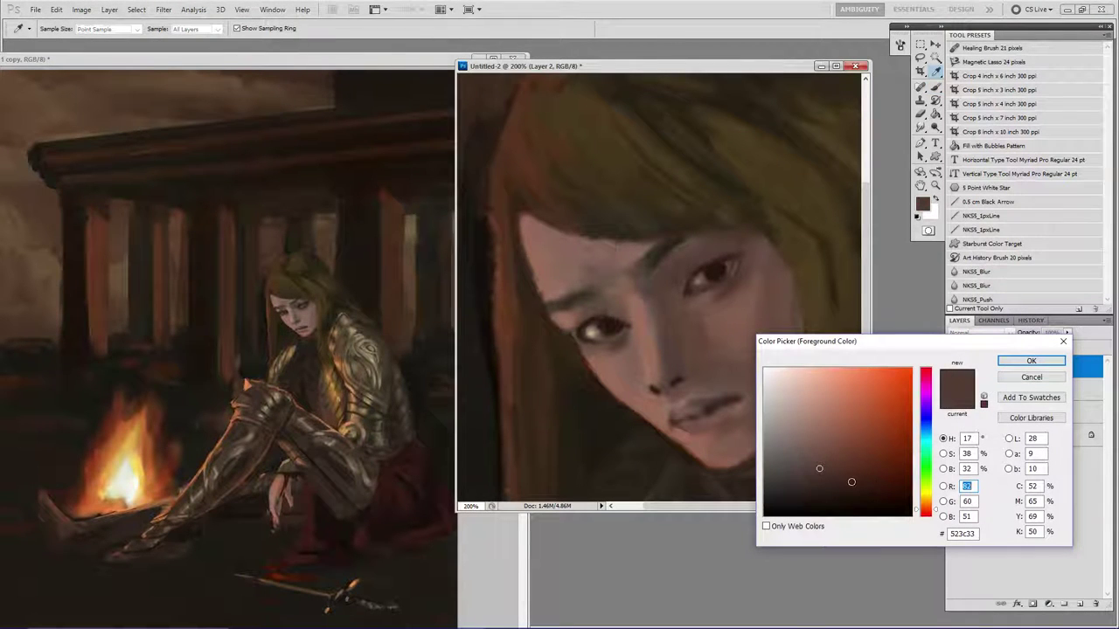
pyautogui.click(844, 484)
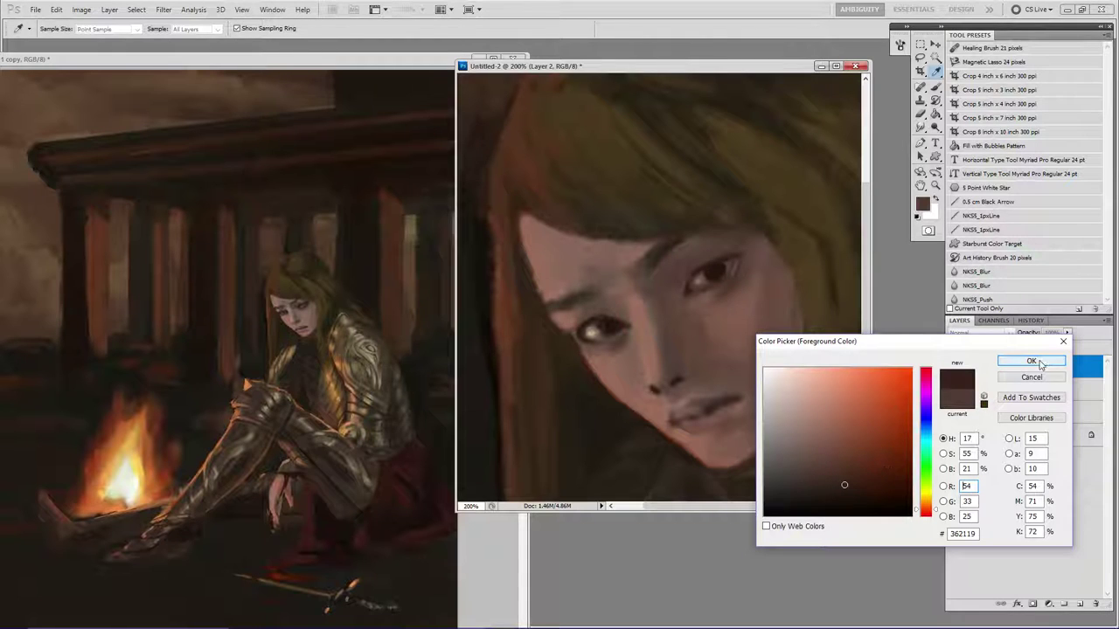
pyautogui.click(1032, 361)
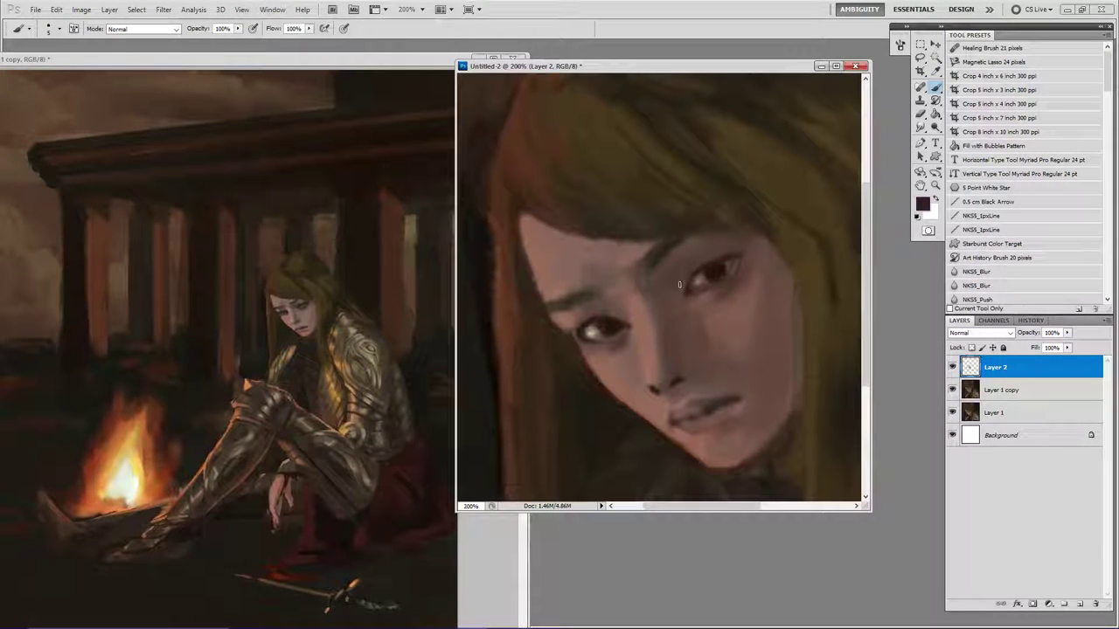
pyautogui.keyDown('alt'); pyautogui.click(690, 282); pyautogui.keyUp('alt')
pyautogui.moveTo(696, 269); pyautogui.dragTo(681, 287)
pyautogui.moveTo(690, 269)
pyautogui.mouseDown()
pyautogui.moveTo(719, 255)
pyautogui.moveTo(740, 265)
pyautogui.mouseUp()
pyautogui.keyDown('alt'); pyautogui.click(722, 260); pyautogui.keyUp('alt')
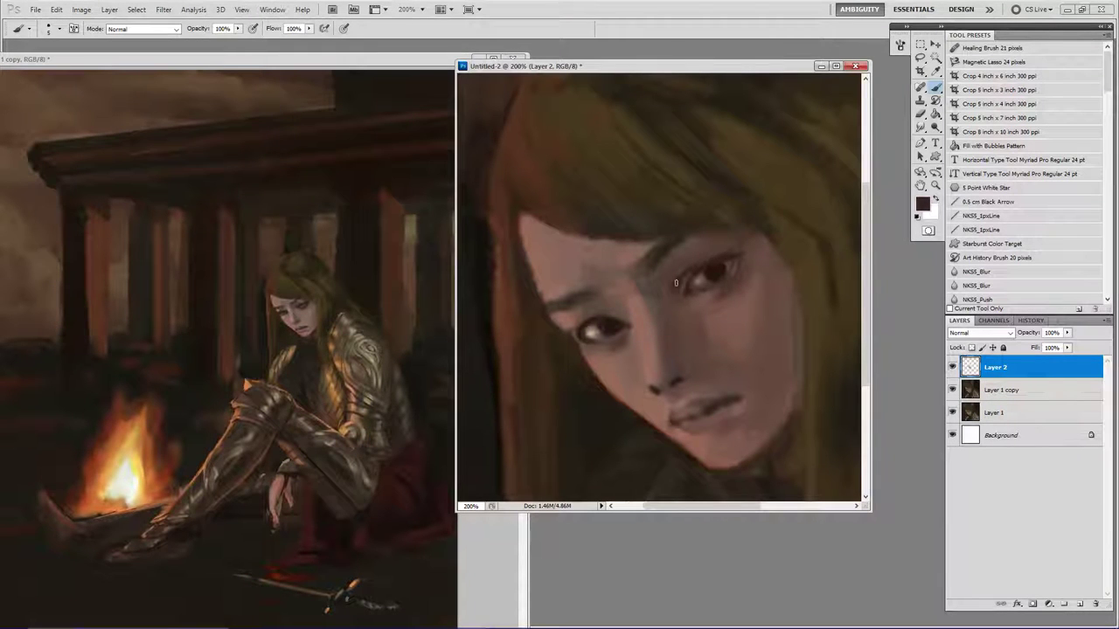
# Darken the far eye's upper lid line and inner corner with a dark tone sampled at that eye.
pyautogui.keyDown('alt'); pyautogui.click(607, 313); pyautogui.keyUp('alt')
pyautogui.moveTo(601, 313); pyautogui.dragTo(617, 314)
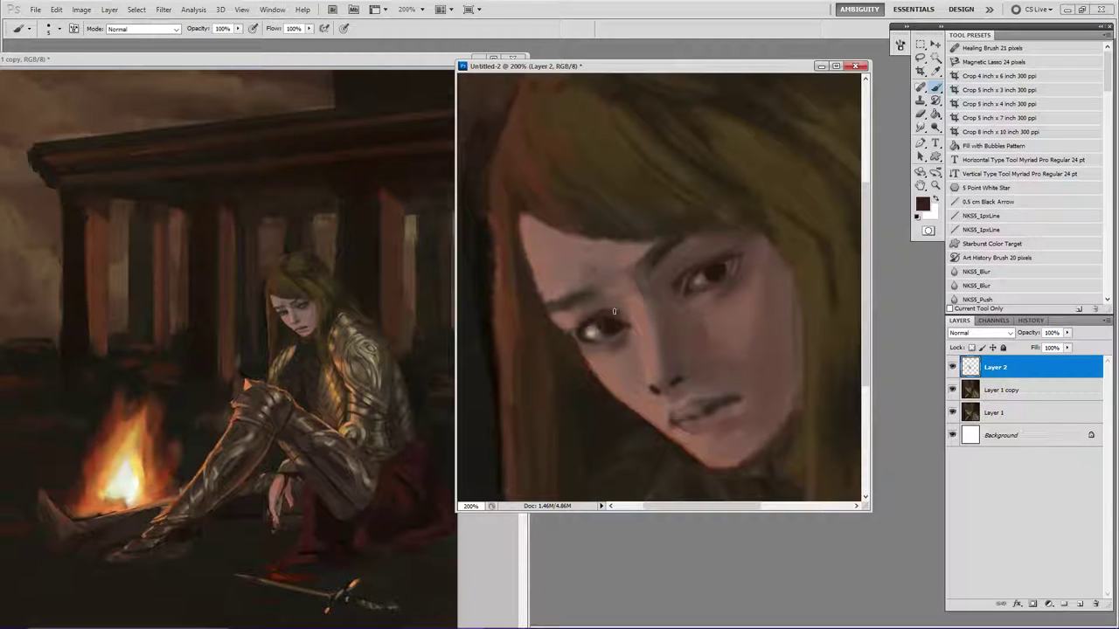
pyautogui.moveTo(607, 311); pyautogui.dragTo(617, 310)
pyautogui.moveTo(620, 309); pyautogui.dragTo(629, 325)
# Touch up the skin under the near eye's lower lid with tones sampled from the nose and cheek, using a 14 px brush.
pyautogui.keyDown('alt'); pyautogui.click(657, 323); pyautogui.keyUp('alt')
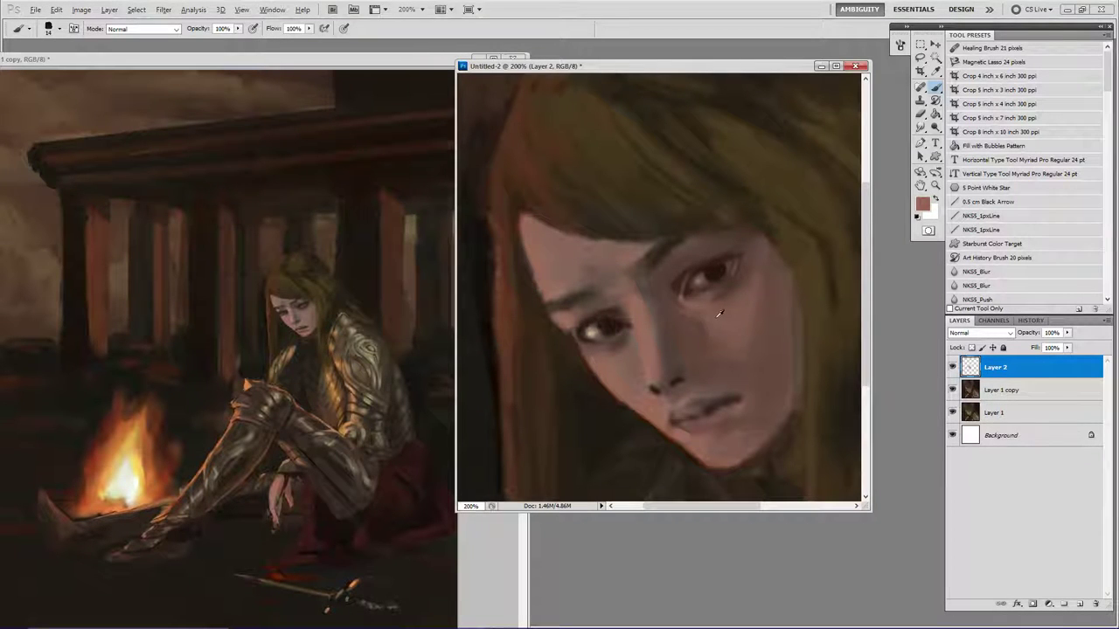
pyautogui.keyDown('alt'); pyautogui.click(716, 314); pyautogui.keyUp('alt')
pyautogui.moveTo(699, 304); pyautogui.dragTo(680, 303)
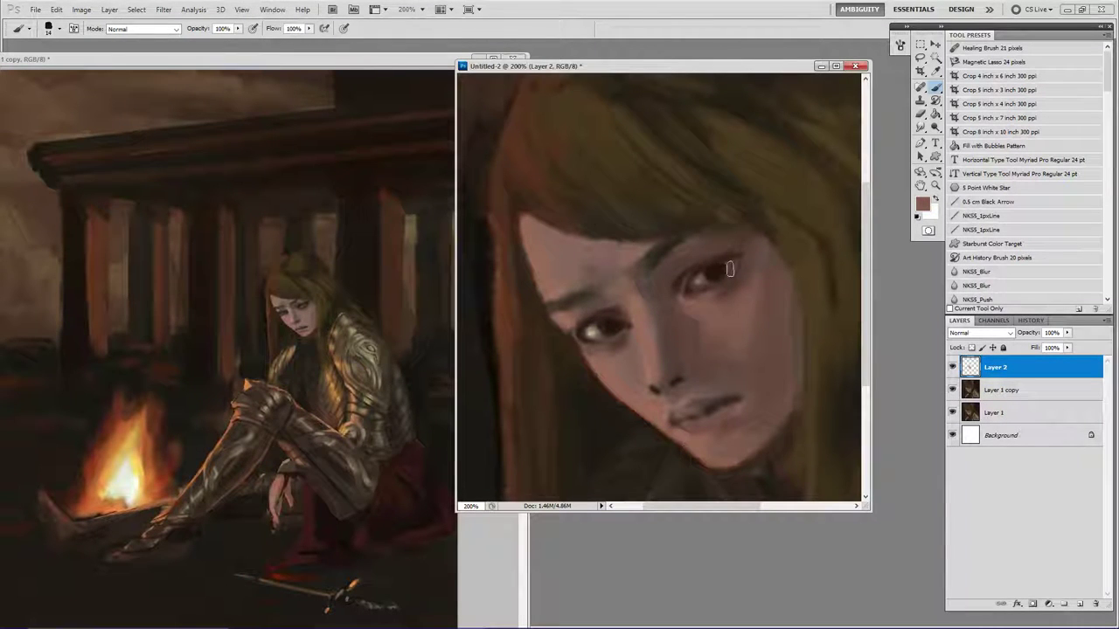
# Lasso the nose, copy it from Layer 1 copy onto a new layer, and tilt its tip slightly toward the near cheek.
pyautogui.press('l')
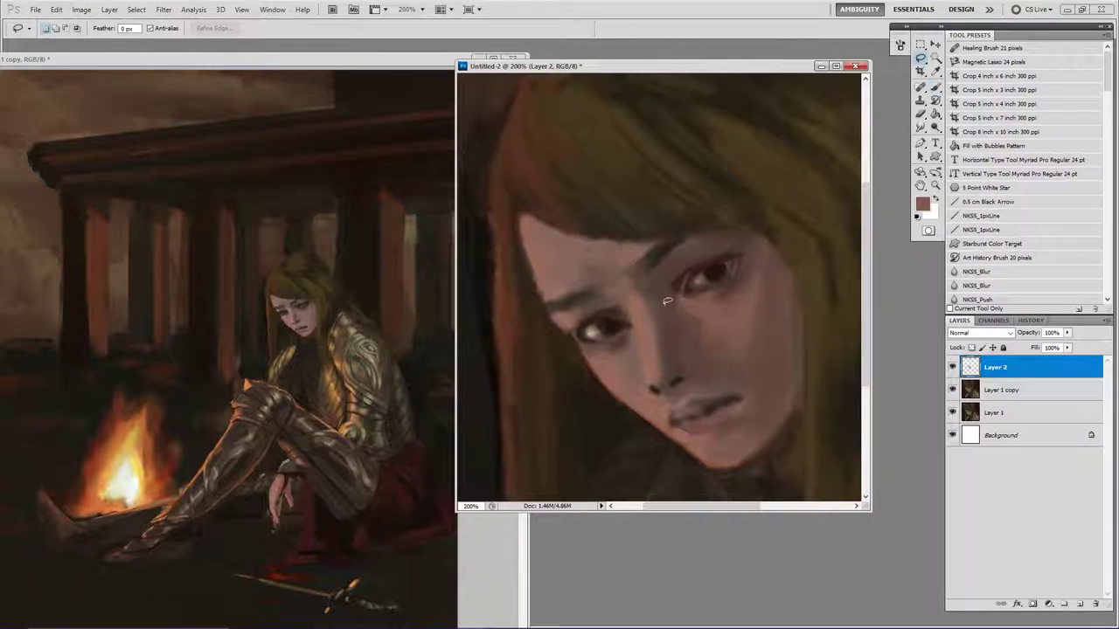
pyautogui.moveTo(633, 312)
pyautogui.mouseDown()
pyautogui.moveTo(631, 341)
pyautogui.moveTo(648, 307)
pyautogui.moveTo(631, 342)
pyautogui.moveTo(649, 395)
pyautogui.moveTo(666, 396)
pyautogui.moveTo(675, 303)
pyautogui.mouseUp()
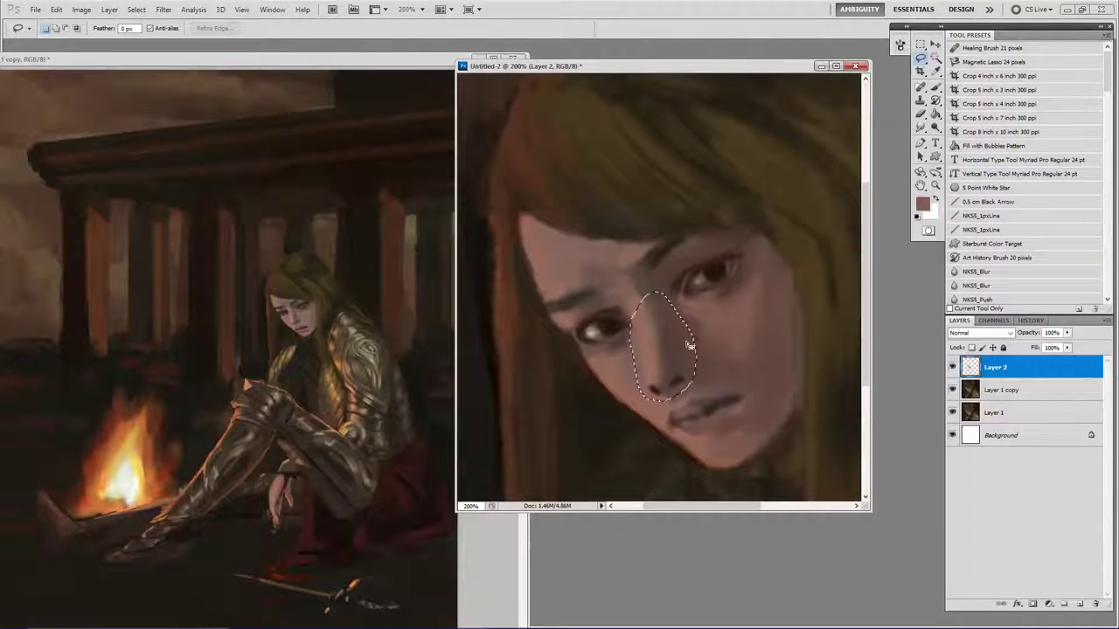
pyautogui.click(983, 392)
pyautogui.hotkey('ctrl', 'j')
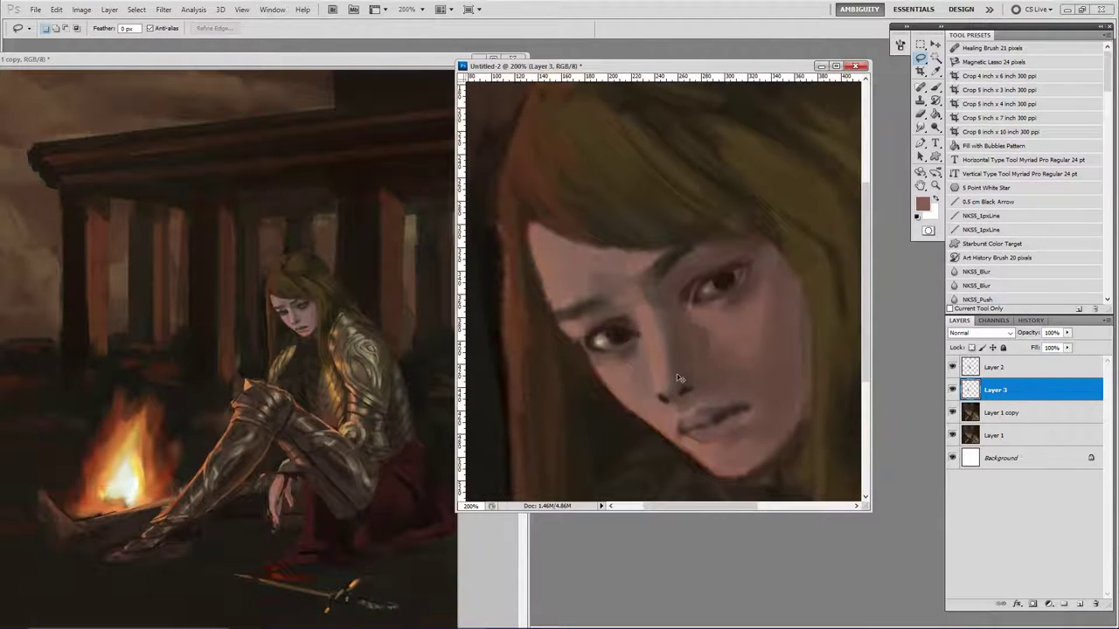
pyautogui.hotkey('ctrl', 't')
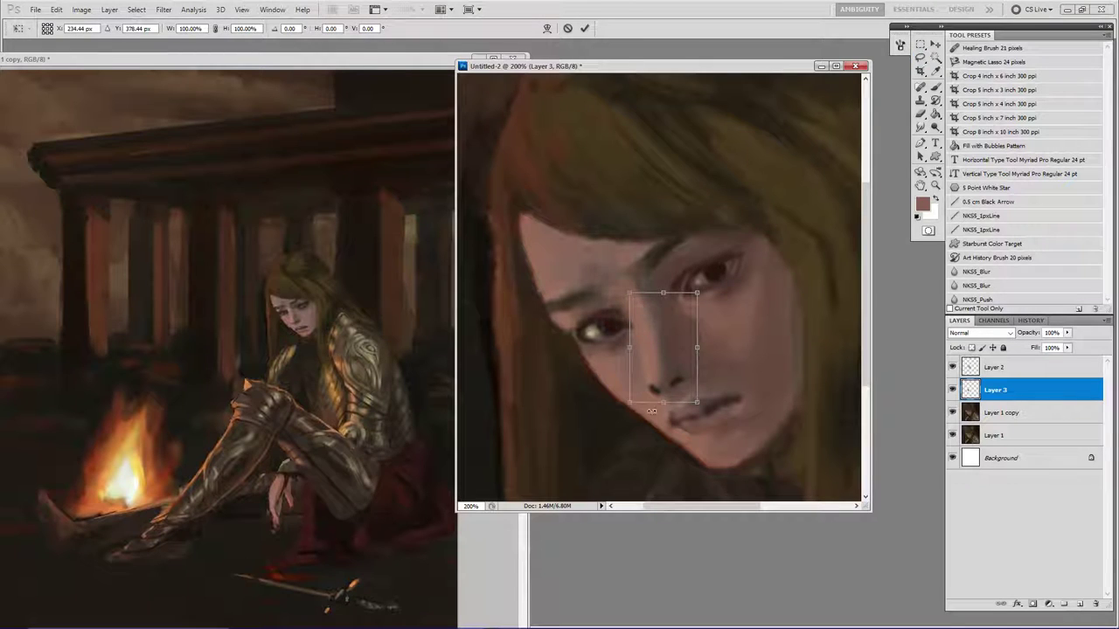
pyautogui.moveTo(657, 443); pyautogui.dragTo(663, 444)
pyautogui.press('Return')
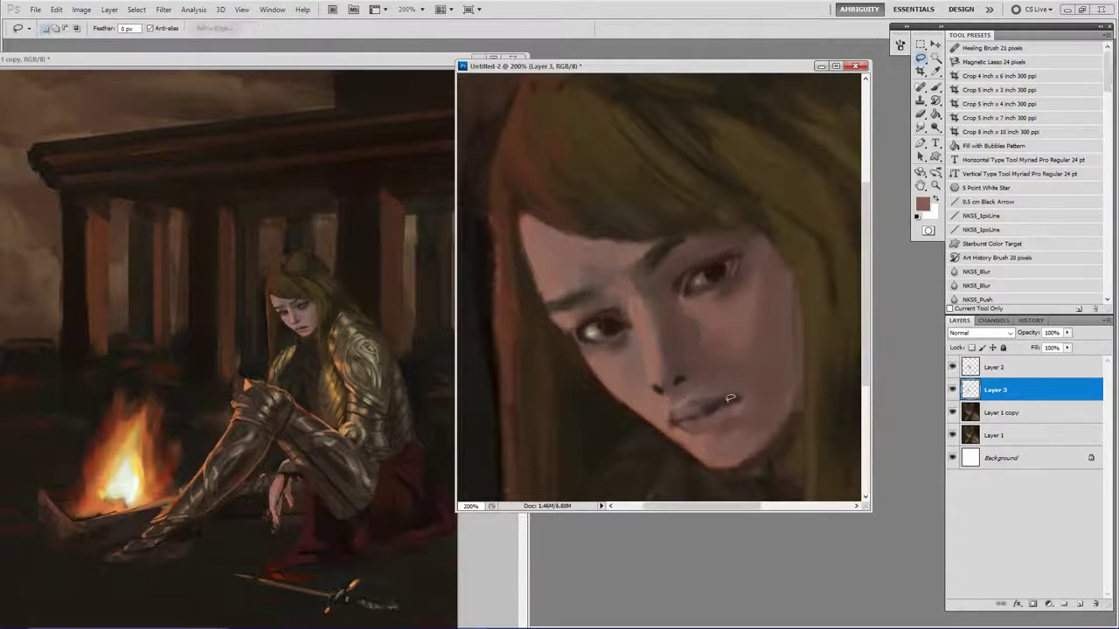
# Merge Layer 2 with the nose layer, compare the face with the result hidden and shown, and merge it into Layer 1 copy.
pyautogui.click(979, 373)
pyautogui.hotkey('ctrl', 'e')
pyautogui.click(953, 371)
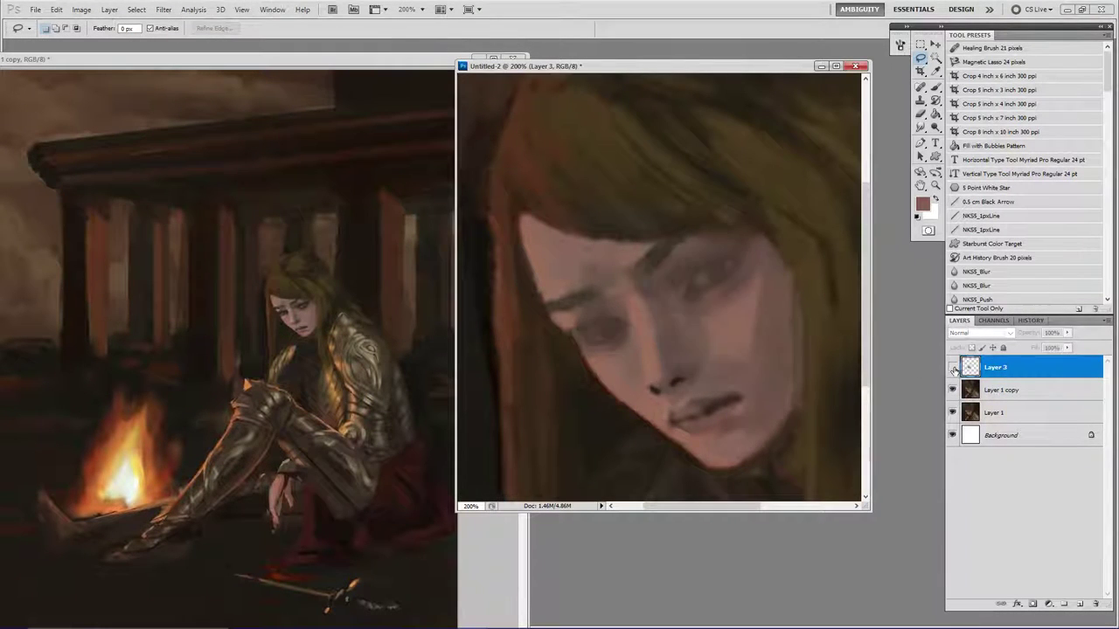
pyautogui.click(953, 371)
pyautogui.click(952, 367)
pyautogui.click(952, 367)
pyautogui.hotkey('ctrl', 'e')
# Compare the repainted face with the original by repeatedly hiding and showing Layer 1 copy.
pyautogui.click(952, 367)
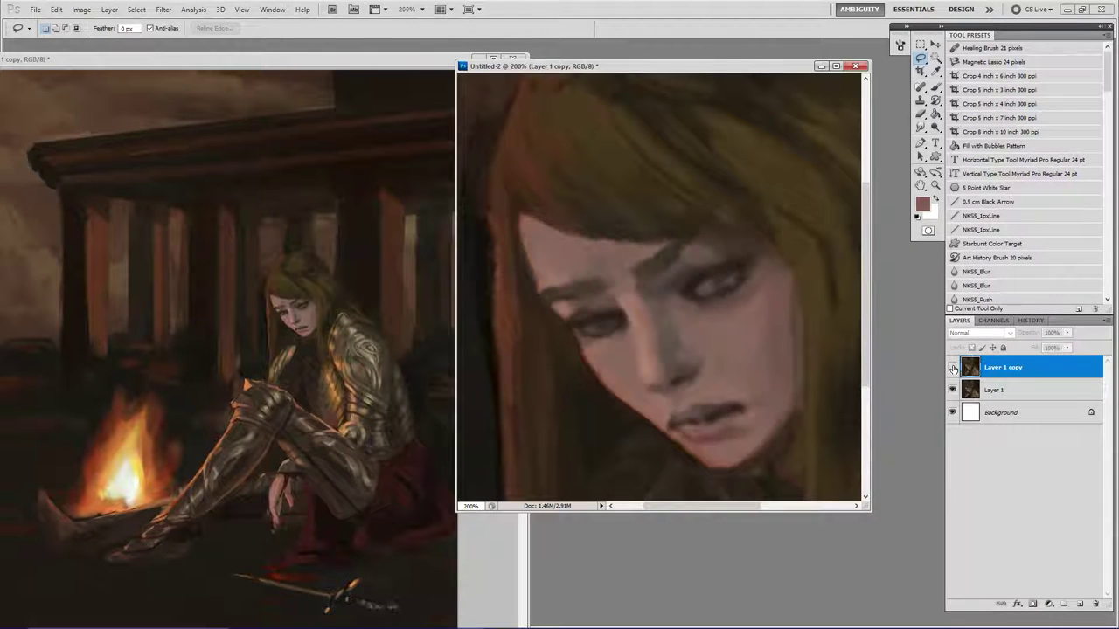
pyautogui.click(952, 367)
pyautogui.click(952, 367)
pyautogui.click(952, 367)
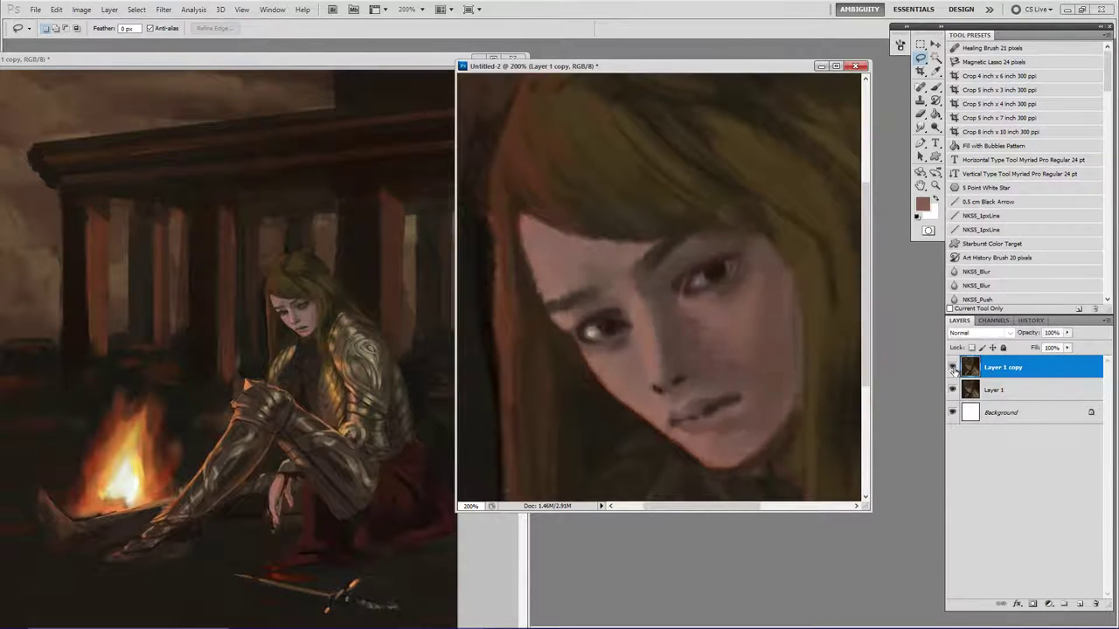
pyautogui.click(952, 368)
pyautogui.click(952, 367)
pyautogui.click(952, 368)
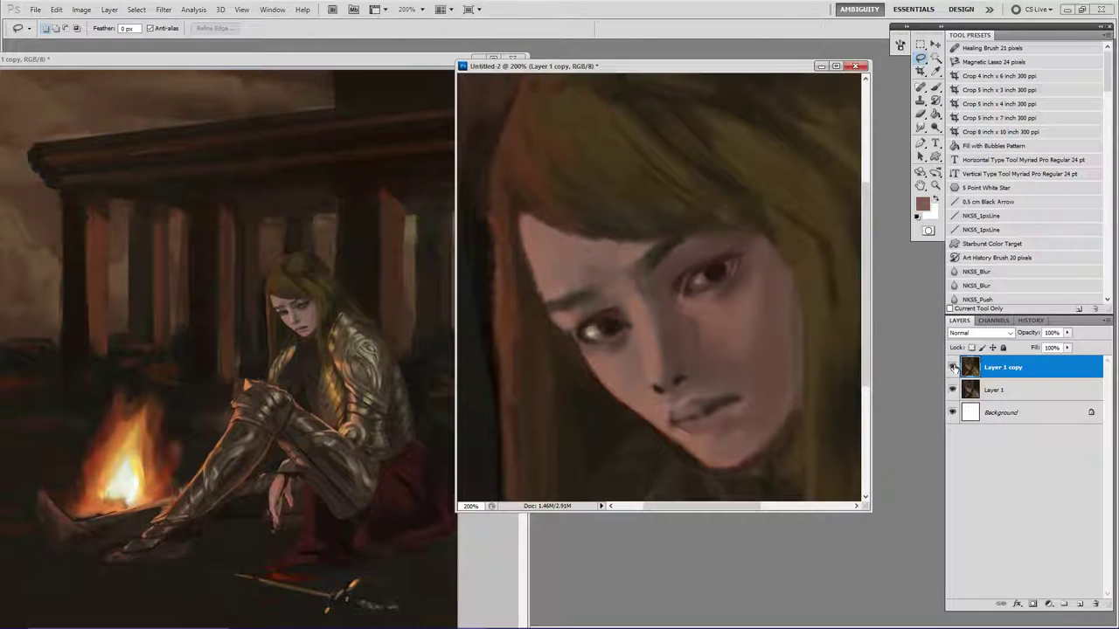
# Refine the near eye's upper lid and outer corner with small brush strokes in tones sampled from around the eye.
pyautogui.press('z')
pyautogui.click(694, 263)
pyautogui.press('b')
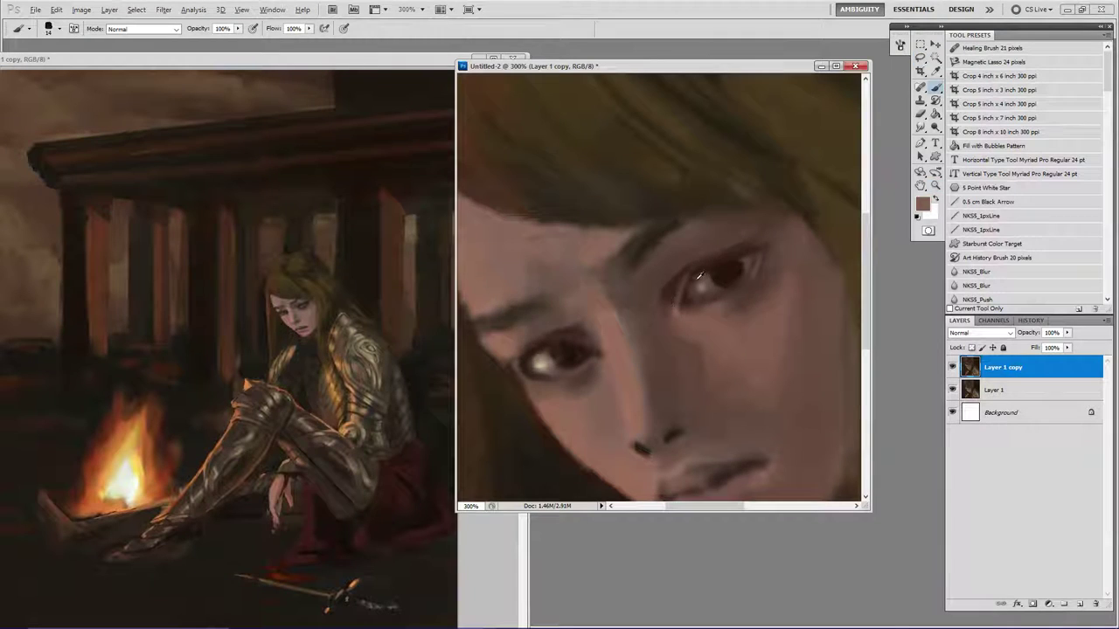
pyautogui.keyDown('alt'); pyautogui.click(691, 278); pyautogui.keyUp('alt')
pyautogui.keyDown('alt'); pyautogui.click(684, 281); pyautogui.keyUp('alt')
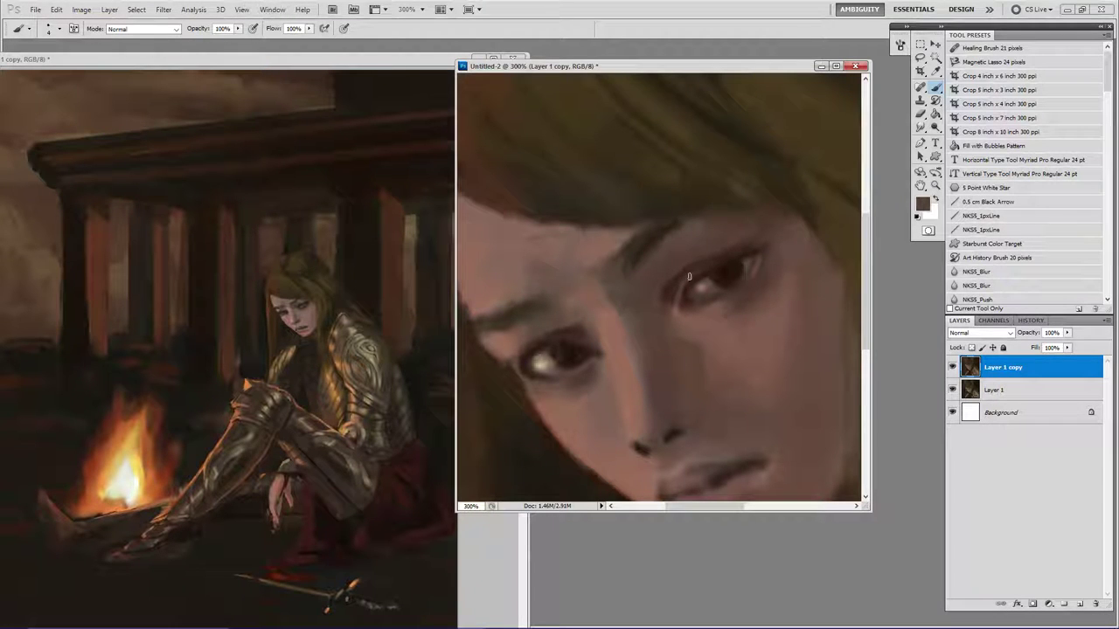
pyautogui.moveTo(732, 258); pyautogui.dragTo(719, 263)
pyautogui.keyDown('alt'); pyautogui.click(747, 257); pyautogui.keyUp('alt')
pyautogui.keyDown('alt'); pyautogui.click(722, 269); pyautogui.keyUp('alt')
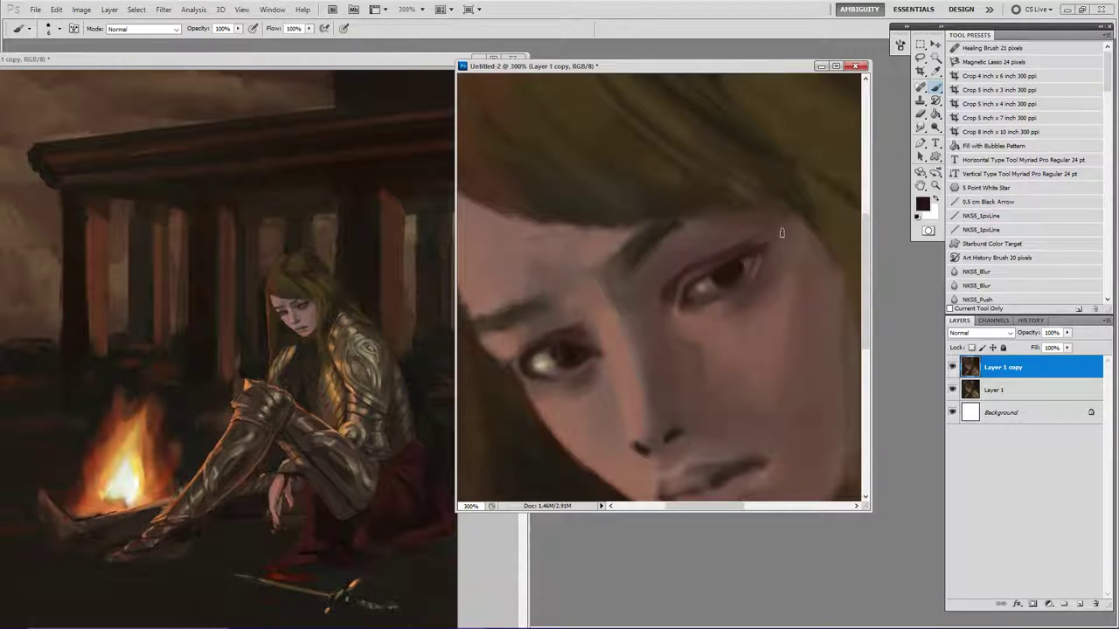
# Define the far eye's lid line and outer corner with fine strokes in dark and skin tones sampled around it.
pyautogui.keyDown('alt'); pyautogui.click(559, 339); pyautogui.keyUp('alt')
pyautogui.keyDown('alt'); pyautogui.click(512, 345); pyautogui.keyUp('alt')
pyautogui.keyDown('alt'); pyautogui.click(522, 352); pyautogui.keyUp('alt')
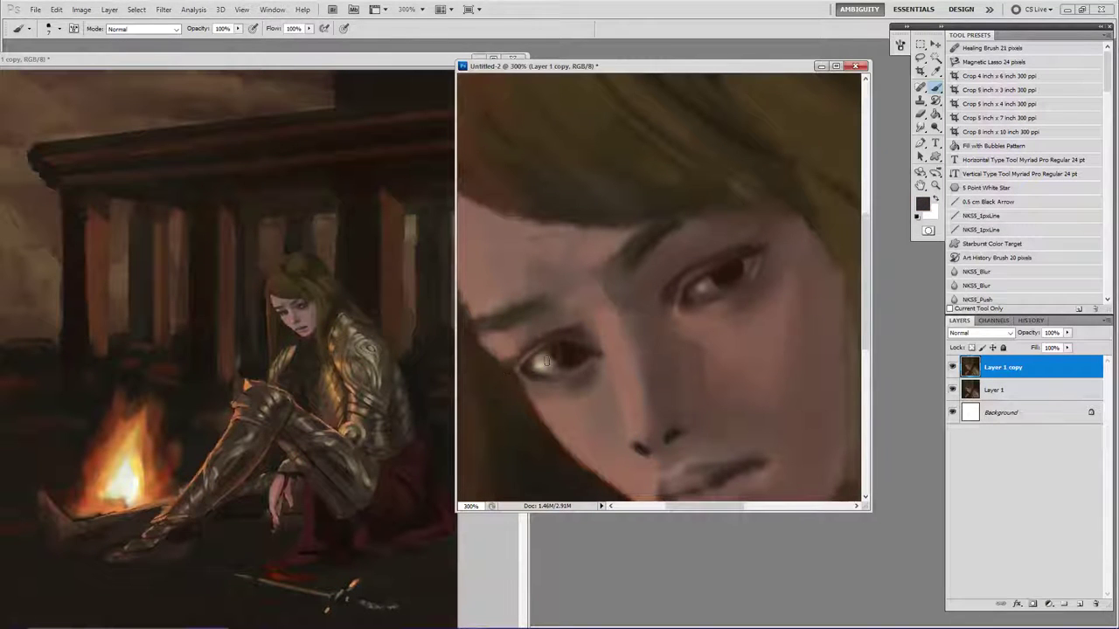
pyautogui.keyDown('alt'); pyautogui.click(569, 351); pyautogui.keyUp('alt')
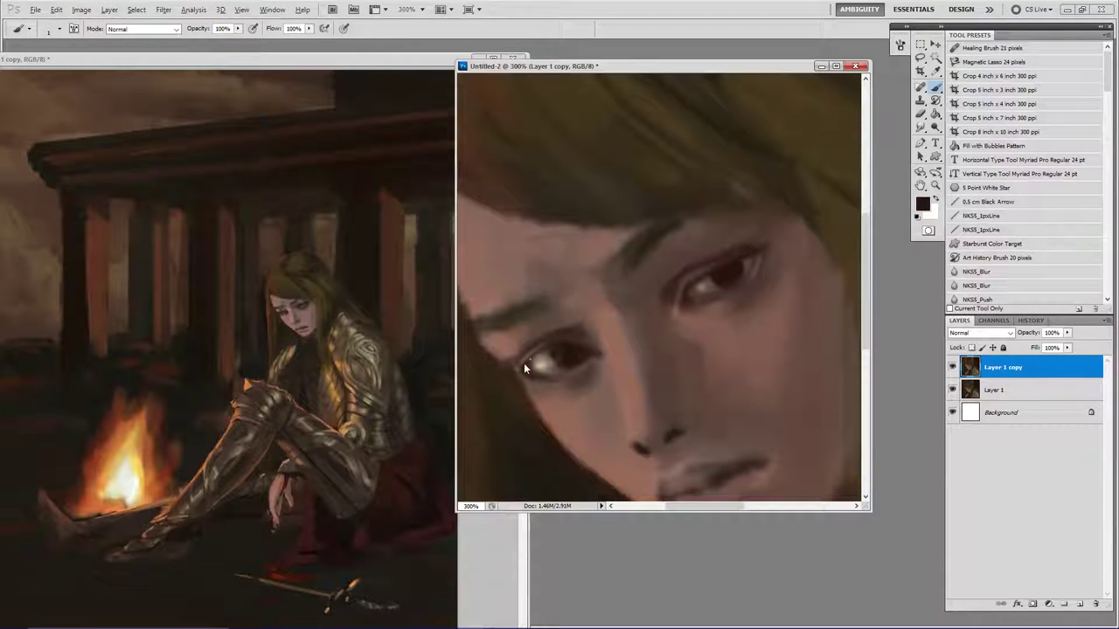
pyautogui.moveTo(526, 363); pyautogui.dragTo(551, 354)
pyautogui.keyDown('alt'); pyautogui.click(542, 347); pyautogui.keyUp('alt')
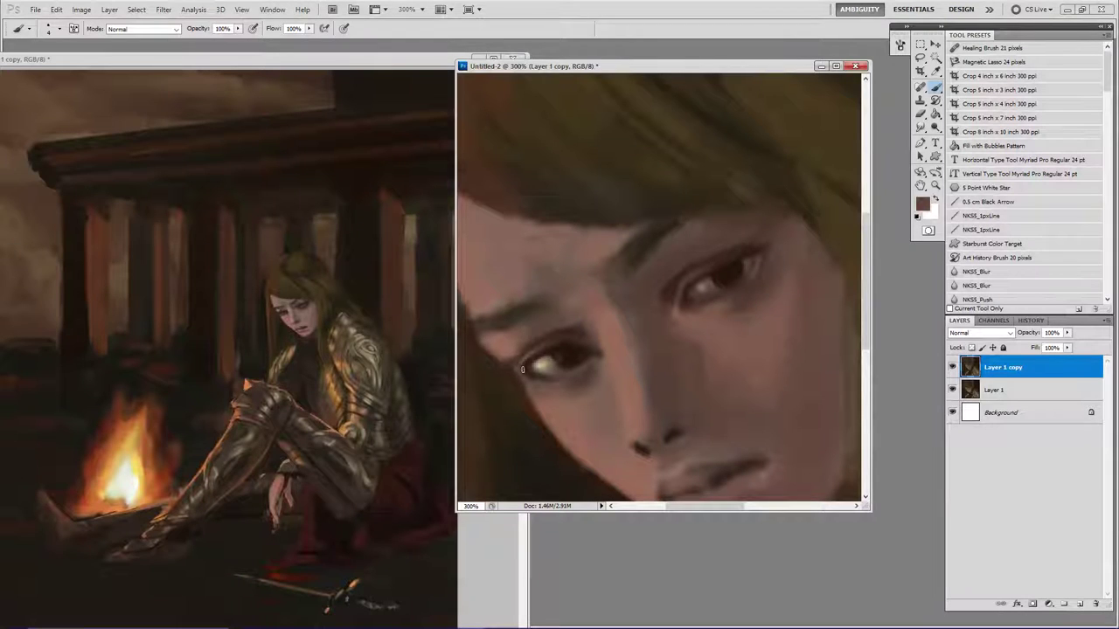
pyautogui.moveTo(523, 370); pyautogui.dragTo(527, 377)
# Choose a more saturated reddish brown and repaint the lips with it.
pyautogui.press('z')
pyautogui.keyDown('alt'); pyautogui.click(628, 337); pyautogui.keyUp('alt')
pyautogui.keyDown('alt'); pyautogui.click(634, 353); pyautogui.keyUp('alt')
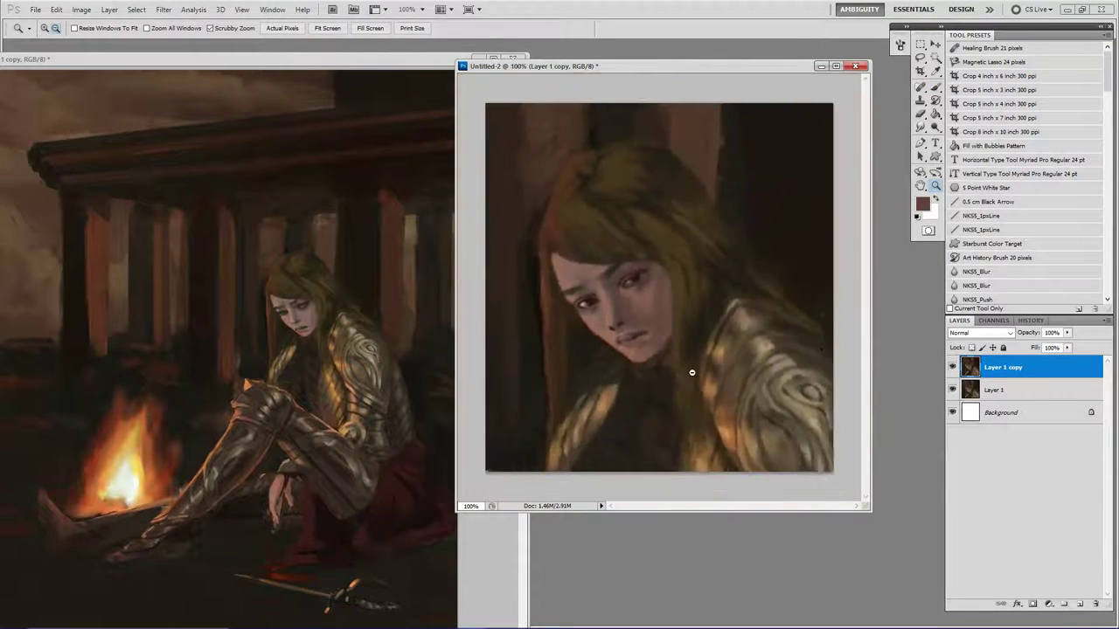
pyautogui.keyDown('alt'); pyautogui.click(691, 373); pyautogui.keyUp('alt')
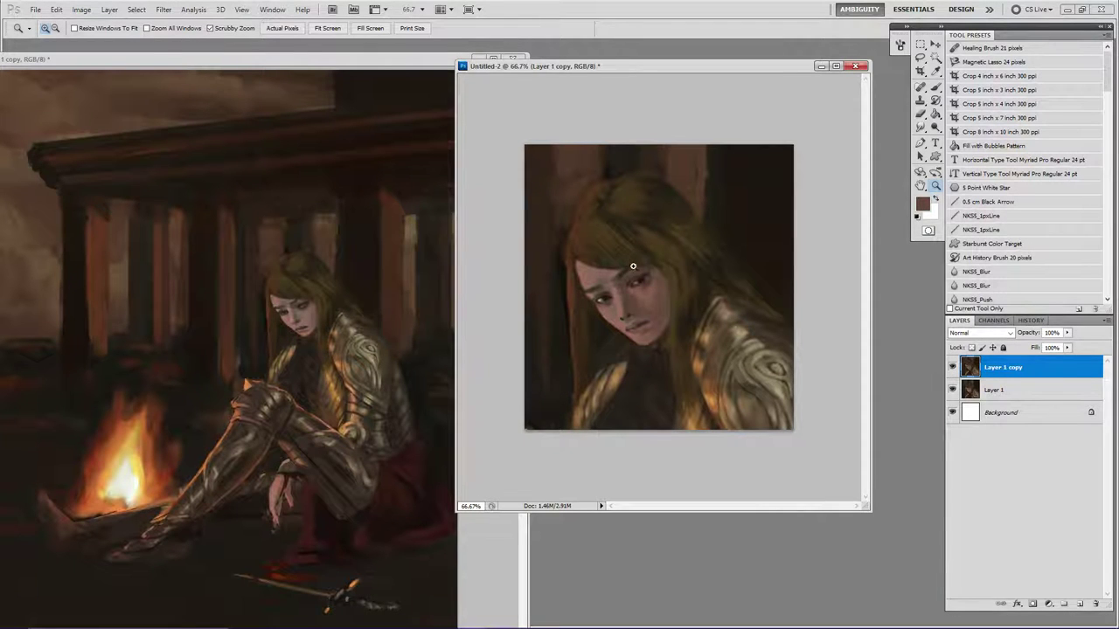
pyautogui.click(640, 346)
pyautogui.click(628, 376)
pyautogui.click(626, 379)
pyautogui.press('b')
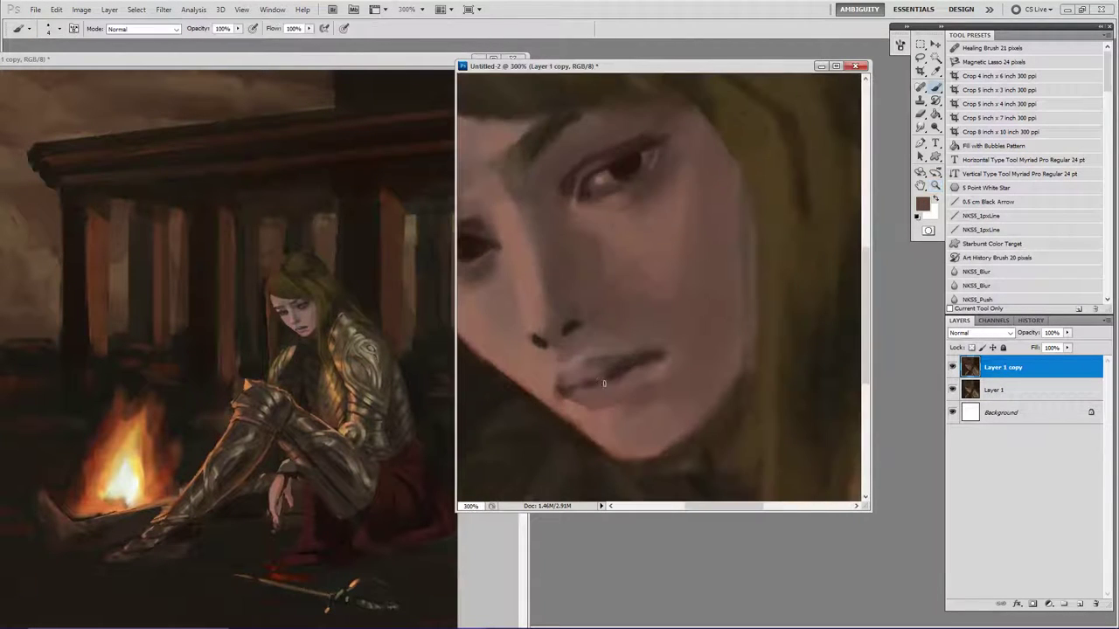
pyautogui.moveTo(593, 386); pyautogui.dragTo(640, 395)
pyautogui.click(924, 203)
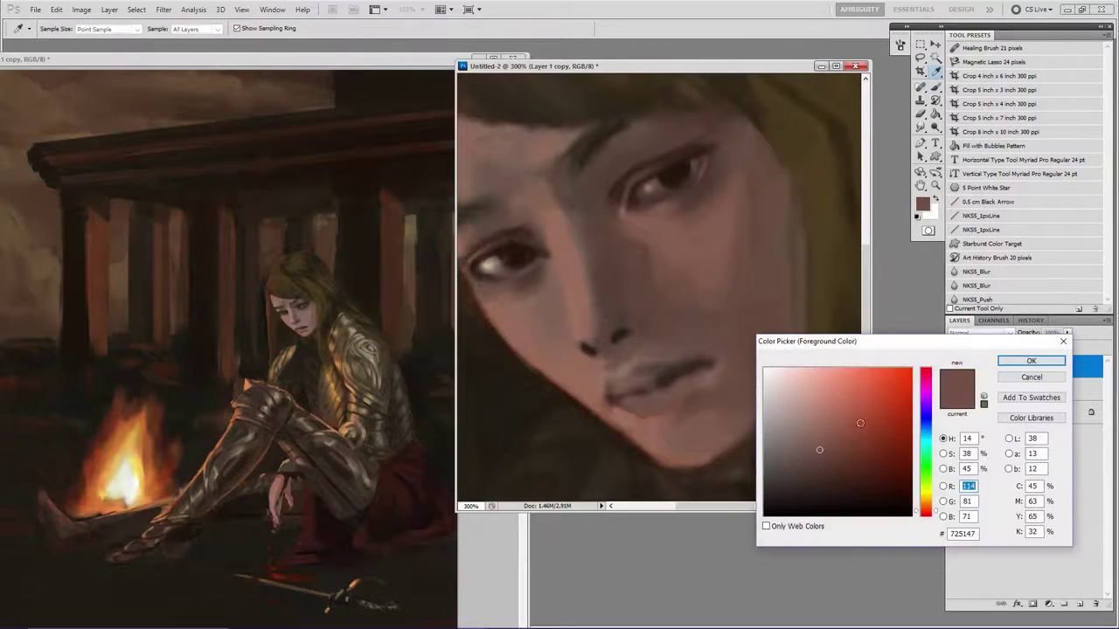
pyautogui.click(840, 441)
pyautogui.click(1032, 361)
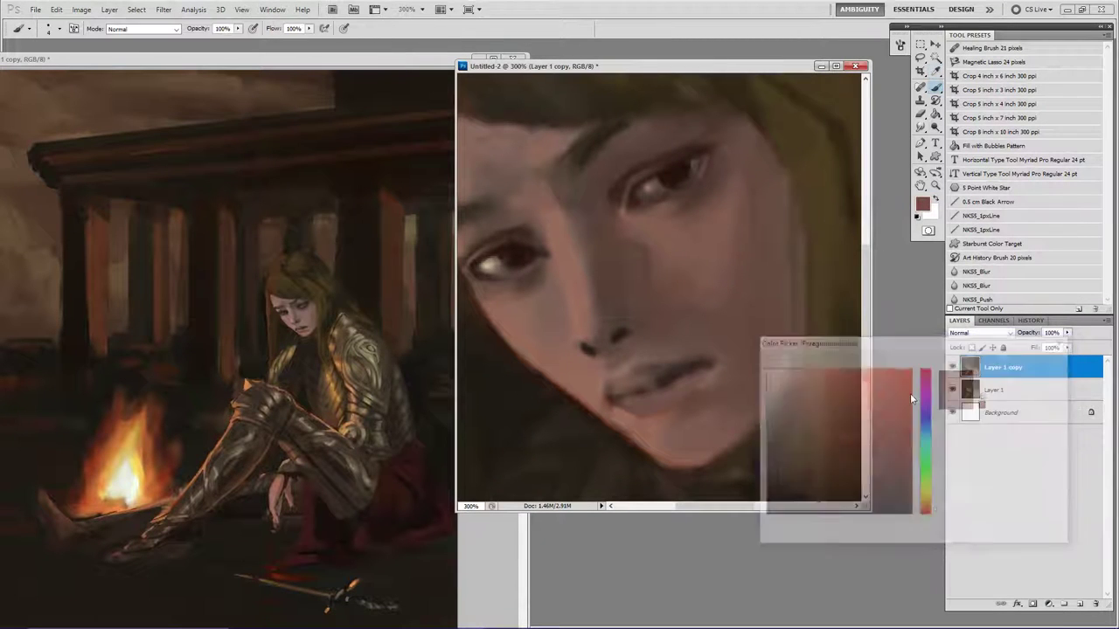
pyautogui.moveTo(644, 387)
pyautogui.mouseDown()
pyautogui.moveTo(670, 394)
pyautogui.moveTo(640, 383)
pyautogui.moveTo(694, 372)
pyautogui.moveTo(630, 395)
pyautogui.moveTo(679, 378)
pyautogui.moveTo(644, 376)
pyautogui.moveTo(632, 421)
pyautogui.mouseUp()
# Choose a very dark reddish brown and paint the dividing line between the lips from the far corner to the near one.
pyautogui.click(922, 204)
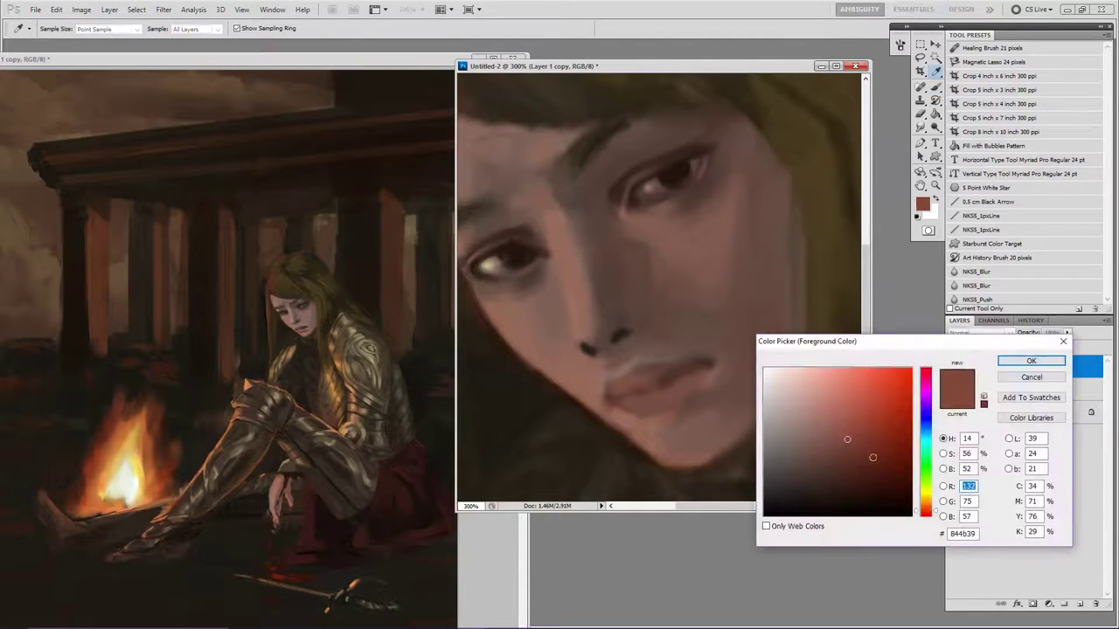
pyautogui.click(885, 484)
pyautogui.click(1032, 361)
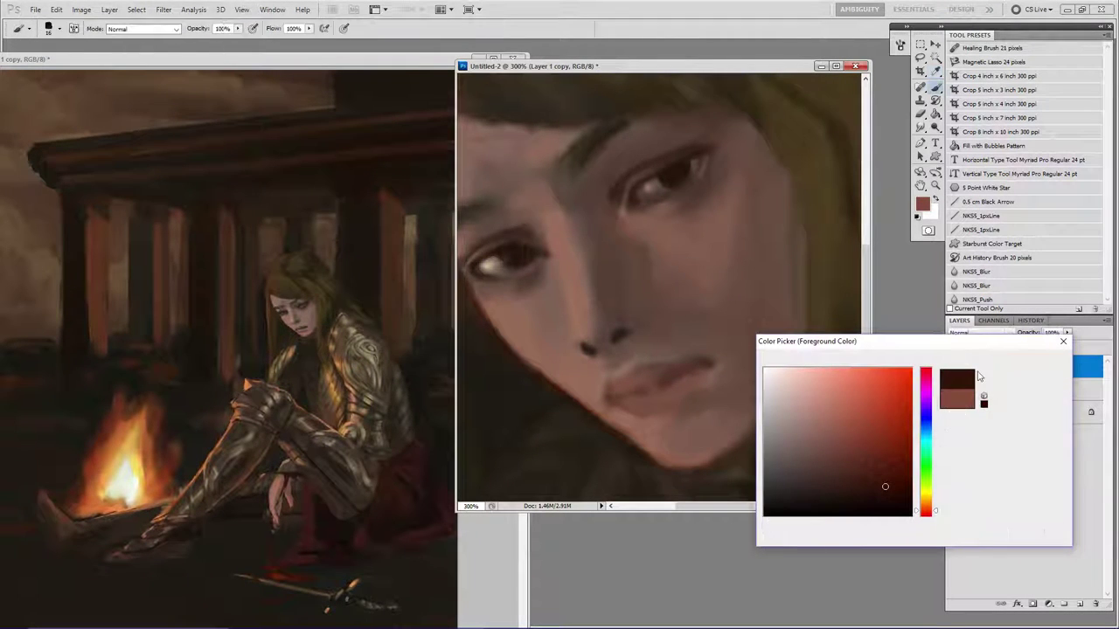
pyautogui.moveTo(607, 396); pyautogui.dragTo(618, 398)
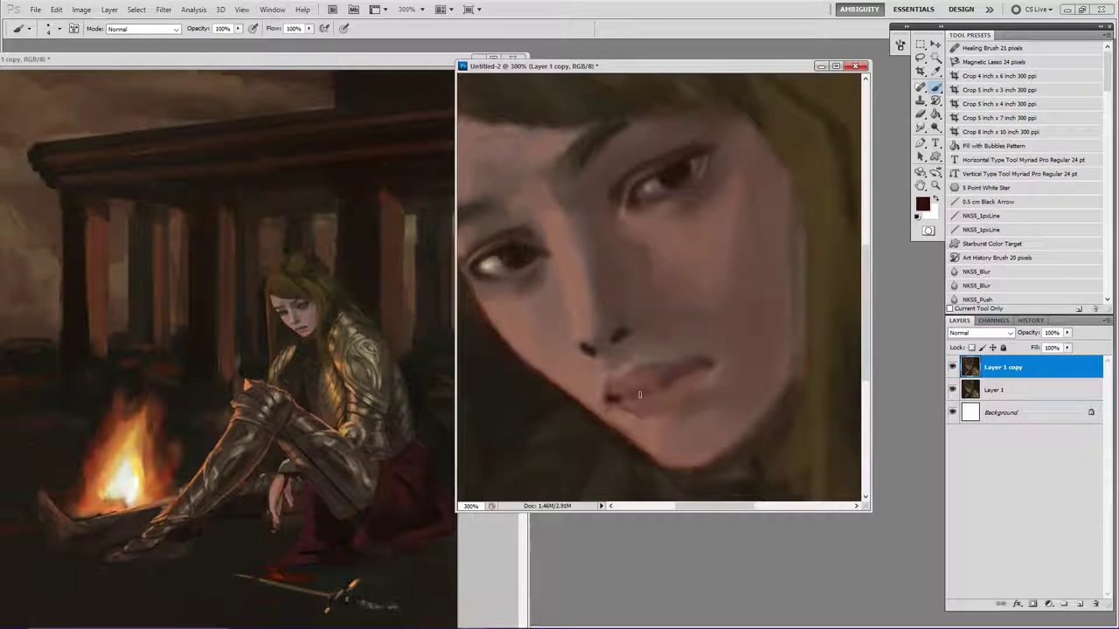
pyautogui.moveTo(636, 394); pyautogui.dragTo(626, 397)
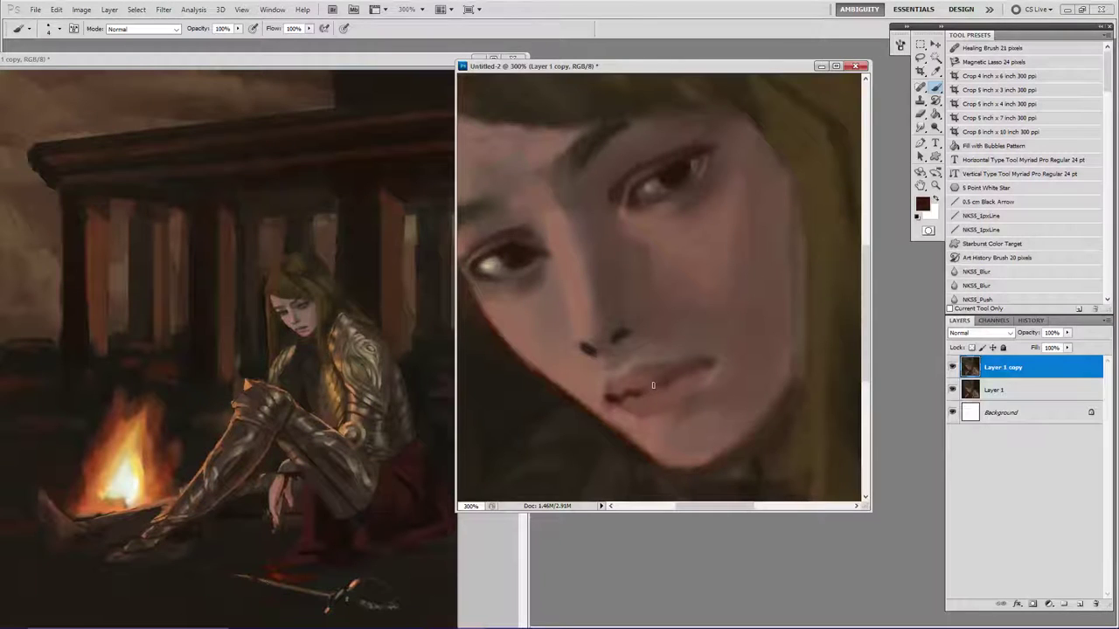
pyautogui.moveTo(654, 385); pyautogui.dragTo(697, 368)
# Clean up the skin beside the near mouth corner with sampled tones, using a 10 px brush.
pyautogui.keyDown('alt'); pyautogui.click(717, 368); pyautogui.keyUp('alt')
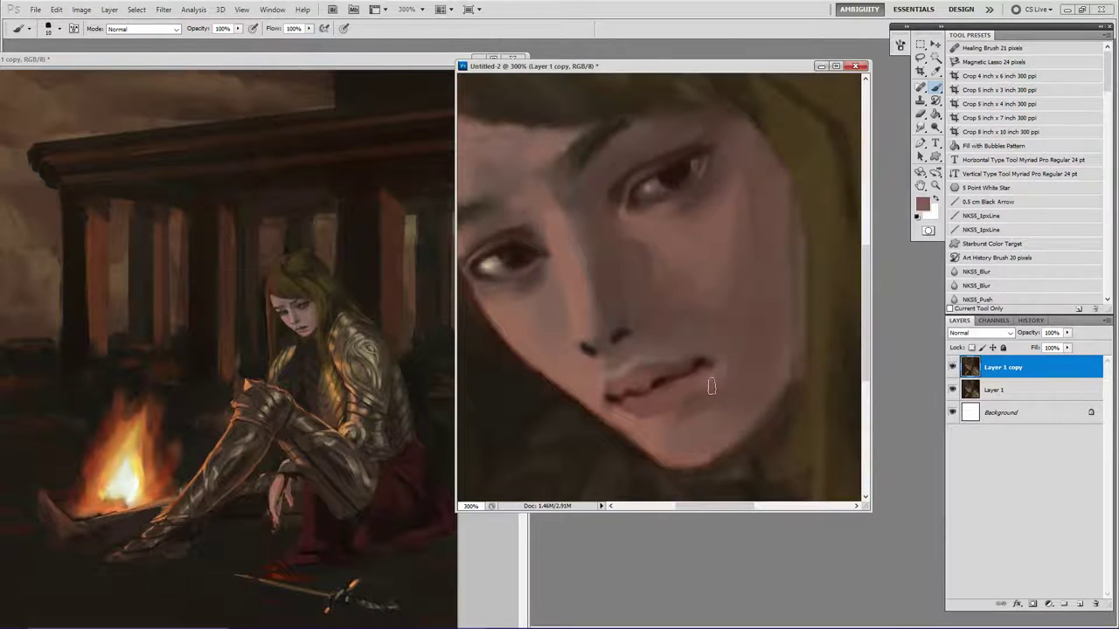
pyautogui.keyDown('alt'); pyautogui.click(741, 363); pyautogui.keyUp('alt')
pyautogui.moveTo(720, 376); pyautogui.dragTo(710, 374)
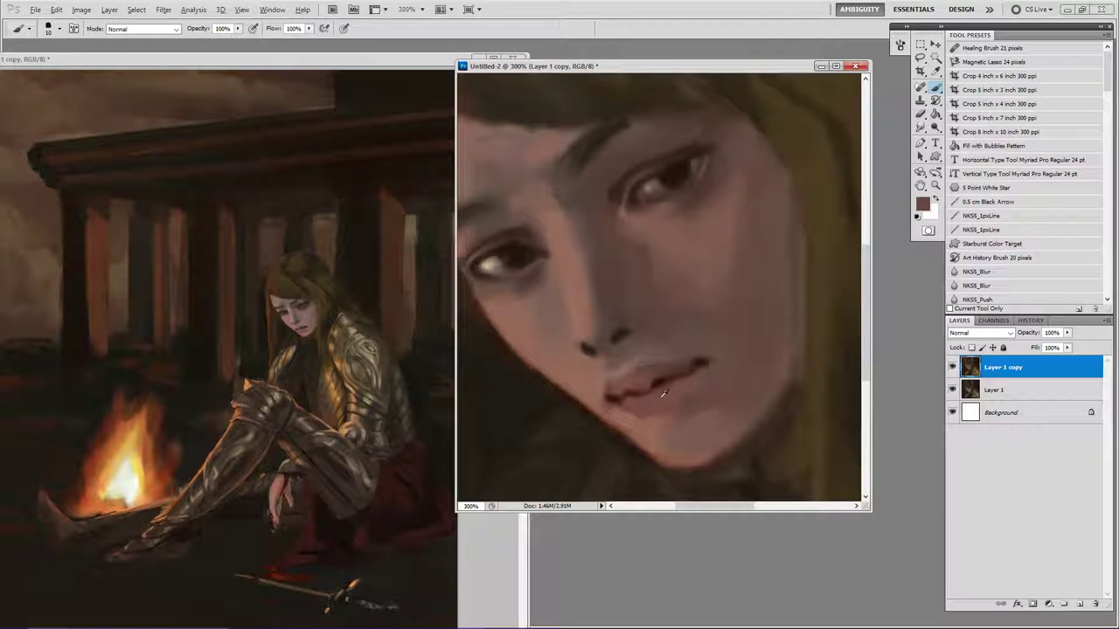
# Shape the lower lip and its lower edge with a smaller brush and tones sampled from the mouth.
pyautogui.press('[')
pyautogui.keyDown('alt'); pyautogui.click(638, 403); pyautogui.keyUp('alt')
pyautogui.moveTo(633, 411); pyautogui.dragTo(696, 381)
pyautogui.keyDown('alt'); pyautogui.click(699, 365); pyautogui.keyUp('alt')
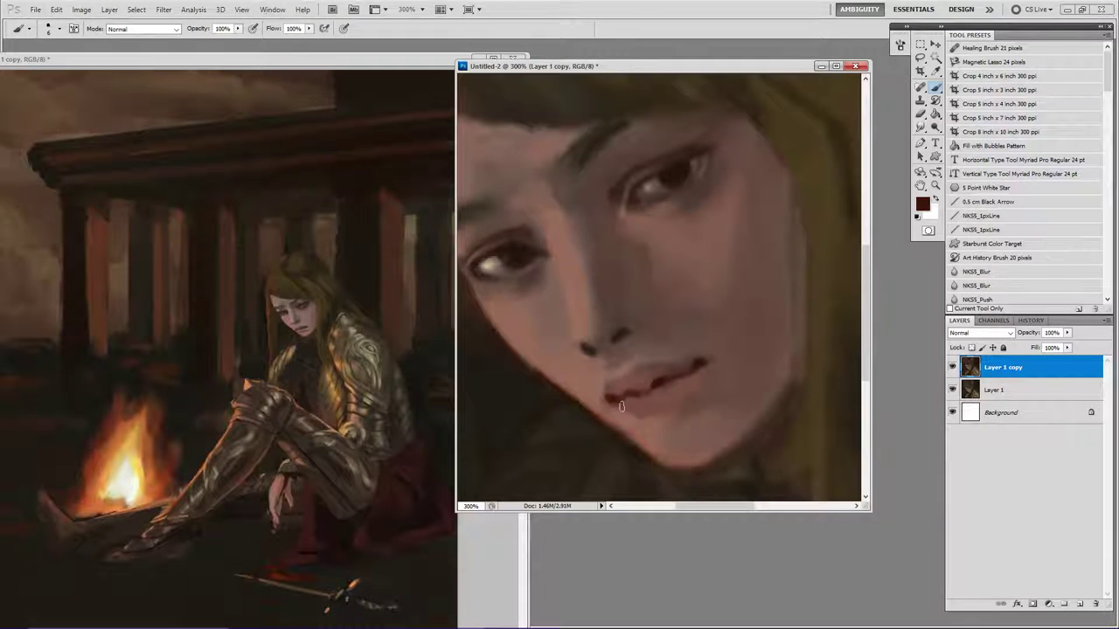
pyautogui.moveTo(640, 411); pyautogui.dragTo(696, 375)
# Trim the near mouth corner with sampled skin tone and sample the dark lip line again to restate it.
pyautogui.keyDown('alt'); pyautogui.click(696, 351); pyautogui.keyUp('alt')
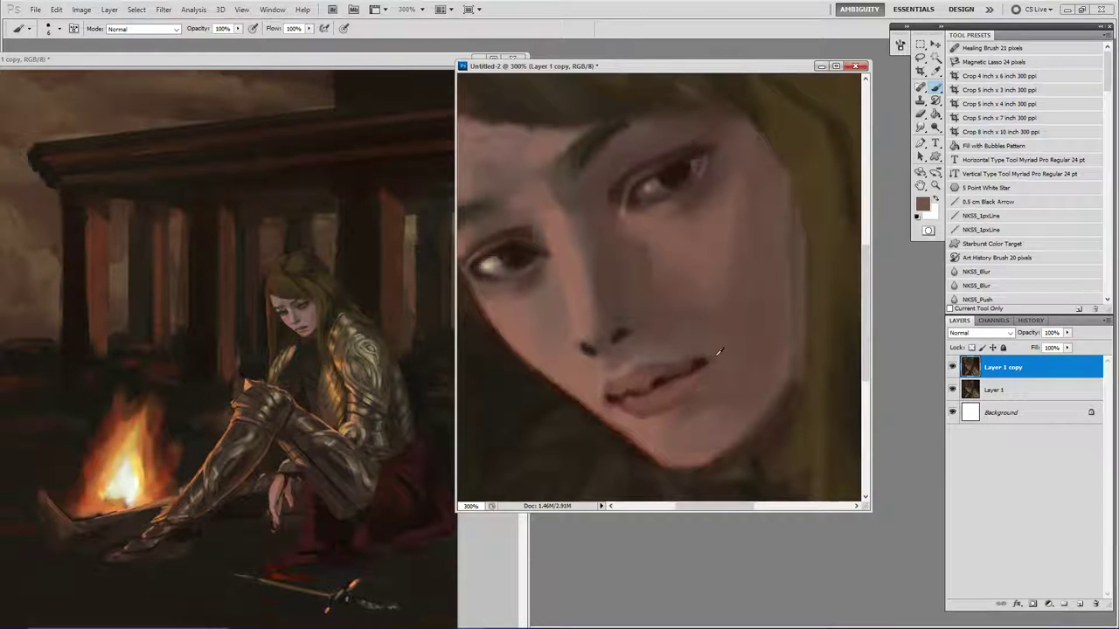
pyautogui.moveTo(706, 365); pyautogui.dragTo(712, 350)
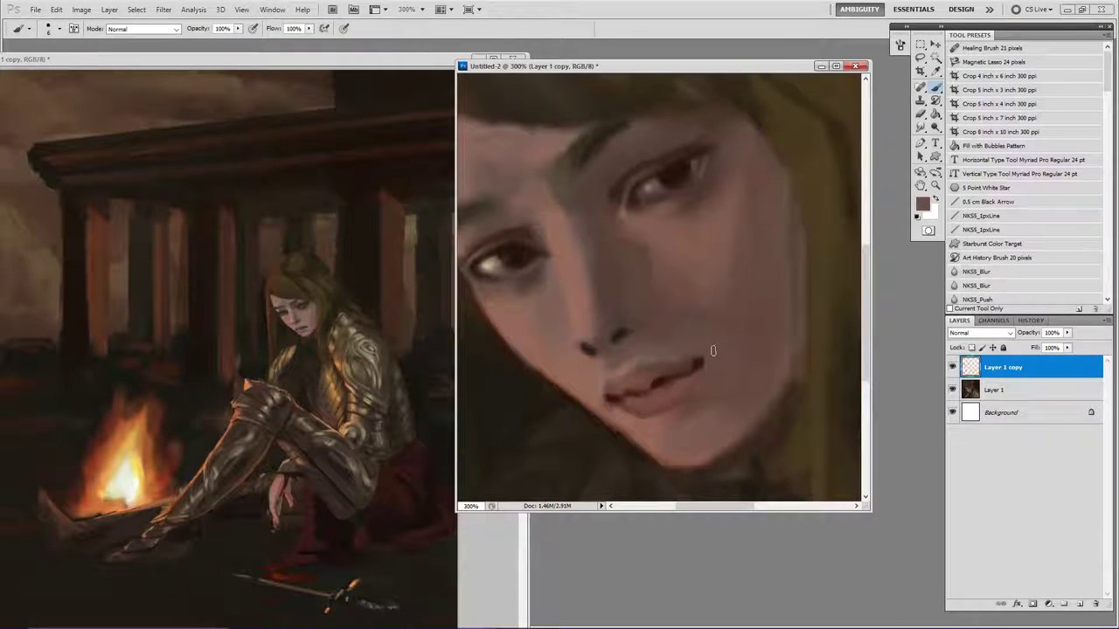
pyautogui.keyDown('alt'); pyautogui.click(692, 354); pyautogui.keyUp('alt')
pyautogui.keyDown('alt'); pyautogui.click(700, 366); pyautogui.keyUp('alt')
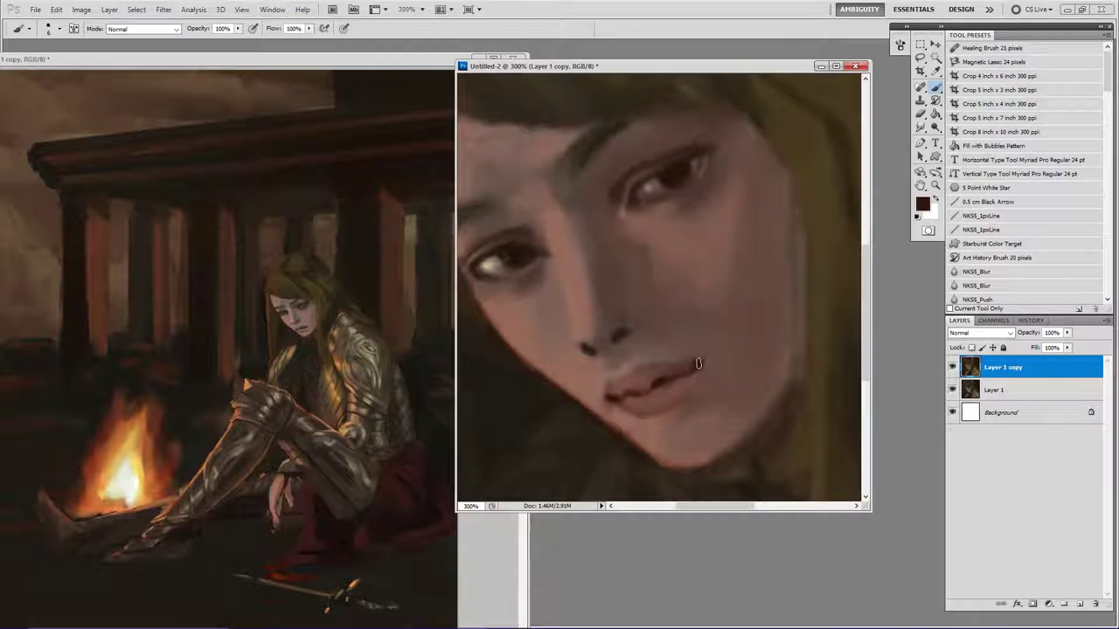
# Darken and even out the upper lip with sampled tones and a stronger reddish brown.
pyautogui.keyDown('alt'); pyautogui.click(617, 390); pyautogui.keyUp('alt')
pyautogui.keyDown('alt'); pyautogui.click(625, 383); pyautogui.keyUp('alt')
pyautogui.moveTo(624, 392)
pyautogui.mouseDown()
pyautogui.moveTo(614, 388)
pyautogui.moveTo(665, 374)
pyautogui.mouseUp()
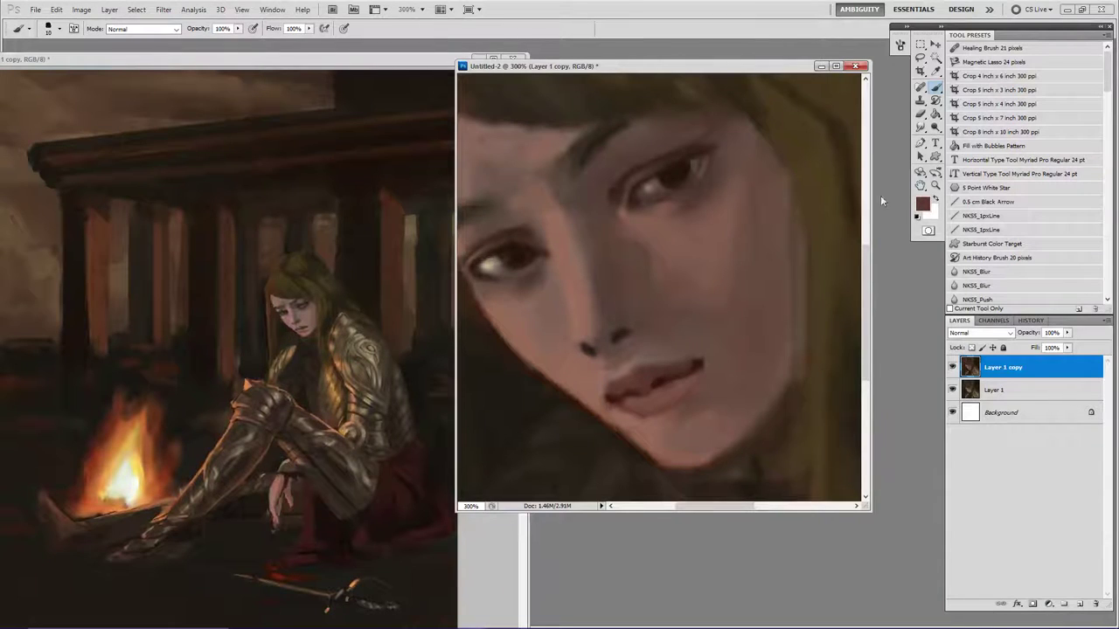
pyautogui.click(922, 203)
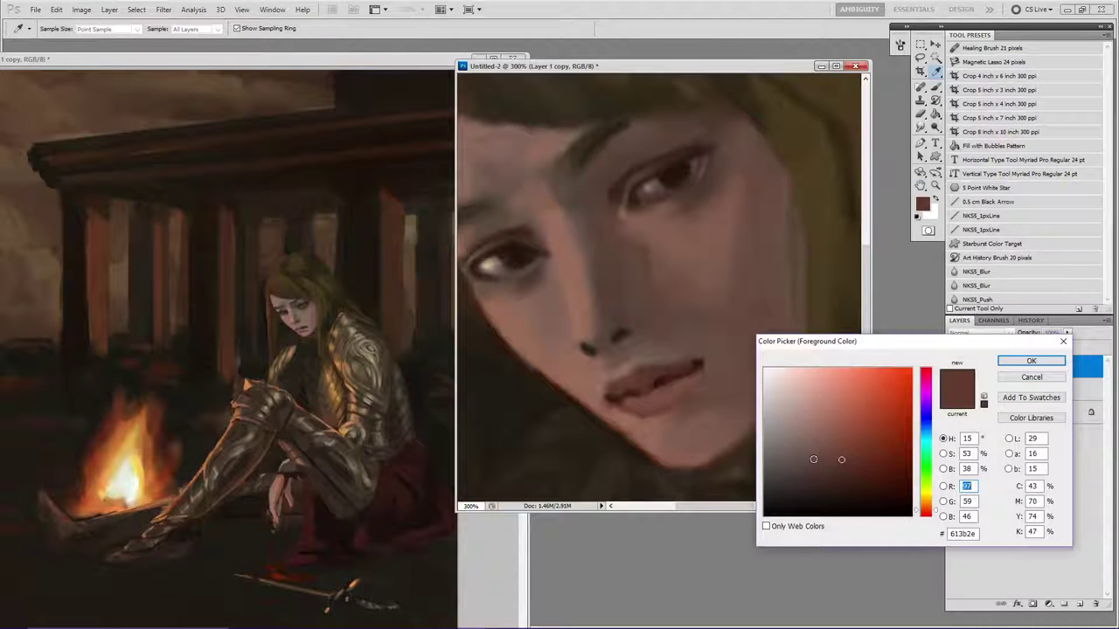
pyautogui.click(879, 437)
pyautogui.click(1031, 361)
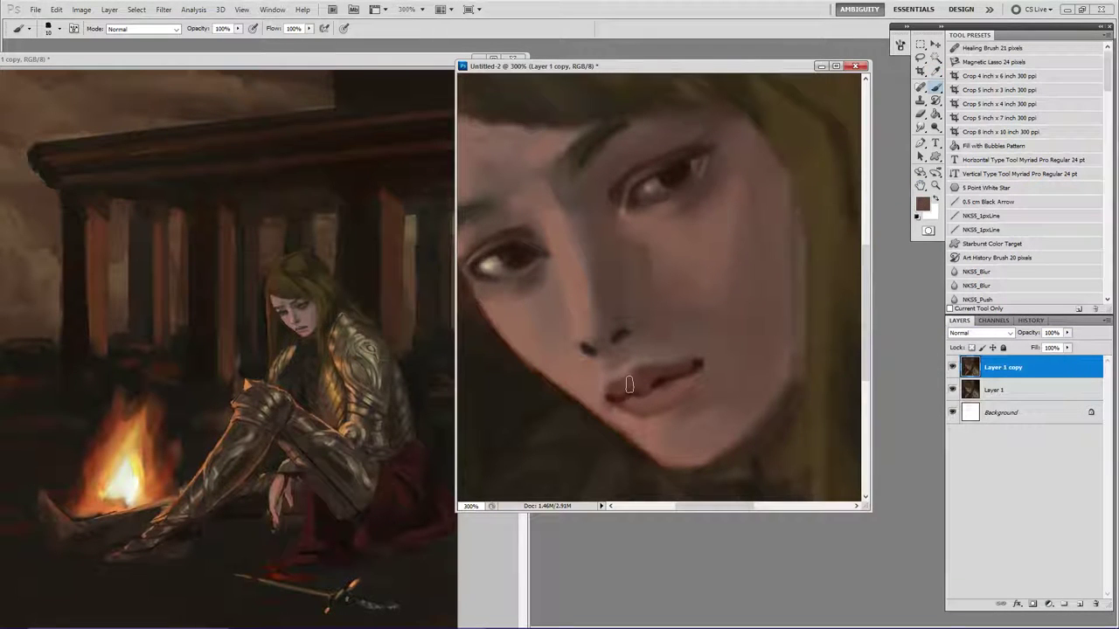
pyautogui.moveTo(642, 381); pyautogui.dragTo(655, 377)
# Lasso the far half of the mouth, copy it to a new layer, and skew its outer side down by about 2.5°.
pyautogui.press('l')
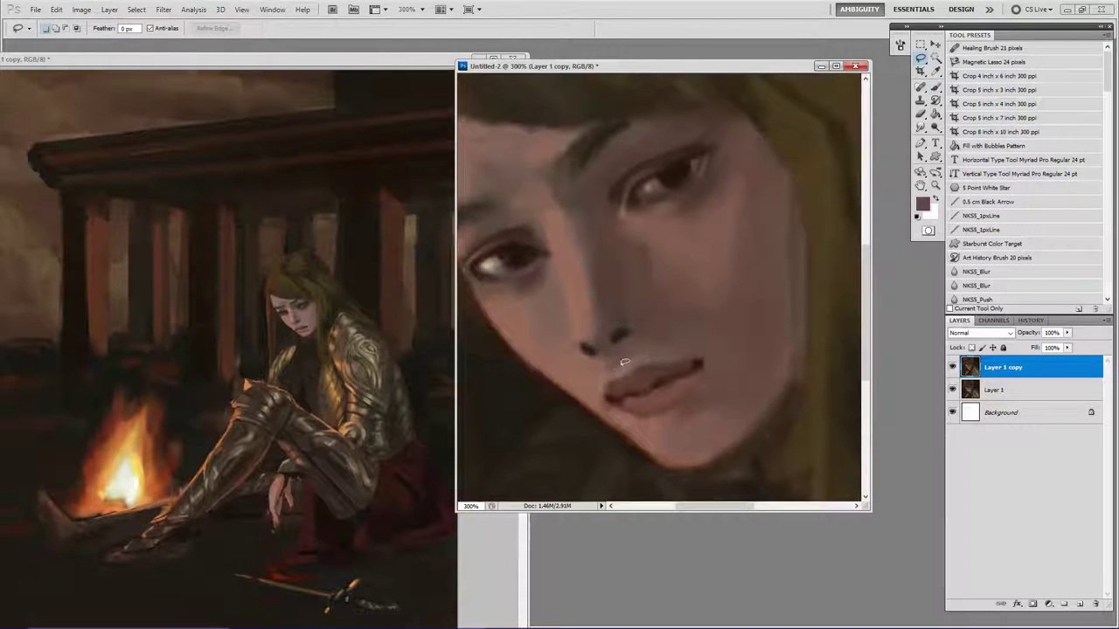
pyautogui.moveTo(610, 378)
pyautogui.mouseDown()
pyautogui.moveTo(670, 404)
pyautogui.moveTo(621, 423)
pyautogui.mouseUp()
pyautogui.moveTo(594, 383); pyautogui.dragTo(598, 381)
pyautogui.hotkey('ctrl', 'j')
pyautogui.hotkey('ctrl', 't')
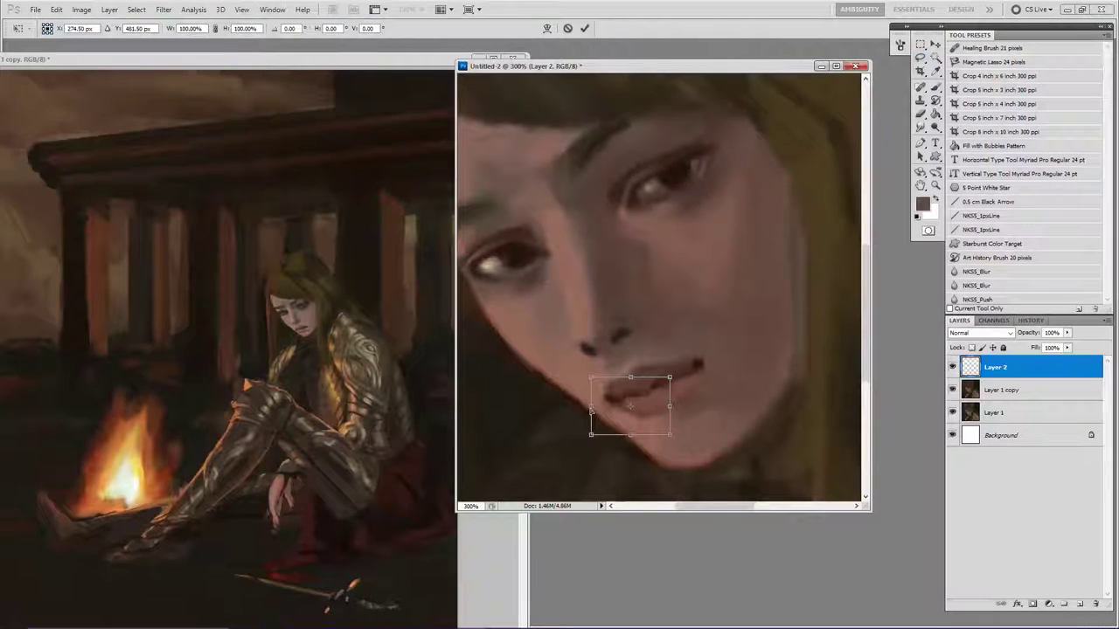
pyautogui.moveTo(594, 411); pyautogui.dragTo(597, 417)
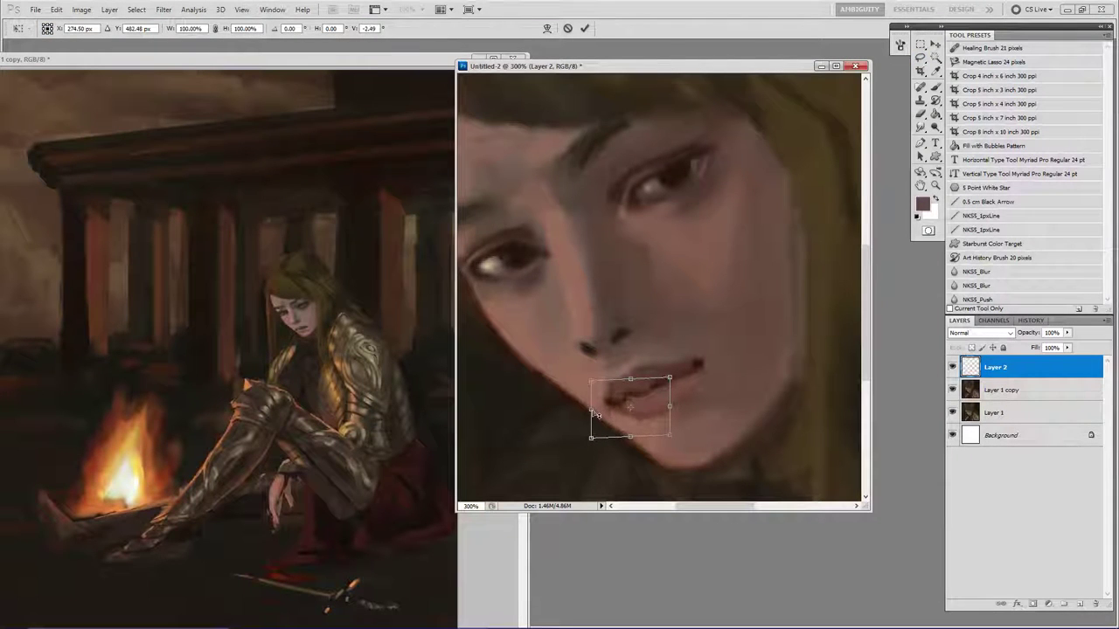
pyautogui.press('Return')
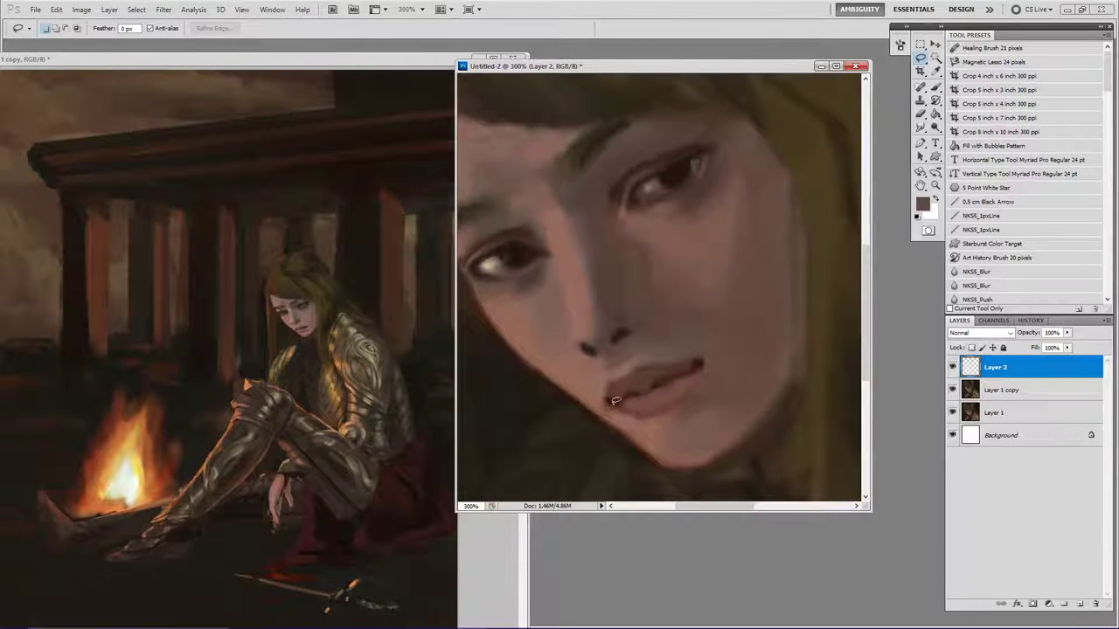
# Lasso the near half of the mouth and merge Layer 2 into Layer 1 copy.
pyautogui.press('b')
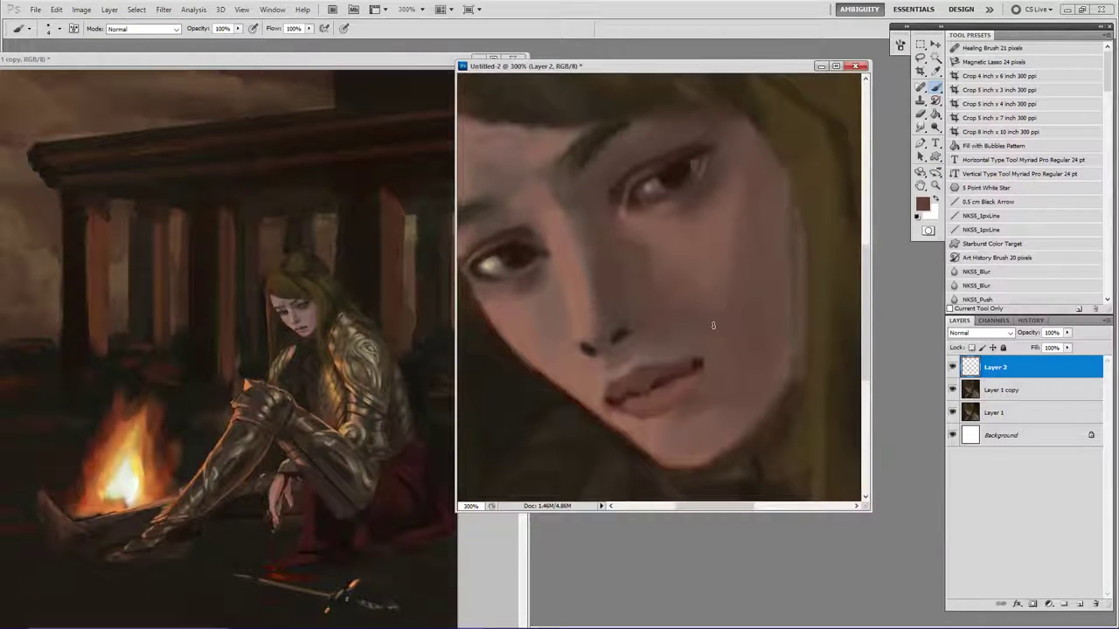
pyautogui.press('l')
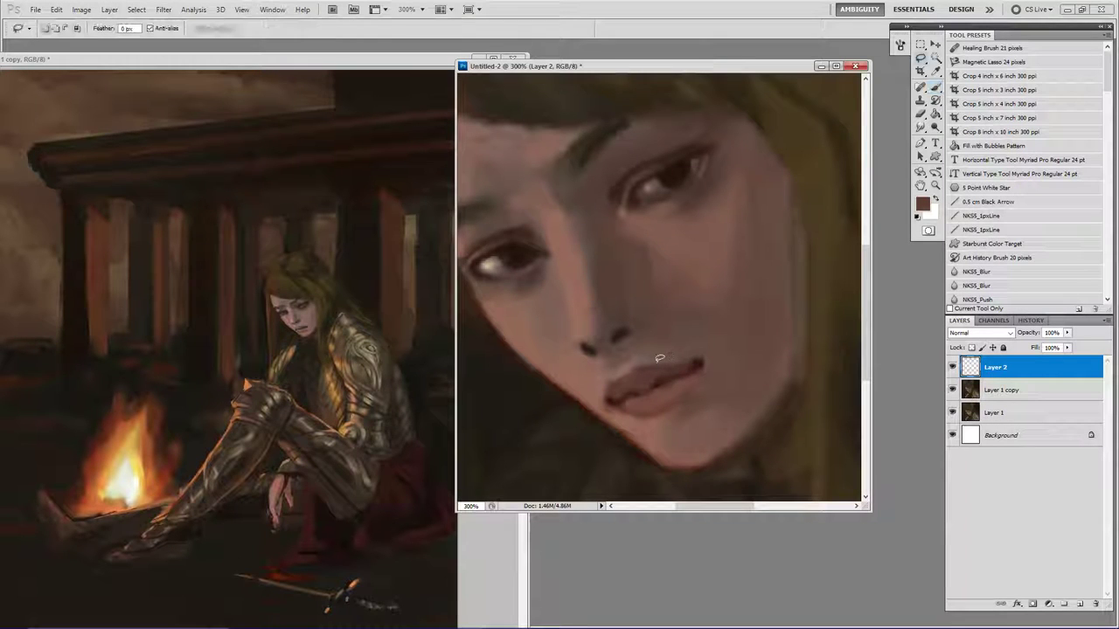
pyautogui.moveTo(641, 362); pyautogui.dragTo(656, 386)
pyautogui.moveTo(717, 336); pyautogui.dragTo(672, 333)
pyautogui.hotkey('ctrl', 't')
pyautogui.click(573, 243)
pyautogui.hotkey('ctrl', 'e')
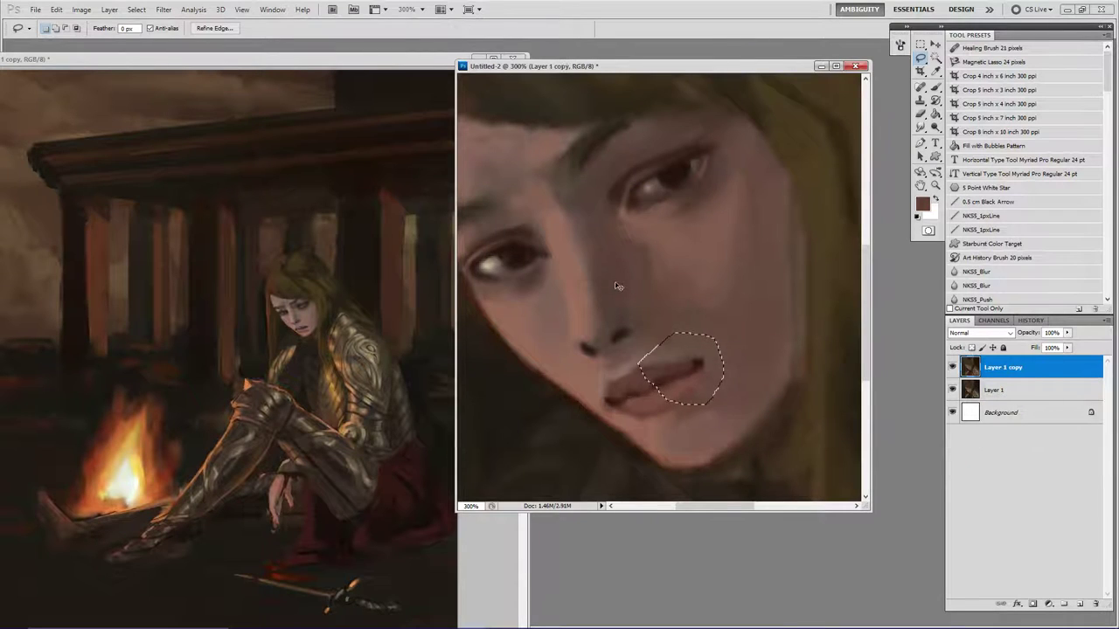
# Skew the selected near half of the mouth upward by about 5.3° on Layer 1 copy, and deselect it.
pyautogui.hotkey('ctrl', 't')
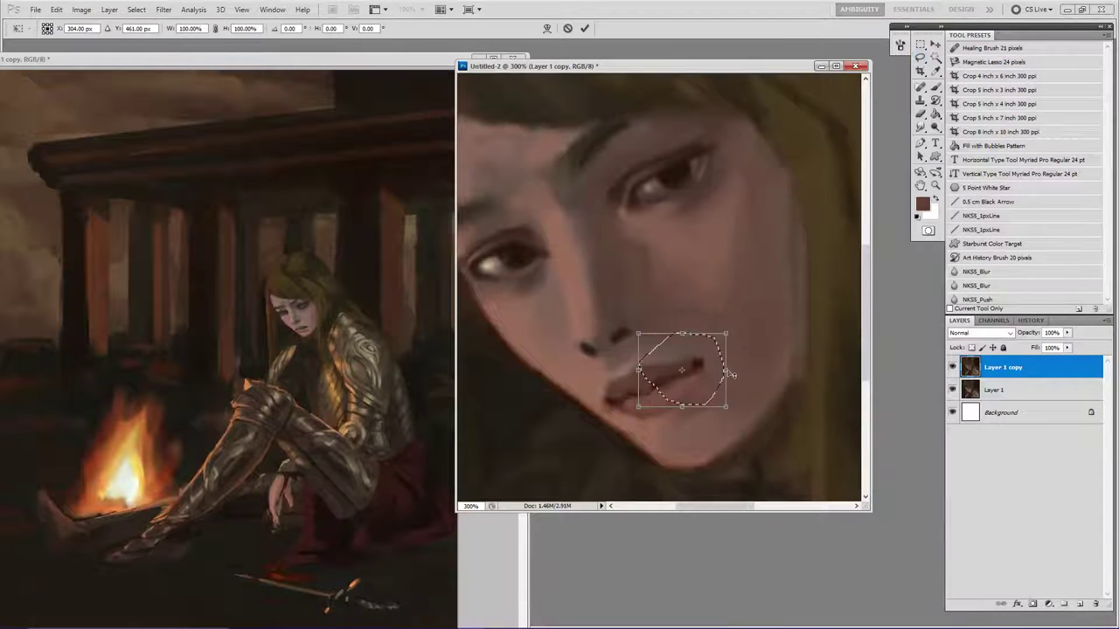
pyautogui.moveTo(727, 373); pyautogui.dragTo(726, 365)
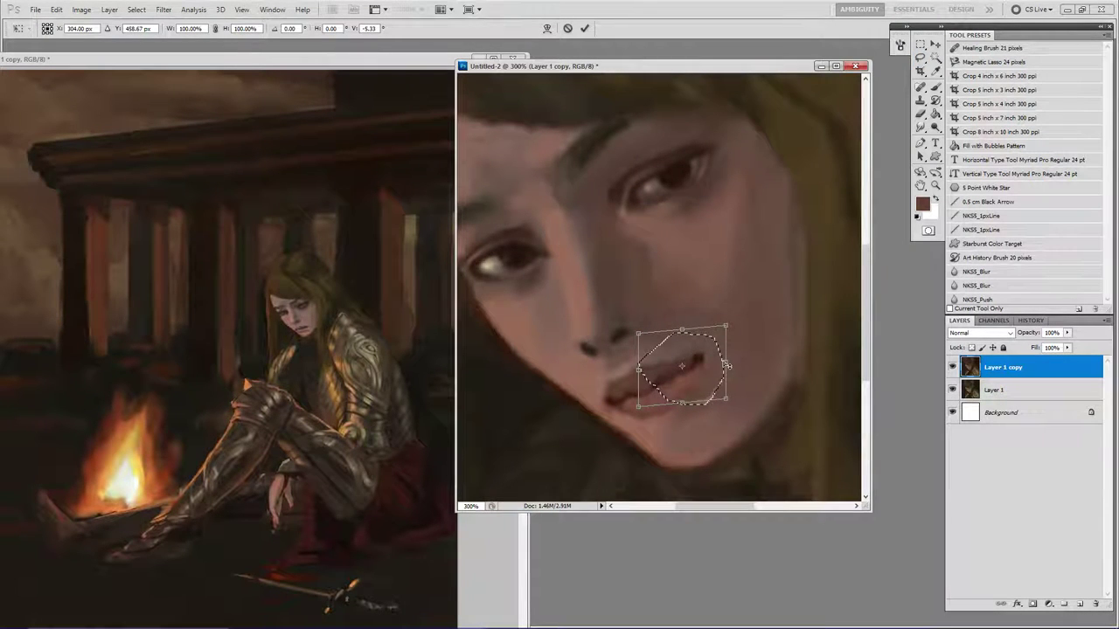
pyautogui.press('Return')
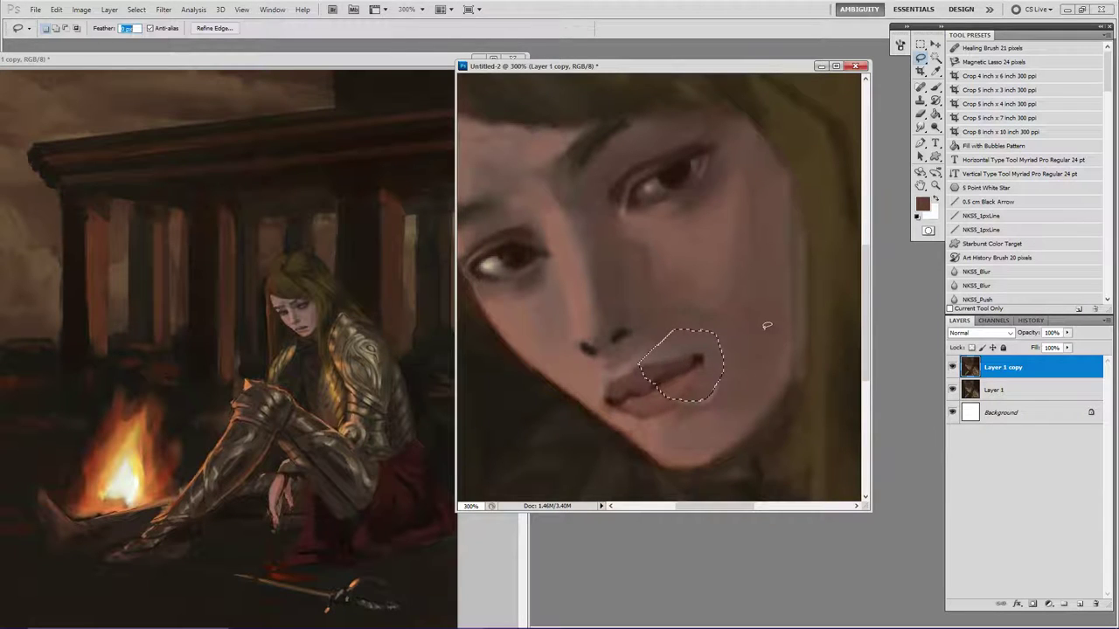
pyautogui.hotkey('ctrl', 'd')
pyautogui.write('b')
pyautogui.click(709, 343)
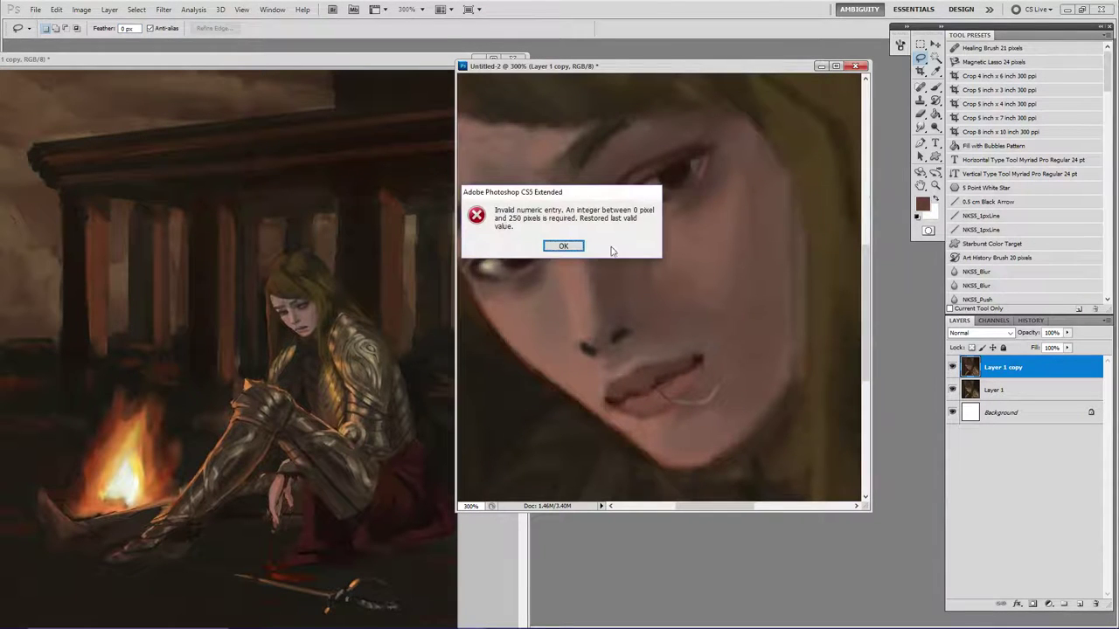
# Copy the lassoed near half of the mouth to a new layer and skew its outer side upward by about 5°.
pyautogui.click(563, 247)
pyautogui.hotkey('ctrl', 'd')
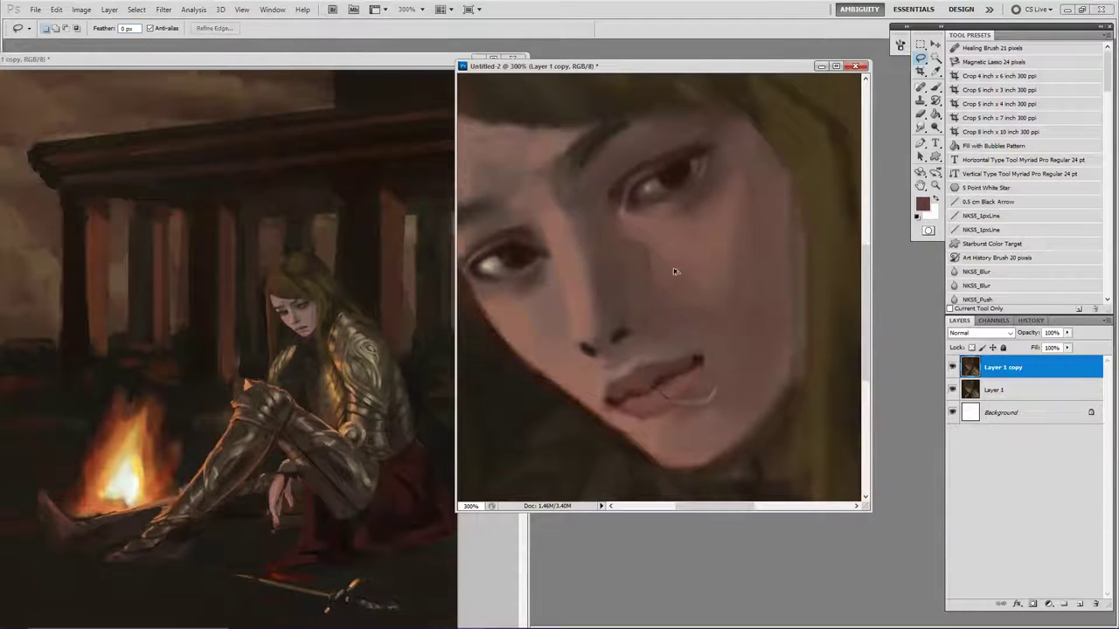
pyautogui.hotkey('ctrl', 'j')
pyautogui.hotkey('ctrl', 't')
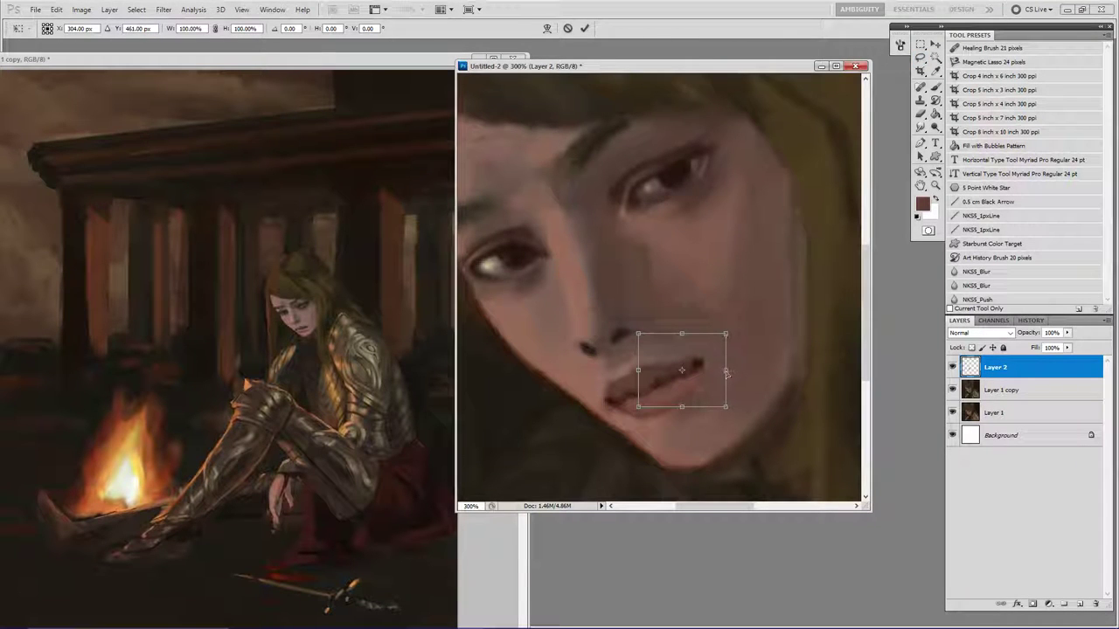
pyautogui.moveTo(727, 373); pyautogui.dragTo(731, 357)
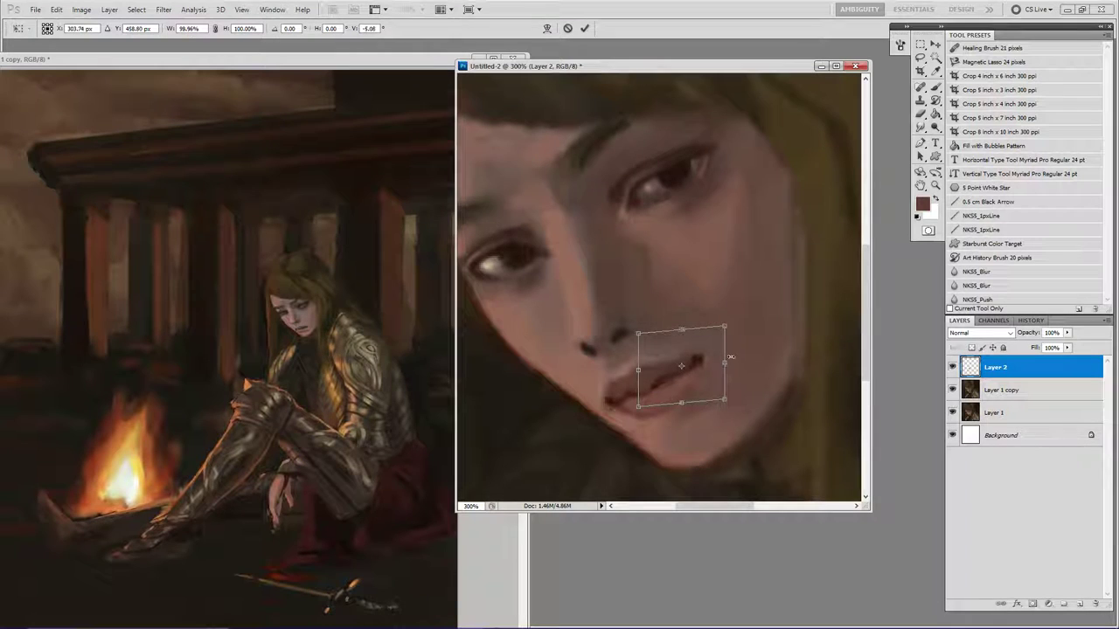
pyautogui.press('Return')
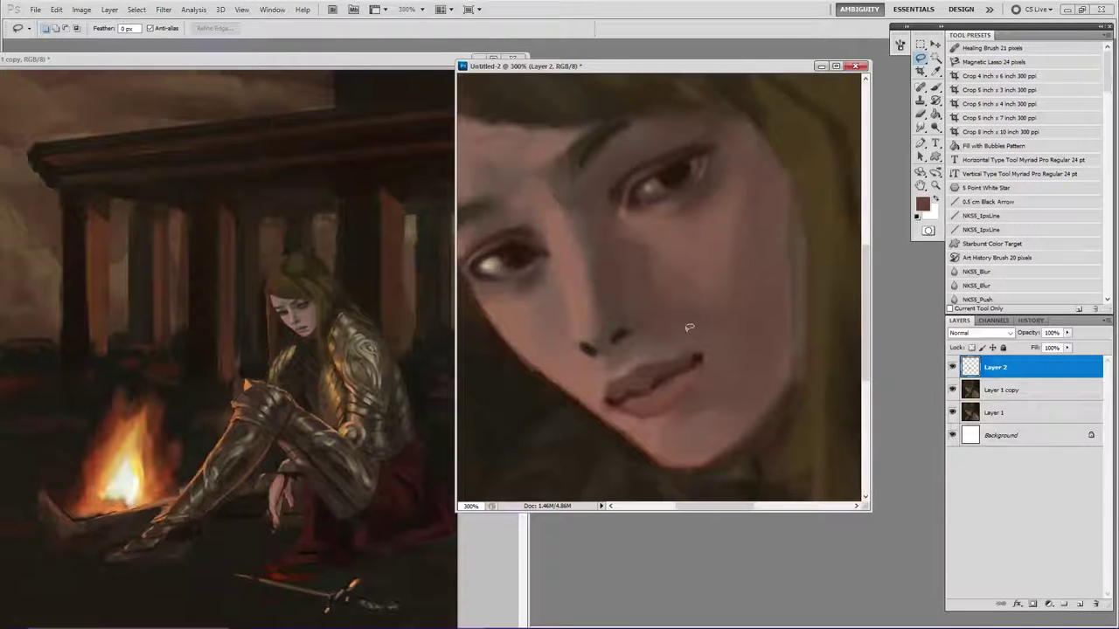
# Touch up both corners of the mouth on Layer 2 with sampled skin and dark lip tones.
pyautogui.press('b')
pyautogui.keyDown('alt'); pyautogui.click(699, 342); pyautogui.keyUp('alt')
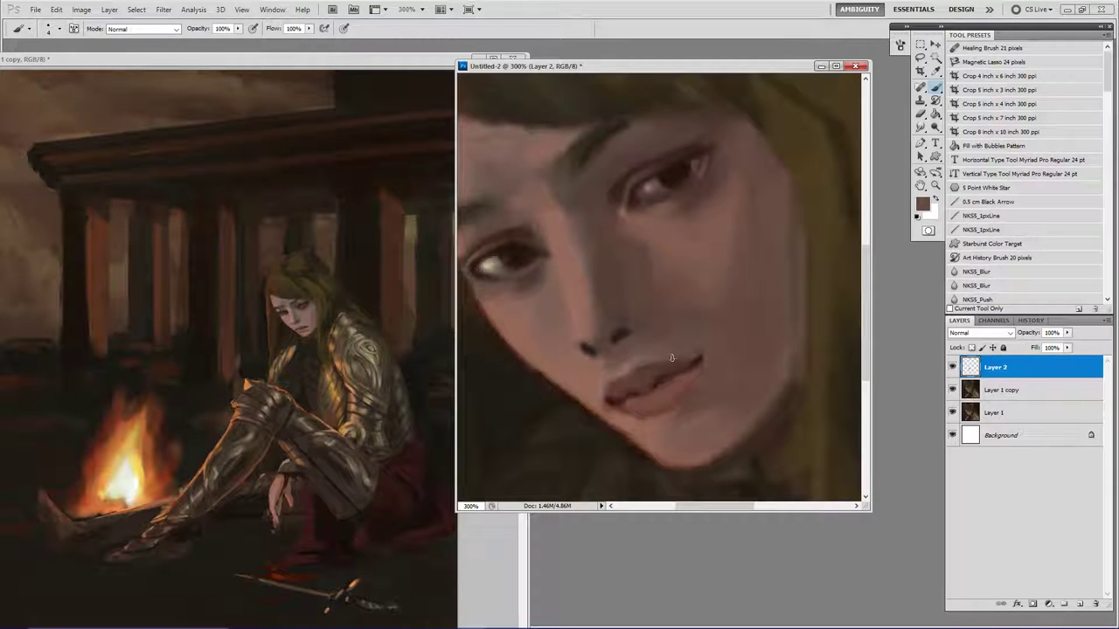
pyautogui.keyDown('alt'); pyautogui.click(697, 355); pyautogui.keyUp('alt')
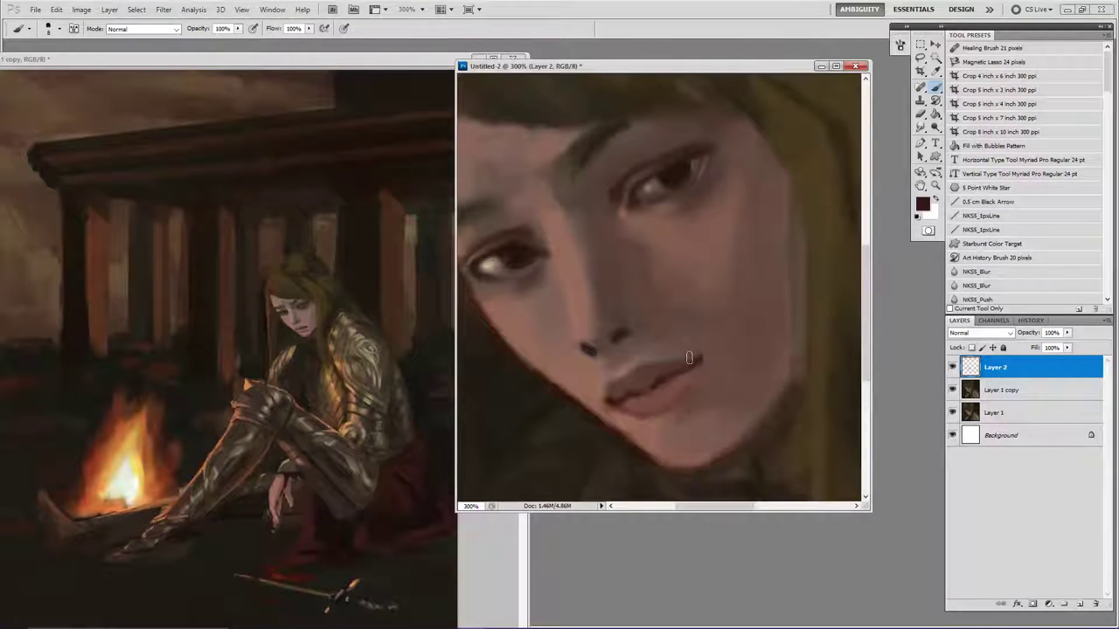
pyautogui.keyDown('alt'); pyautogui.click(694, 342); pyautogui.keyUp('alt')
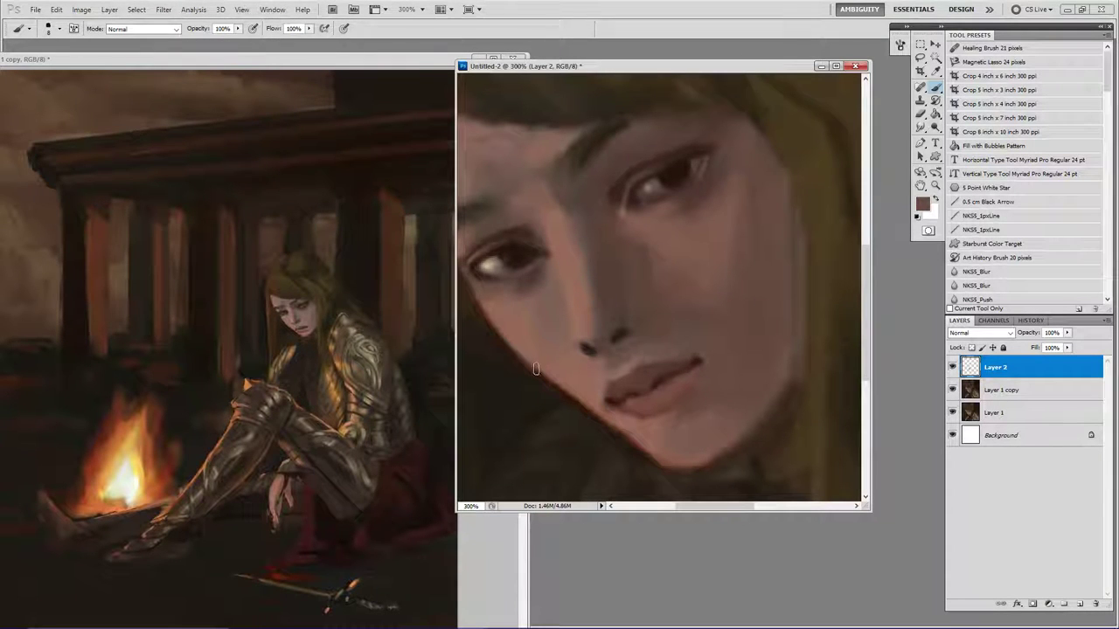
pyautogui.keyDown('alt'); pyautogui.click(604, 390); pyautogui.keyUp('alt')
pyautogui.moveTo(609, 391); pyautogui.dragTo(608, 394)
# Merge Layer 2 into Layer 1 copy and toggle the merged layer's visibility to compare it with the original face.
pyautogui.hotkey('ctrl', 'space')
pyautogui.keyDown('alt'); pyautogui.click(622, 354); pyautogui.keyUp('alt')
pyautogui.keyDown('alt'); pyautogui.click(603, 319); pyautogui.keyUp('alt')
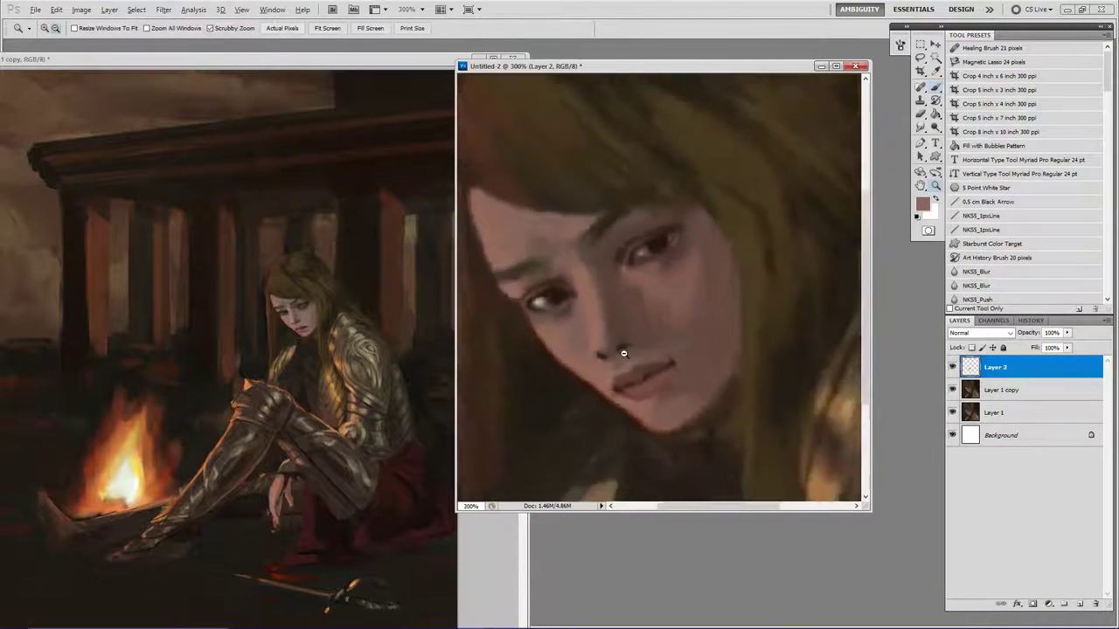
pyautogui.keyDown('alt'); pyautogui.click(711, 283); pyautogui.keyUp('alt')
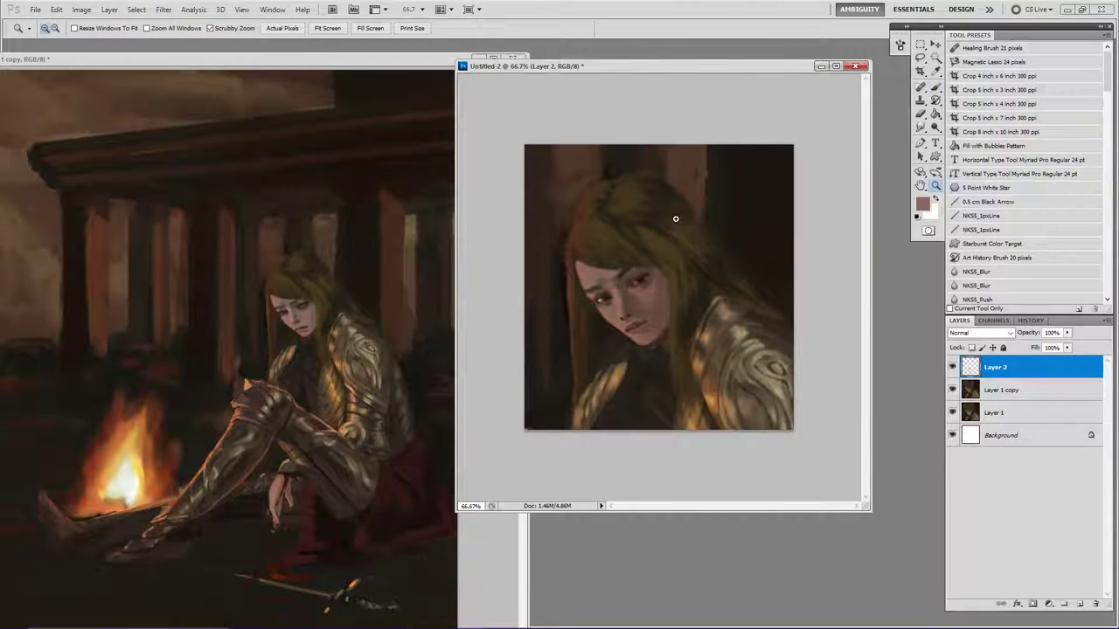
pyautogui.click(615, 292)
pyautogui.click(619, 367)
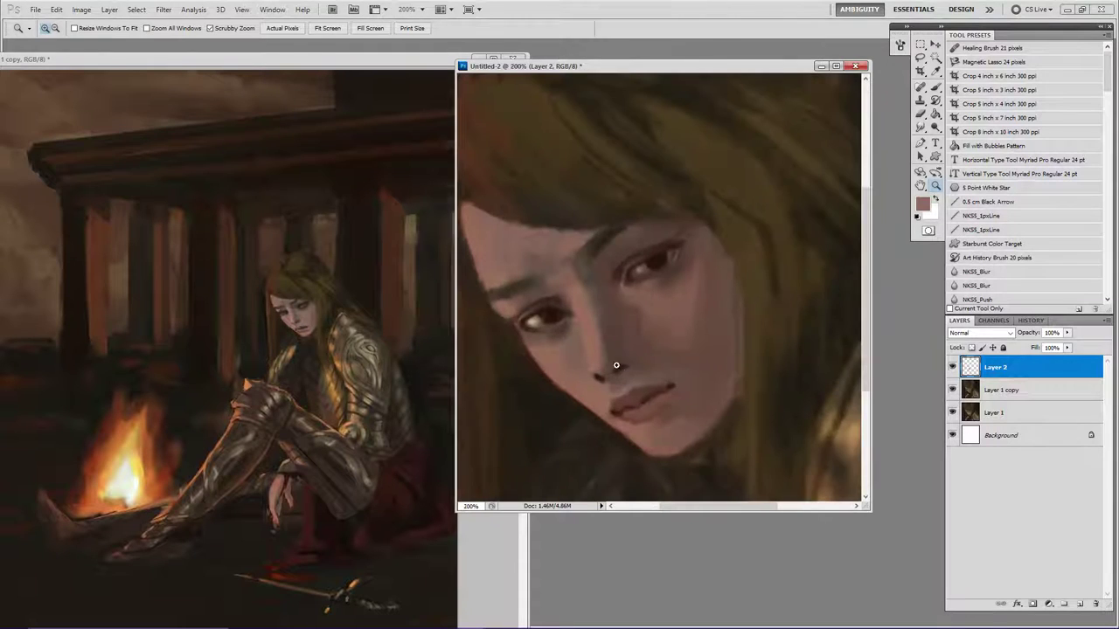
pyautogui.press('m')
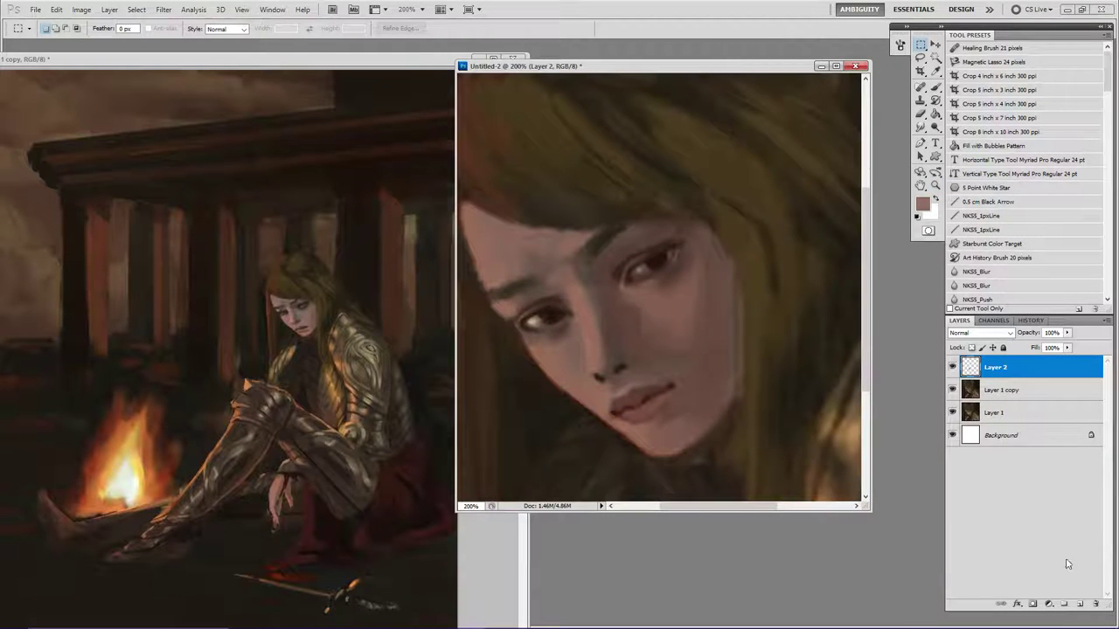
pyautogui.hotkey('ctrl', 'e')
pyautogui.click(953, 368)
pyautogui.click(953, 367)
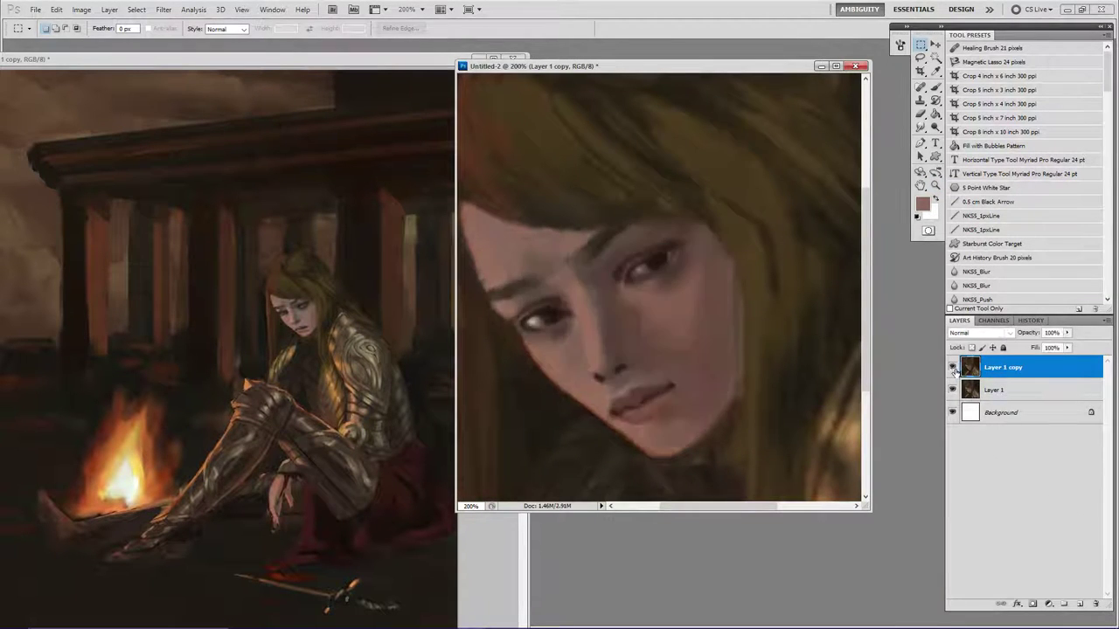
pyautogui.click(952, 367)
pyautogui.click(954, 369)
# Touch up the near cheek with a sampled skin tone and compare the reworked face with the original layer.
pyautogui.press('b')
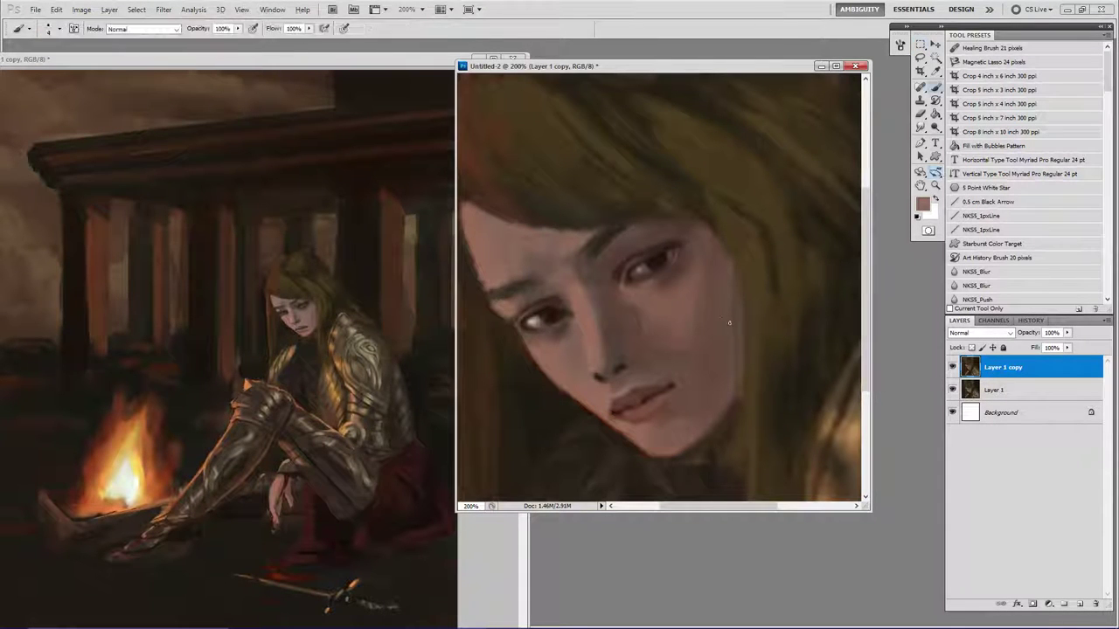
pyautogui.keyDown('alt'); pyautogui.click(720, 329); pyautogui.keyUp('alt')
pyautogui.click(953, 367)
pyautogui.click(953, 367)
pyautogui.keyDown('alt'); pyautogui.click(617, 246); pyautogui.keyUp('alt')
pyautogui.keyDown('alt'); pyautogui.click(621, 245); pyautogui.keyUp('alt')
pyautogui.keyDown('alt'); pyautogui.click(637, 224); pyautogui.keyUp('alt')
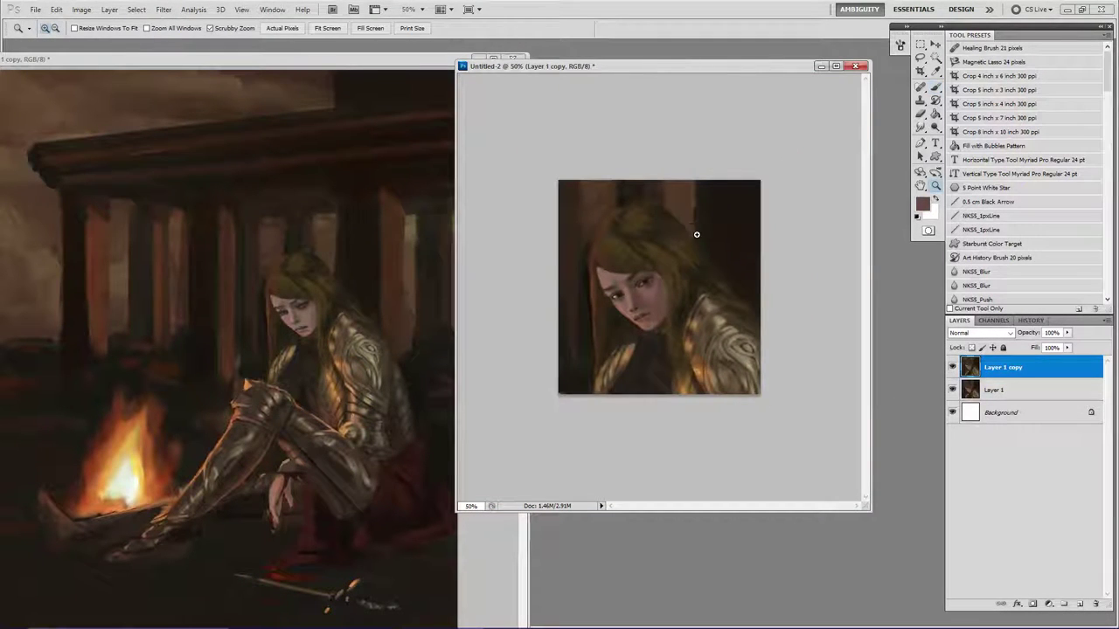
# Repaint the far edge of the forehead beside the hair with sampled tones and a smaller brush.
pyautogui.click(611, 283)
pyautogui.click(605, 289)
pyautogui.click(599, 301)
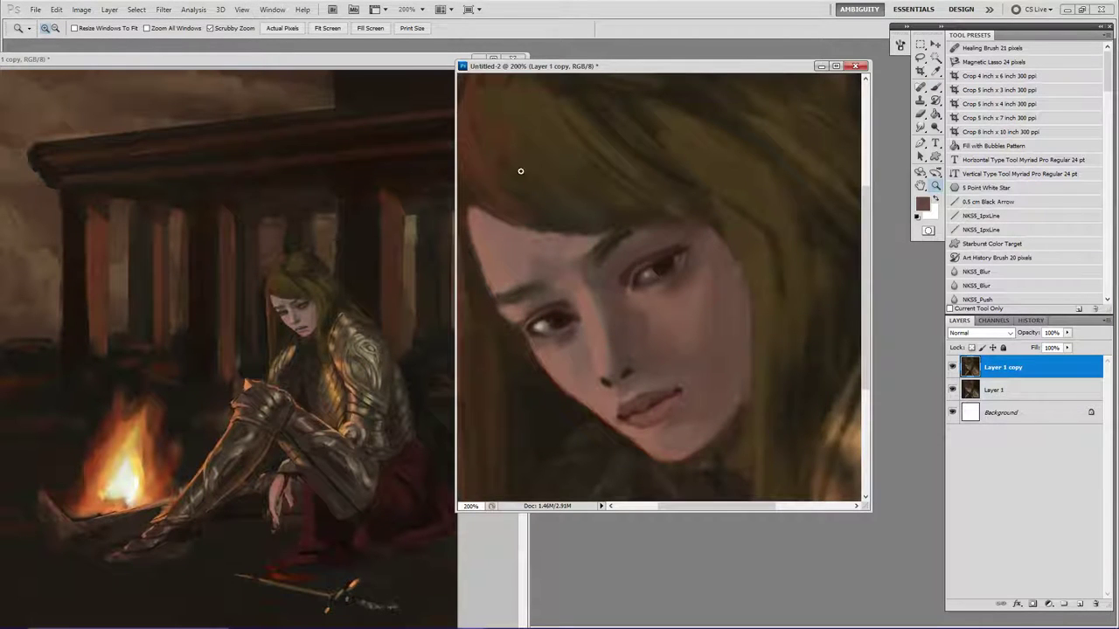
pyautogui.moveTo(537, 212); pyautogui.dragTo(622, 216)
pyautogui.press('b')
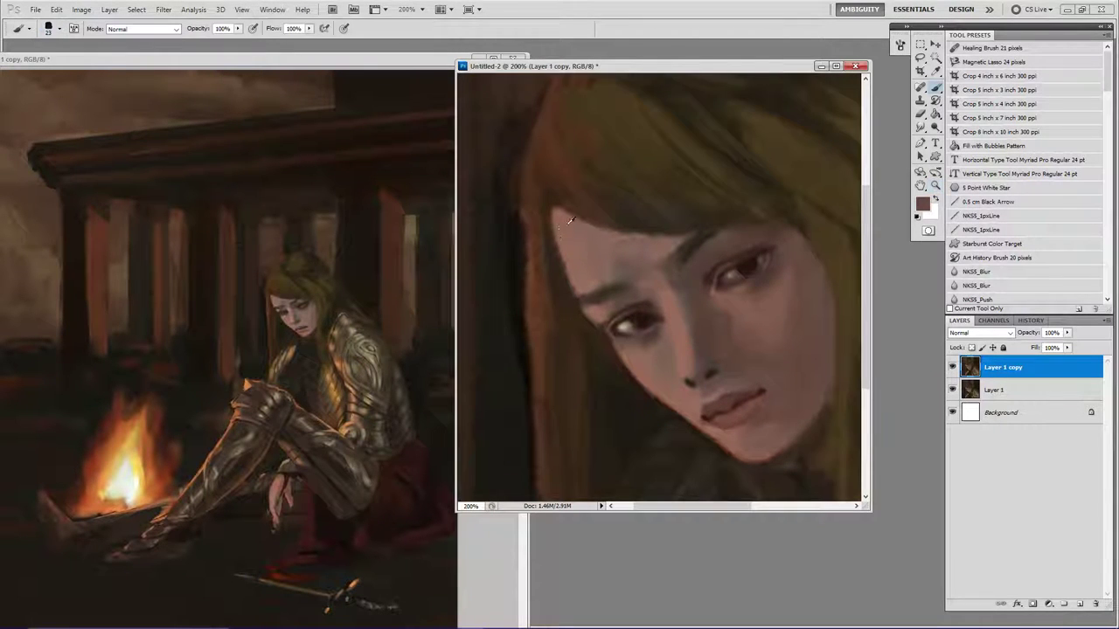
pyautogui.moveTo(556, 241)
pyautogui.mouseDown()
pyautogui.moveTo(561, 262)
pyautogui.moveTo(549, 228)
pyautogui.moveTo(575, 296)
pyautogui.mouseUp()
pyautogui.keyDown('alt'); pyautogui.click(556, 268); pyautogui.keyUp('alt')
pyautogui.press('[')
pyautogui.press('[')
pyautogui.keyDown('alt'); pyautogui.click(560, 282); pyautogui.keyUp('alt')
# Even out the forehead above the far eyebrow with a sampled skin tone and a larger brush.
pyautogui.keyDown('alt'); pyautogui.click(571, 253); pyautogui.keyUp('alt')
pyautogui.press(']')
pyautogui.press(']')
pyautogui.moveTo(585, 250); pyautogui.dragTo(598, 253)
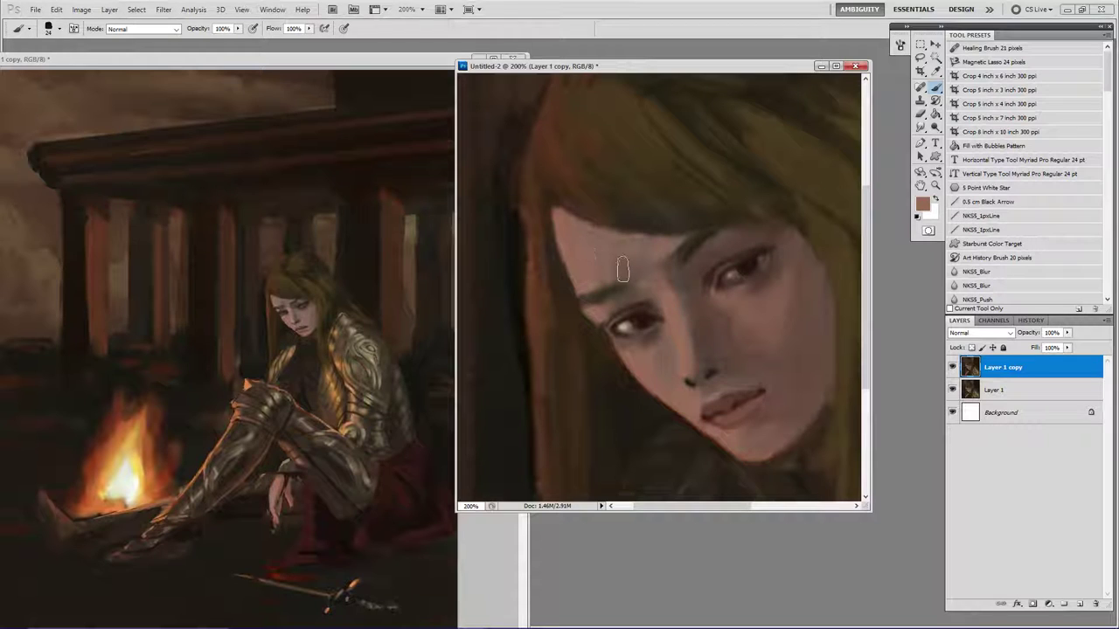
# Trim the face contour beside the far eye with a sampled dark tone and a smaller brush.
pyautogui.keyDown('alt'); pyautogui.click(565, 307); pyautogui.keyUp('alt')
pyautogui.press('[')
pyautogui.press('[')
pyautogui.moveTo(582, 318); pyautogui.dragTo(595, 330)
pyautogui.press('z')
pyautogui.keyDown('alt'); pyautogui.click(617, 365); pyautogui.keyUp('alt')
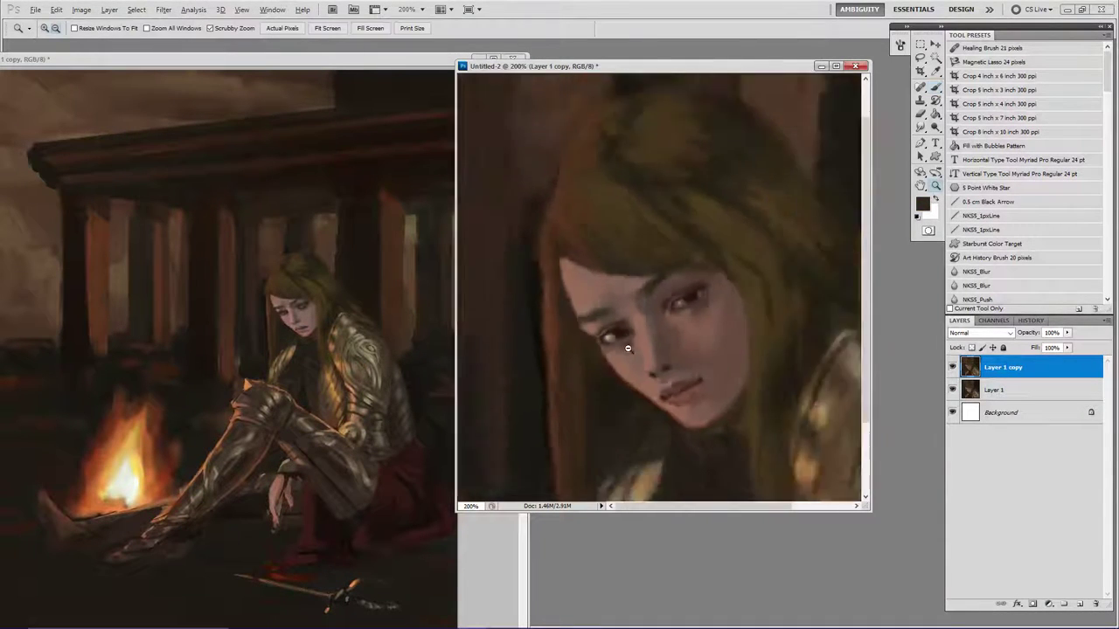
pyautogui.keyDown('alt'); pyautogui.click(631, 355); pyautogui.keyUp('alt')
pyautogui.keyDown('alt'); pyautogui.click(631, 355); pyautogui.keyUp('alt')
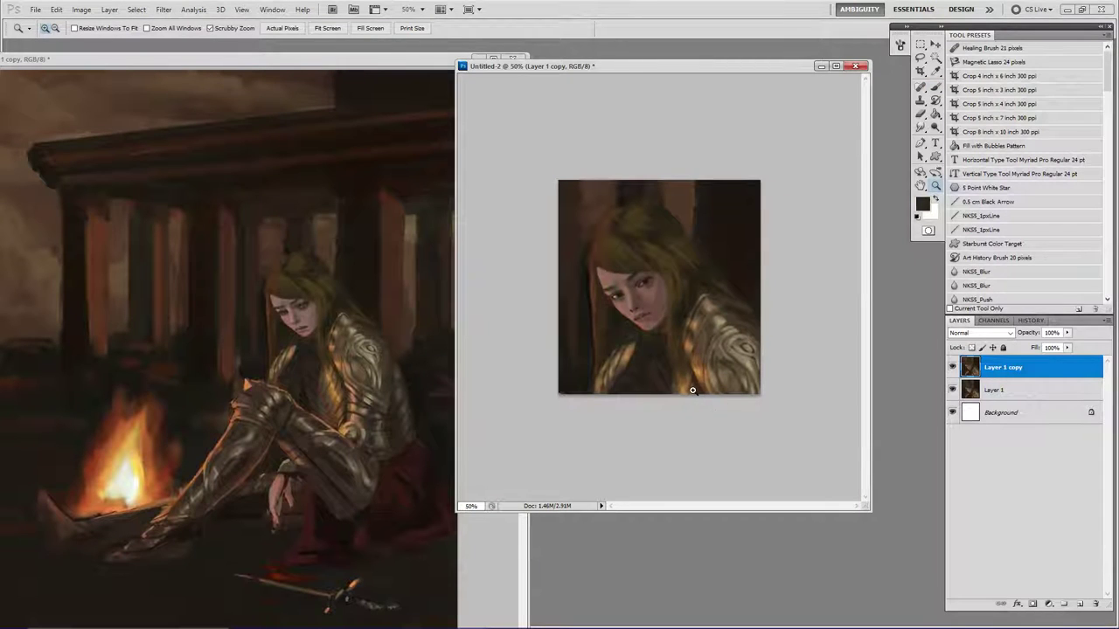
# Refine the hairline at the far temple with dark tones and check the whole portrait.
pyautogui.click(619, 264)
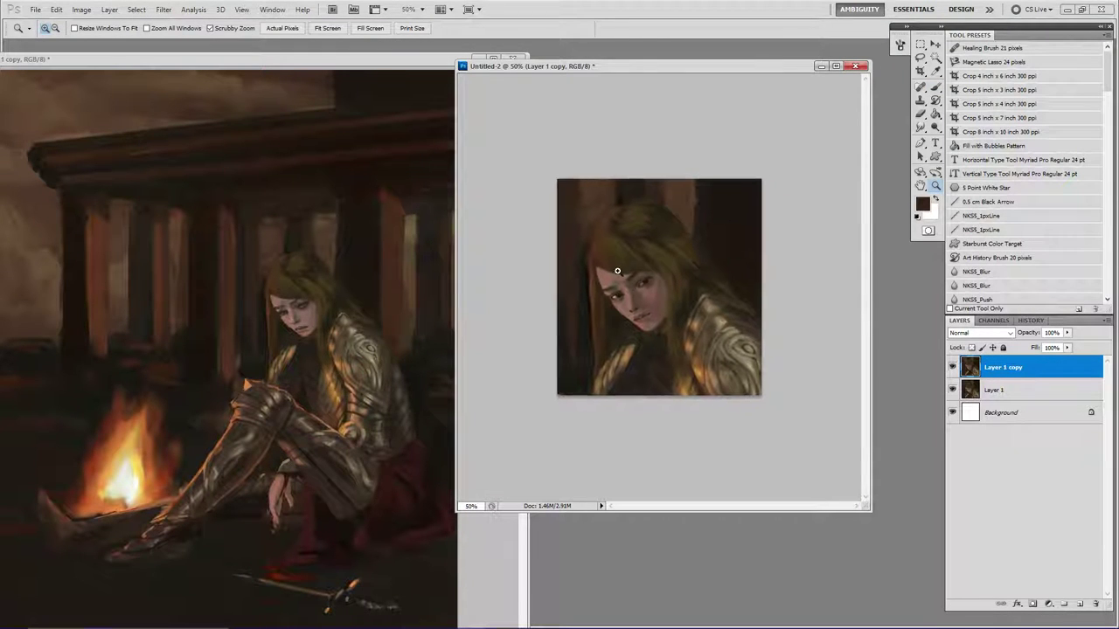
pyautogui.click(617, 265)
pyautogui.click(570, 267)
pyautogui.moveTo(572, 267); pyautogui.dragTo(607, 270)
pyautogui.press('b')
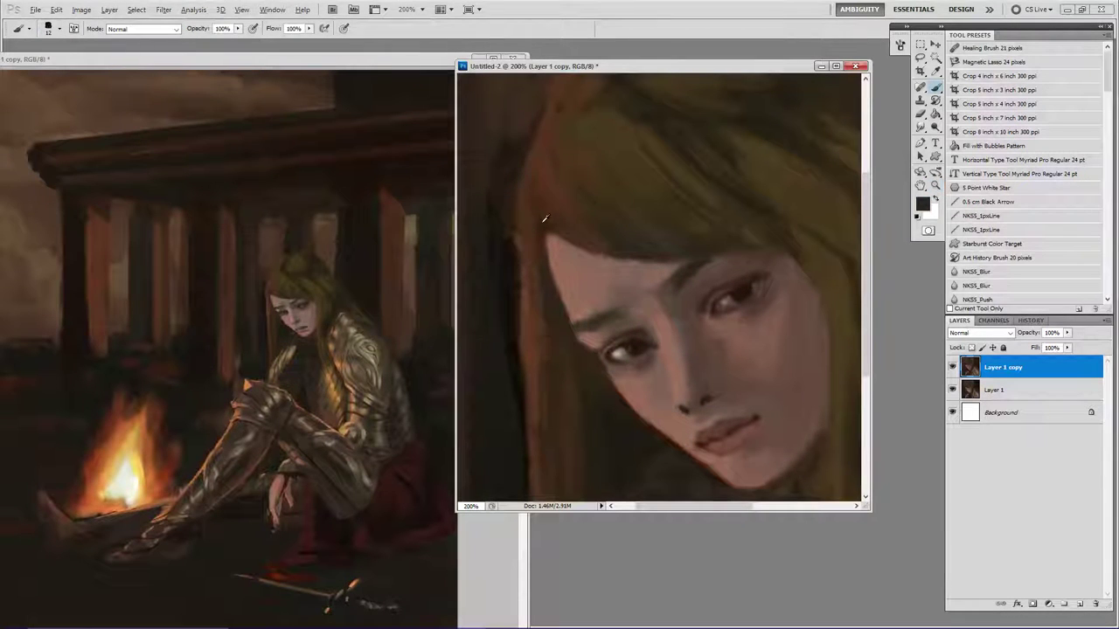
pyautogui.press('z')
pyautogui.moveTo(542, 248); pyautogui.dragTo(561, 247)
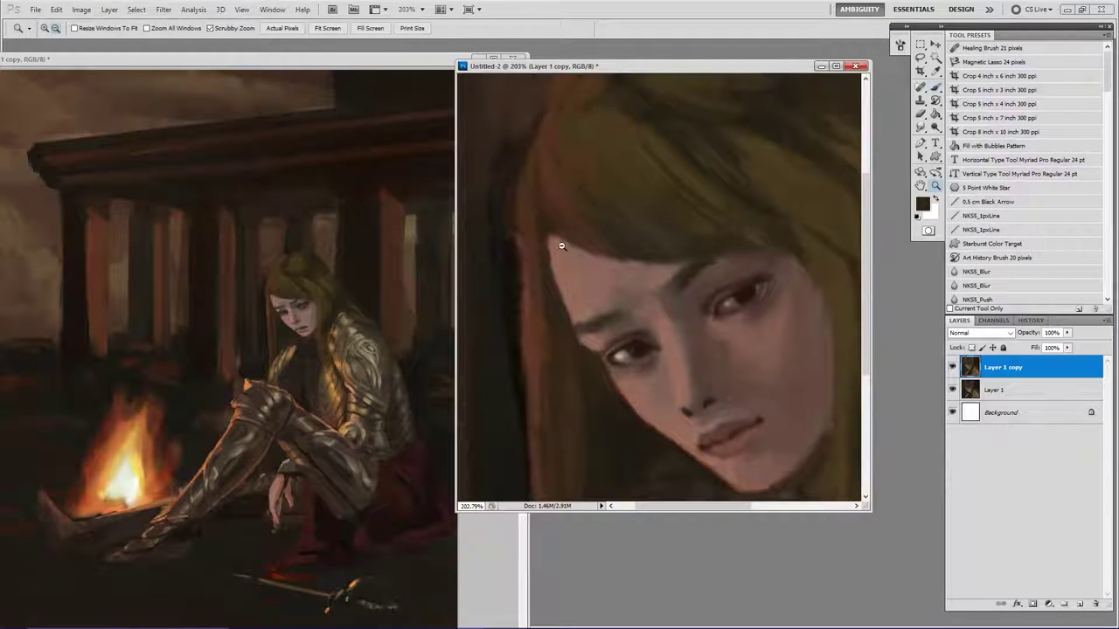
pyautogui.keyDown('alt'); pyautogui.click(562, 247); pyautogui.keyUp('alt')
pyautogui.keyDown('alt'); pyautogui.click(638, 224); pyautogui.keyUp('alt')
pyautogui.keyDown('alt'); pyautogui.click(638, 224); pyautogui.keyUp('alt')
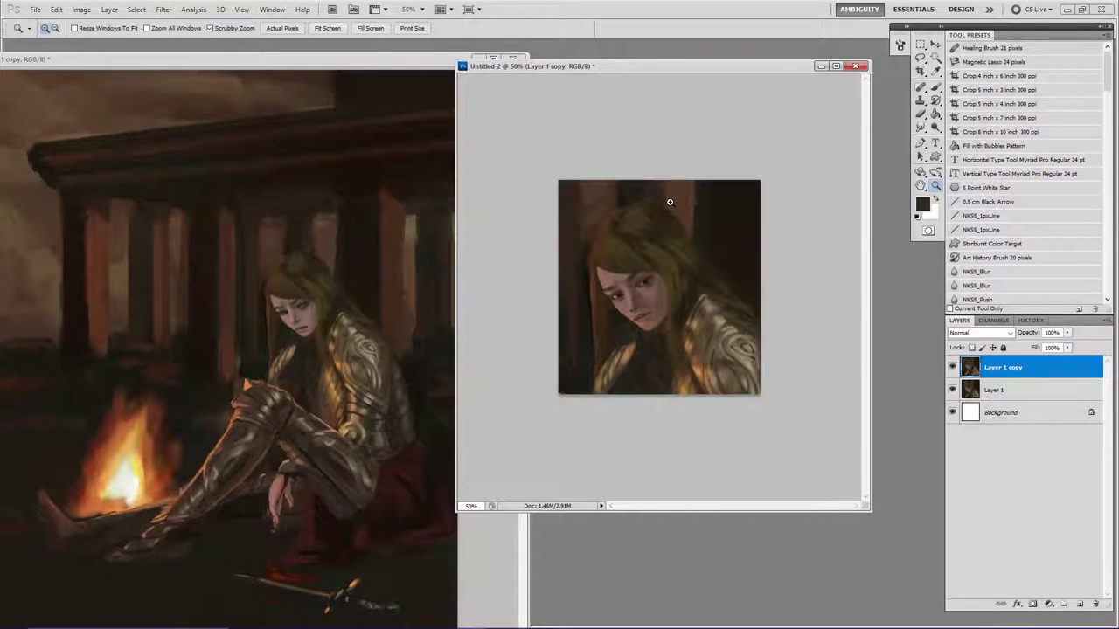
pyautogui.press('l')
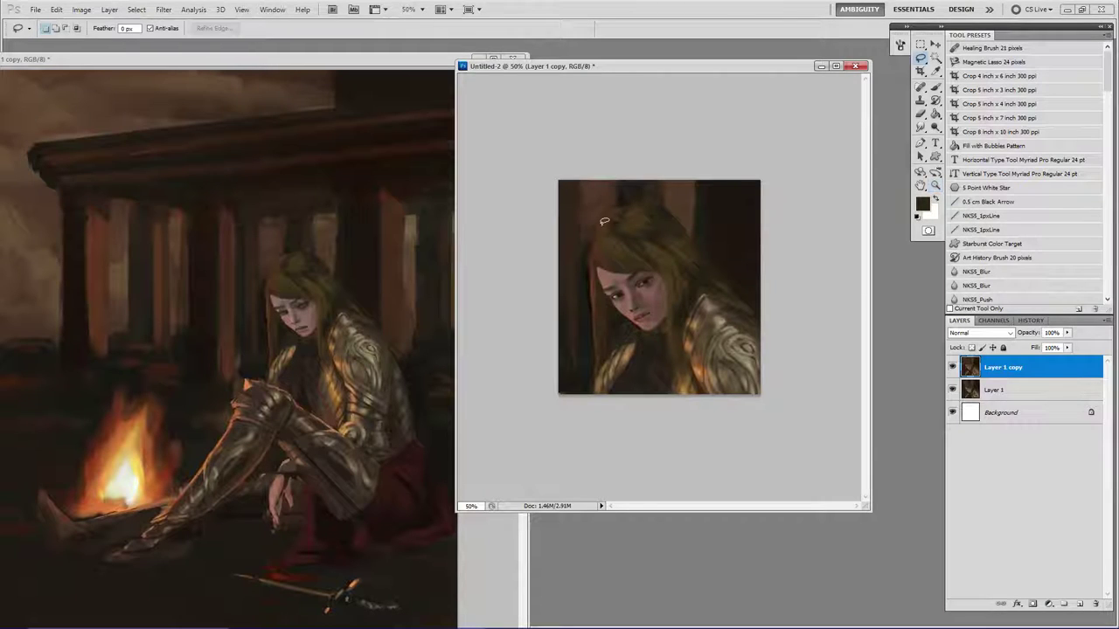
pyautogui.moveTo(602, 230); pyautogui.dragTo(630, 237)
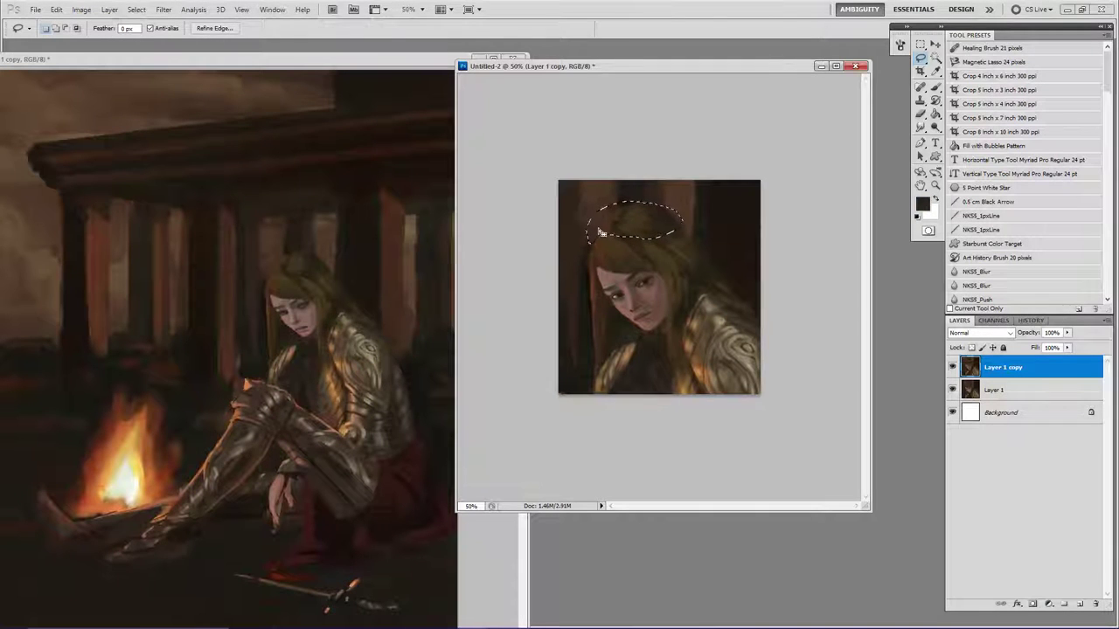
pyautogui.hotkey('ctrl', 'd')
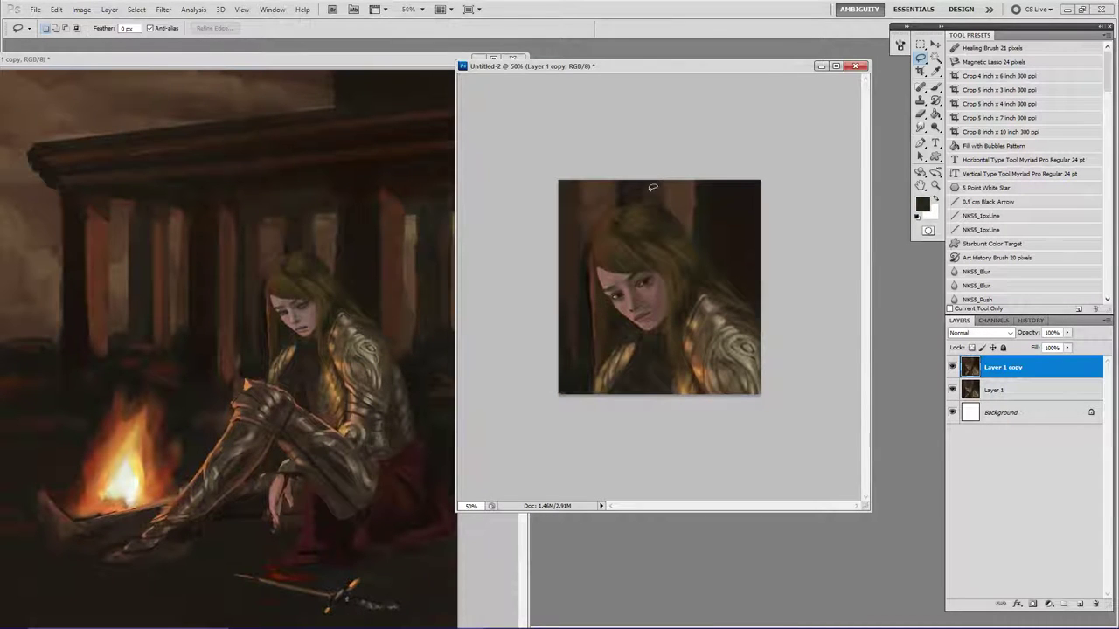
# Try marking the outline of the hair and crown with white guide strokes, and undo them.
pyautogui.press('b')
pyautogui.moveTo(614, 223); pyautogui.dragTo(591, 258)
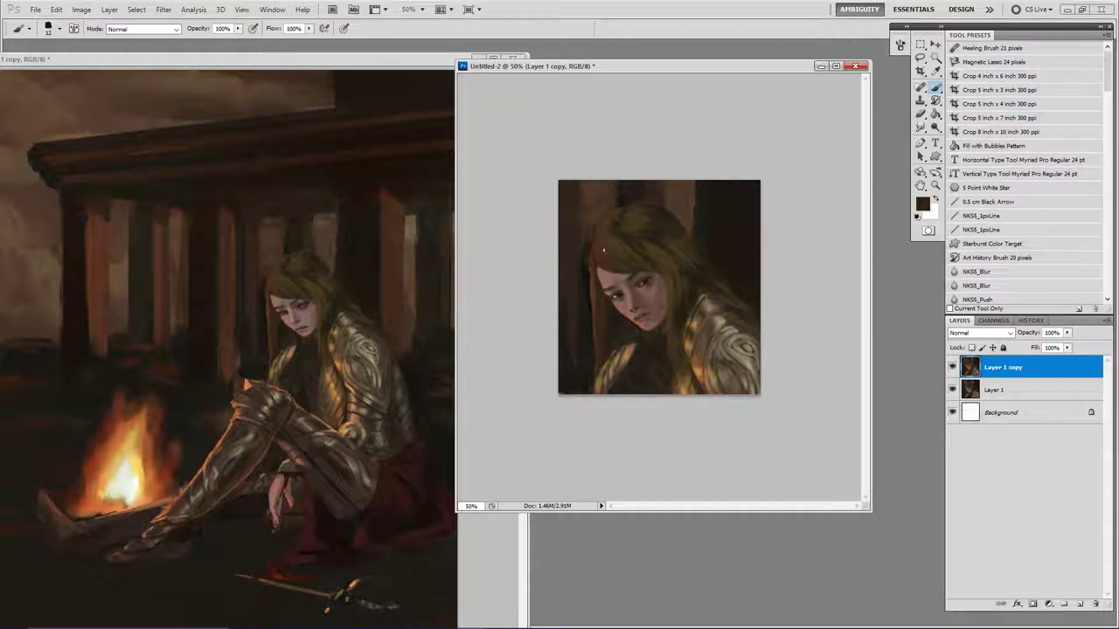
pyautogui.press('x')
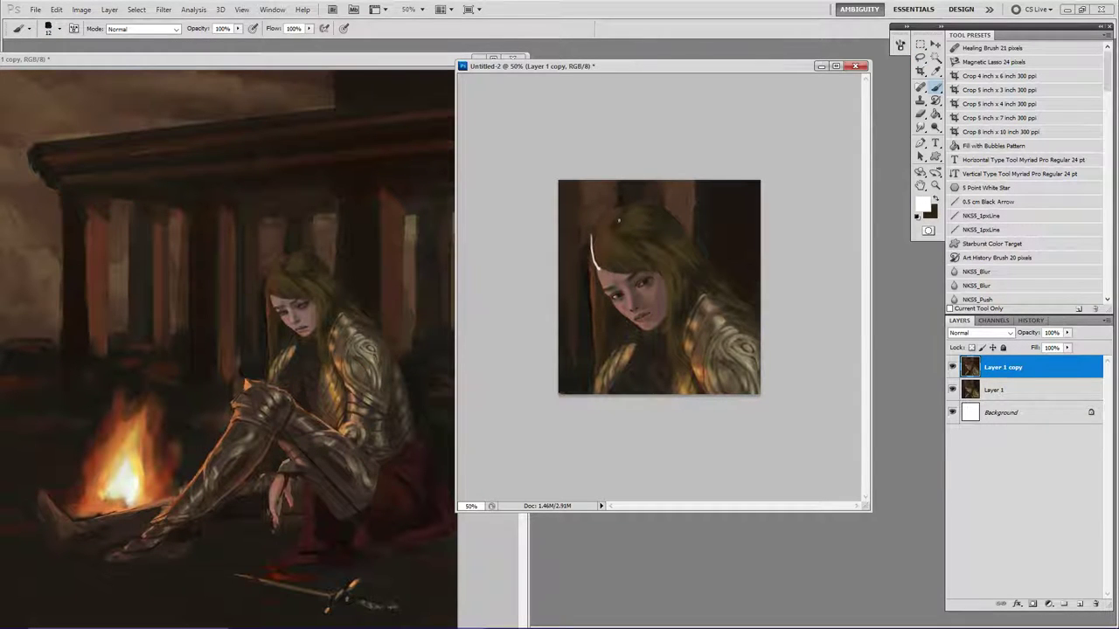
pyautogui.moveTo(614, 229); pyautogui.dragTo(635, 195)
pyautogui.hotkey('ctrl', 'alt', 'z')
pyautogui.hotkey('ctrl', 'alt', 'z')
# Smooth the hair on the crown of the head with sampled olive-brown tones and a larger brush.
pyautogui.hotkey('ctrl', 'space')
pyautogui.click(610, 196)
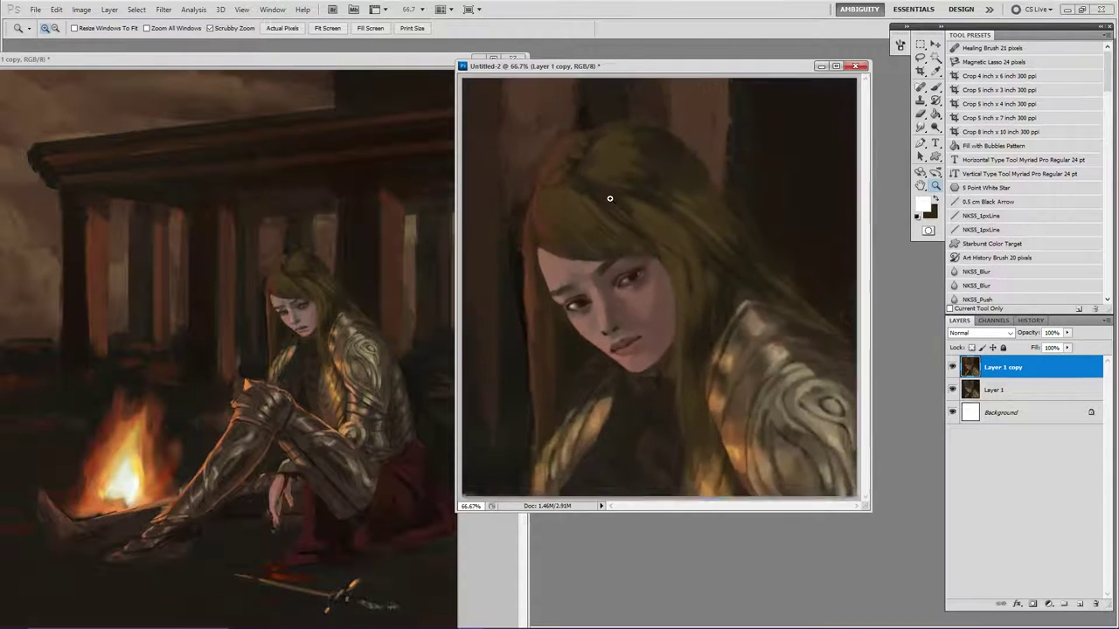
pyautogui.keyDown('alt'); pyautogui.click(603, 153); pyautogui.keyUp('alt')
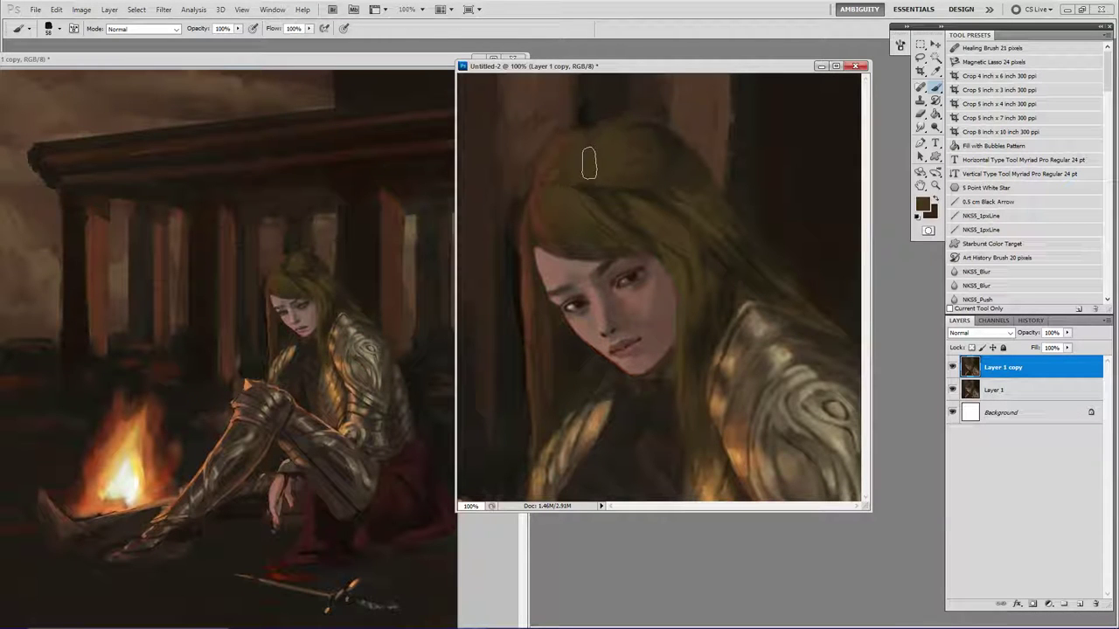
pyautogui.press('v')
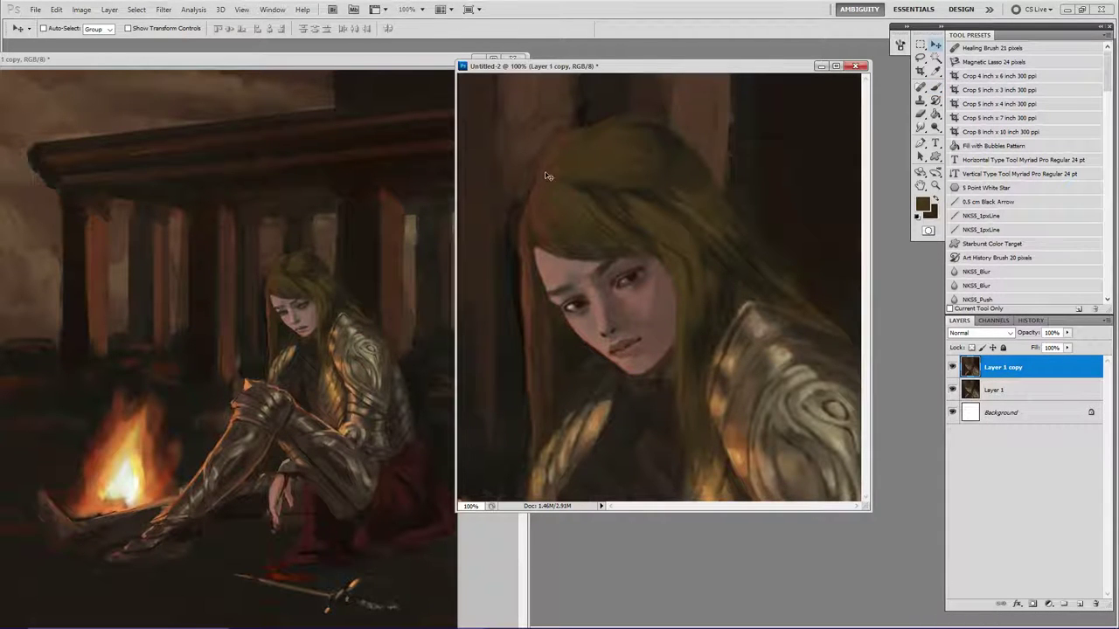
pyautogui.press('b')
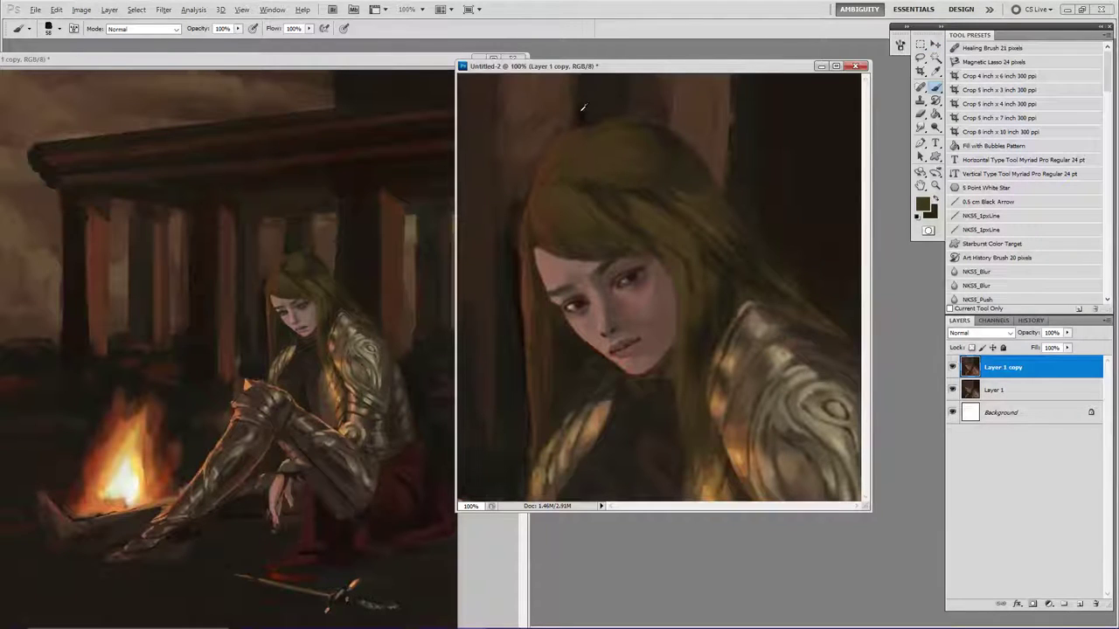
pyautogui.press('alt')
pyautogui.click(538, 181)
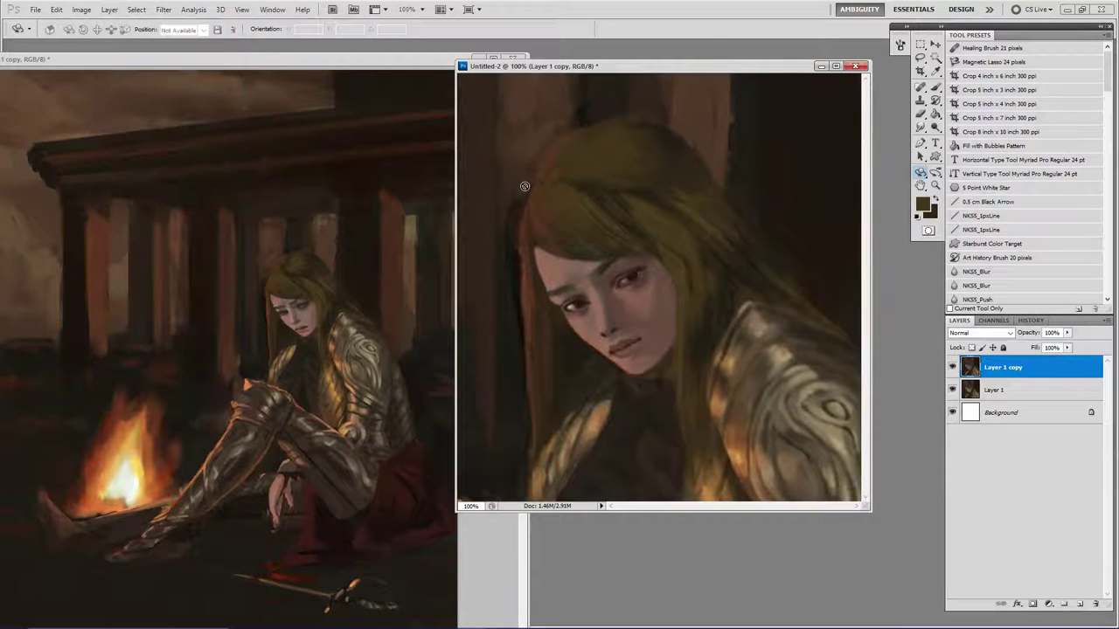
# Copy the crown of the head from a freehand selection onto a new layer and adjust its shape with Free Transform.
pyautogui.press('l')
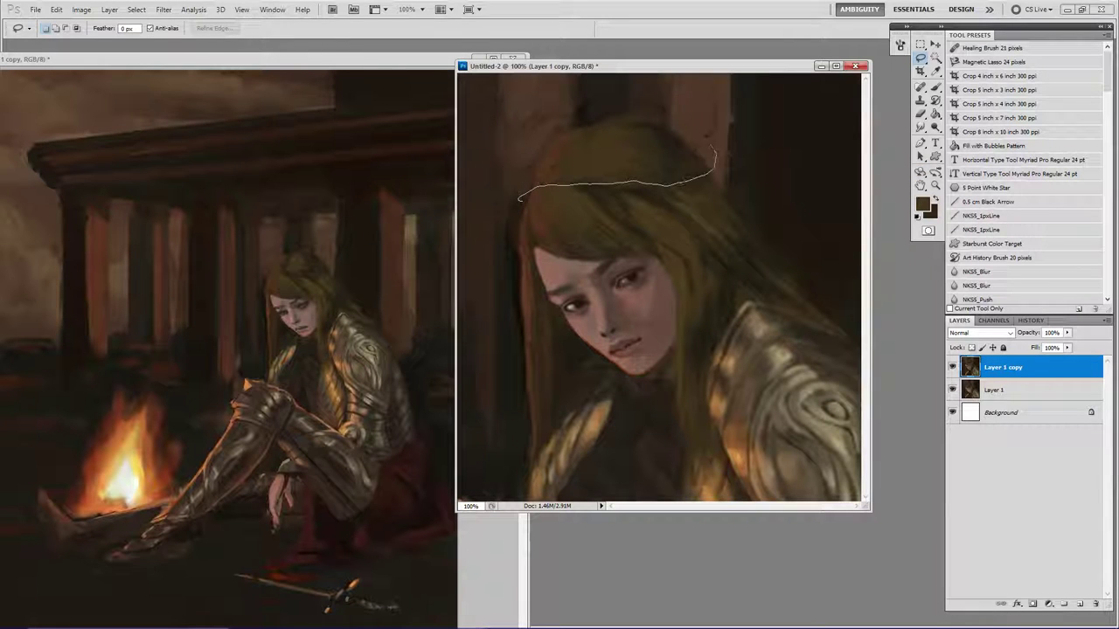
pyautogui.moveTo(712, 146)
pyautogui.mouseDown()
pyautogui.moveTo(638, 107)
pyautogui.moveTo(538, 133)
pyautogui.moveTo(501, 187)
pyautogui.mouseUp()
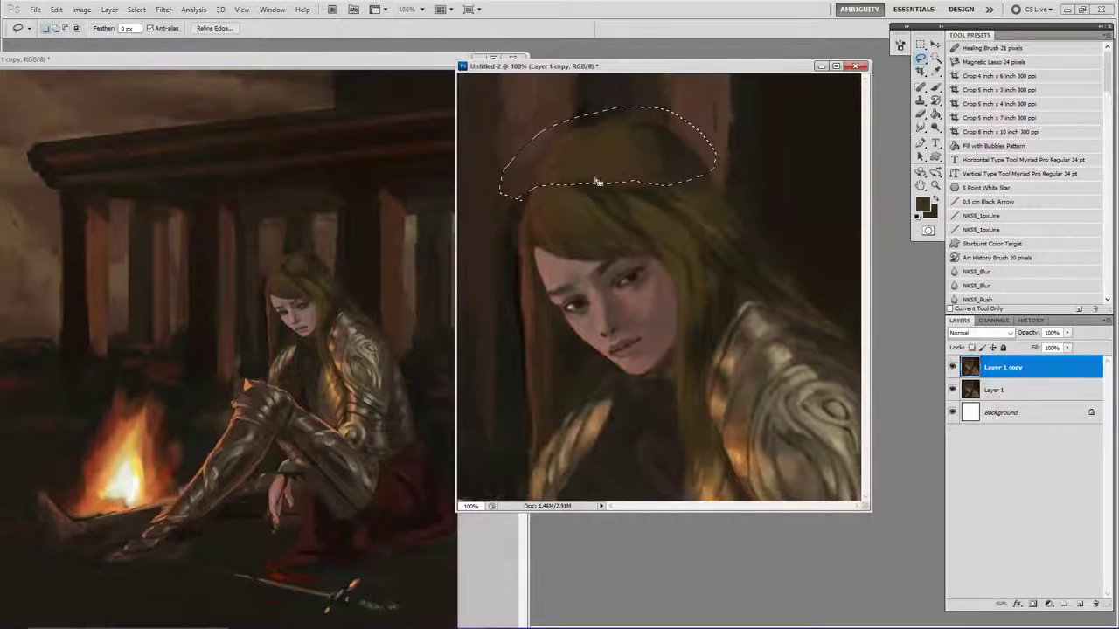
pyautogui.hotkey('ctrl', 'j')
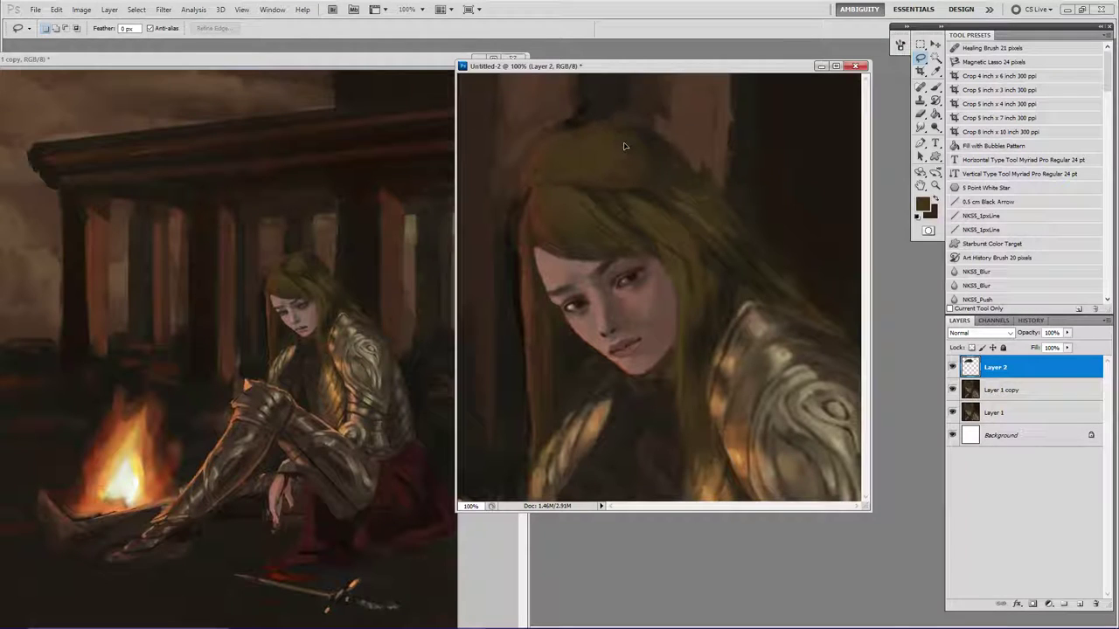
pyautogui.hotkey('ctrl', 't')
pyautogui.moveTo(752, 153); pyautogui.dragTo(703, 132)
pyautogui.press('Return')
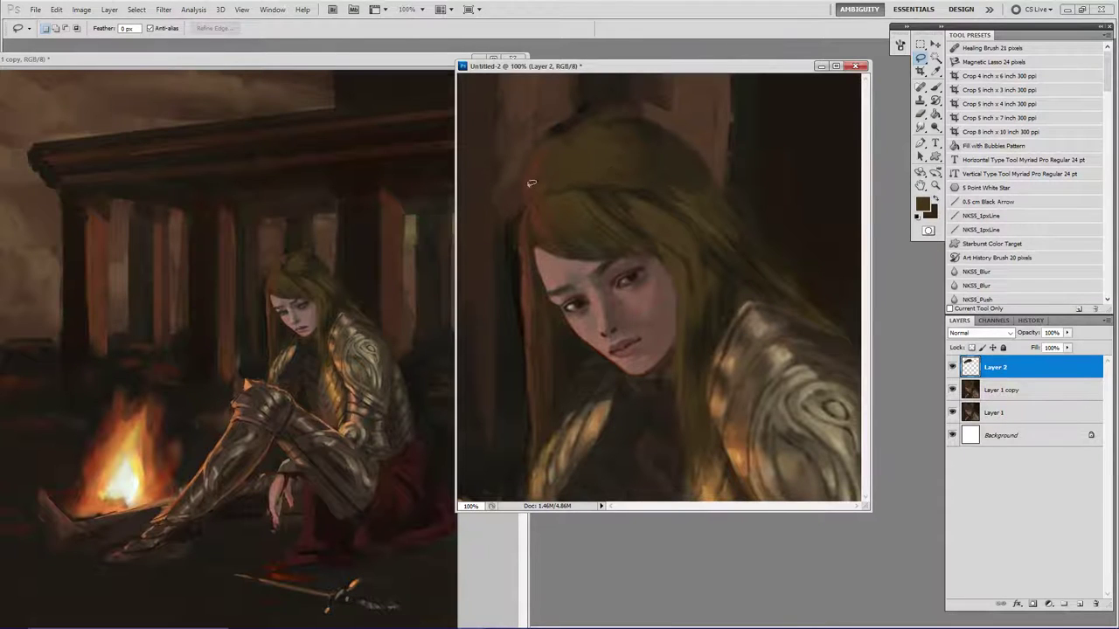
# Erase the stray edges of the copied crown, compare it with the original shape, and merge it into the portrait copy.
pyautogui.press('b')
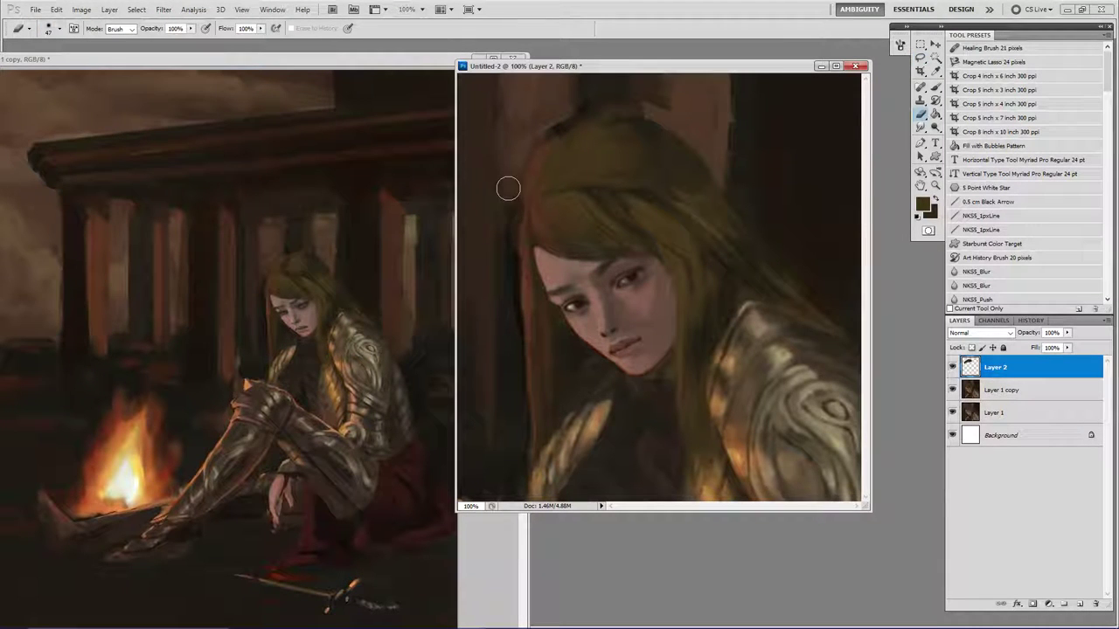
pyautogui.moveTo(656, 103)
pyautogui.mouseDown()
pyautogui.moveTo(646, 105)
pyautogui.moveTo(674, 108)
pyautogui.mouseUp()
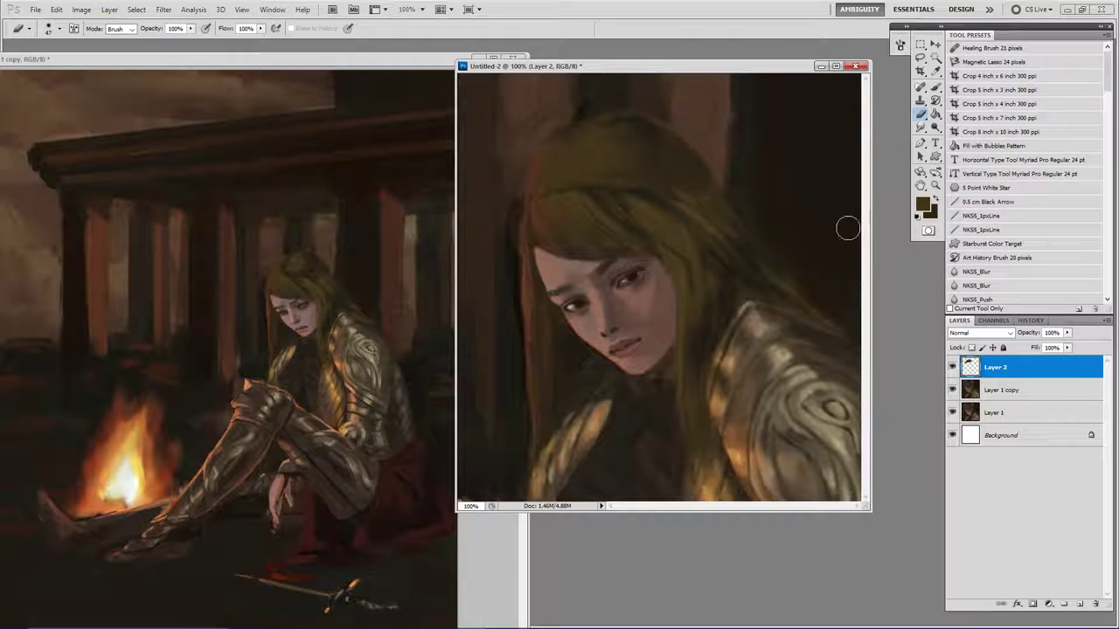
pyautogui.click(952, 368)
pyautogui.click(953, 369)
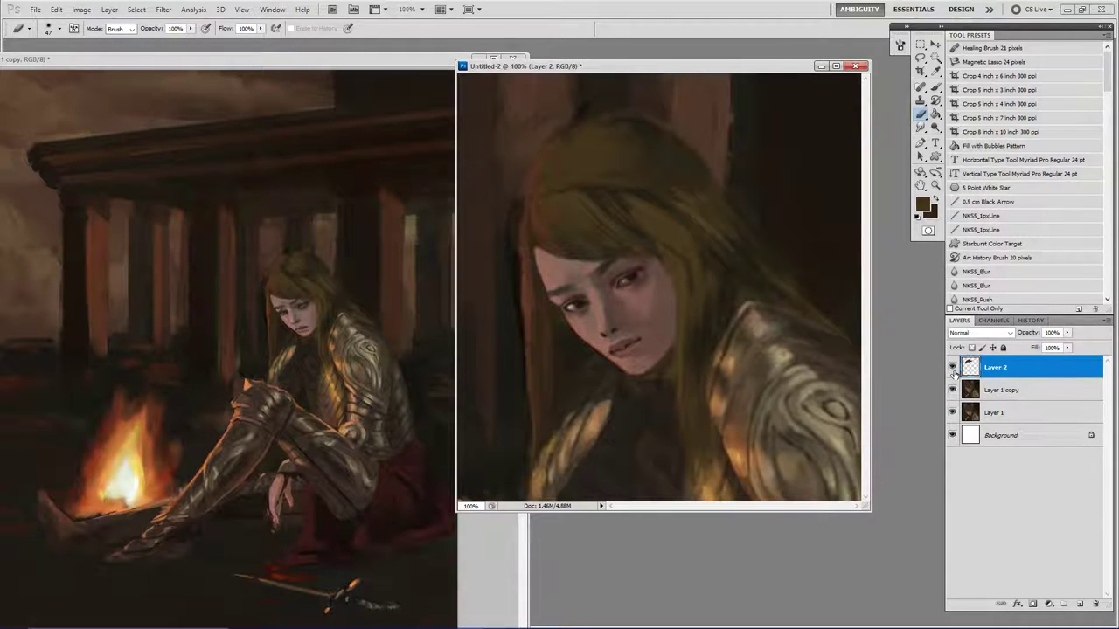
pyautogui.click(952, 370)
pyautogui.click(952, 371)
pyautogui.hotkey('ctrl', 'e')
# Blend the hair around the parting above the forehead with sampled hair tones and a 27 px brush.
pyautogui.press('b')
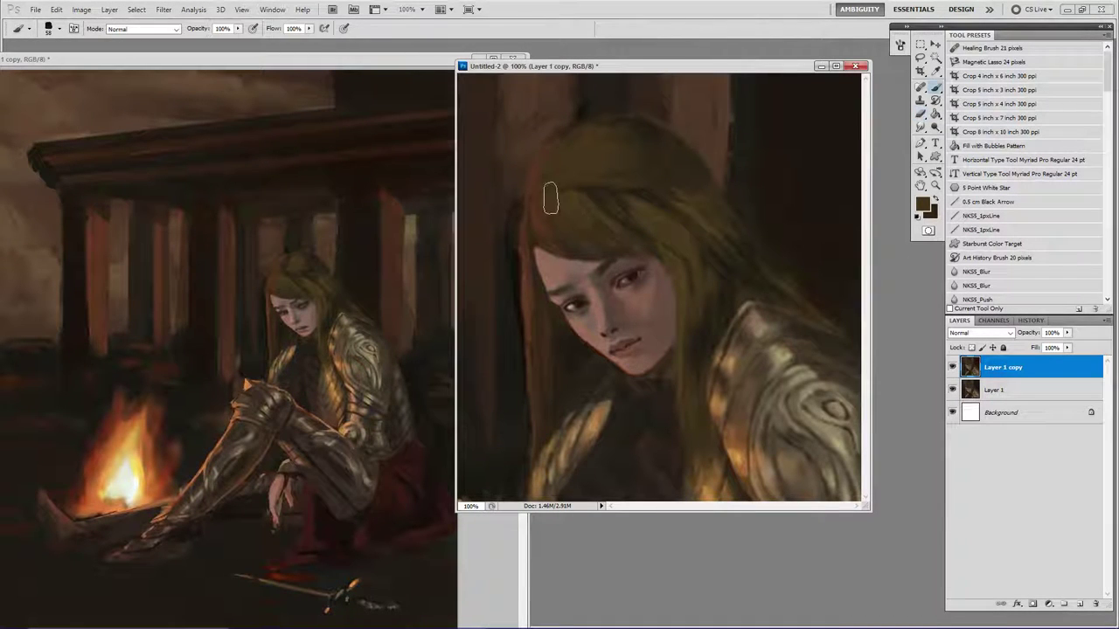
pyautogui.keyDown('alt'); pyautogui.click(537, 210); pyautogui.keyUp('alt')
pyautogui.press('[')
pyautogui.press('[')
pyautogui.press('[')
pyautogui.press('[')
pyautogui.press('[')
pyautogui.keyDown('alt'); pyautogui.click(600, 198); pyautogui.keyUp('alt')
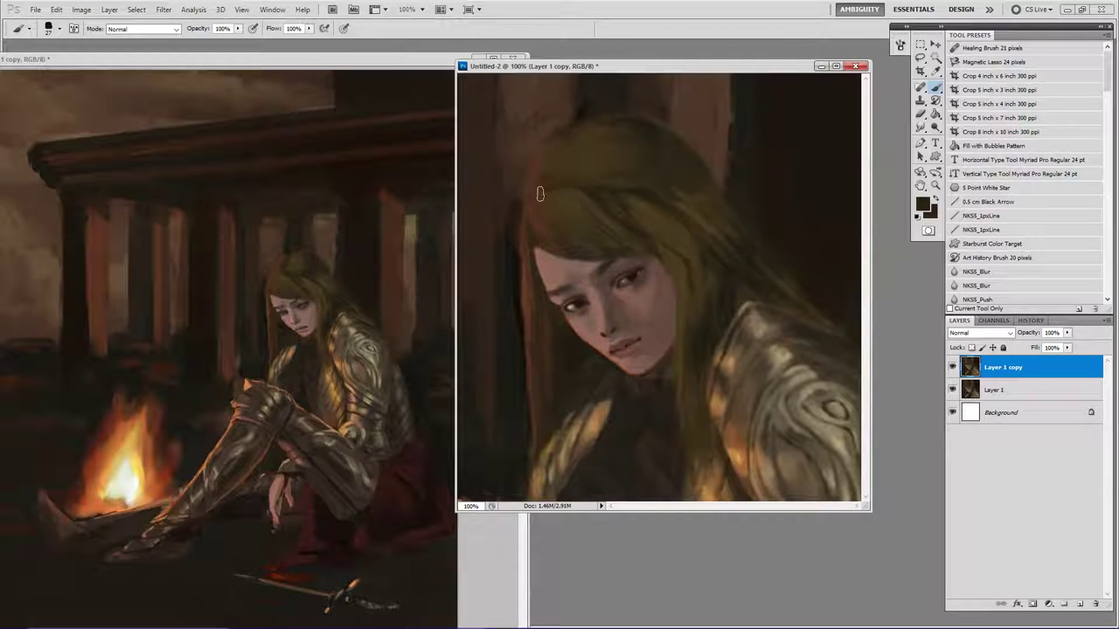
pyautogui.keyDown('alt'); pyautogui.click(546, 177); pyautogui.keyUp('alt')
pyautogui.moveTo(568, 169); pyautogui.dragTo(570, 187)
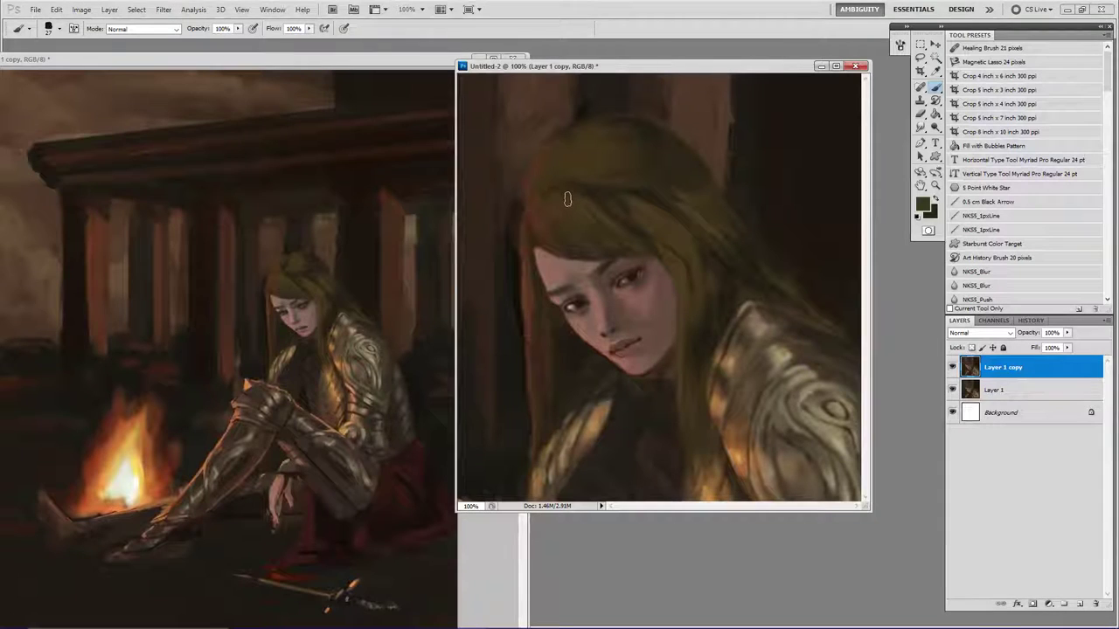
# Refine the hair's outer edge near the far temple with sampled brown tones and an 11 px brush.
pyautogui.keyDown('alt'); pyautogui.click(611, 227); pyautogui.keyUp('alt')
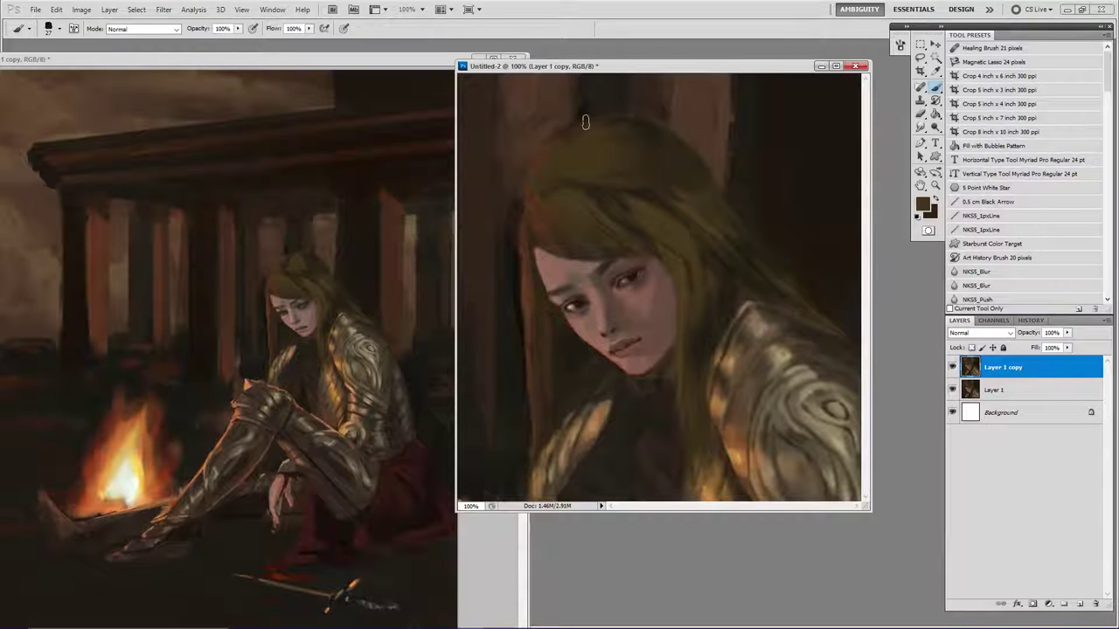
pyautogui.keyDown('alt'); pyautogui.click(529, 216); pyautogui.keyUp('alt')
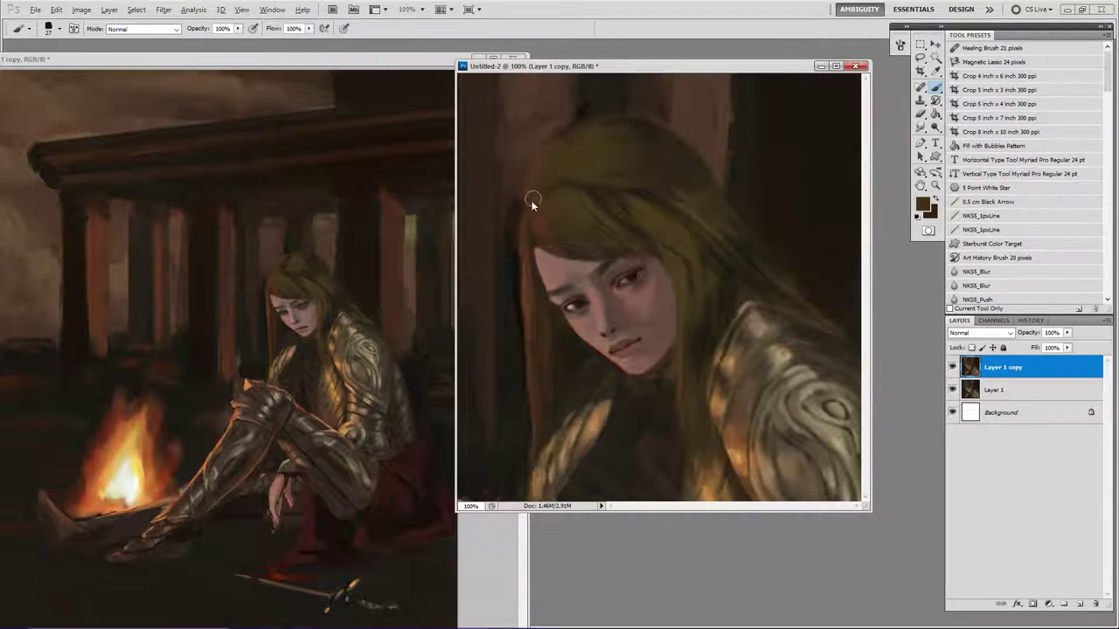
pyautogui.press('[')
pyautogui.press('[')
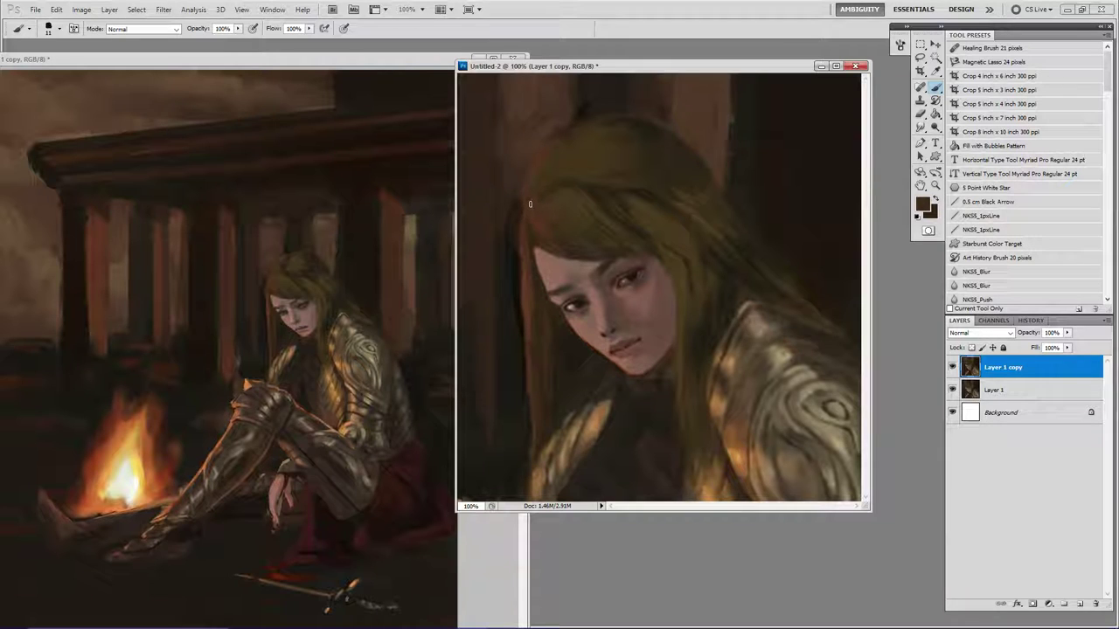
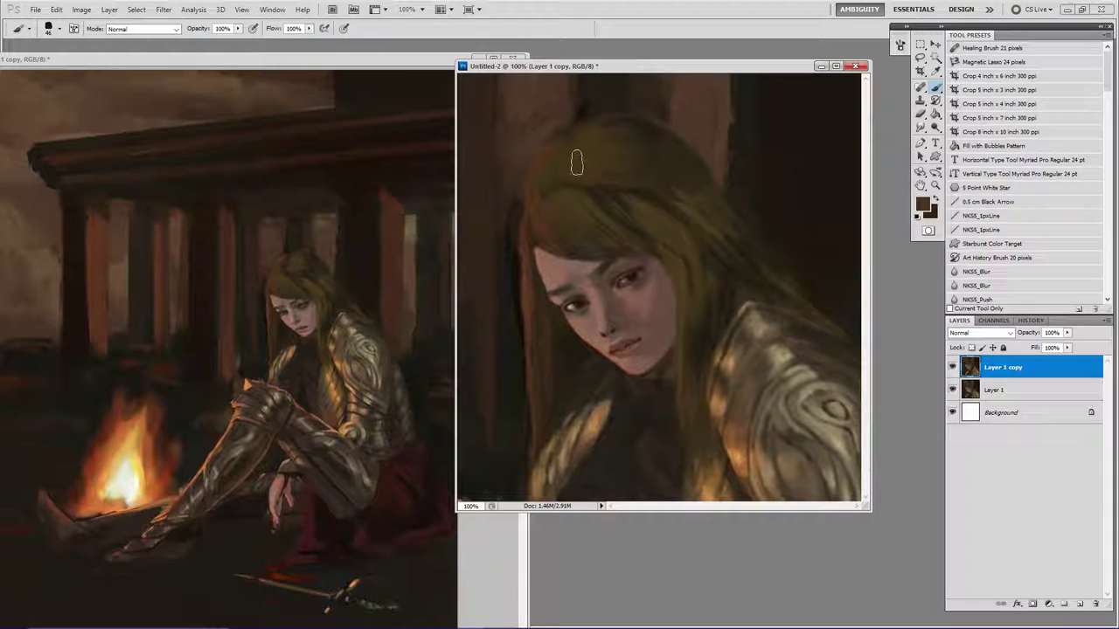
# Smooth the top of the crown and trim its outline with dark and brown tones sampled from the hair and background columns.
pyautogui.keyDown('alt'); pyautogui.click(582, 158); pyautogui.keyUp('alt')
pyautogui.press(']')
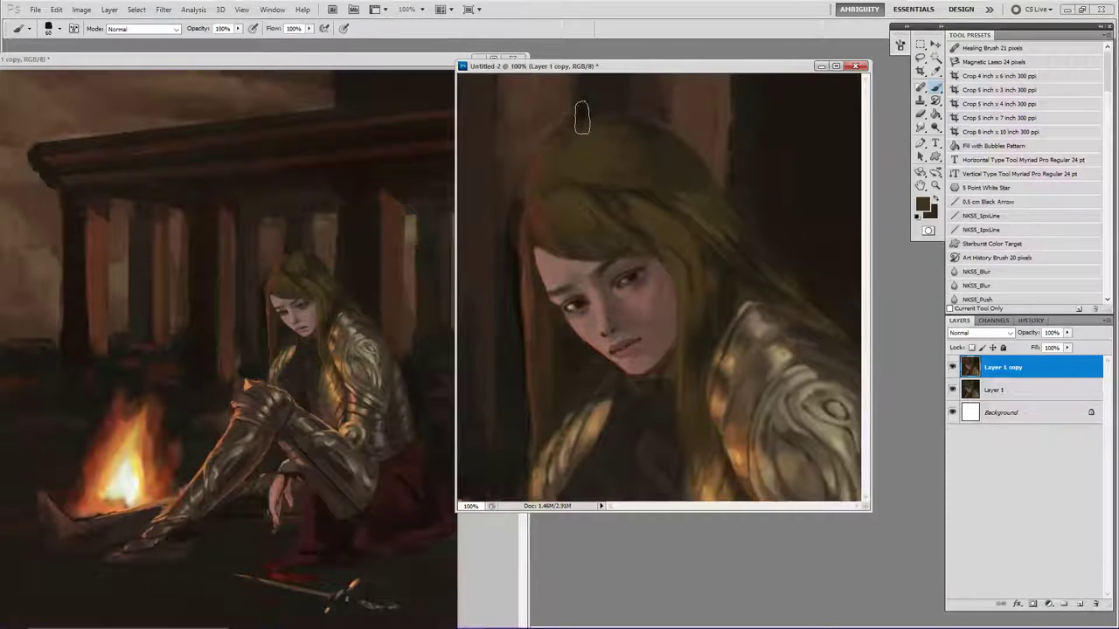
pyautogui.keyDown('alt'); pyautogui.click(544, 119); pyautogui.keyUp('alt')
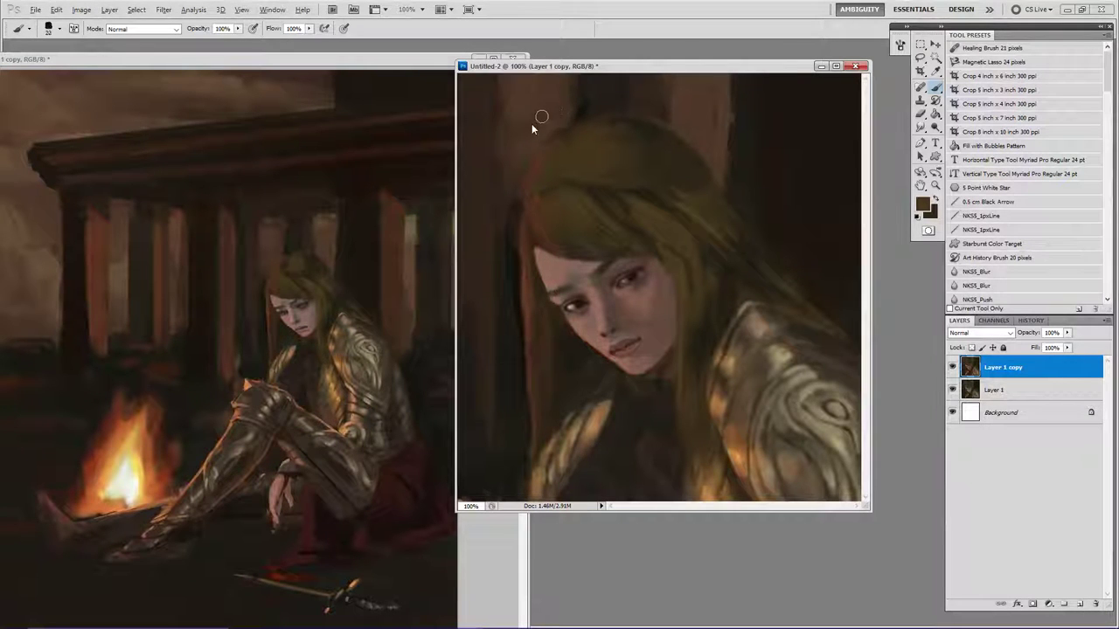
pyautogui.keyDown('alt'); pyautogui.click(599, 111); pyautogui.keyUp('alt')
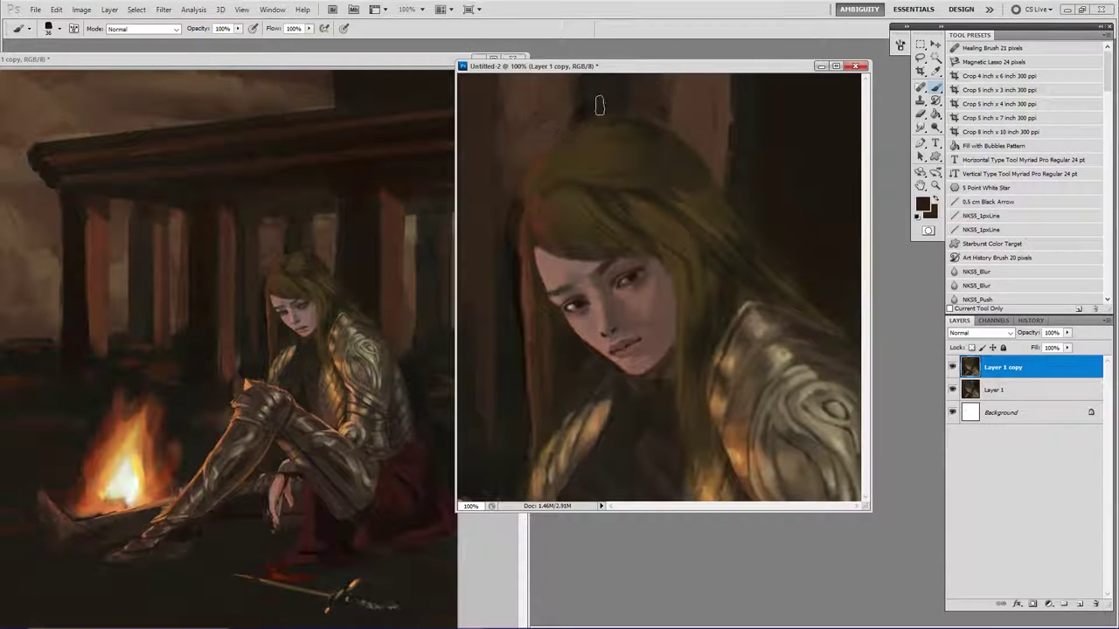
pyautogui.keyDown('alt'); pyautogui.click(624, 108); pyautogui.keyUp('alt')
pyautogui.moveTo(624, 107)
pyautogui.mouseDown()
pyautogui.moveTo(573, 119)
pyautogui.moveTo(652, 118)
pyautogui.mouseUp()
pyautogui.keyDown('alt'); pyautogui.click(674, 114); pyautogui.keyUp('alt')
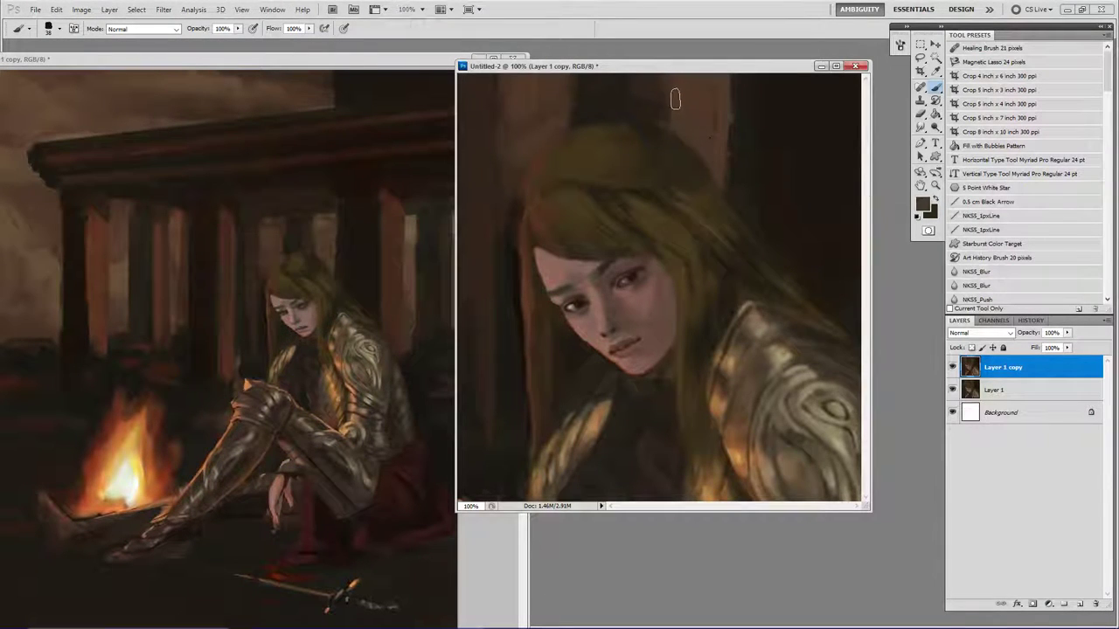
pyautogui.keyDown('alt'); pyautogui.click(648, 95); pyautogui.keyUp('alt')
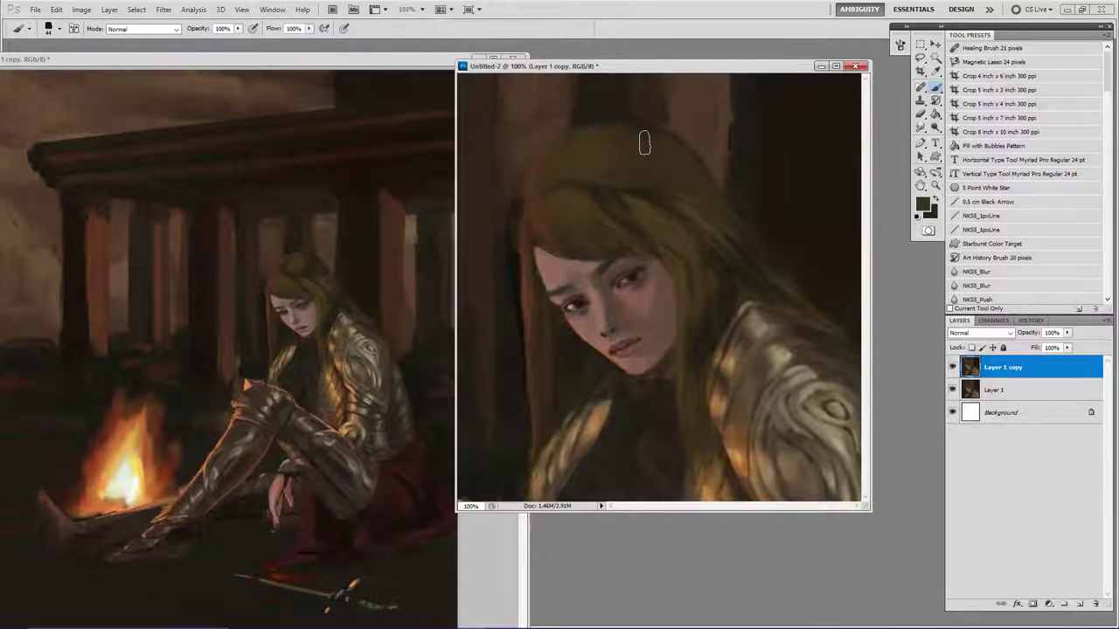
# Compare the reworked portrait layer with the original layer beneath it at 50% zoom.
pyautogui.press('z')
pyautogui.keyDown('alt'); pyautogui.click(659, 171); pyautogui.keyUp('alt')
pyautogui.keyDown('alt'); pyautogui.click(661, 187); pyautogui.keyUp('alt')
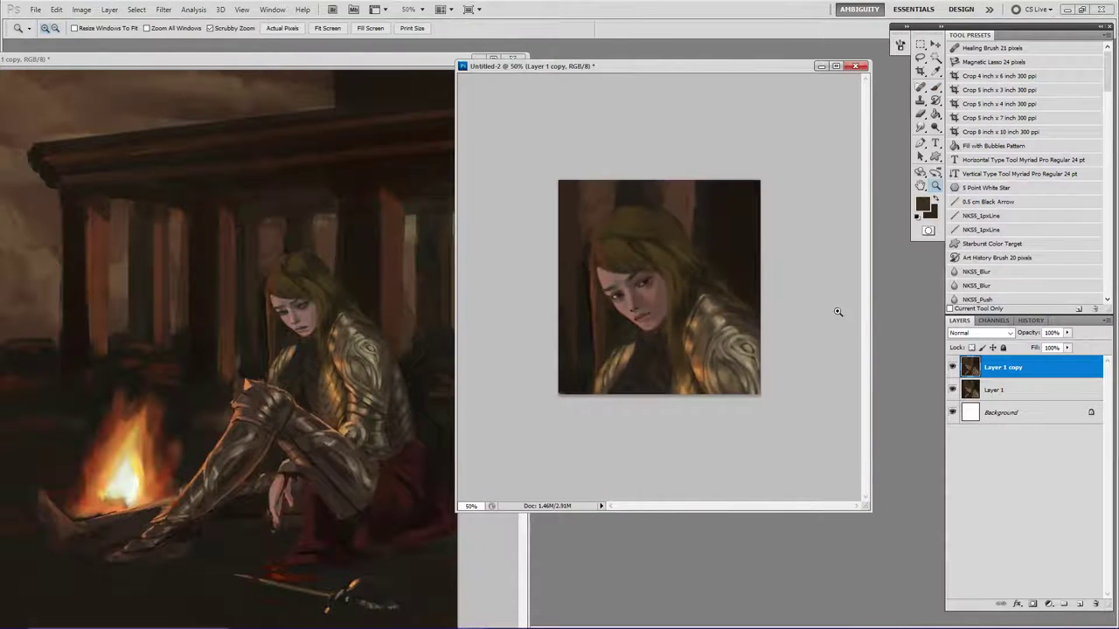
pyautogui.click(952, 373)
pyautogui.click(953, 375)
pyautogui.click(953, 368)
pyautogui.click(952, 368)
# Sample the skin tone beside the nose at 200% zoom and shift the foreground colour to a saturated orange.
pyautogui.click(616, 277)
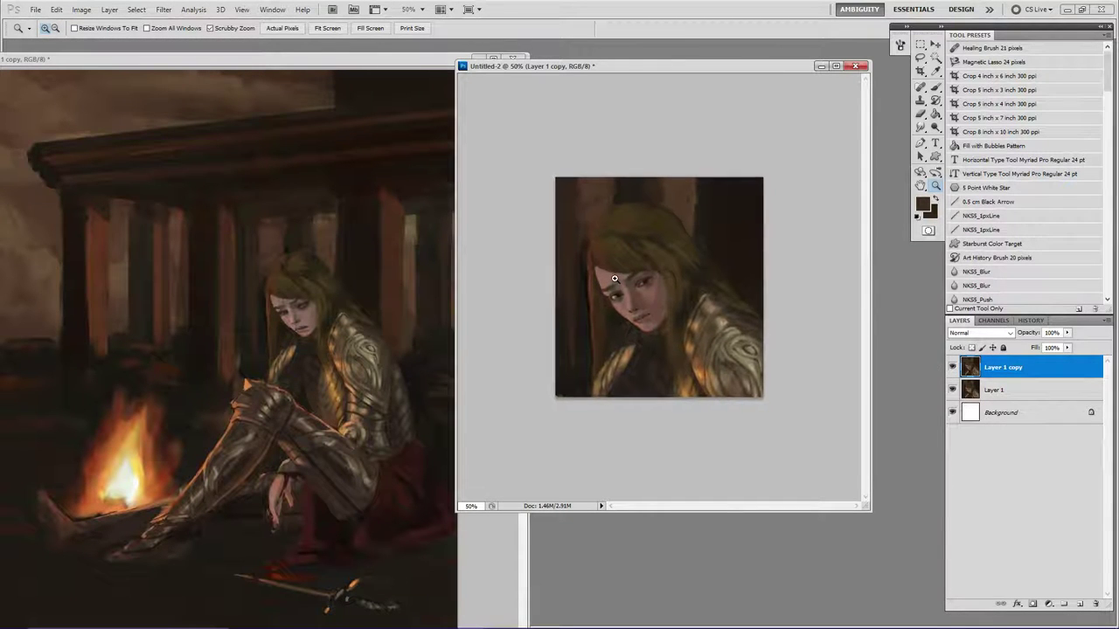
pyautogui.click(605, 279)
pyautogui.click(594, 286)
pyautogui.keyDown('alt'); pyautogui.click(599, 291); pyautogui.keyUp('alt')
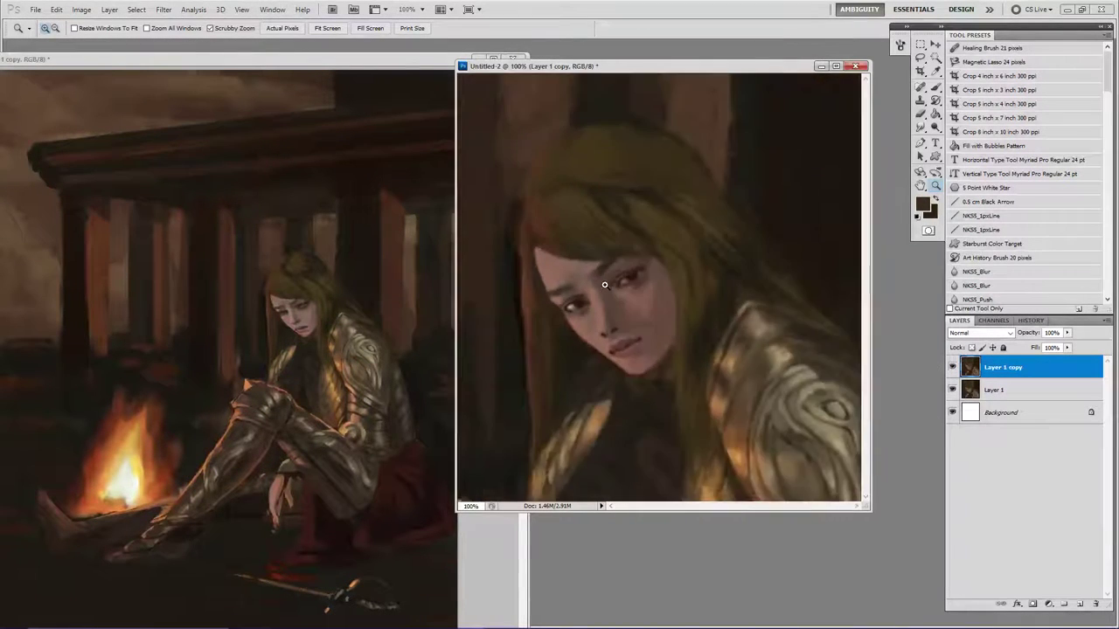
pyautogui.click(569, 292)
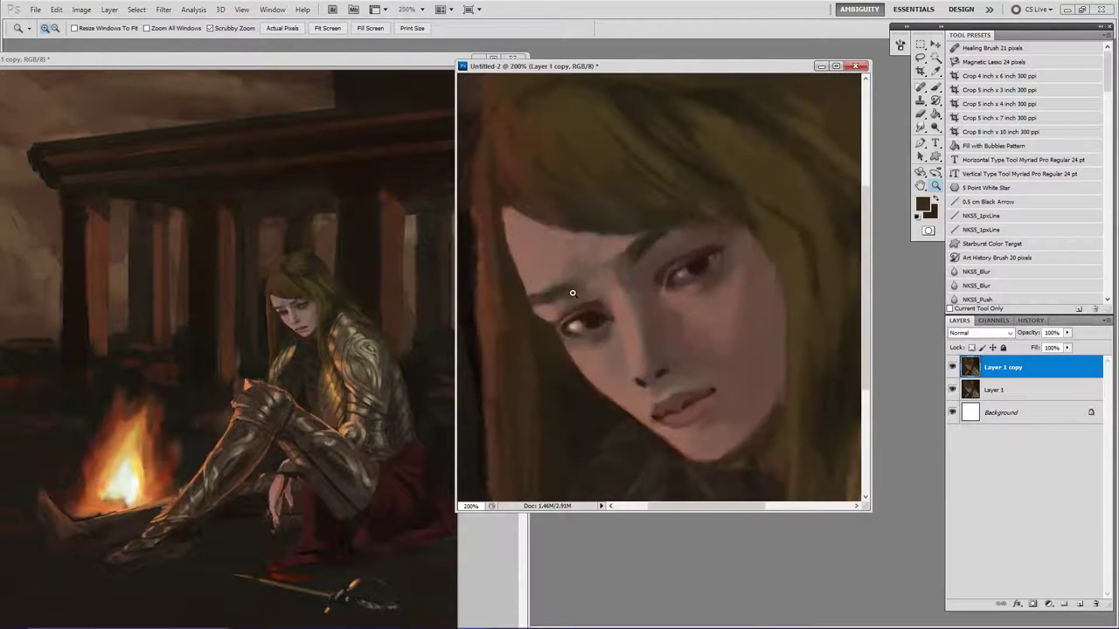
pyautogui.press('b')
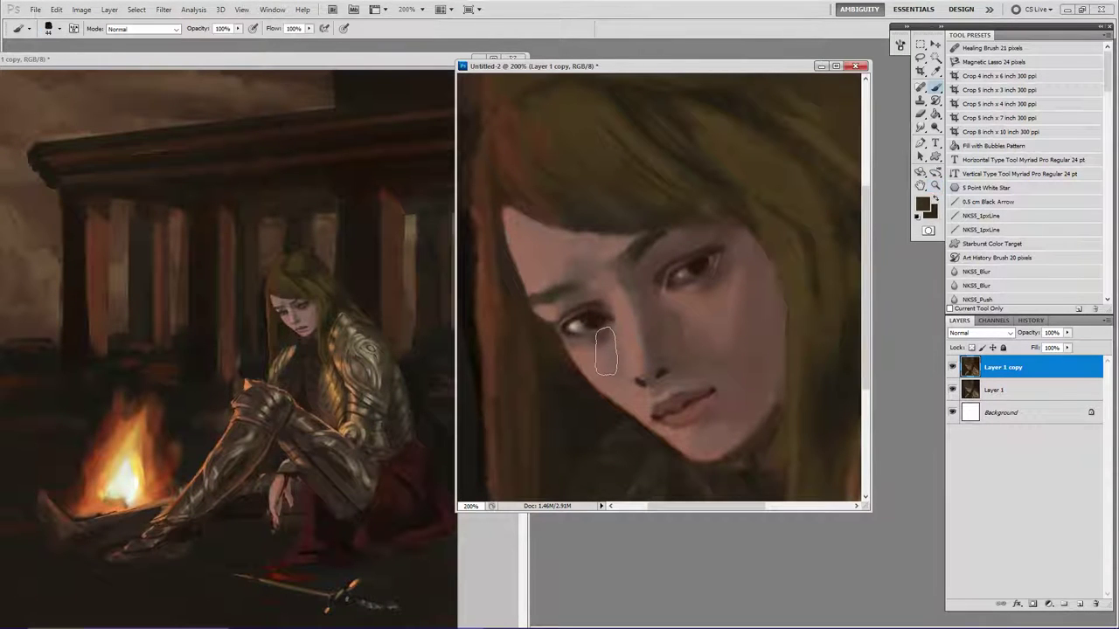
pyautogui.keyDown('alt'); pyautogui.click(625, 314); pyautogui.keyUp('alt')
pyautogui.click(922, 204)
pyautogui.click(864, 418)
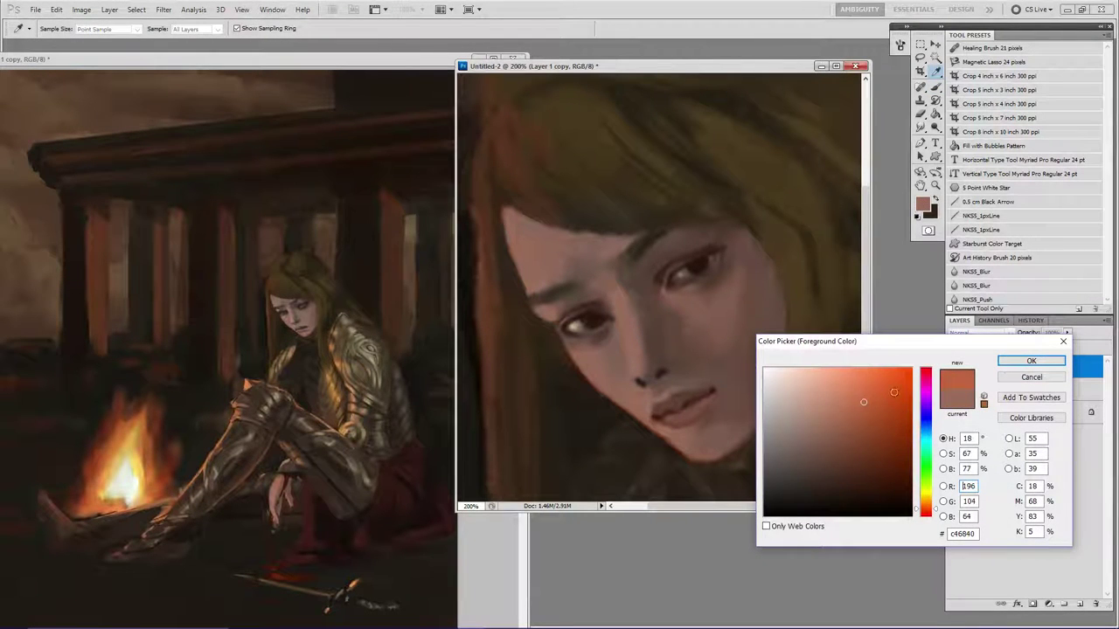
pyautogui.click(1032, 361)
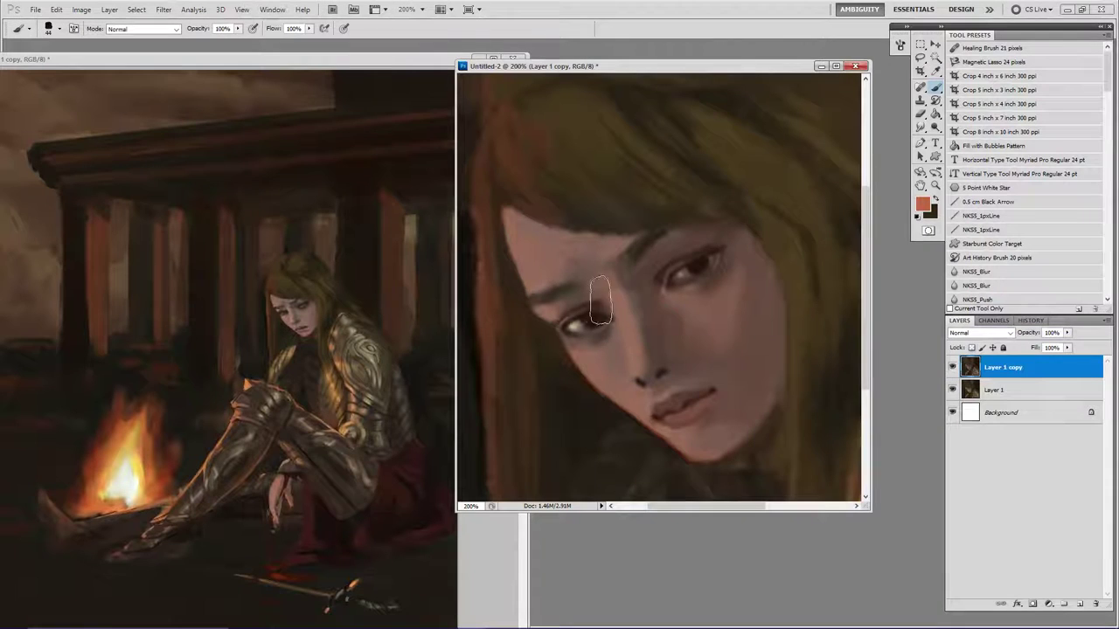
# Paint soft orange firelight down the side of the nose on a new layer with a smaller brush.
pyautogui.click(1082, 605)
pyautogui.press('[')
pyautogui.press('[')
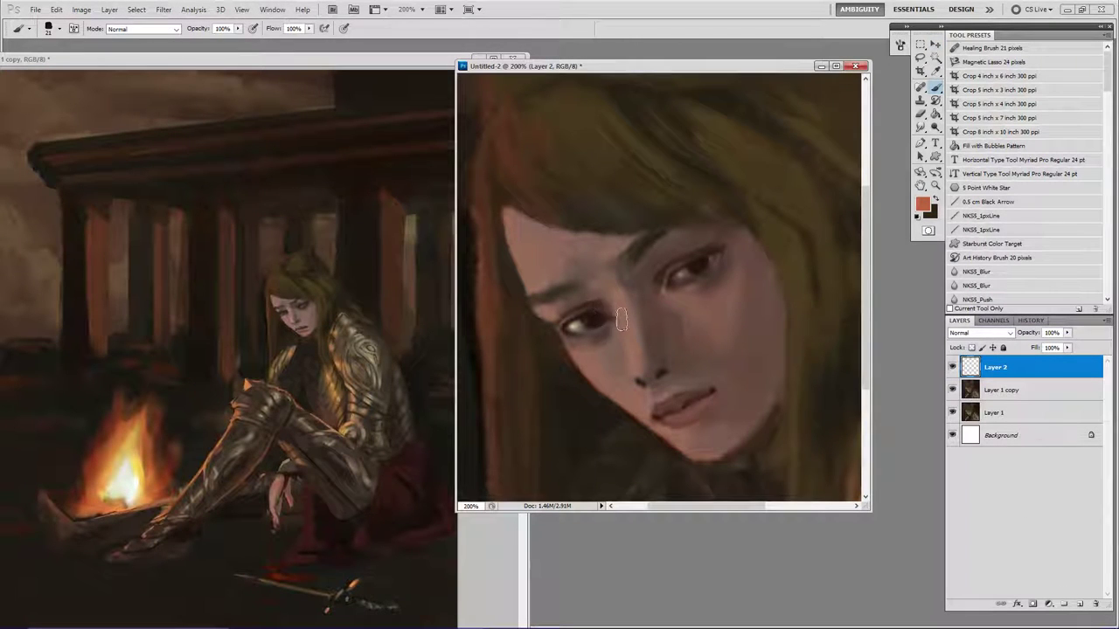
pyautogui.moveTo(622, 319); pyautogui.dragTo(625, 365)
pyautogui.press('.')
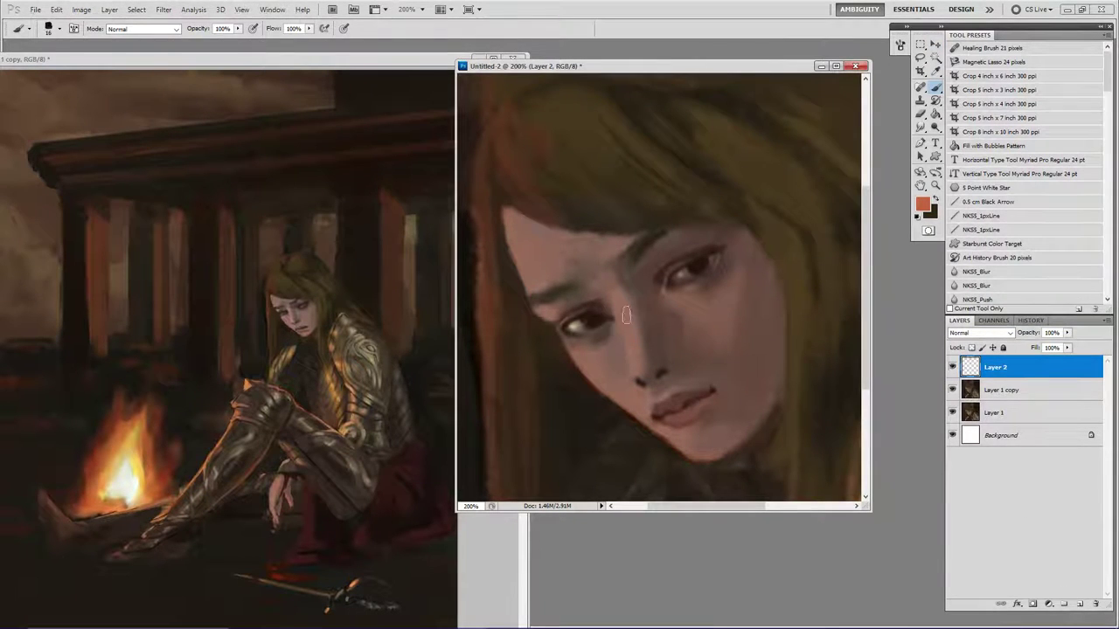
pyautogui.press('.')
pyautogui.moveTo(620, 307); pyautogui.dragTo(639, 365)
# Add a thin orange accent beside the far eye with a smaller brush and soften the glow on the forehead with the eraser.
pyautogui.press(']')
pyautogui.press('[')
pyautogui.press('[')
pyautogui.press('[')
pyautogui.moveTo(543, 311)
pyautogui.mouseDown()
pyautogui.moveTo(566, 305)
pyautogui.moveTo(546, 312)
pyautogui.mouseUp()
pyautogui.press('e')
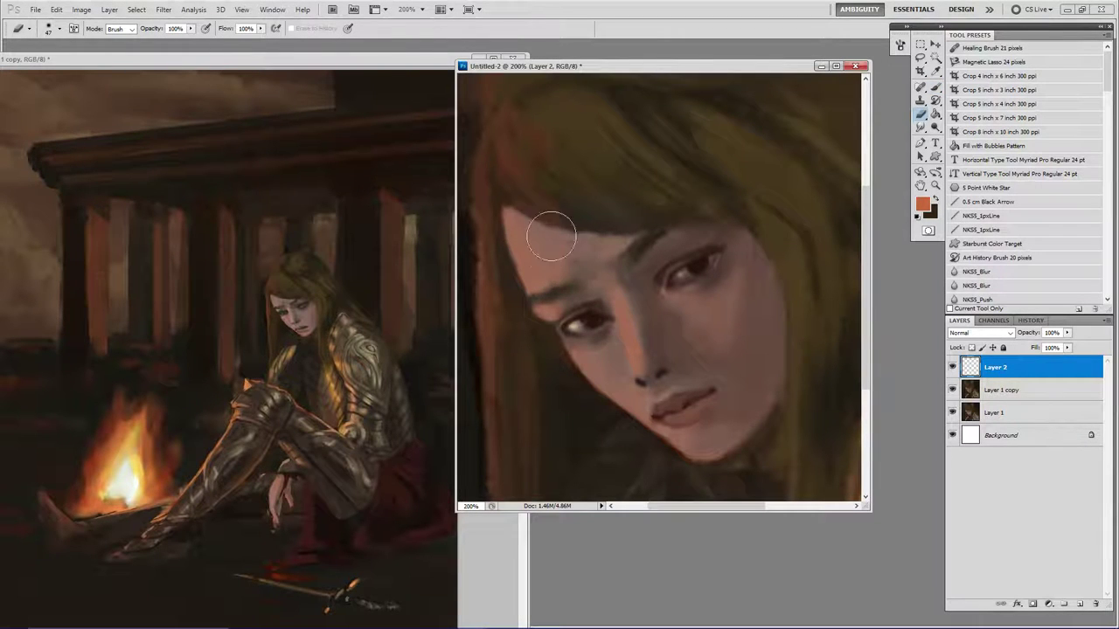
pyautogui.moveTo(551, 236)
pyautogui.mouseDown()
pyautogui.moveTo(569, 250)
pyautogui.moveTo(525, 237)
pyautogui.moveTo(577, 227)
pyautogui.mouseUp()
pyautogui.press('b')
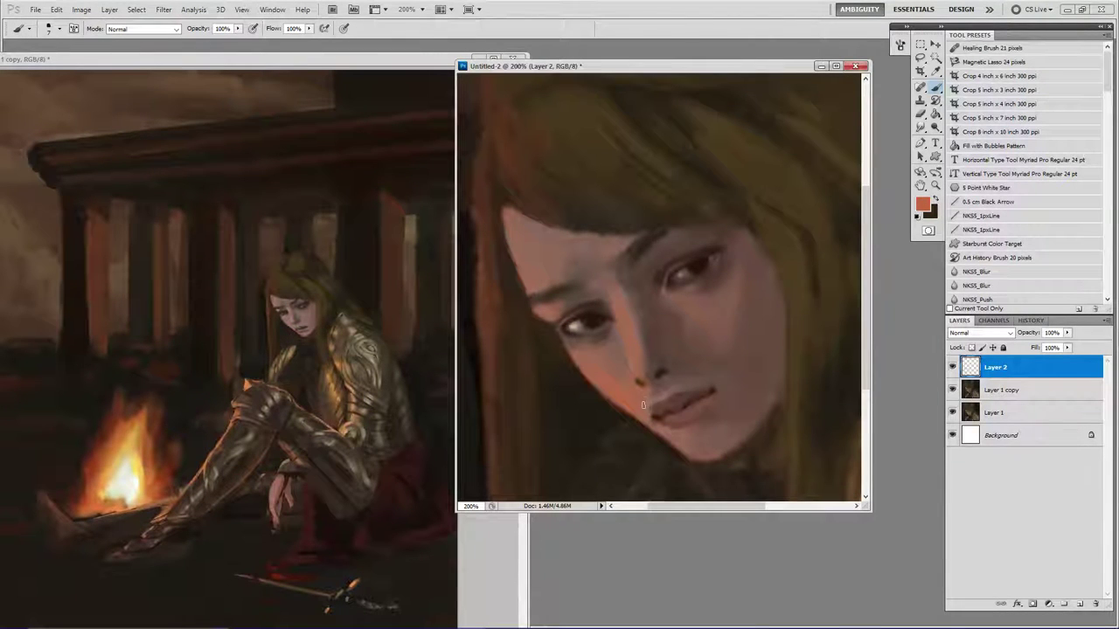
# Adjust the brush from its preset list and paint orange light beneath the lower lip.
pyautogui.rightClick(646, 406)
pyautogui.click(617, 405)
pyautogui.rightClick(654, 416)
pyautogui.click(616, 410)
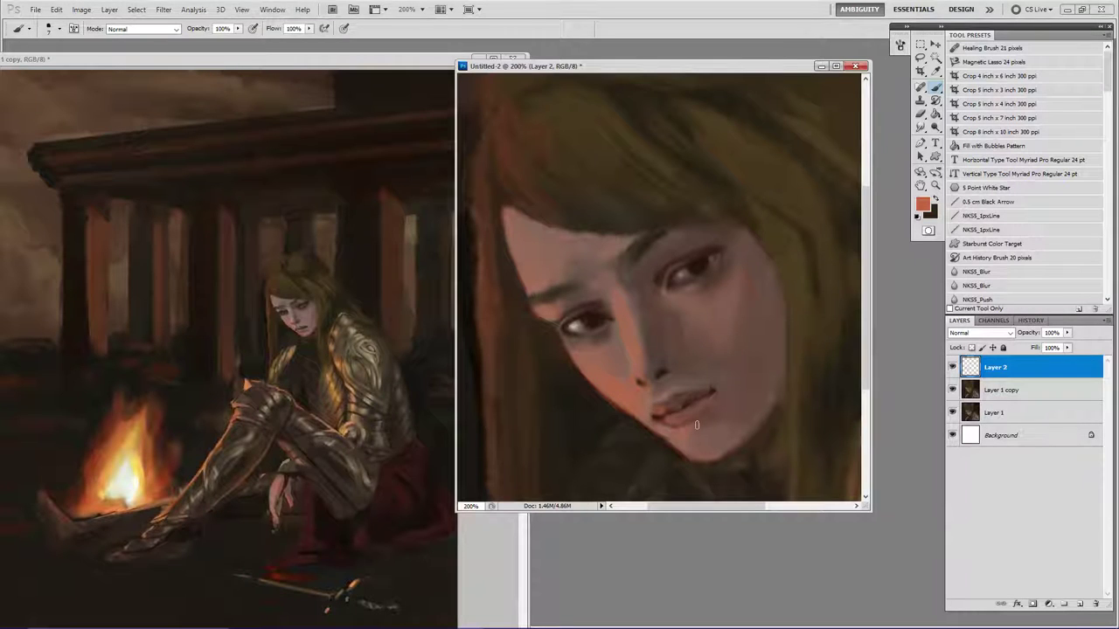
pyautogui.moveTo(697, 425); pyautogui.dragTo(675, 432)
# Switch to the Hard corners brush at a small size and paint orange light on the chin and beside the nostril.
pyautogui.rightClick(653, 423)
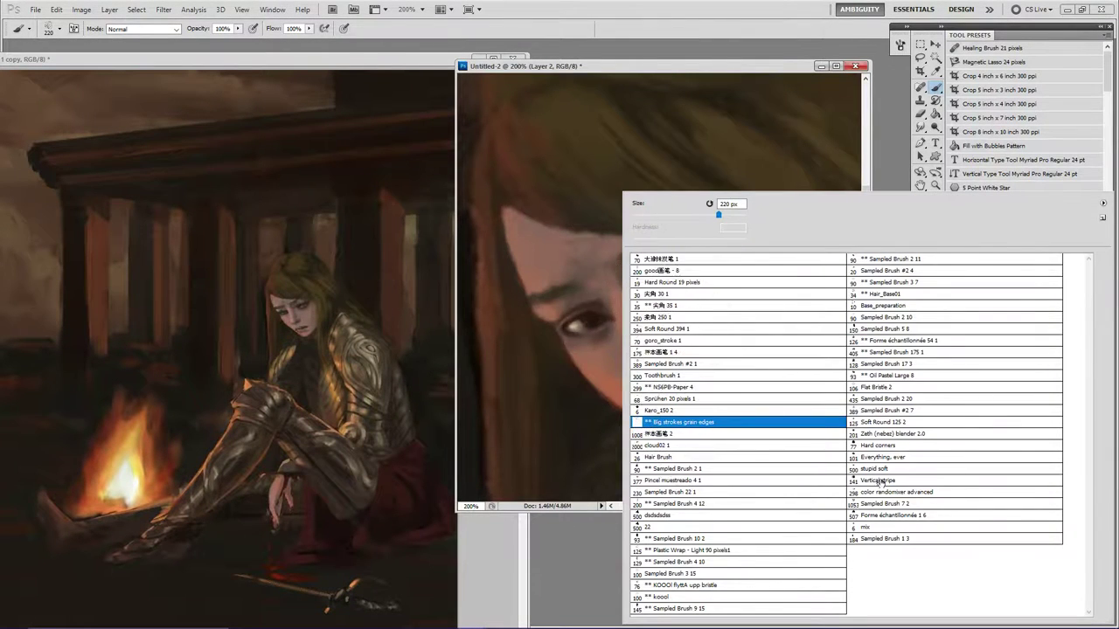
pyautogui.doubleClick(886, 447)
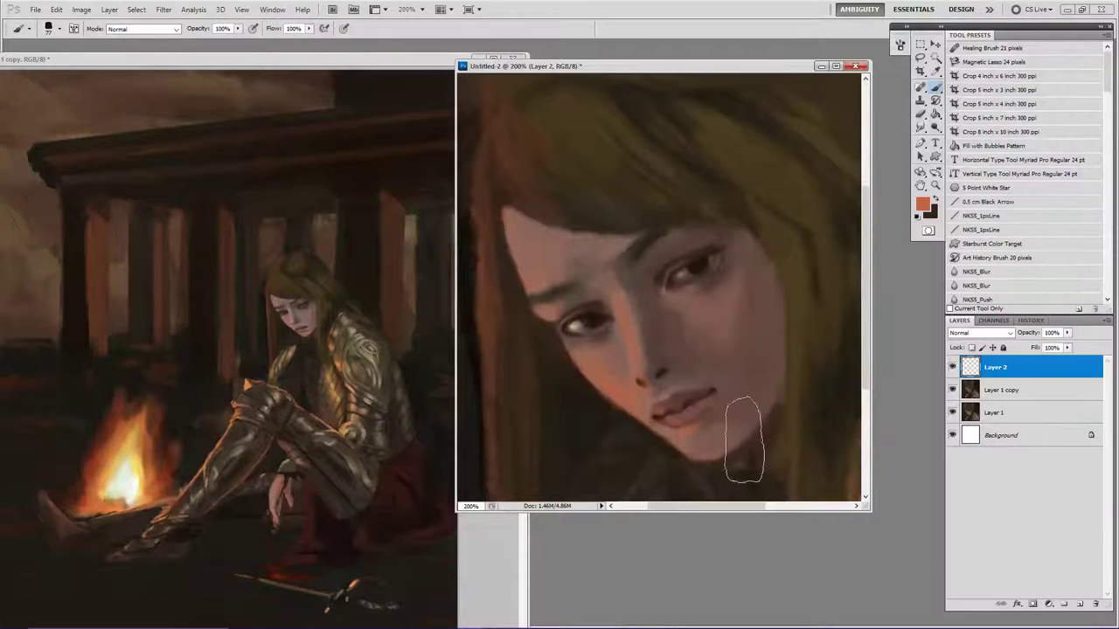
pyautogui.rightClick(649, 443)
pyautogui.click(648, 408)
pyautogui.moveTo(654, 442)
pyautogui.mouseDown()
pyautogui.moveTo(641, 430)
pyautogui.moveTo(611, 441)
pyautogui.mouseUp()
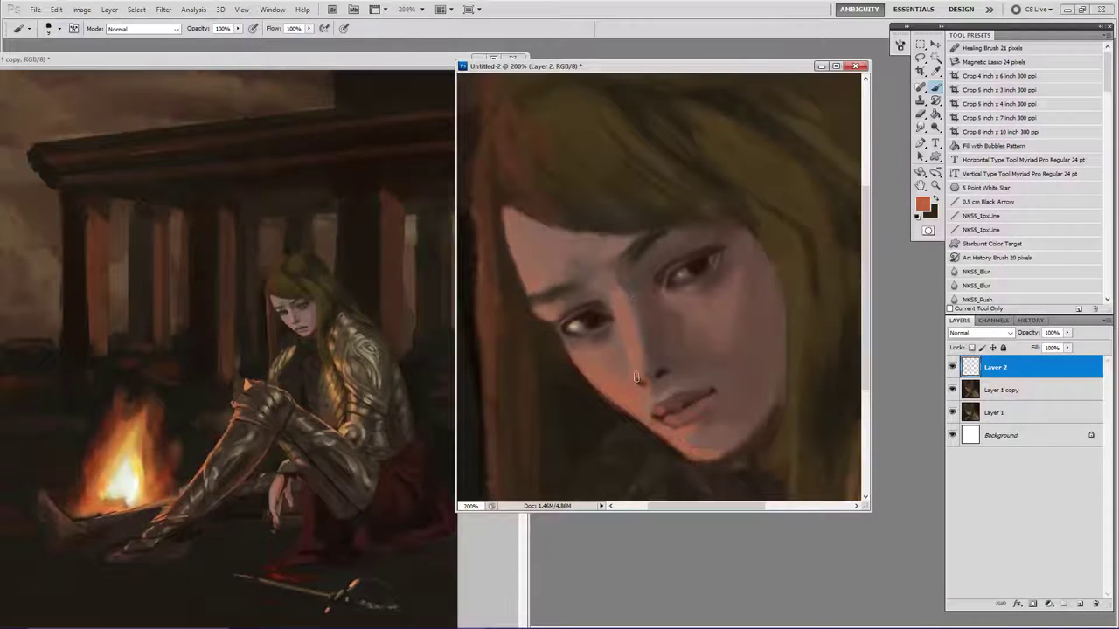
pyautogui.moveTo(631, 357); pyautogui.dragTo(634, 385)
pyautogui.press('.')
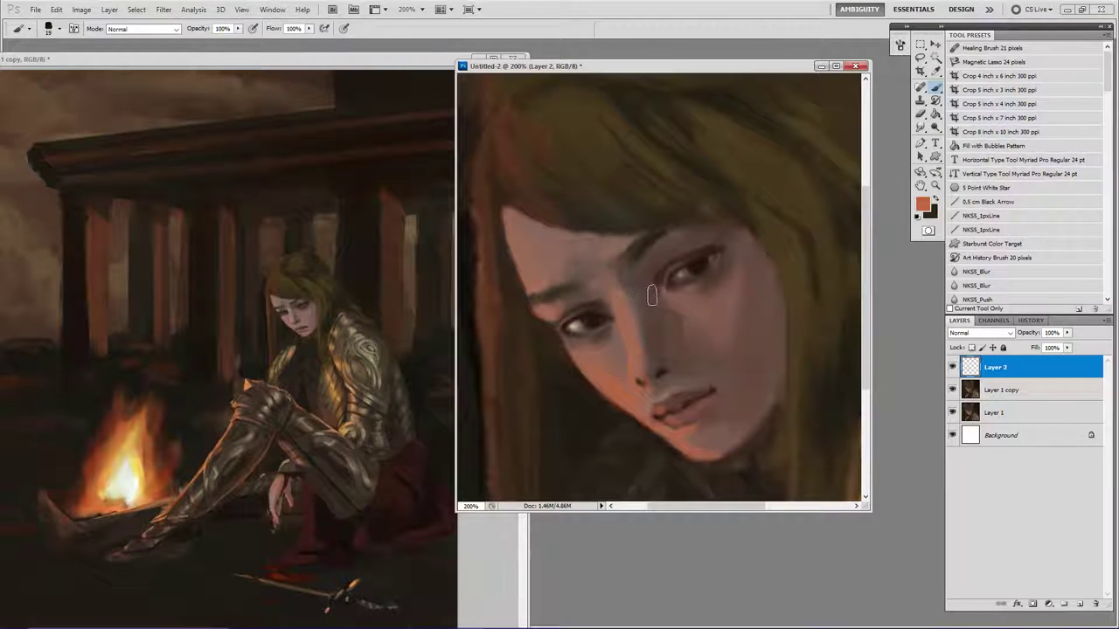
# Paint orange light around the inner corner and upper lid of the near eye, and enlarge the brush to sample the cheek tone.
pyautogui.moveTo(643, 280); pyautogui.dragTo(676, 262)
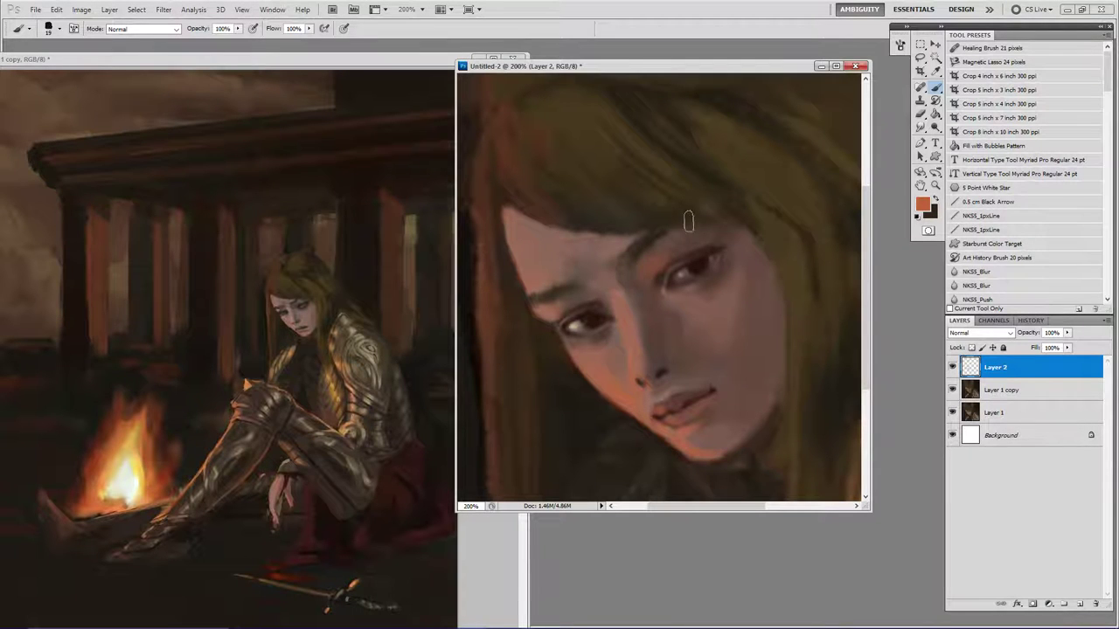
pyautogui.press(',')
pyautogui.press(']')
pyautogui.press(']')
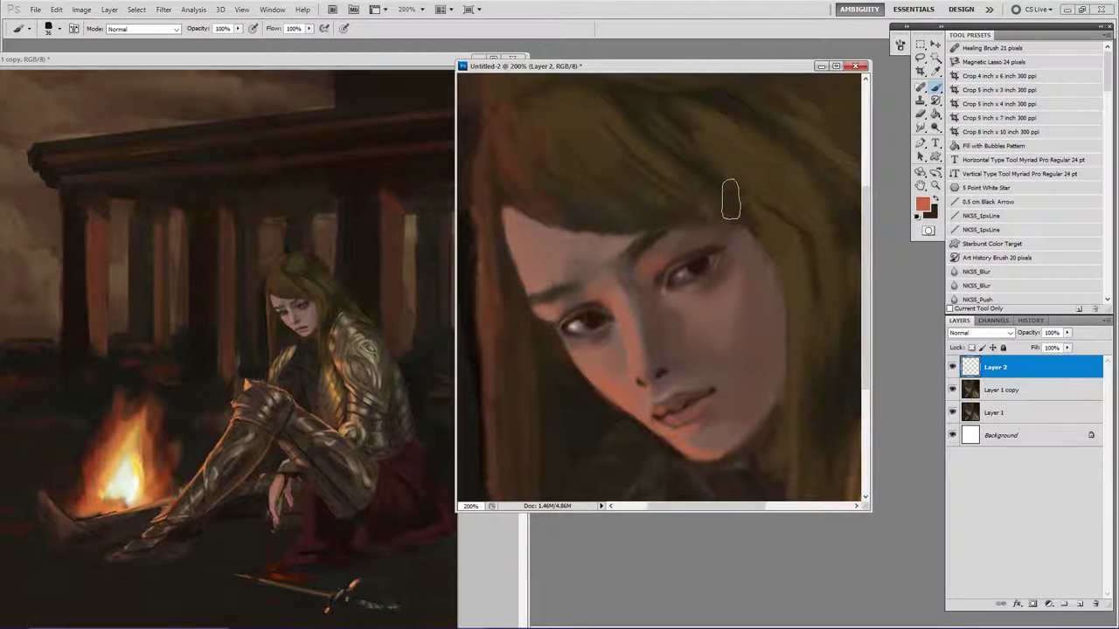
pyautogui.keyDown('alt'); pyautogui.click(747, 310); pyautogui.keyUp('alt')
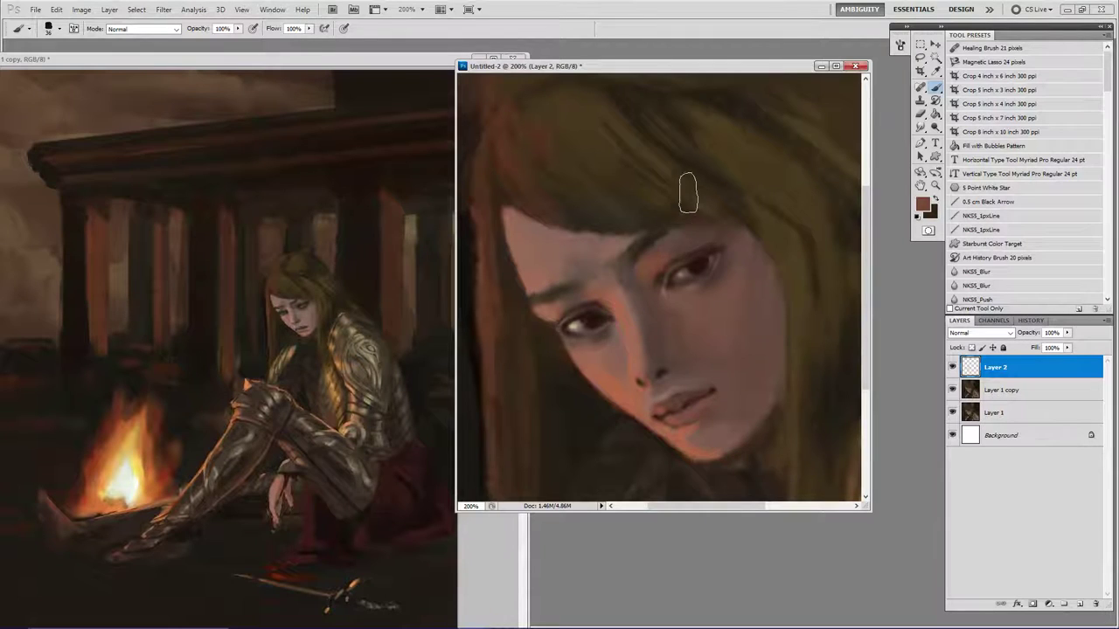
# Paint sampled skin tones beside the mouth corner and onto the shaded chin with a smaller brush.
pyautogui.keyDown('alt'); pyautogui.click(711, 406); pyautogui.keyUp('alt')
pyautogui.press('.')
pyautogui.moveTo(719, 392); pyautogui.dragTo(729, 396)
pyautogui.press('[')
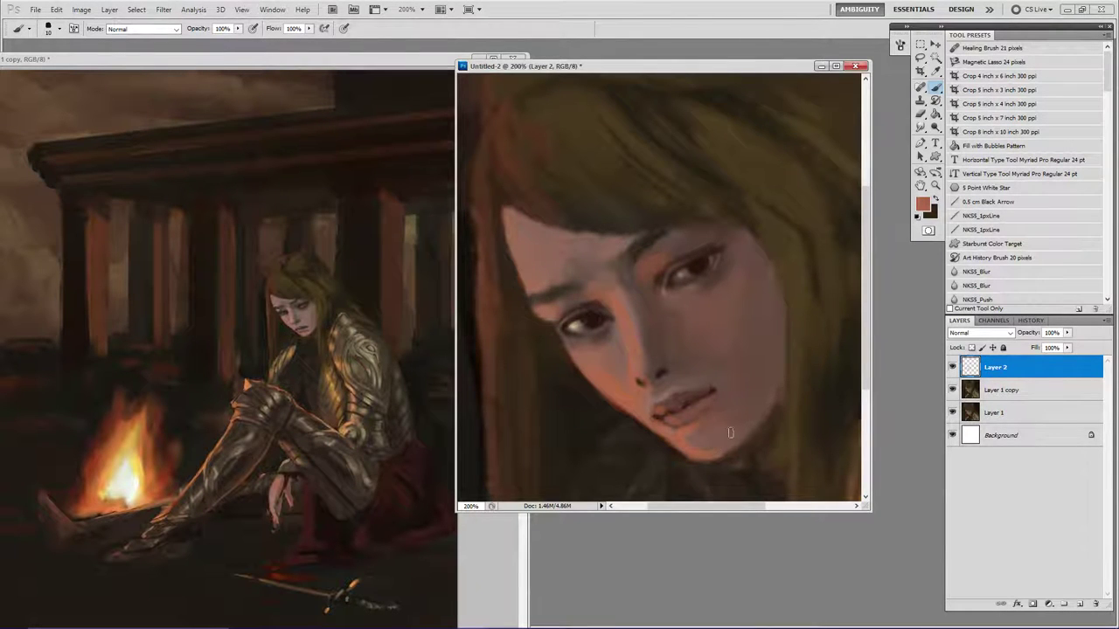
pyautogui.keyDown('alt'); pyautogui.click(744, 398); pyautogui.keyUp('alt')
pyautogui.press('.')
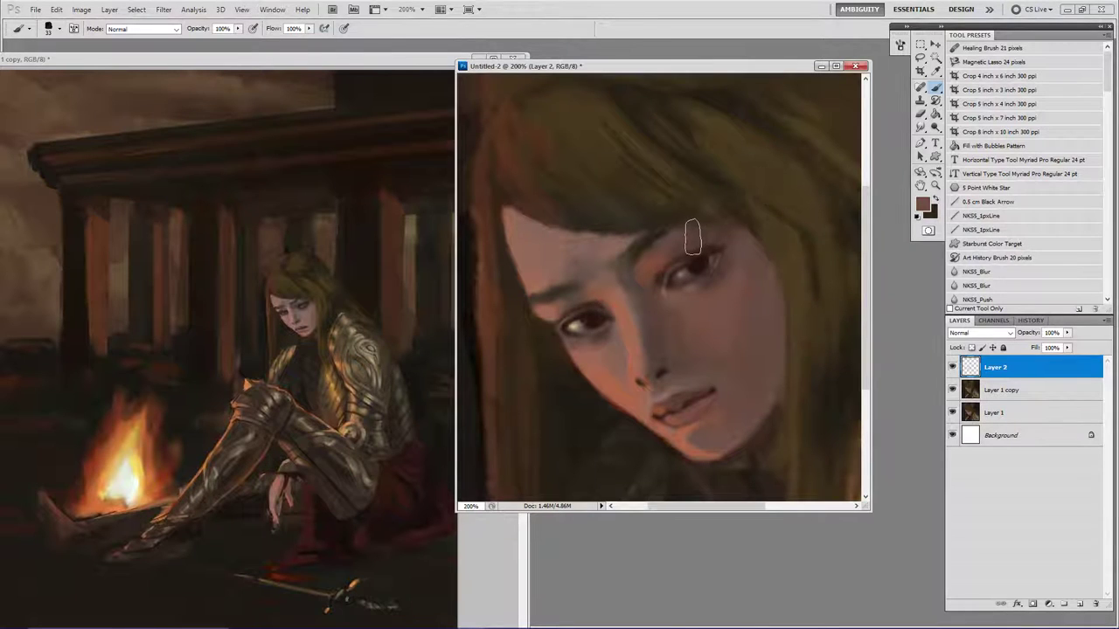
# Darken the near eye's upper lid line out to its outer corner with sampled dark browns.
pyautogui.keyDown('alt'); pyautogui.click(695, 267); pyautogui.keyUp('alt')
pyautogui.moveTo(699, 262); pyautogui.dragTo(682, 269)
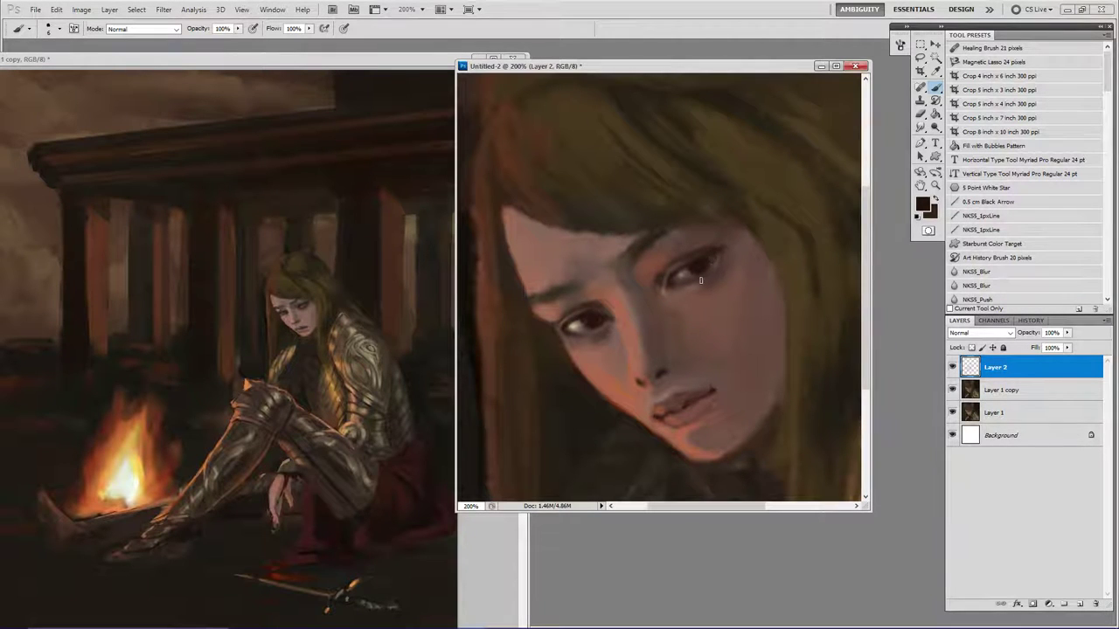
pyautogui.keyDown('alt'); pyautogui.click(711, 255); pyautogui.keyUp('alt')
pyautogui.moveTo(710, 258); pyautogui.dragTo(724, 248)
# Mix a darker reddish brown from the lower-lid tone and reinforce the near eye's outline and the far eye's inner corner.
pyautogui.keyDown('alt'); pyautogui.click(709, 279); pyautogui.keyUp('alt')
pyautogui.click(923, 205)
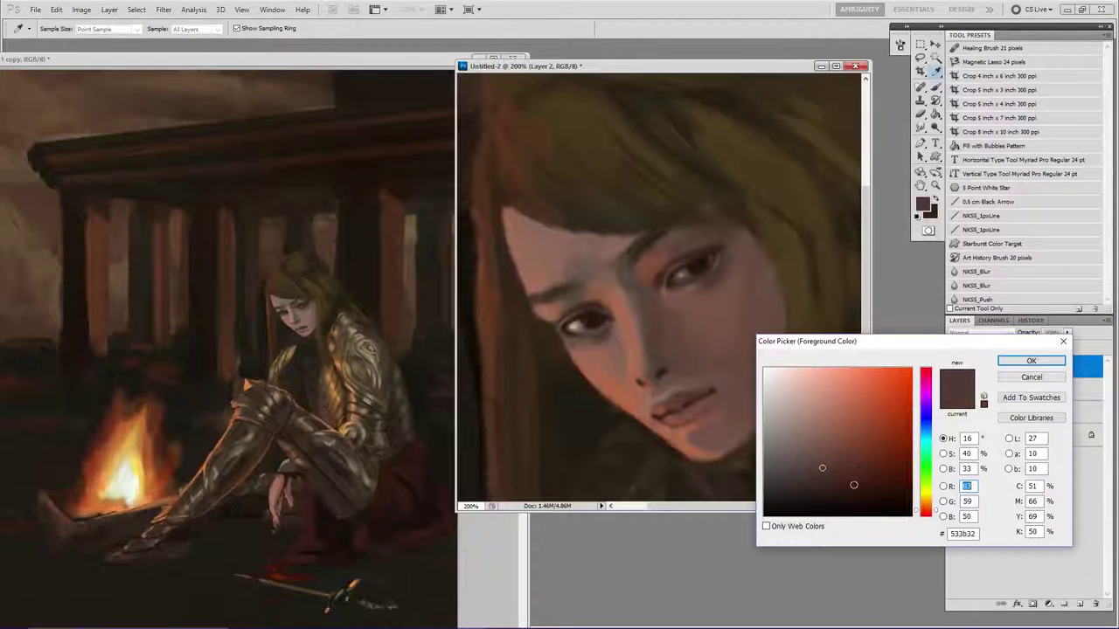
pyautogui.click(860, 483)
pyautogui.click(1032, 361)
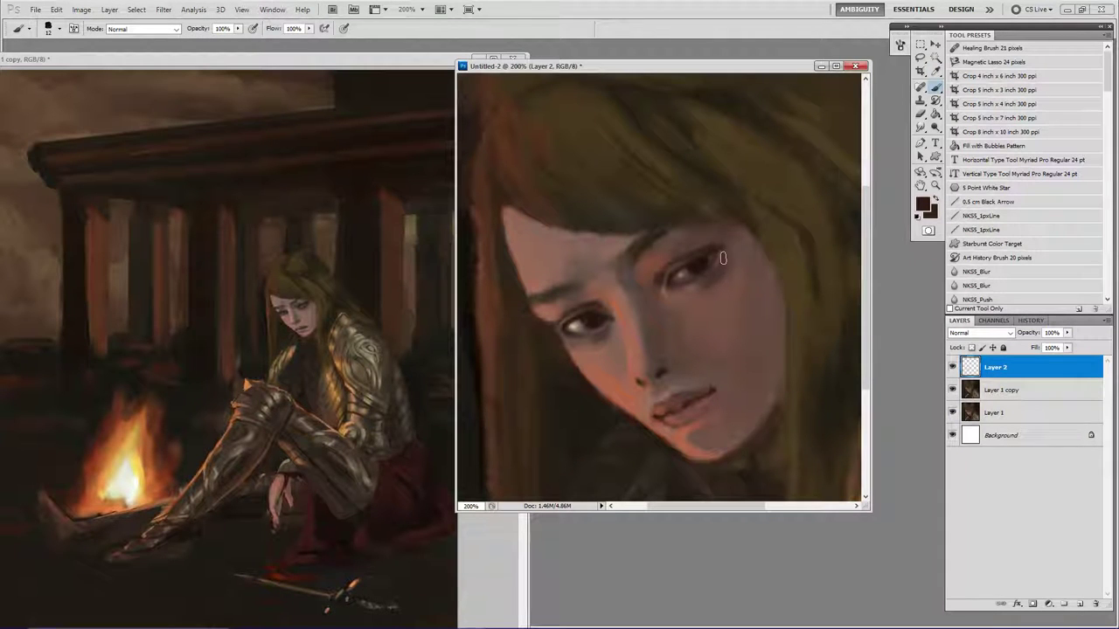
pyautogui.moveTo(721, 251)
pyautogui.mouseDown()
pyautogui.moveTo(689, 297)
pyautogui.moveTo(685, 289)
pyautogui.mouseUp()
pyautogui.moveTo(611, 328); pyautogui.dragTo(616, 317)
# Refine the shading between the near eye's inner corner and the brow with sampled skin and shadow tones.
pyautogui.keyDown('alt'); pyautogui.click(587, 357); pyautogui.keyUp('alt')
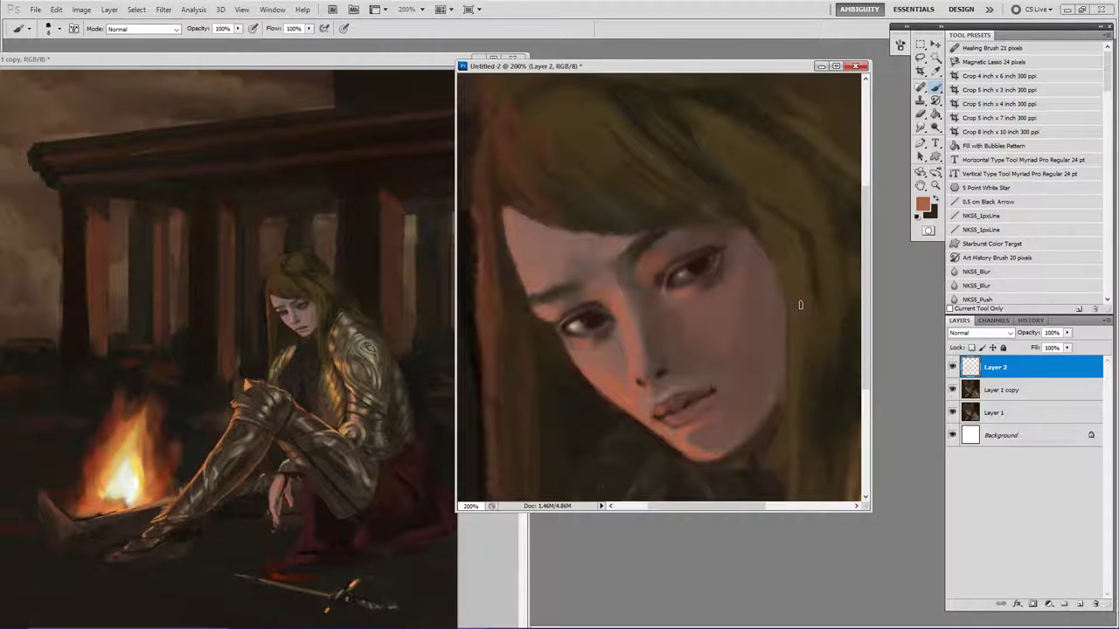
pyautogui.keyDown('alt'); pyautogui.click(668, 251); pyautogui.keyUp('alt')
pyautogui.moveTo(659, 260); pyautogui.dragTo(651, 279)
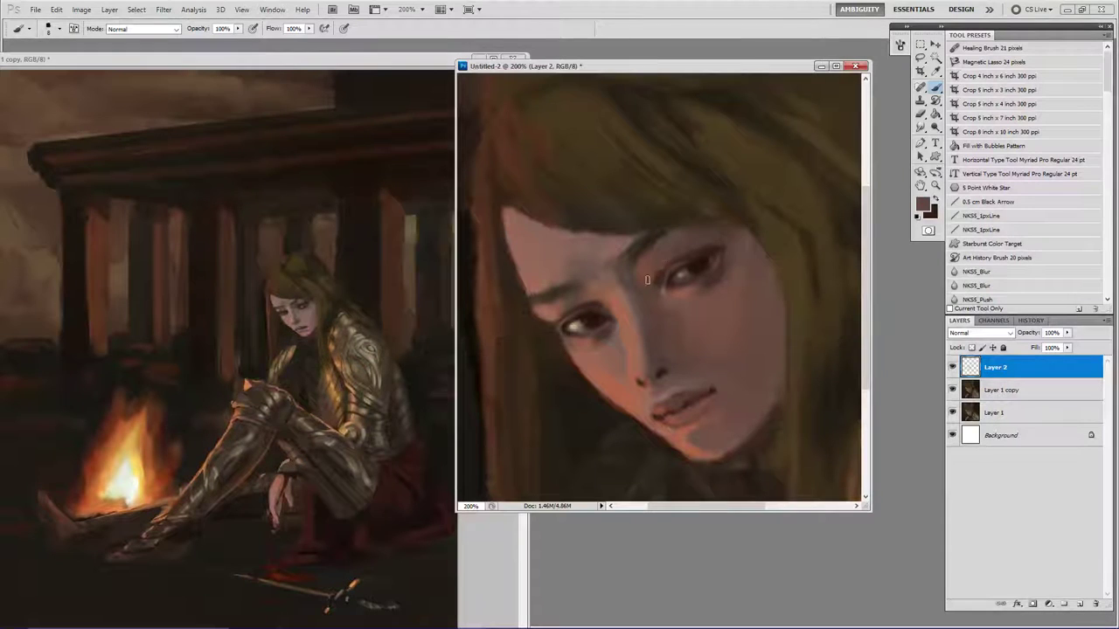
pyautogui.press(']')
pyautogui.keyDown('alt'); pyautogui.click(677, 251); pyautogui.keyUp('alt')
pyautogui.keyDown('alt'); pyautogui.click(679, 248); pyautogui.keyUp('alt')
pyautogui.keyDown('alt'); pyautogui.click(659, 277); pyautogui.keyUp('alt')
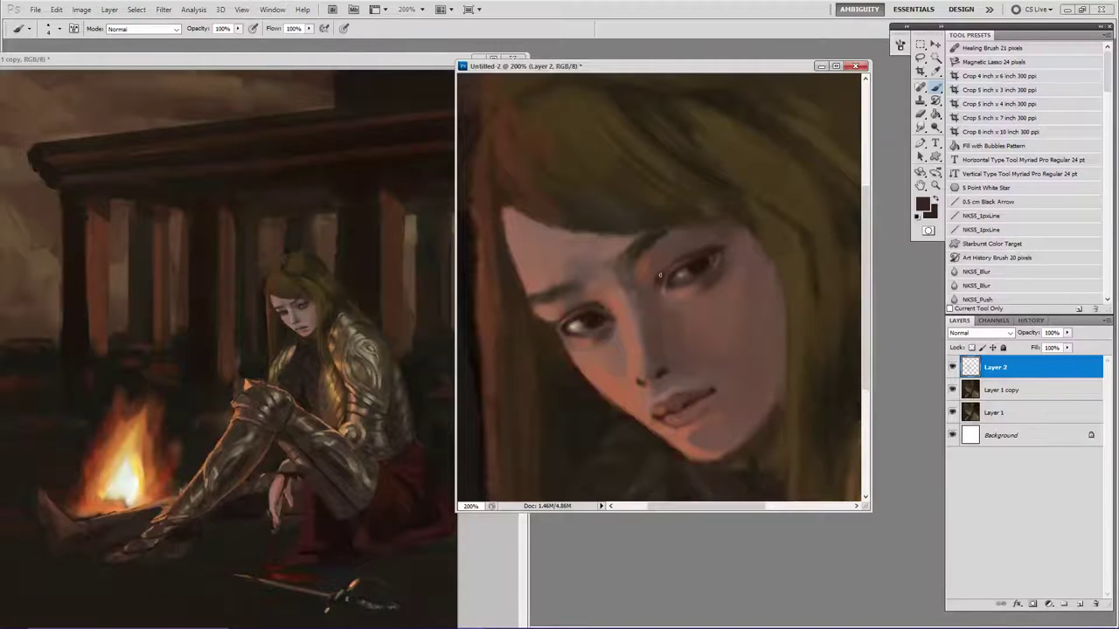
# Select the Hard corners brush and paint small dark strokes across the bridge of the nose.
pyautogui.rightClick(654, 276)
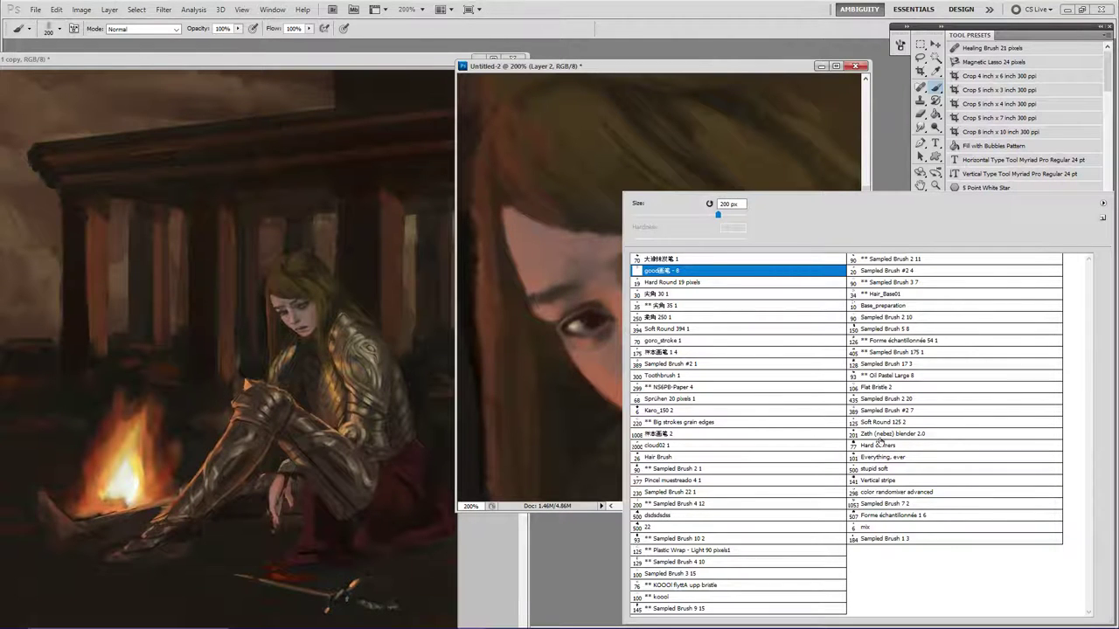
pyautogui.click(878, 445)
pyautogui.press('Return')
pyautogui.moveTo(653, 288); pyautogui.dragTo(613, 296)
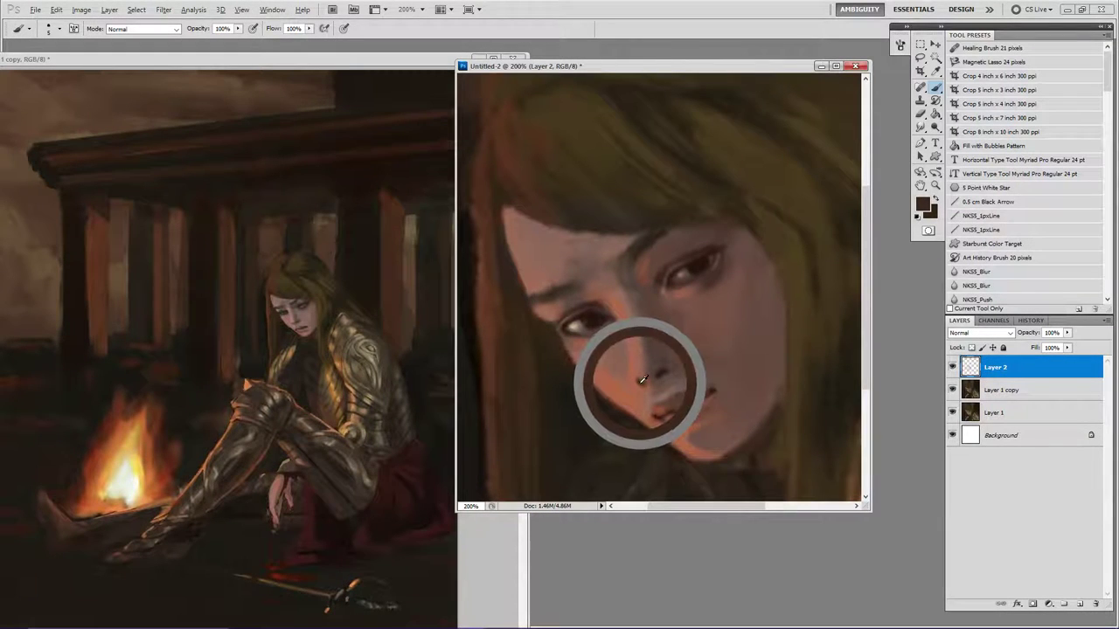
# Mix a deep red, #6f1d0a, and paint it into the firelit nostril.
pyautogui.click(925, 204)
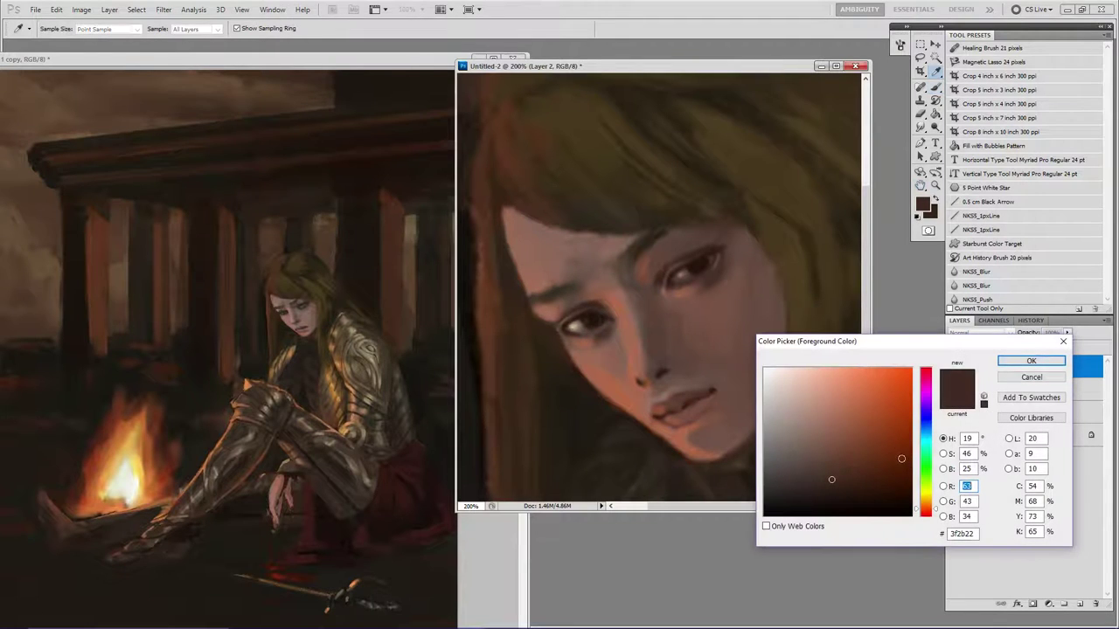
pyautogui.moveTo(892, 449); pyautogui.dragTo(898, 452)
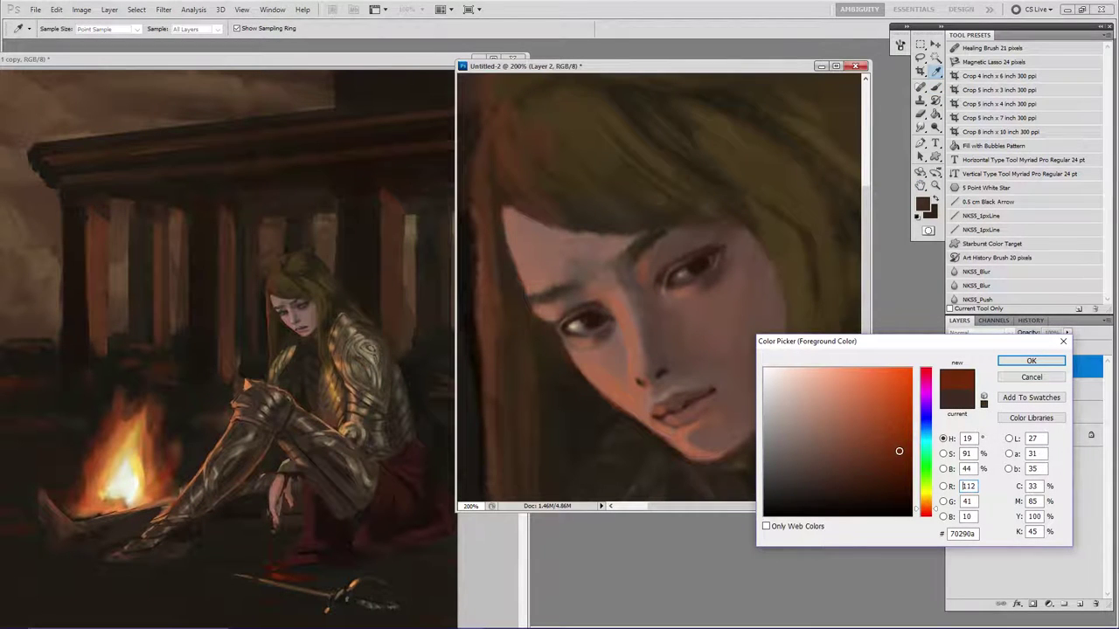
pyautogui.moveTo(935, 509); pyautogui.dragTo(935, 513)
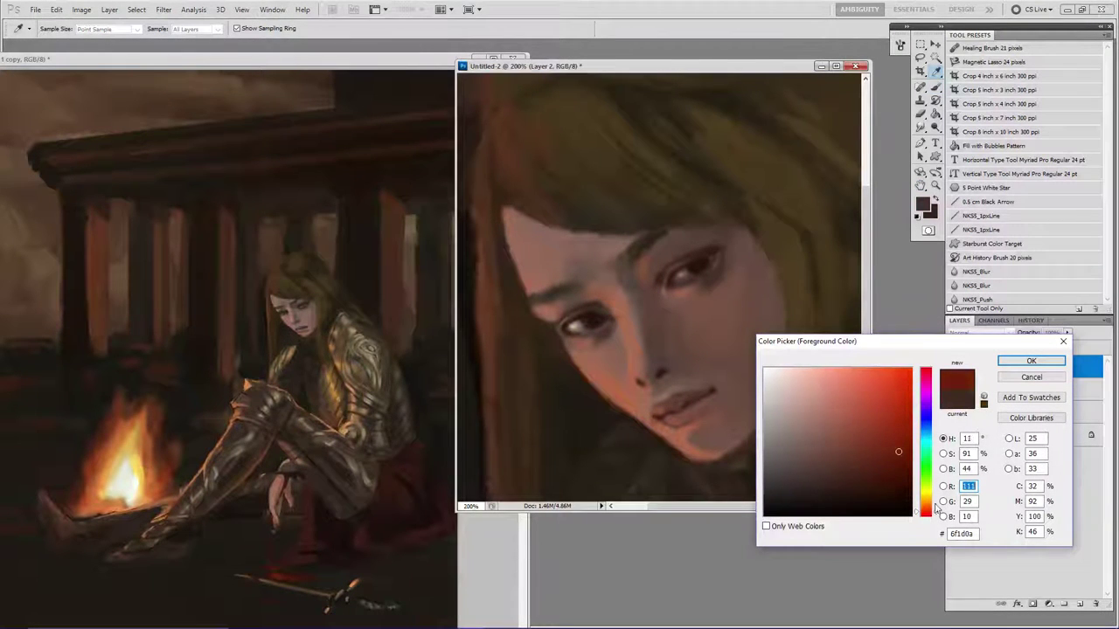
pyautogui.click(1030, 361)
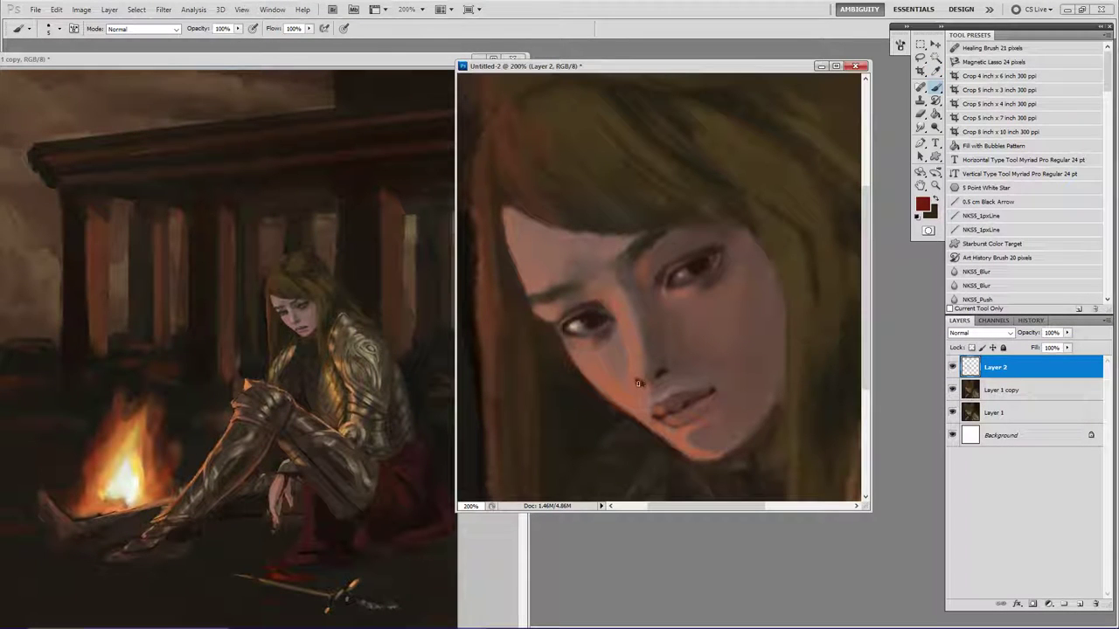
pyautogui.moveTo(638, 383); pyautogui.dragTo(643, 384)
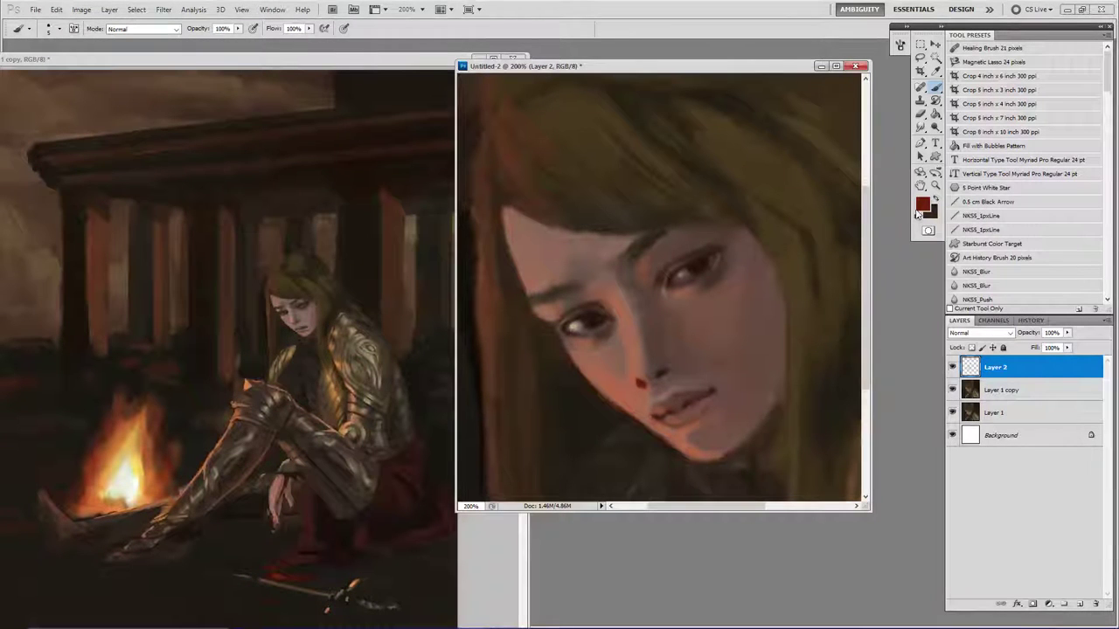
# Mix a brighter red, #902006, for the firelit nostril and trim its edges with sampled orange and skin tones.
pyautogui.click(921, 206)
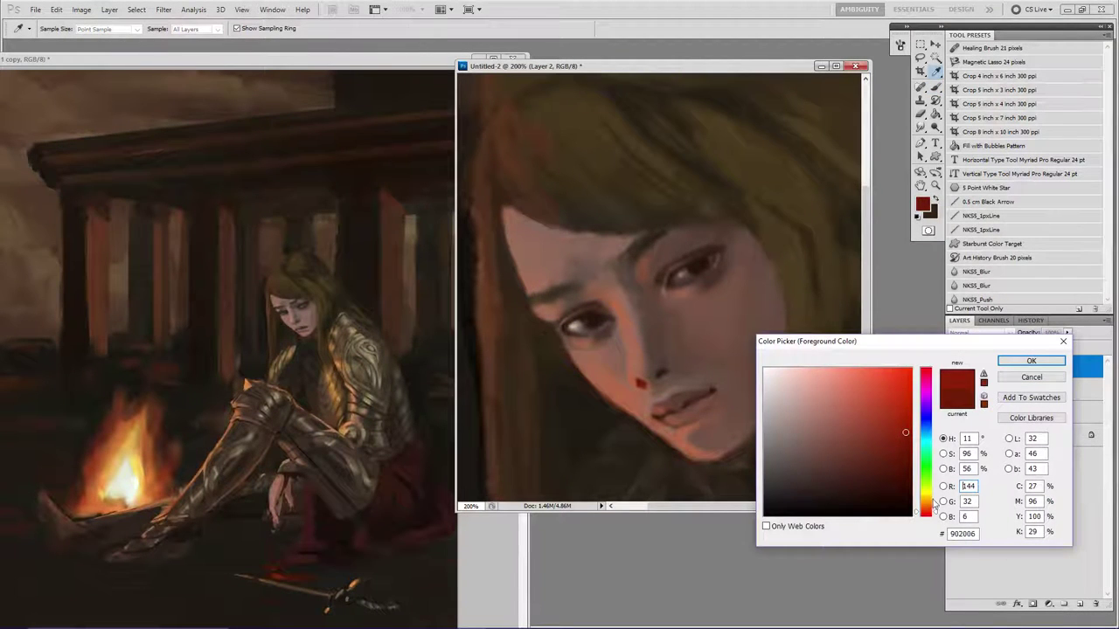
pyautogui.click(1031, 361)
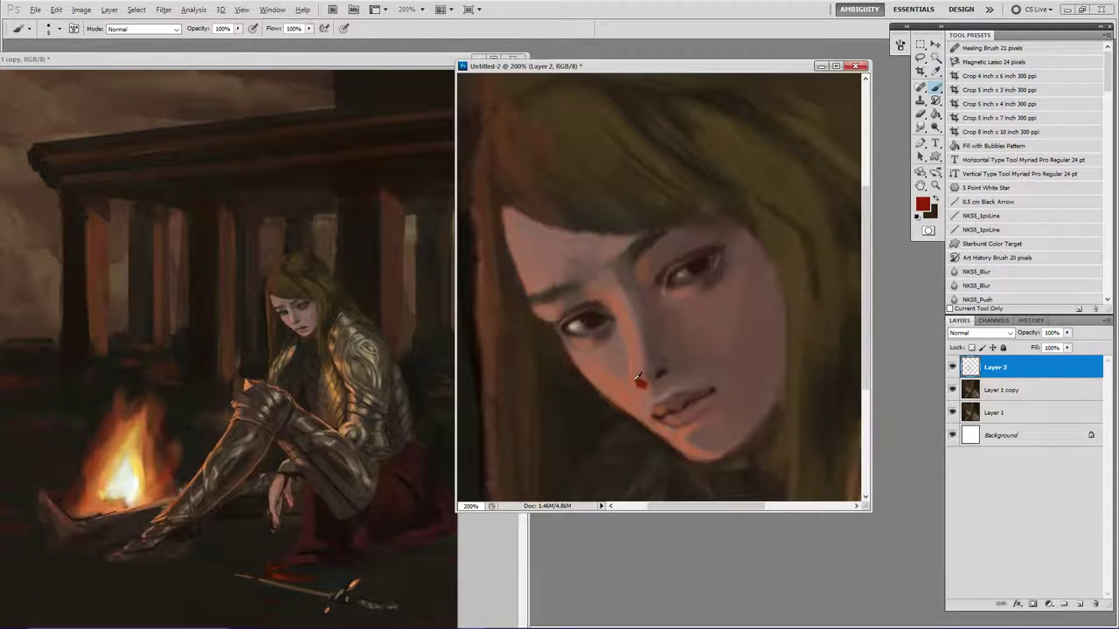
pyautogui.keyDown('alt'); pyautogui.click(638, 381); pyautogui.keyUp('alt')
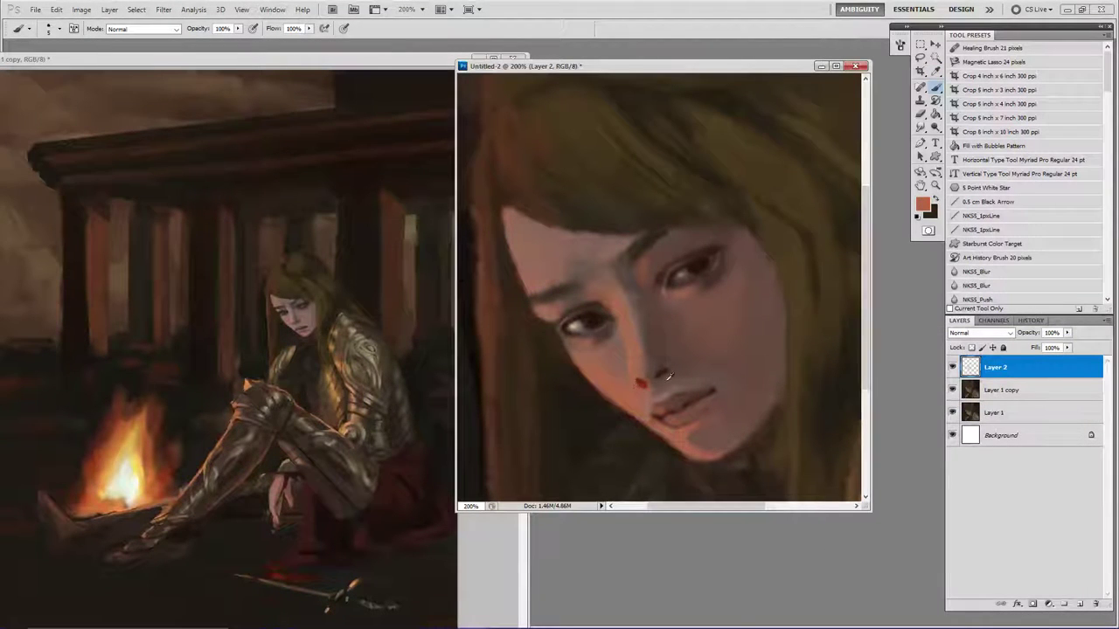
pyautogui.keyDown('alt'); pyautogui.click(651, 388); pyautogui.keyUp('alt')
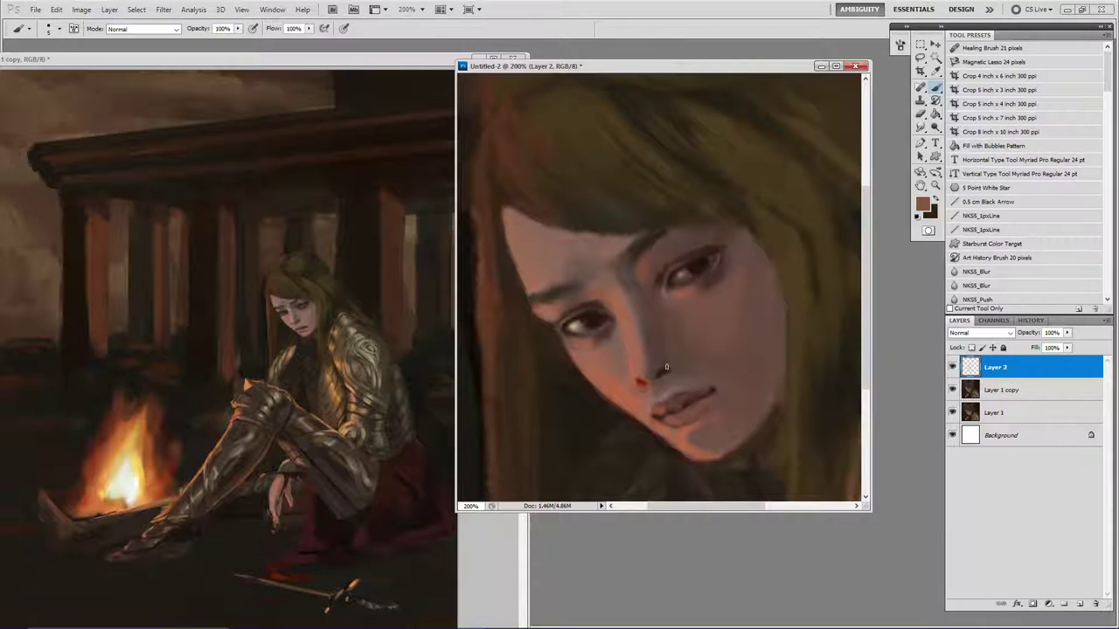
# Mix a near-black reddish brown, #210b05, from the shaded nostril's tone and deepen that nostril.
pyautogui.keyDown('alt'); pyautogui.click(663, 374); pyautogui.keyUp('alt')
pyautogui.click(922, 203)
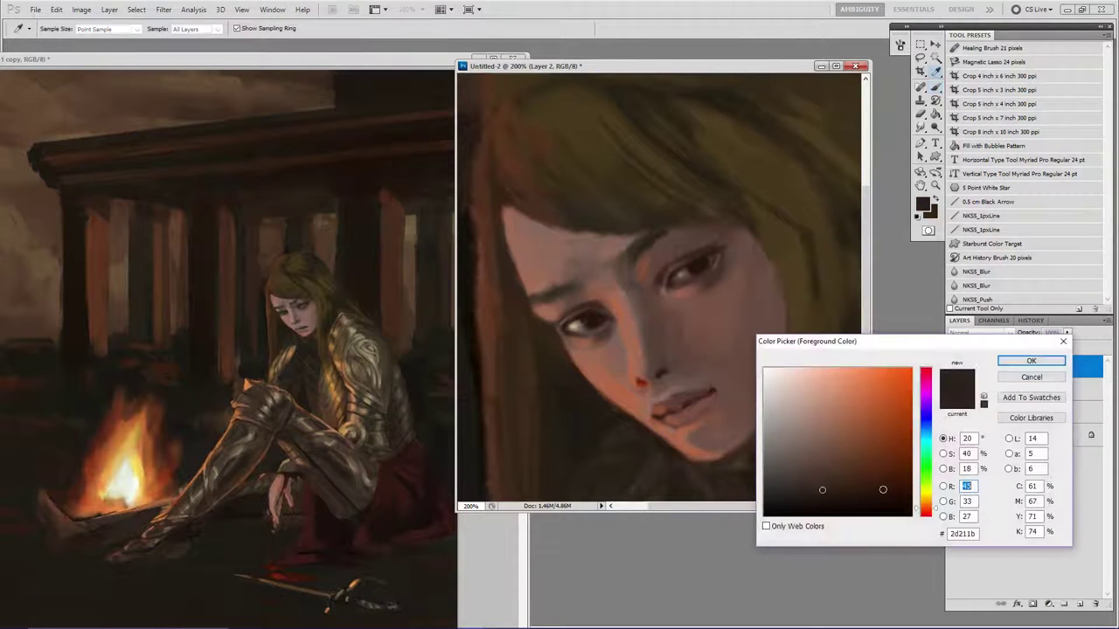
pyautogui.click(888, 498)
pyautogui.click(936, 511)
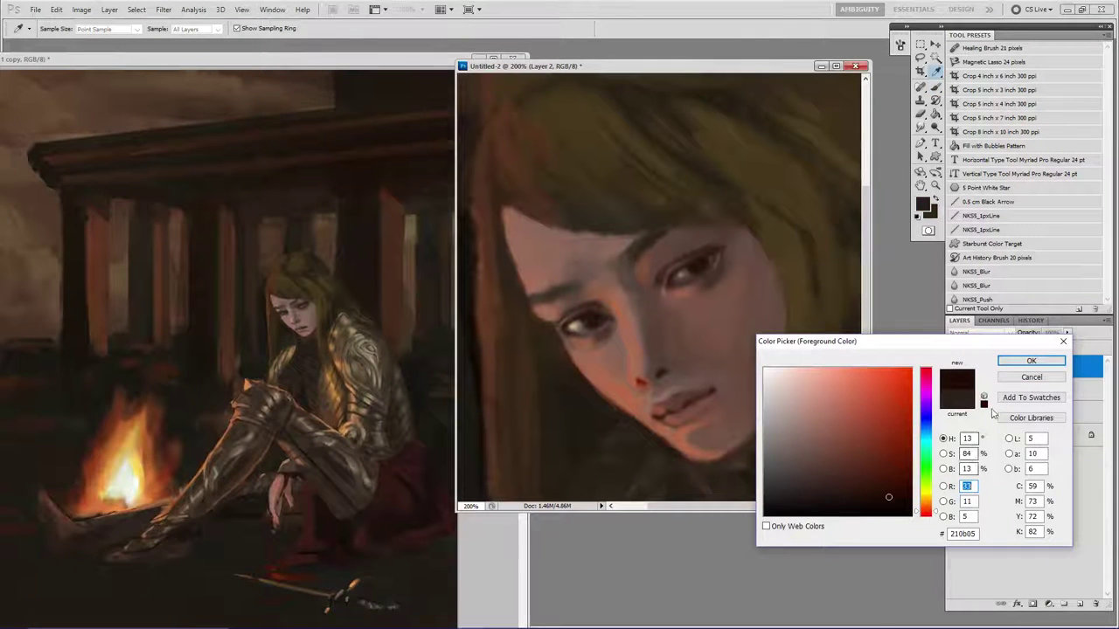
pyautogui.click(1030, 362)
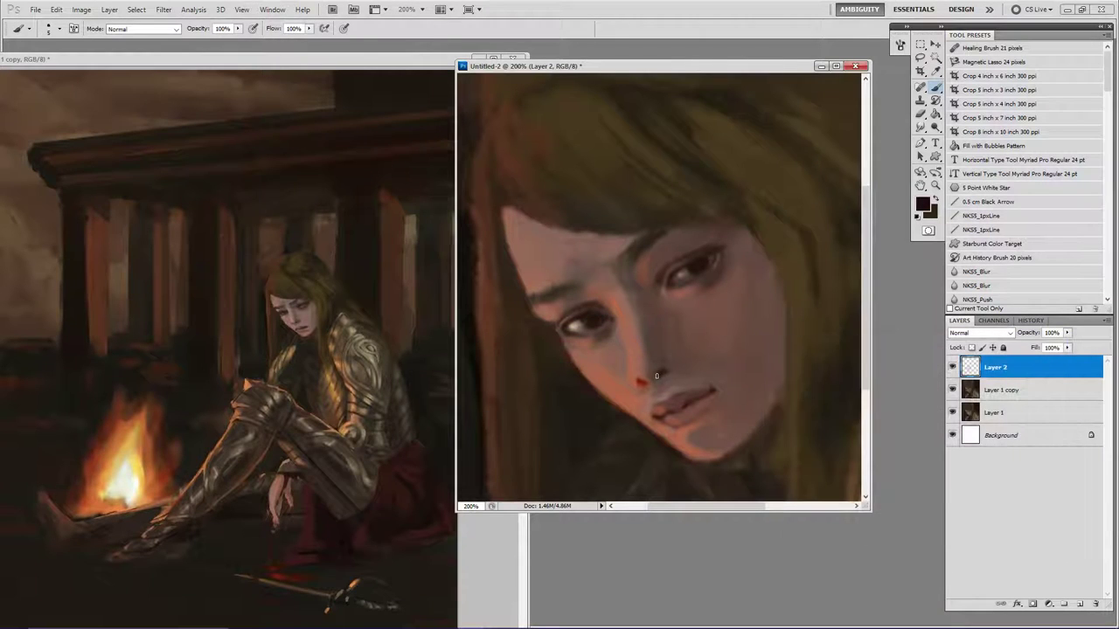
# Mix a dark red, #611805, to warm the nostril accents.
pyautogui.click(922, 206)
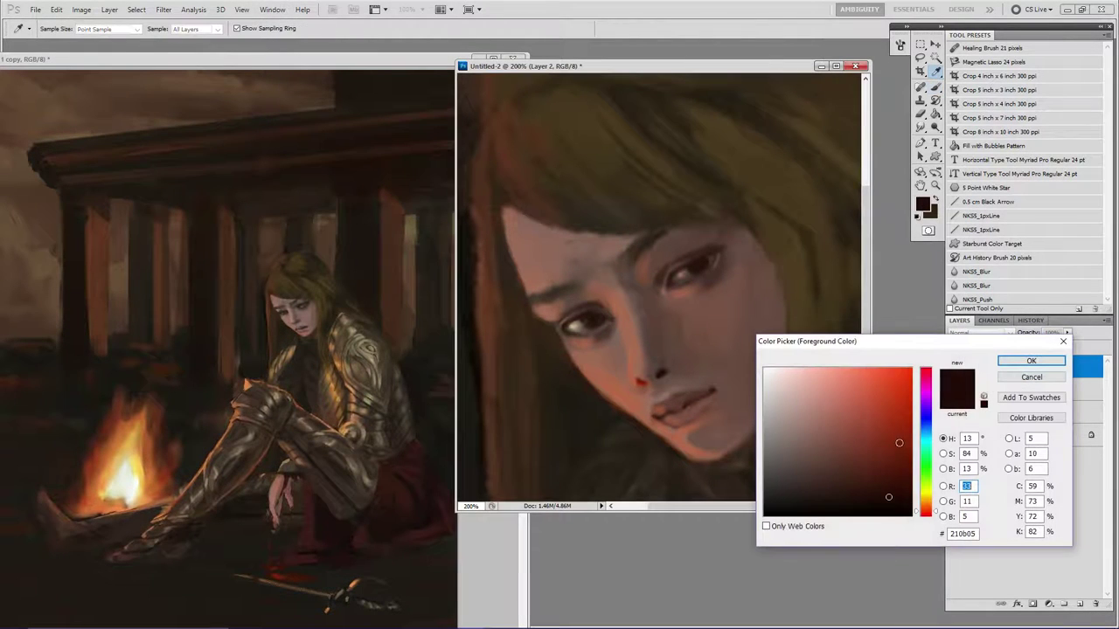
pyautogui.click(904, 461)
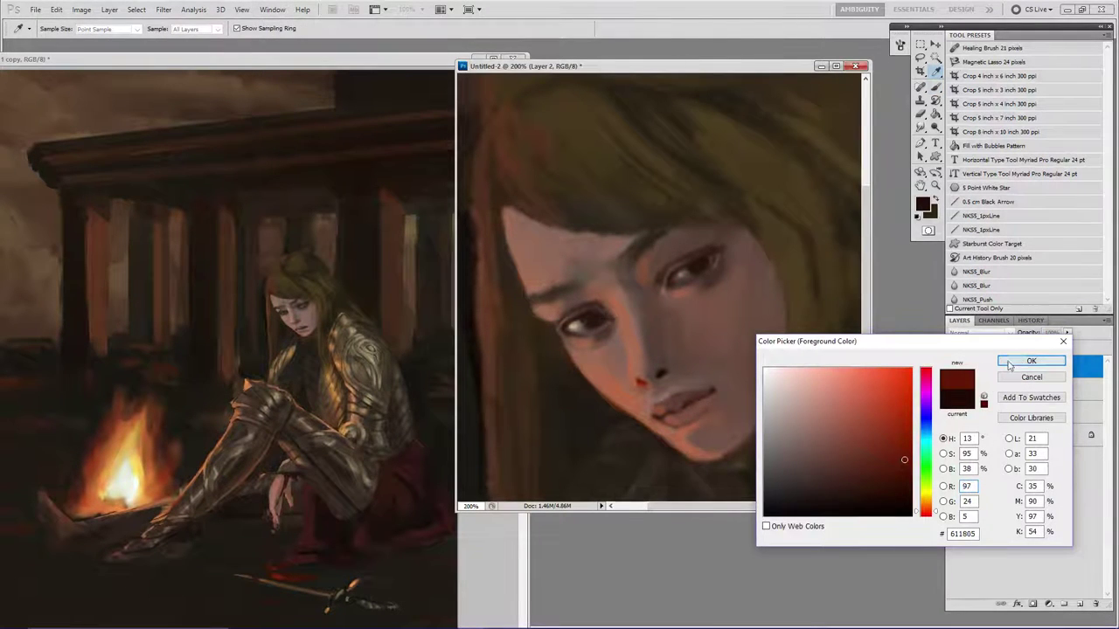
pyautogui.click(1014, 363)
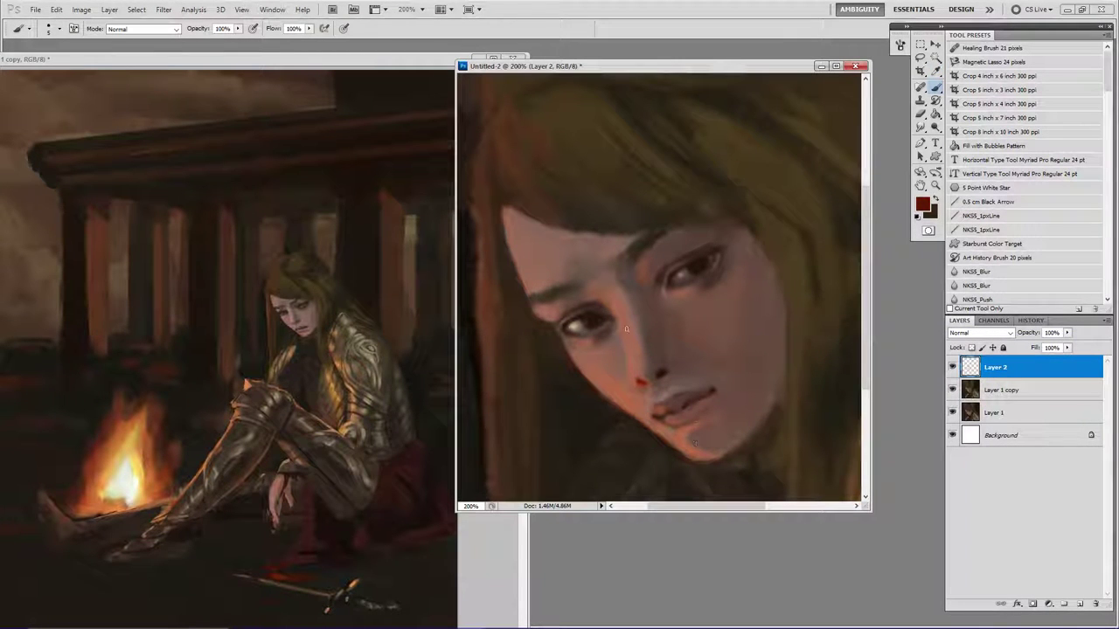
# Paint a sampled shadow brown above the nostril and along the ridge of the nose with a slightly larger brush.
pyautogui.keyDown('alt'); pyautogui.click(654, 369); pyautogui.keyUp('alt')
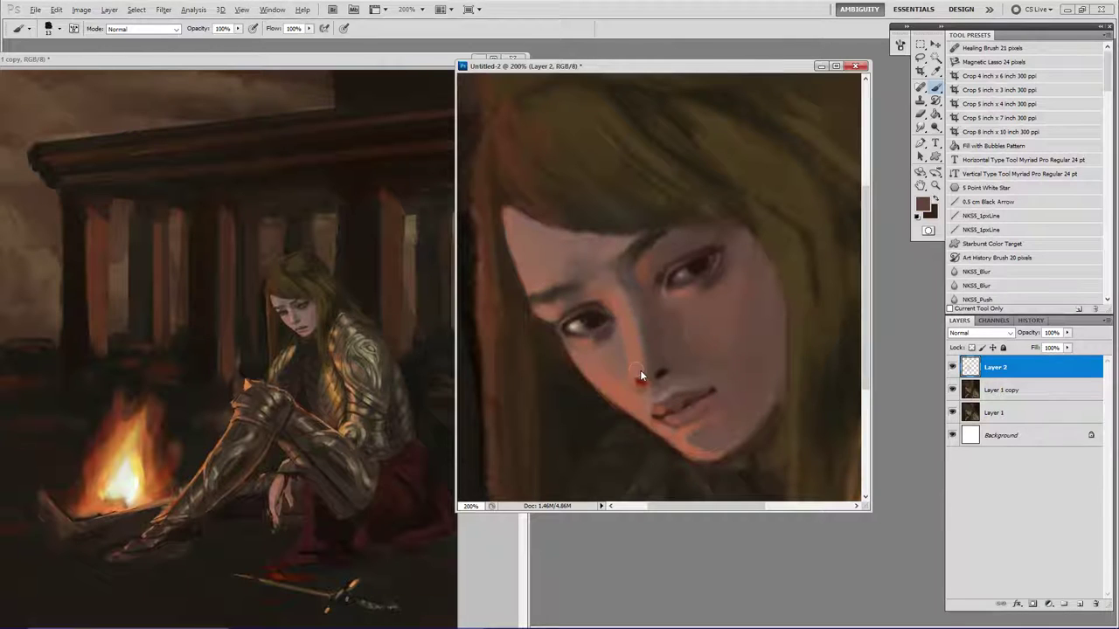
pyautogui.moveTo(646, 361); pyautogui.dragTo(645, 376)
pyautogui.moveTo(627, 307); pyautogui.dragTo(644, 343)
# Mix a more saturated orange from the sampled nose tone and paint firelight down the nose from bridge to nostril.
pyautogui.keyDown('alt'); pyautogui.click(655, 320); pyautogui.keyUp('alt')
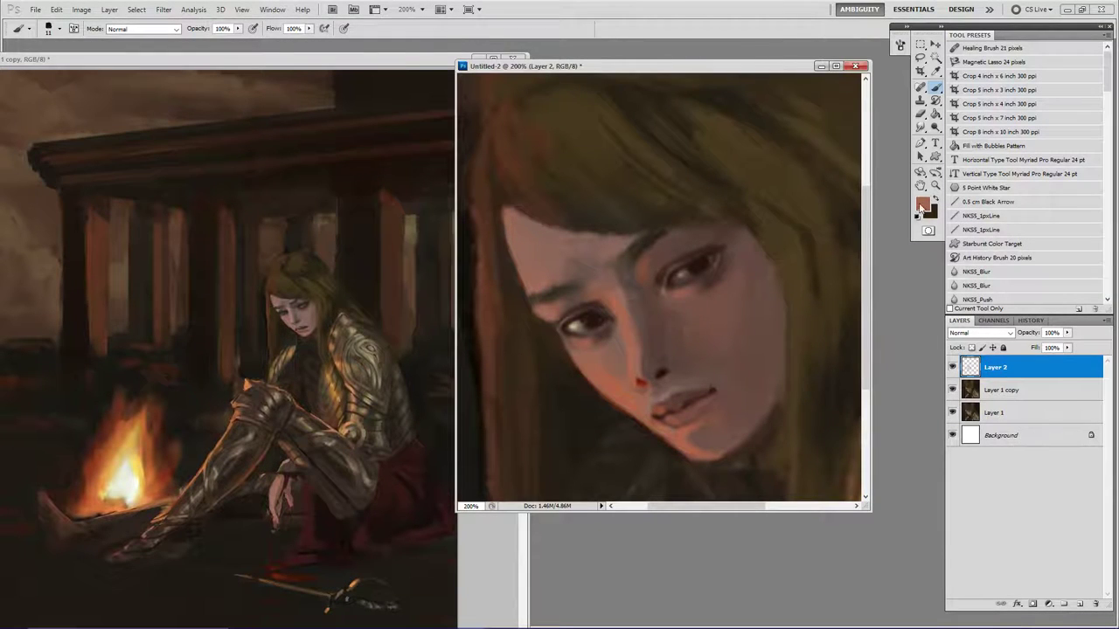
pyautogui.click(923, 203)
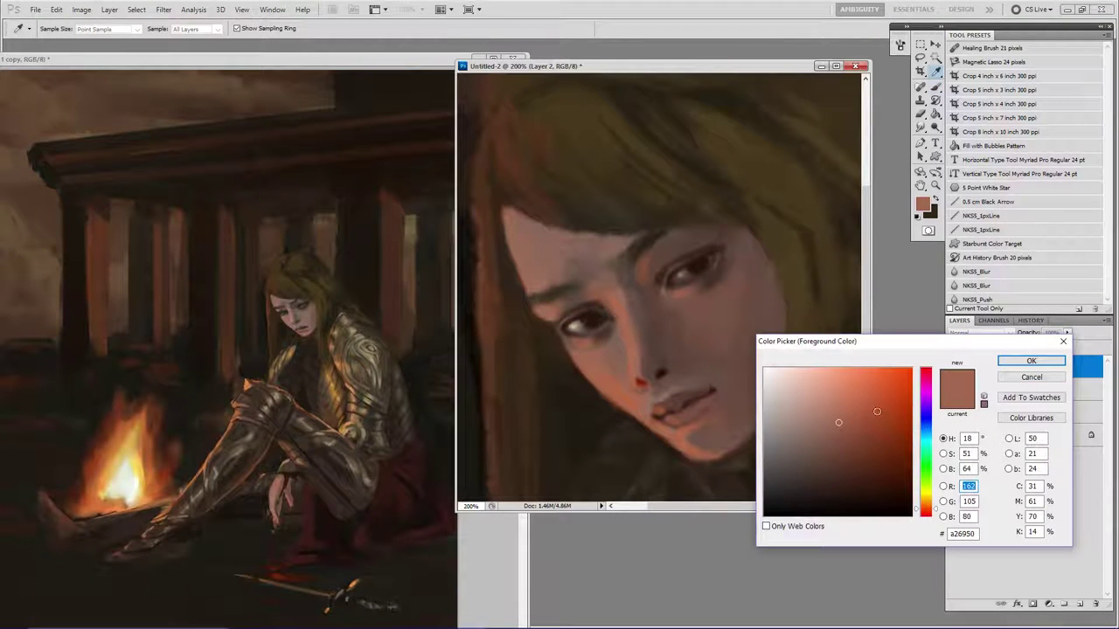
pyautogui.click(877, 411)
pyautogui.click(1032, 361)
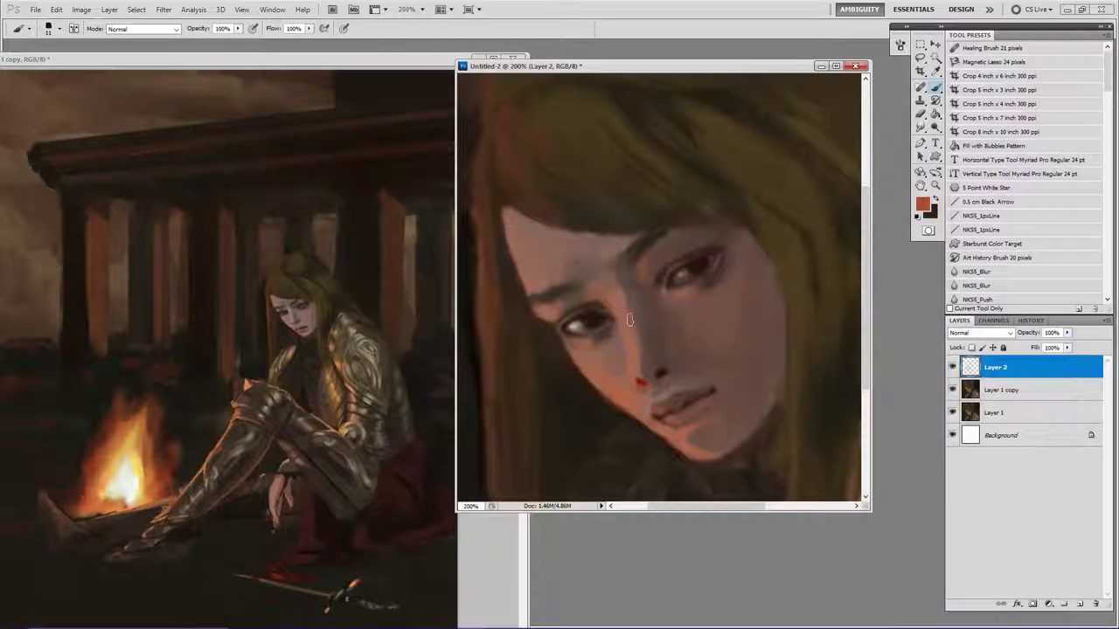
pyautogui.moveTo(626, 303); pyautogui.dragTo(649, 381)
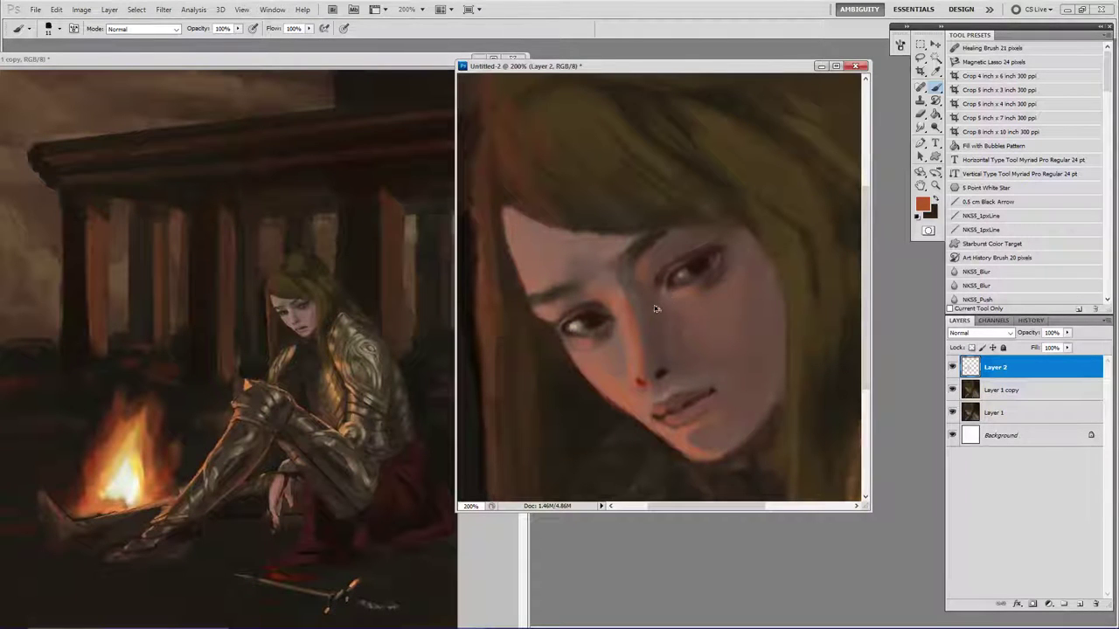
# Sample the nose's shadow tone and mix a warmer, lighter brown, #82503d, for the transition near the nostril.
pyautogui.keyDown('alt'); pyautogui.click(647, 348); pyautogui.keyUp('alt')
pyautogui.click(922, 204)
pyautogui.click(841, 442)
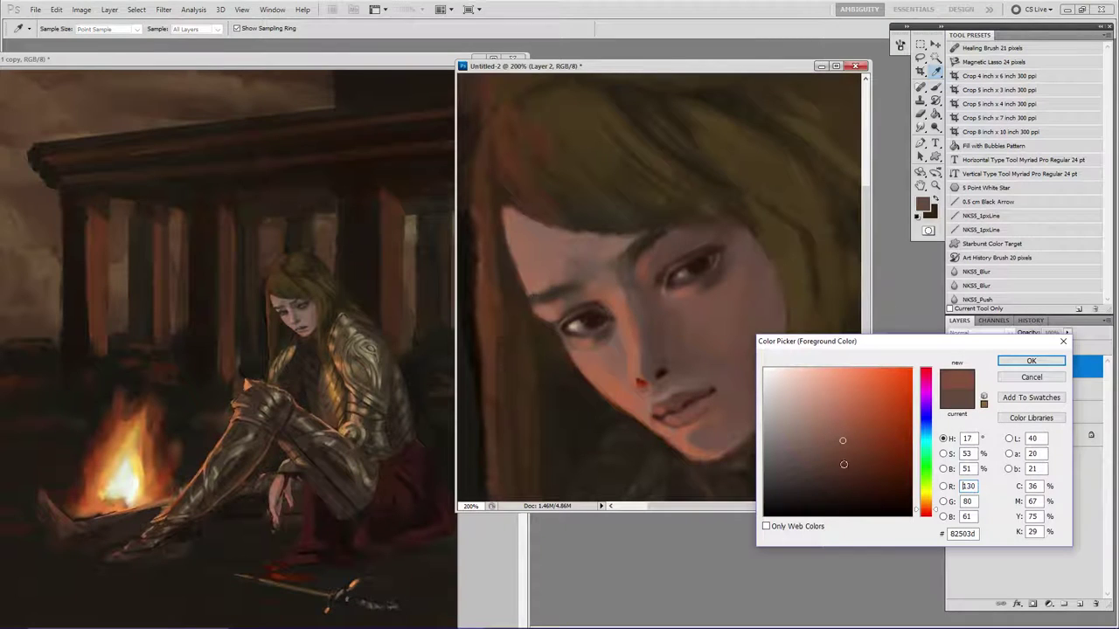
pyautogui.click(1012, 363)
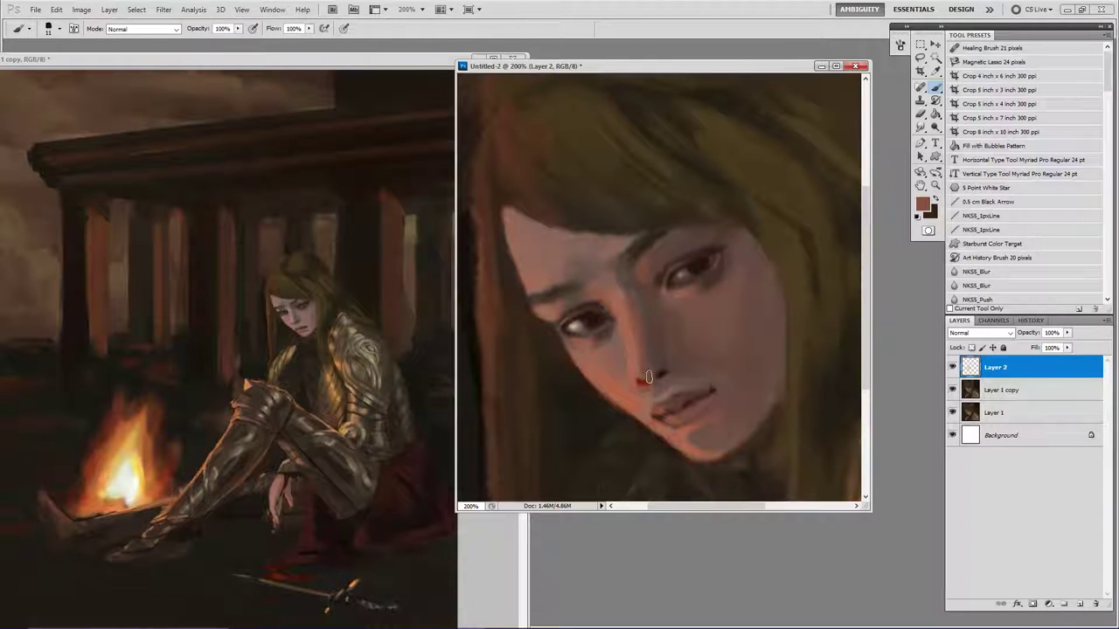
# Sample brown and orange skin tones around the nose and soften the transition from its side down to the red nostril.
pyautogui.keyDown('alt'); pyautogui.click(653, 360); pyautogui.keyUp('alt')
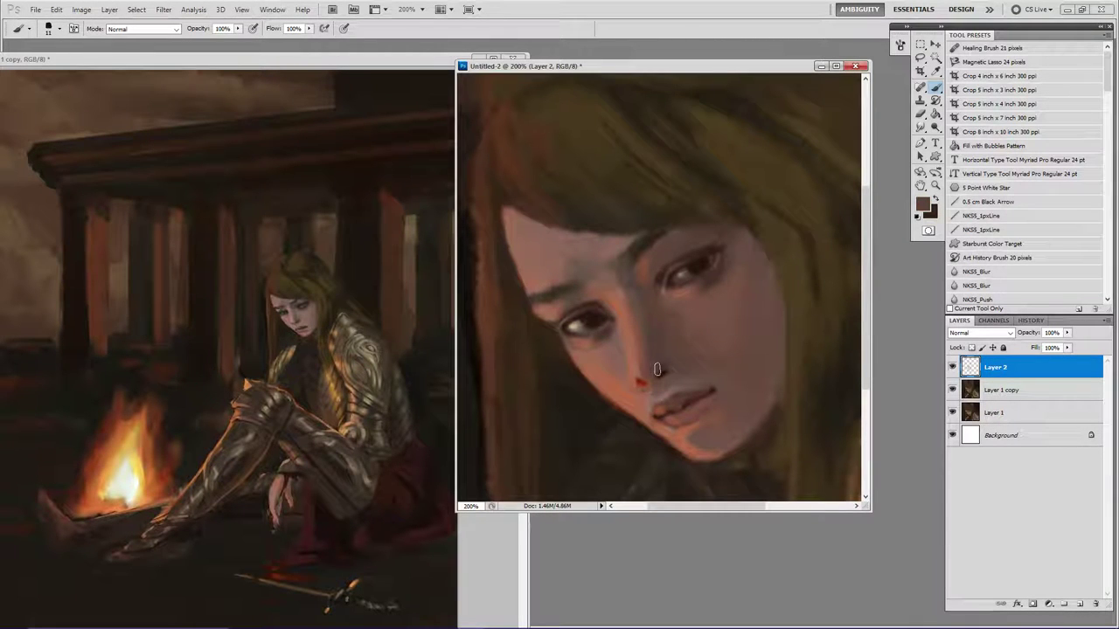
pyautogui.keyDown('alt'); pyautogui.click(648, 346); pyautogui.keyUp('alt')
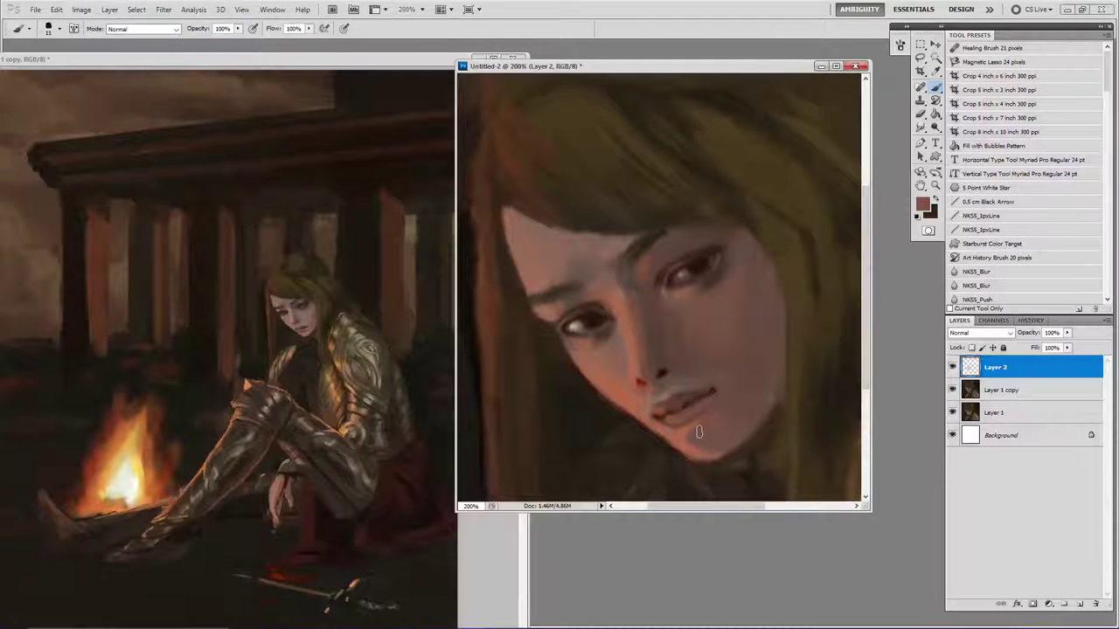
pyautogui.keyDown('alt'); pyautogui.click(640, 375); pyautogui.keyUp('alt')
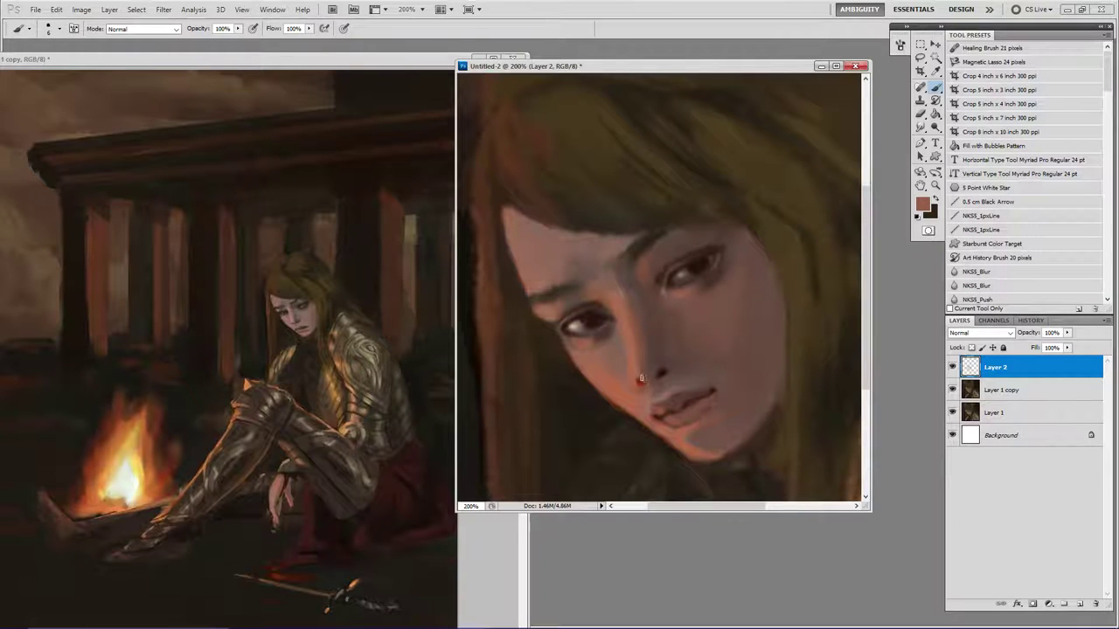
pyautogui.keyDown('alt'); pyautogui.click(643, 375); pyautogui.keyUp('alt')
pyautogui.keyDown('alt'); pyautogui.click(633, 381); pyautogui.keyUp('alt')
pyautogui.keyDown('alt'); pyautogui.click(641, 362); pyautogui.keyUp('alt')
pyautogui.keyDown('alt'); pyautogui.click(649, 362); pyautogui.keyUp('alt')
pyautogui.moveTo(647, 350); pyautogui.dragTo(635, 374)
# Sample tones beside and along the nose and blend the firelit edge along its lower ridge.
pyautogui.keyDown('alt'); pyautogui.click(630, 361); pyautogui.keyUp('alt')
pyautogui.keyDown('alt'); pyautogui.click(651, 328); pyautogui.keyUp('alt')
pyautogui.moveTo(642, 335)
pyautogui.mouseDown()
pyautogui.moveTo(640, 368)
pyautogui.moveTo(639, 354)
pyautogui.mouseUp()
pyautogui.keyDown('alt'); pyautogui.click(645, 367); pyautogui.keyUp('alt')
pyautogui.keyDown('alt'); pyautogui.click(647, 319); pyautogui.keyUp('alt')
# Sample tones around both nostrils and repaint the underside of the nose between them with short, warm strokes.
pyautogui.keyDown('alt'); pyautogui.click(660, 376); pyautogui.keyUp('alt')
pyautogui.keyDown('alt'); pyautogui.click(659, 377); pyautogui.keyUp('alt')
pyautogui.keyDown('alt'); pyautogui.click(664, 371); pyautogui.keyUp('alt')
pyautogui.keyDown('alt'); pyautogui.click(636, 376); pyautogui.keyUp('alt')
pyautogui.keyDown('alt'); pyautogui.click(651, 365); pyautogui.keyUp('alt')
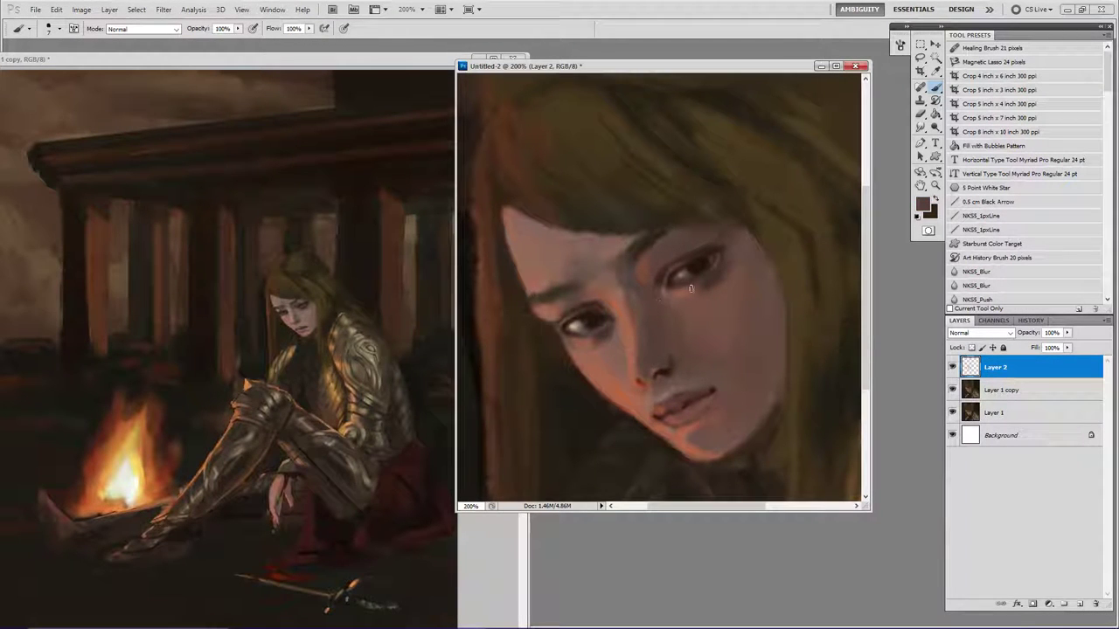
pyautogui.keyDown('alt'); pyautogui.click(644, 377); pyautogui.keyUp('alt')
pyautogui.moveTo(638, 375); pyautogui.dragTo(646, 381)
pyautogui.moveTo(644, 374); pyautogui.dragTo(662, 371)
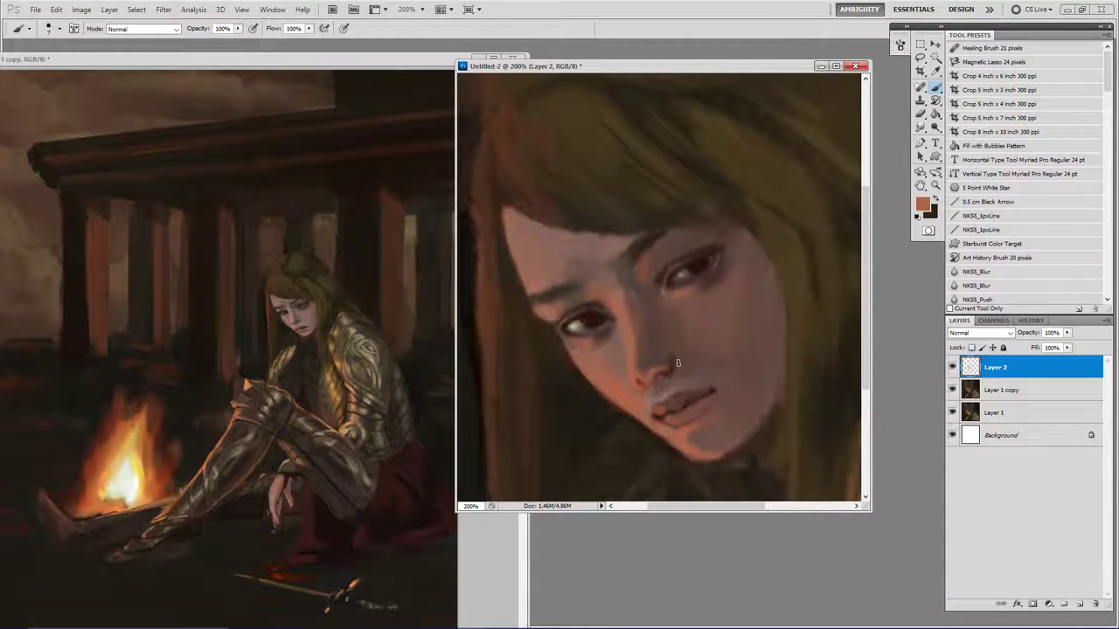
# Blend the shadow-side nostril and its wing into the cheek with sampled neighbouring tones.
pyautogui.keyDown('alt'); pyautogui.click(669, 372); pyautogui.keyUp('alt')
pyautogui.keyDown('alt'); pyautogui.click(669, 371); pyautogui.keyUp('alt')
pyautogui.moveTo(657, 378); pyautogui.dragTo(659, 375)
pyautogui.keyDown('alt'); pyautogui.click(667, 367); pyautogui.keyUp('alt')
pyautogui.keyDown('alt'); pyautogui.click(666, 360); pyautogui.keyUp('alt')
pyautogui.moveTo(661, 370); pyautogui.dragTo(671, 364)
# Mirror the canvas horizontally and outline the lower nose and nostrils with a freehand Lasso selection.
pyautogui.hotkey('ctrl', 'shift', 'h')
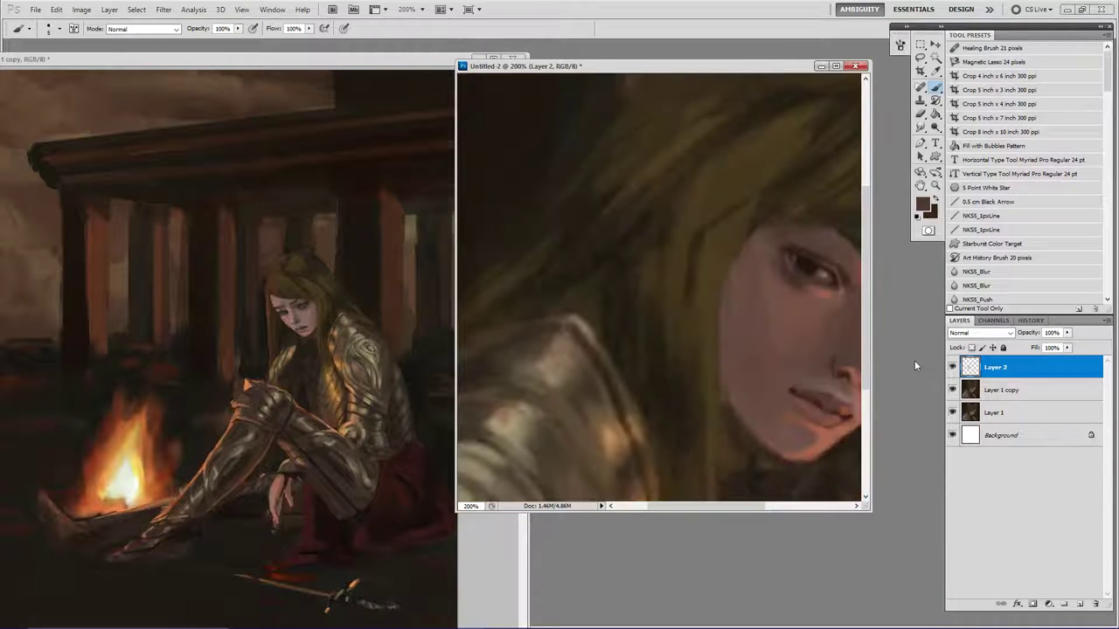
pyautogui.moveTo(779, 306); pyautogui.dragTo(646, 313)
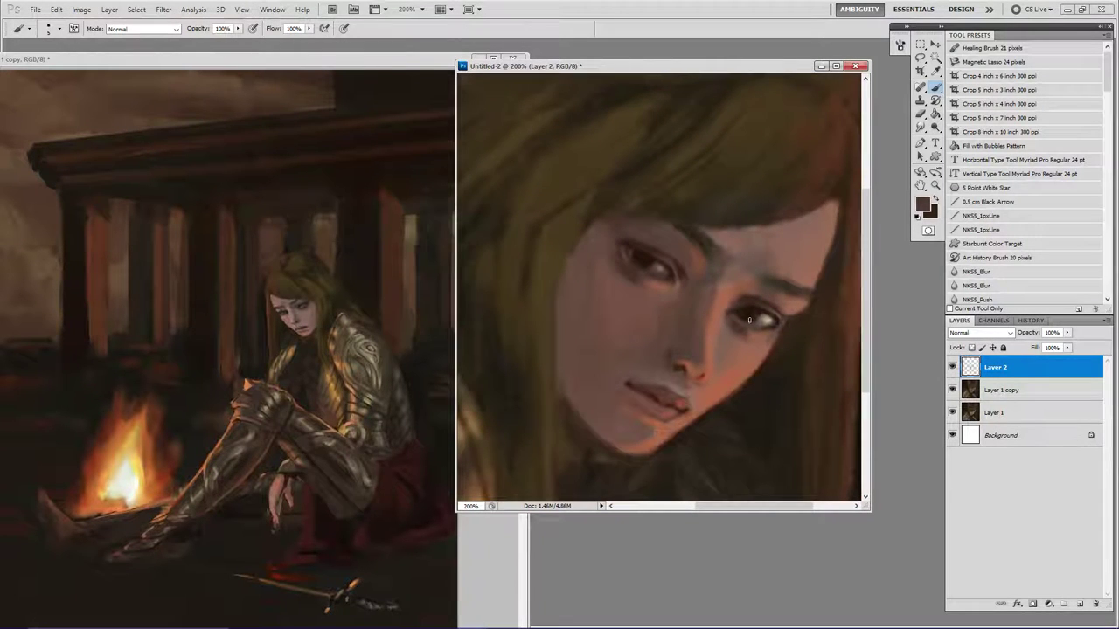
pyautogui.press('l')
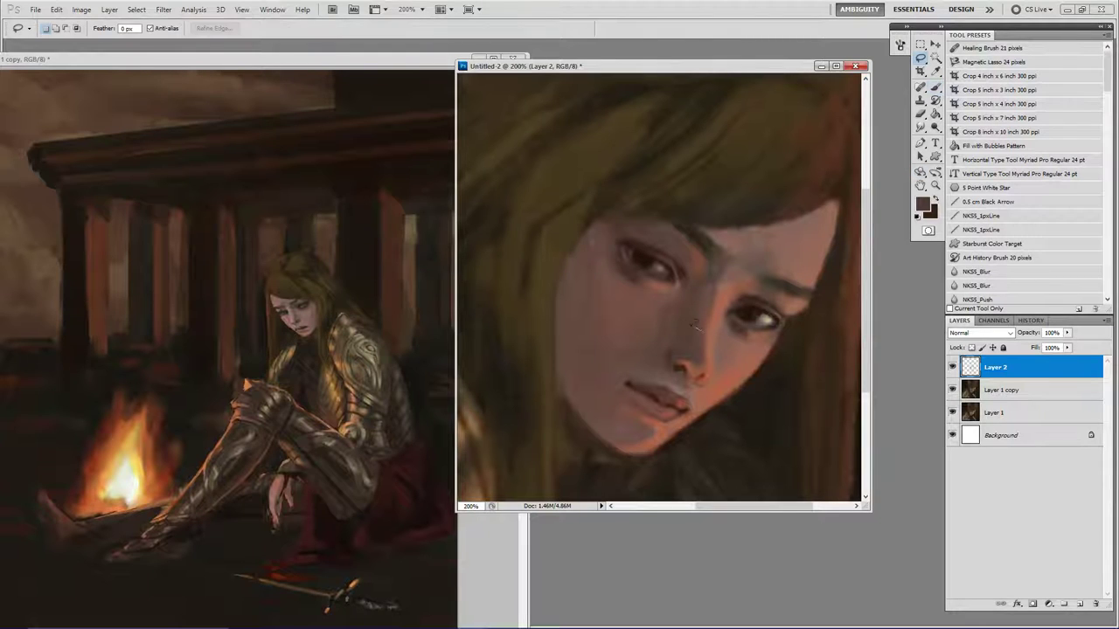
pyautogui.moveTo(694, 326)
pyautogui.mouseDown()
pyautogui.moveTo(659, 346)
pyautogui.moveTo(664, 375)
pyautogui.moveTo(712, 380)
pyautogui.mouseUp()
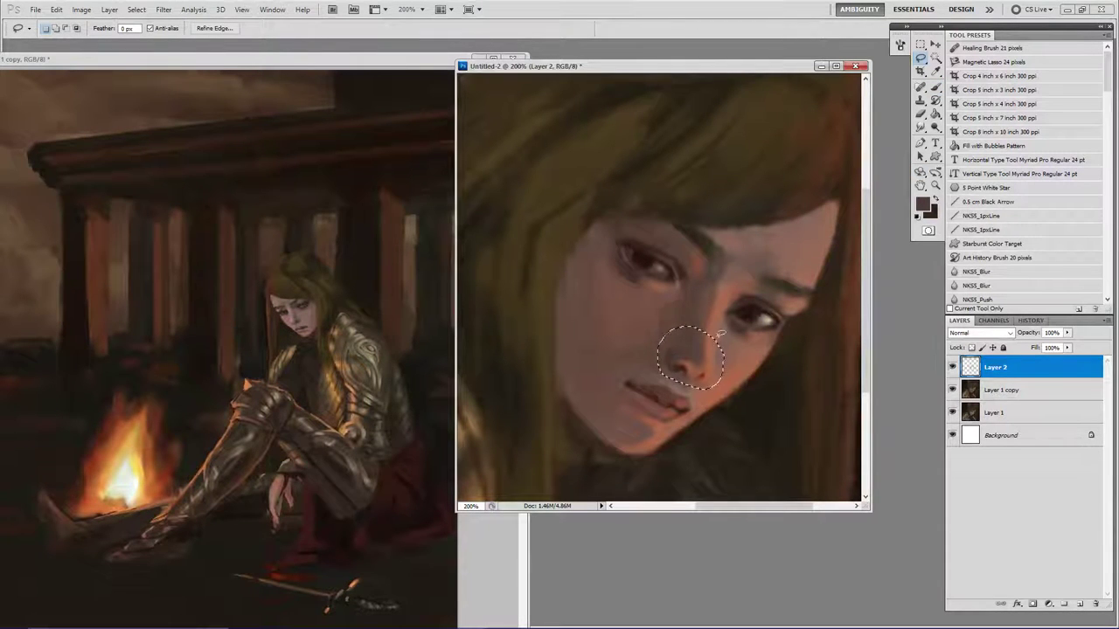
# Compare the mirrored face with and without the paint on Layer 2.
pyautogui.click(952, 368)
pyautogui.click(952, 367)
pyautogui.click(952, 368)
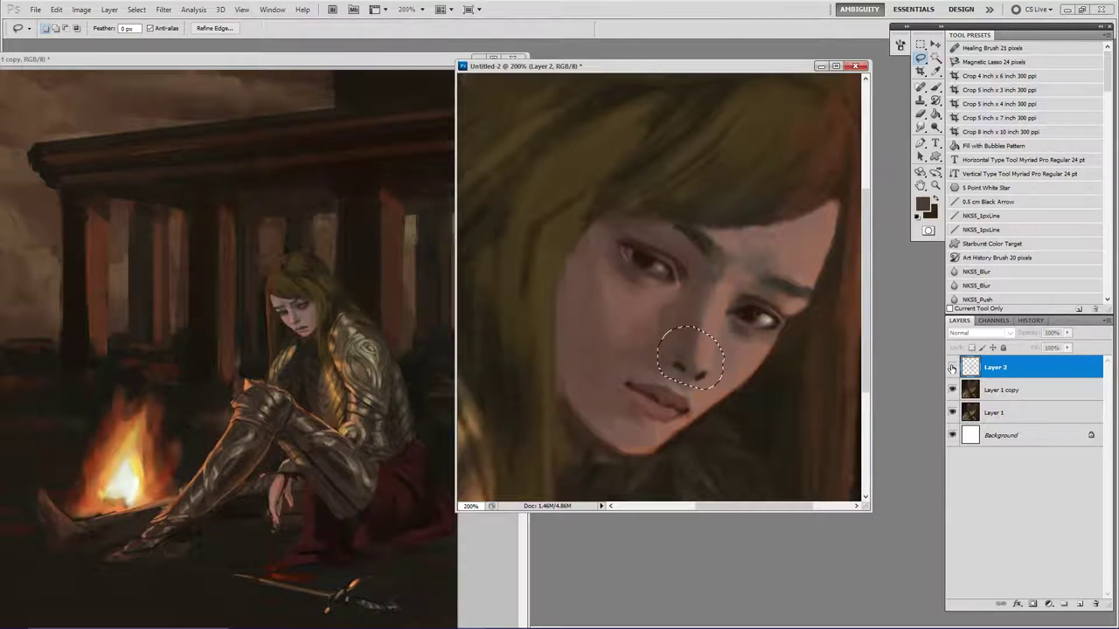
pyautogui.click(952, 367)
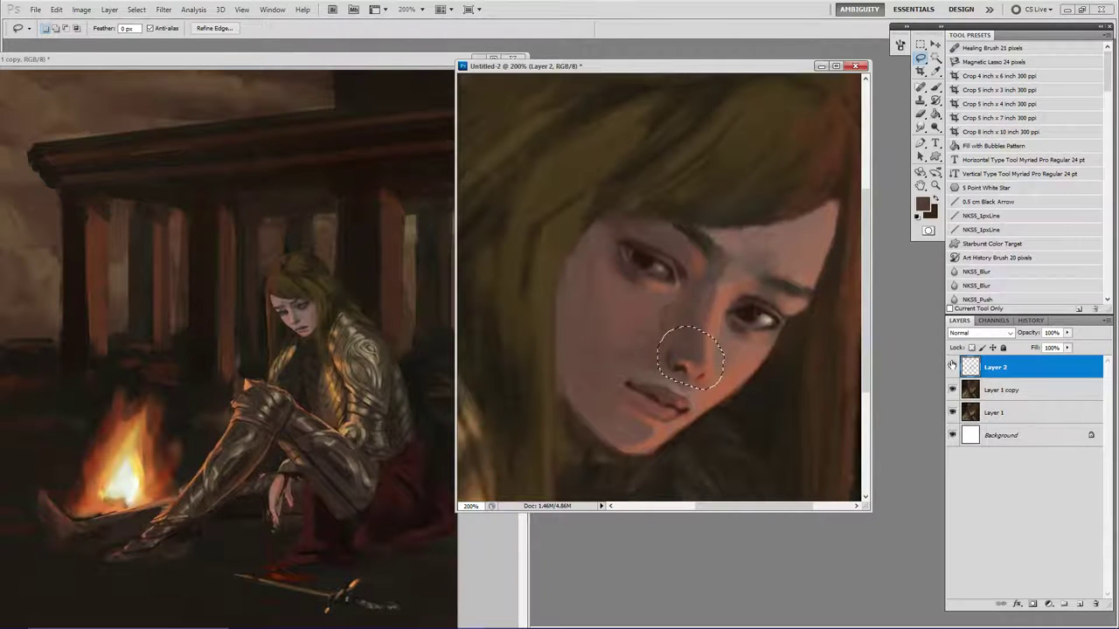
# Merge Layer 2 into Layer 1 copy, then copy the selected nose to a new layer, shift it slightly and rotate it about 5°.
pyautogui.hotkey('ctrl', 'e')
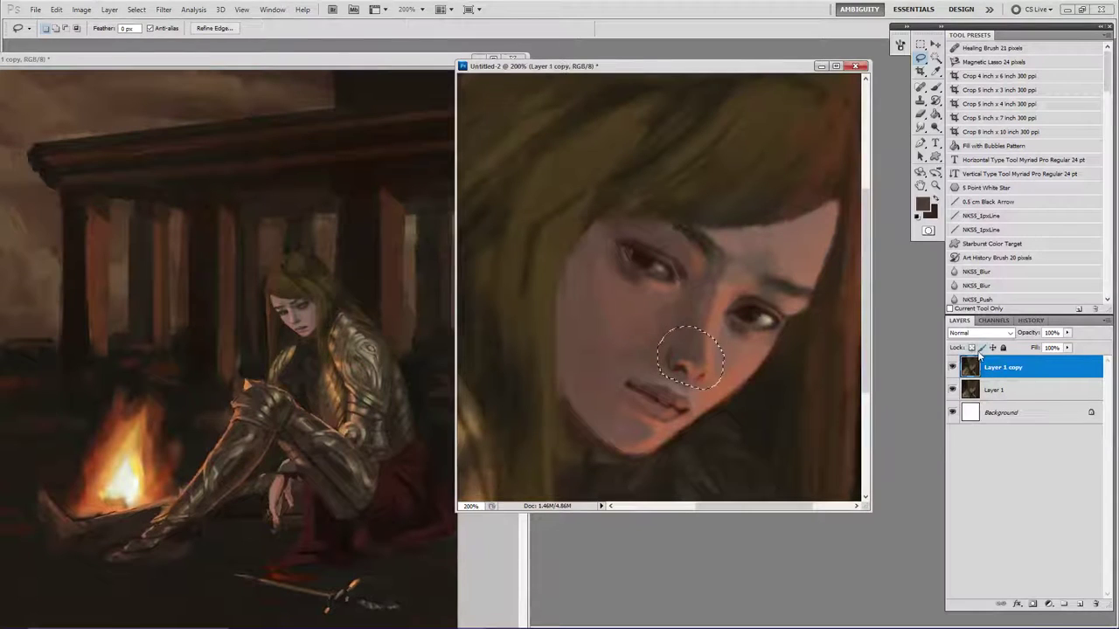
pyautogui.hotkey('ctrl', 'j')
pyautogui.hotkey('ctrl', 't')
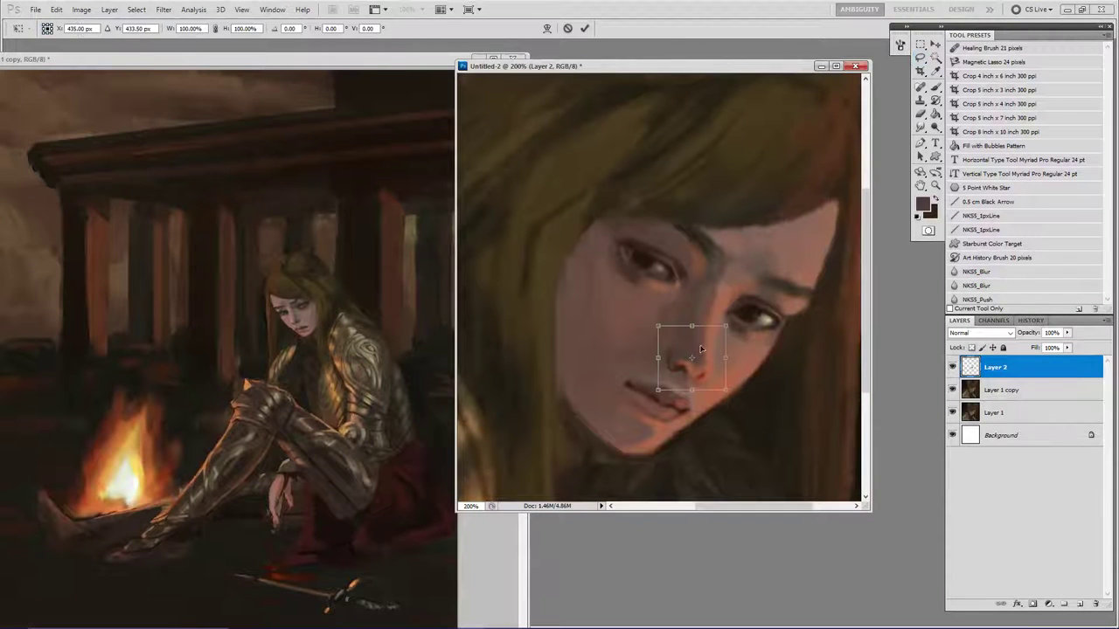
pyautogui.moveTo(692, 357); pyautogui.dragTo(699, 361)
pyautogui.moveTo(763, 374); pyautogui.dragTo(762, 380)
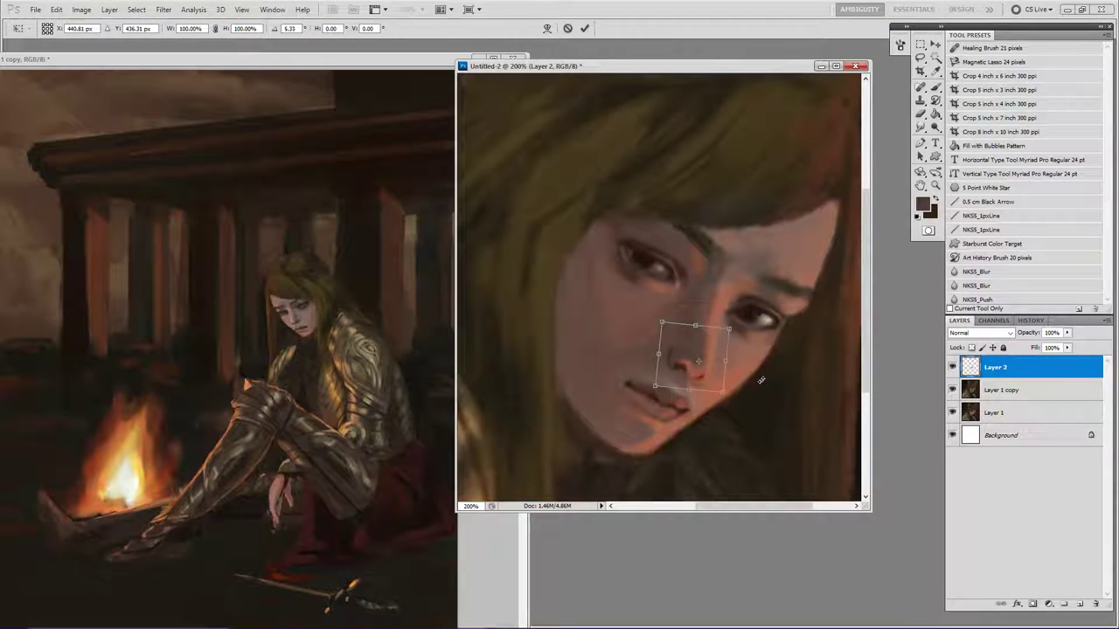
pyautogui.press('Return')
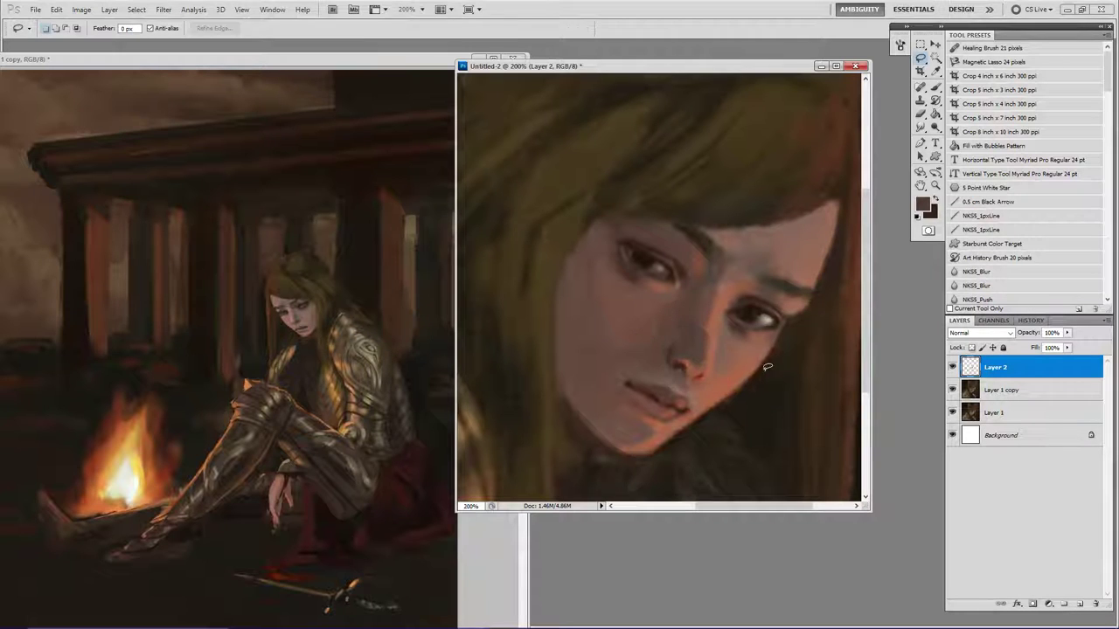
# Erase the visible edge of the transformed nose patch and mirror the canvas back to its original orientation.
pyautogui.press('b')
pyautogui.click(689, 321)
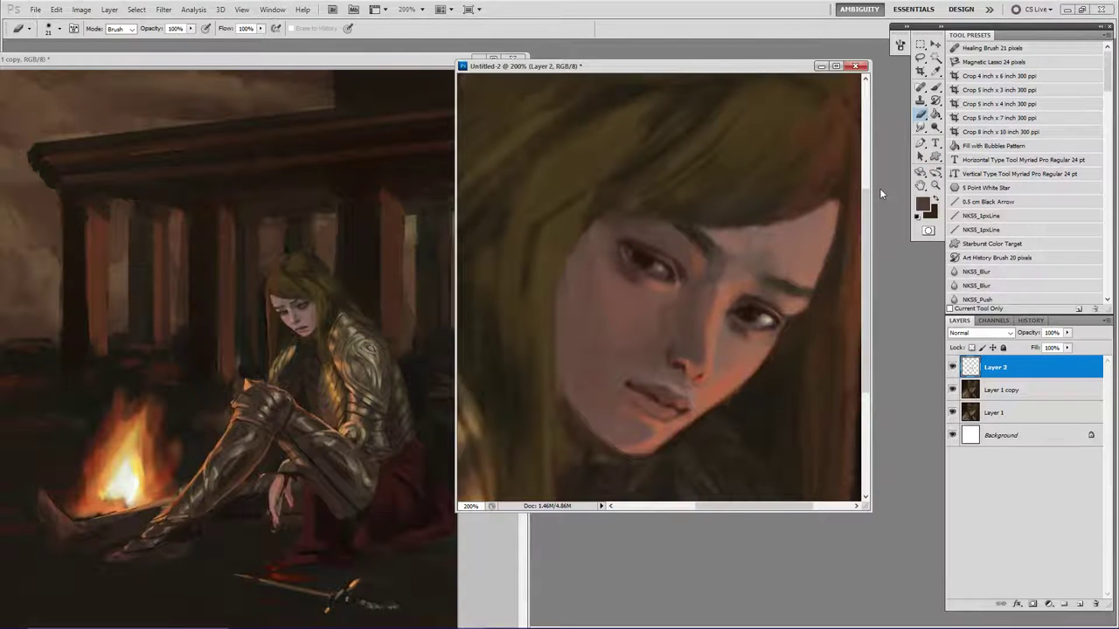
pyautogui.hotkey('ctrl', 'shift', 'h')
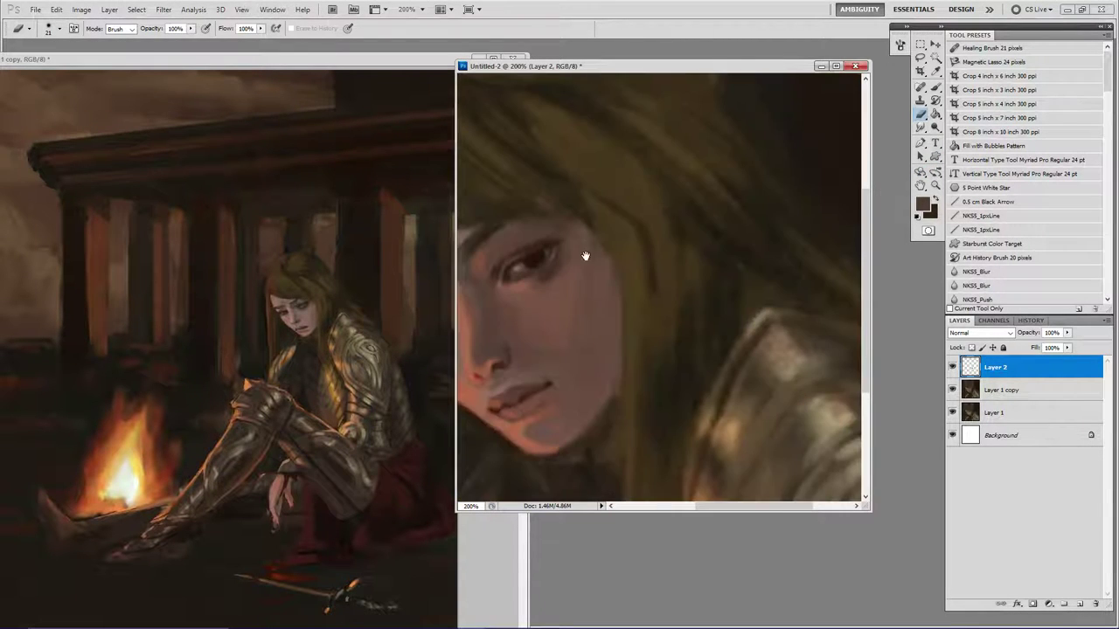
pyautogui.moveTo(586, 257)
pyautogui.mouseDown()
pyautogui.moveTo(772, 290)
pyautogui.moveTo(776, 280)
pyautogui.mouseUp()
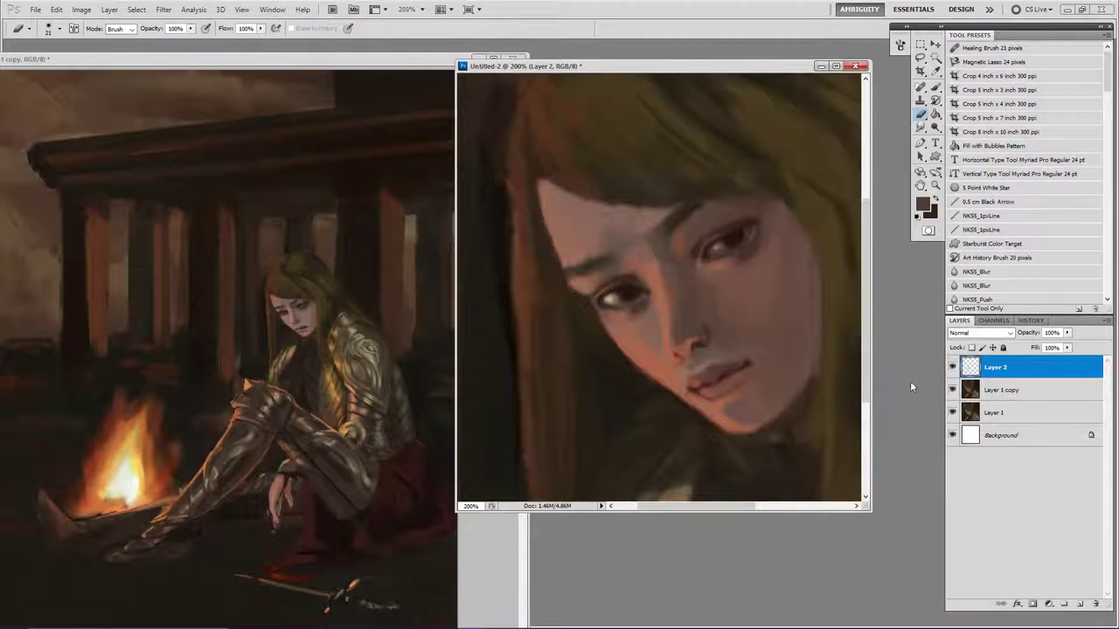
# With Layer 2 and Layer 1 copy temporarily hidden, trace the original nose contour in dark brown on a new layer.
pyautogui.click(952, 390)
pyautogui.click(952, 368)
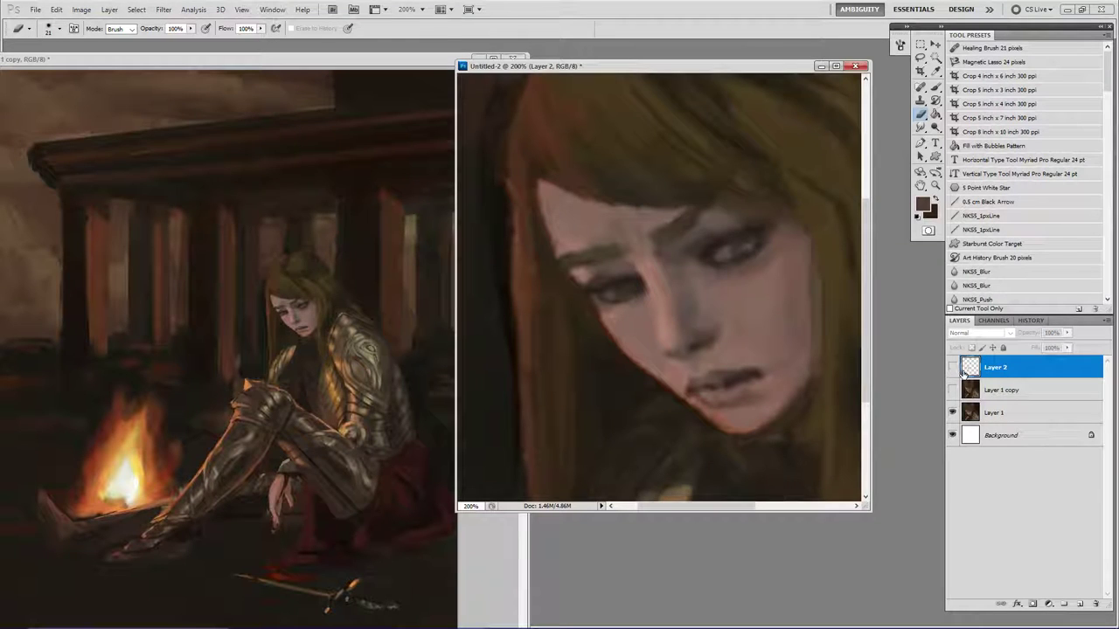
pyautogui.click(1081, 603)
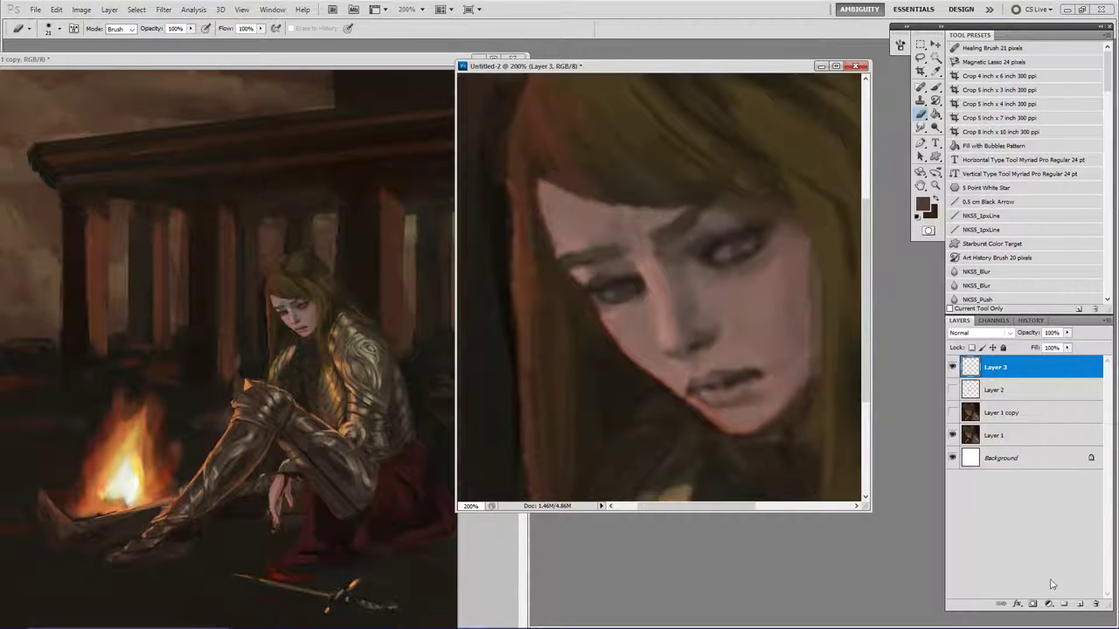
pyautogui.keyDown('alt'); pyautogui.click(651, 257); pyautogui.keyUp('alt')
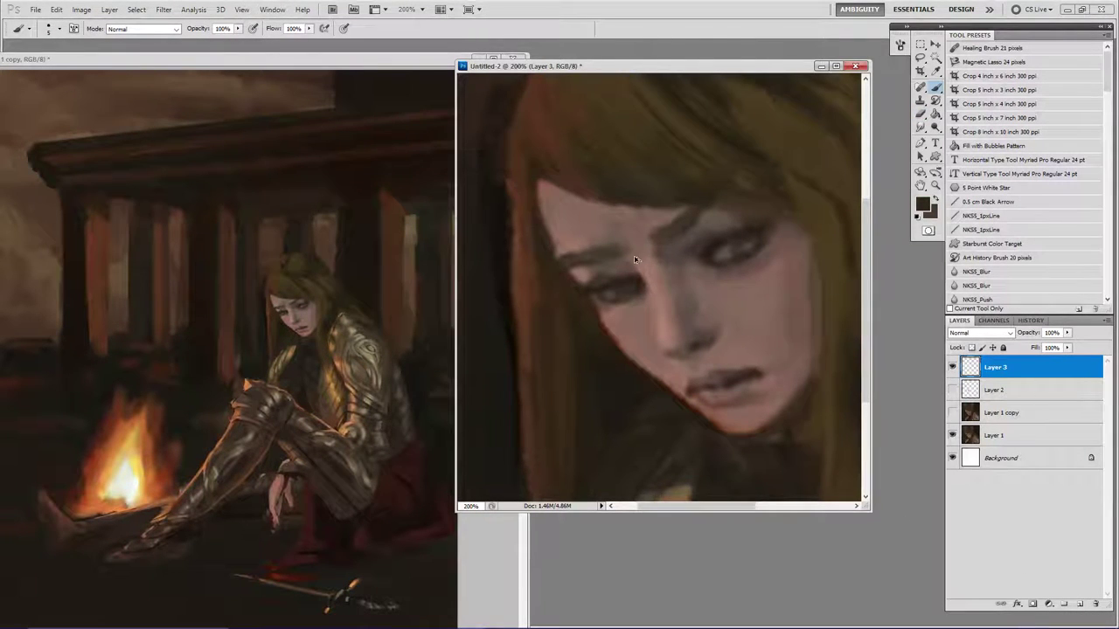
pyautogui.moveTo(643, 274)
pyautogui.mouseDown()
pyautogui.moveTo(661, 343)
pyautogui.moveTo(678, 351)
pyautogui.mouseUp()
pyautogui.click(952, 413)
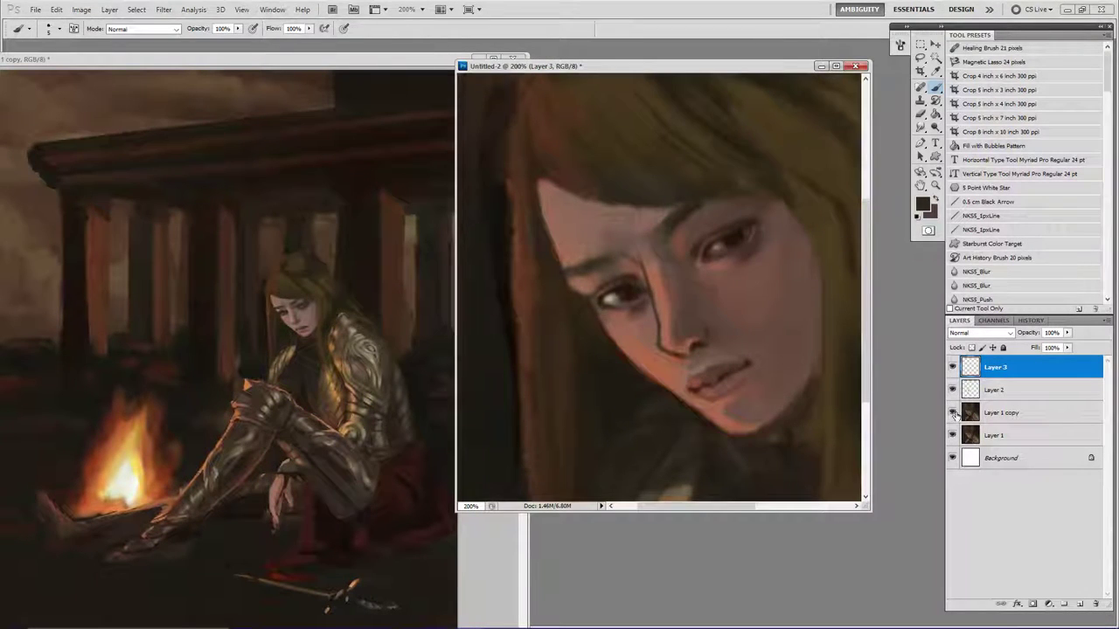
# Compare the face with and without the nose patch on Layer 2, then remove that layer.
pyautogui.click(952, 390)
pyautogui.click(952, 390)
pyautogui.click(971, 393)
pyautogui.moveTo(976, 406); pyautogui.dragTo(1095, 605)
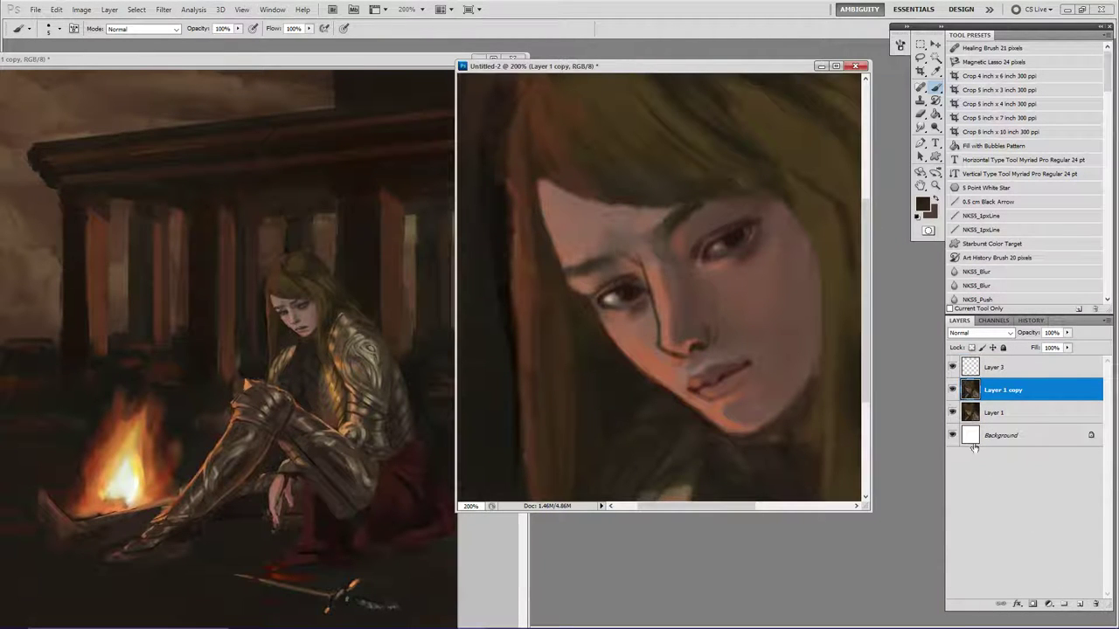
# On Layer 1 copy, repaint the nose tip and underside to fit the traced contour, using sampled brown and orange tones.
pyautogui.keyDown('alt'); pyautogui.click(683, 329); pyautogui.keyUp('alt')
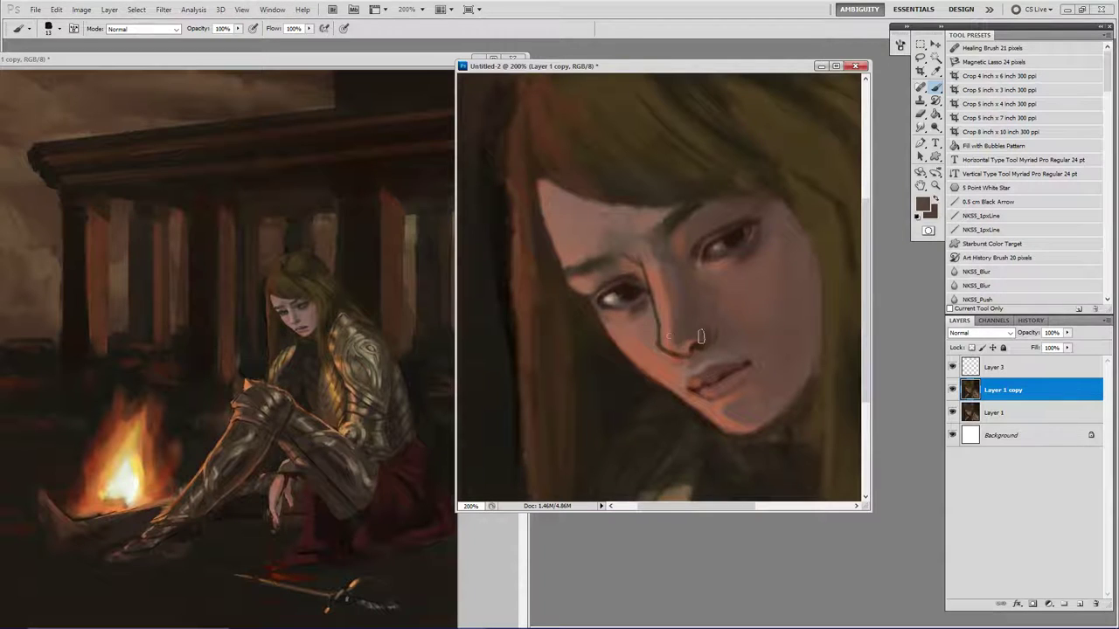
pyautogui.moveTo(673, 349)
pyautogui.mouseDown()
pyautogui.moveTo(662, 345)
pyautogui.moveTo(671, 339)
pyautogui.mouseUp()
pyautogui.keyDown('alt'); pyautogui.click(669, 335); pyautogui.keyUp('alt')
pyautogui.moveTo(666, 342); pyautogui.dragTo(685, 350)
pyautogui.press('[')
pyautogui.moveTo(682, 350); pyautogui.dragTo(698, 340)
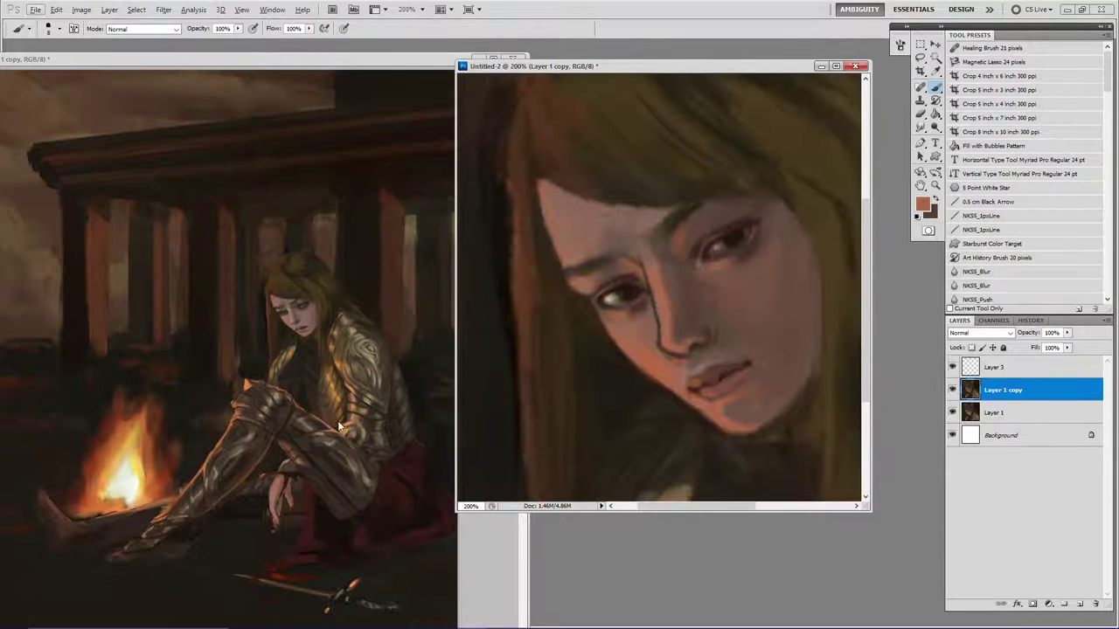
# Extend the sampled bridge shadow along the nose ridge up to the traced contour with a larger brush.
pyautogui.keyDown('alt'); pyautogui.click(683, 306); pyautogui.keyUp('alt')
pyautogui.press(']')
pyautogui.moveTo(647, 264); pyautogui.dragTo(667, 325)
pyautogui.keyDown('alt'); pyautogui.click(686, 295); pyautogui.keyUp('alt')
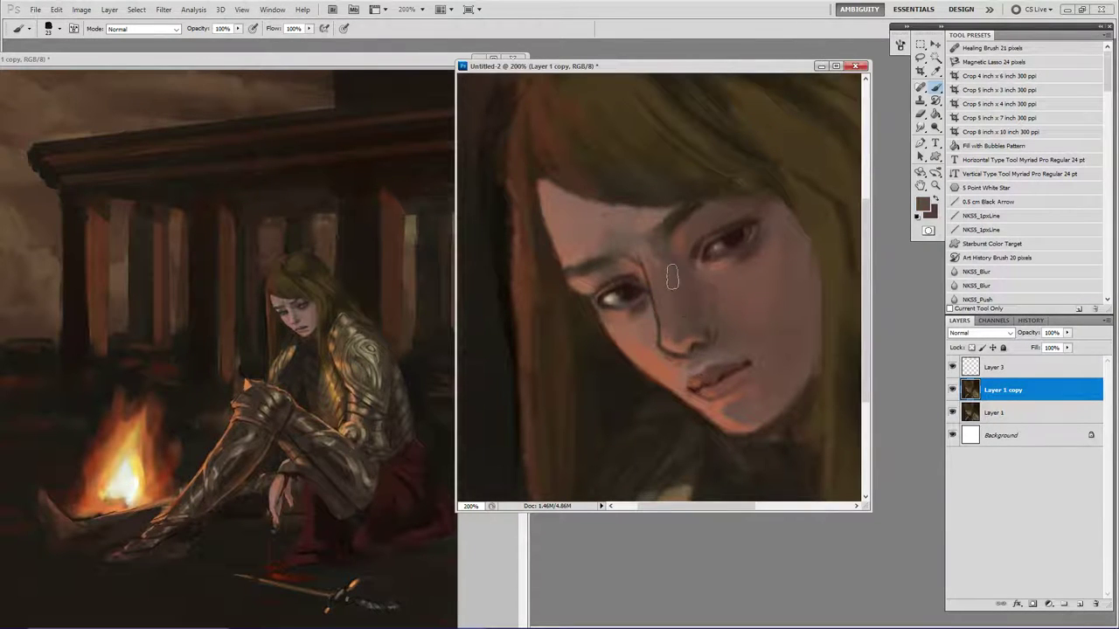
pyautogui.moveTo(671, 318); pyautogui.dragTo(668, 330)
# Sample tones around the nose tip and blend the tip into its underside along the contour.
pyautogui.press(',')
pyautogui.keyDown('alt'); pyautogui.click(667, 339); pyautogui.keyUp('alt')
pyautogui.moveTo(682, 340); pyautogui.dragTo(673, 355)
pyautogui.keyDown('alt'); pyautogui.click(685, 339); pyautogui.keyUp('alt')
pyautogui.press(',')
pyautogui.press(']')
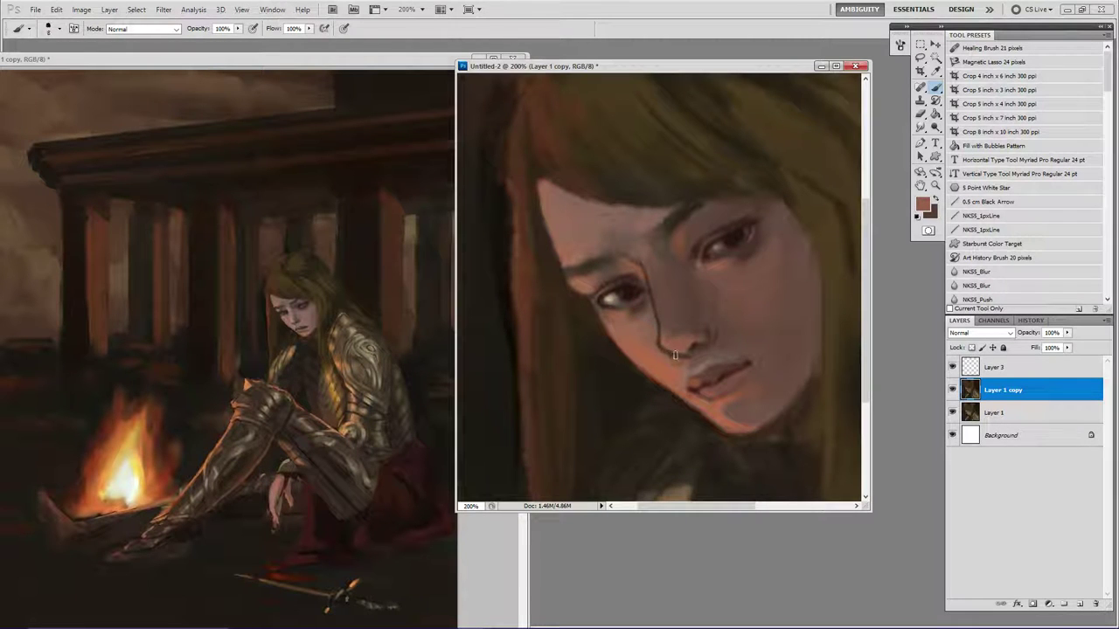
# Hide the contour guide on Layer 3 and blend the nose bridge into the inner brow on Layer 1 copy.
pyautogui.click(963, 374)
pyautogui.click(953, 368)
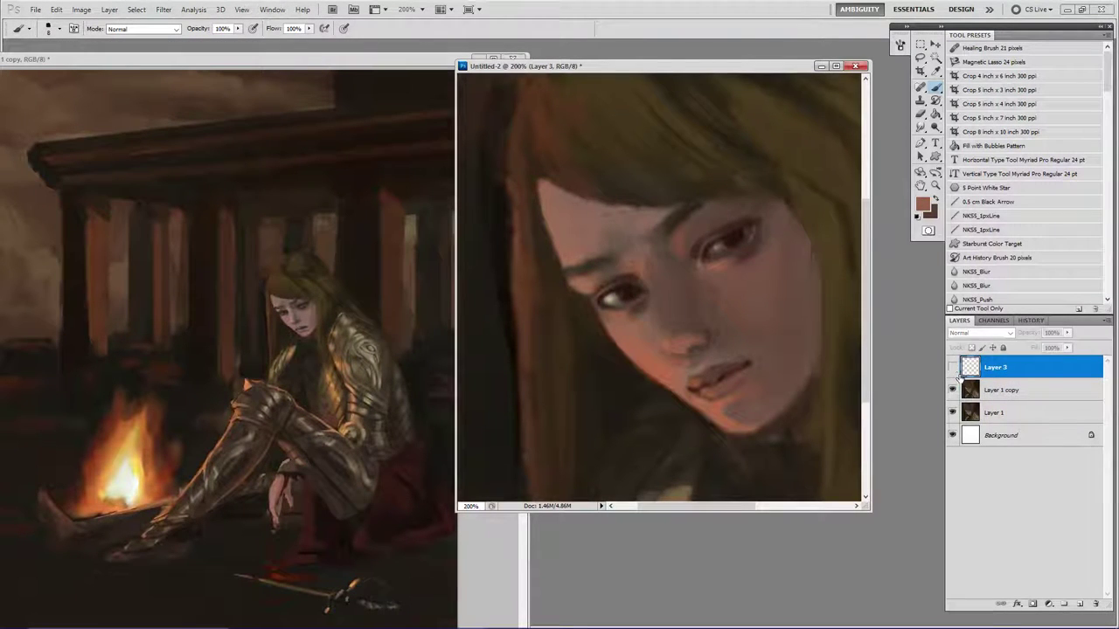
pyautogui.click(972, 390)
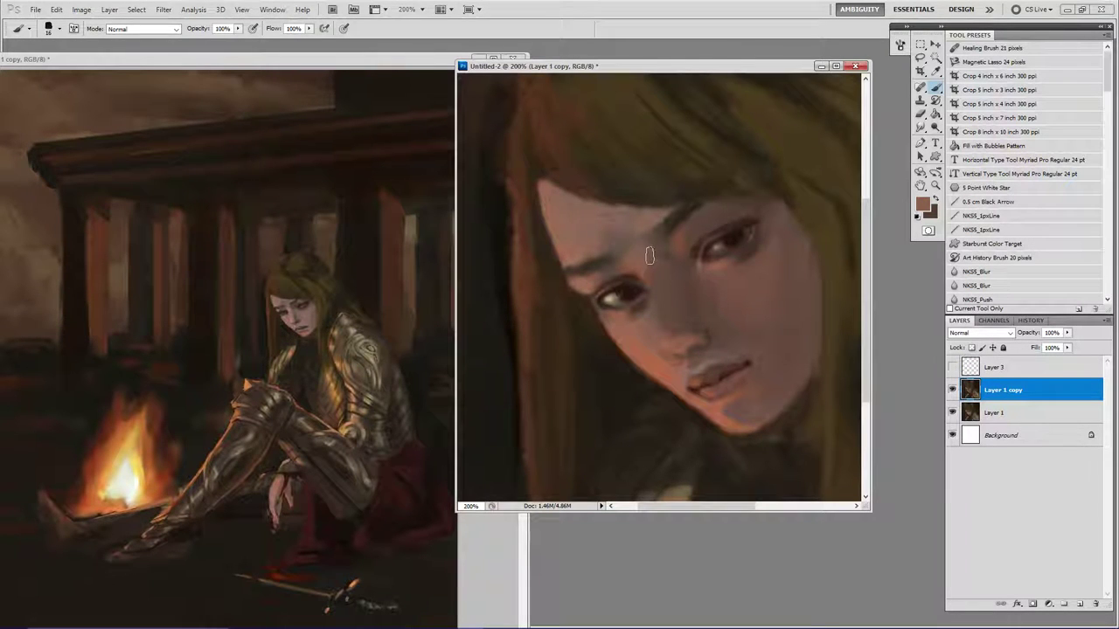
pyautogui.moveTo(645, 260); pyautogui.dragTo(641, 268)
pyautogui.keyDown('alt'); pyautogui.click(634, 263); pyautogui.keyUp('alt')
pyautogui.keyDown('alt'); pyautogui.click(659, 276); pyautogui.keyUp('alt')
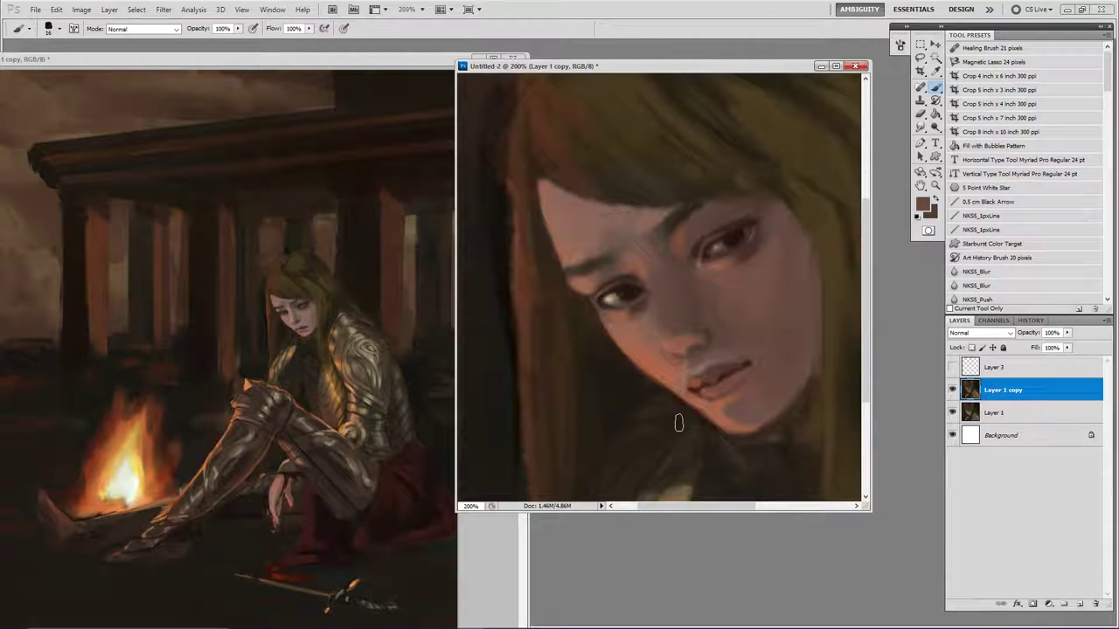
# Sample the warm nose tone and define the lower edge of the nose tip with a much smaller brush.
pyautogui.keyDown('alt'); pyautogui.click(680, 344); pyautogui.keyUp('alt')
pyautogui.press('[')
pyautogui.press('[')
pyautogui.press('[')
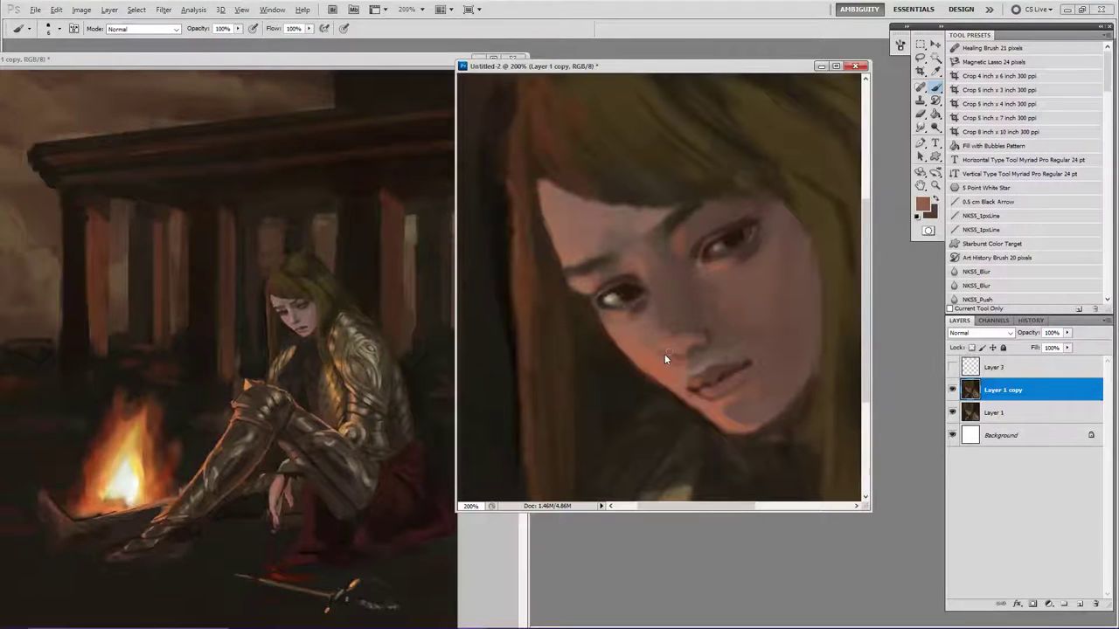
pyautogui.moveTo(688, 349); pyautogui.dragTo(675, 362)
pyautogui.keyDown('alt'); pyautogui.click(656, 351); pyautogui.keyUp('alt')
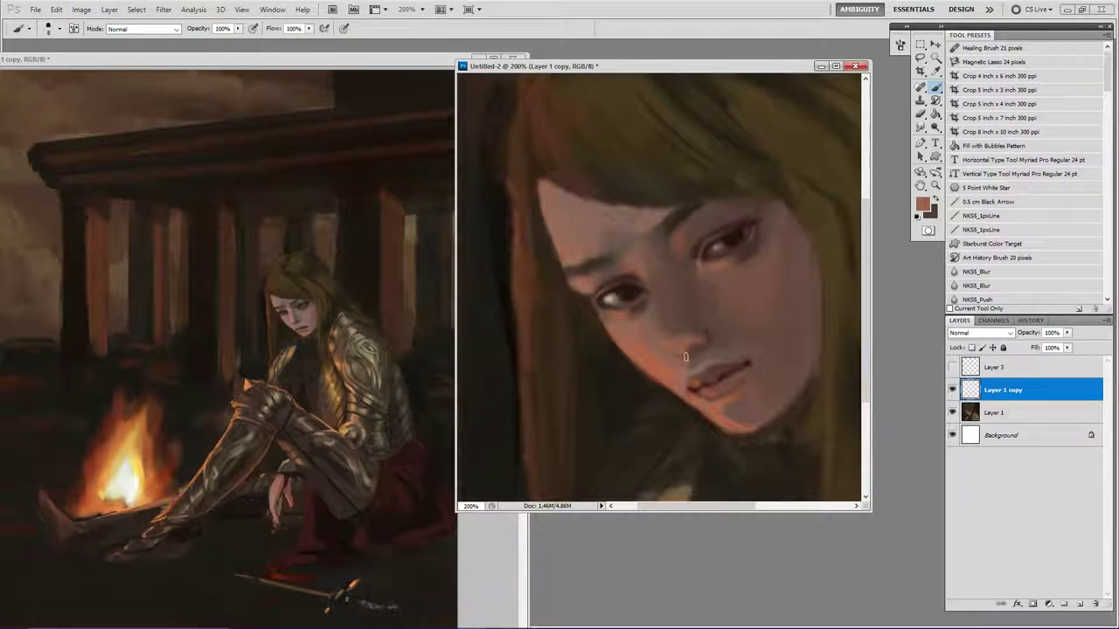
# Enlarge the brush, sample a muted red from above the lip, and paint the area beneath the nose.
pyautogui.keyDown('alt'); pyautogui.click(692, 357); pyautogui.keyUp('alt')
pyautogui.press(']')
pyautogui.press(']')
pyautogui.press(']')
pyautogui.keyDown('alt'); pyautogui.click(690, 368); pyautogui.keyUp('alt')
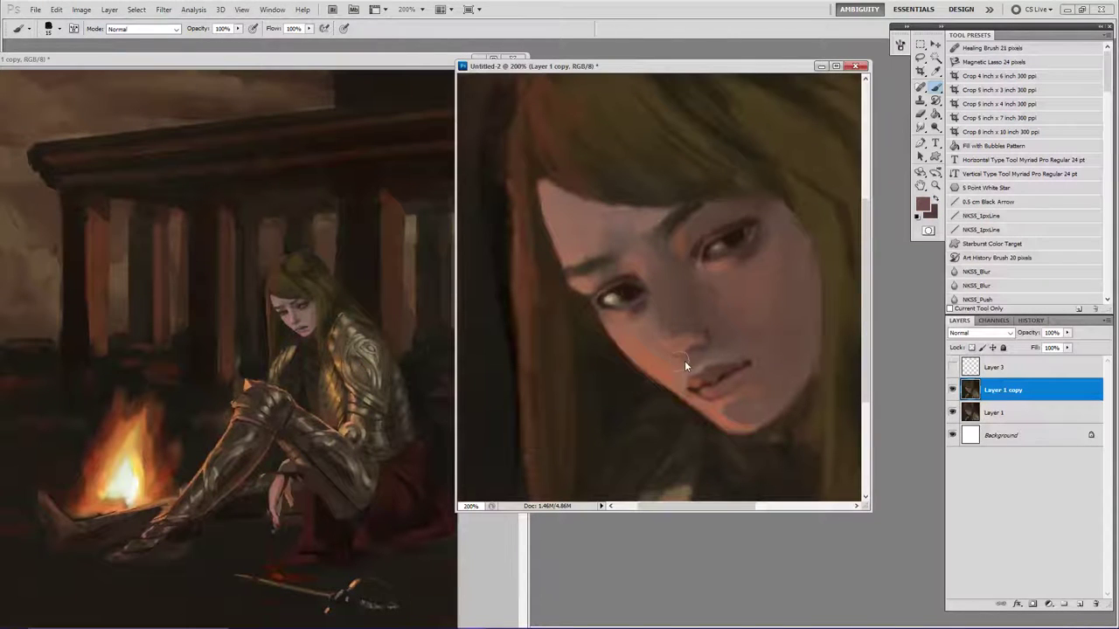
pyautogui.moveTo(699, 362); pyautogui.dragTo(682, 365)
# Repaint the nostril opening with a fine brush, using dark tones sampled from the eye and the corner of the mouth.
pyautogui.keyDown('alt'); pyautogui.click(719, 248); pyautogui.keyUp('alt')
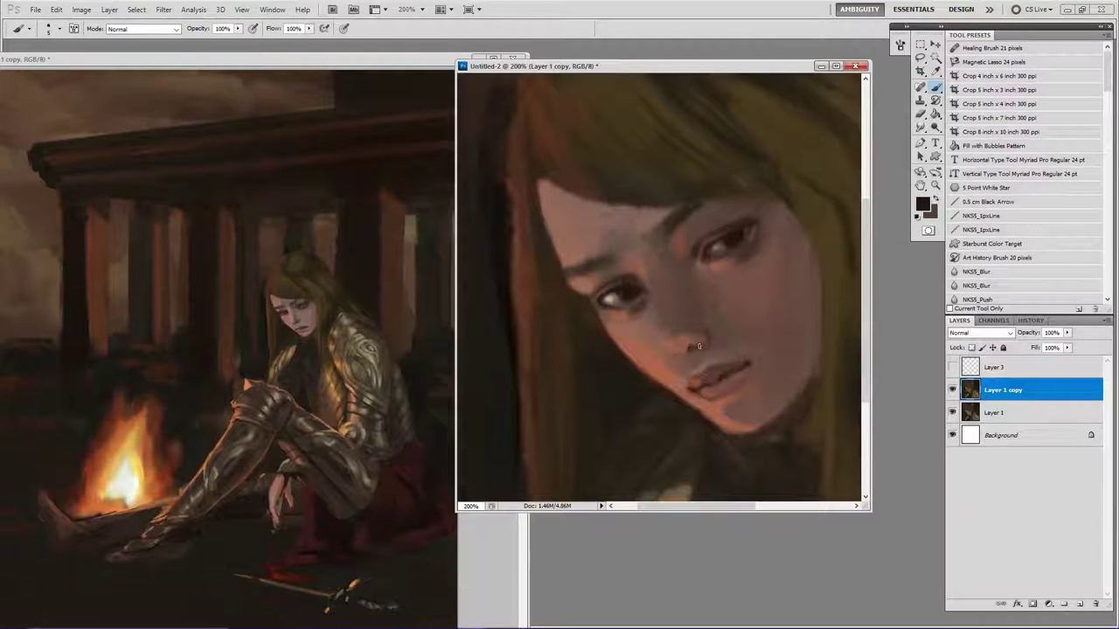
pyautogui.keyDown('alt'); pyautogui.click(751, 361); pyautogui.keyUp('alt')
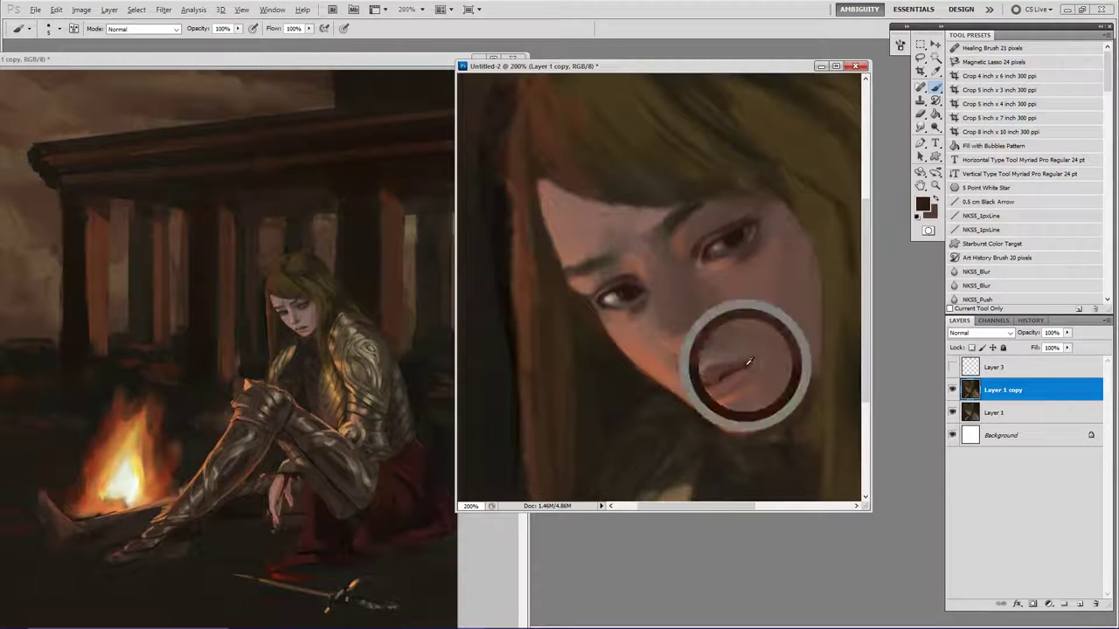
pyautogui.moveTo(702, 348); pyautogui.dragTo(693, 349)
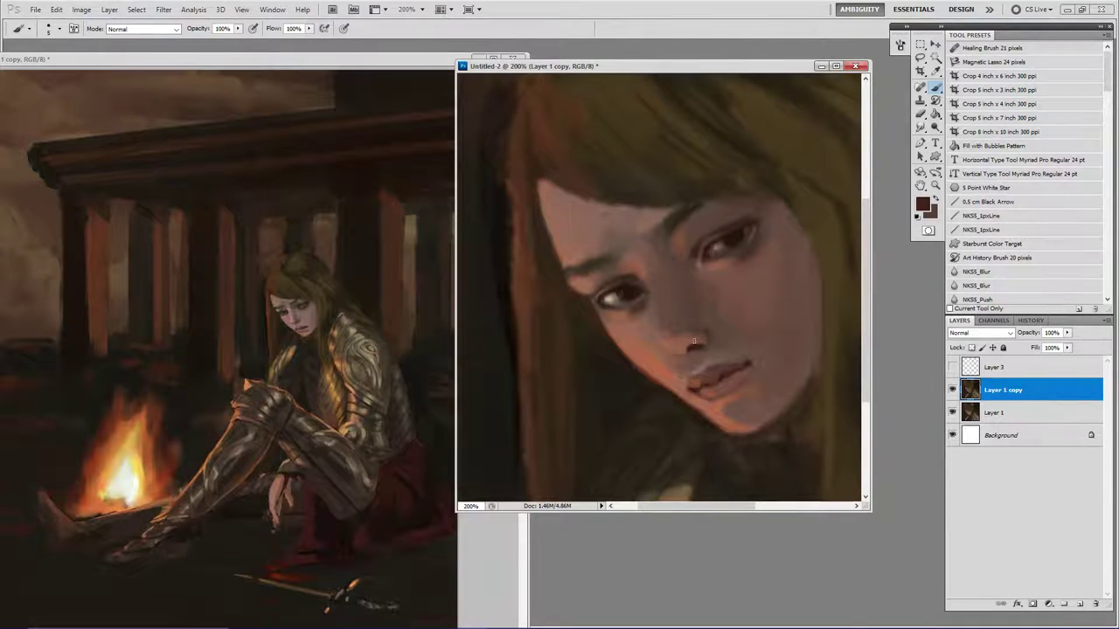
# Sample skin tones from the face and paint warm orange light around the nose and the shaded cheek.
pyautogui.moveTo(668, 351); pyautogui.dragTo(672, 357)
pyautogui.keyDown('alt'); pyautogui.click(663, 311); pyautogui.keyUp('alt')
pyautogui.rightClick(650, 329)
pyautogui.click(617, 329)
pyautogui.keyDown('alt'); pyautogui.click(660, 360); pyautogui.keyUp('alt')
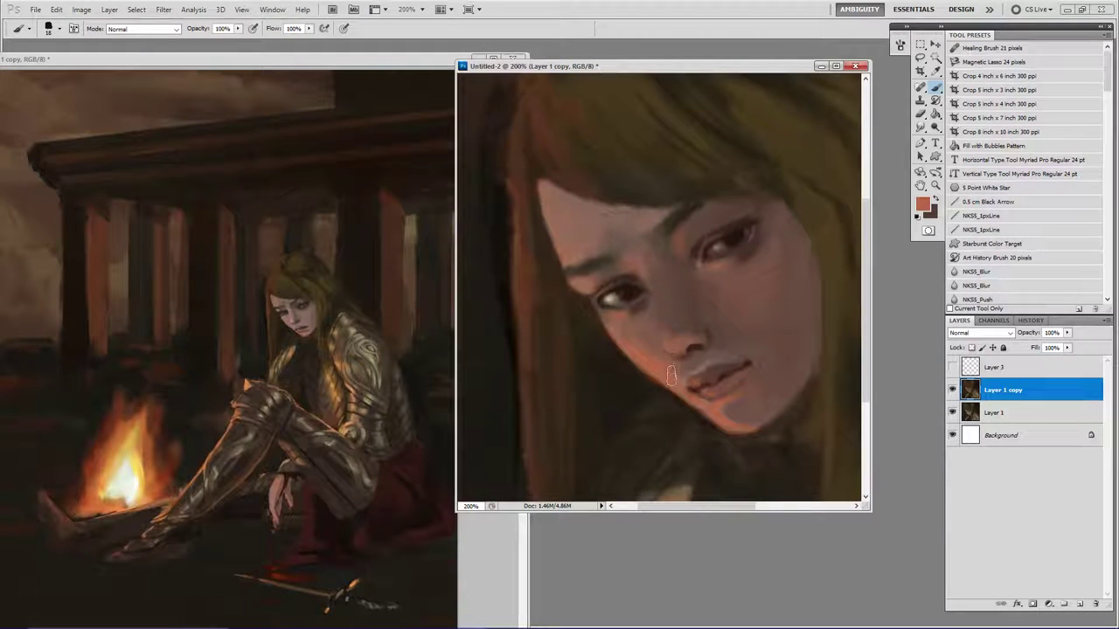
pyautogui.keyDown('alt'); pyautogui.click(684, 396); pyautogui.keyUp('alt')
pyautogui.moveTo(667, 353); pyautogui.dragTo(652, 365)
# Refine the skin around the nose, mouth and chin with sampled tones at small and larger brush sizes.
pyautogui.press('[')
pyautogui.press('[')
pyautogui.press('[')
pyautogui.press('[')
pyautogui.press('[')
pyautogui.keyDown('alt'); pyautogui.click(671, 320); pyautogui.keyUp('alt')
pyautogui.keyDown('alt'); pyautogui.click(717, 418); pyautogui.keyUp('alt')
pyautogui.press(']')
pyautogui.press(']')
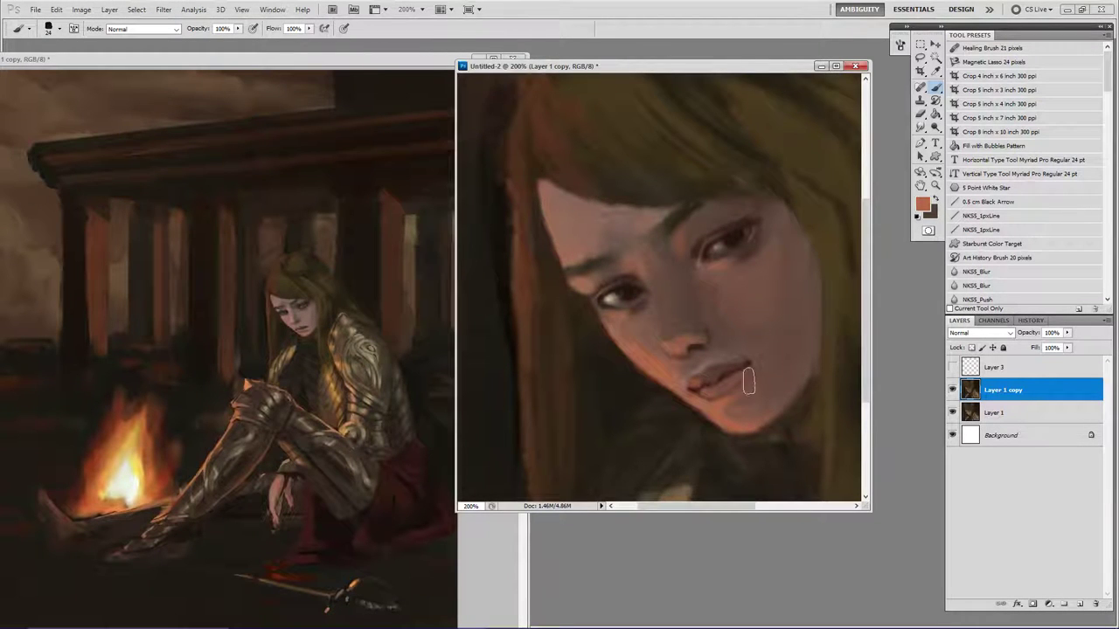
pyautogui.press('z')
pyautogui.keyDown('alt'); pyautogui.click(736, 315); pyautogui.keyUp('alt')
pyautogui.keyDown('alt'); pyautogui.click(744, 315); pyautogui.keyUp('alt')
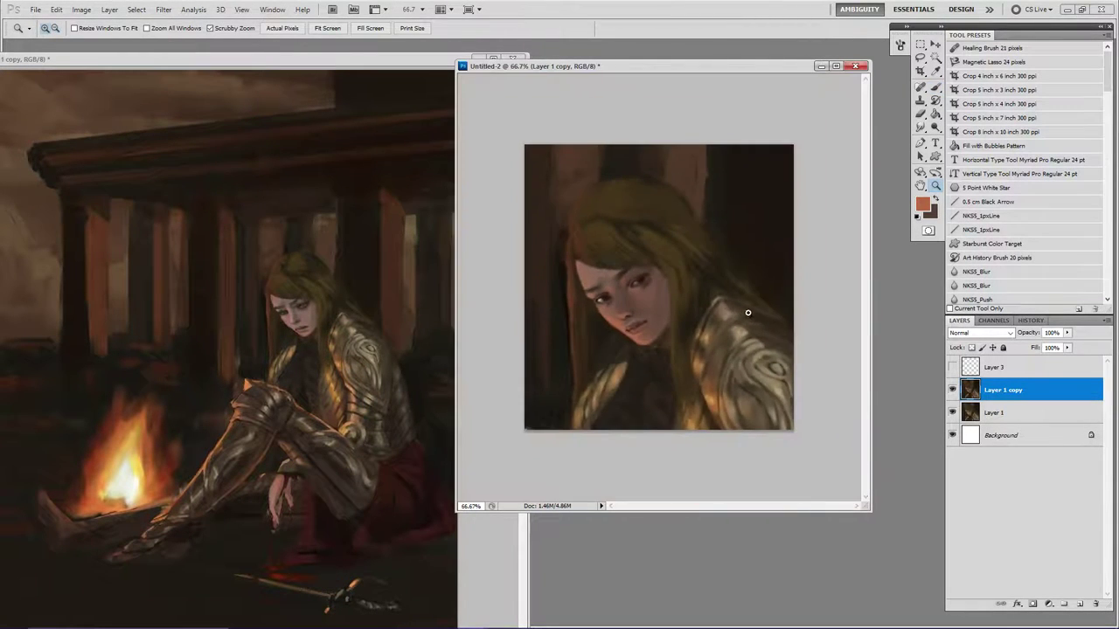
# Clean up the outer edge of the forehead with dark brown sampled beside it and a small brush.
pyautogui.click(605, 280)
pyautogui.click(606, 280)
pyautogui.press('b')
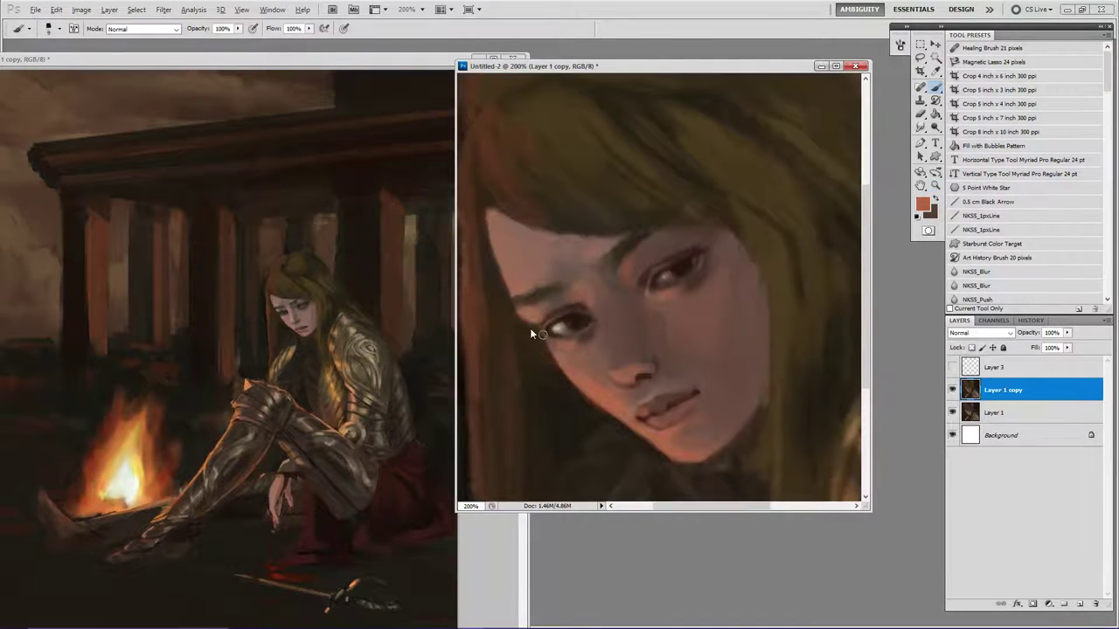
pyautogui.press('[')
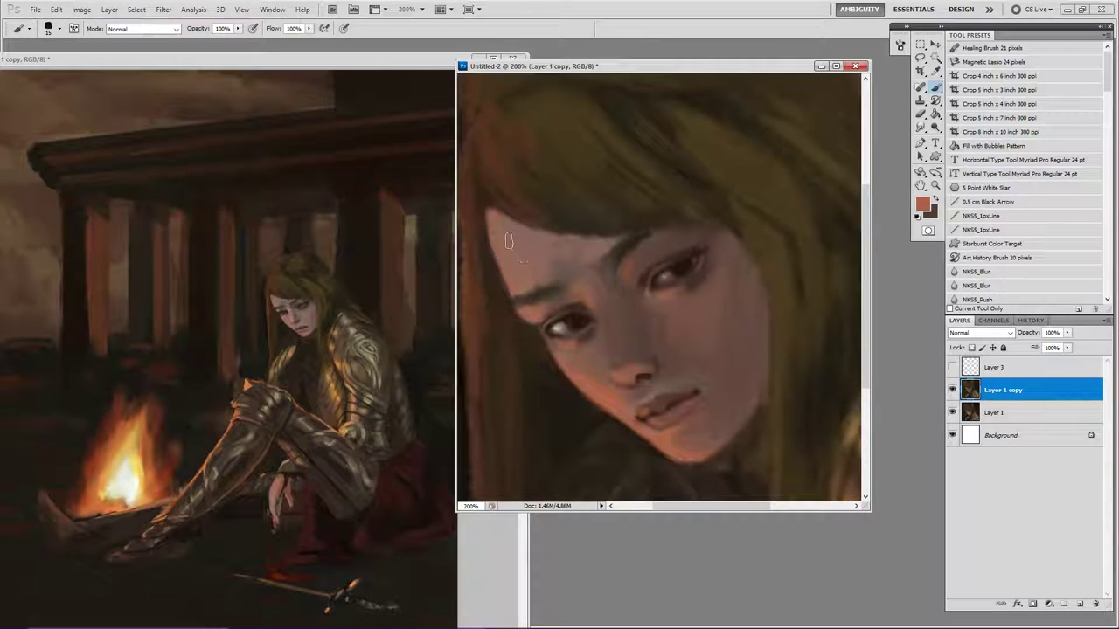
pyautogui.keyDown('alt'); pyautogui.click(495, 259); pyautogui.keyUp('alt')
pyautogui.press('[')
pyautogui.press('[')
pyautogui.press('[')
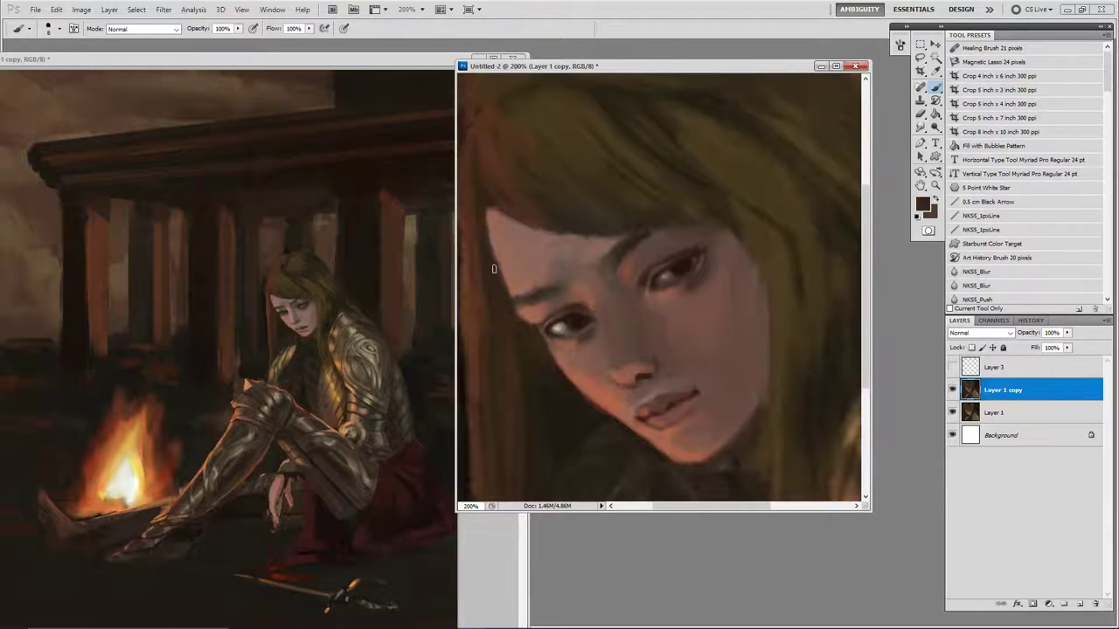
pyautogui.moveTo(494, 269); pyautogui.dragTo(506, 289)
pyautogui.moveTo(491, 241); pyautogui.dragTo(500, 273)
pyautogui.moveTo(487, 220); pyautogui.dragTo(497, 257)
# Compare the portrait before and after the repaint by toggling the visibility of Layer 1 copy.
pyautogui.press('z')
pyautogui.keyDown('alt'); pyautogui.click(547, 267); pyautogui.keyUp('alt')
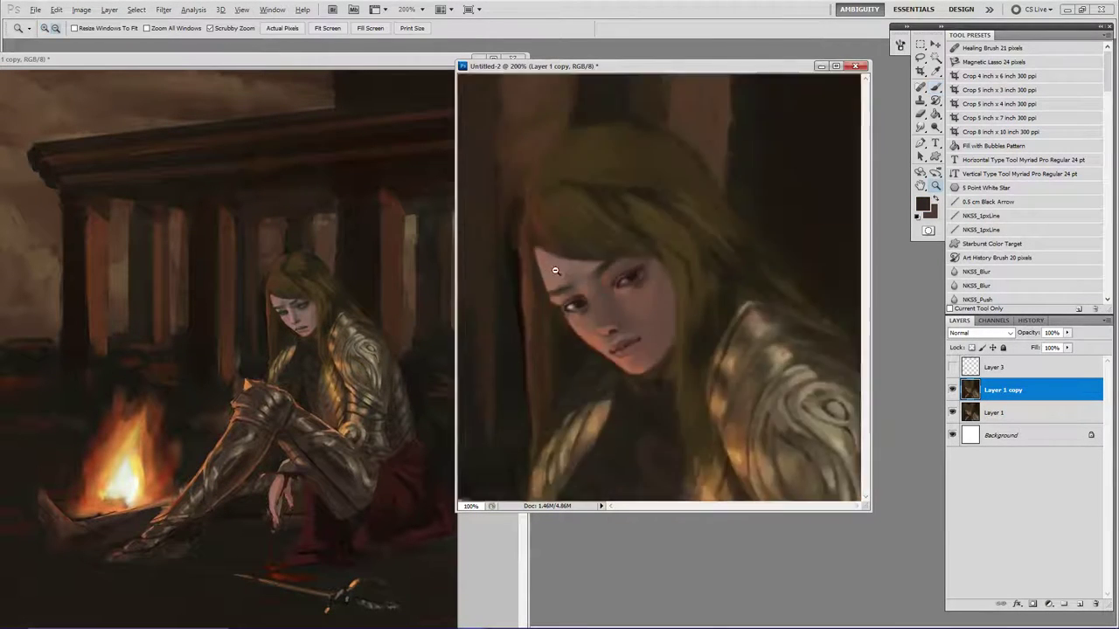
pyautogui.keyDown('alt'); pyautogui.click(556, 266); pyautogui.keyUp('alt')
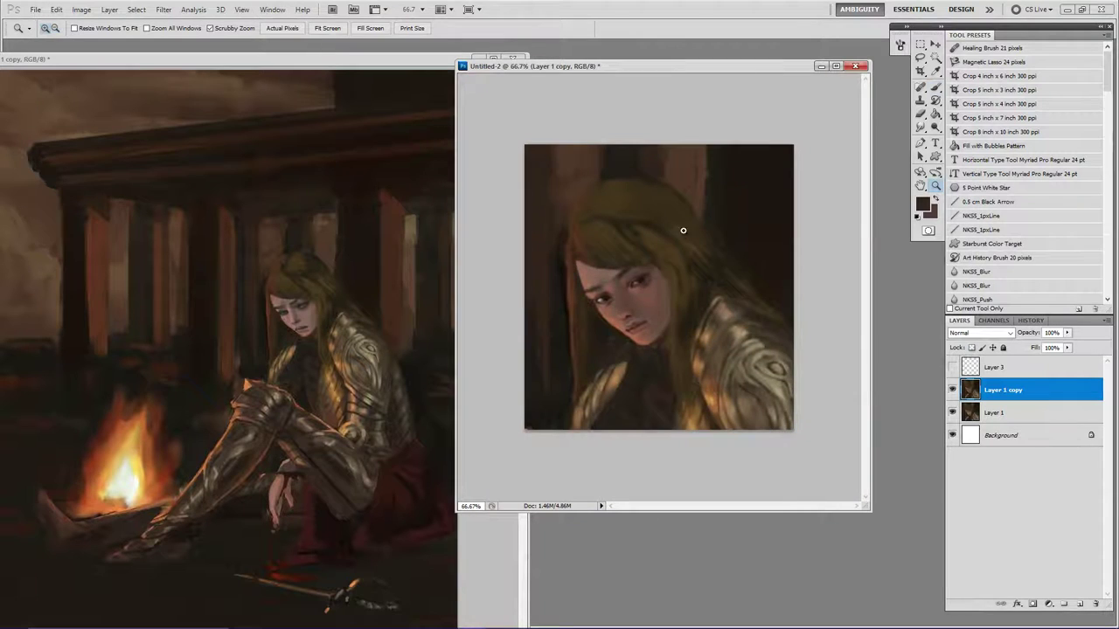
pyautogui.click(952, 389)
pyautogui.click(952, 389)
pyautogui.click(951, 391)
pyautogui.click(951, 391)
pyautogui.press('b')
pyautogui.moveTo(624, 257); pyautogui.dragTo(654, 261)
pyautogui.click(952, 390)
pyautogui.click(952, 390)
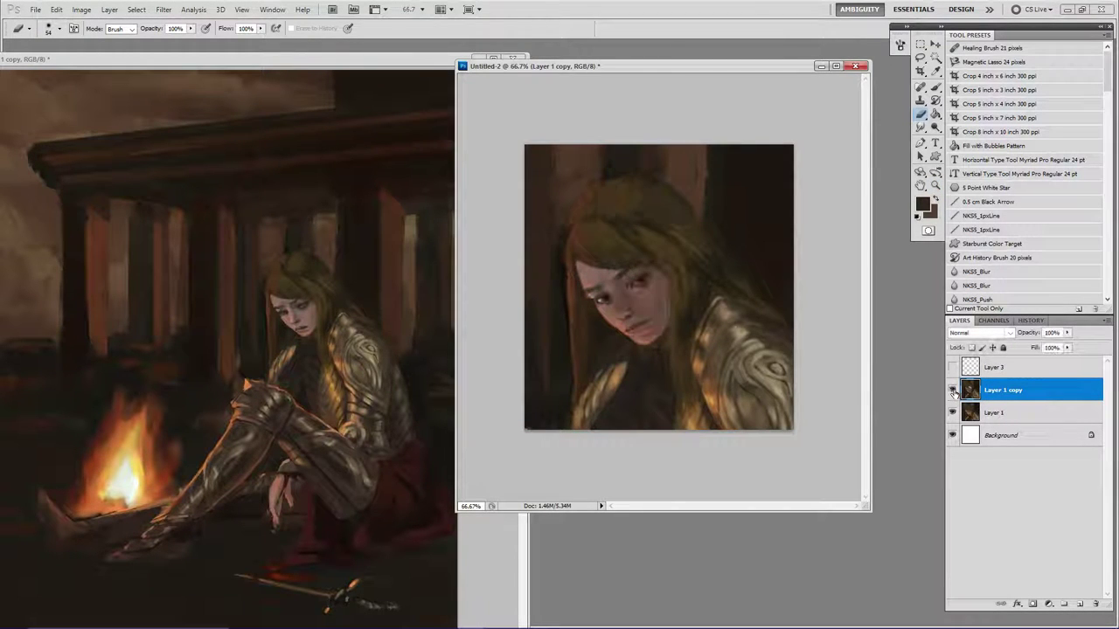
pyautogui.click(952, 389)
pyautogui.click(952, 390)
# Tone down the reddish edge of the hair above the forehead with a dark olive-brown.
pyautogui.press('z')
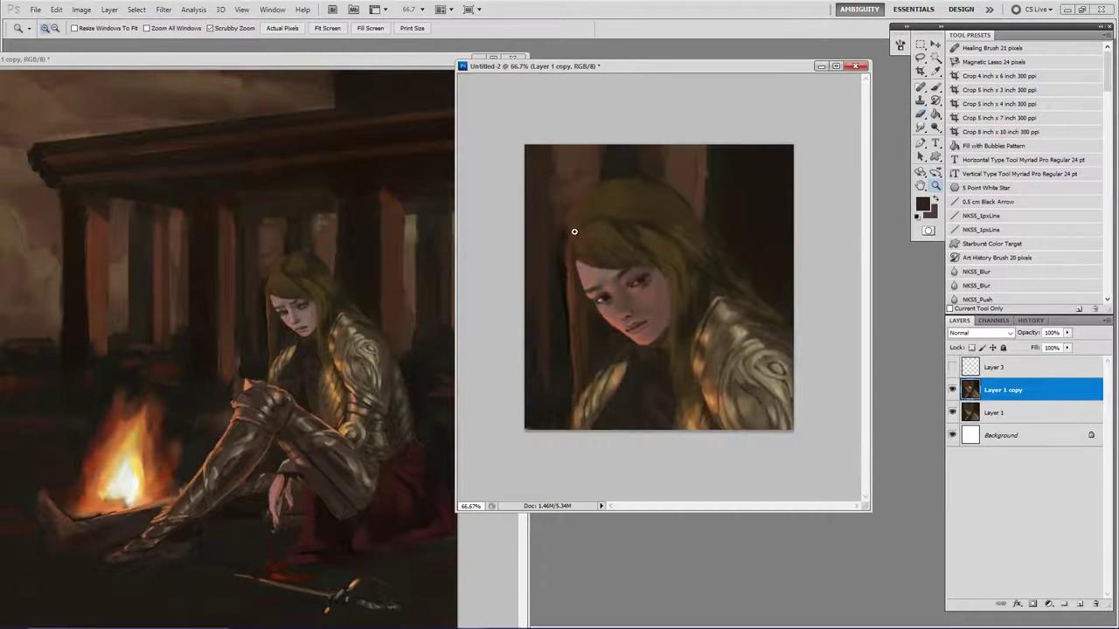
pyautogui.click(573, 229)
pyautogui.click(546, 249)
pyautogui.moveTo(546, 248); pyautogui.dragTo(613, 234)
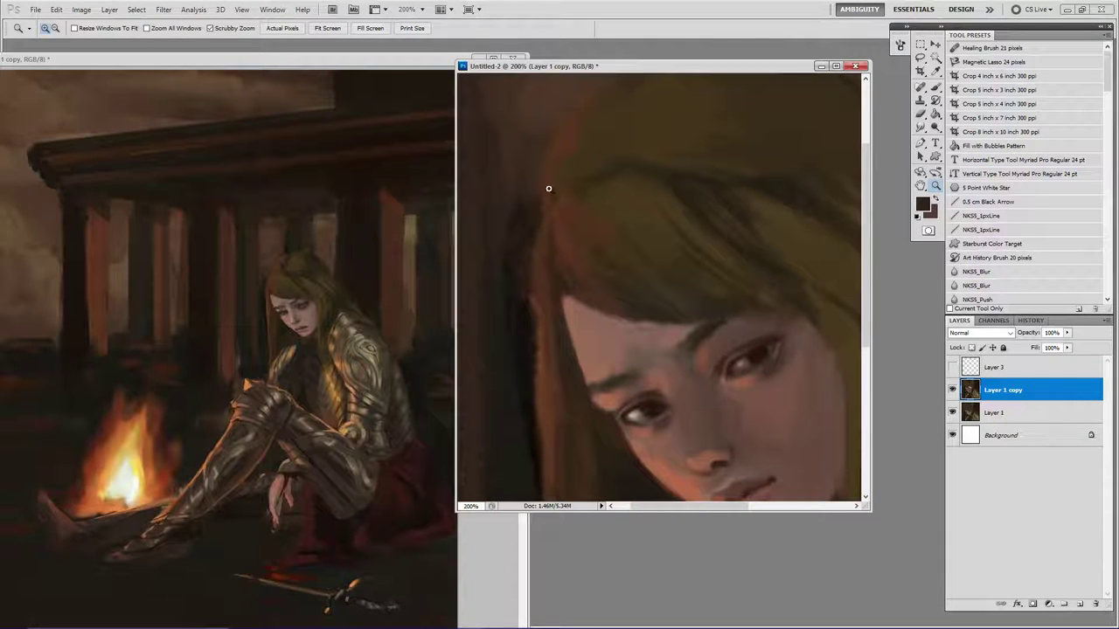
pyautogui.press('b')
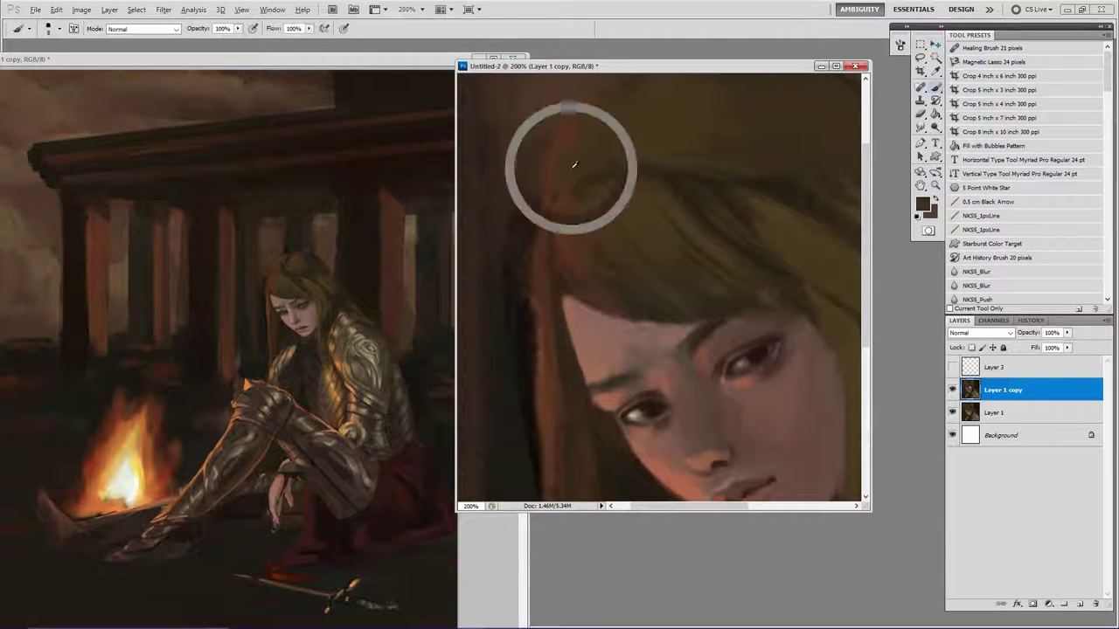
pyautogui.press('z')
pyautogui.keyDown('alt'); pyautogui.click(638, 174); pyautogui.keyUp('alt')
pyautogui.keyDown('alt'); pyautogui.click(639, 174); pyautogui.keyUp('alt')
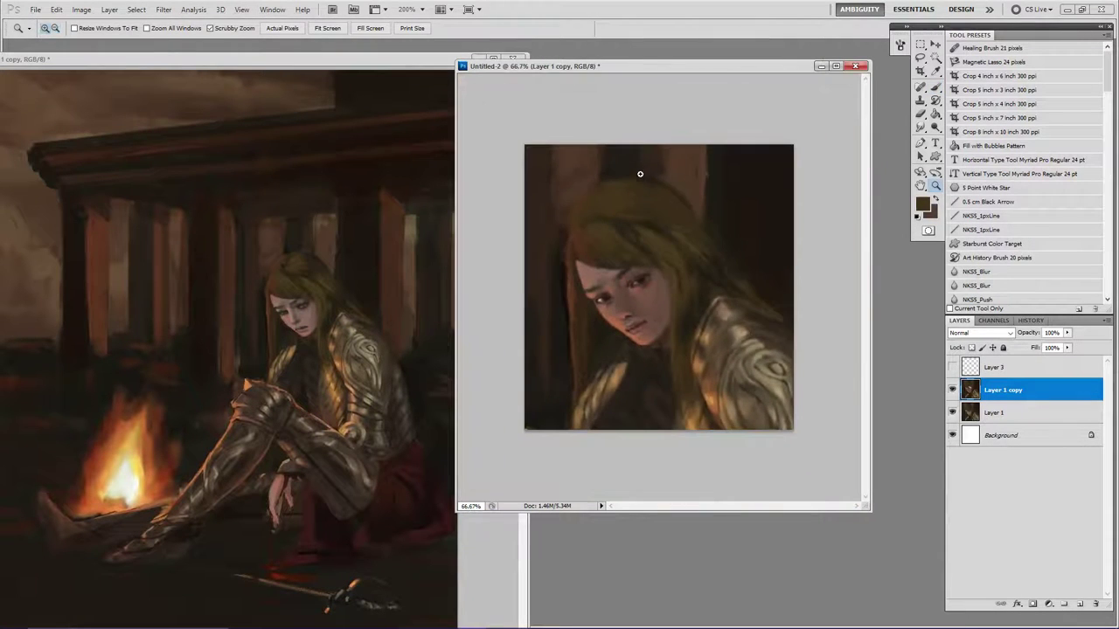
# Rework the hair parting, crown and fringe with sampled hair tones, and sample the dark background beside the hair.
pyautogui.click(571, 219)
pyautogui.press('b')
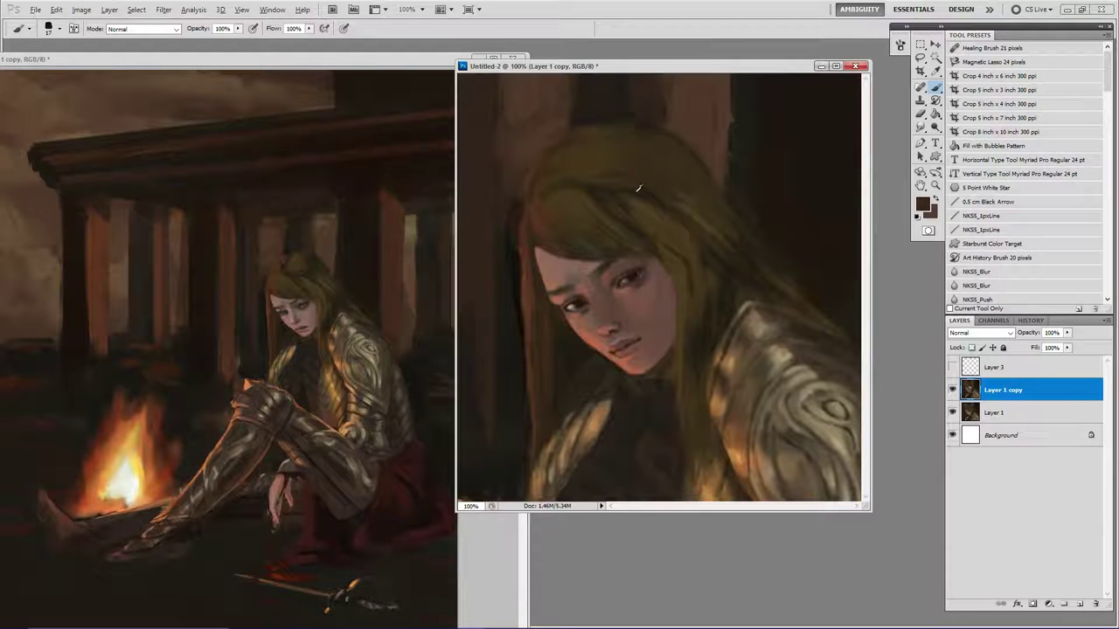
pyautogui.keyDown('alt'); pyautogui.click(539, 193); pyautogui.keyUp('alt')
pyautogui.keyDown('alt'); pyautogui.click(556, 173); pyautogui.keyUp('alt')
pyautogui.keyDown('alt'); pyautogui.click(589, 193); pyautogui.keyUp('alt')
pyautogui.keyDown('alt'); pyautogui.click(617, 202); pyautogui.keyUp('alt')
pyautogui.keyDown('alt'); pyautogui.click(574, 202); pyautogui.keyUp('alt')
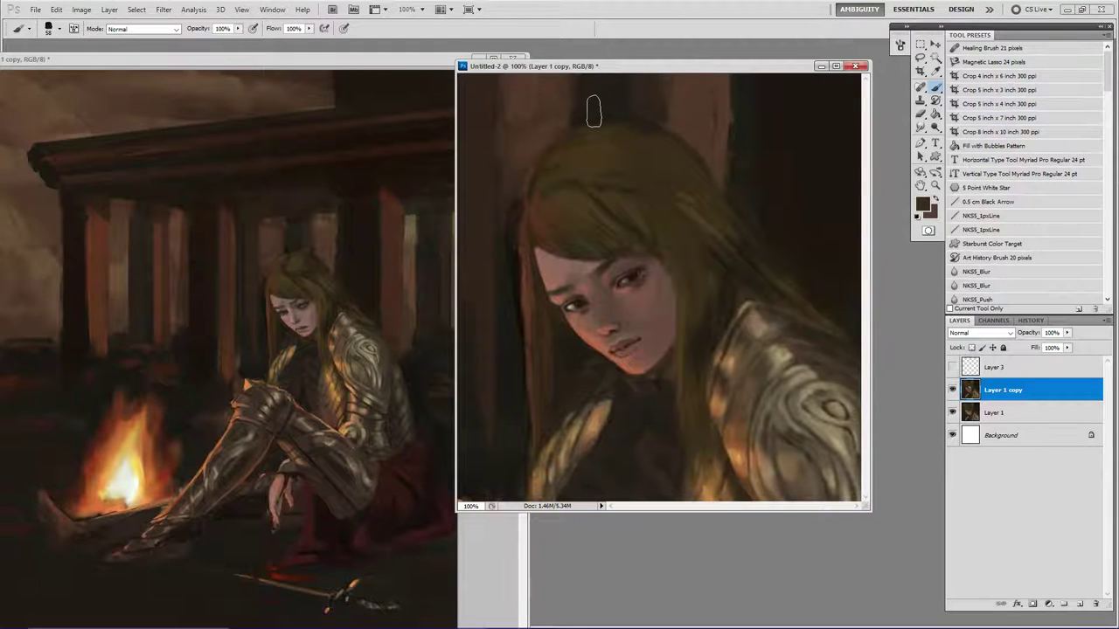
pyautogui.keyDown('alt'); pyautogui.click(739, 173); pyautogui.keyUp('alt')
pyautogui.press('z')
pyautogui.keyDown('alt'); pyautogui.click(748, 215); pyautogui.keyUp('alt')
pyautogui.keyDown('alt'); pyautogui.click(748, 216); pyautogui.keyUp('alt')
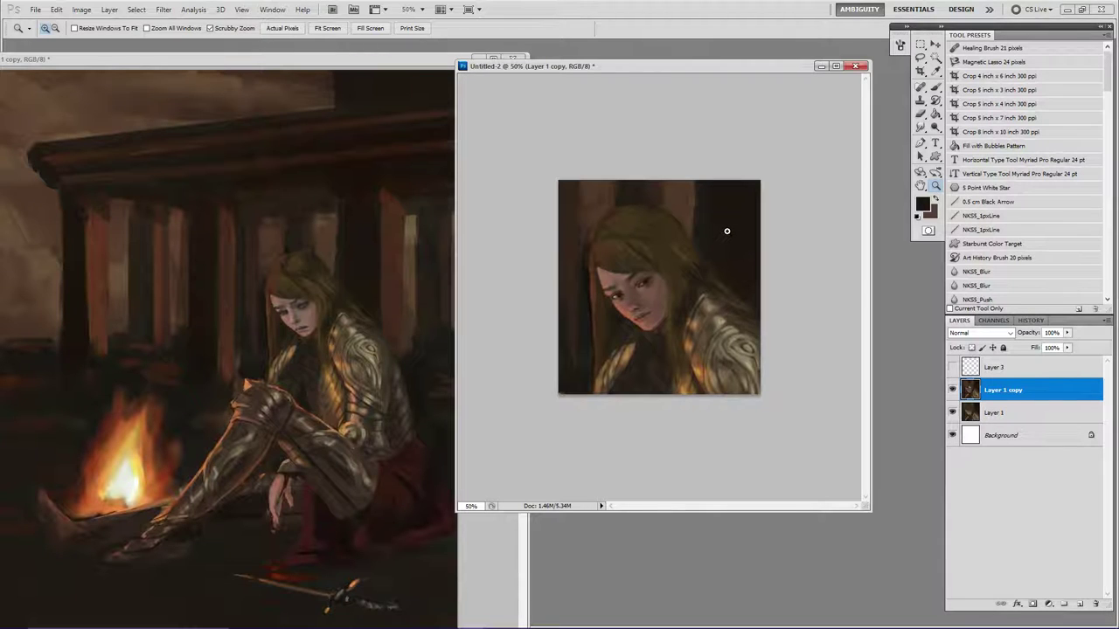
# Choose a saturated reddish-brown foreground colour and paint fine firelit strands across the fringe above the forehead.
pyautogui.click(636, 221)
pyautogui.click(626, 217)
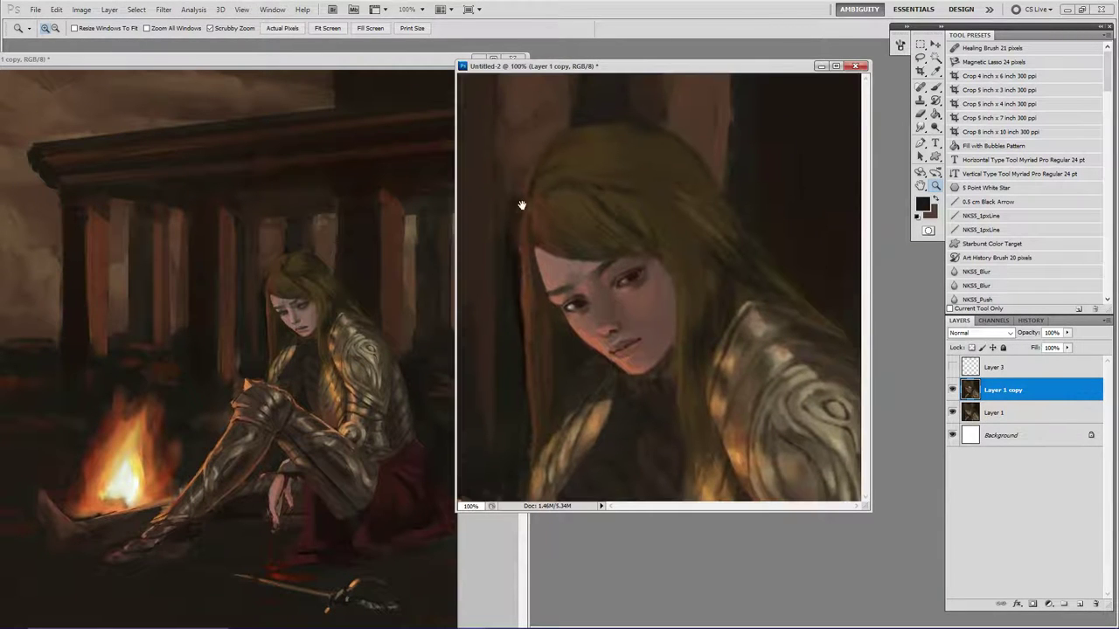
pyautogui.press('b')
pyautogui.keyDown('alt'); pyautogui.click(562, 204); pyautogui.keyUp('alt')
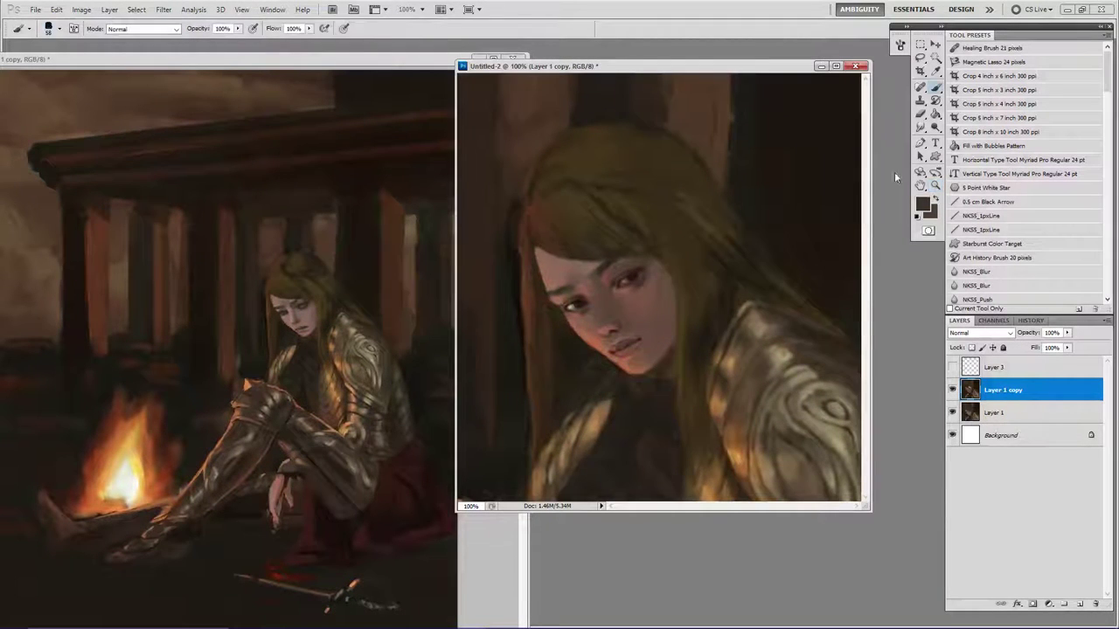
pyautogui.click(923, 206)
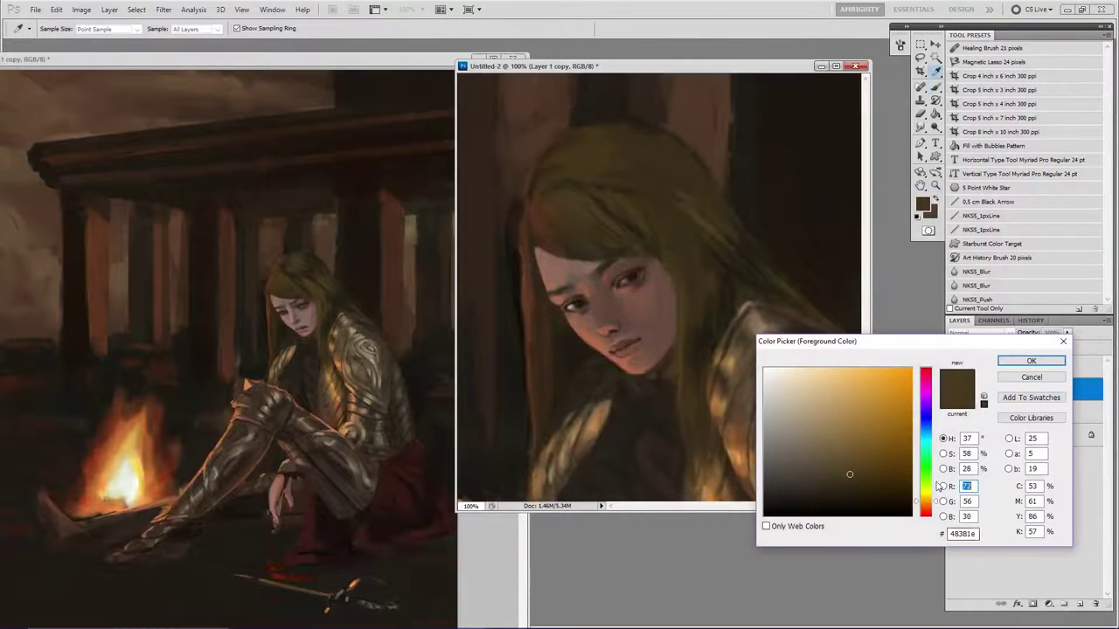
pyautogui.click(880, 446)
pyautogui.moveTo(935, 505); pyautogui.dragTo(936, 512)
pyautogui.click(1030, 362)
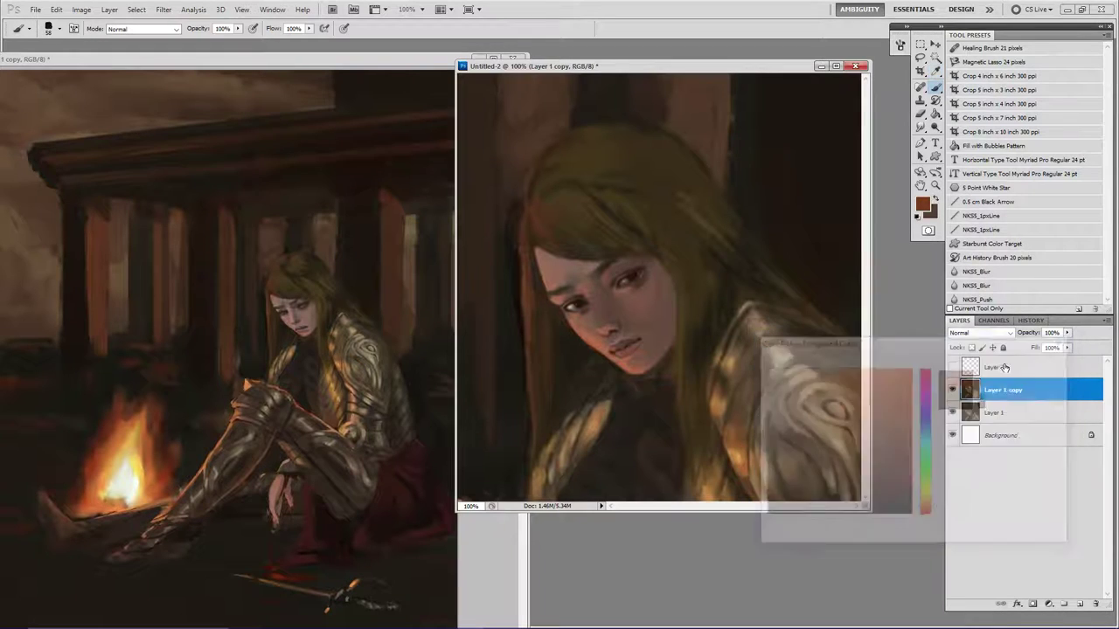
pyautogui.press('v')
pyautogui.scroll(1, 533, 221)
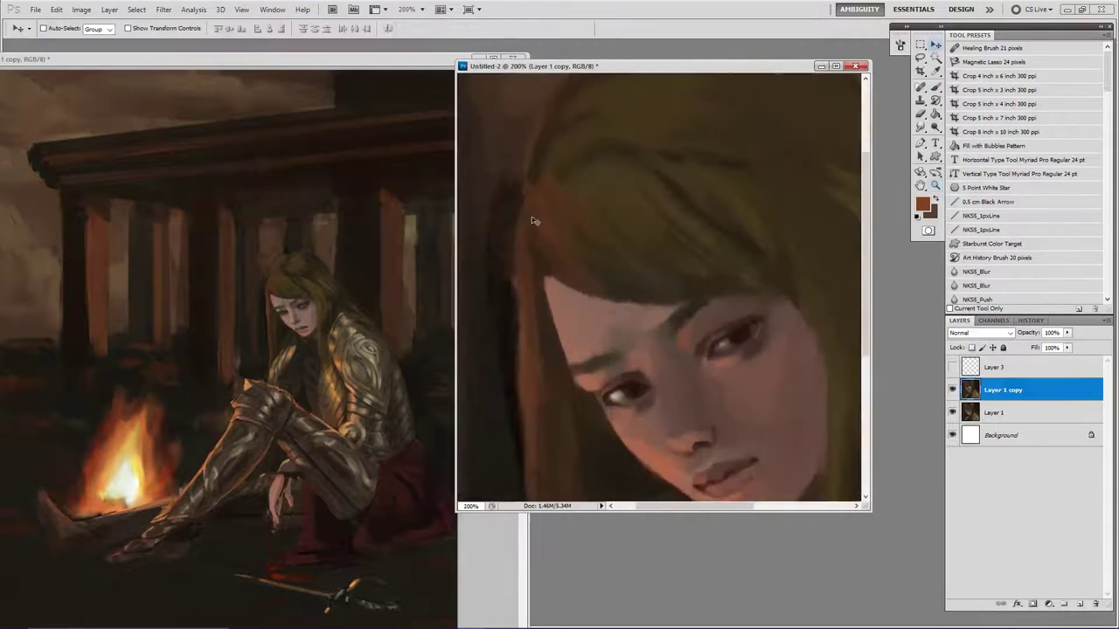
pyautogui.press('b')
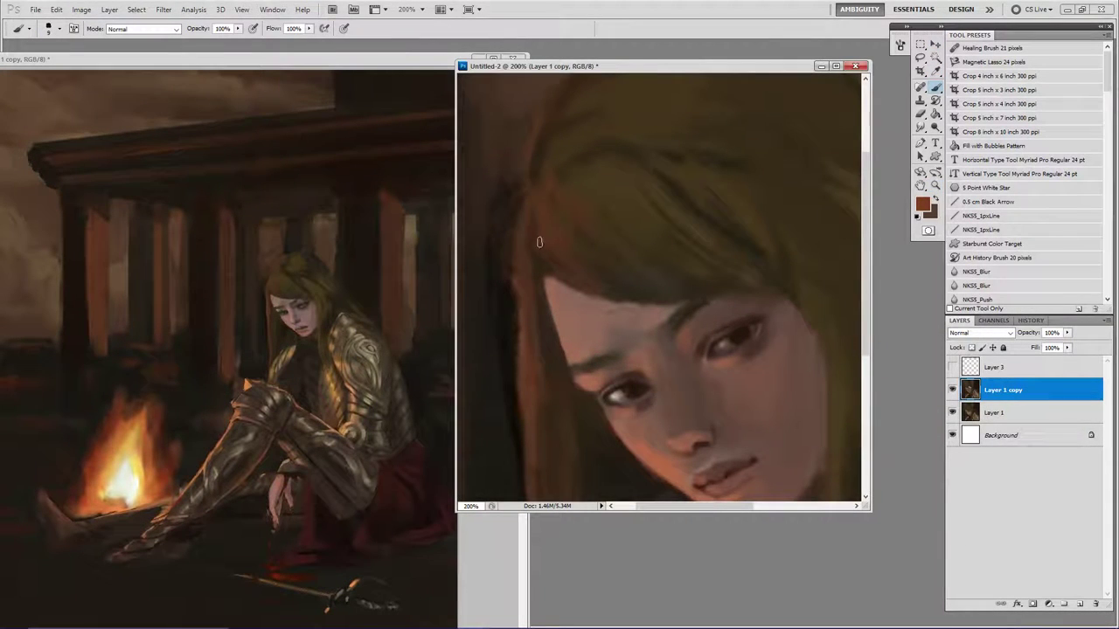
pyautogui.moveTo(539, 242)
pyautogui.mouseDown()
pyautogui.moveTo(558, 267)
pyautogui.moveTo(540, 243)
pyautogui.moveTo(606, 286)
pyautogui.mouseUp()
pyautogui.moveTo(546, 262)
pyautogui.mouseDown()
pyautogui.moveTo(636, 297)
pyautogui.moveTo(549, 220)
pyautogui.moveTo(557, 246)
pyautogui.moveTo(573, 255)
pyautogui.moveTo(543, 218)
pyautogui.moveTo(588, 272)
pyautogui.moveTo(661, 298)
pyautogui.mouseUp()
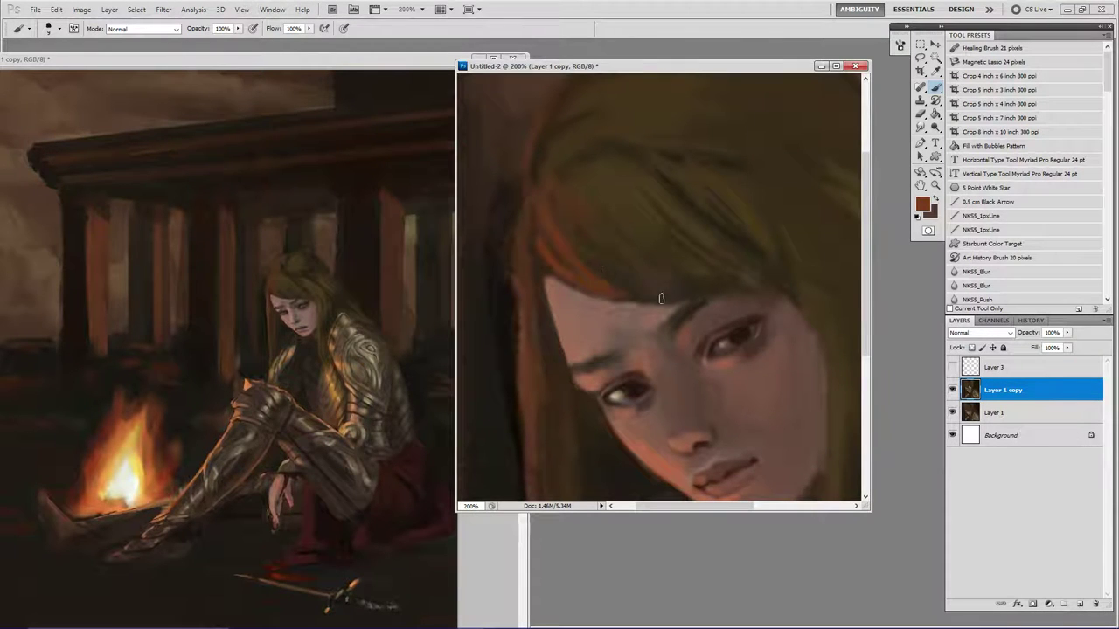
pyautogui.moveTo(563, 228)
pyautogui.mouseDown()
pyautogui.moveTo(645, 298)
pyautogui.moveTo(636, 274)
pyautogui.moveTo(563, 218)
pyautogui.moveTo(551, 193)
pyautogui.moveTo(631, 278)
pyautogui.moveTo(683, 306)
pyautogui.mouseUp()
# Glaze reddish-brown firelight over the fringe and down the long hair lock on the fire side of the face.
pyautogui.press(']')
pyautogui.press(']')
pyautogui.press(']')
pyautogui.press(']')
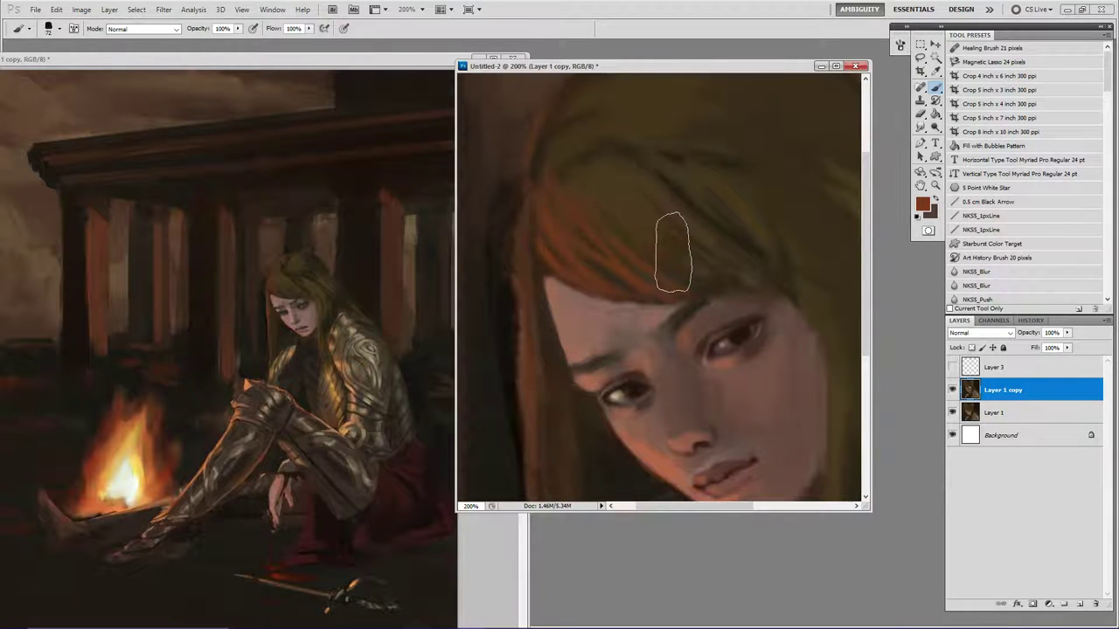
pyautogui.moveTo(527, 248)
pyautogui.mouseDown()
pyautogui.moveTo(559, 237)
pyautogui.moveTo(592, 152)
pyautogui.moveTo(592, 242)
pyautogui.mouseUp()
pyautogui.press(',')
pyautogui.press('.')
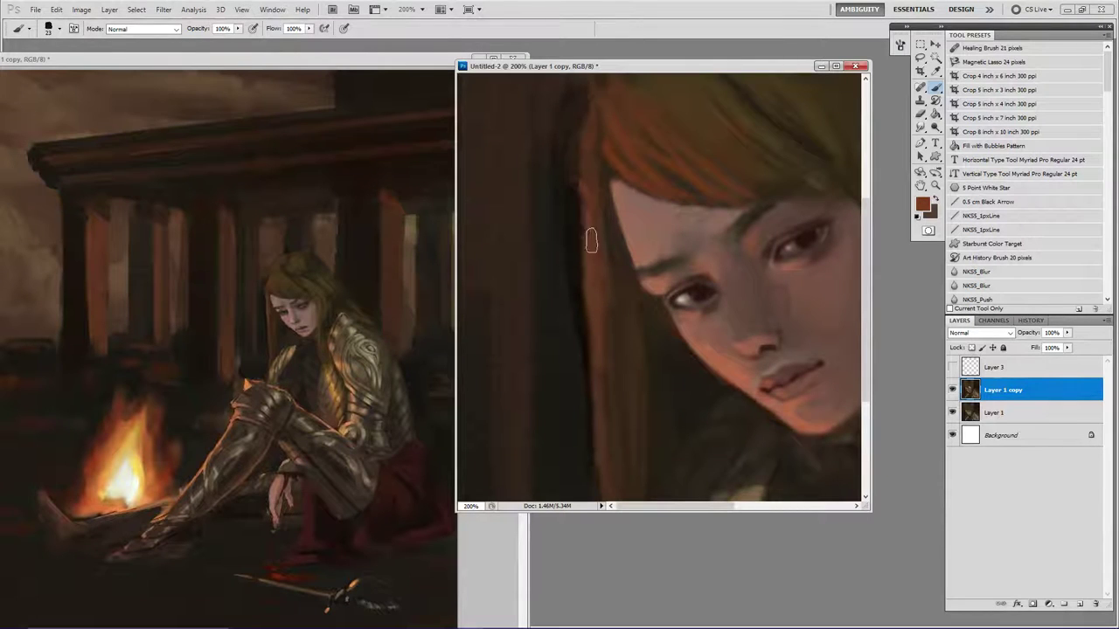
pyautogui.moveTo(587, 201)
pyautogui.mouseDown()
pyautogui.moveTo(602, 416)
pyautogui.moveTo(615, 305)
pyautogui.moveTo(592, 332)
pyautogui.moveTo(607, 239)
pyautogui.mouseUp()
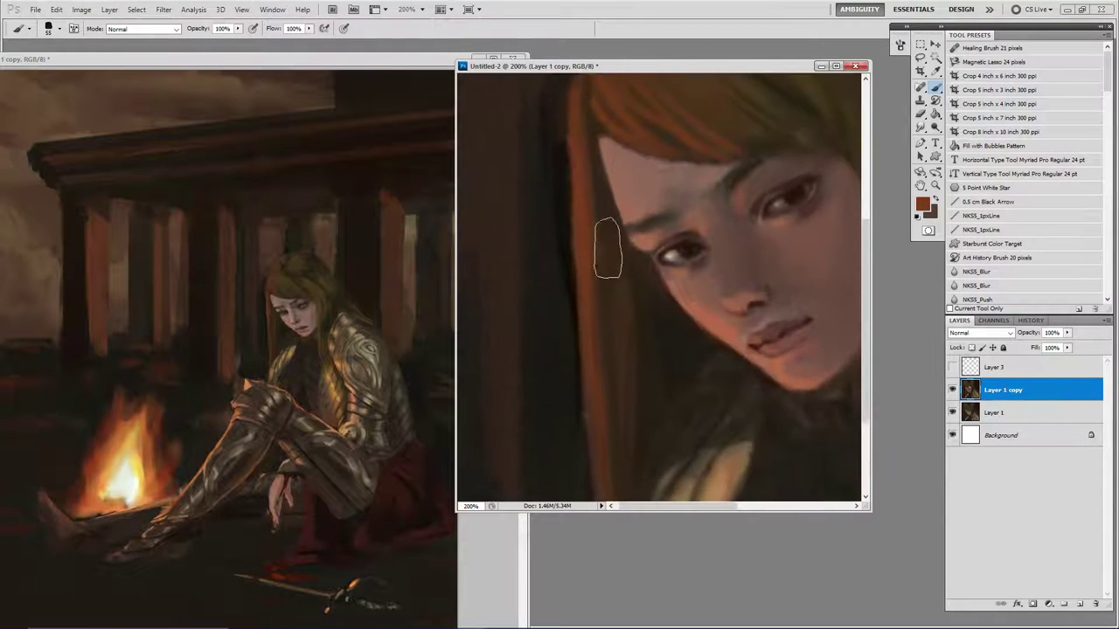
pyautogui.moveTo(603, 279)
pyautogui.mouseDown()
pyautogui.moveTo(622, 304)
pyautogui.moveTo(622, 442)
pyautogui.mouseUp()
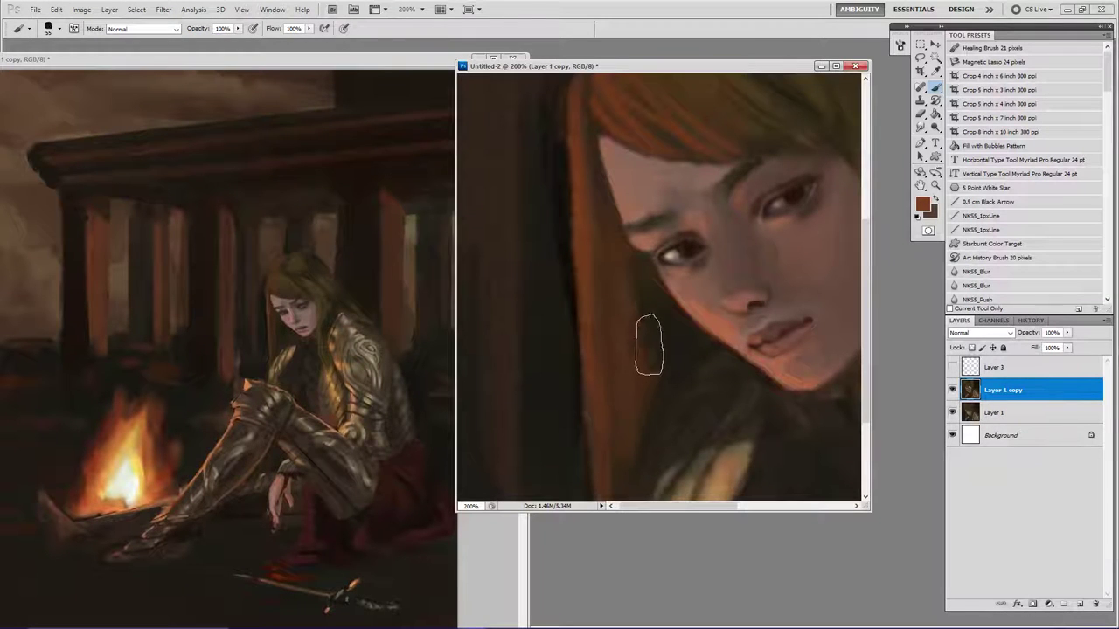
pyautogui.moveTo(649, 344)
pyautogui.mouseDown()
pyautogui.moveTo(656, 301)
pyautogui.moveTo(654, 376)
pyautogui.mouseUp()
pyautogui.press('z')
pyautogui.keyDown('alt'); pyautogui.click(631, 347); pyautogui.keyUp('alt')
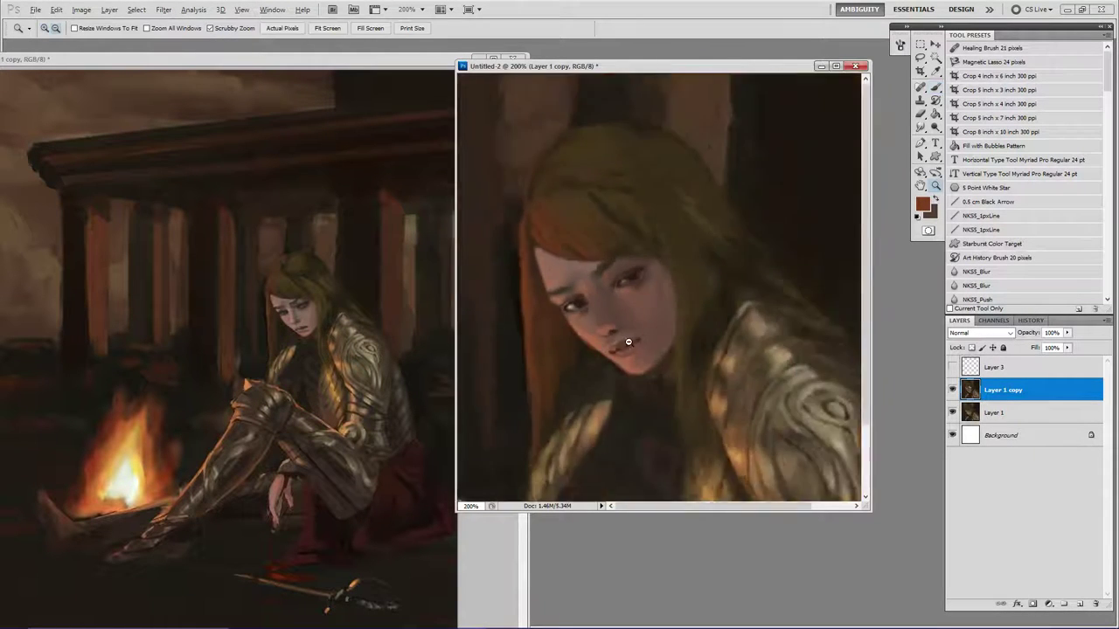
pyautogui.keyDown('alt'); pyautogui.click(626, 337); pyautogui.keyUp('alt')
# Sample the reddish-brown hair tone and paint matching strands down the hair along the far cheek and neck.
pyautogui.press('b')
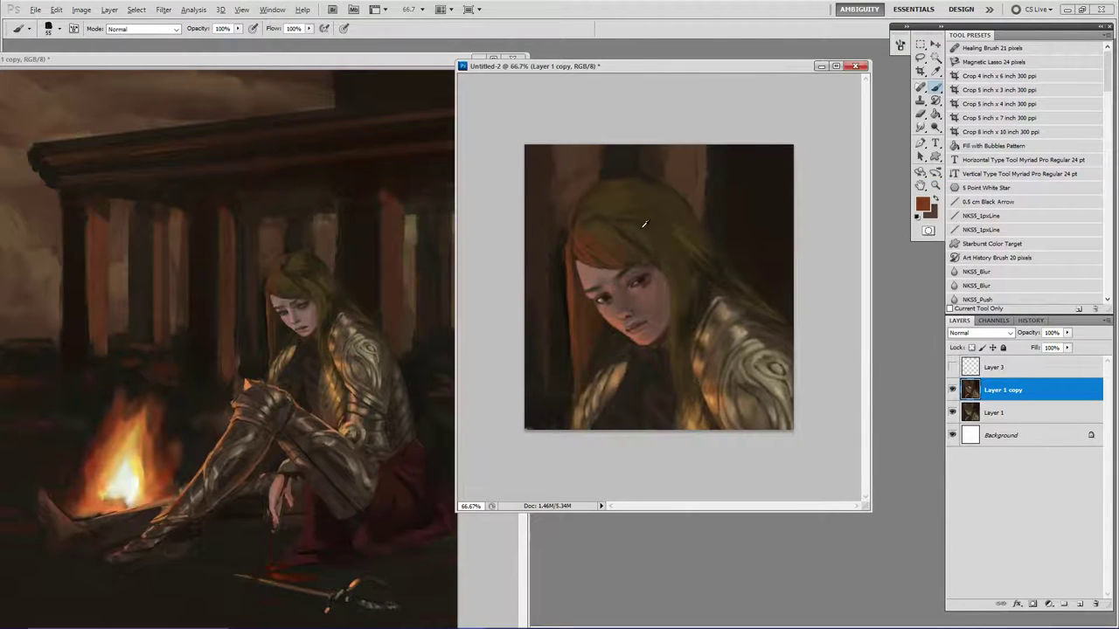
pyautogui.keyDown('alt'); pyautogui.click(603, 261); pyautogui.keyUp('alt')
pyautogui.keyDown('alt'); pyautogui.click(577, 287); pyautogui.keyUp('alt')
pyautogui.press('[')
pyautogui.press('[')
pyautogui.press('[')
pyautogui.press('[')
pyautogui.press('[')
pyautogui.press('[')
pyautogui.press(']')
pyautogui.press(']')
pyautogui.press(']')
pyautogui.moveTo(681, 341); pyautogui.dragTo(677, 406)
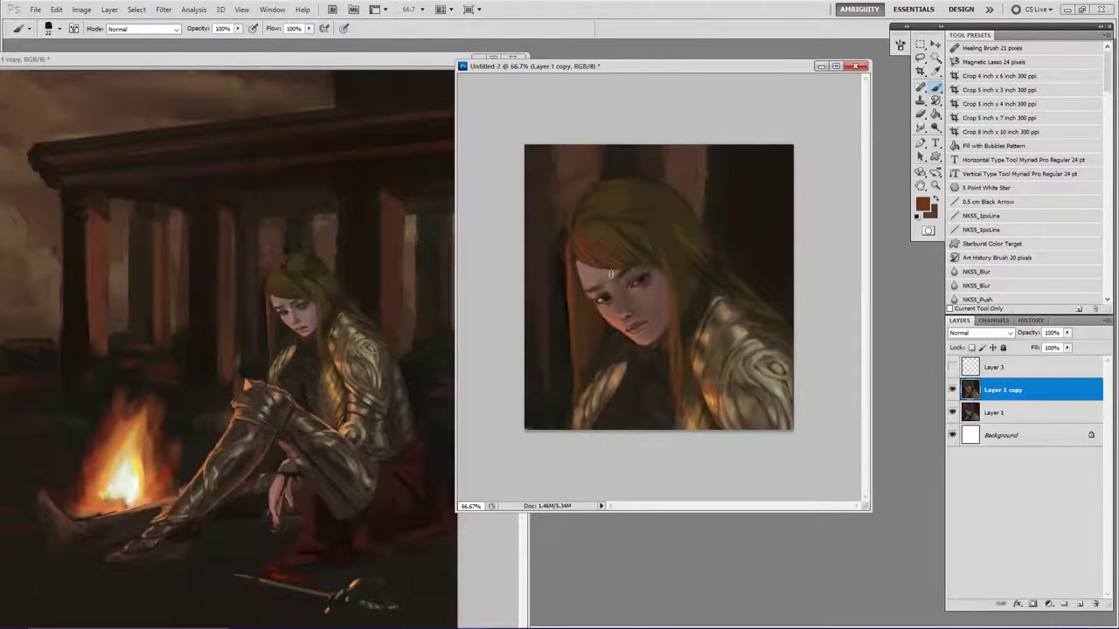
pyautogui.click(573, 265)
# Set the foreground colour to #cfb565 and paint golden highlights on the hair locks framing the face and the fringe.
pyautogui.click(927, 205)
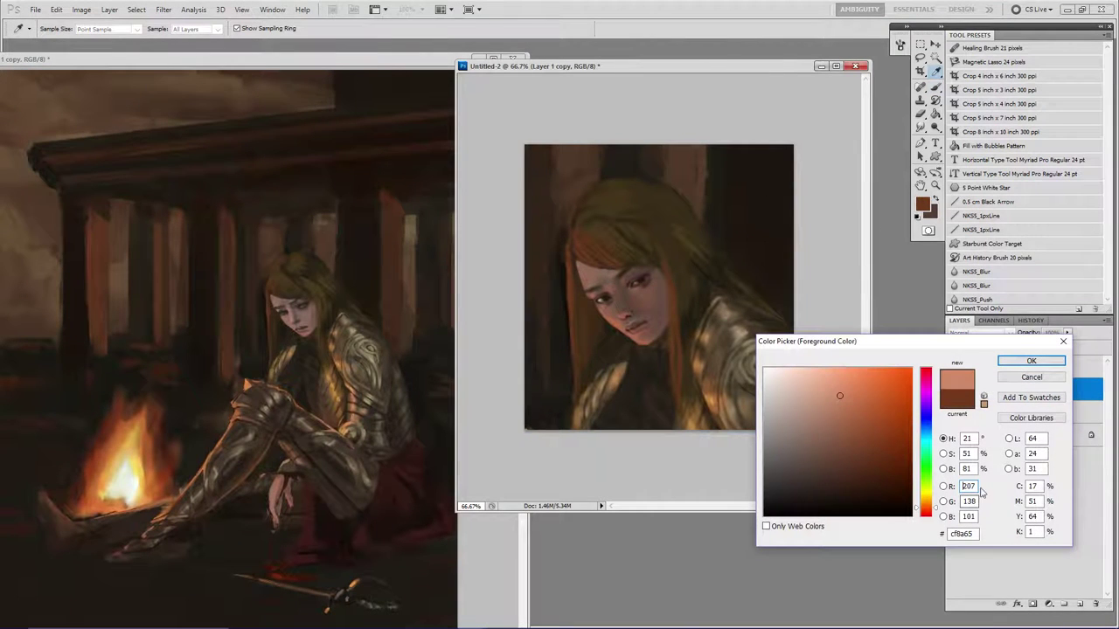
pyautogui.moveTo(938, 507); pyautogui.dragTo(938, 500)
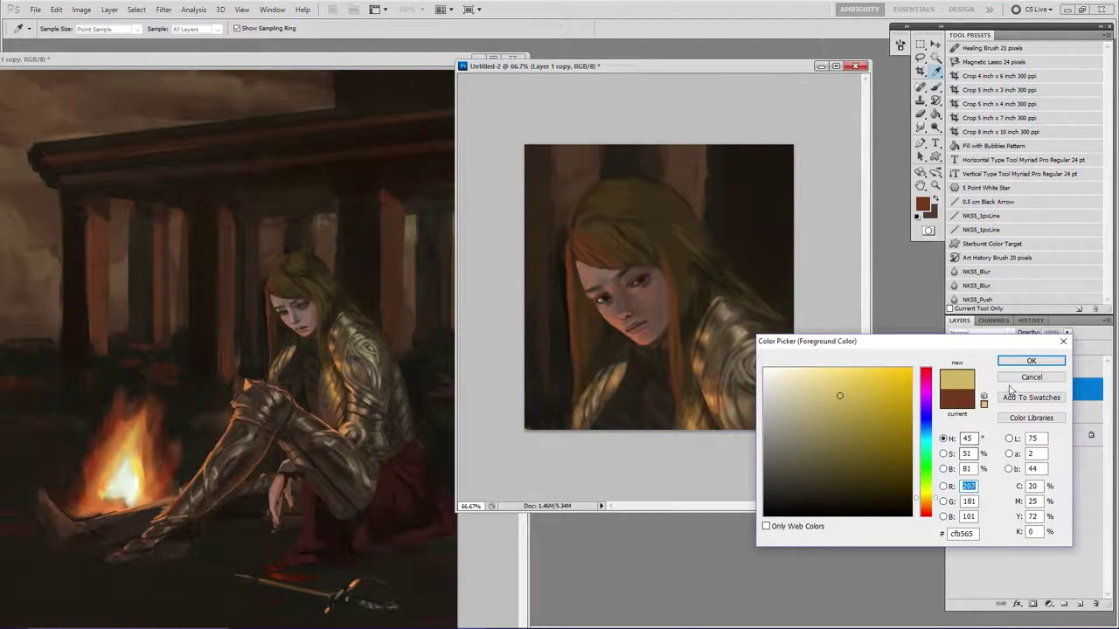
pyautogui.click(1030, 362)
pyautogui.moveTo(662, 263); pyautogui.dragTo(679, 407)
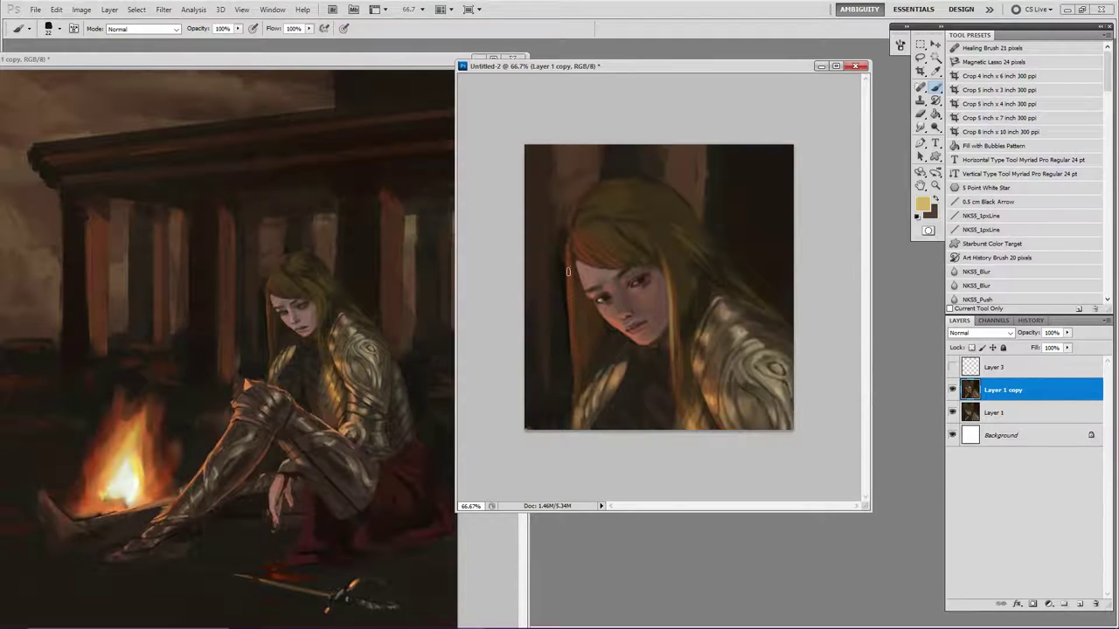
pyautogui.moveTo(570, 285); pyautogui.dragTo(576, 355)
pyautogui.moveTo(568, 258); pyautogui.dragTo(572, 398)
pyautogui.press('[')
pyautogui.moveTo(585, 256); pyautogui.dragTo(601, 258)
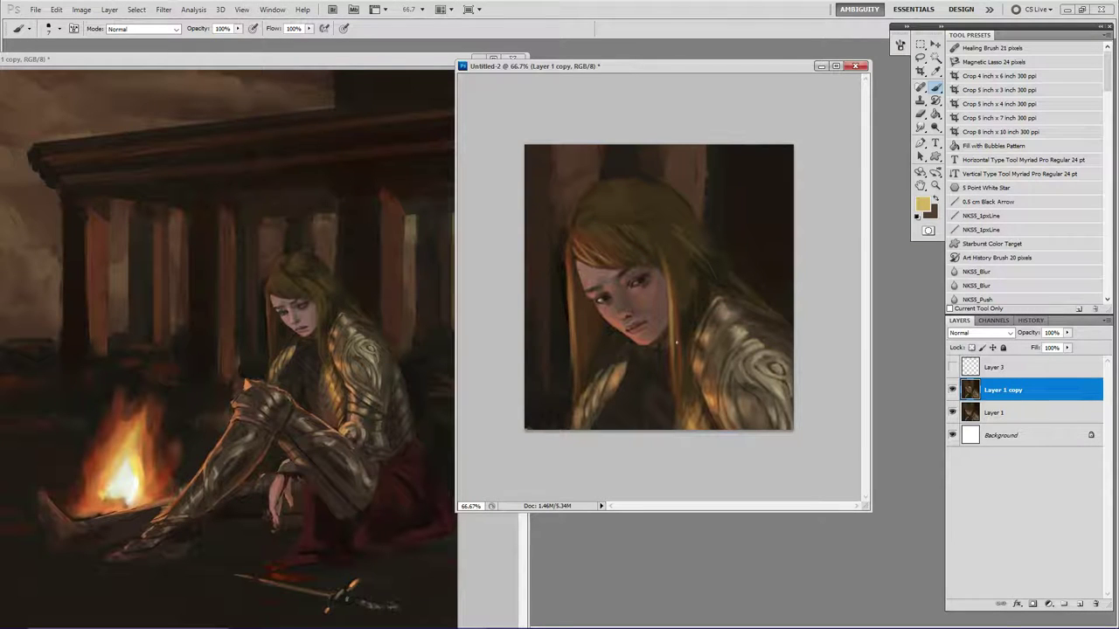
# Sample the crown's hair tone, darken it to near-black brown and paint fine shadow strands across the crown and the back hair.
pyautogui.keyDown('alt'); pyautogui.click(621, 187); pyautogui.keyUp('alt')
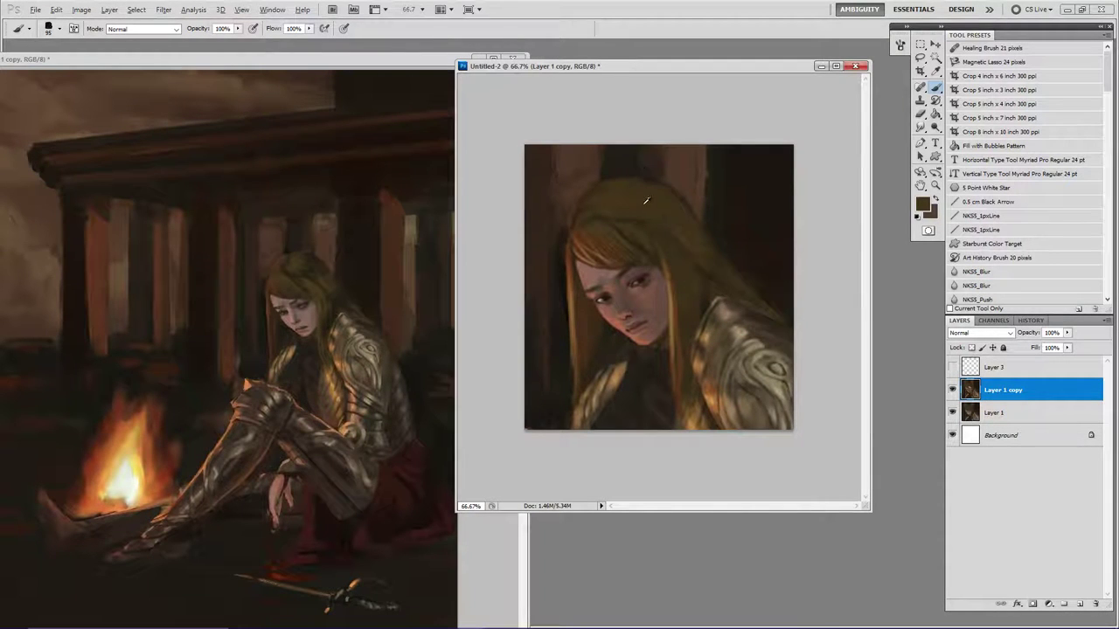
pyautogui.click(922, 205)
pyautogui.moveTo(869, 486); pyautogui.dragTo(882, 501)
pyautogui.click(1028, 363)
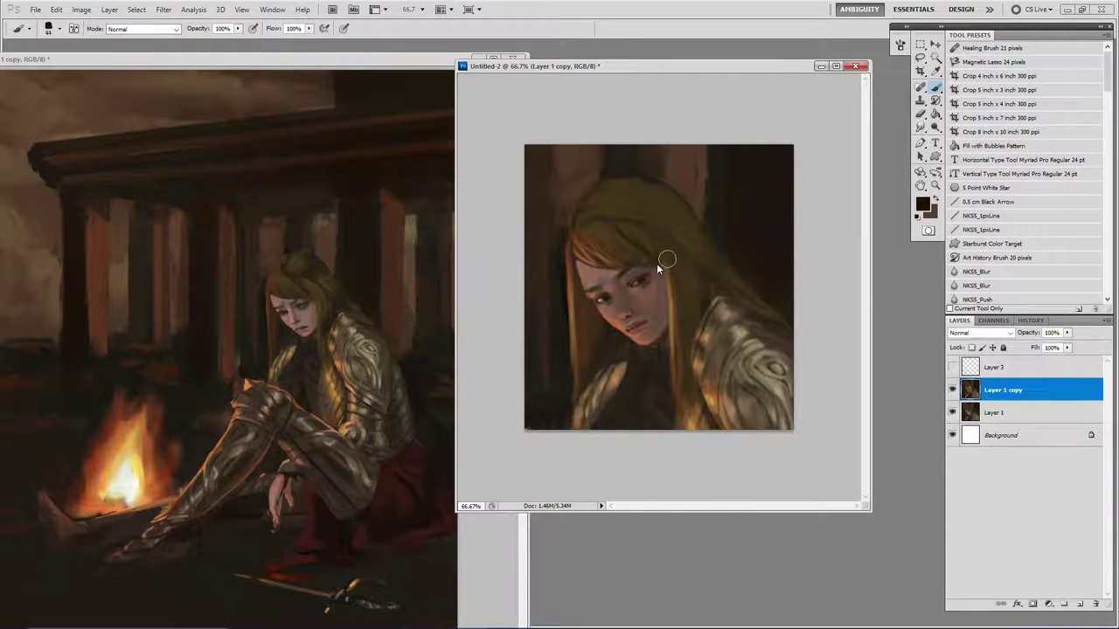
pyautogui.press('[')
pyautogui.press('[')
pyautogui.press('[')
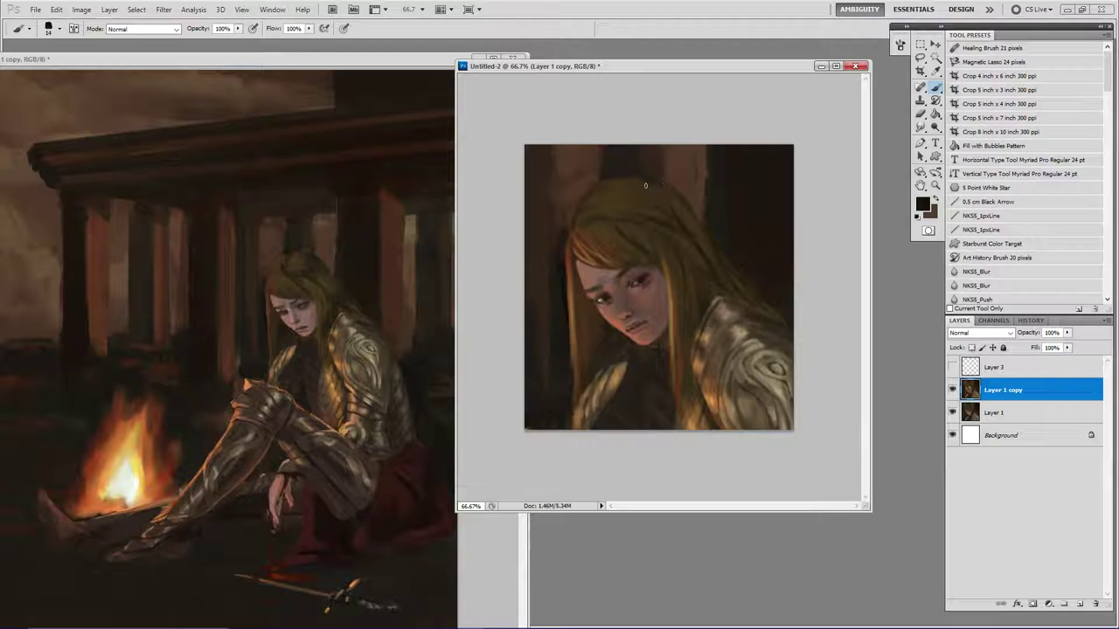
# Enlarge the brush, undo the last hair stroke and glaze the dark tone softly over the fringe and crown.
pyautogui.keyDown('alt'); pyautogui.rightClick(613, 212); pyautogui.keyUp('alt')
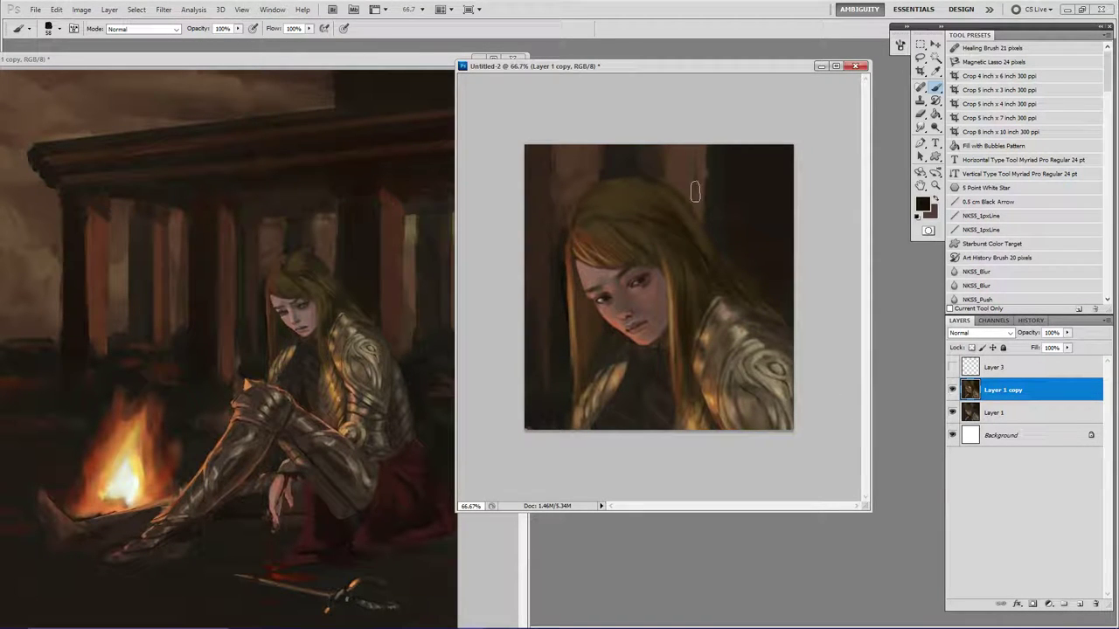
pyautogui.hotkey('ctrl', 'z')
pyautogui.hotkey('ctrl', 'z')
pyautogui.hotkey('ctrl', 'z')
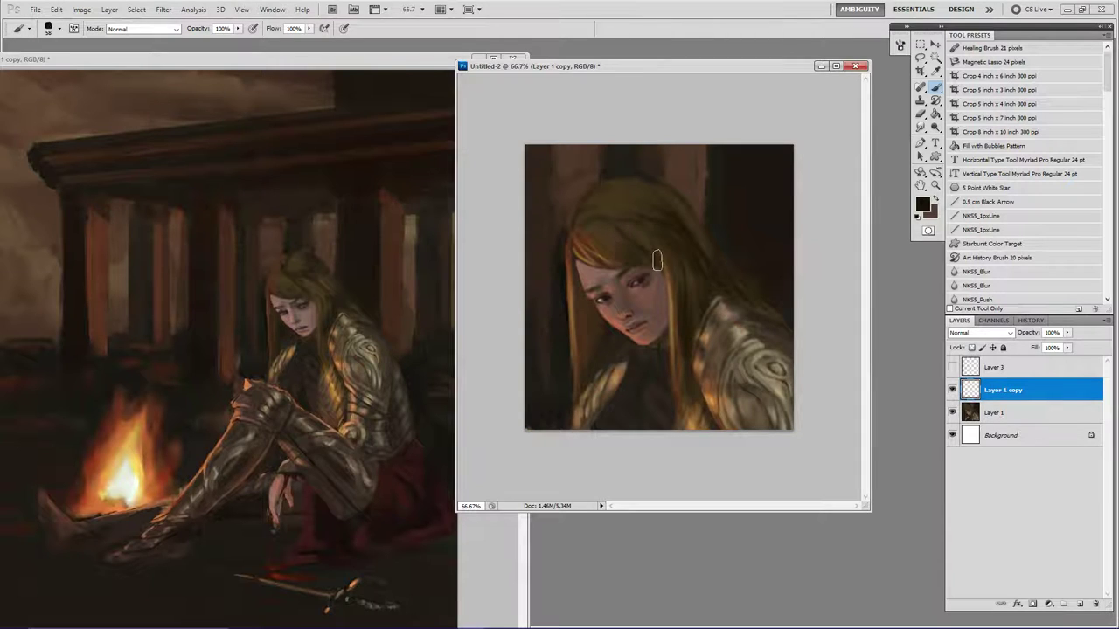
pyautogui.moveTo(589, 215); pyautogui.dragTo(597, 225)
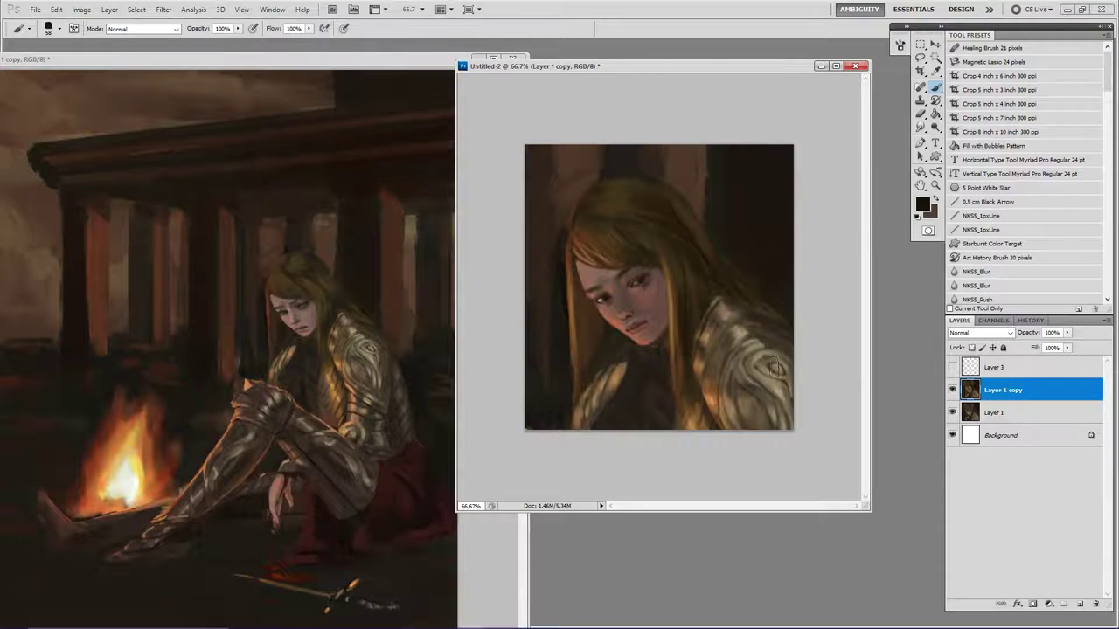
# Outline the whole face with the Lasso, from forehead to chin, and copy the selection to a new layer.
pyautogui.press('z')
pyautogui.click(582, 273)
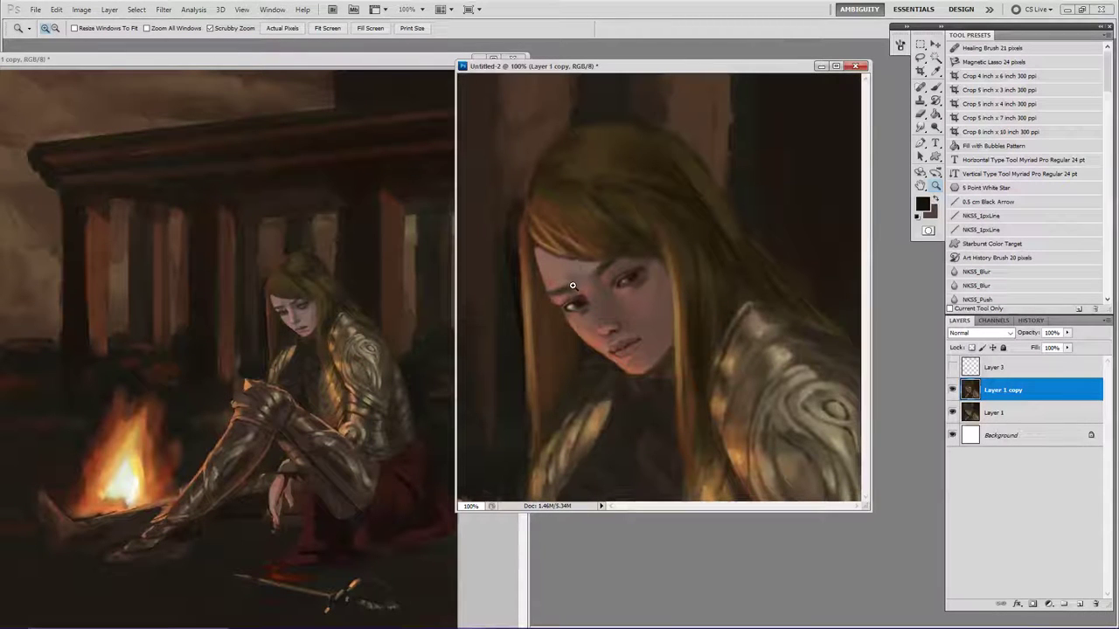
pyautogui.press('l')
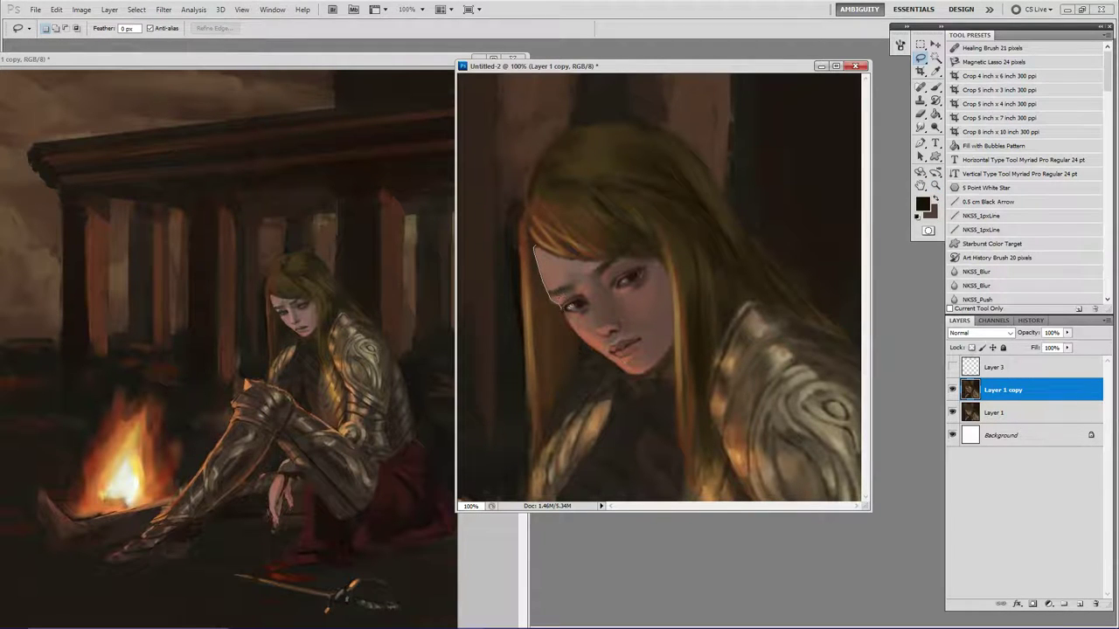
pyautogui.moveTo(574, 322); pyautogui.dragTo(655, 360)
pyautogui.moveTo(643, 259); pyautogui.dragTo(609, 255)
pyautogui.moveTo(543, 245); pyautogui.dragTo(540, 248)
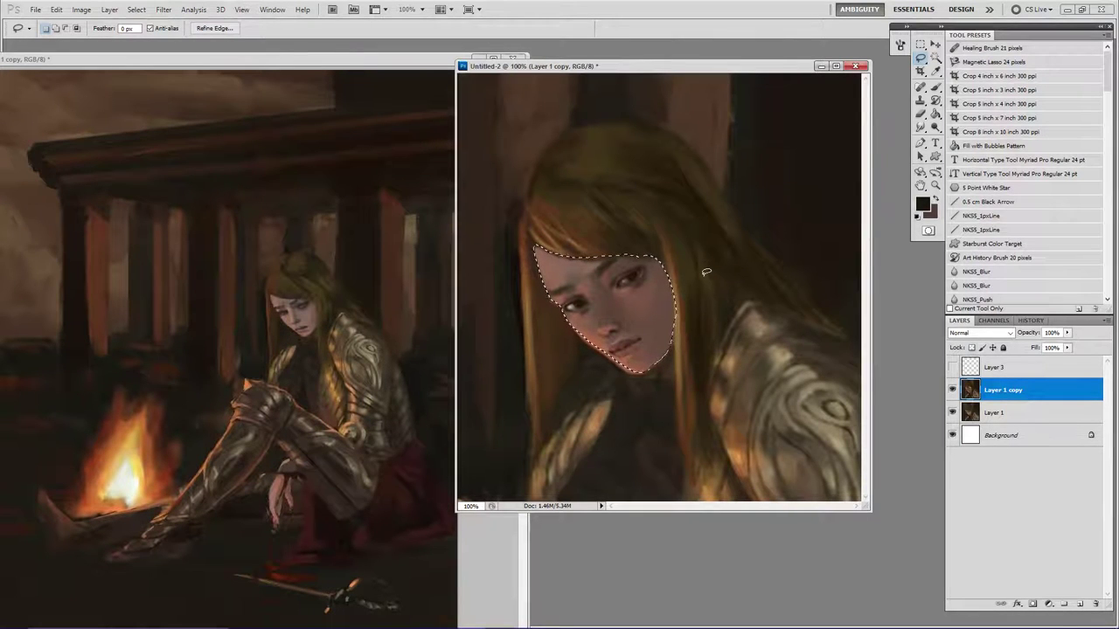
pyautogui.hotkey('ctrl', 'j')
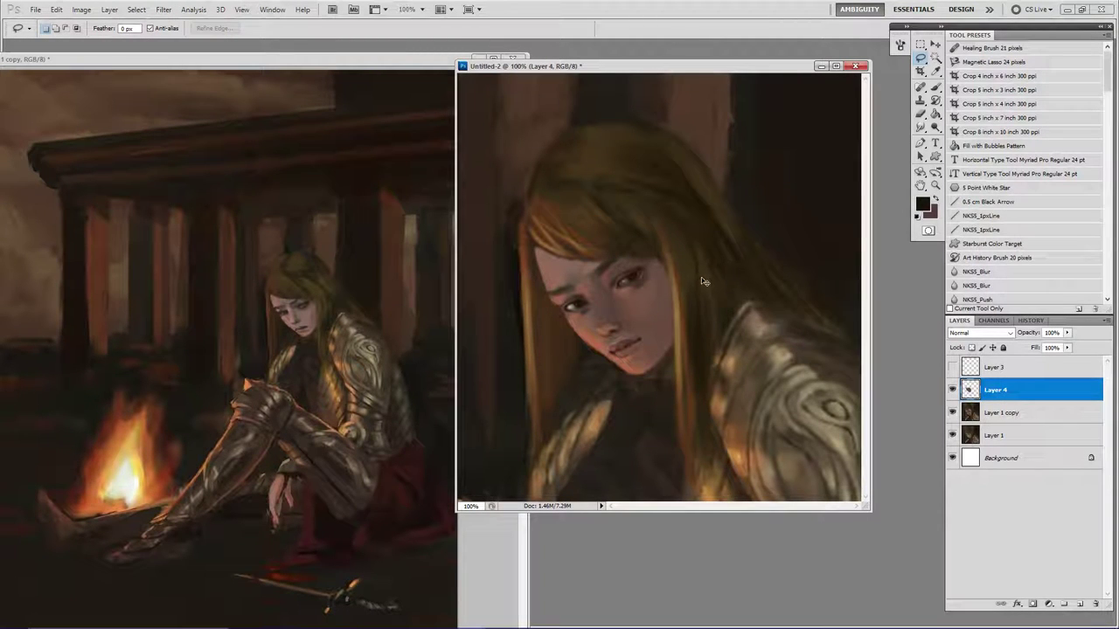
# Lower the copied face's saturation slightly with Hue/Saturation and compare it with the original by toggling Layer 4.
pyautogui.hotkey('ctrl', 'u')
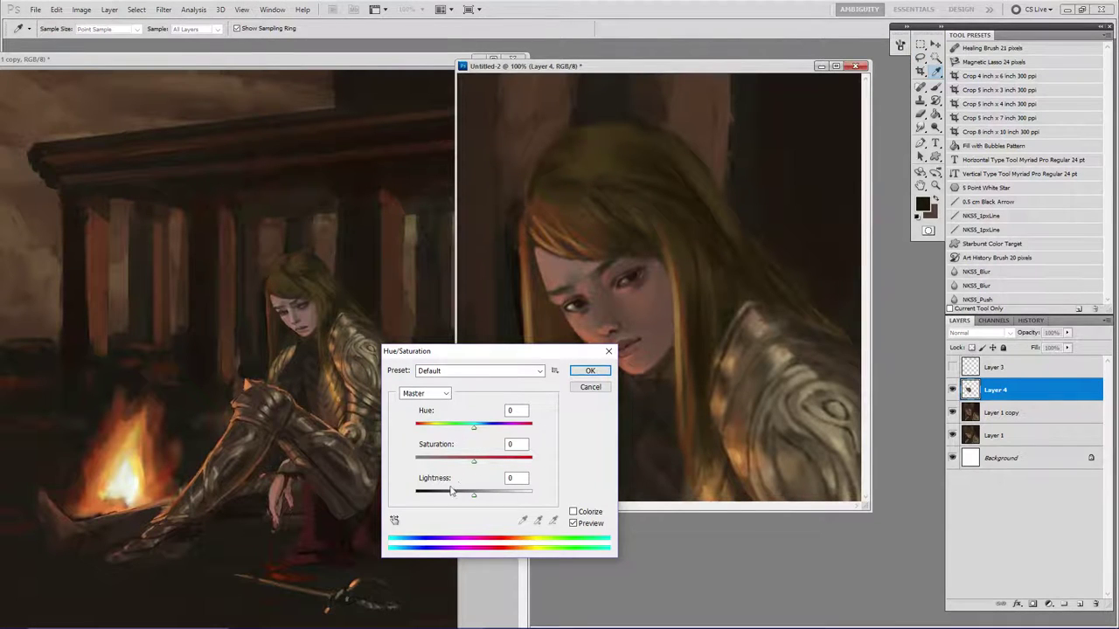
pyautogui.moveTo(472, 464)
pyautogui.mouseDown()
pyautogui.moveTo(473, 503)
pyautogui.moveTo(463, 468)
pyautogui.mouseUp()
pyautogui.click(590, 371)
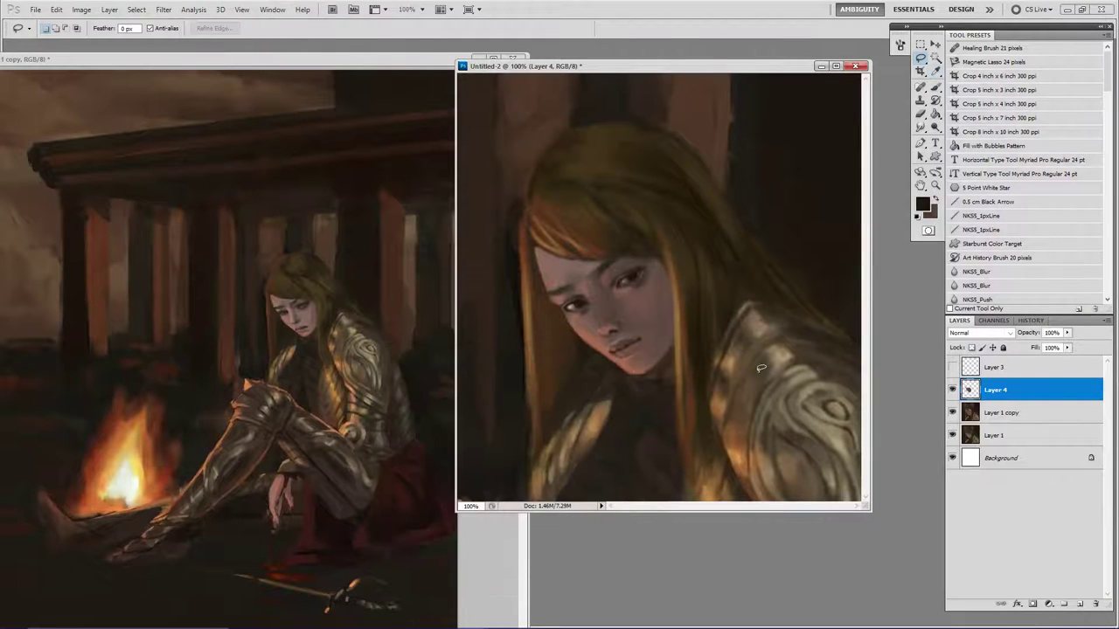
pyautogui.click(952, 392)
pyautogui.click(952, 391)
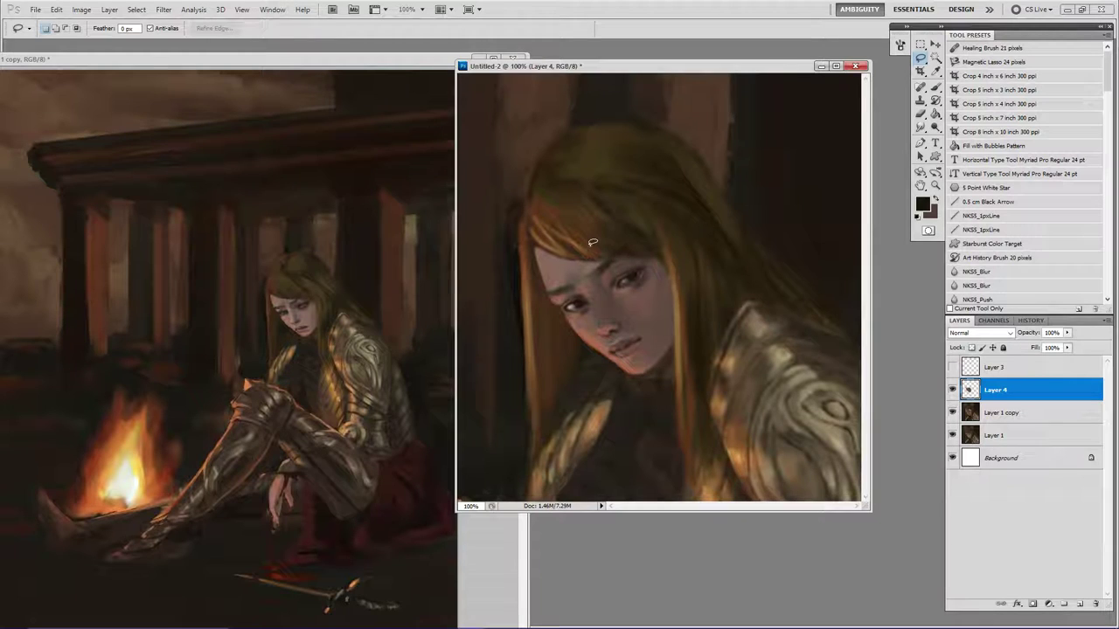
# Sample the shadowed cheek's skin tone, choose a muted reddish-brown foreground colour and paint the cheek beside the hair.
pyautogui.press('i')
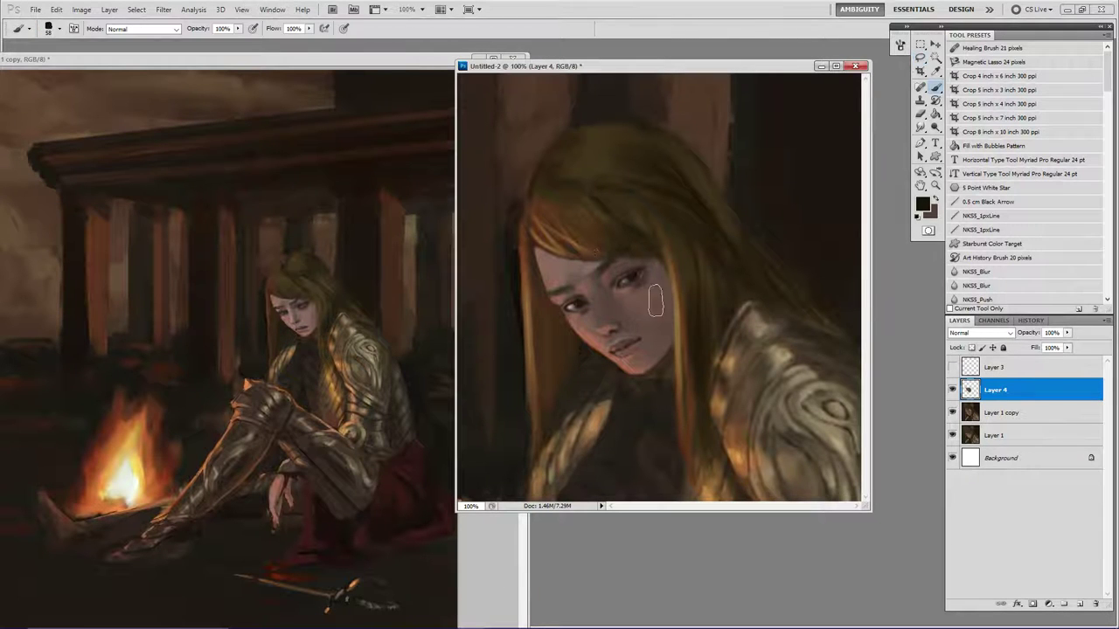
pyautogui.click(662, 294)
pyautogui.click(922, 205)
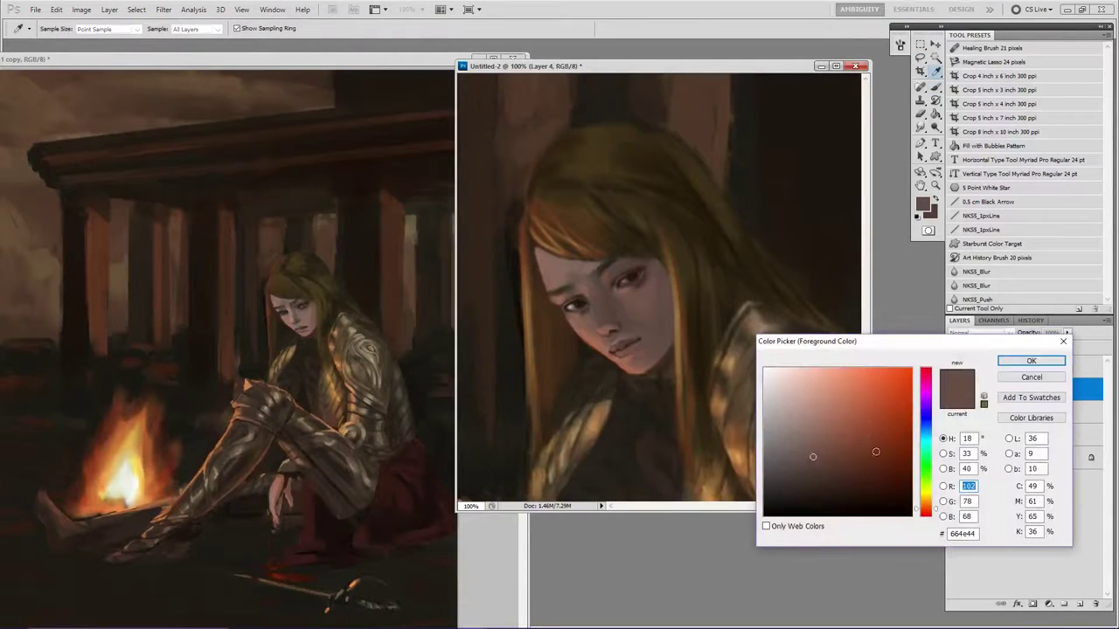
pyautogui.click(859, 458)
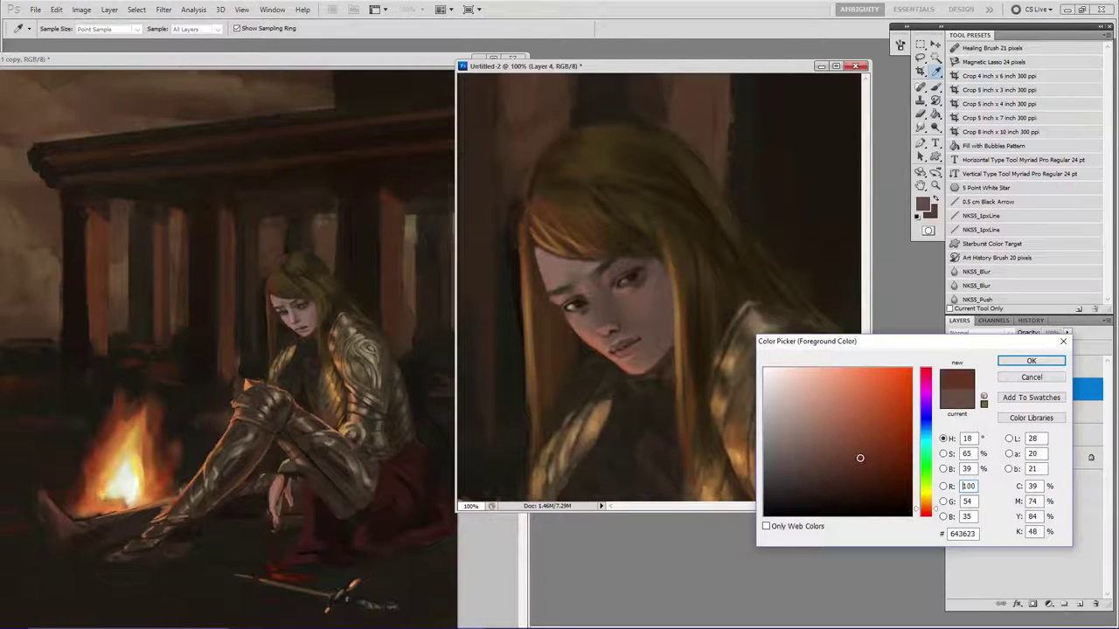
pyautogui.click(663, 282)
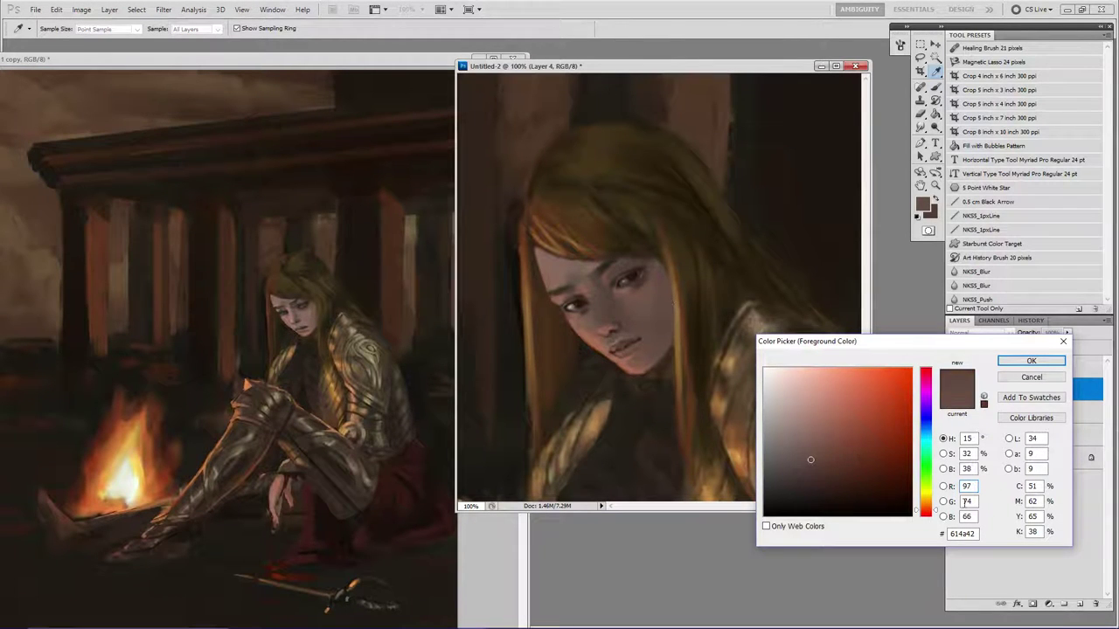
pyautogui.click(1030, 360)
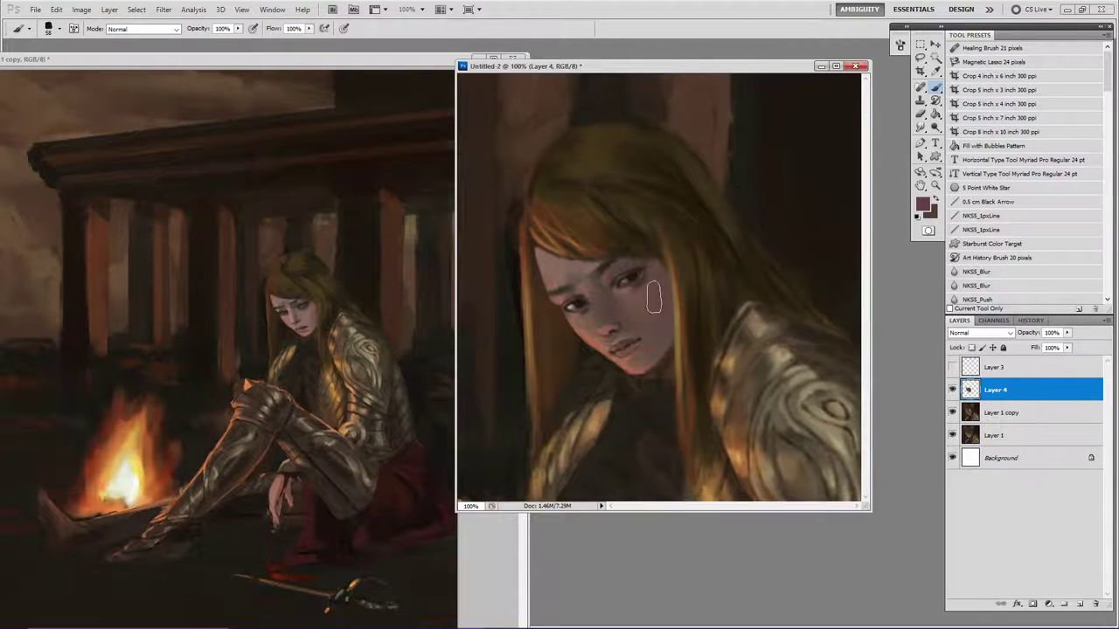
# Sample the skin beside the nose, set the foreground colour to #8d4f4f and glaze a reddish tint over the cheeks.
pyautogui.keyDown('alt'); pyautogui.click(588, 326); pyautogui.keyUp('alt')
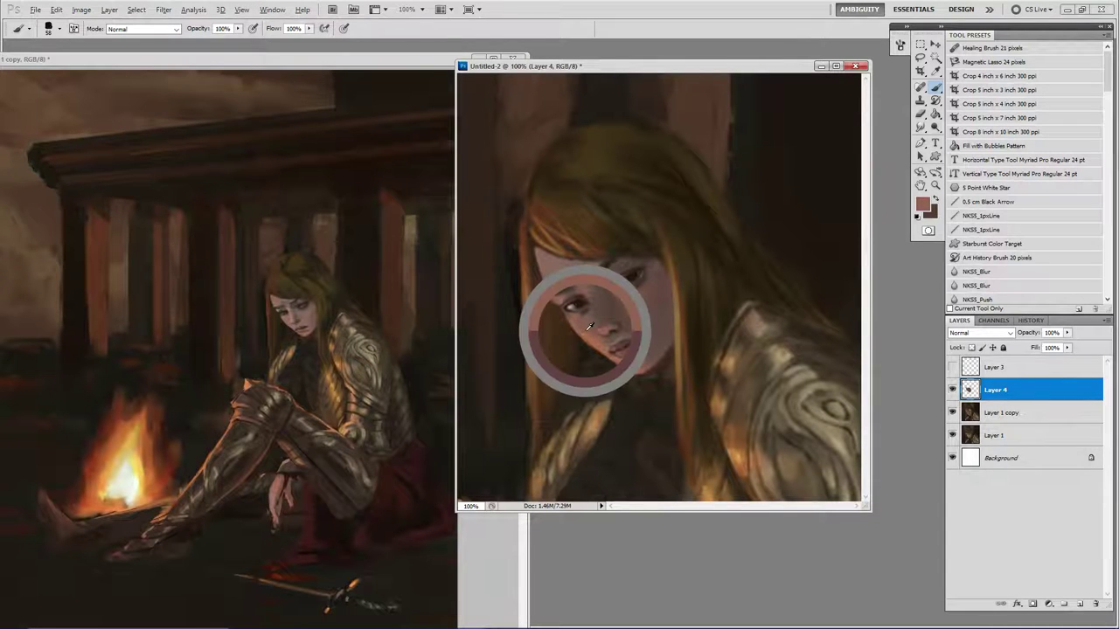
pyautogui.click(921, 204)
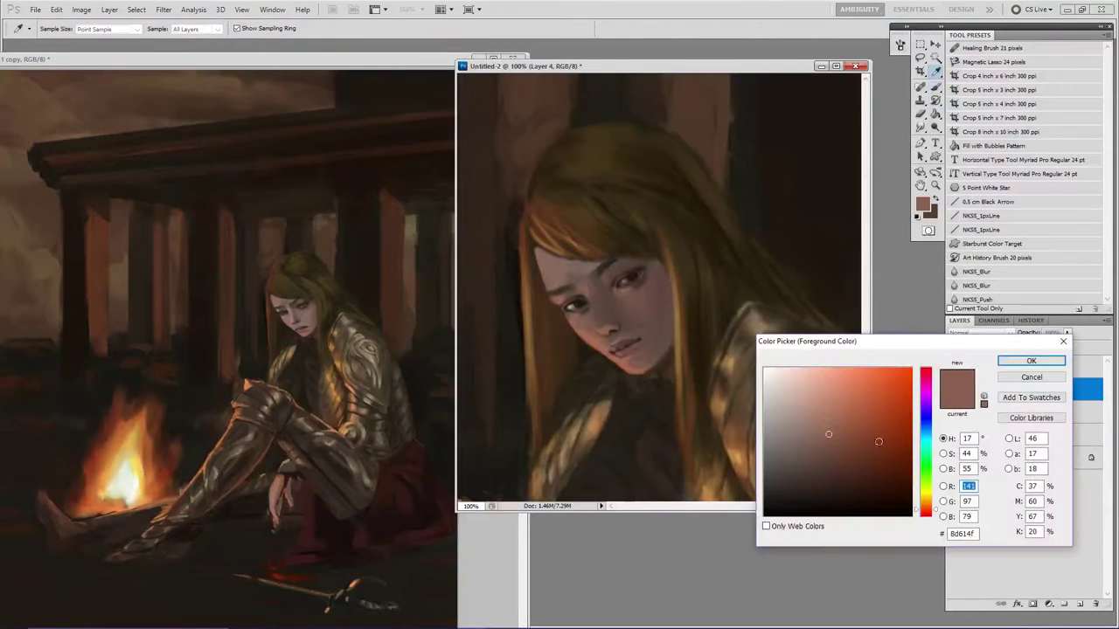
pyautogui.click(933, 511)
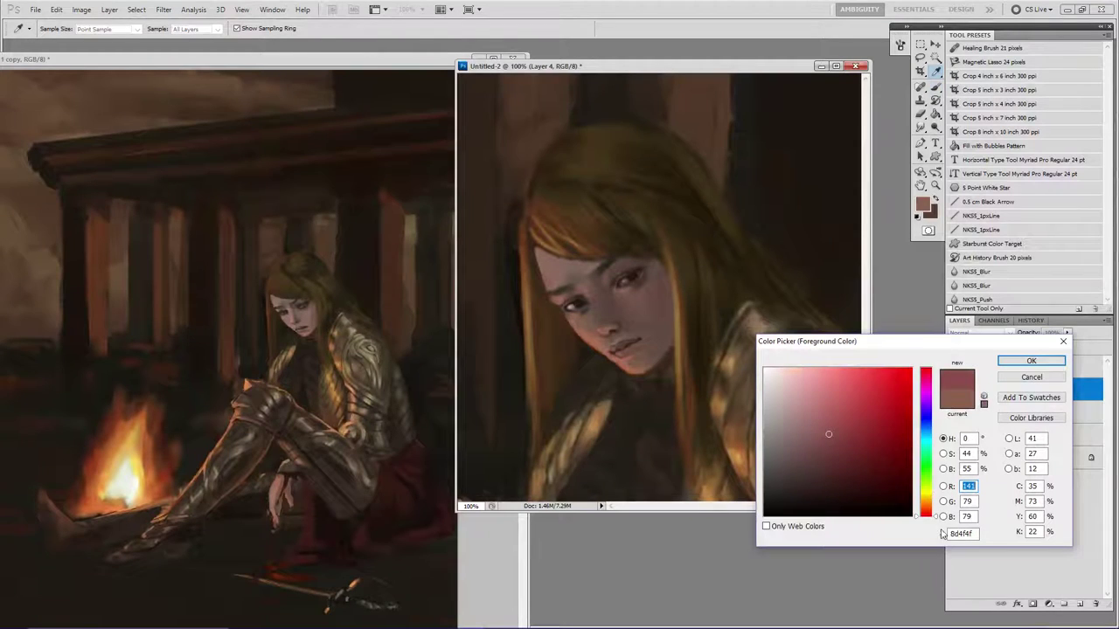
pyautogui.click(1032, 361)
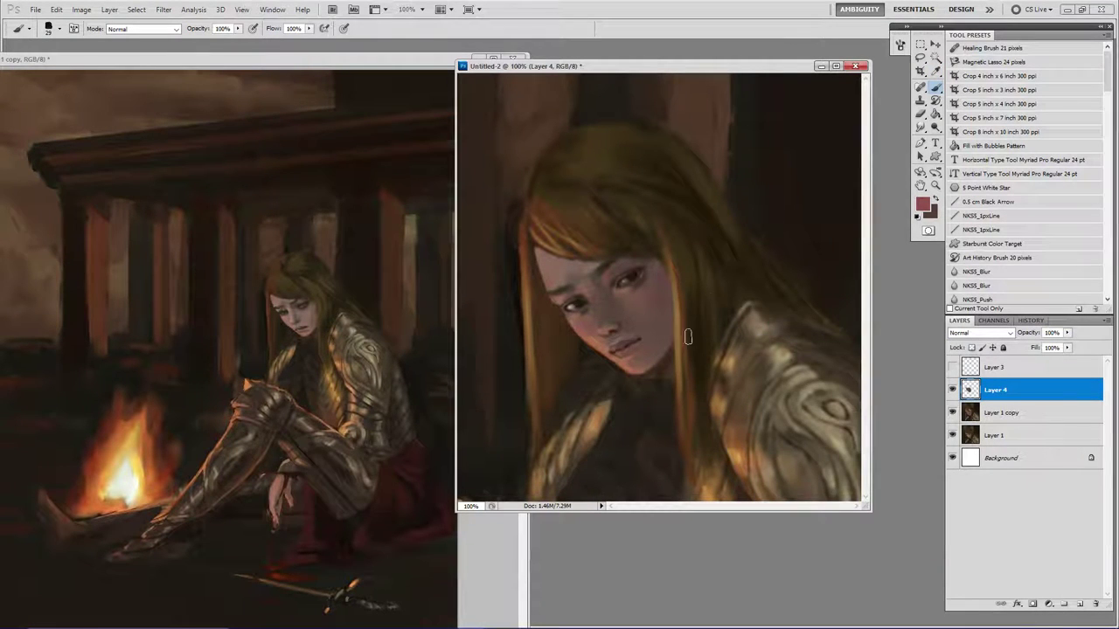
# Sample the nose's skin tone, set the foreground colour to #604242 and paint the nose bridge and adjoining cheek.
pyautogui.keyDown('alt'); pyautogui.click(603, 320); pyautogui.keyUp('alt')
pyautogui.click(923, 206)
pyautogui.click(936, 514)
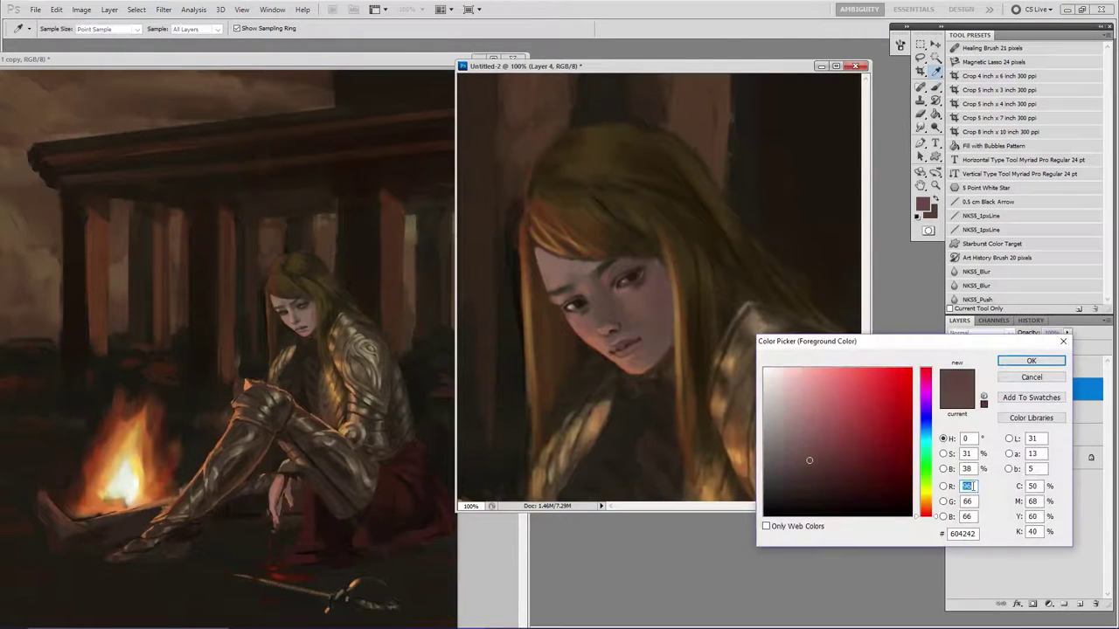
pyautogui.click(1032, 361)
pyautogui.moveTo(608, 321); pyautogui.dragTo(617, 308)
pyautogui.keyDown('alt'); pyautogui.click(602, 312); pyautogui.keyUp('alt')
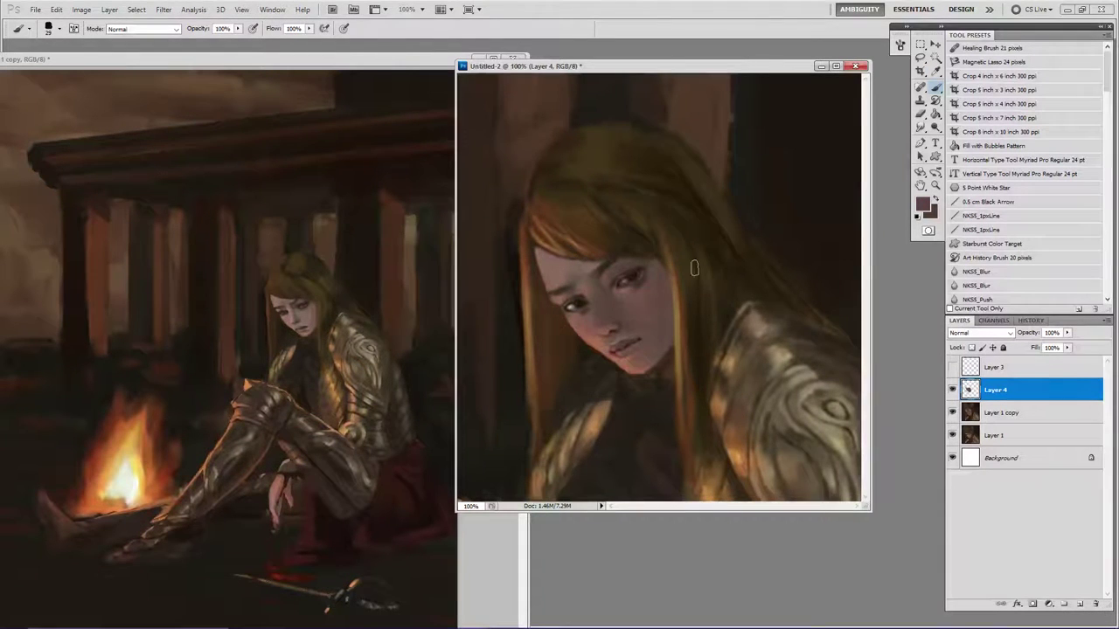
# Sample the skin tone above the lips and refine the area around the mouth with a smaller brush.
pyautogui.keyDown('alt'); pyautogui.click(623, 333); pyautogui.keyUp('alt')
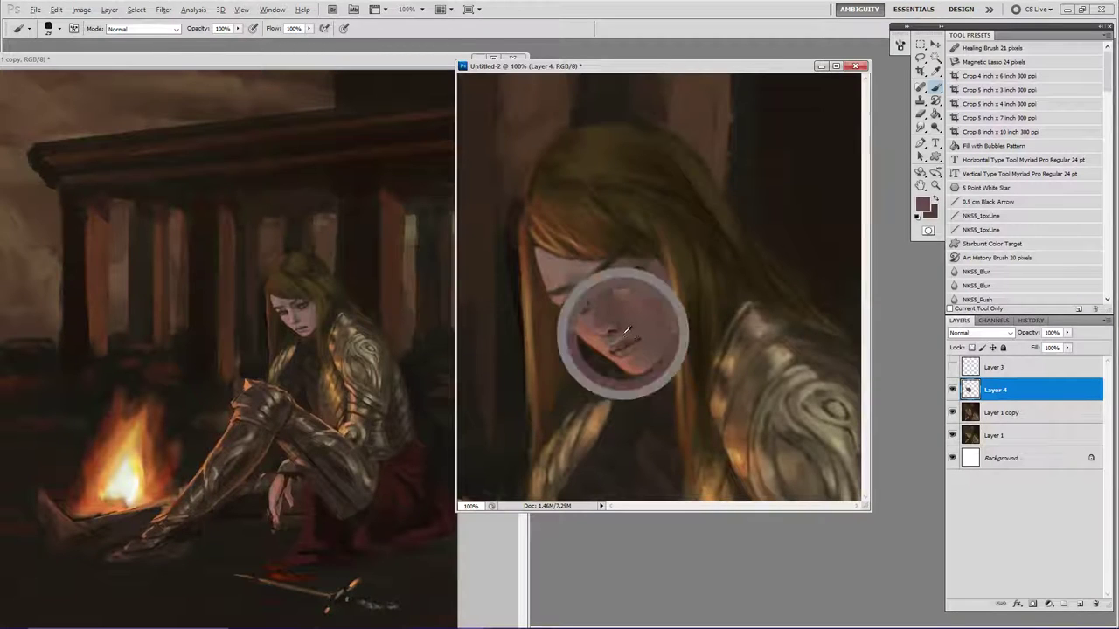
pyautogui.press('[')
pyautogui.press('[')
pyautogui.press('[')
pyautogui.moveTo(610, 347); pyautogui.dragTo(614, 340)
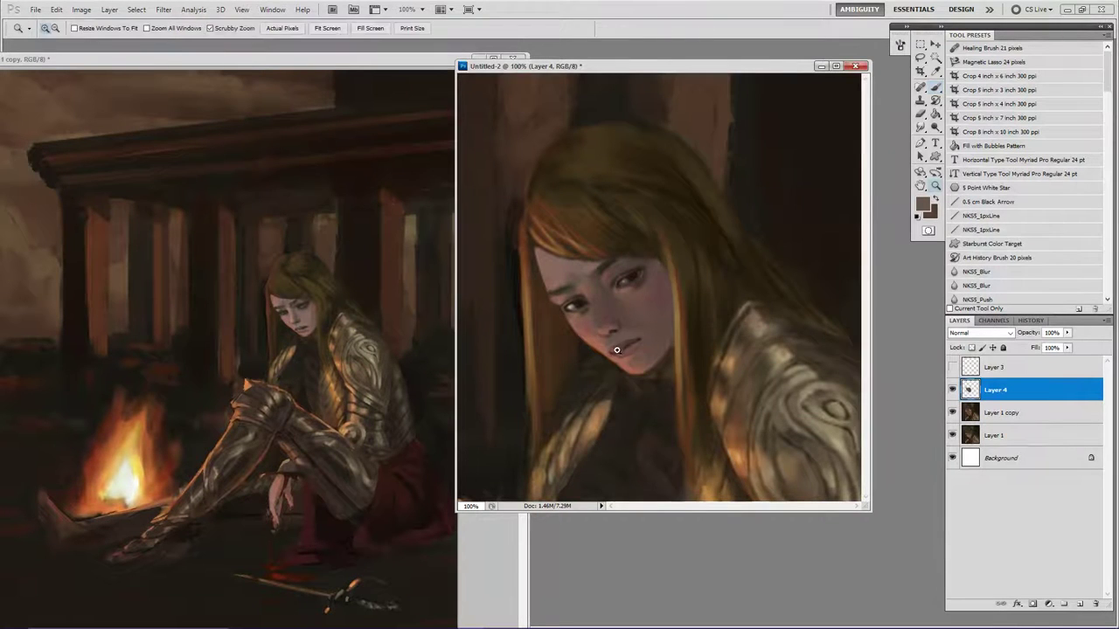
# Sample the warm chin tone and paint small reddish-brown touches around the lips and chin with a fine brush.
pyautogui.keyDown('ctrl'); pyautogui.click(616, 345); pyautogui.keyUp('ctrl')
pyautogui.keyDown('ctrl'); pyautogui.click(616, 345); pyautogui.keyUp('ctrl')
pyautogui.keyDown('ctrl'); pyautogui.click(617, 345); pyautogui.keyUp('ctrl')
pyautogui.keyDown('alt'); pyautogui.click(658, 358); pyautogui.keyUp('alt')
pyautogui.press('[')
pyautogui.press('[')
pyautogui.press('[')
pyautogui.press('[')
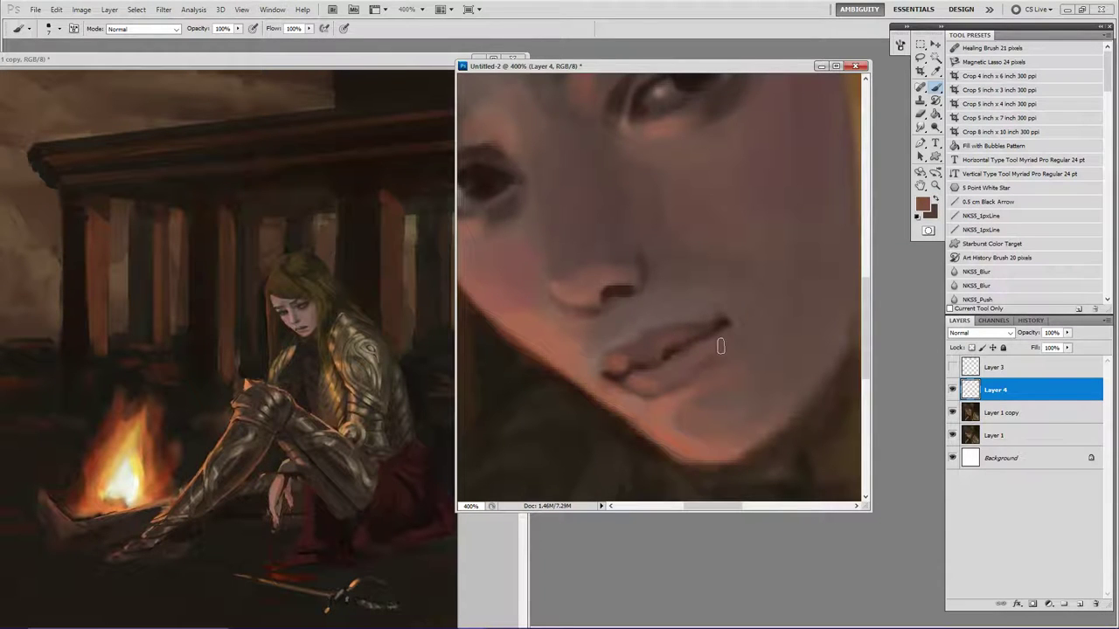
# Check the whole portrait with and without Layer 4 to compare the face's colouring.
pyautogui.press('z')
pyautogui.keyDown('alt'); pyautogui.click(692, 378); pyautogui.keyUp('alt')
pyautogui.keyDown('alt'); pyautogui.click(692, 378); pyautogui.keyUp('alt')
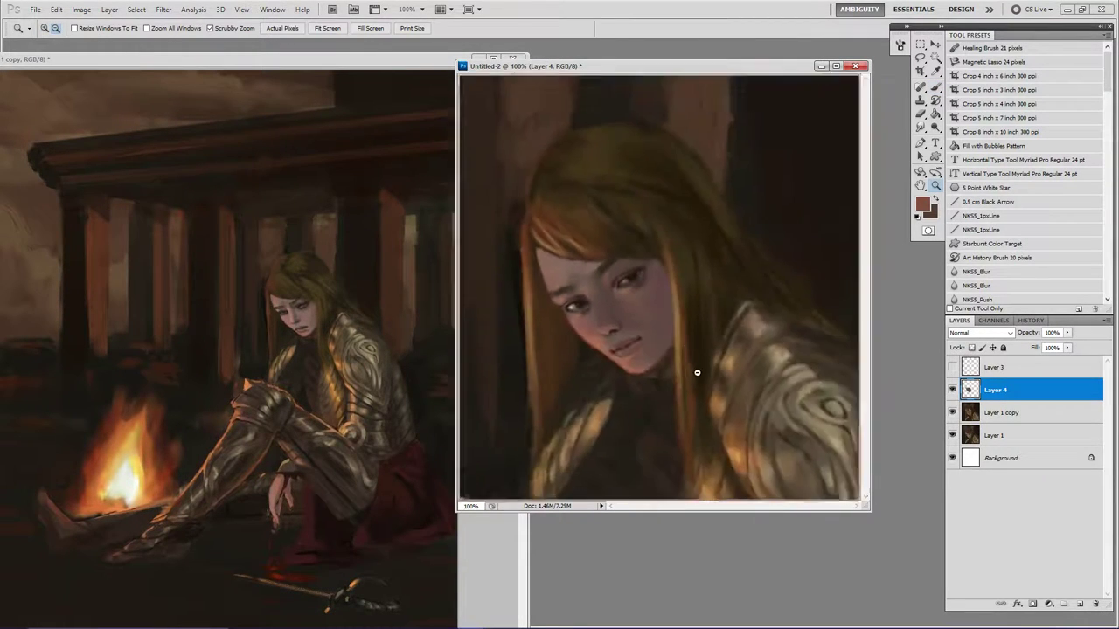
pyautogui.keyDown('alt'); pyautogui.click(696, 372); pyautogui.keyUp('alt')
pyautogui.keyDown('alt'); pyautogui.click(682, 354); pyautogui.keyUp('alt')
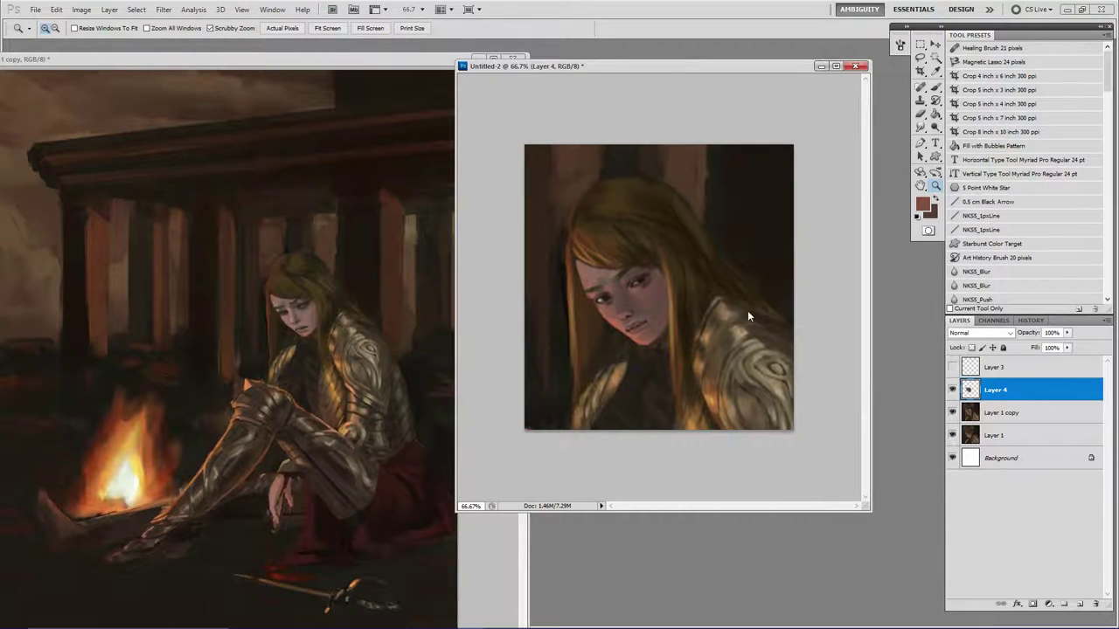
pyautogui.click(952, 390)
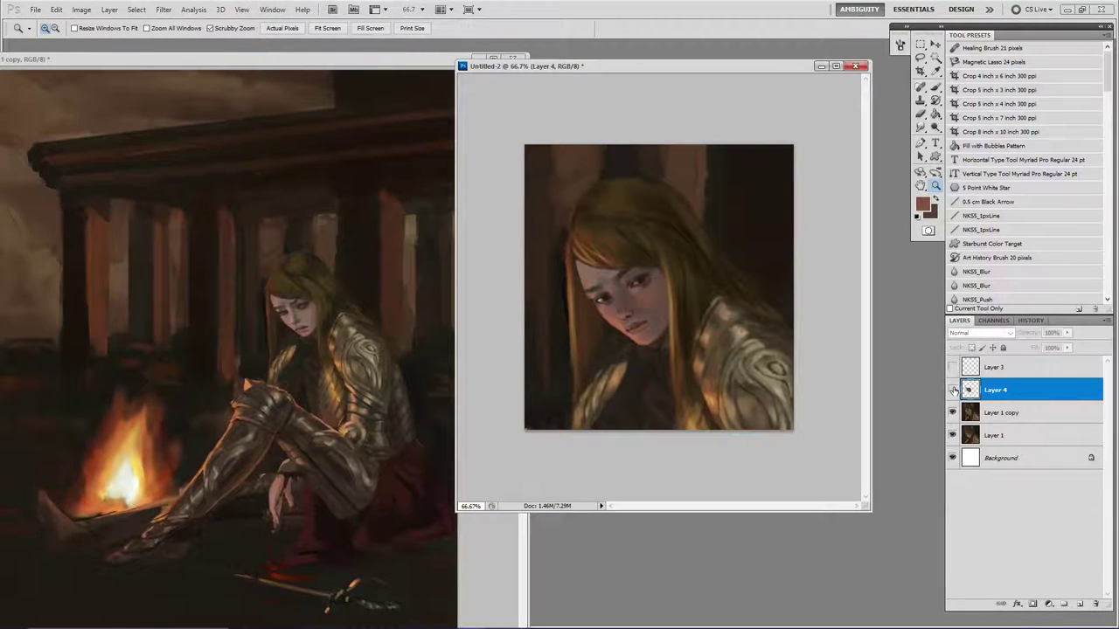
# Sample the orange edge light and paint warm firelight along the fire-side cheek, under the nose and around the eye.
pyautogui.click(639, 300)
pyautogui.click(636, 317)
pyautogui.moveTo(586, 351)
pyautogui.mouseDown()
pyautogui.moveTo(604, 366)
pyautogui.moveTo(664, 369)
pyautogui.mouseUp()
pyautogui.press('b')
pyautogui.keyDown('alt'); pyautogui.click(649, 363); pyautogui.keyUp('alt')
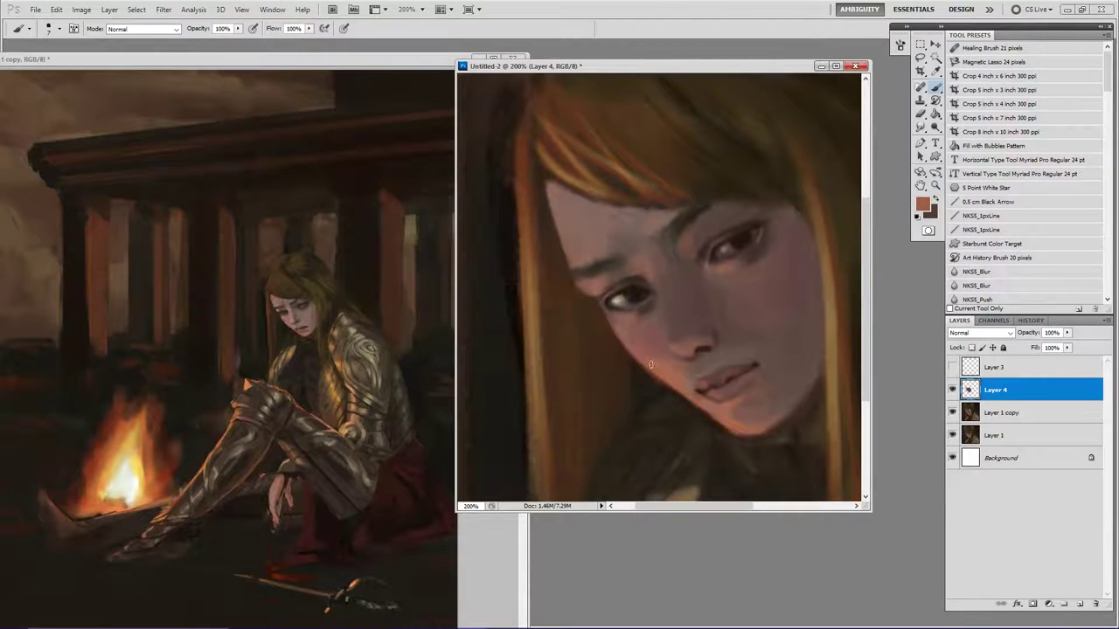
pyautogui.moveTo(622, 337); pyautogui.dragTo(639, 348)
pyautogui.moveTo(674, 347); pyautogui.dragTo(697, 341)
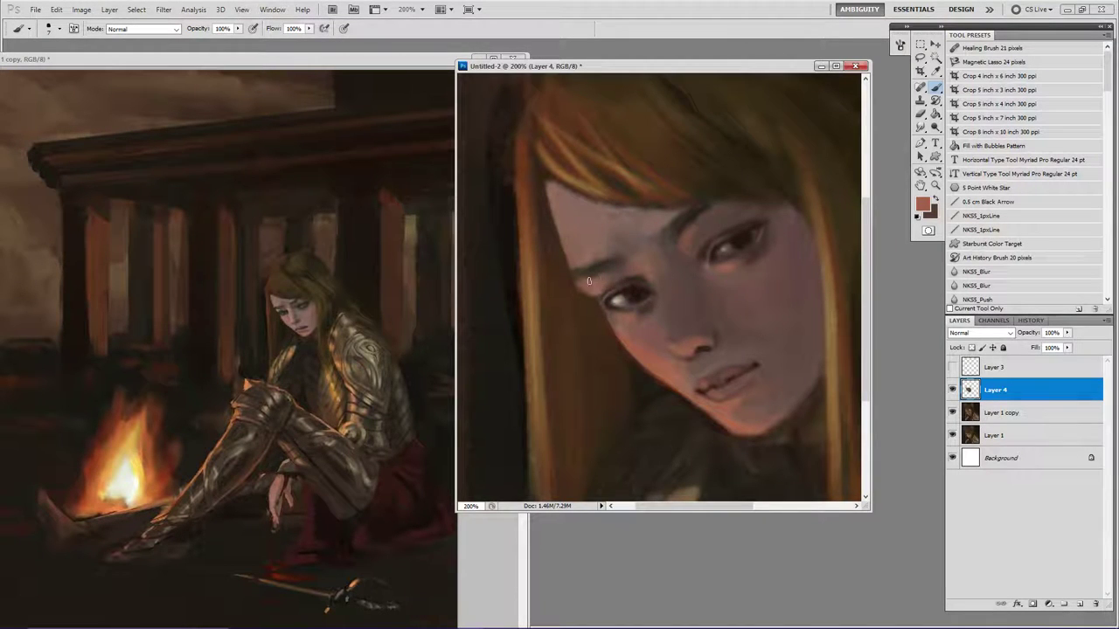
pyautogui.moveTo(579, 287); pyautogui.dragTo(628, 317)
# Sample muted skin tones from the cheek and blend them over the nose and the cheek beside it with a larger brush.
pyautogui.press('z')
pyautogui.keyDown('alt'); pyautogui.click(675, 264); pyautogui.keyUp('alt')
pyautogui.keyDown('alt'); pyautogui.click(690, 255); pyautogui.keyUp('alt')
pyautogui.keyDown('alt'); pyautogui.click(690, 254); pyautogui.keyUp('alt')
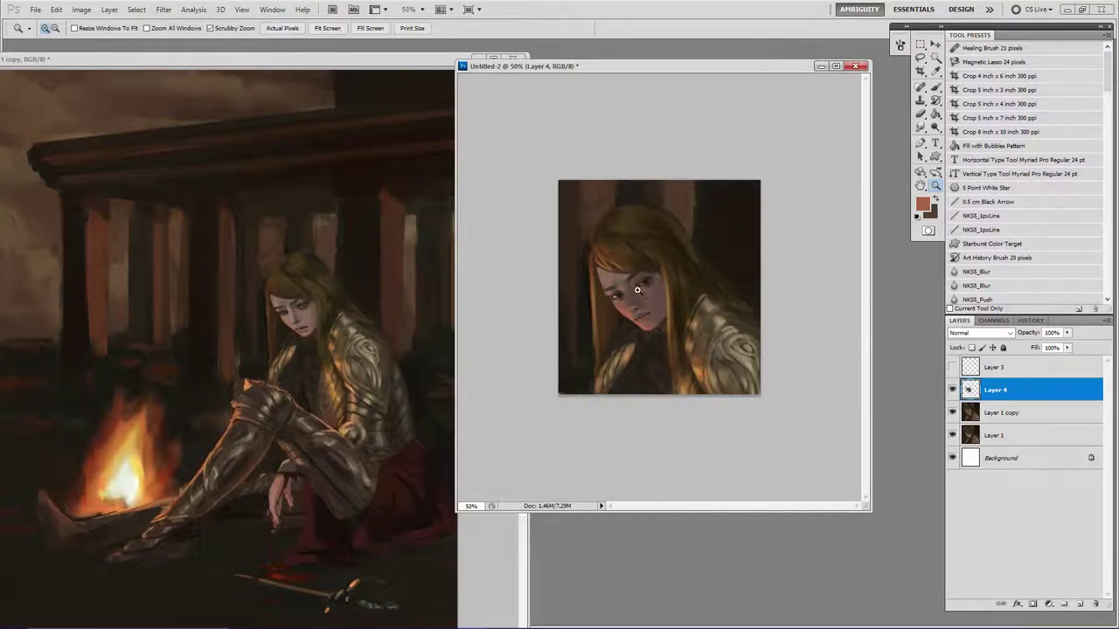
pyautogui.hotkey('ctrl', '1')
pyautogui.press('b')
pyautogui.keyDown('alt'); pyautogui.click(657, 318); pyautogui.keyUp('alt')
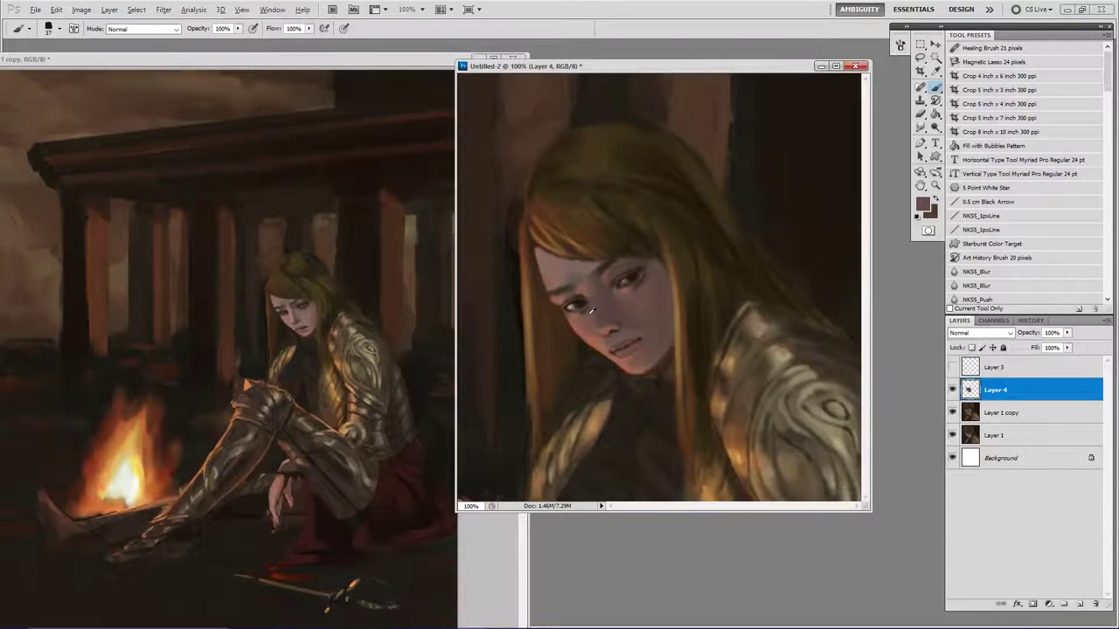
pyautogui.keyDown('alt'); pyautogui.click(627, 320); pyautogui.keyUp('alt')
pyautogui.press('z')
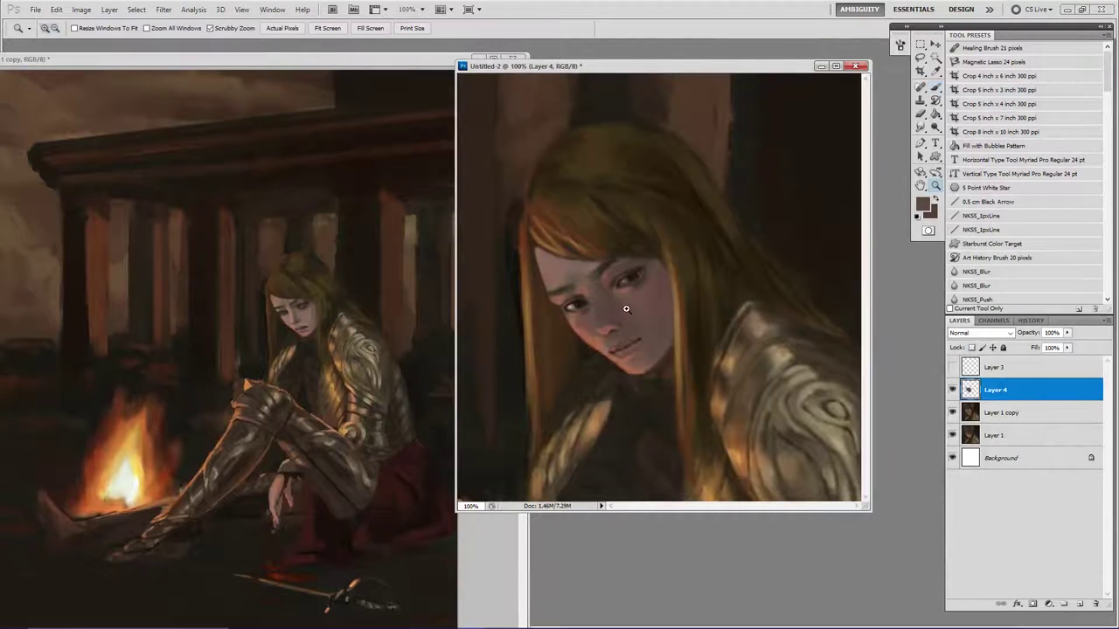
# Merge Layer 4 into Layer 1 copy and compare the portrait with and without the merged layer.
pyautogui.keyDown('alt'); pyautogui.click(627, 312); pyautogui.keyUp('alt')
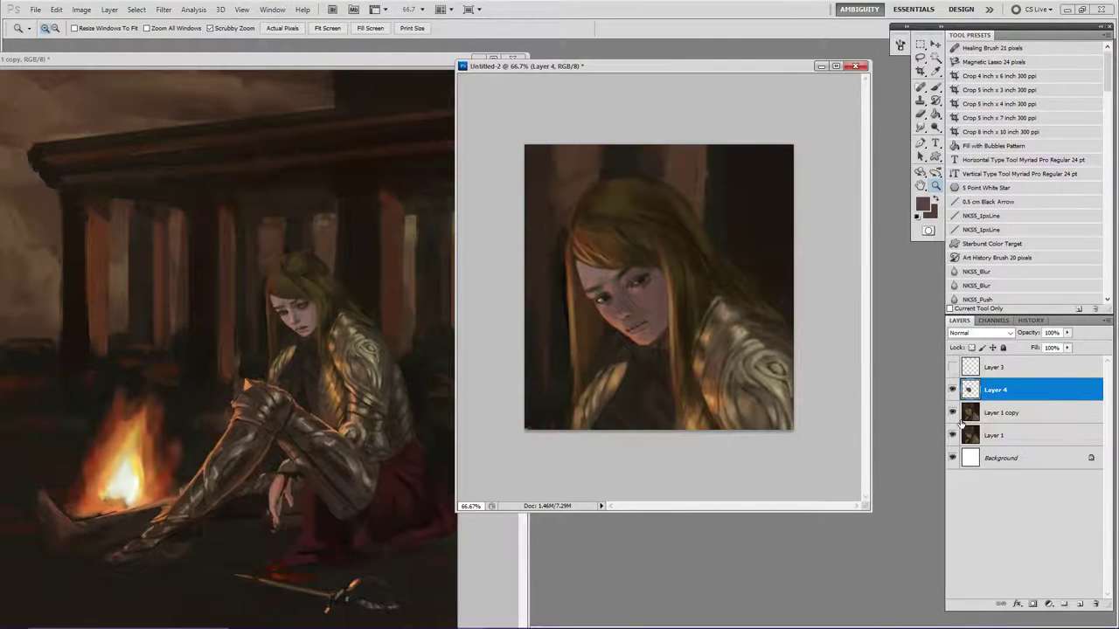
pyautogui.hotkey('ctrl', 'e')
pyautogui.click(952, 391)
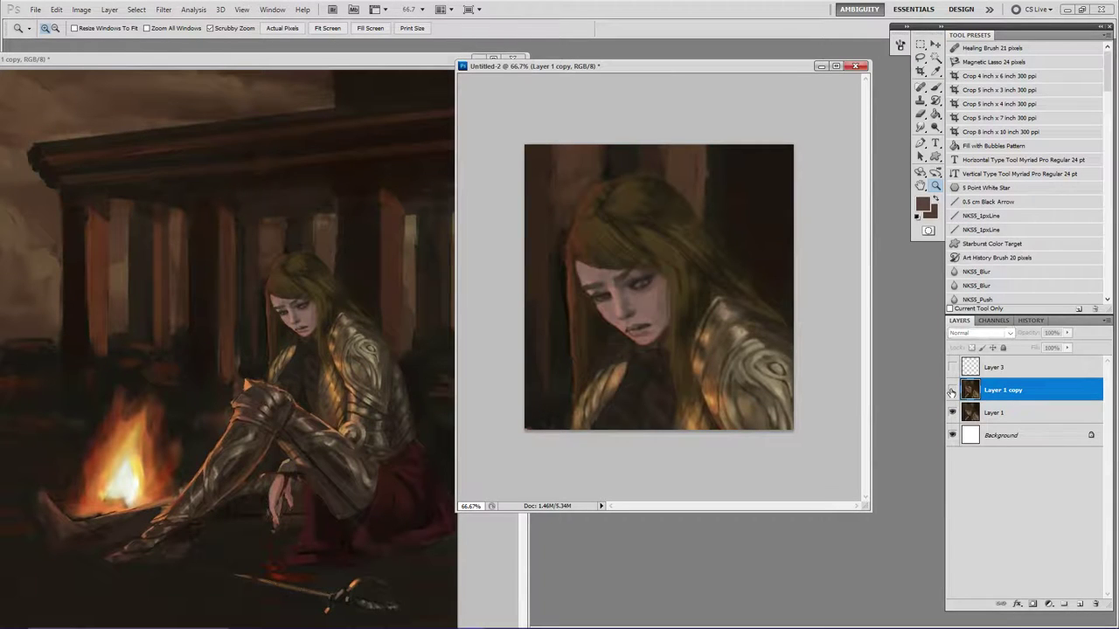
pyautogui.click(952, 391)
pyautogui.click(952, 391)
pyautogui.click(952, 390)
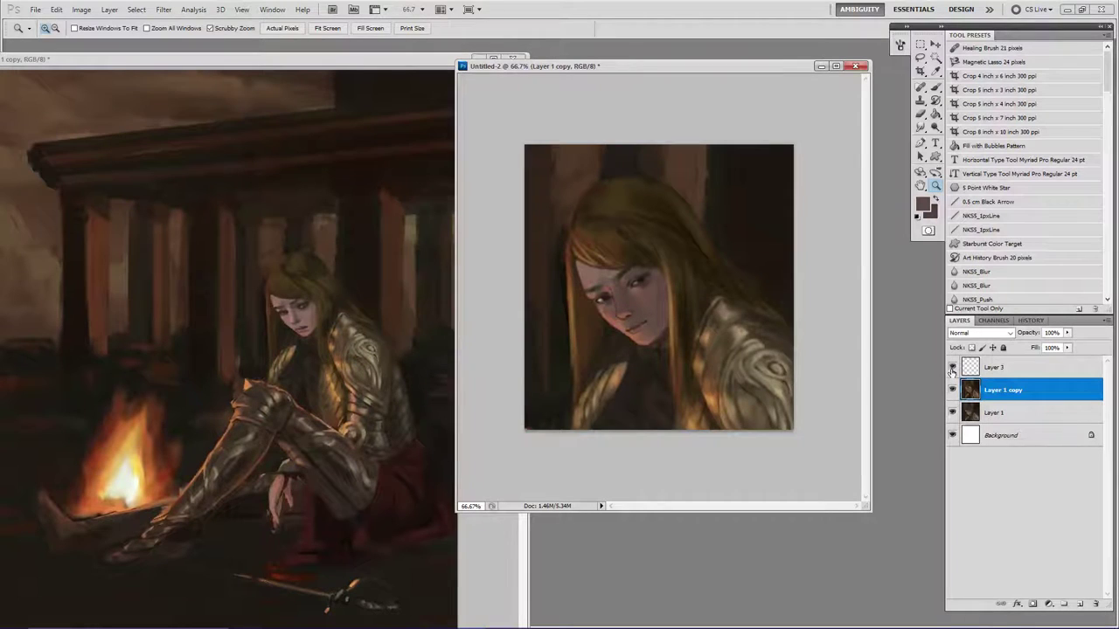
# Delete Layer 3 and merge Layer 1 copy, Layer 1 and Background into a single layer.
pyautogui.click(970, 371)
pyautogui.press('Delete')
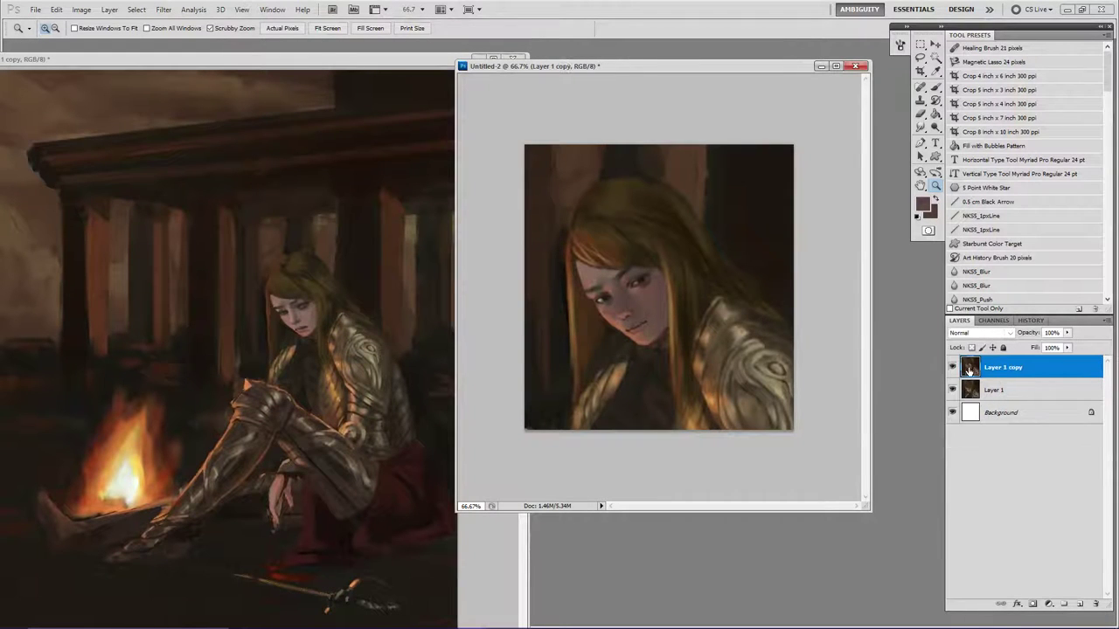
pyautogui.keyDown('shift'); pyautogui.click(973, 417); pyautogui.keyUp('shift')
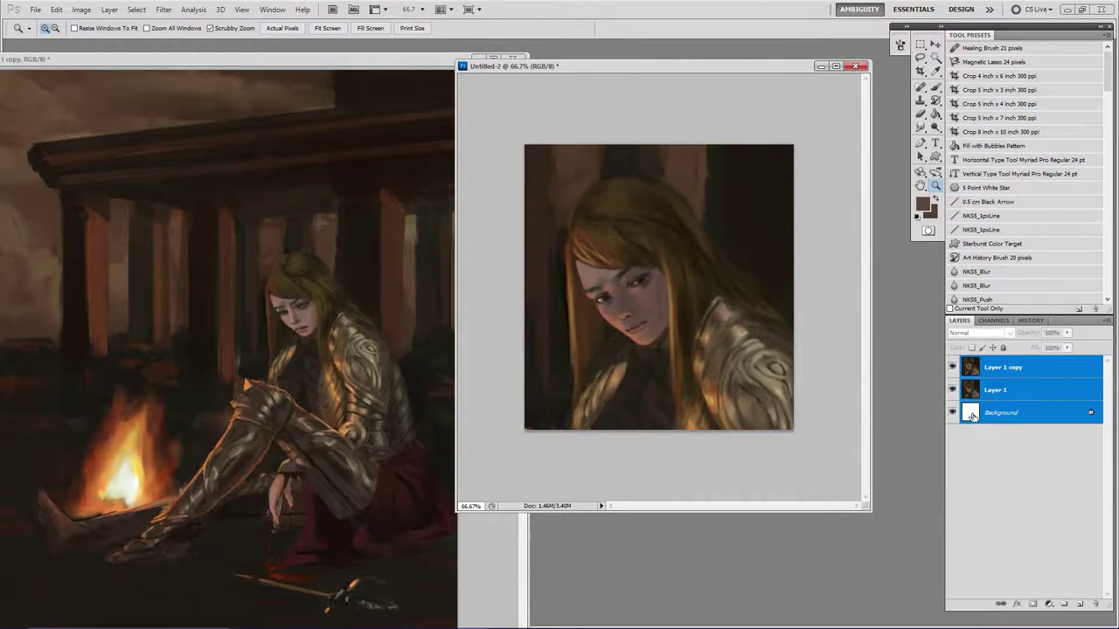
pyautogui.hotkey('ctrl', 'e')
# Try pasting a copy of the whole full-size portrait into the full painting and undo the paste.
pyautogui.hotkey('ctrl', 'a')
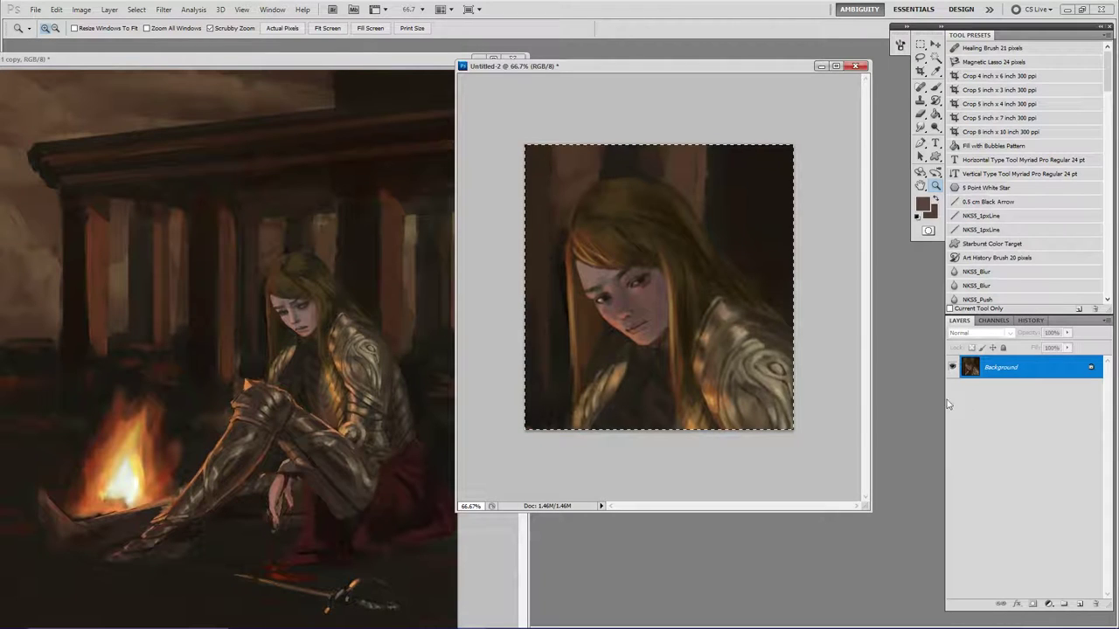
pyautogui.click(355, 64)
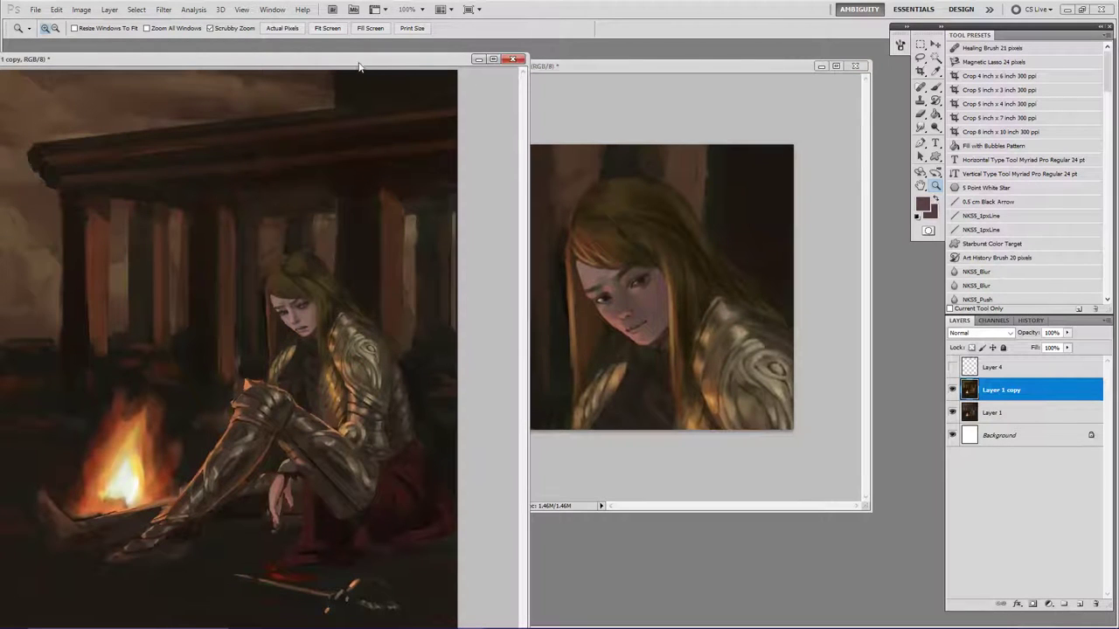
pyautogui.hotkey('ctrl', 'v')
pyautogui.hotkey('ctrl', 'z')
# Resize the Untitled-2 portrait image to 25 percent of its width and height.
pyautogui.click(720, 69)
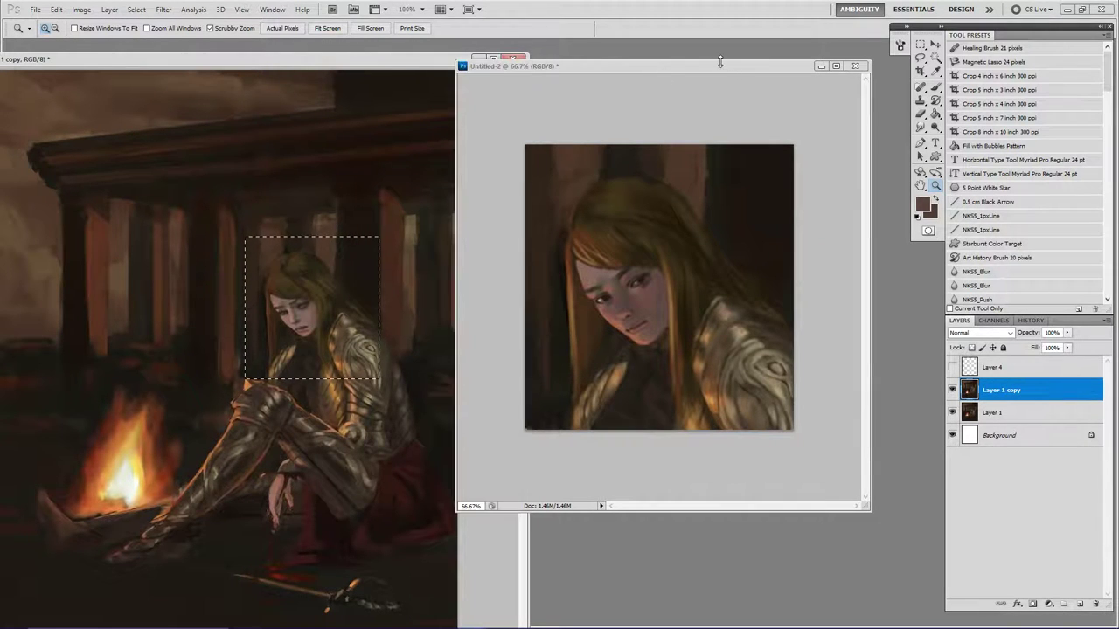
pyautogui.rightClick(721, 71)
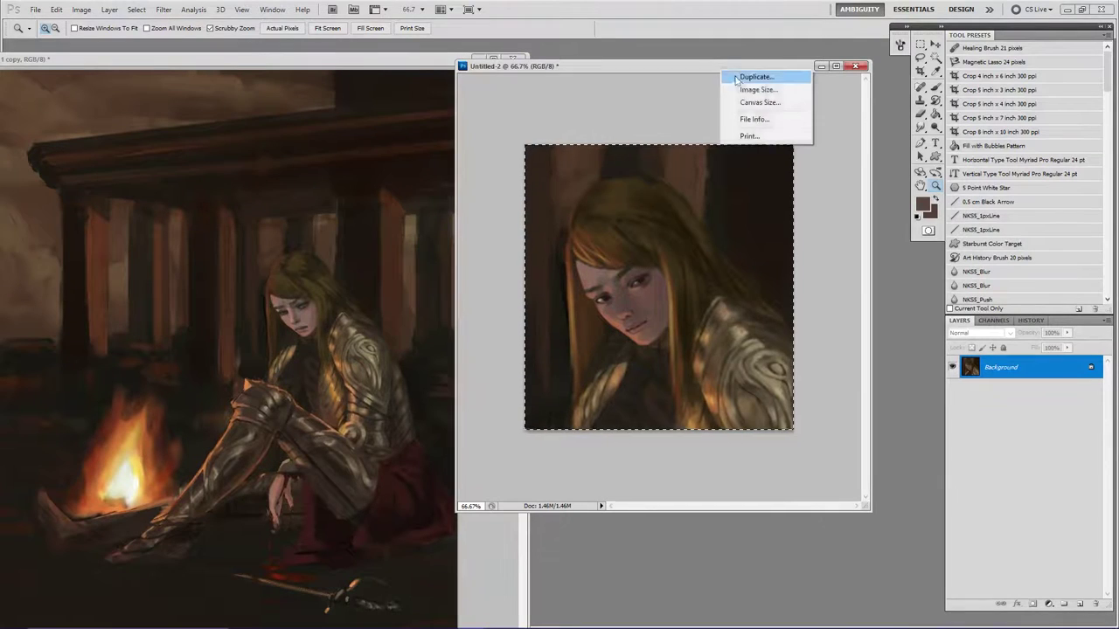
pyautogui.click(743, 90)
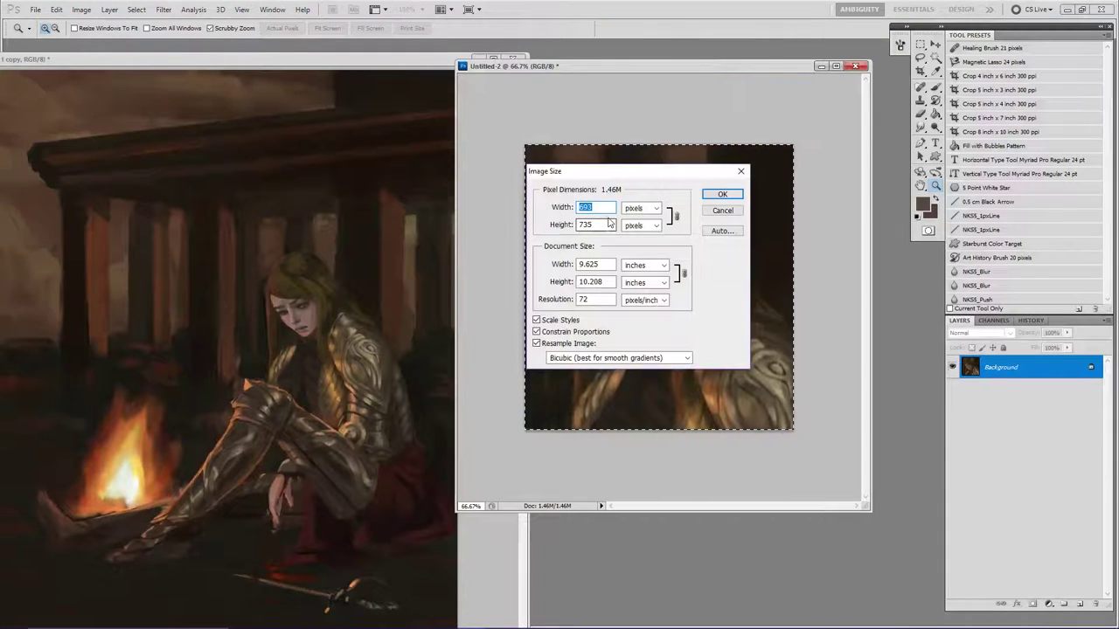
pyautogui.click(633, 209)
pyautogui.click(633, 215)
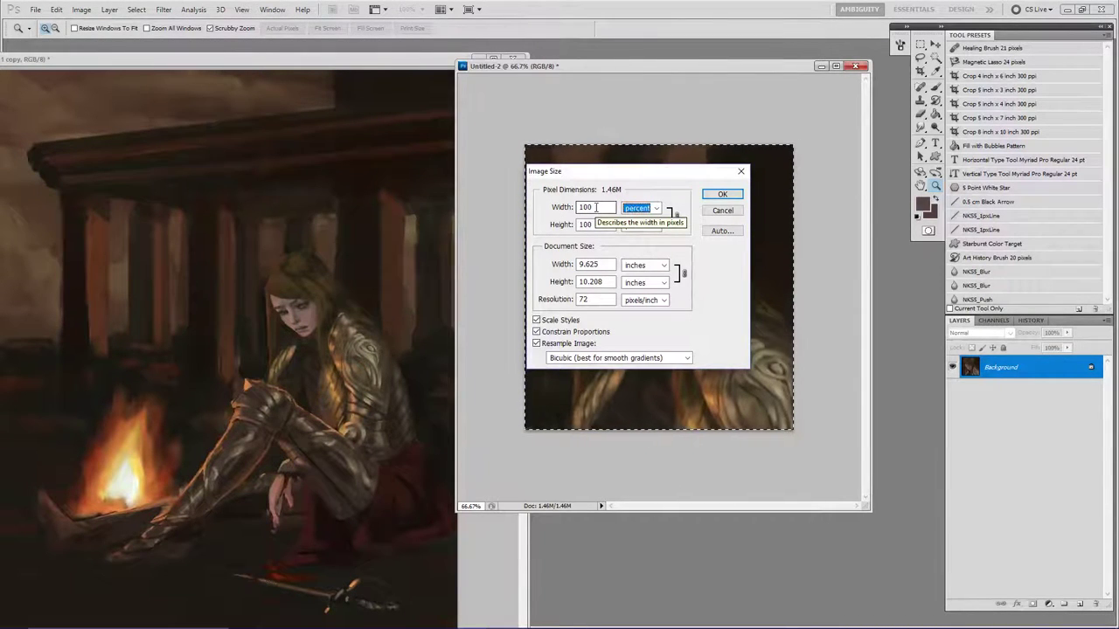
pyautogui.click(596, 208)
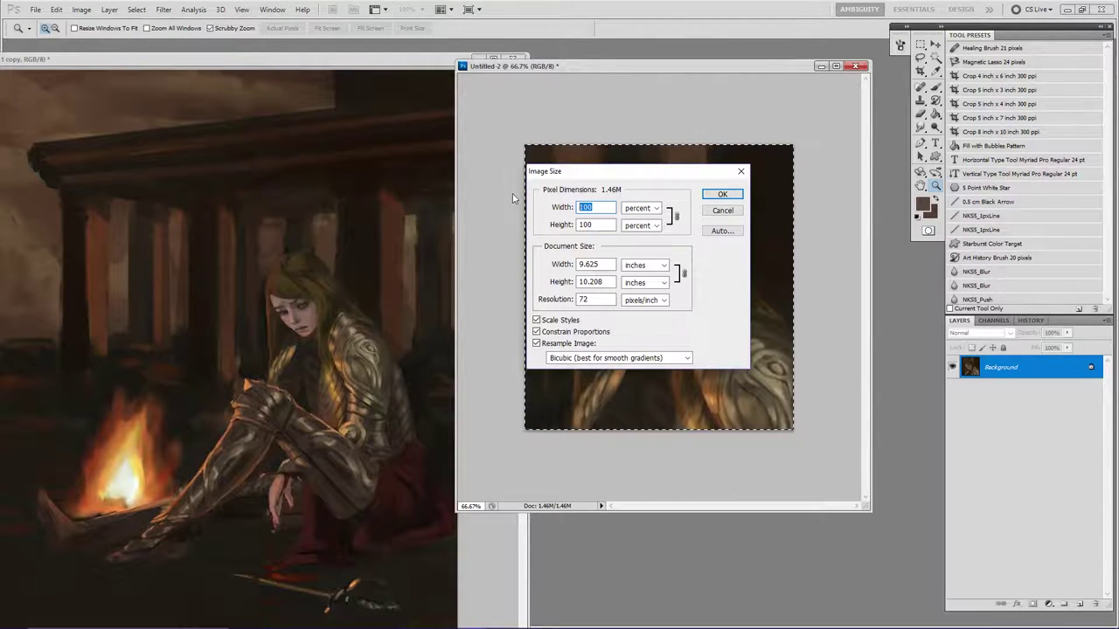
pyautogui.write('25')
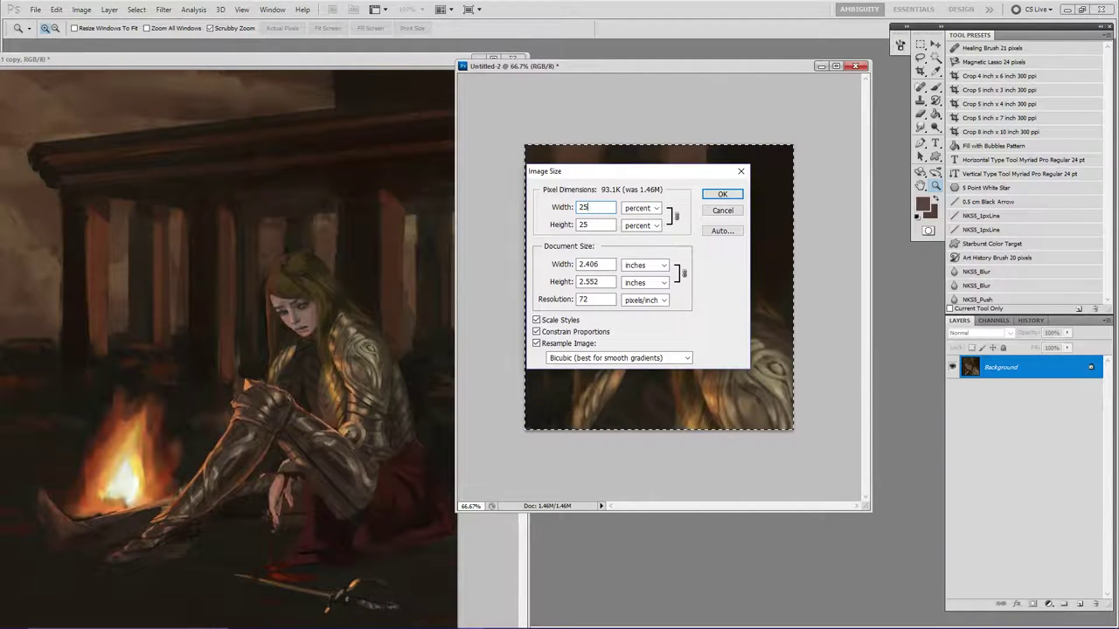
pyautogui.press('Return')
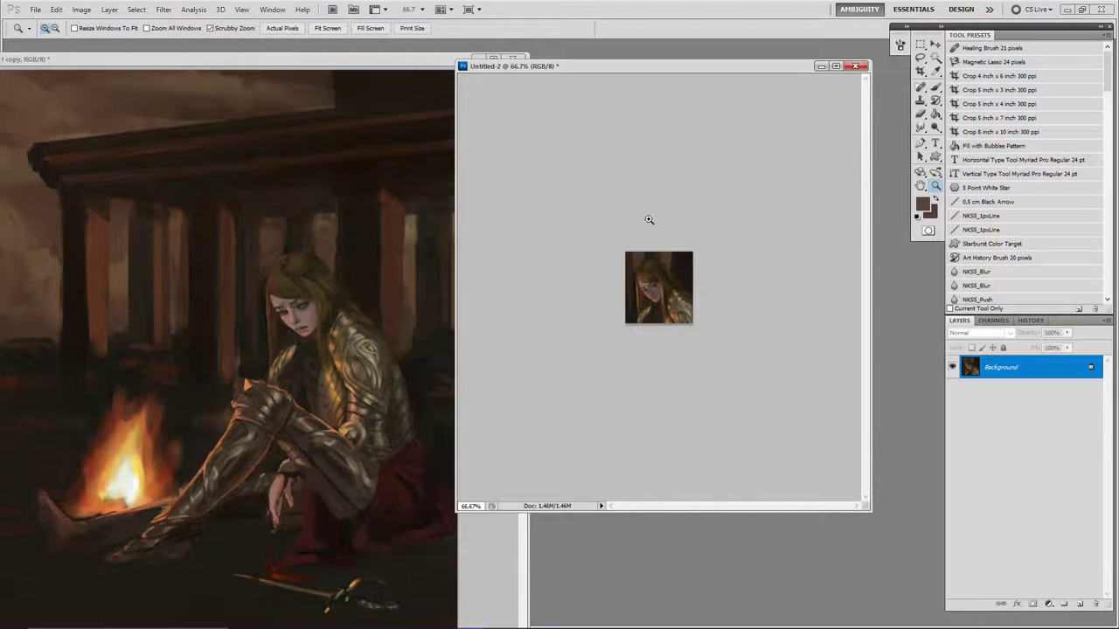
# Try pasting the portrait into the full painting, undo the paste and undo the 25 percent resize.
pyautogui.click(360, 64)
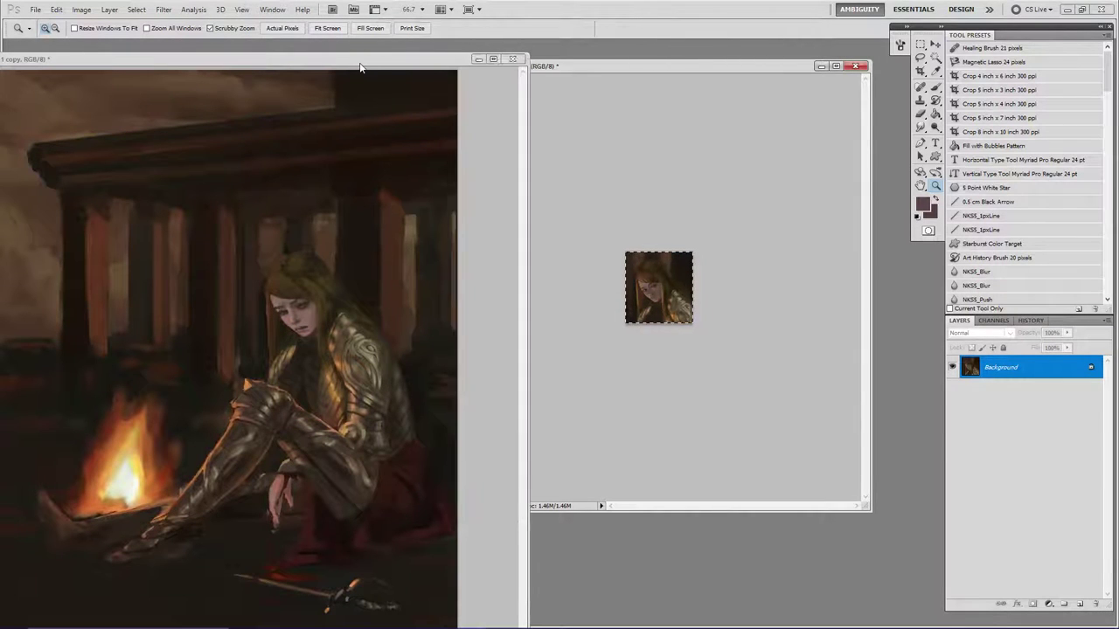
pyautogui.hotkey('ctrl', 'v')
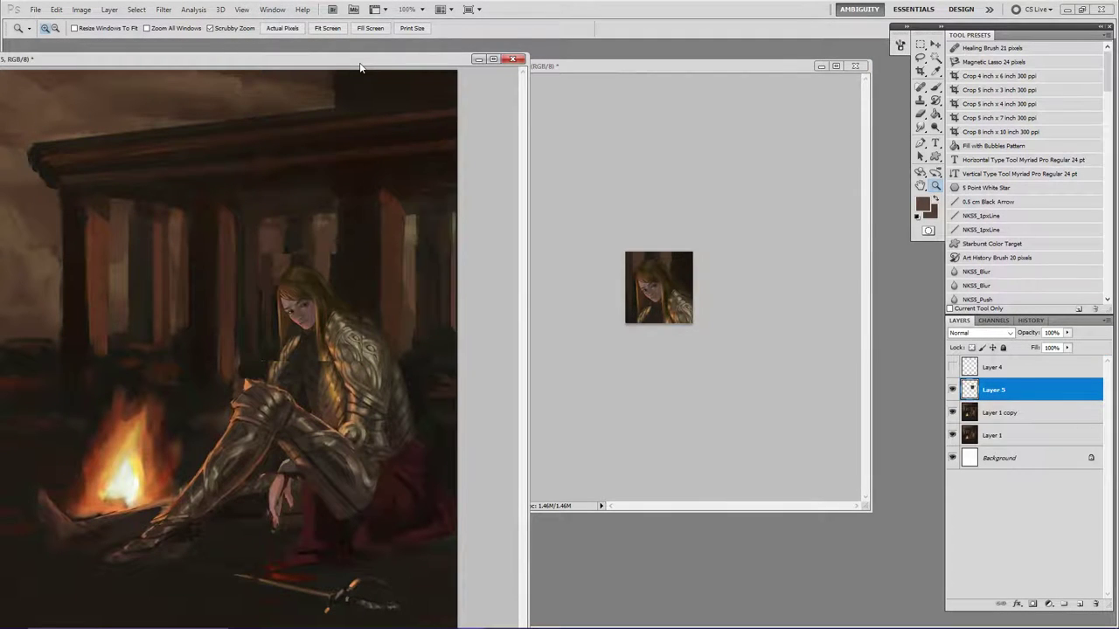
pyautogui.hotkey('ctrl', 'z')
pyautogui.click(707, 67)
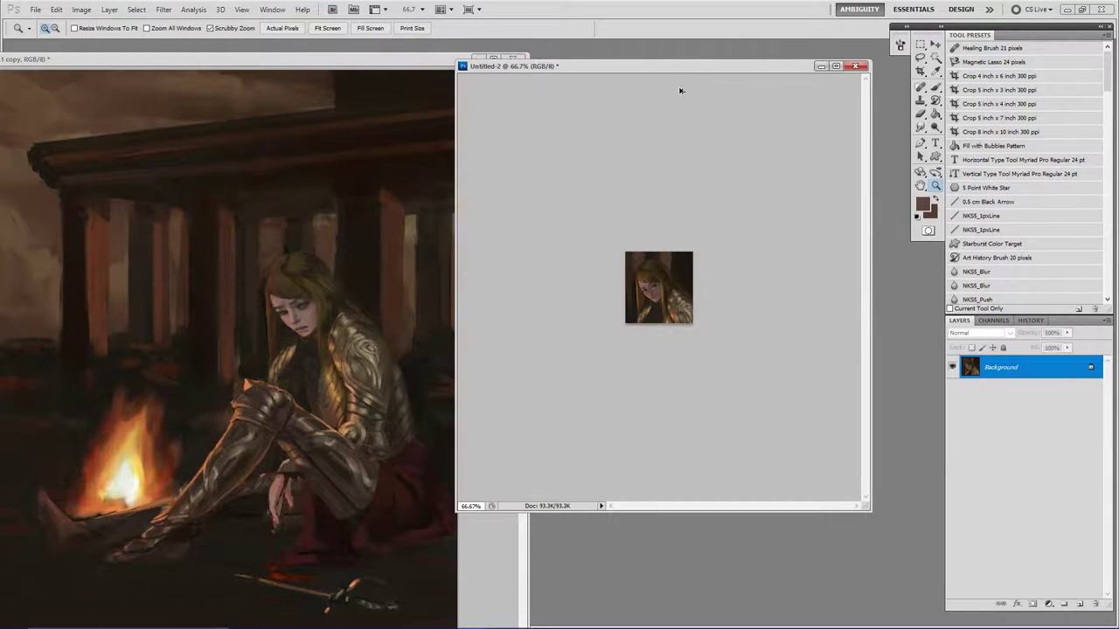
pyautogui.hotkey('ctrl', 'z')
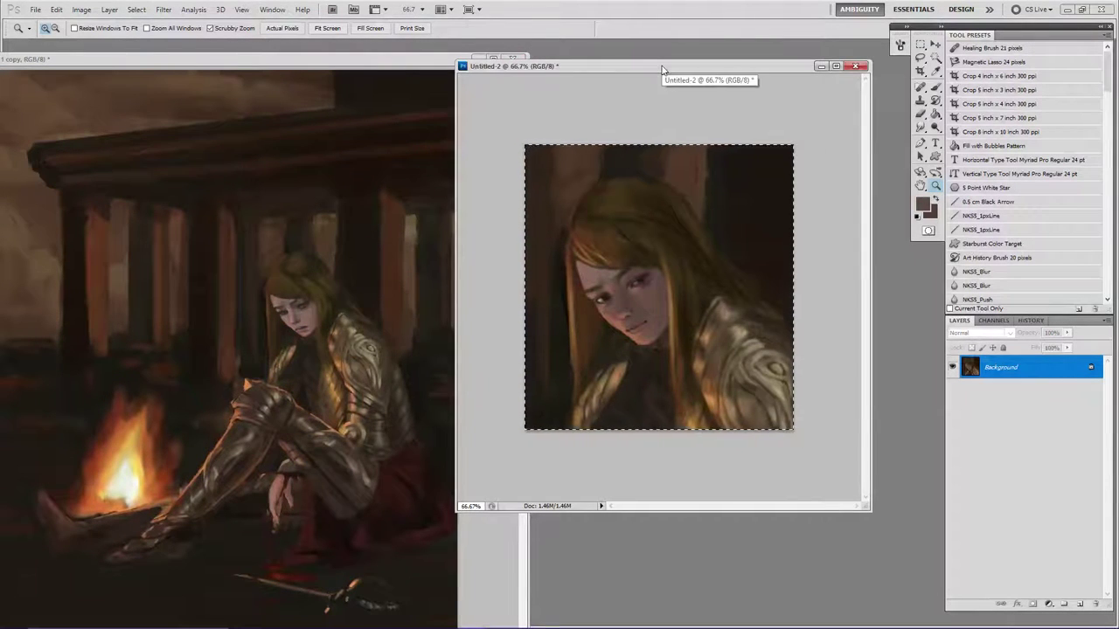
# Resize the Untitled-2 portrait image to 50 percent with proportions constrained.
pyautogui.rightClick(661, 70)
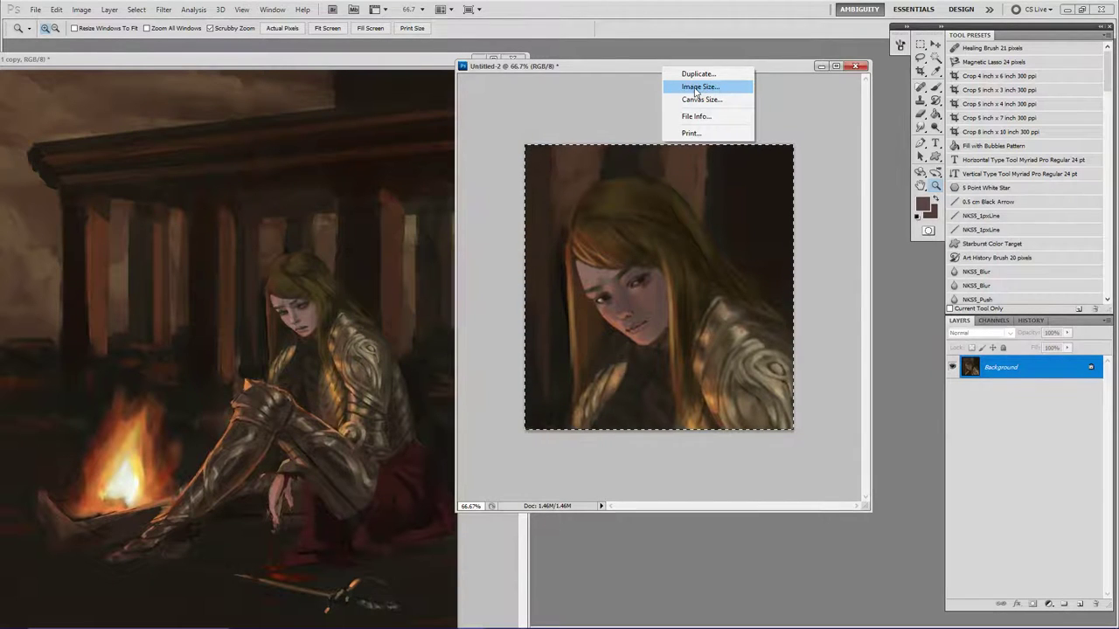
pyautogui.click(617, 72)
pyautogui.rightClick(618, 70)
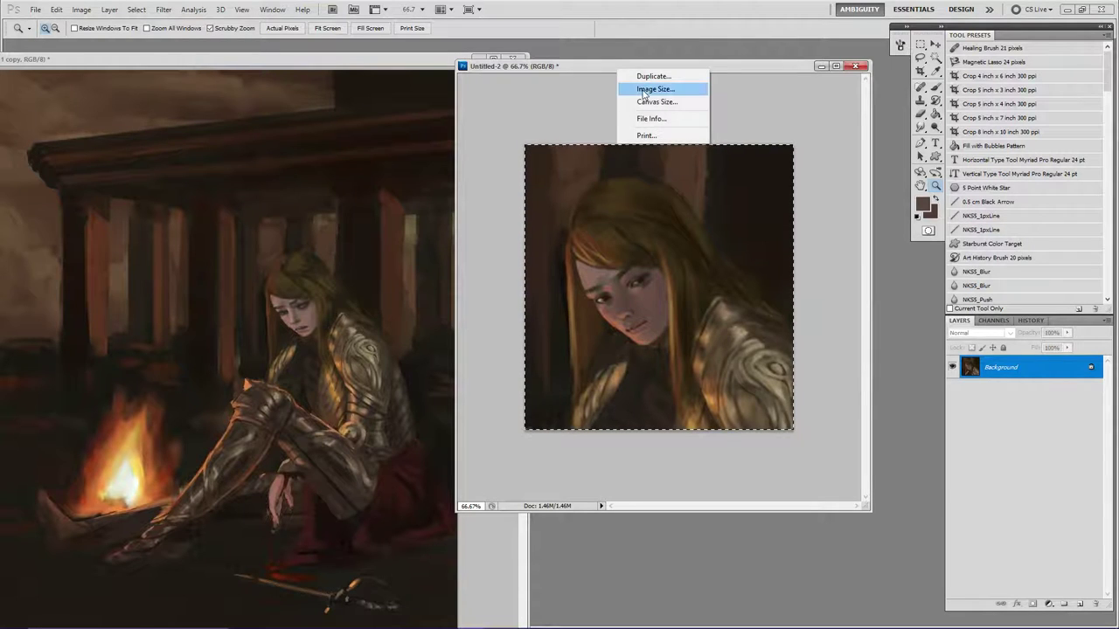
pyautogui.click(643, 90)
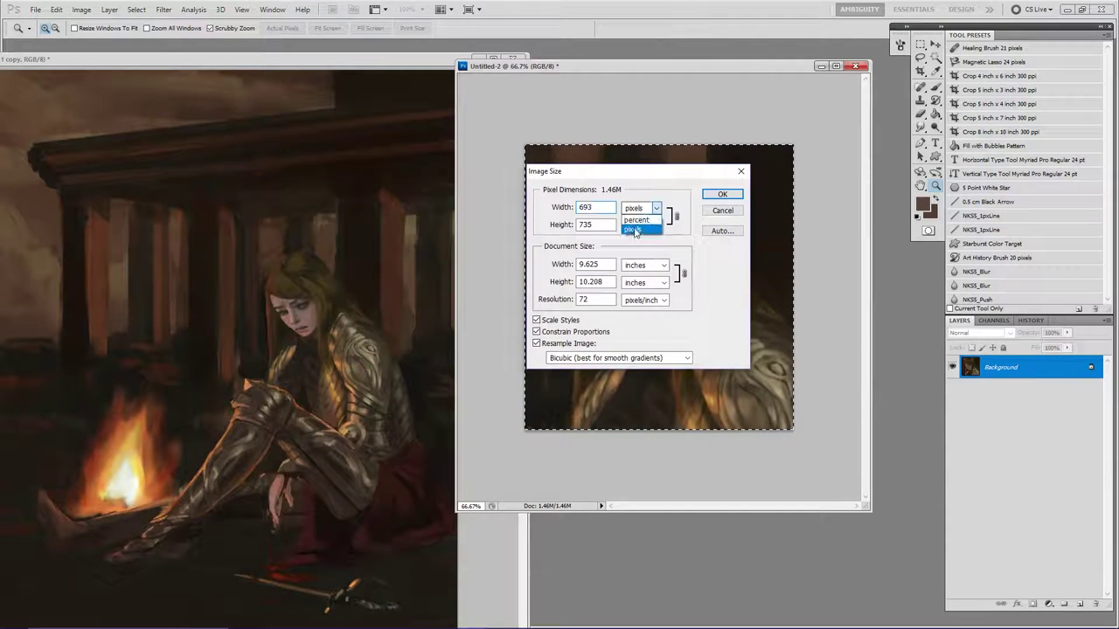
pyautogui.click(636, 219)
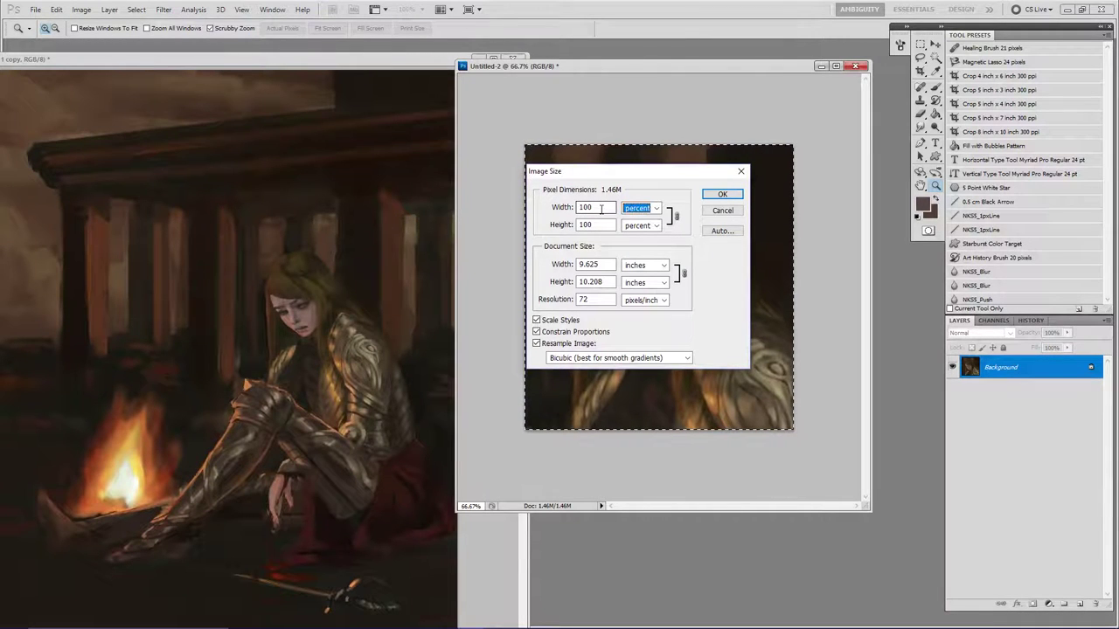
pyautogui.write('50')
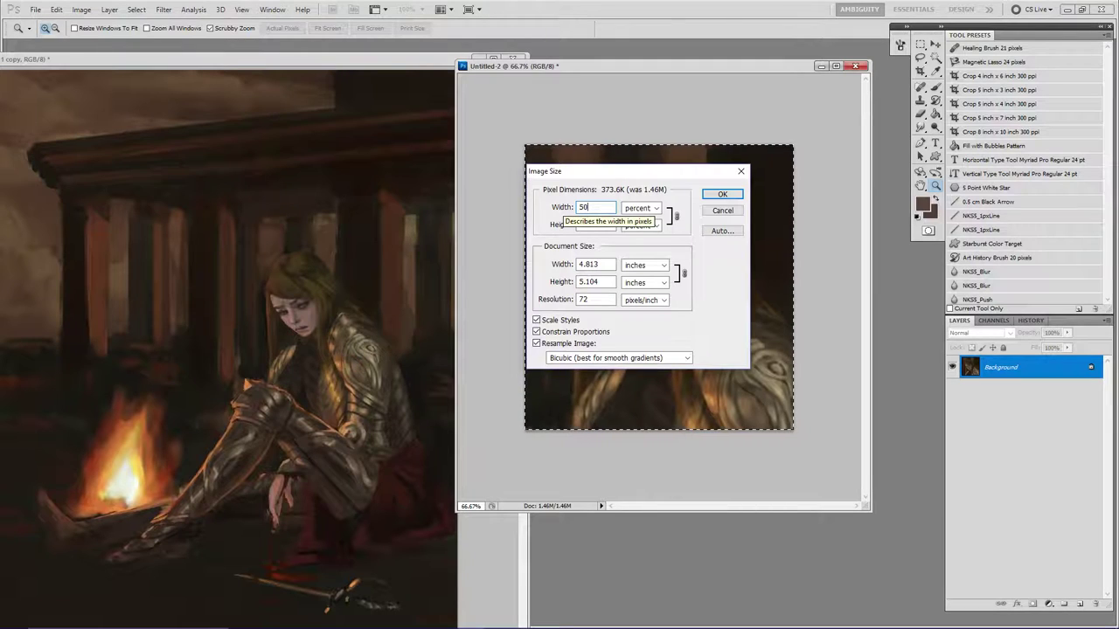
pyautogui.press('Return')
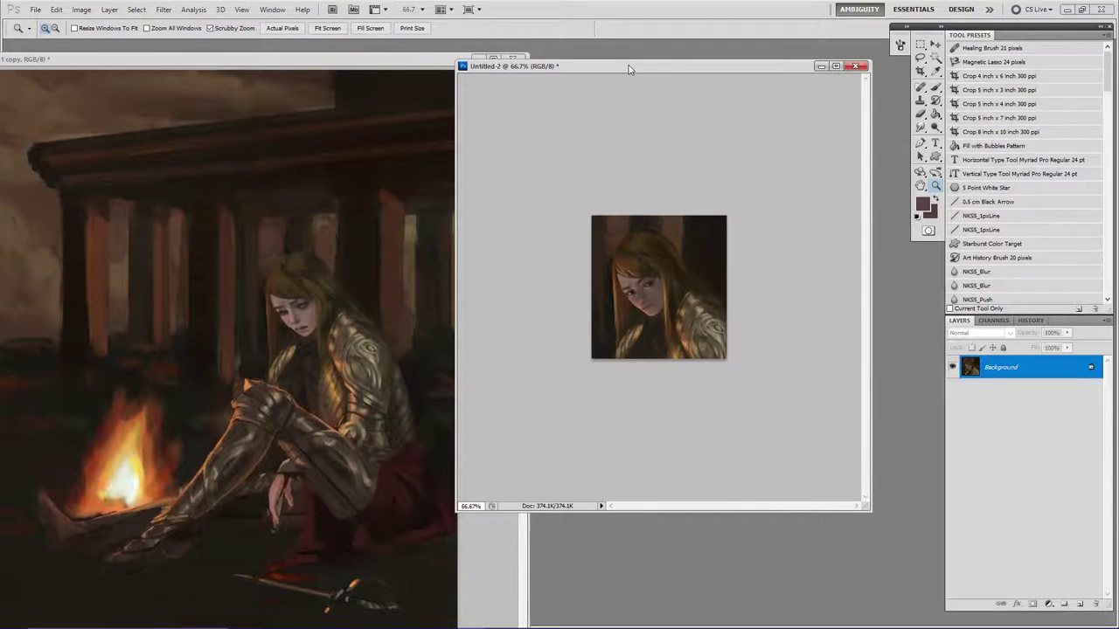
# Try pasting the half-size portrait over the knight in the full painting and undo the paste.
pyautogui.hotkey('ctrl', 'a')
pyautogui.click(311, 64)
pyautogui.hotkey('ctrl', 'v')
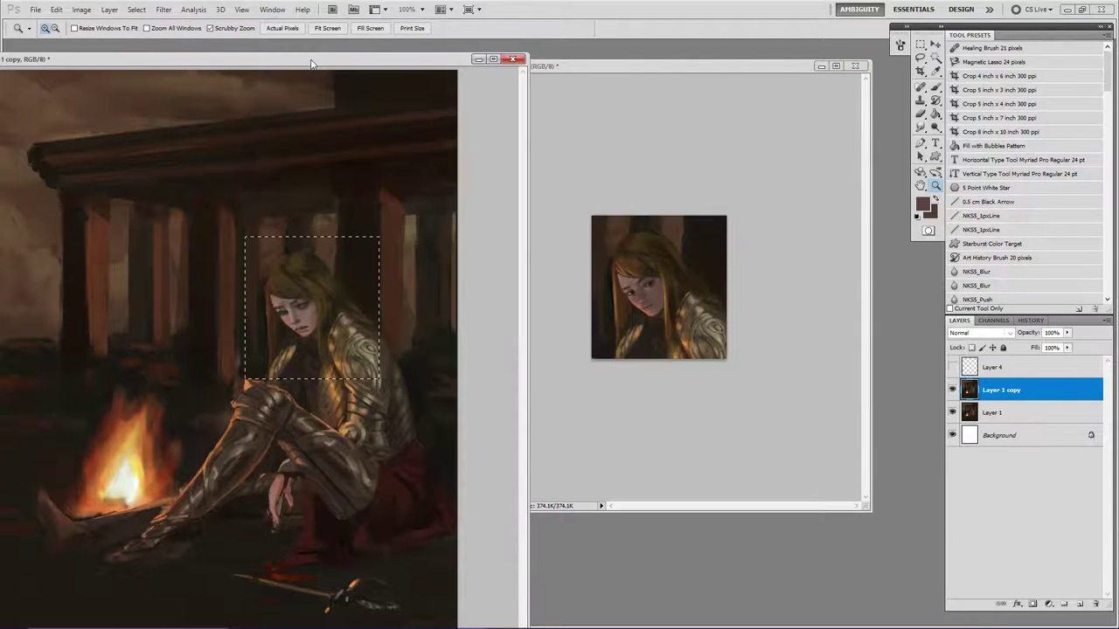
pyautogui.hotkey('ctrl', 'z')
# Reduce the half-size portrait image to 75 percent of its width and height.
pyautogui.rightClick(717, 67)
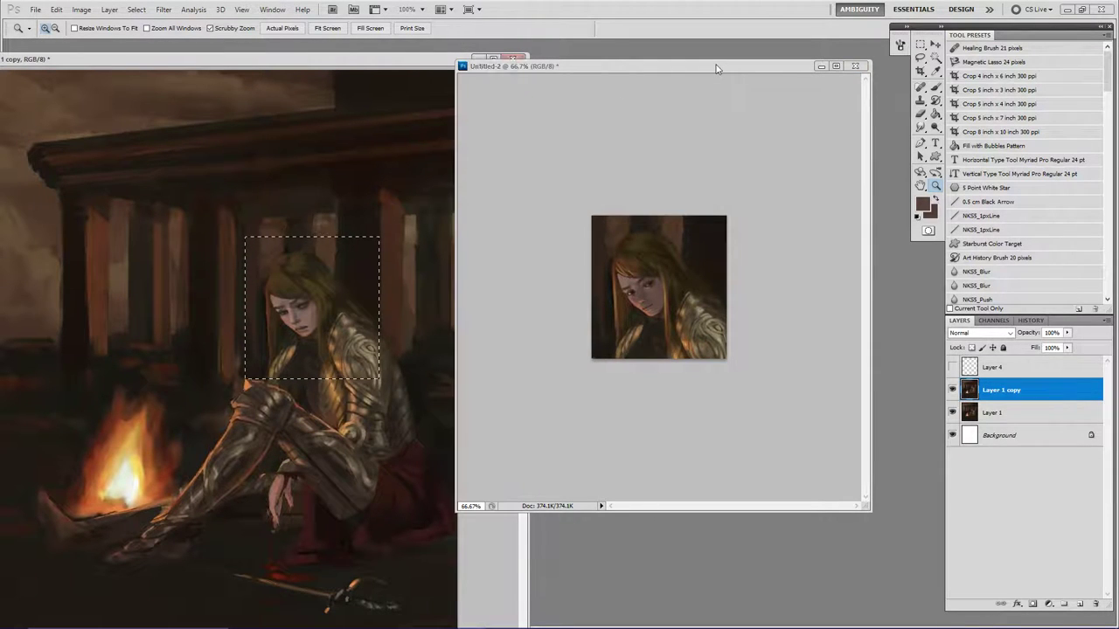
pyautogui.click(753, 86)
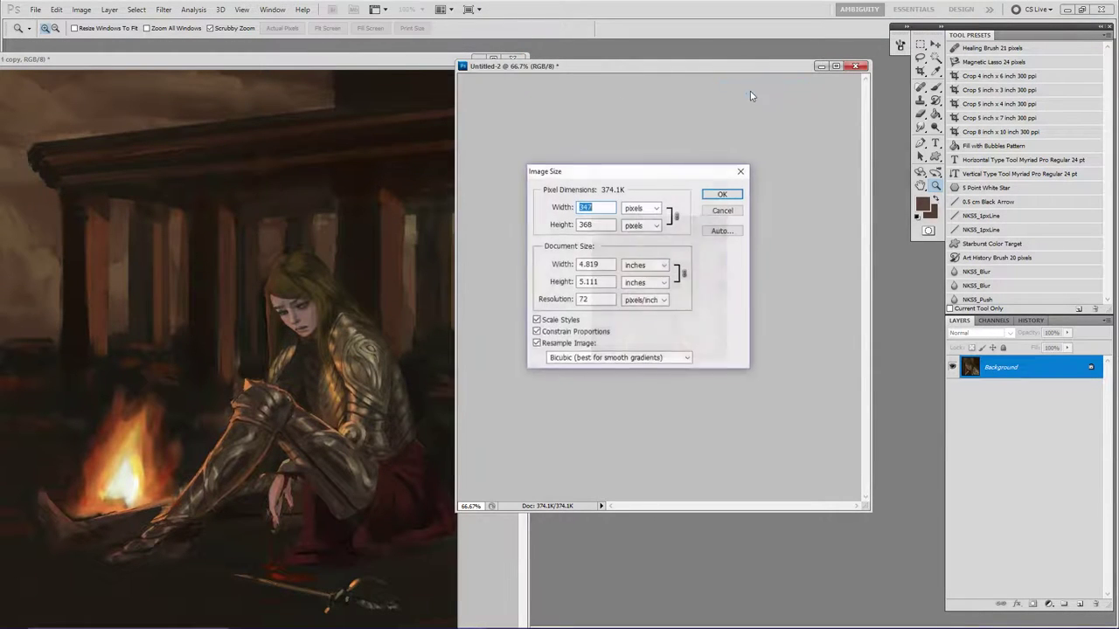
pyautogui.click(639, 208)
pyautogui.click(638, 219)
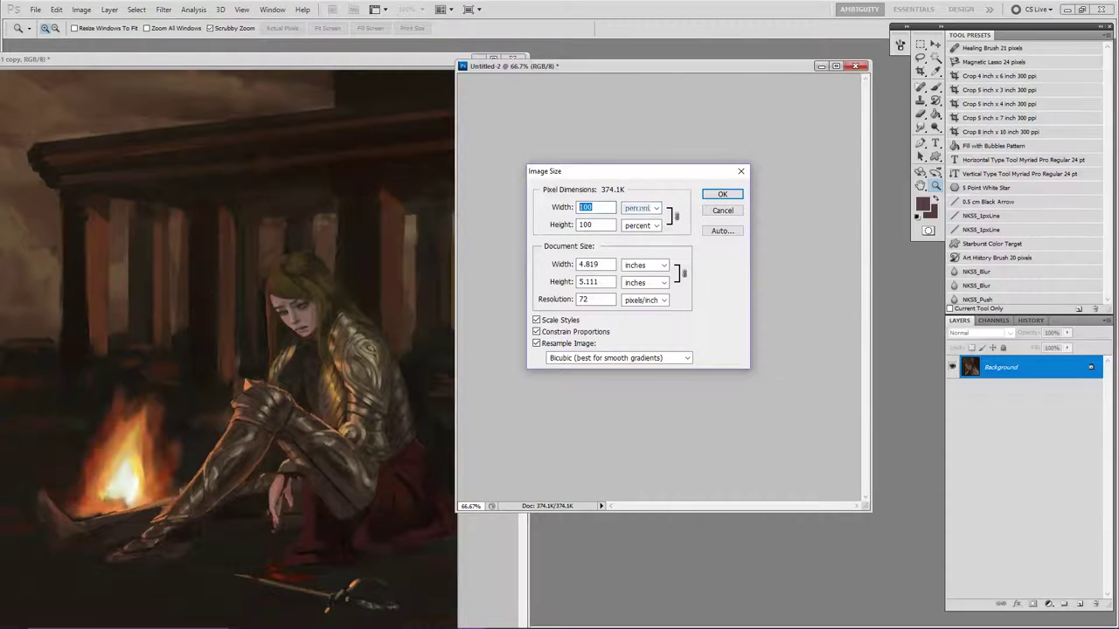
pyautogui.write('50')
pyautogui.press('Return')
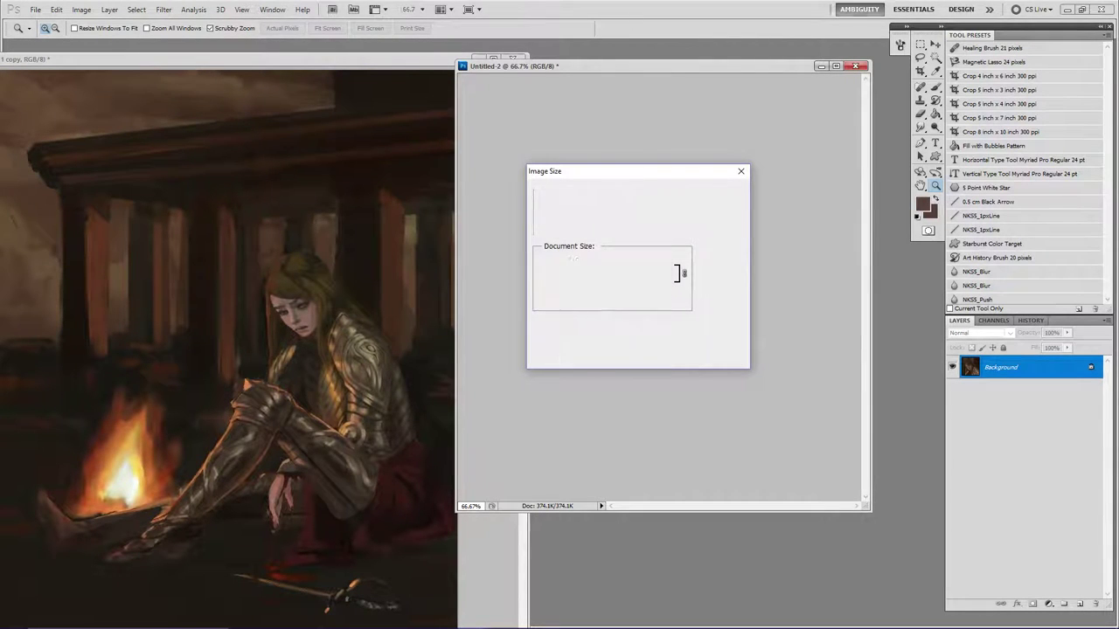
# Copy the whole reduced portrait, try pasting it over the knight in the full painting and undo the paste.
pyautogui.hotkey('ctrl', 'a')
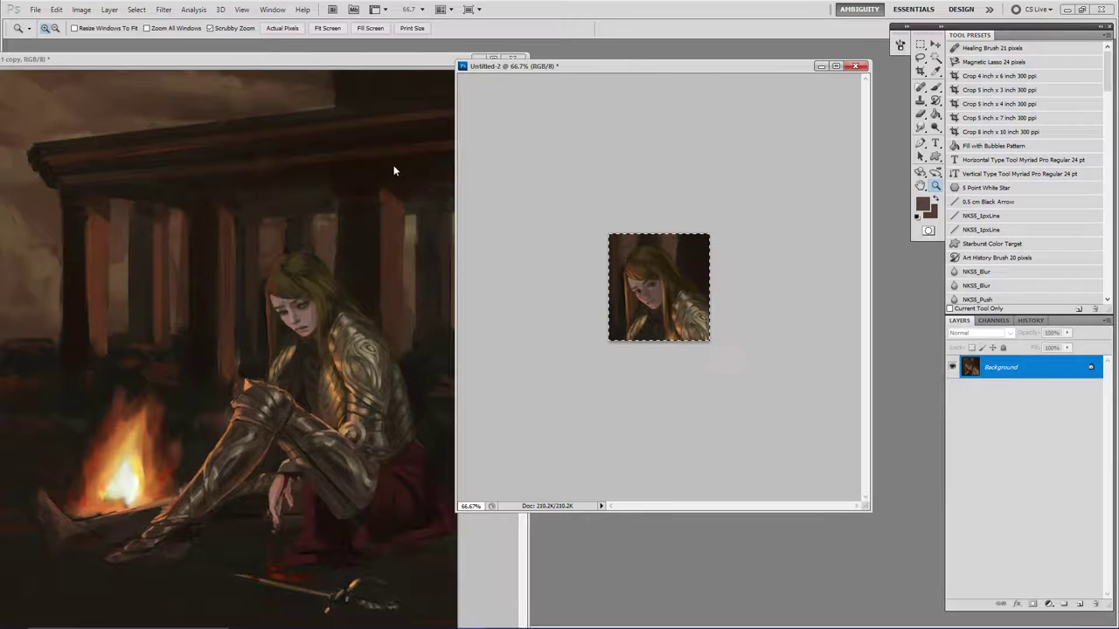
pyautogui.hotkey('ctrl', 'c')
pyautogui.click(323, 60)
pyautogui.hotkey('ctrl', 'v')
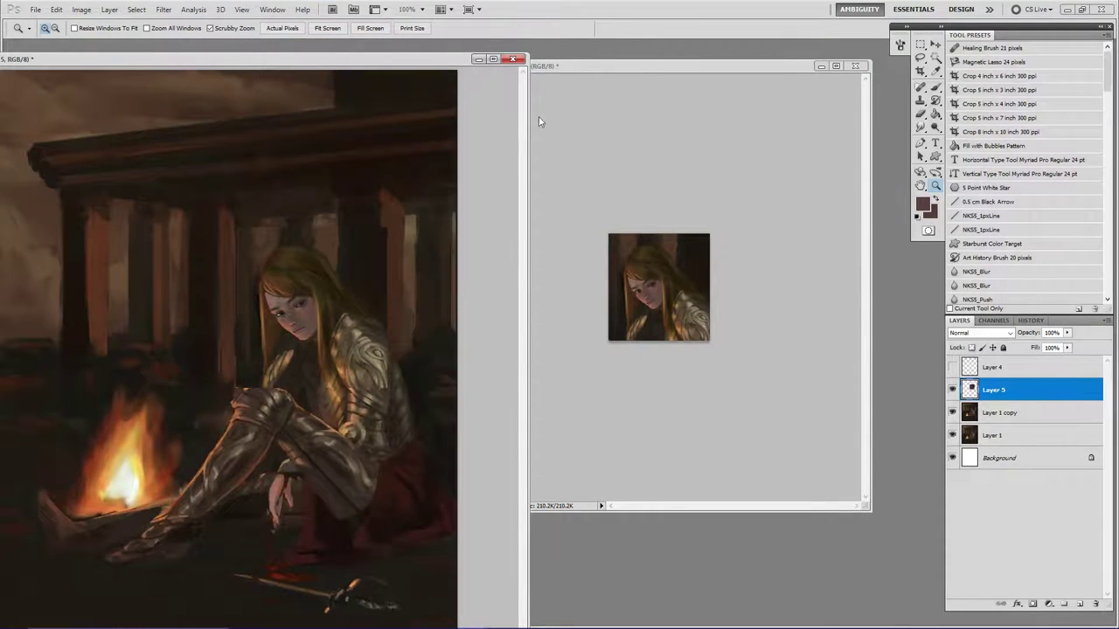
pyautogui.hotkey('ctrl', 'z')
# Scale the Untitled-2 portrait down once more, to 75 percent in width and height.
pyautogui.click(652, 67)
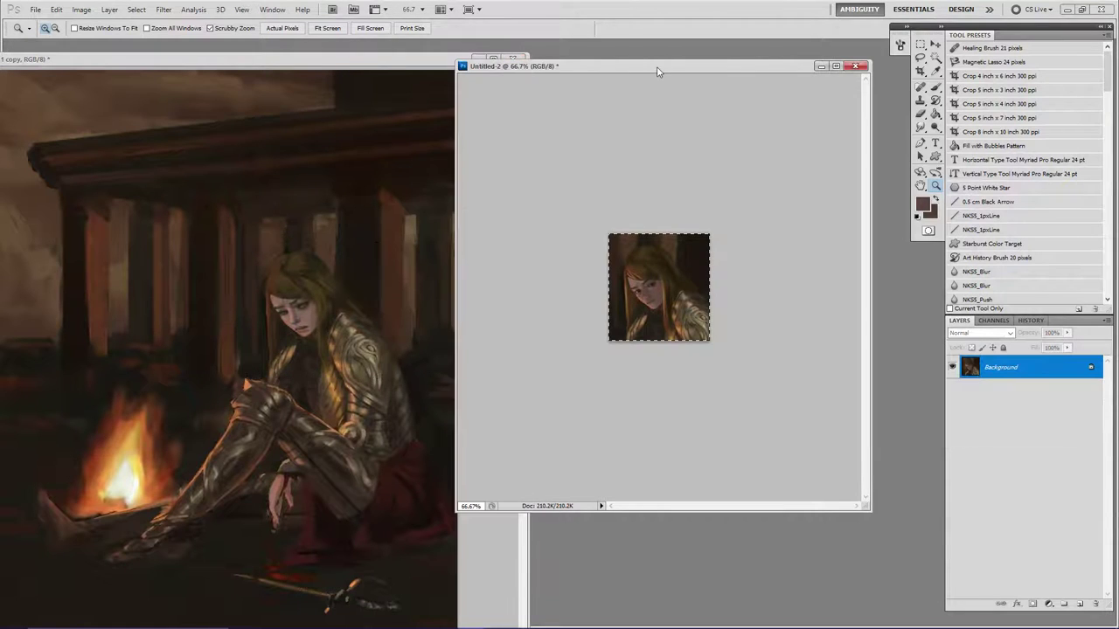
pyautogui.rightClick(658, 67)
pyautogui.click(669, 88)
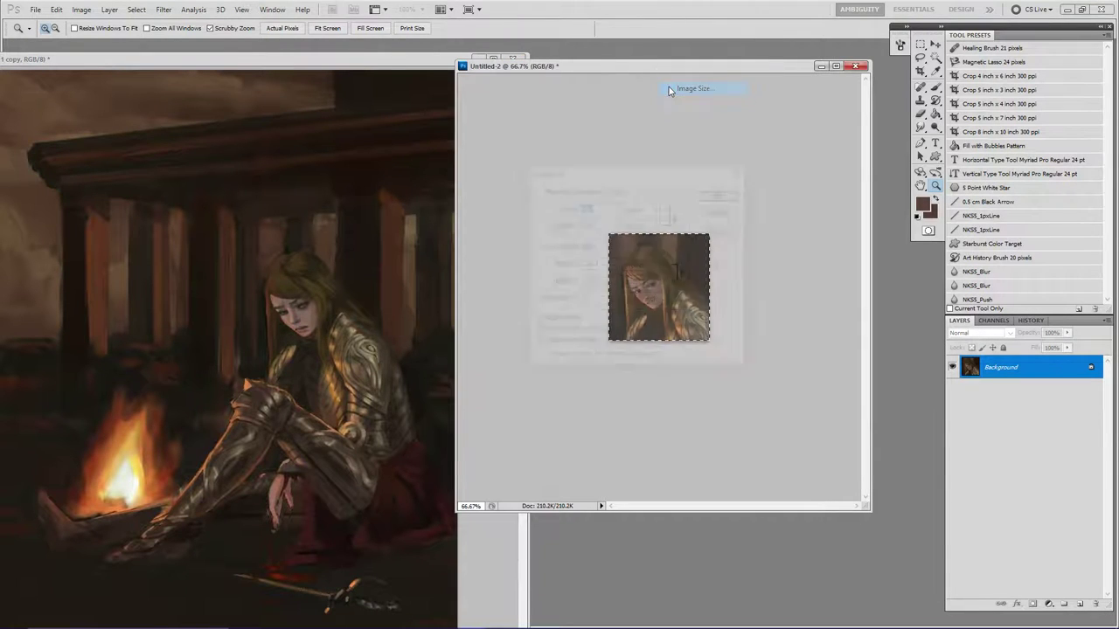
pyautogui.click(641, 208)
pyautogui.click(644, 221)
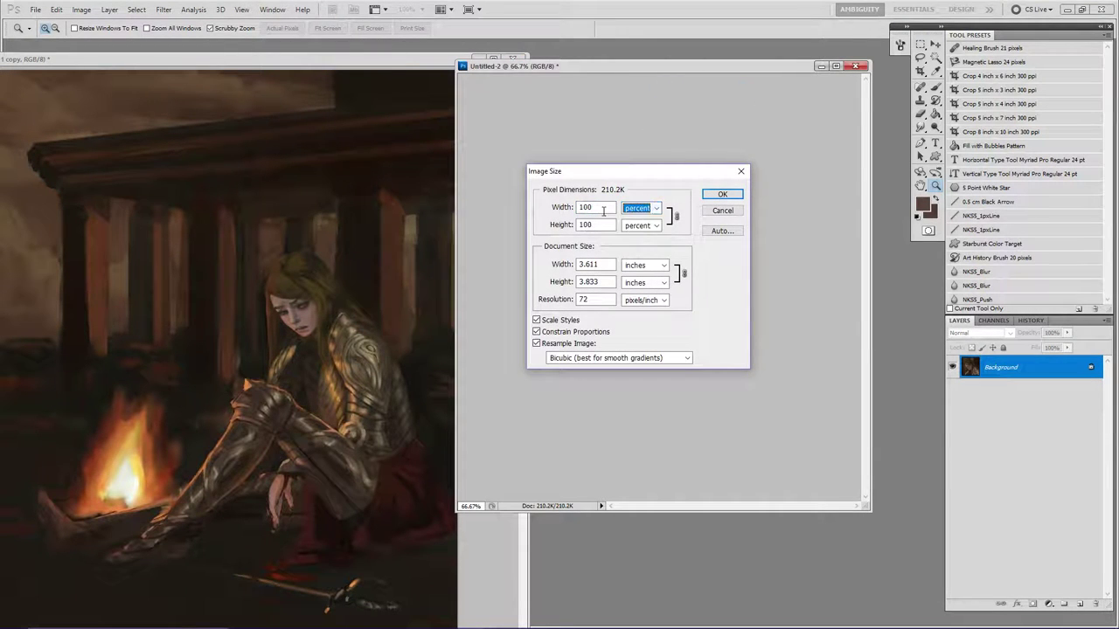
pyautogui.hotkey('shift', 'Tab')
pyautogui.write('75')
pyautogui.press('Return')
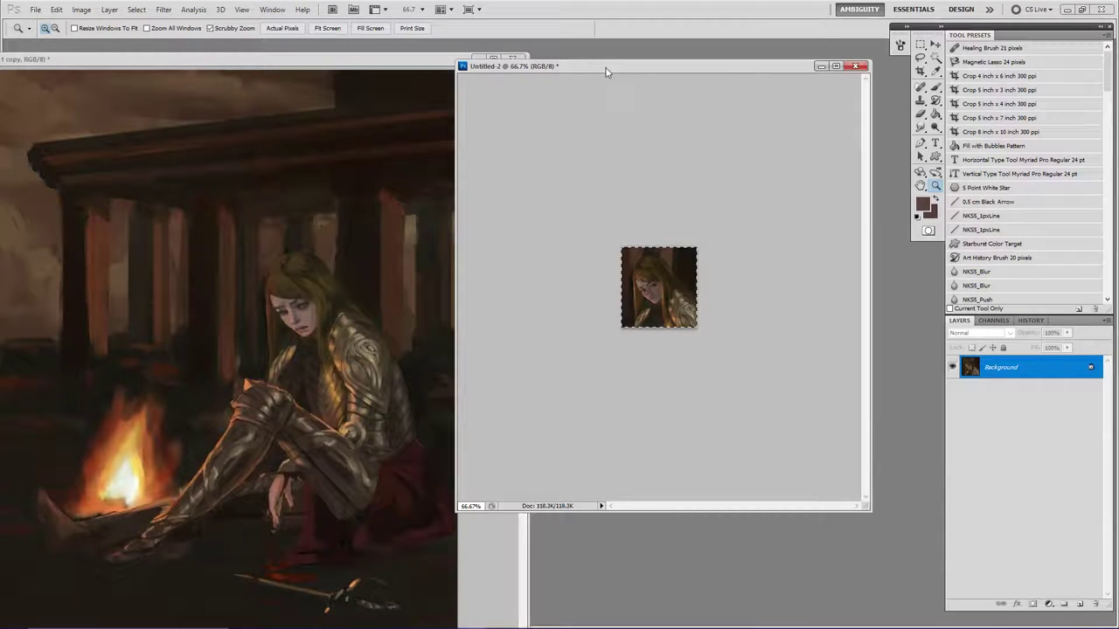
# Try pasting the further reduced portrait over the knight in the full painting and undo the paste.
pyautogui.click(369, 65)
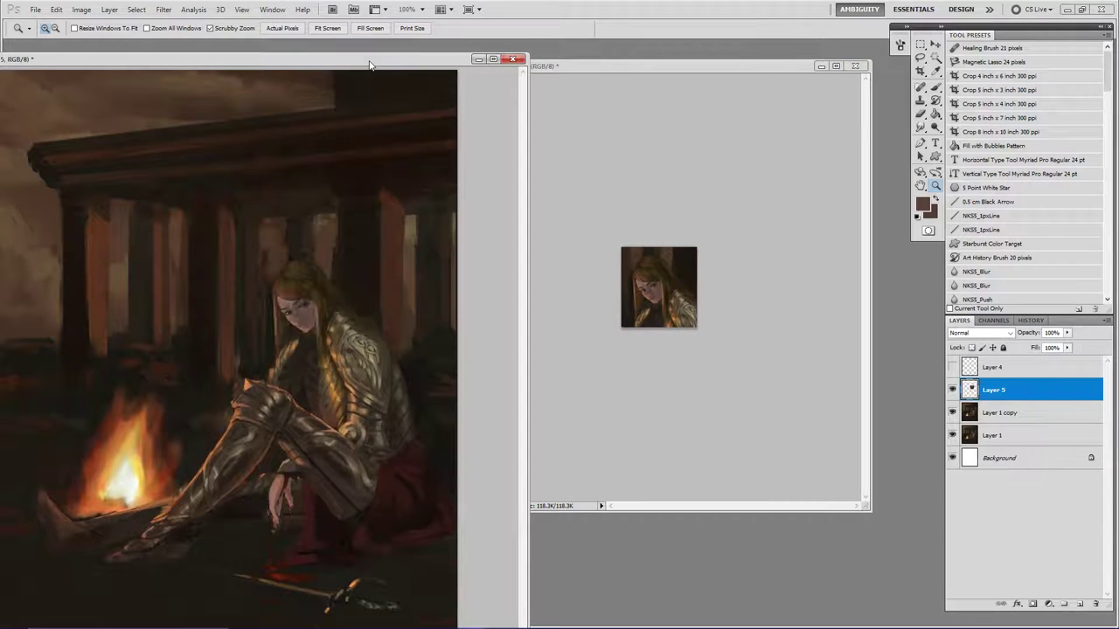
pyautogui.hotkey('ctrl', 'alt', 'z')
pyautogui.hotkey('ctrl', 'alt', 'z')
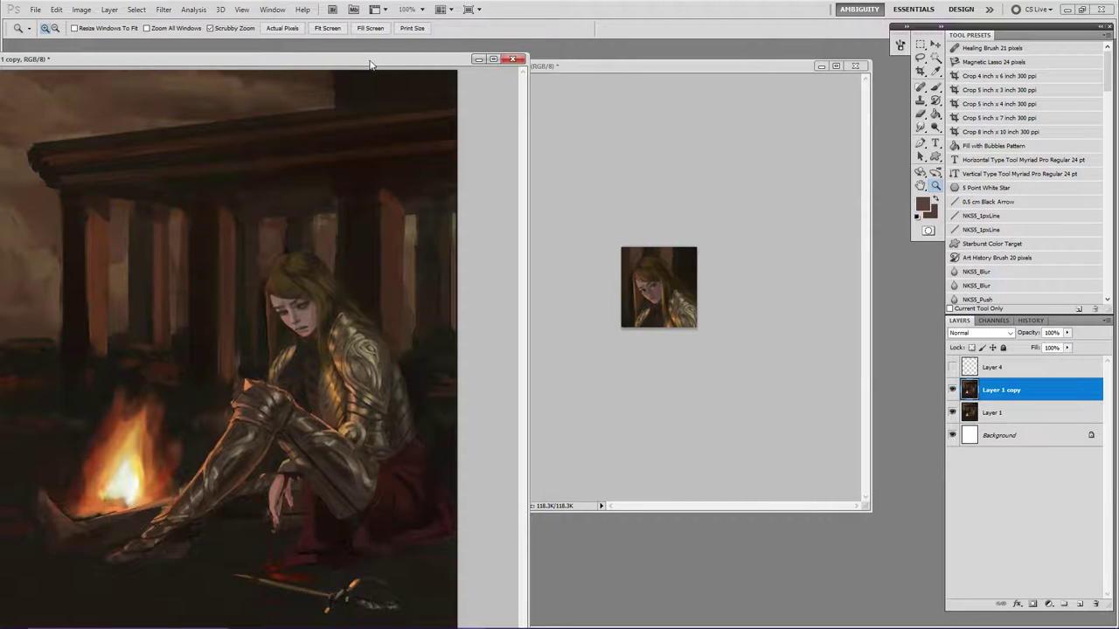
# Undo the recent size reductions of the Untitled-2 portrait.
pyautogui.click(642, 73)
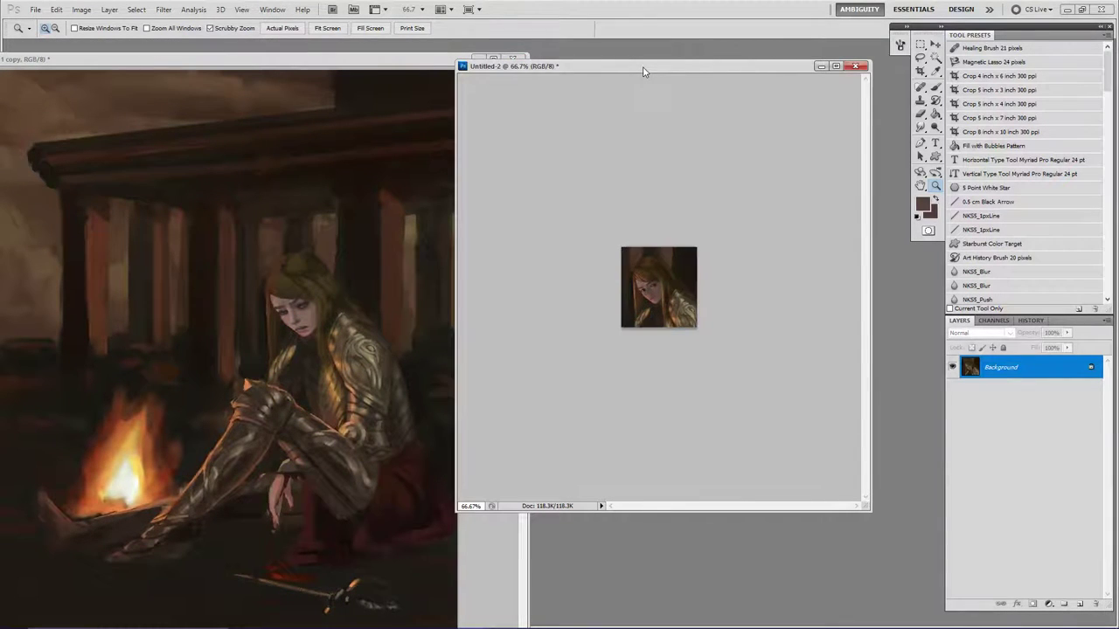
pyautogui.hotkey('ctrl', 'alt', 'z')
pyautogui.hotkey('ctrl', 'alt', 'z')
pyautogui.hotkey('ctrl', 'alt', 'z')
pyautogui.hotkey('ctrl', 'alt', 'z')
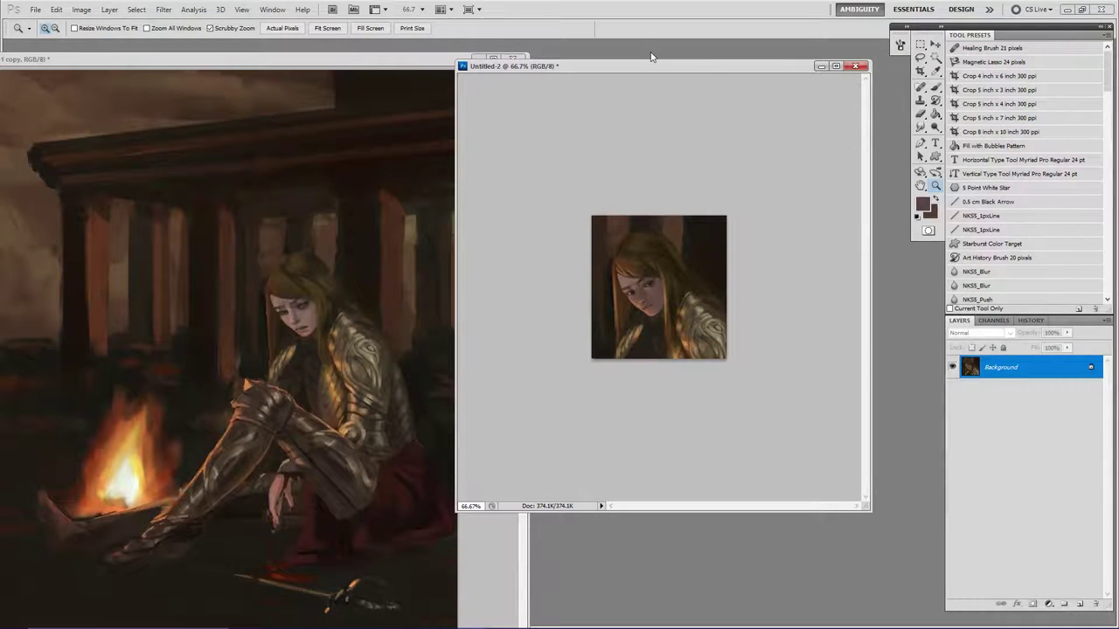
# Copy the selected head-and-shoulders area of the full painting into a new 231 × 245 pixel document.
pyautogui.moveTo(122, 624)
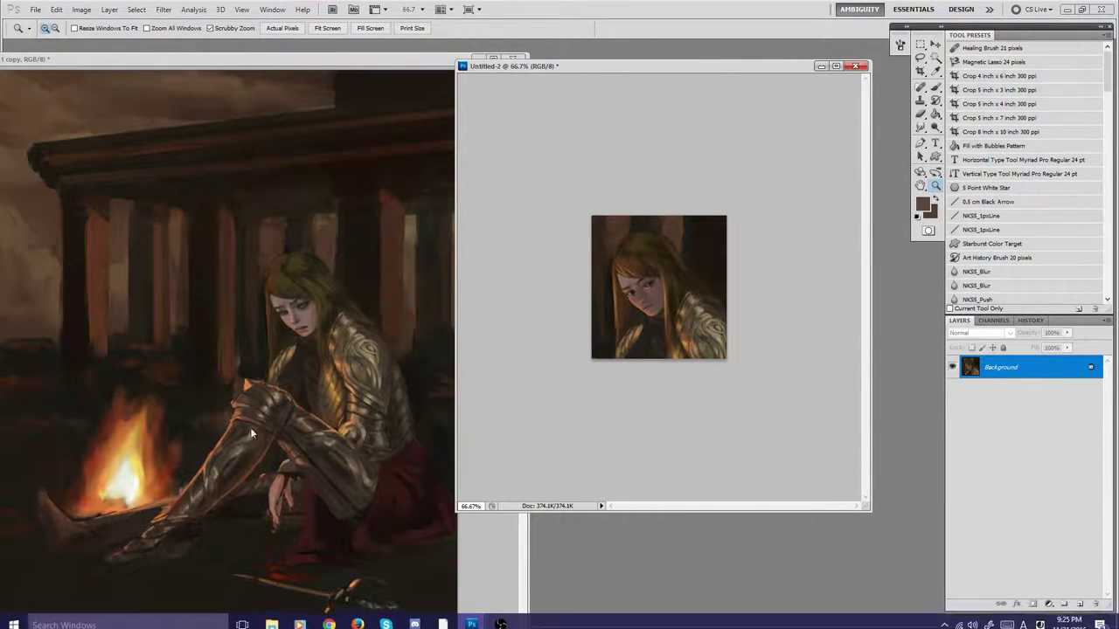
pyautogui.click(364, 67)
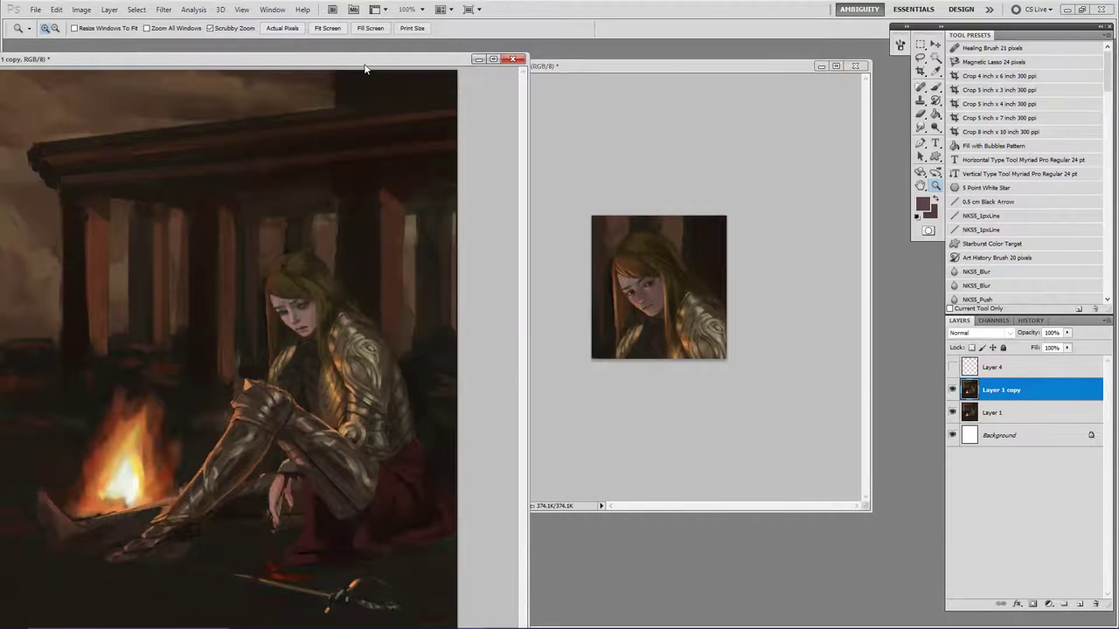
pyautogui.click(36, 10)
pyautogui.click(52, 23)
pyautogui.hotkey('ctrl', 'n')
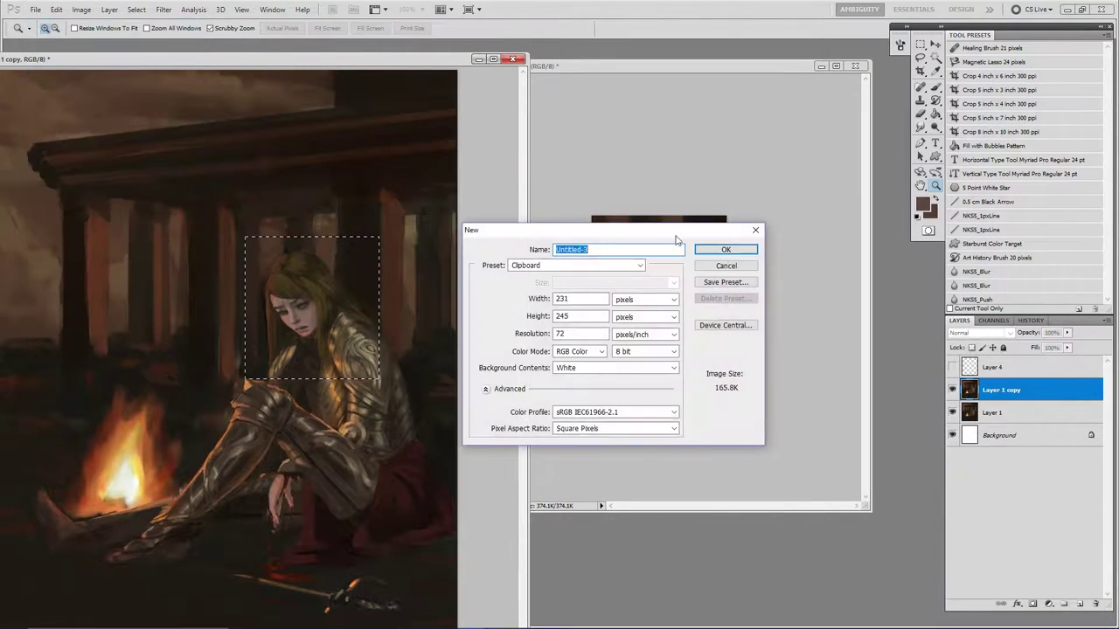
pyautogui.click(720, 250)
pyautogui.hotkey('ctrl', 'v')
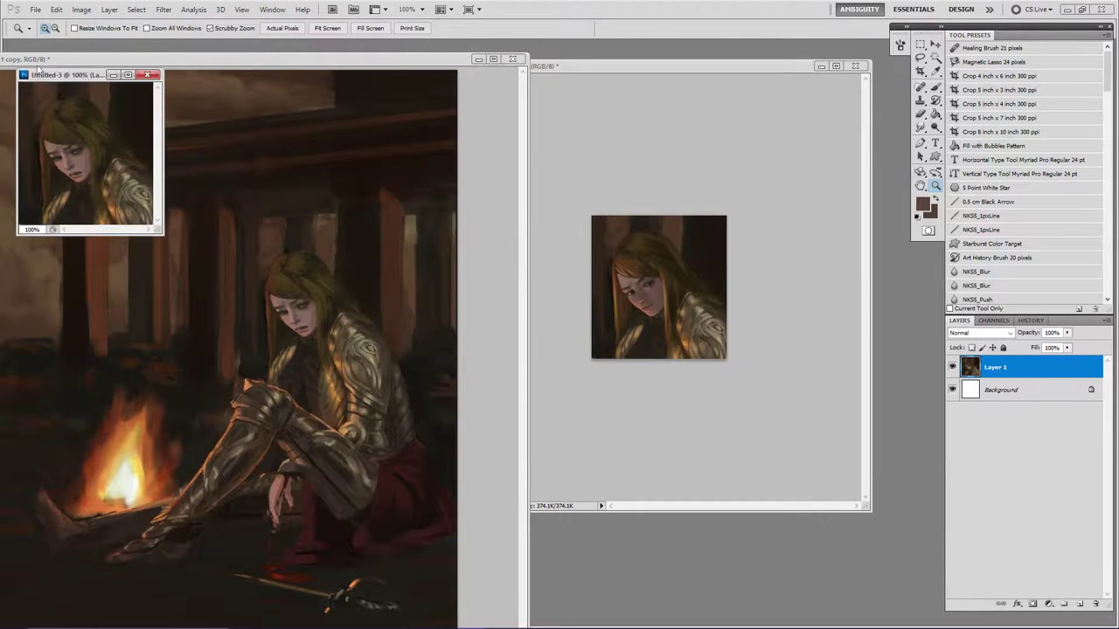
# Place the Untitled-3 window over the portrait's window and look up its pixel dimensions in Image Size without changing them.
pyautogui.moveTo(52, 77); pyautogui.dragTo(626, 262)
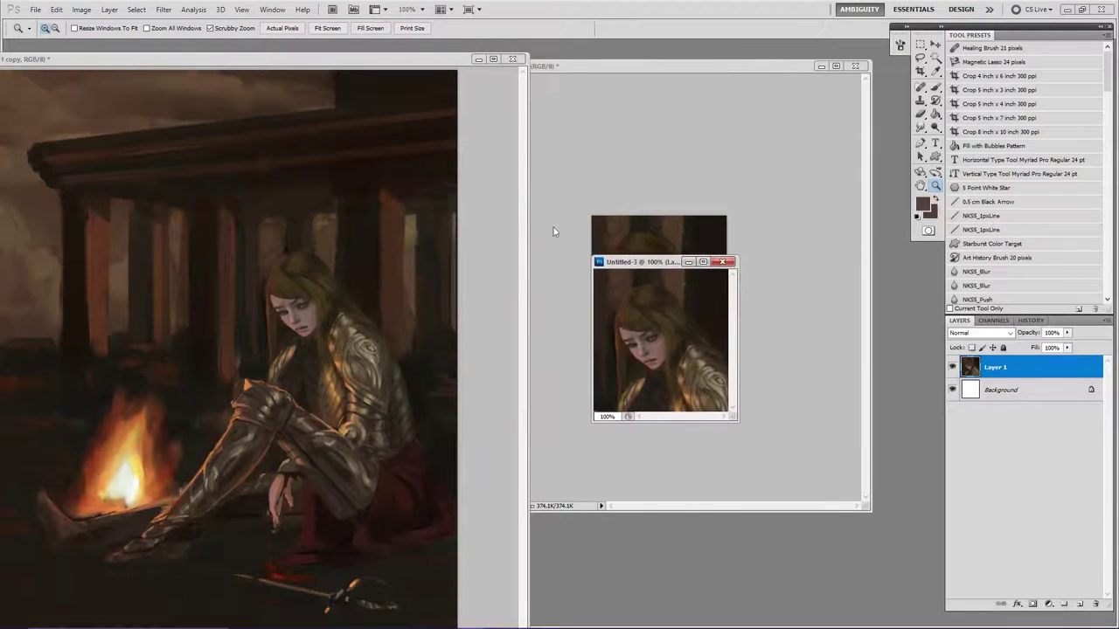
pyautogui.click(302, 62)
pyautogui.click(652, 262)
pyautogui.rightClick(652, 264)
pyautogui.click(661, 285)
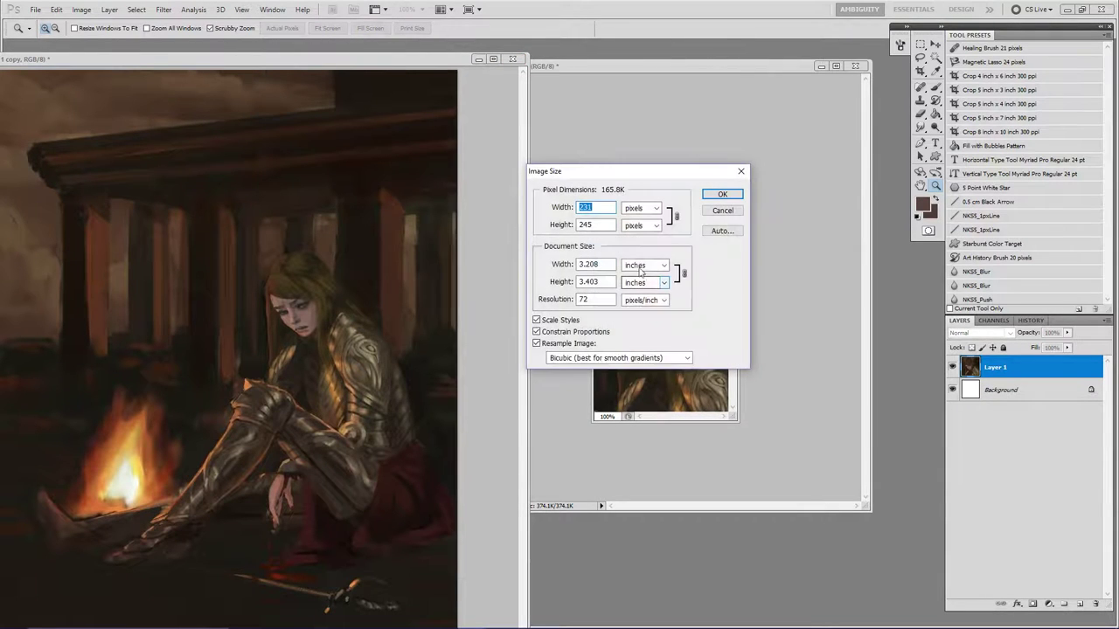
pyautogui.click(741, 171)
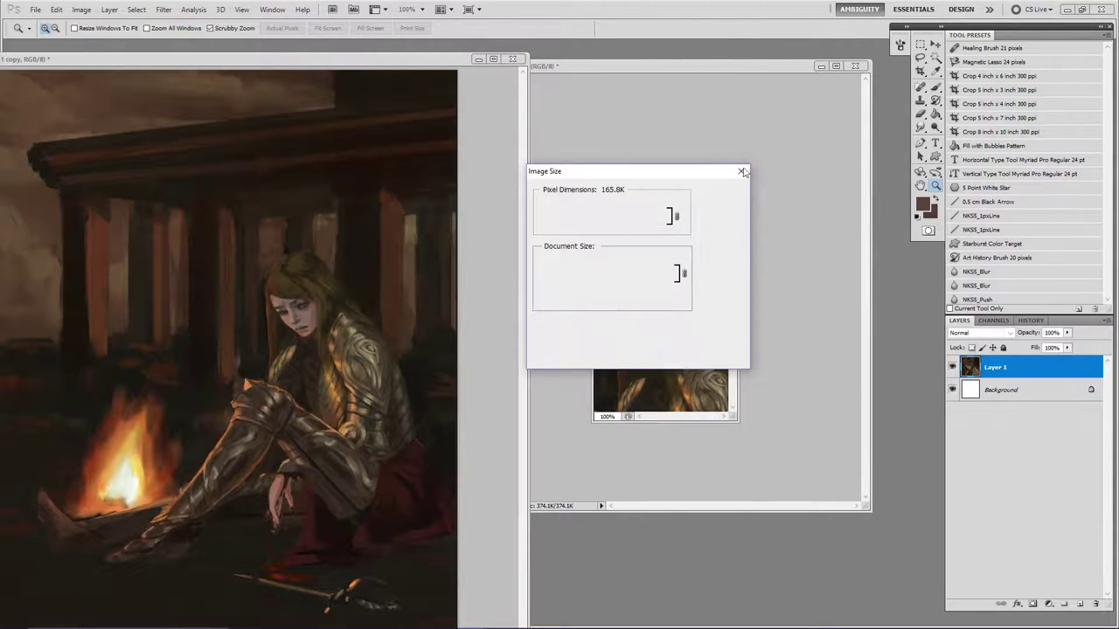
# Resize the Untitled-2 portrait to 231 pixels wide with proportions constrained, and paste it over the knight in the full painting.
pyautogui.rightClick(692, 68)
pyautogui.click(706, 89)
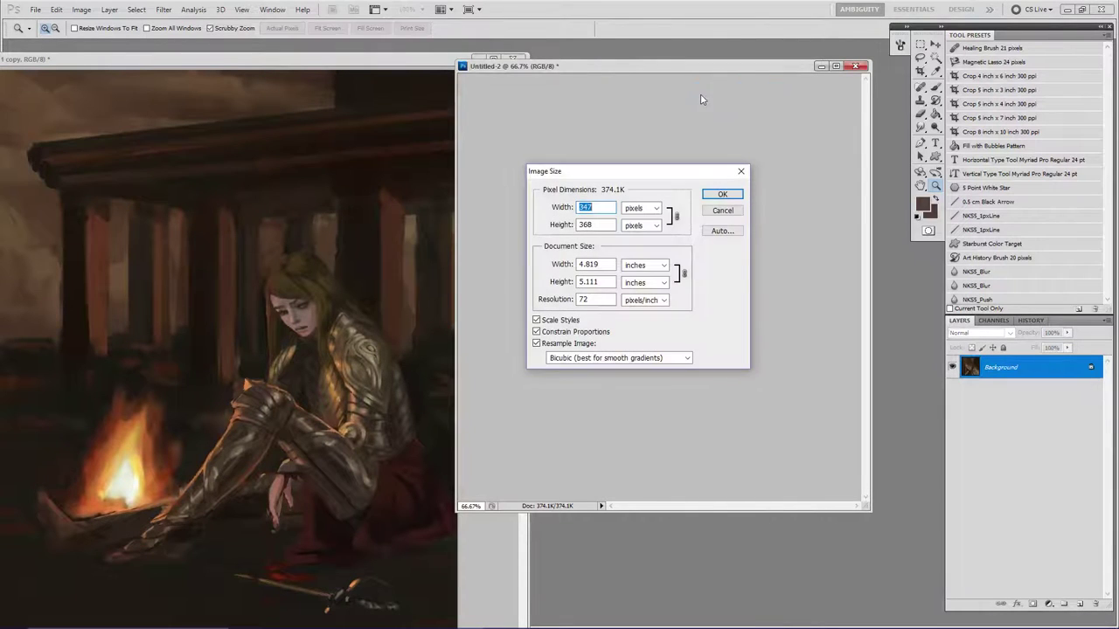
pyautogui.write('31')
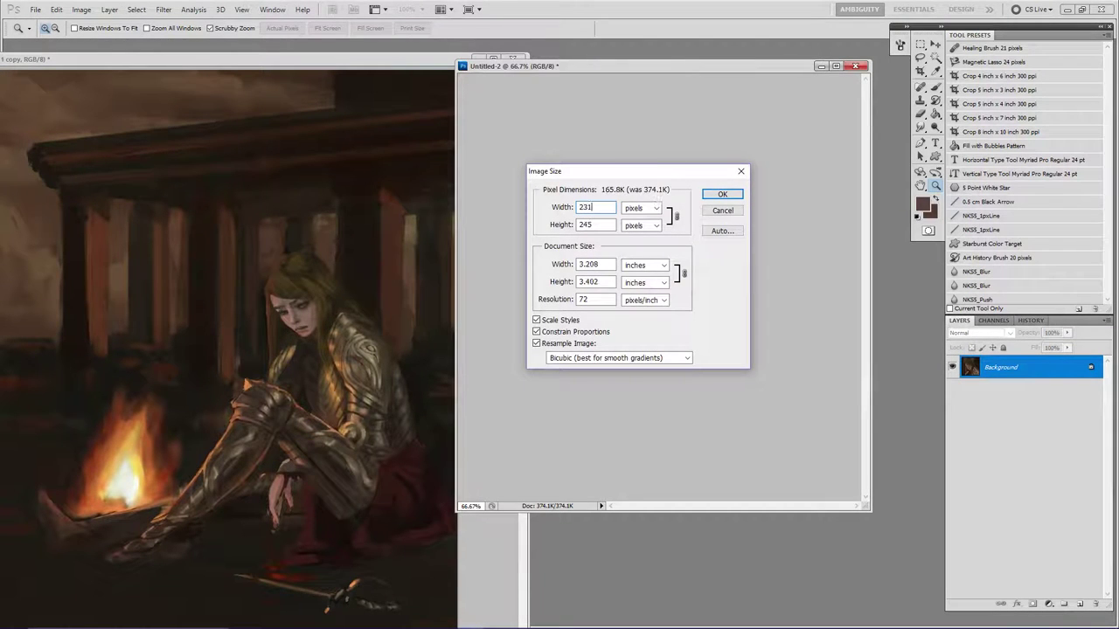
pyautogui.press('Return')
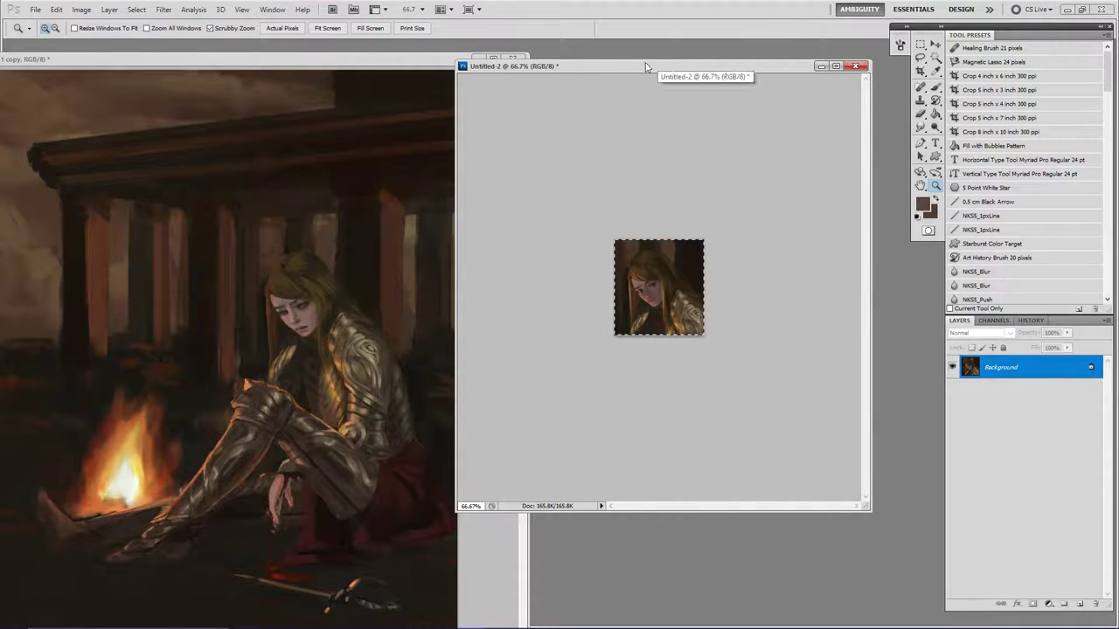
pyautogui.click(357, 59)
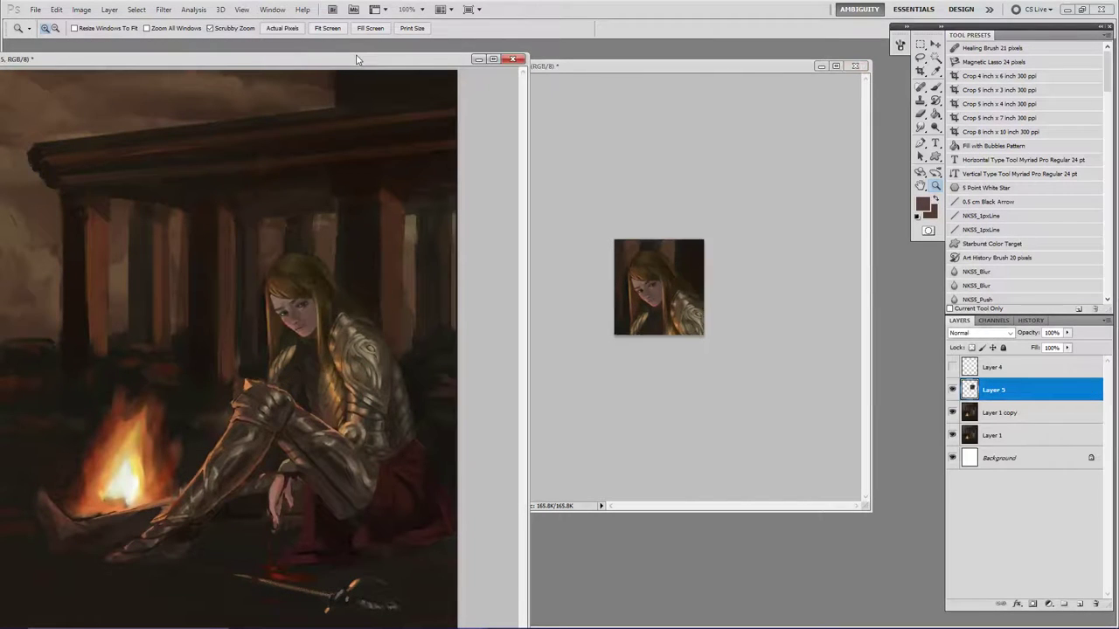
# Bring the Untitled-3 document forward and close it without saving.
pyautogui.press('alt')
pyautogui.click(720, 74)
pyautogui.hotkey('alt', 'Tab')
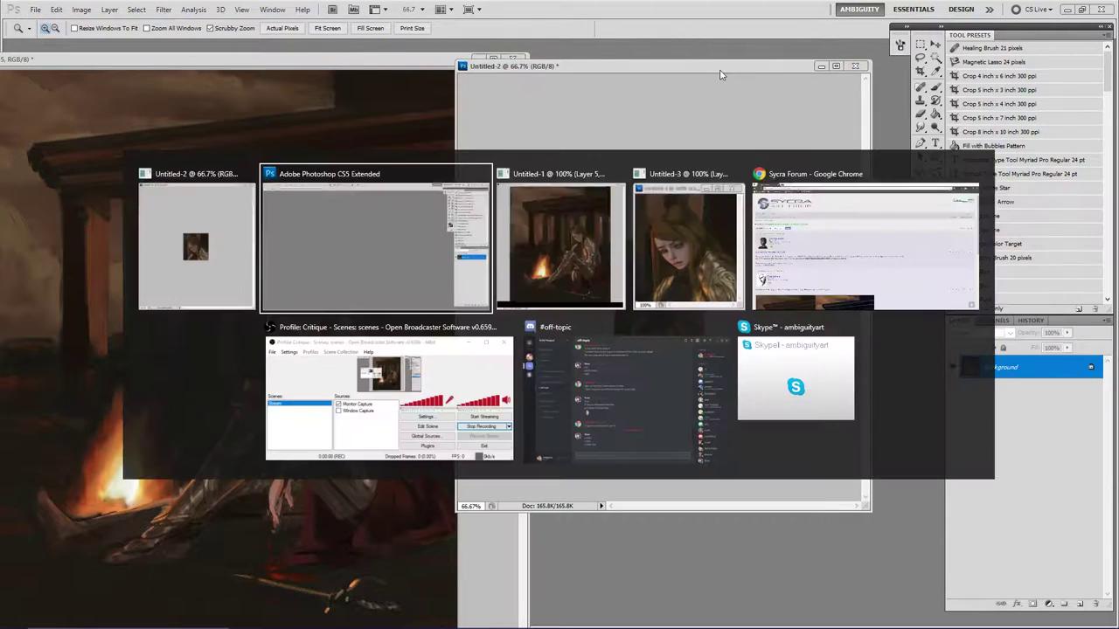
pyautogui.press('Tab')
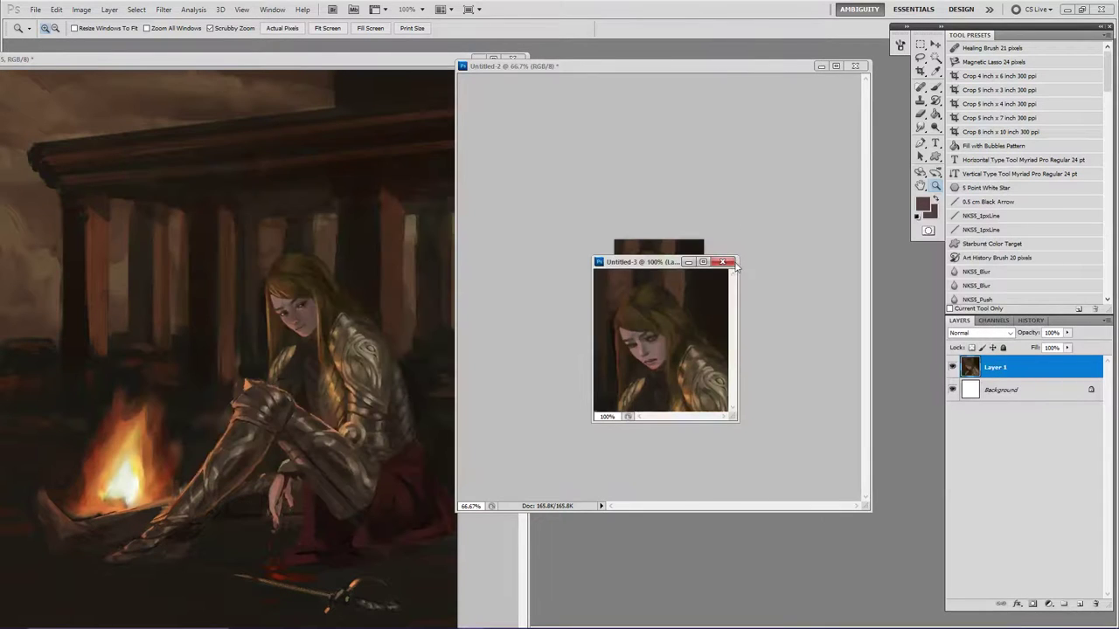
pyautogui.click(723, 261)
pyautogui.click(565, 240)
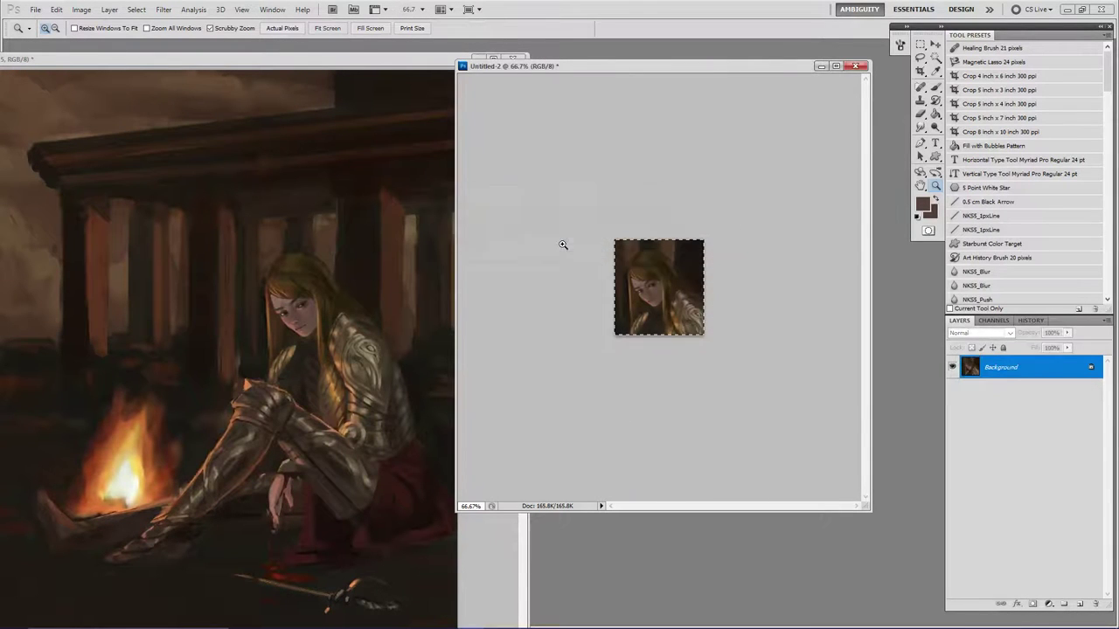
# Centre the full painting's window and toggle Layer 5 to compare the repainted portrait with the original.
pyautogui.click(367, 61)
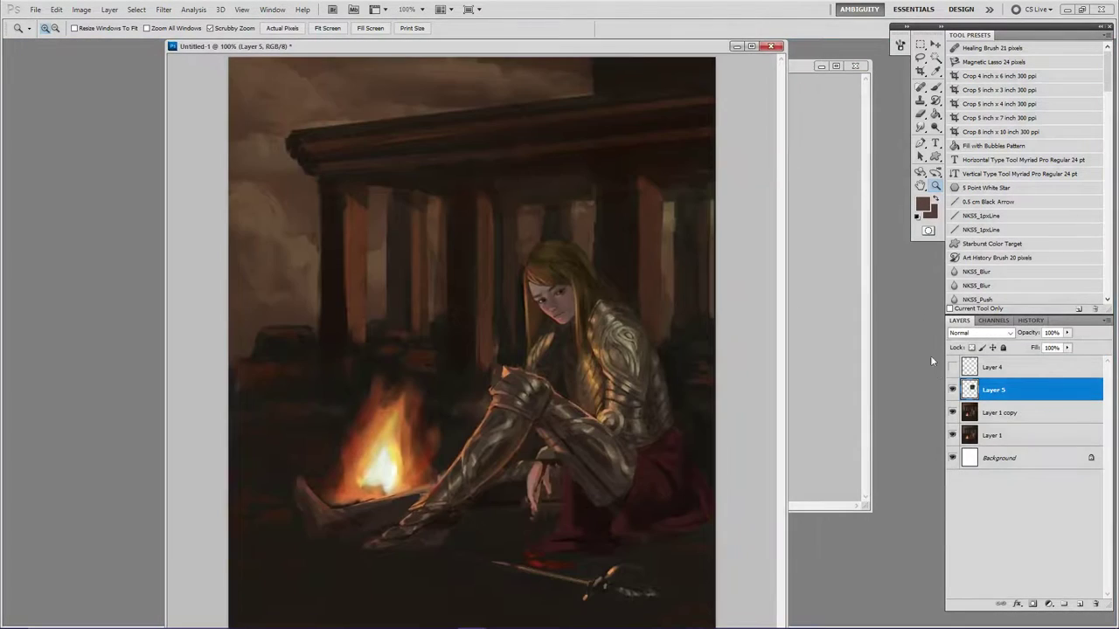
pyautogui.click(952, 390)
pyautogui.click(952, 390)
pyautogui.click(952, 390)
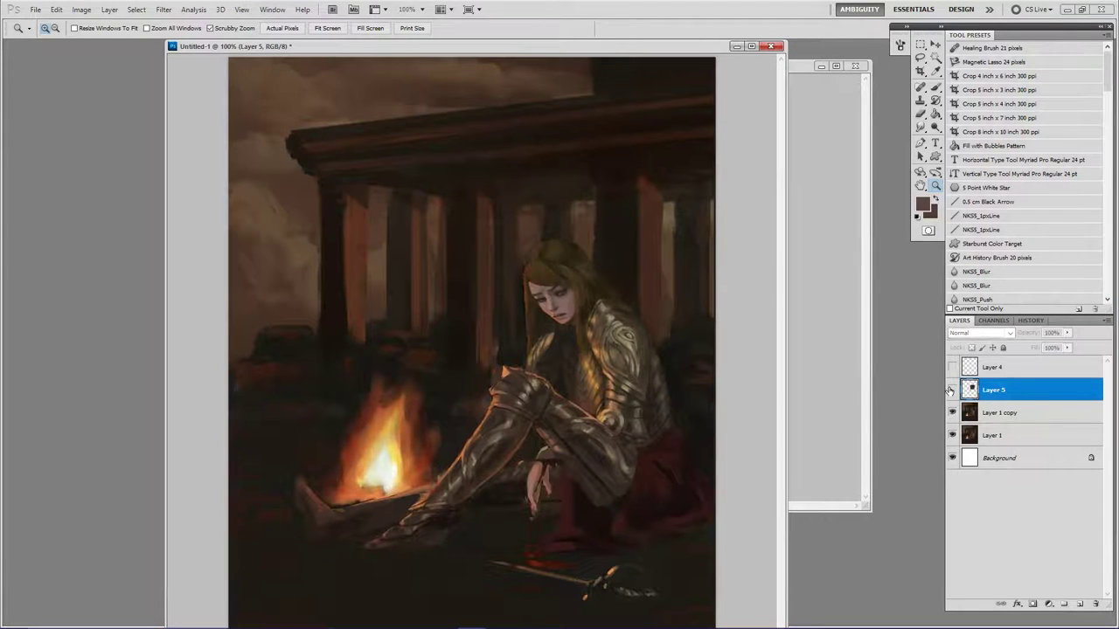
pyautogui.click(952, 390)
# Close the Untitled-2 portrait document without saving its changes.
pyautogui.click(802, 68)
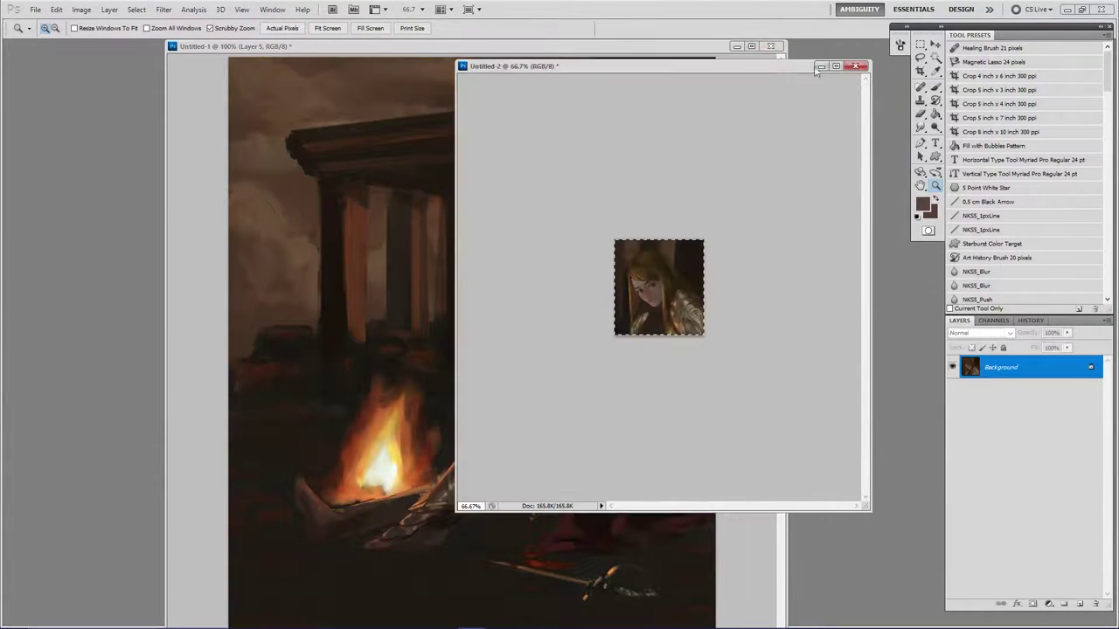
pyautogui.click(853, 68)
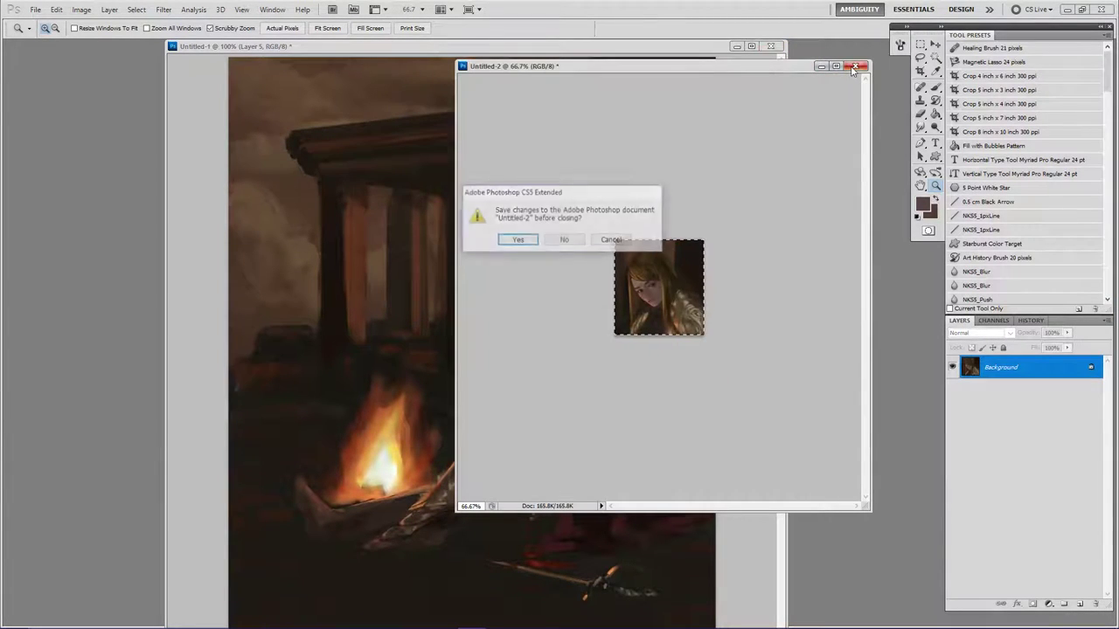
pyautogui.click(569, 244)
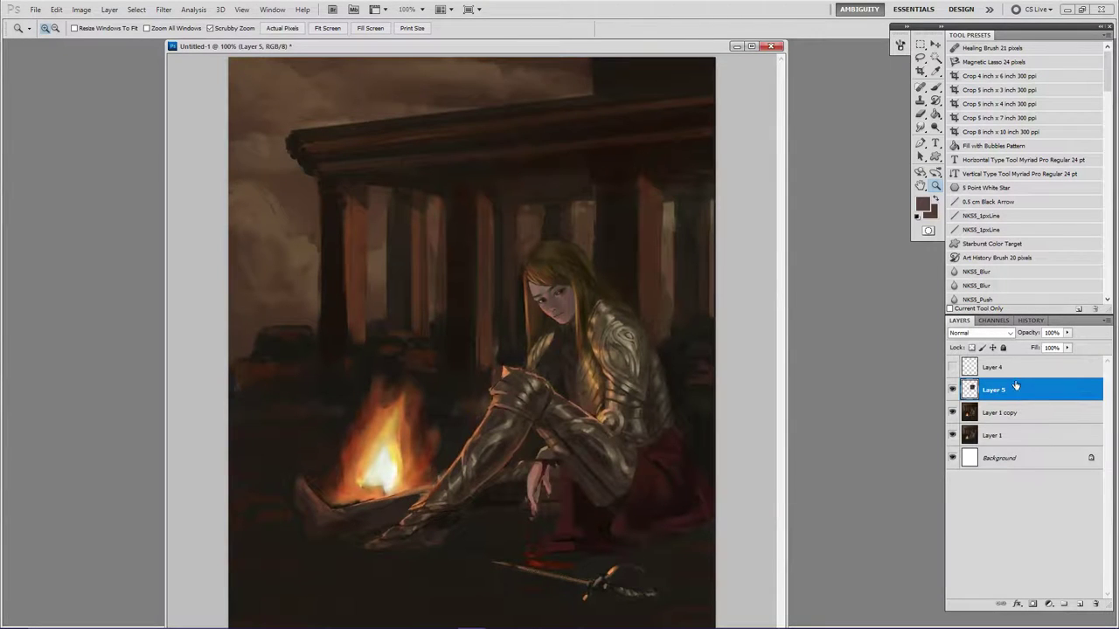
# Compare the knight's face before and after by hiding and showing Layer 5 again.
pyautogui.click(952, 393)
pyautogui.click(952, 394)
pyautogui.click(952, 390)
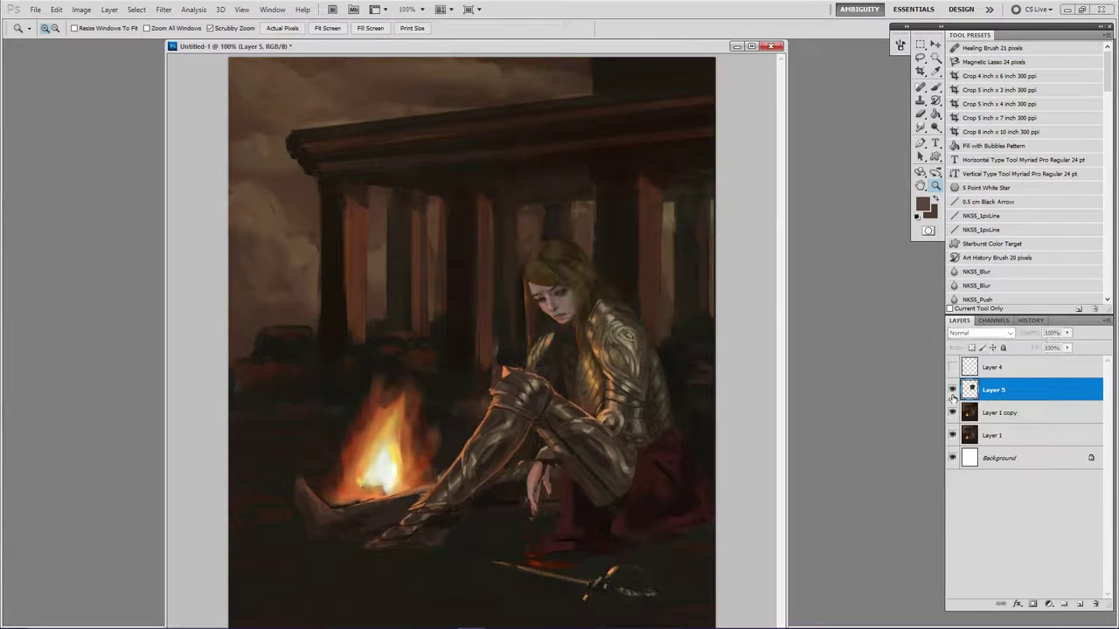
pyautogui.click(952, 391)
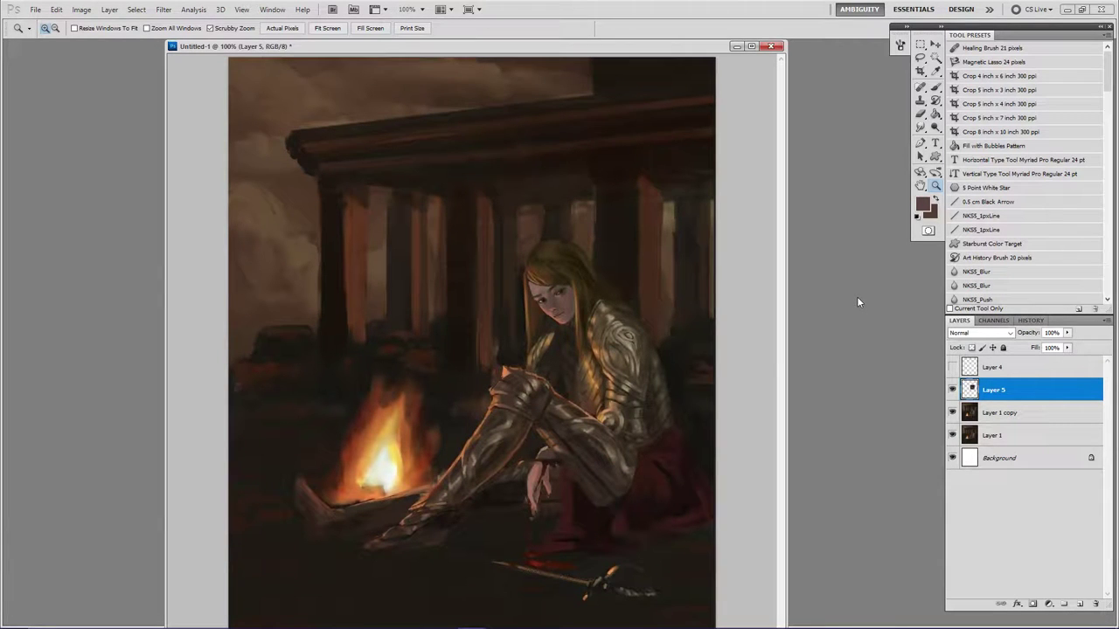
# Check Layer 1 copy's content near the dangling hand, and merge Layer 5 down into Layer 1 copy.
pyautogui.moveTo(554, 545); pyautogui.dragTo(563, 330)
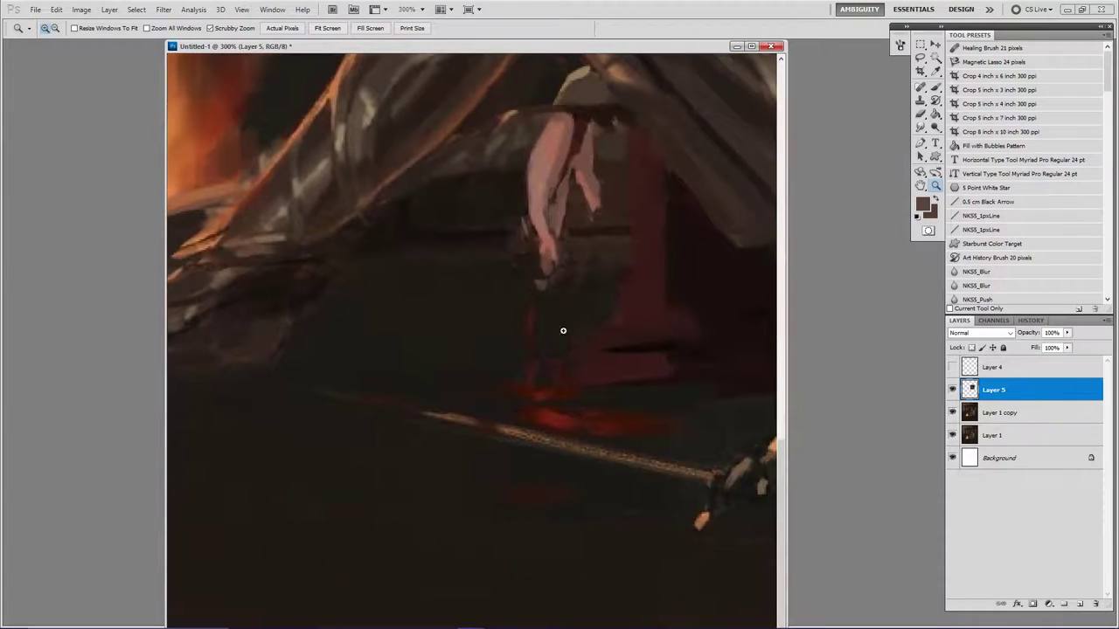
pyautogui.click(953, 414)
pyautogui.click(953, 413)
pyautogui.hotkey('ctrl', 'e')
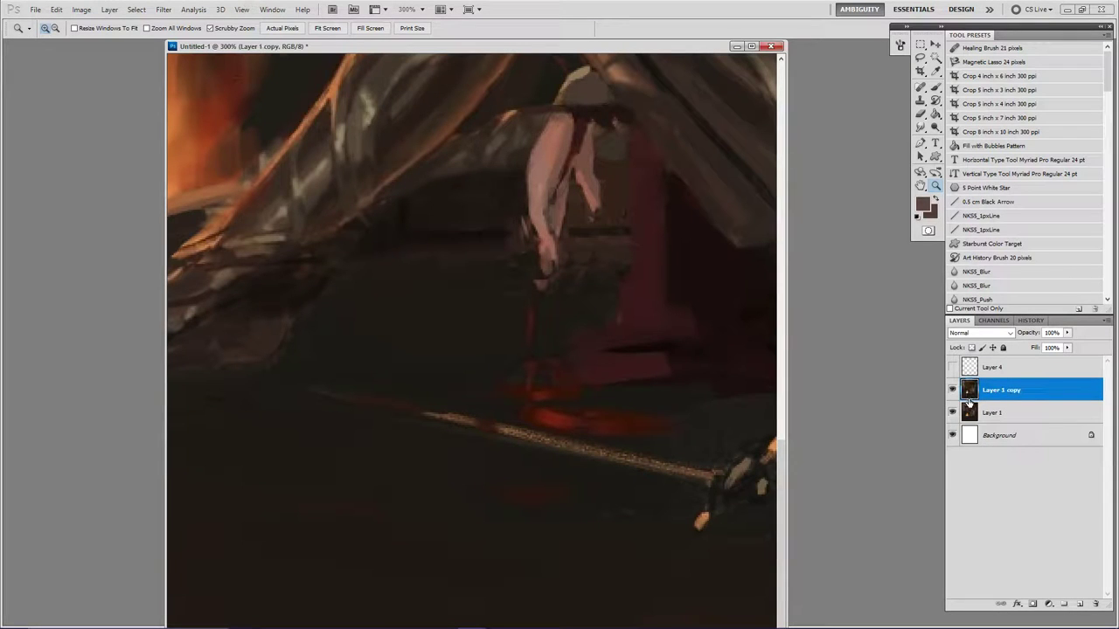
# Sample the red of the blood pool and darken it to a near-black red as the brush colour.
pyautogui.press('b')
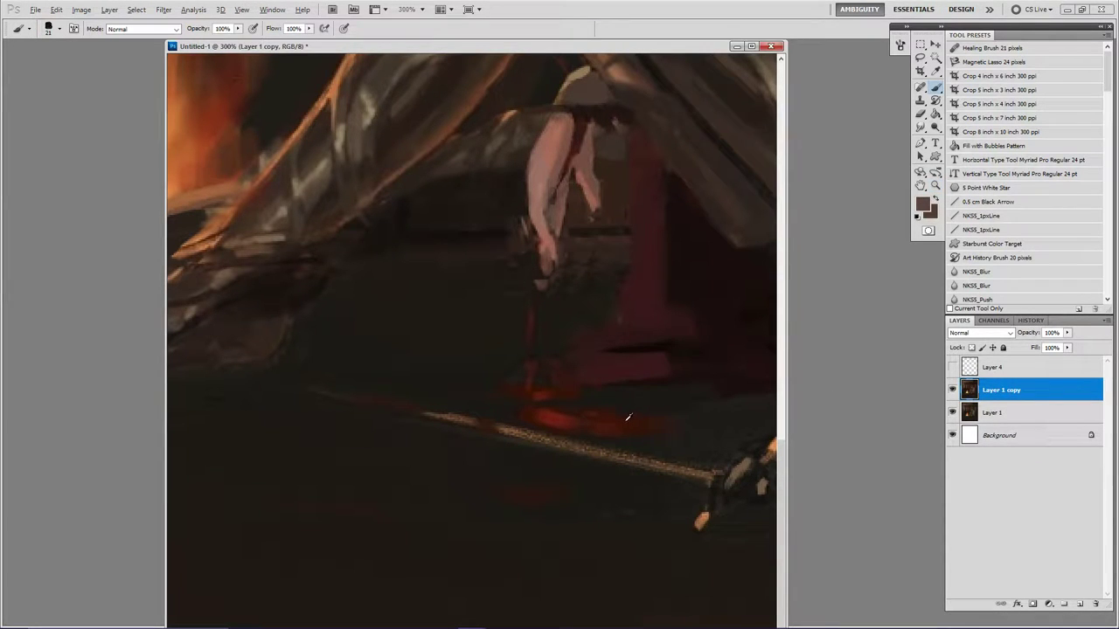
pyautogui.keyDown('alt'); pyautogui.click(628, 420); pyautogui.keyUp('alt')
pyautogui.click(923, 203)
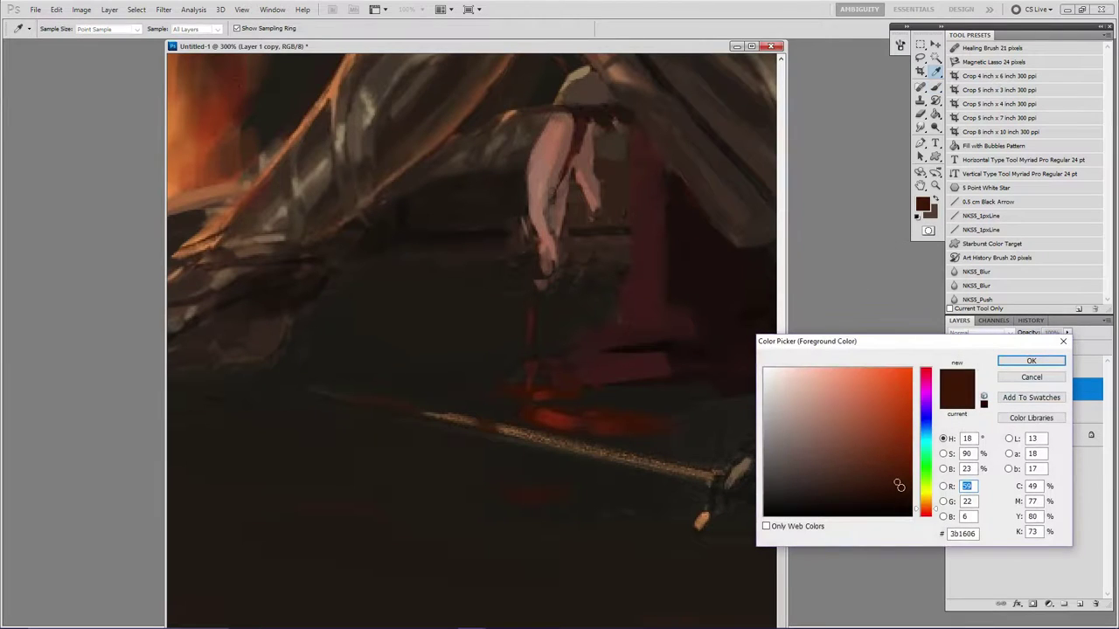
pyautogui.moveTo(899, 485); pyautogui.dragTo(940, 518)
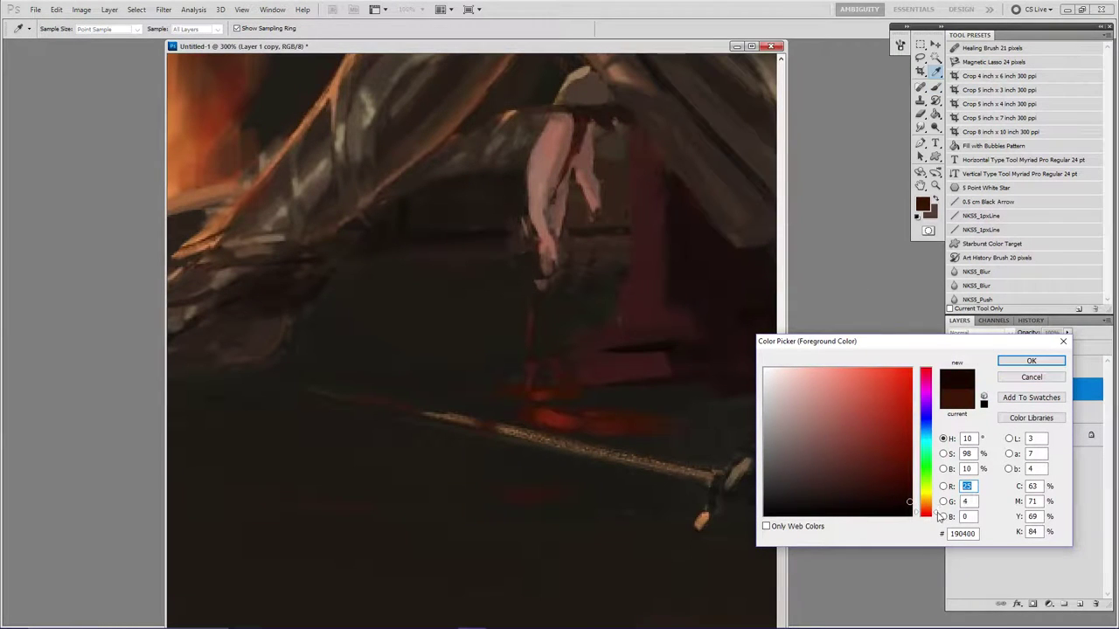
pyautogui.click(1021, 369)
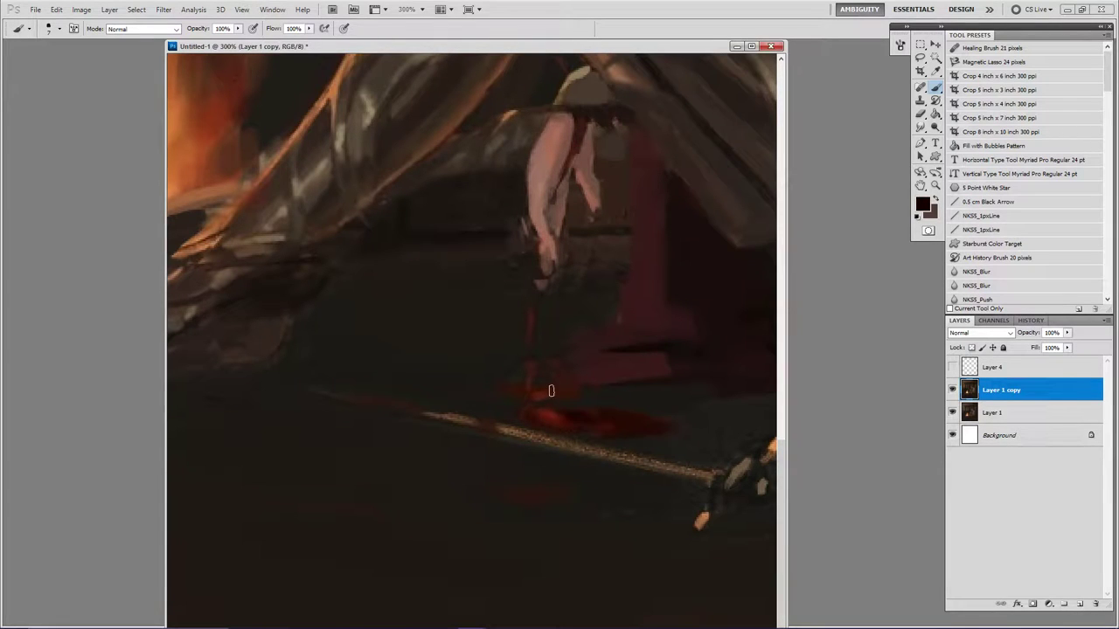
# Darken the blood drip and puddles below the dangling hand, and paint dark blood along the hand with sampled colours.
pyautogui.moveTo(552, 391)
pyautogui.mouseDown()
pyautogui.moveTo(518, 388)
pyautogui.moveTo(575, 391)
pyautogui.moveTo(507, 389)
pyautogui.mouseUp()
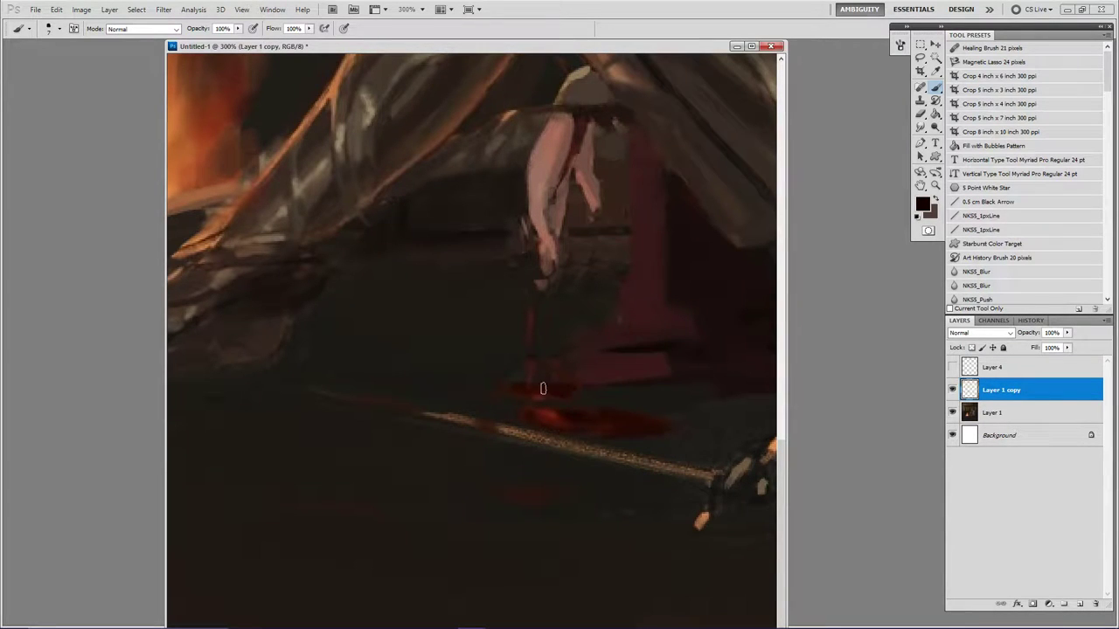
pyautogui.hotkey('ctrl', 'z')
pyautogui.moveTo(535, 330)
pyautogui.mouseDown()
pyautogui.moveTo(533, 370)
pyautogui.moveTo(528, 344)
pyautogui.mouseUp()
pyautogui.keyDown('alt'); pyautogui.click(524, 360); pyautogui.keyUp('alt')
pyautogui.moveTo(523, 291); pyautogui.dragTo(526, 303)
pyautogui.keyDown('alt'); pyautogui.rightClick(583, 384); pyautogui.keyUp('alt')
pyautogui.moveTo(649, 424)
pyautogui.mouseDown()
pyautogui.moveTo(605, 423)
pyautogui.moveTo(638, 423)
pyautogui.mouseUp()
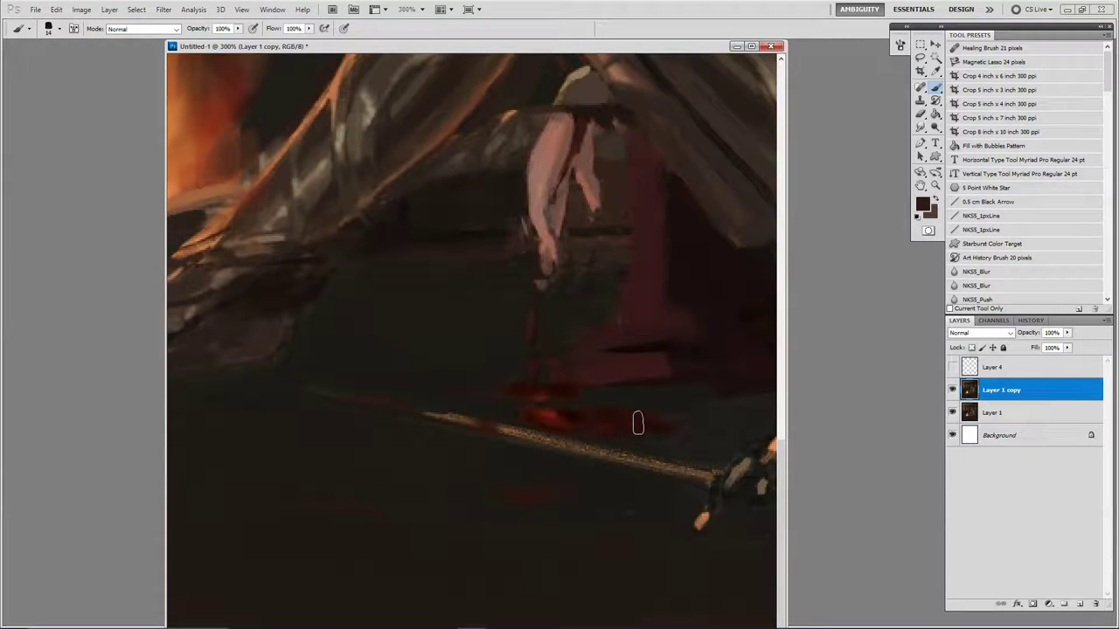
pyautogui.keyDown('alt'); pyautogui.click(579, 136); pyautogui.keyUp('alt')
pyautogui.moveTo(578, 128); pyautogui.dragTo(591, 170)
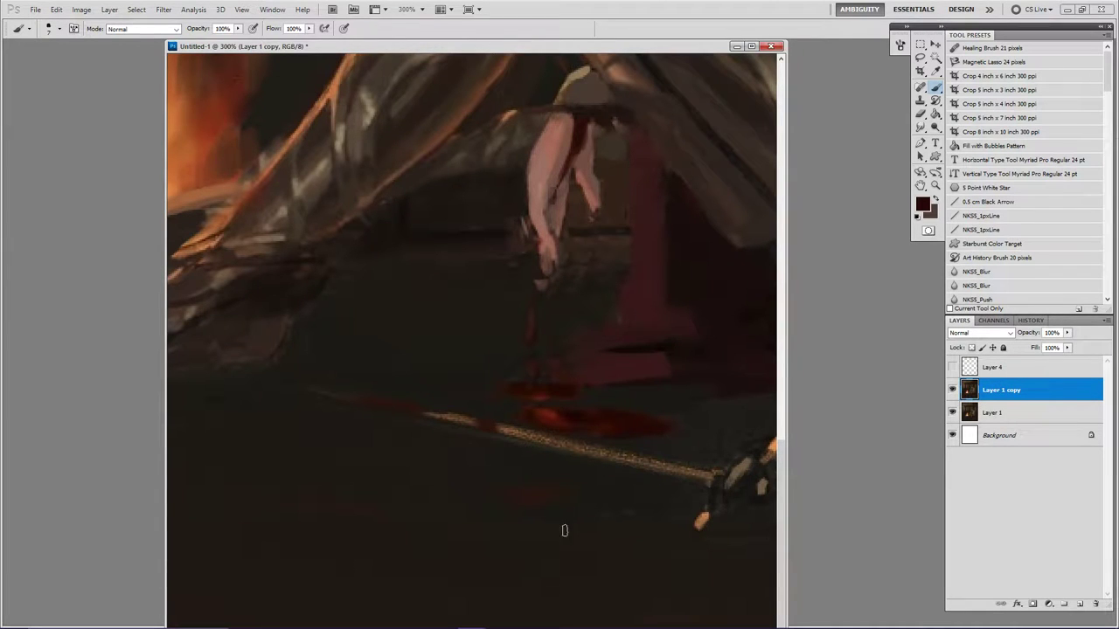
# Recolour the blood drip and puddles with sampled dark reds, and add firelit orange highlights to the drip and puddle edges.
pyautogui.keyDown('alt'); pyautogui.click(553, 408); pyautogui.keyUp('alt')
pyautogui.keyDown('alt'); pyautogui.click(571, 417); pyautogui.keyUp('alt')
pyautogui.keyDown('alt'); pyautogui.click(210, 113); pyautogui.keyUp('alt')
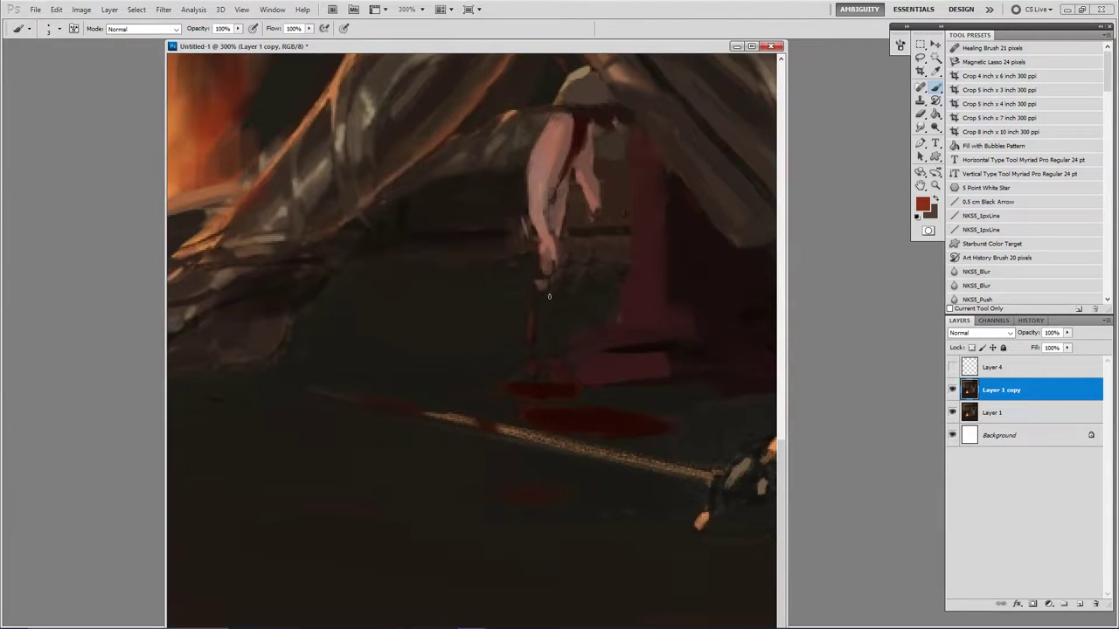
pyautogui.keyDown('alt'); pyautogui.click(174, 159); pyautogui.keyUp('alt')
pyautogui.moveTo(528, 330); pyautogui.dragTo(529, 336)
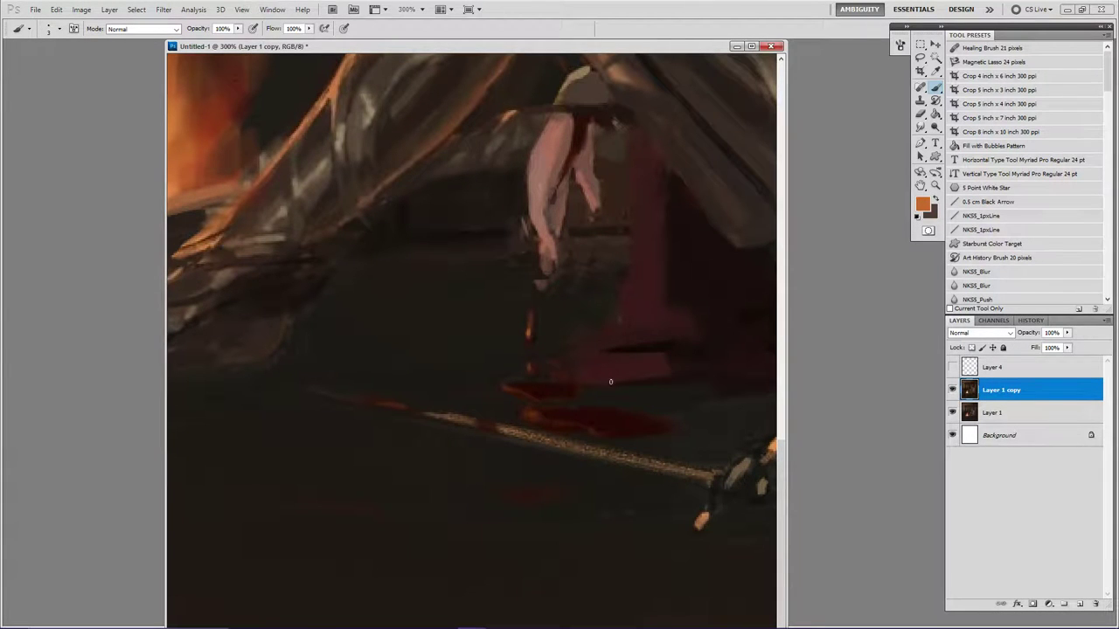
# Sample the dark red of the larger blood puddle and mute it to a dark greyish brown brush colour.
pyautogui.keyDown('alt'); pyautogui.click(610, 416); pyautogui.keyUp('alt')
pyautogui.click(922, 201)
pyautogui.click(823, 493)
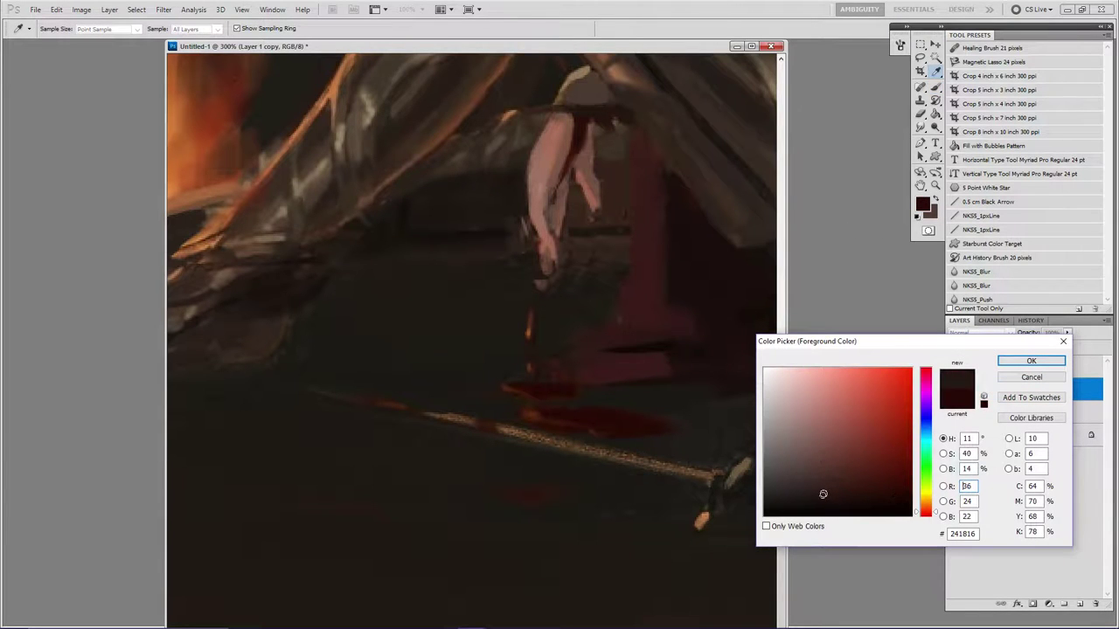
pyautogui.click(829, 478)
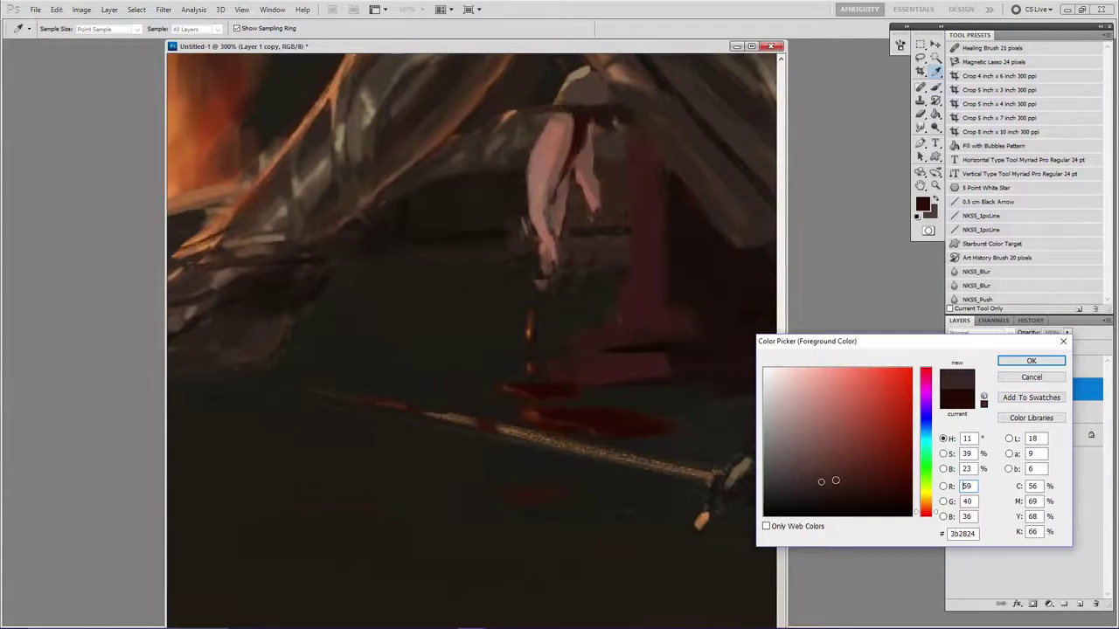
pyautogui.press('Return')
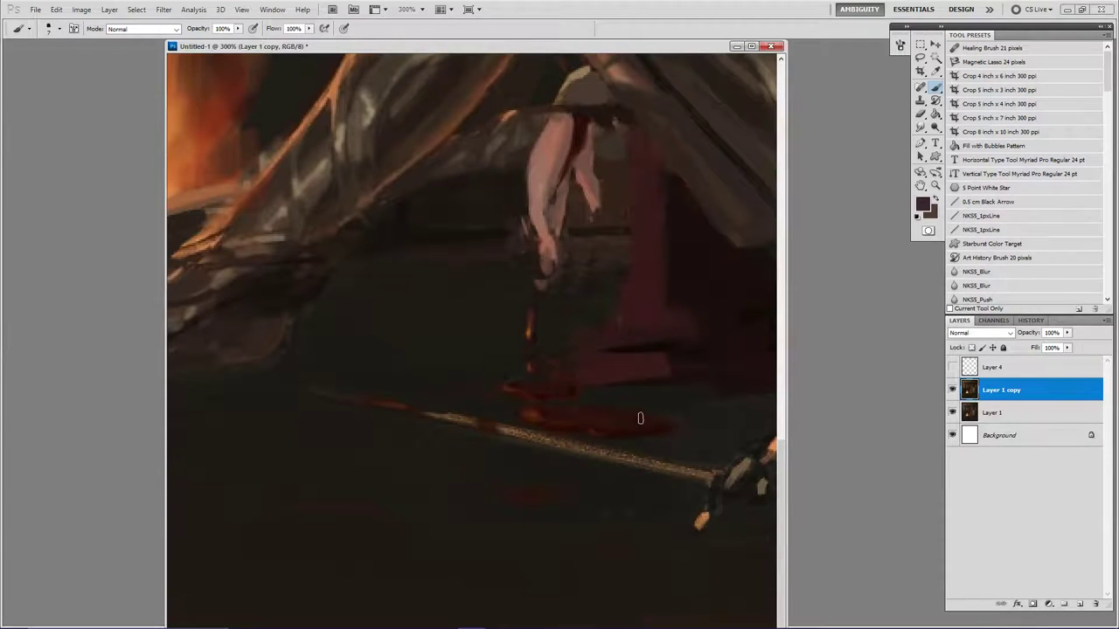
# Retouch the larger blood puddle with sampled reds and a smaller brush, and undo the last stroke.
pyautogui.keyDown('alt'); pyautogui.click(608, 425); pyautogui.keyUp('alt')
pyautogui.keyDown('alt'); pyautogui.click(532, 414); pyautogui.keyUp('alt')
pyautogui.press('[')
pyautogui.press('[')
pyautogui.click(593, 428)
pyautogui.hotkey('ctrl', 'z')
# Sample the muted skin tone of the knight's cheek and paint it over the back of the dangling hand.
pyautogui.press('z')
pyautogui.keyDown('alt'); pyautogui.click(604, 398); pyautogui.keyUp('alt')
pyautogui.keyDown('alt'); pyautogui.click(604, 411); pyautogui.keyUp('alt')
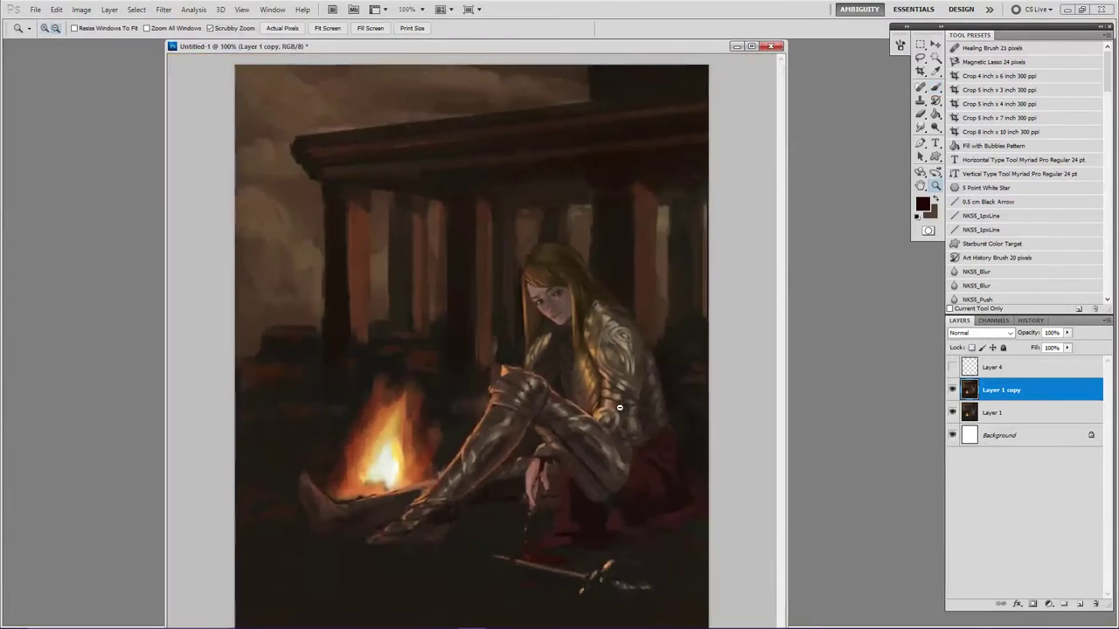
pyautogui.keyDown('alt'); pyautogui.click(604, 423); pyautogui.keyUp('alt')
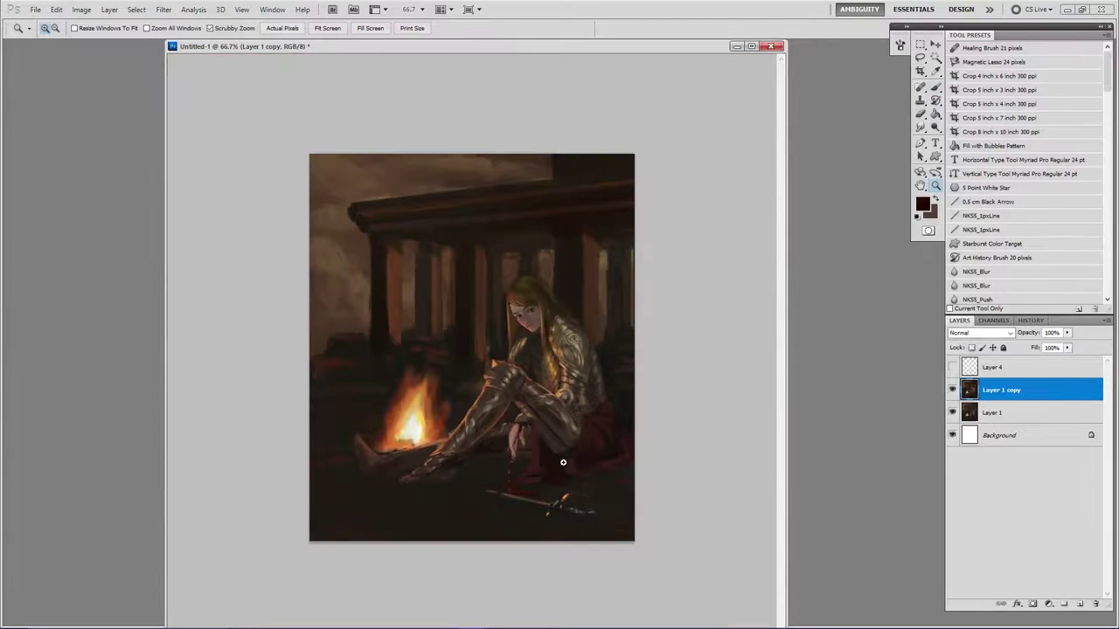
pyautogui.click(541, 435)
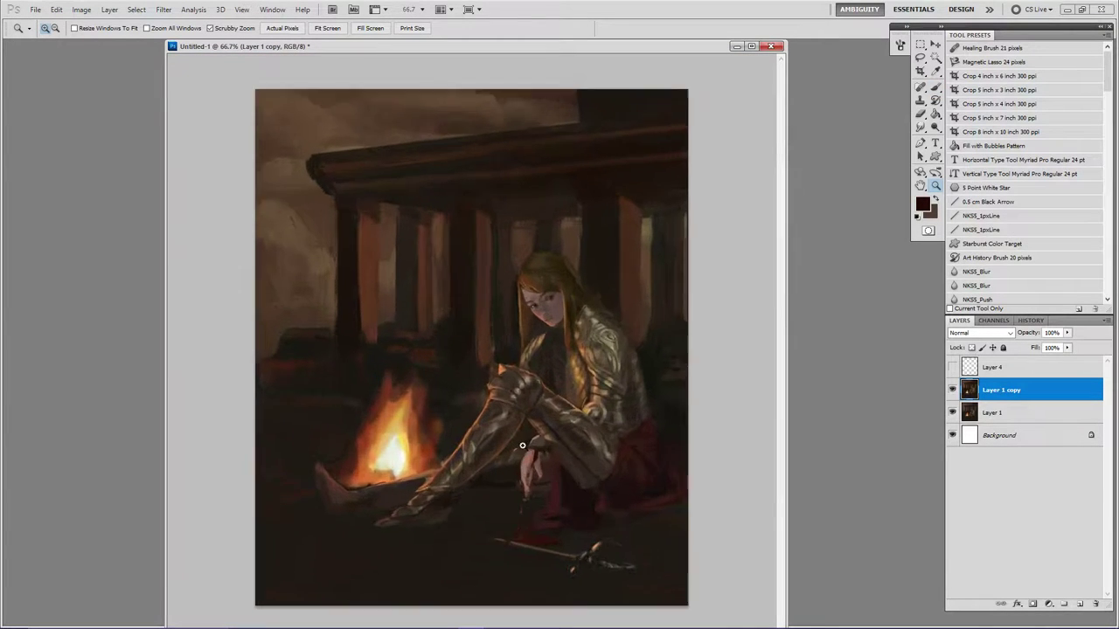
pyautogui.click(542, 441)
pyautogui.press('v')
pyautogui.moveTo(550, 500); pyautogui.dragTo(558, 452)
pyautogui.press('b')
pyautogui.keyDown('alt'); pyautogui.click(639, 124); pyautogui.keyUp('alt')
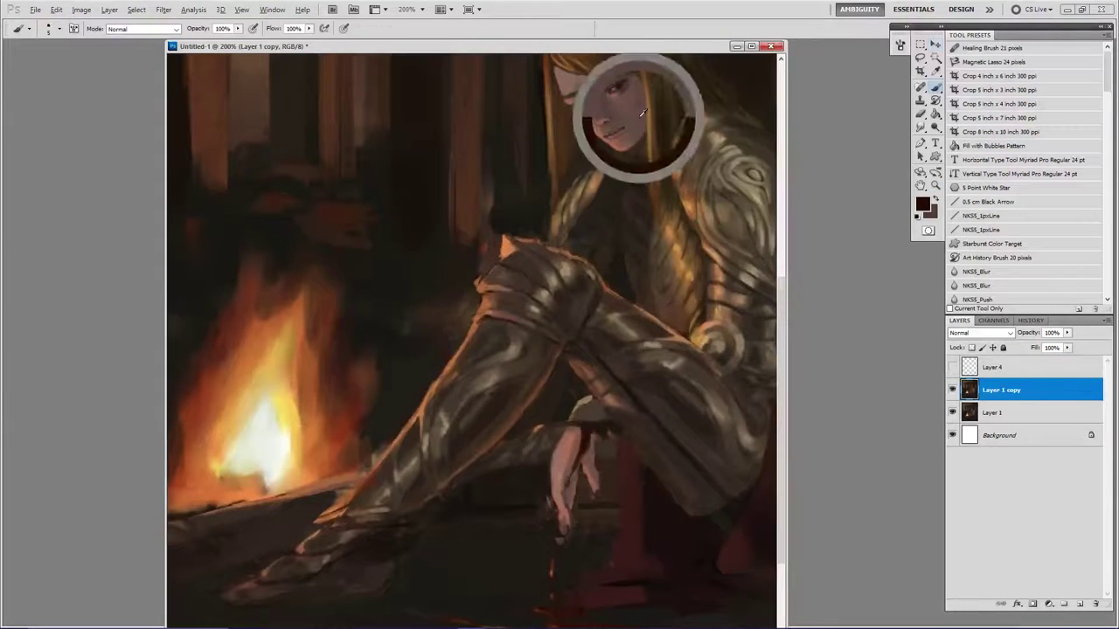
pyautogui.moveTo(575, 448); pyautogui.dragTo(560, 469)
# Repaint the dangling hand and fingers with varied brush sizes and skin tones sampled from the face.
pyautogui.press(']')
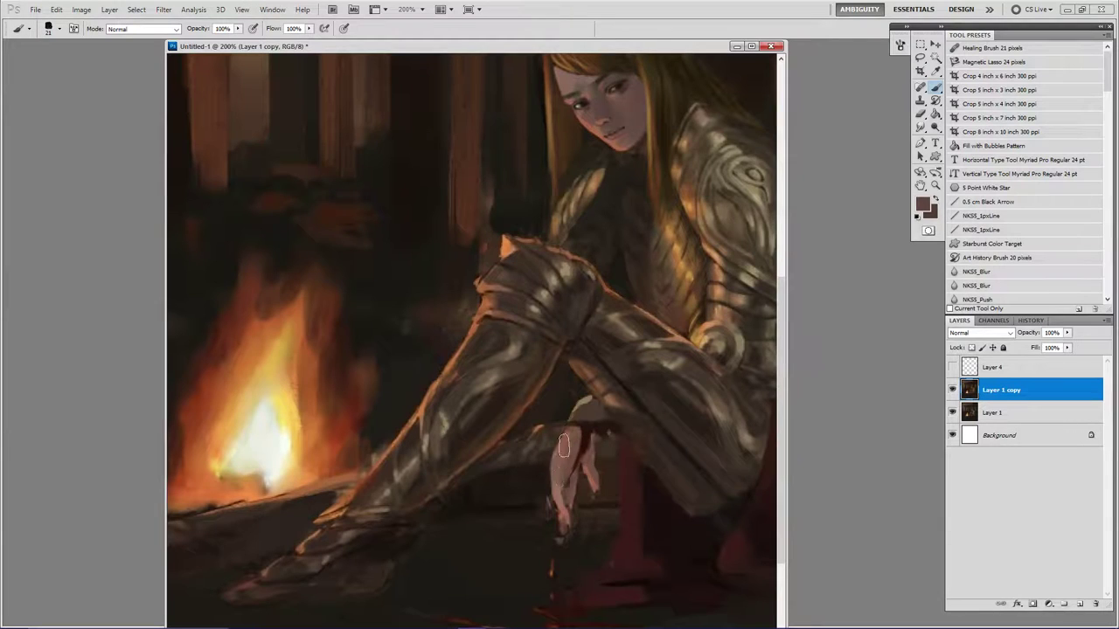
pyautogui.press('[')
pyautogui.press('[')
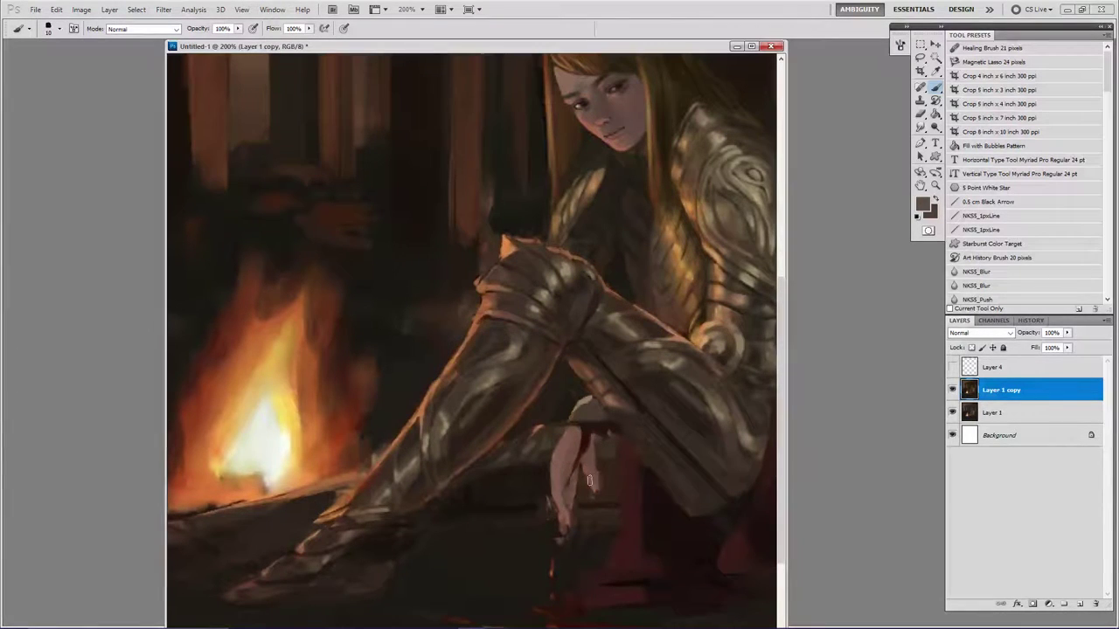
pyautogui.press(']')
pyautogui.press(']')
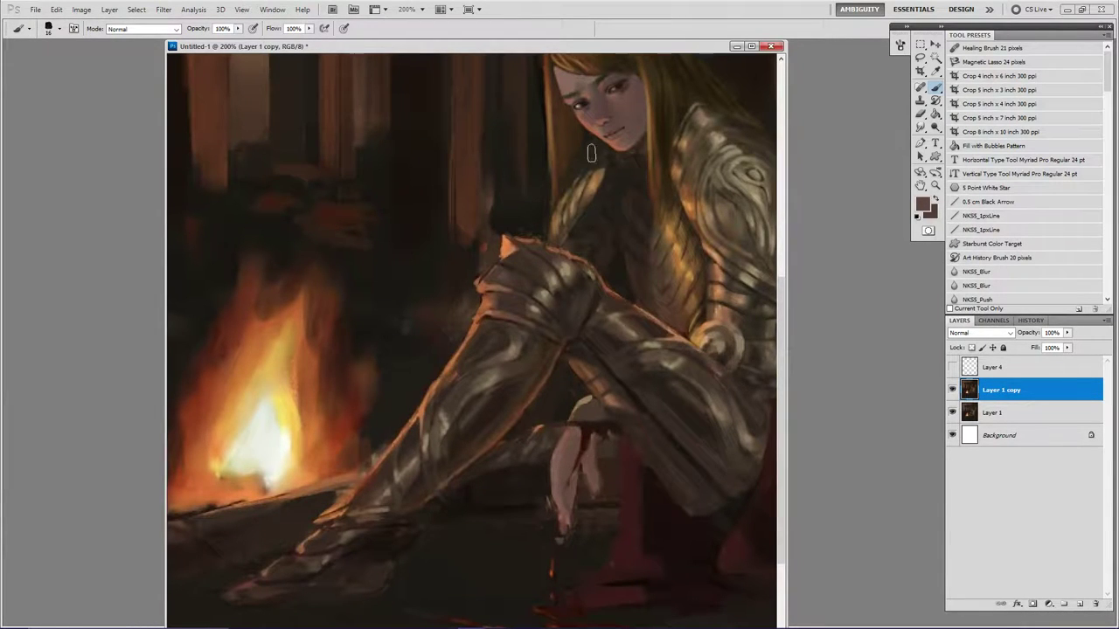
pyautogui.keyDown('alt'); pyautogui.click(591, 124); pyautogui.keyUp('alt')
pyautogui.moveTo(564, 470); pyautogui.dragTo(550, 480)
pyautogui.click(575, 463)
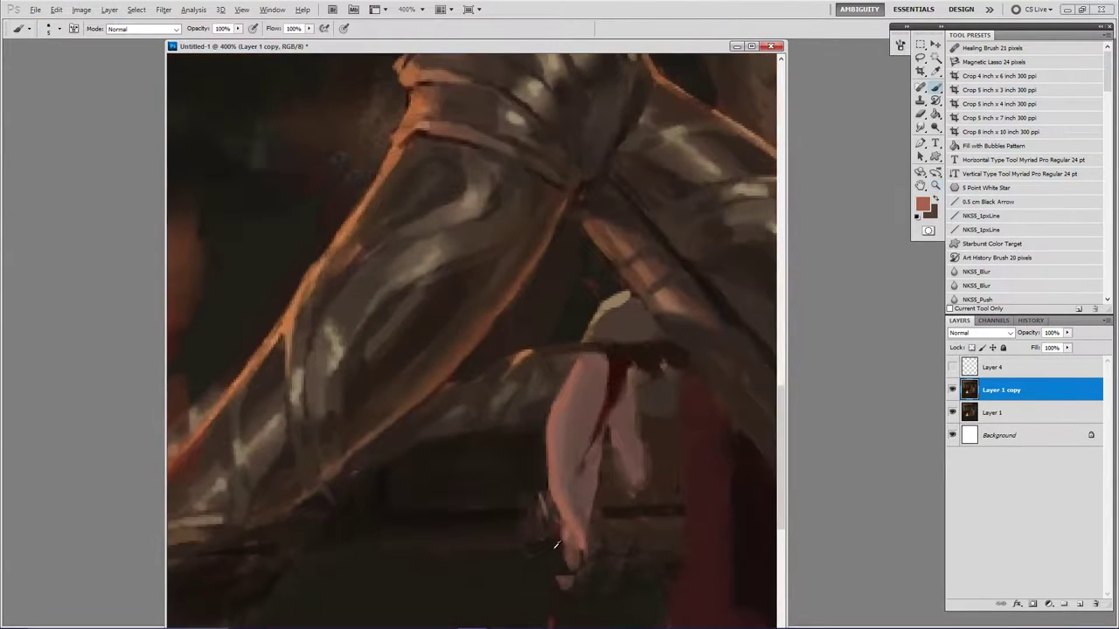
# Sample a brown beside the hand, shift it to a more saturated reddish orange, and warm the hand's edges.
pyautogui.keyDown('alt'); pyautogui.click(614, 498); pyautogui.keyUp('alt')
pyautogui.click(923, 204)
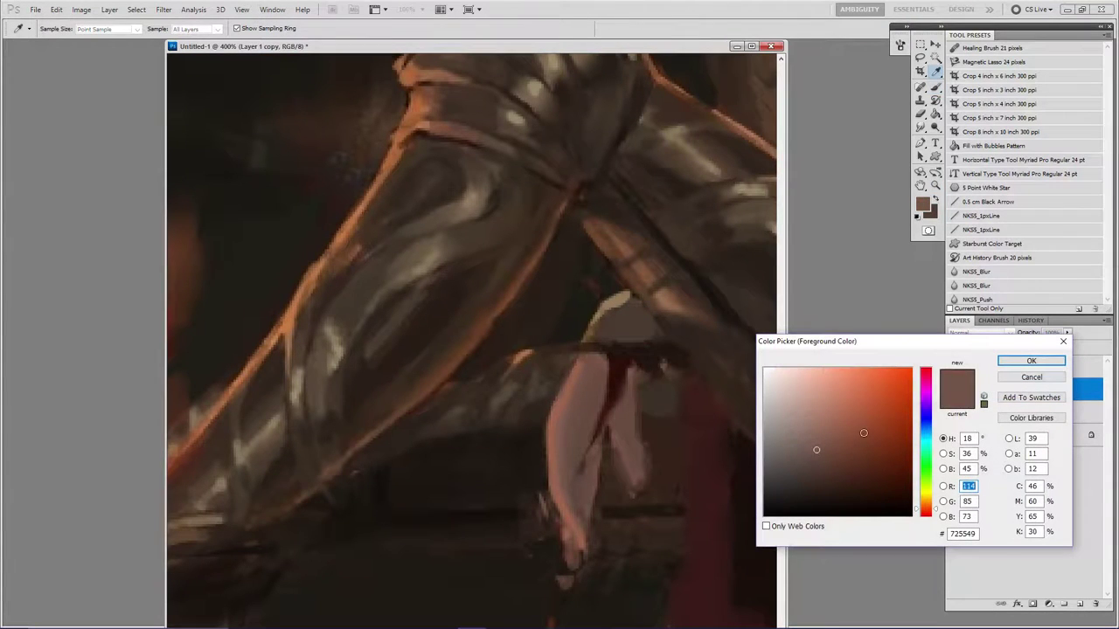
pyautogui.click(864, 432)
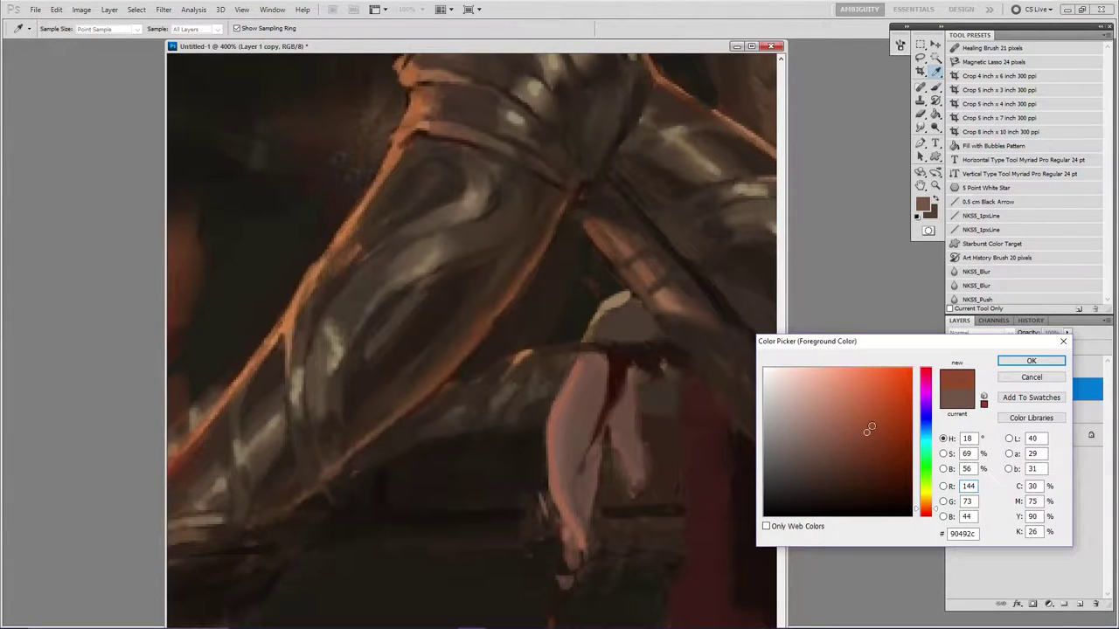
pyautogui.click(873, 426)
pyautogui.moveTo(937, 508); pyautogui.dragTo(937, 512)
pyautogui.click(1032, 362)
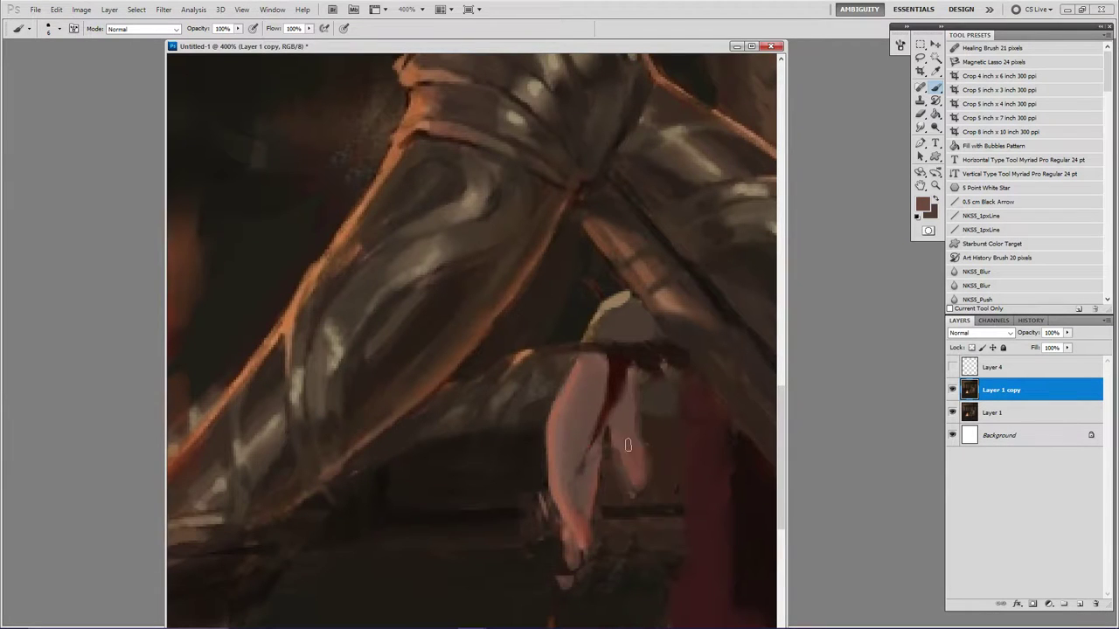
# Review the whole painting, then focus on the knight's face and set a dark brown brush colour for its shading.
pyautogui.press('z')
pyautogui.keyDown('alt'); pyautogui.click(585, 396); pyautogui.keyUp('alt')
pyautogui.keyDown('alt'); pyautogui.click(589, 393); pyautogui.keyUp('alt')
pyautogui.keyDown('alt'); pyautogui.click(601, 381); pyautogui.keyUp('alt')
pyautogui.keyDown('alt'); pyautogui.click(560, 457); pyautogui.keyUp('alt')
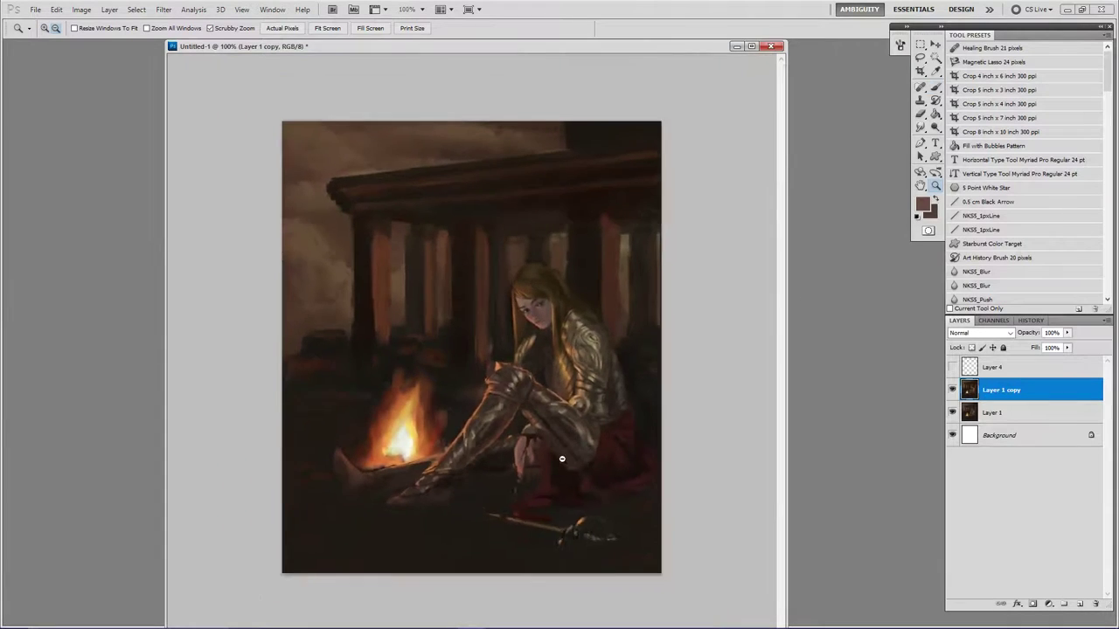
pyautogui.click(507, 435)
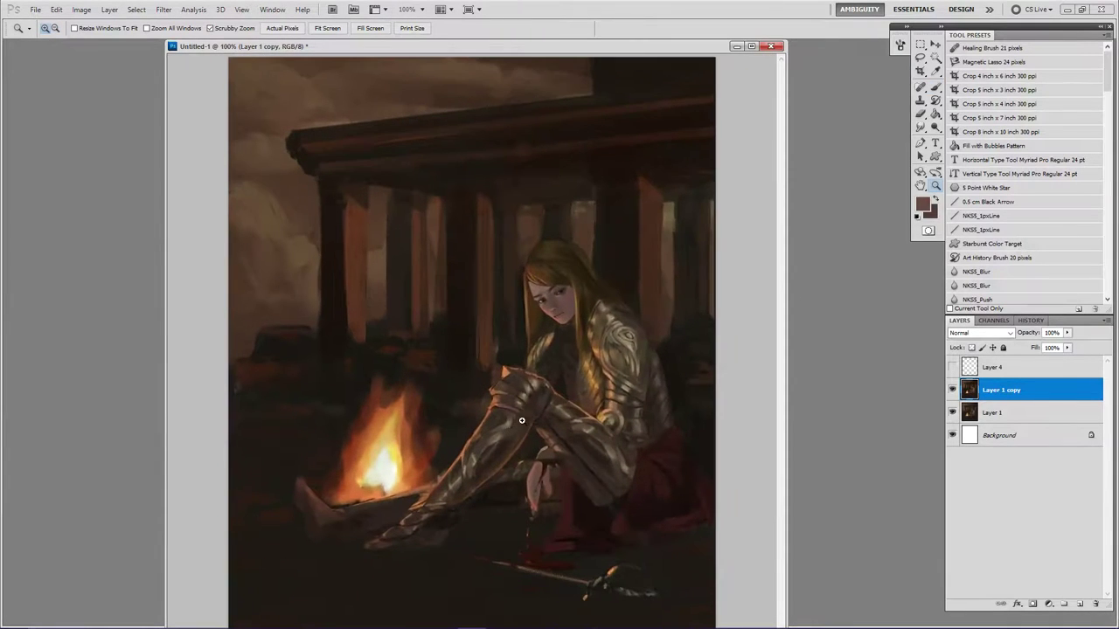
pyautogui.click(578, 292)
pyautogui.click(577, 300)
pyautogui.press('b')
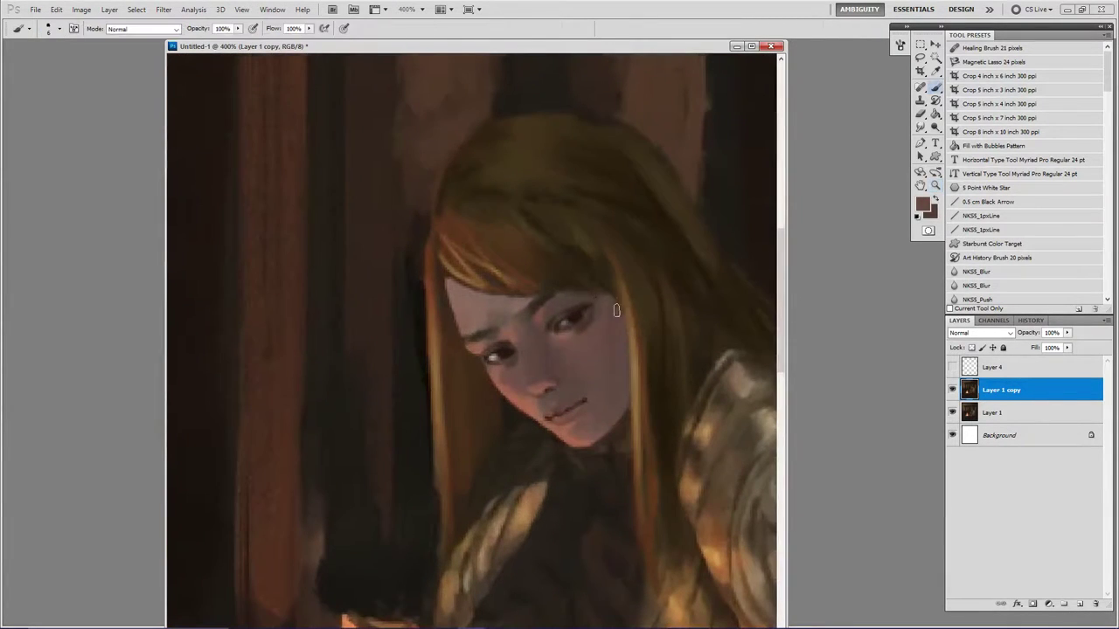
pyautogui.click(925, 206)
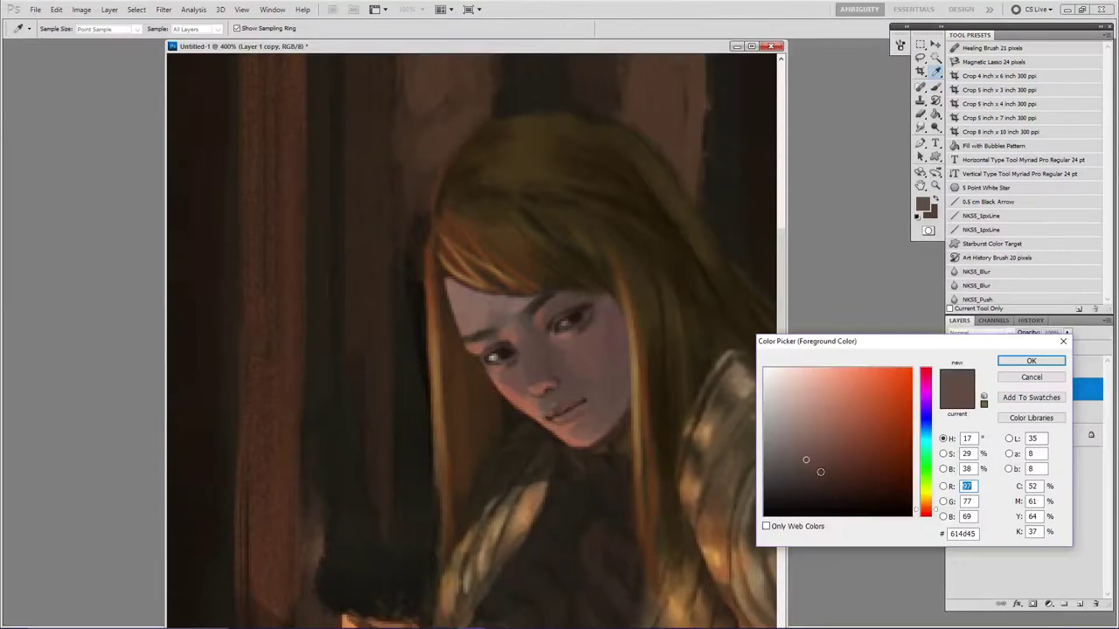
pyautogui.click(1031, 361)
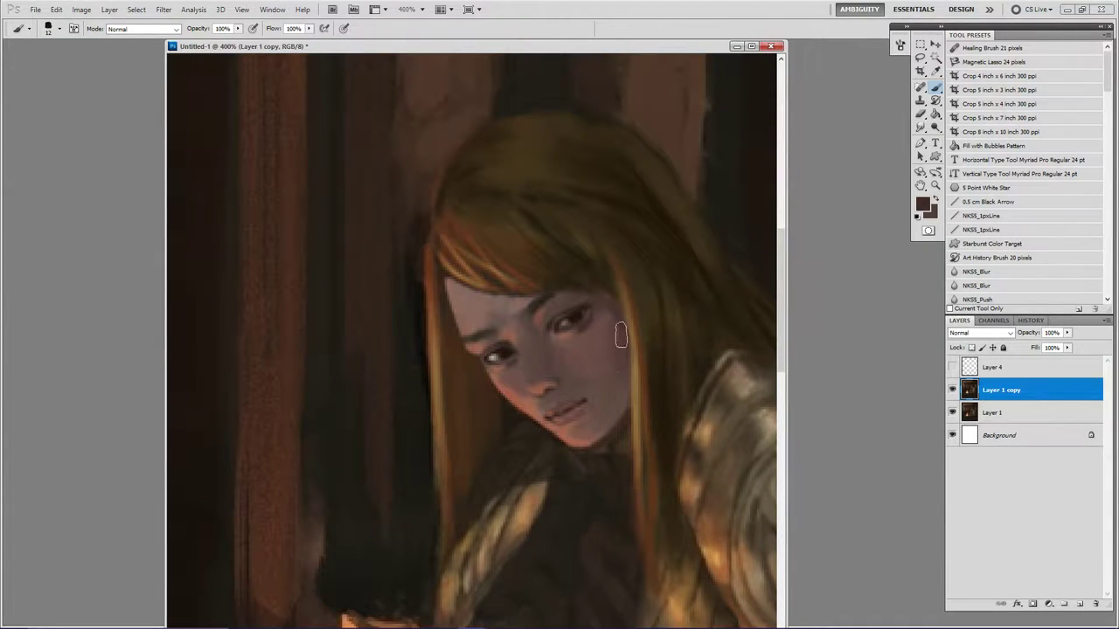
# Soften the shading on the knight's cheek and the forehead beside the hair with sampled skin tones.
pyautogui.keyDown('alt'); pyautogui.click(597, 385); pyautogui.keyUp('alt')
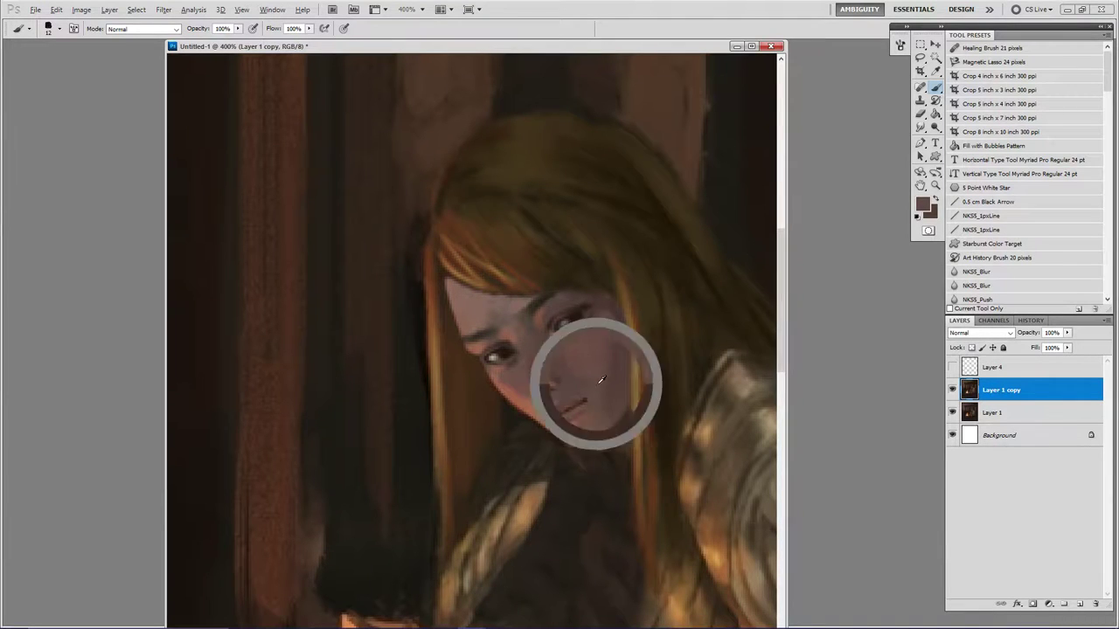
pyautogui.keyDown('alt'); pyautogui.click(620, 329); pyautogui.keyUp('alt')
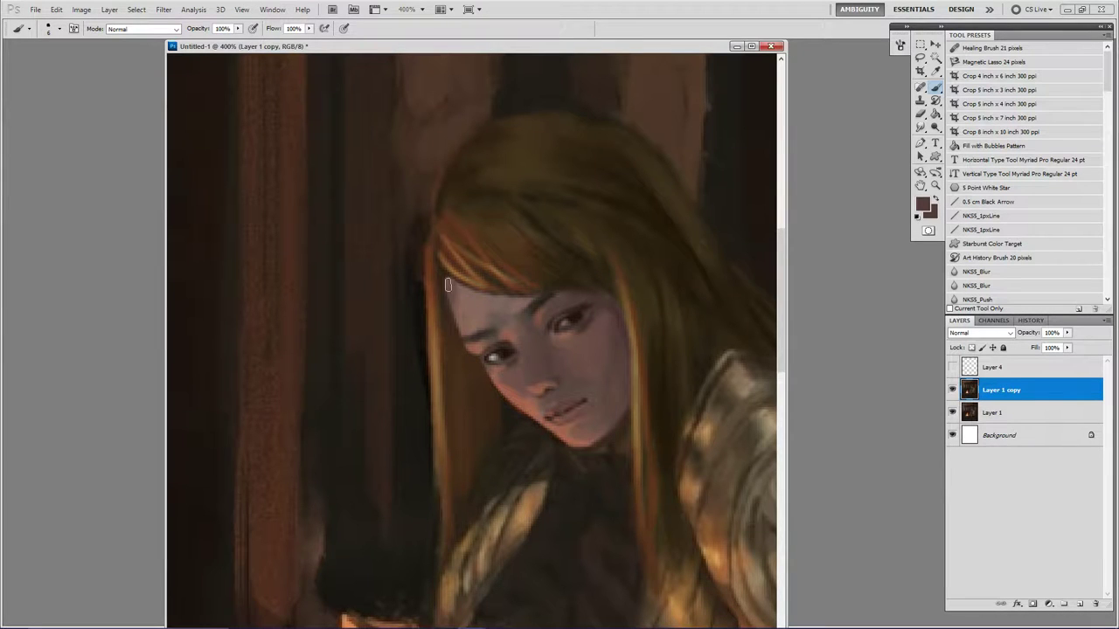
pyautogui.keyDown('alt'); pyautogui.click(466, 301); pyautogui.keyUp('alt')
pyautogui.keyDown('alt'); pyautogui.click(455, 293); pyautogui.keyUp('alt')
pyautogui.moveTo(448, 278)
pyautogui.mouseDown()
pyautogui.moveTo(449, 317)
pyautogui.moveTo(462, 299)
pyautogui.mouseUp()
pyautogui.keyDown('alt'); pyautogui.click(468, 301); pyautogui.keyUp('alt')
# View the whole painting at 25% and compare it before and after by toggling Layer 1 copy's visibility.
pyautogui.press('z')
pyautogui.keyDown('alt'); pyautogui.click(524, 266); pyautogui.keyUp('alt')
pyautogui.keyDown('alt'); pyautogui.click(539, 265); pyautogui.keyUp('alt')
pyautogui.keyDown('alt'); pyautogui.click(539, 265); pyautogui.keyUp('alt')
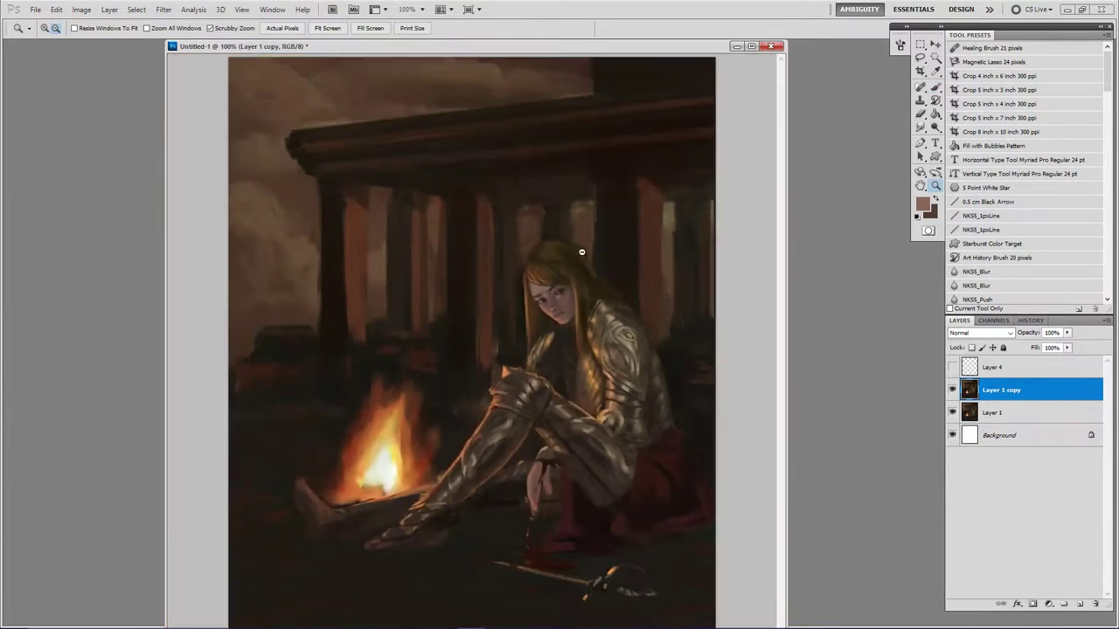
pyautogui.keyDown('alt'); pyautogui.click(622, 368); pyautogui.keyUp('alt')
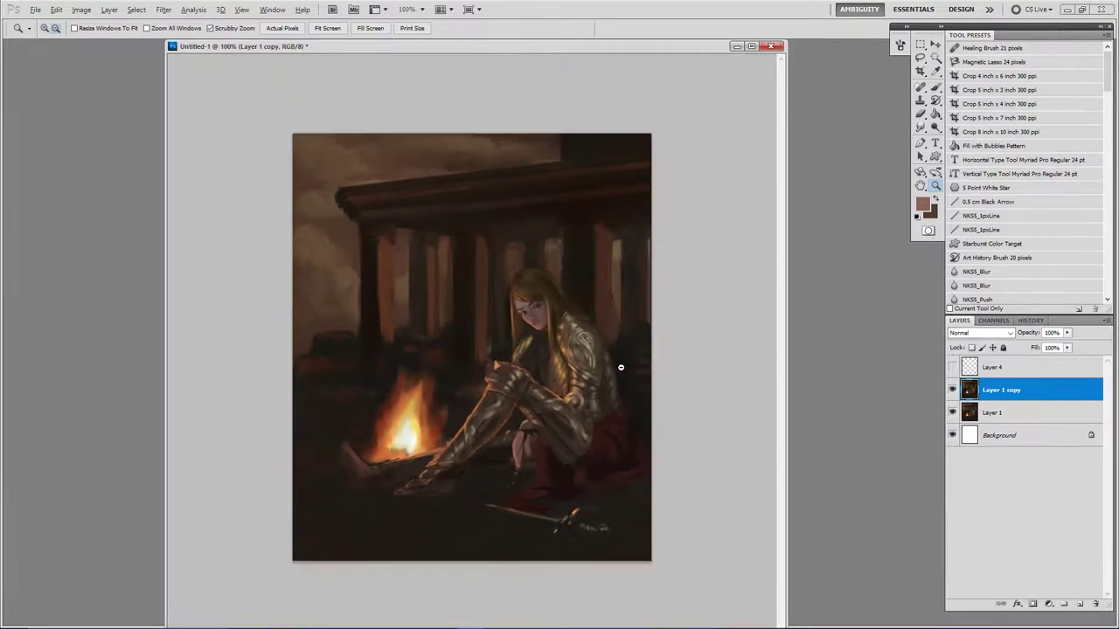
pyautogui.keyDown('alt'); pyautogui.click(546, 413); pyautogui.keyUp('alt')
pyautogui.keyDown('alt'); pyautogui.click(539, 418); pyautogui.keyUp('alt')
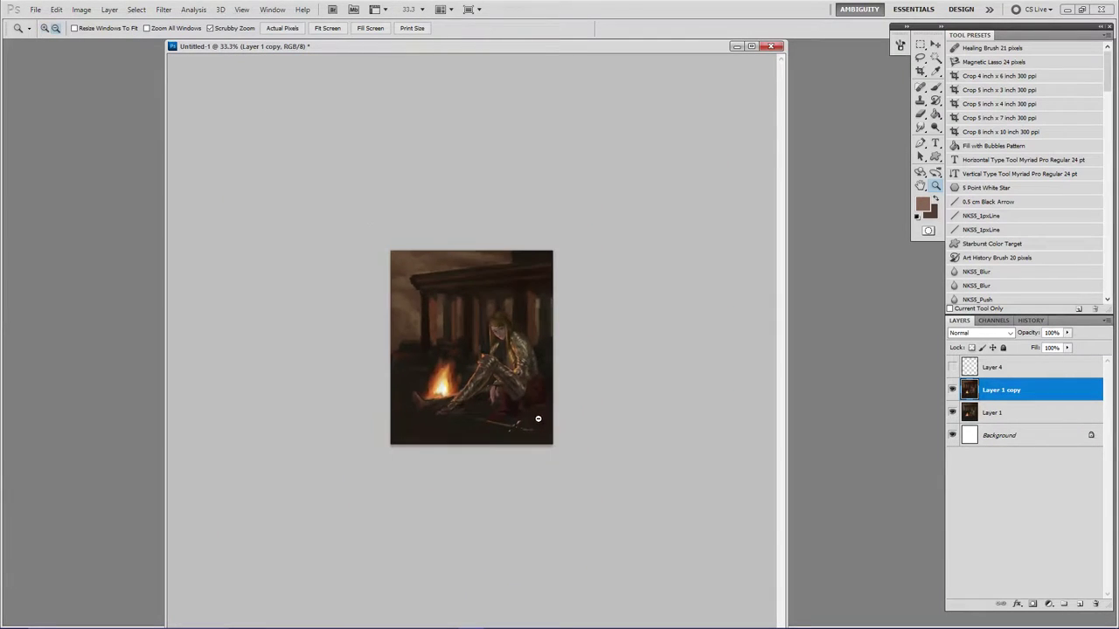
pyautogui.keyDown('alt'); pyautogui.click(534, 422); pyautogui.keyUp('alt')
pyautogui.click(953, 392)
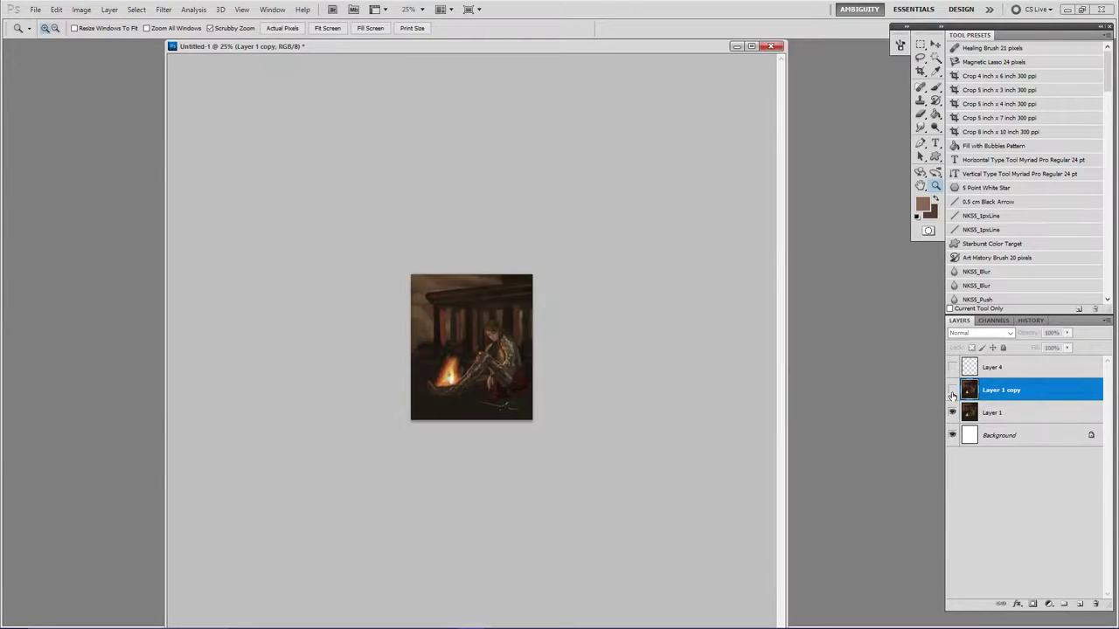
pyautogui.click(953, 392)
pyautogui.click(953, 391)
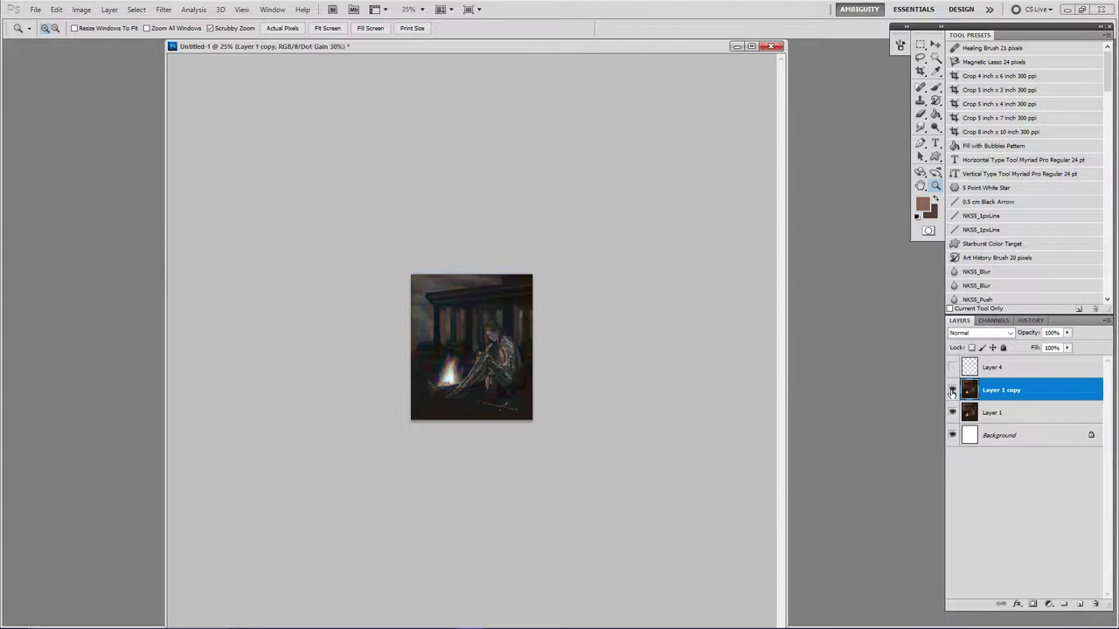
# Compare the painting's values in the Dot Gain 30% greyscale proof by hiding and showing Layer 1 copy.
pyautogui.click(952, 390)
pyautogui.click(953, 390)
pyautogui.click(953, 391)
pyautogui.click(953, 391)
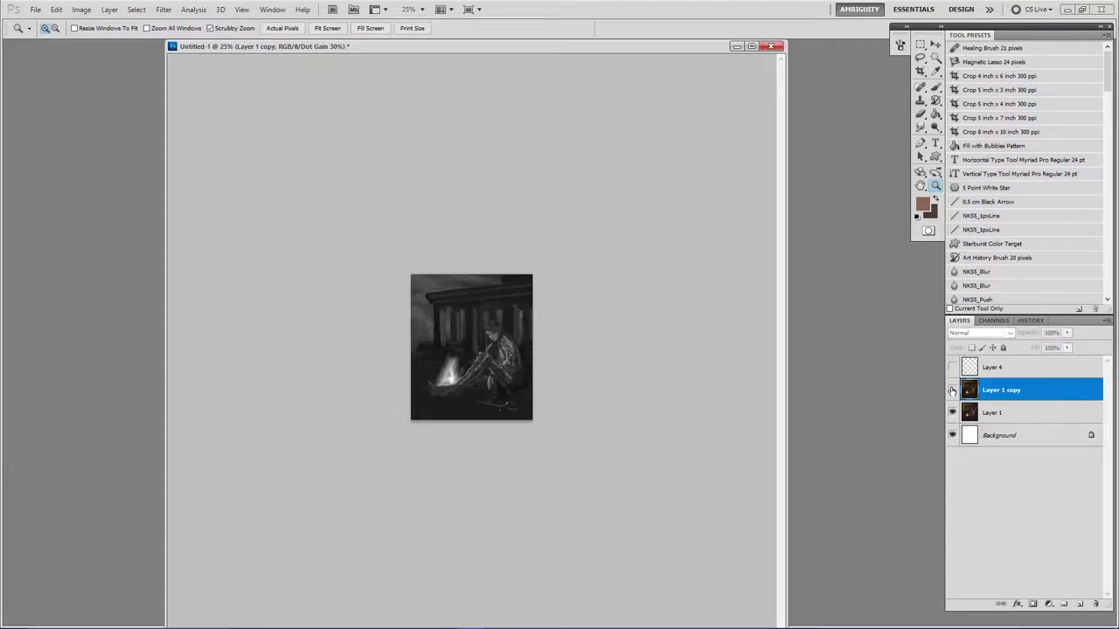
pyautogui.click(953, 391)
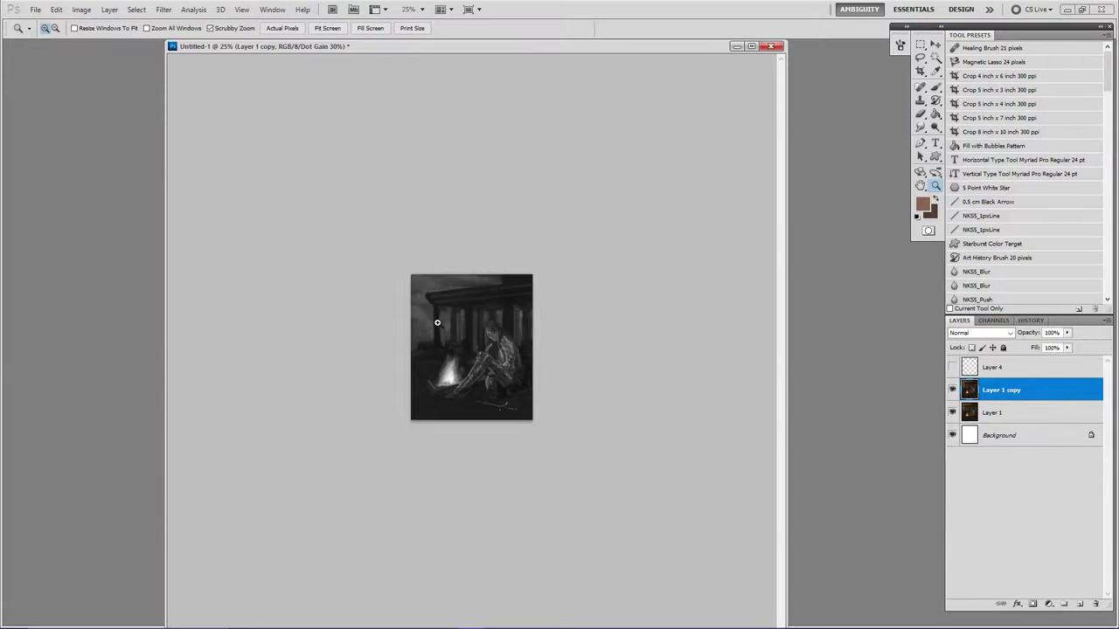
# Return to the colour view and examine the temple columns and the knight at several magnifications.
pyautogui.moveTo(438, 323); pyautogui.dragTo(442, 318)
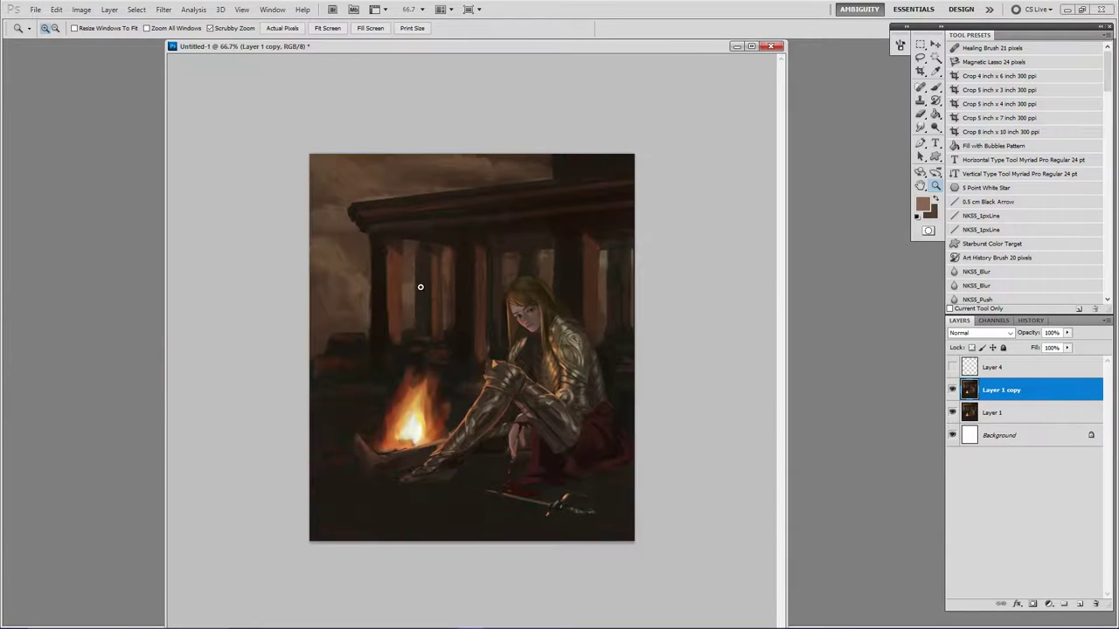
pyautogui.click(401, 297)
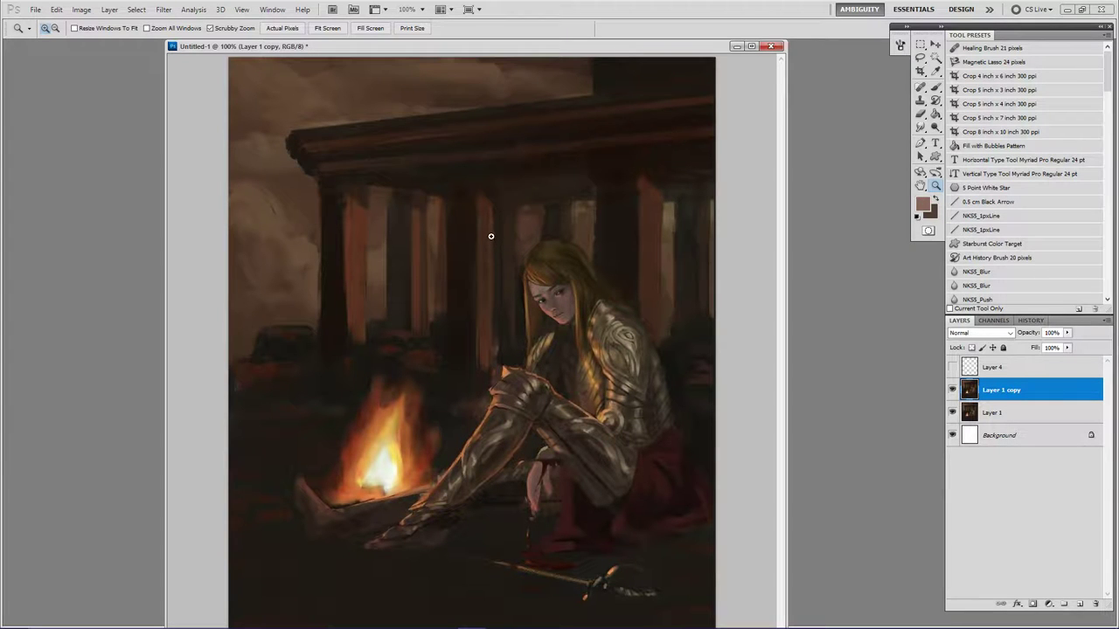
pyautogui.scroll(1, 489, 225)
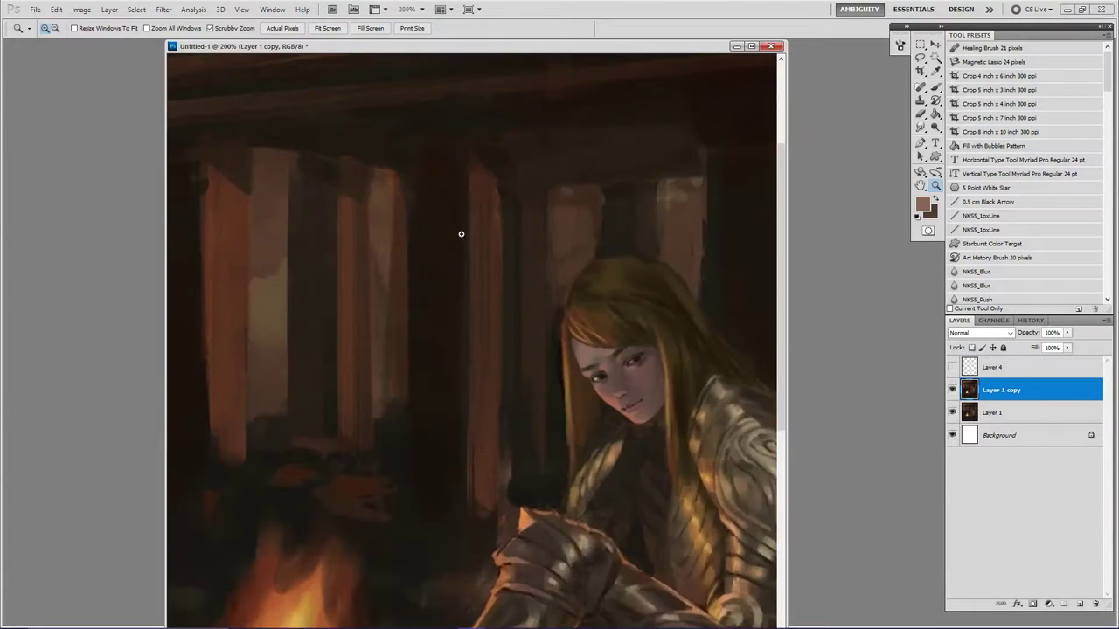
pyautogui.scroll(-2, 461, 233)
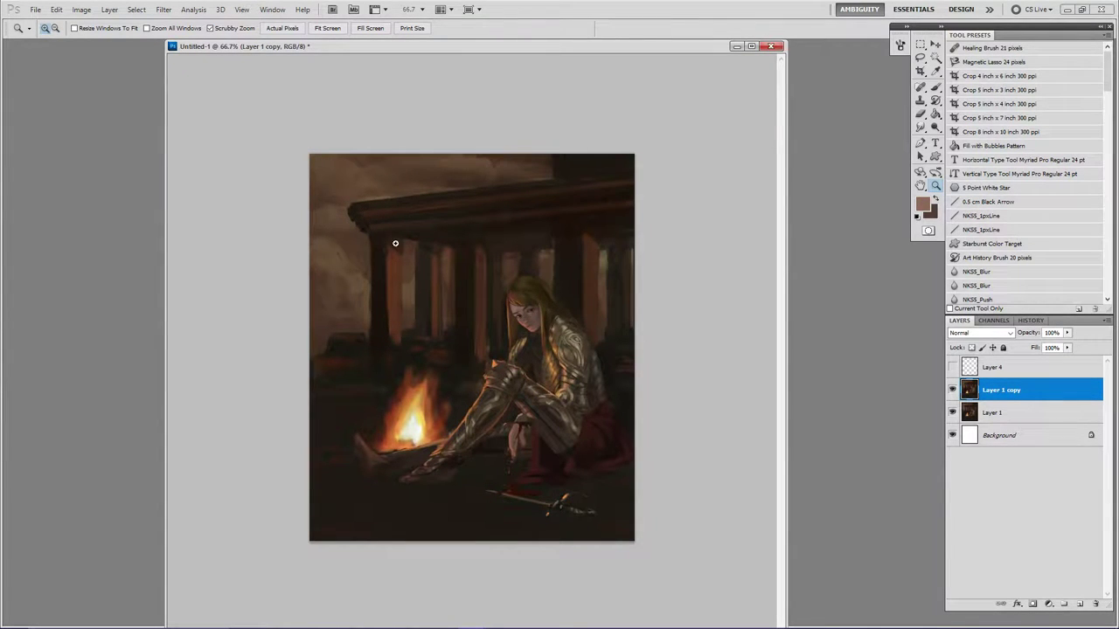
pyautogui.click(356, 277)
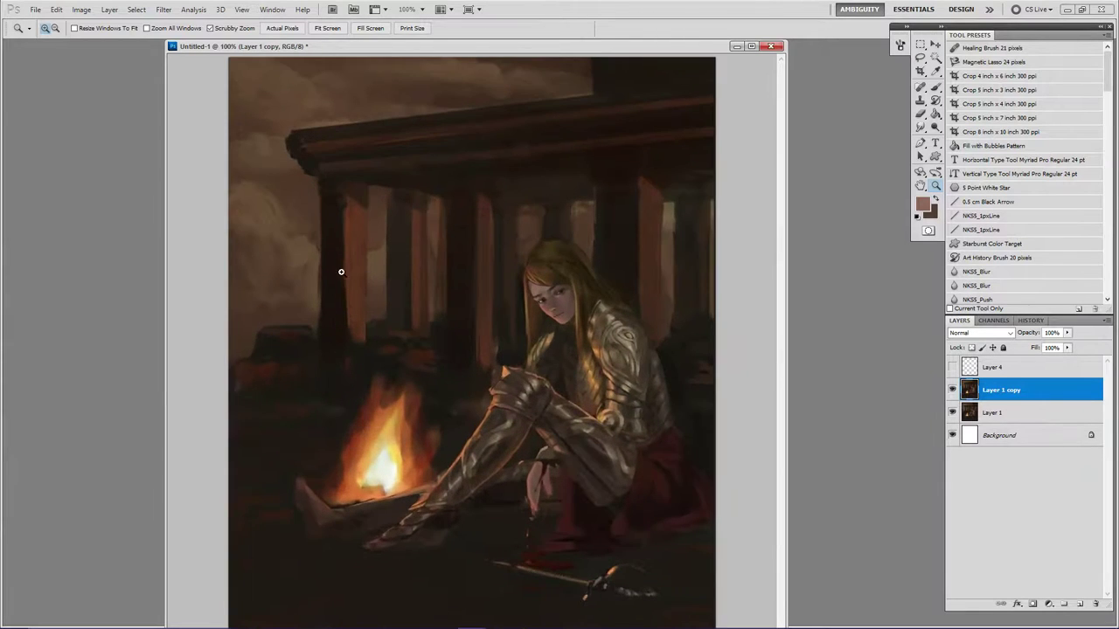
# Check the whole painting's values in the Dot Gain 30% greyscale proof, then return to colour.
pyautogui.click(341, 270)
pyautogui.moveTo(332, 265); pyautogui.dragTo(486, 283)
pyautogui.scroll(-1, 410, 262)
pyautogui.hotkey('ctrl', 'y')
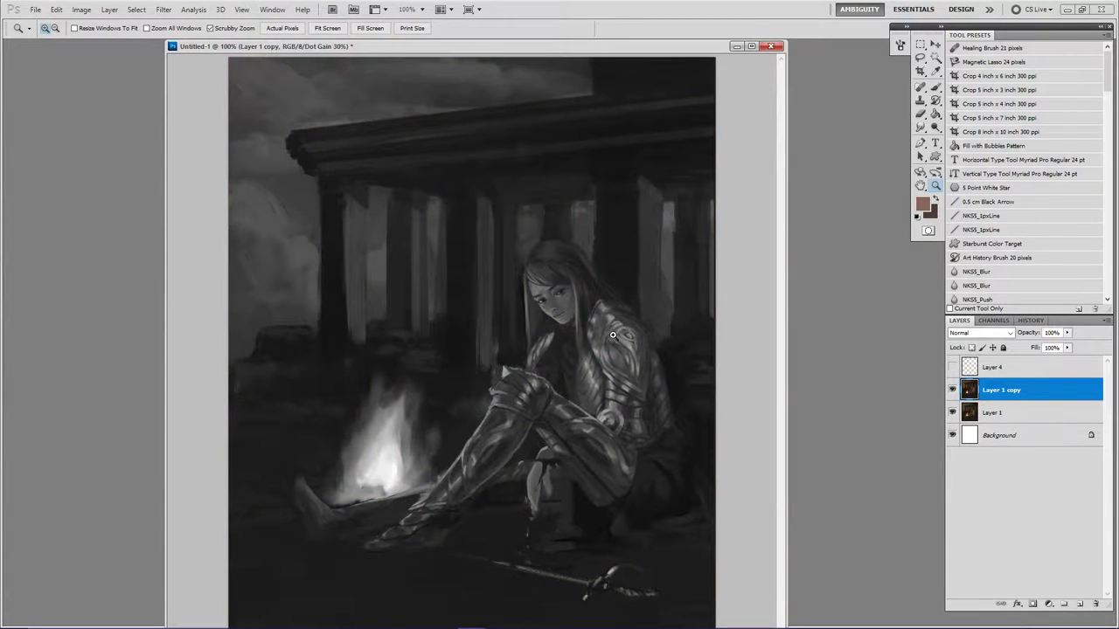
pyautogui.hotkey('ctrl', 'y')
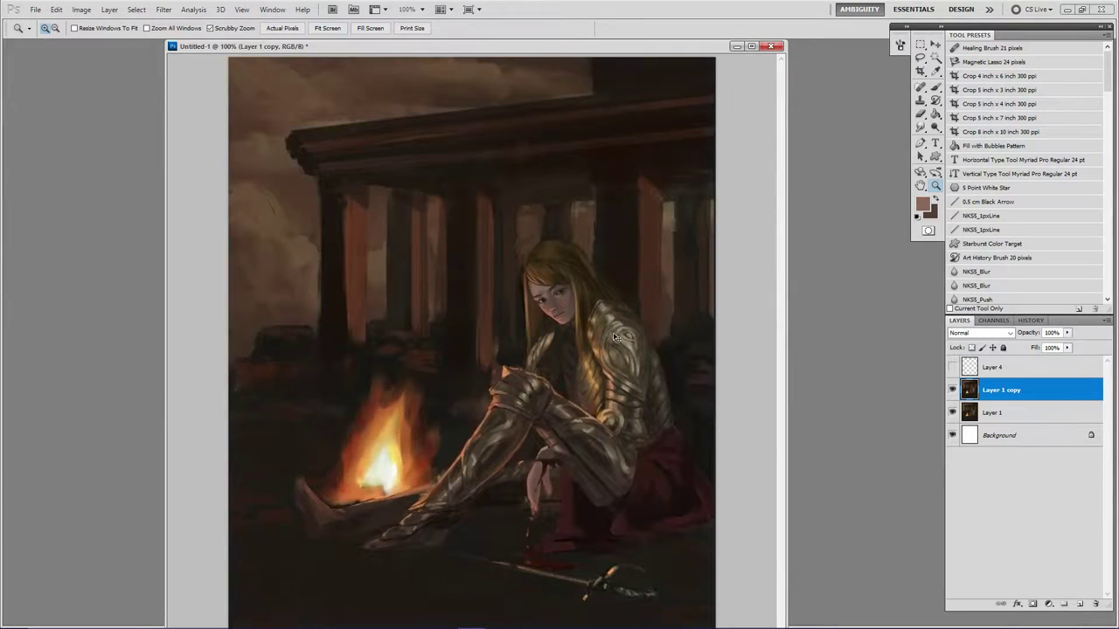
# Mix a dark brown (#432617) from a sampled column tone and tone down the lit faces of the distant temple columns.
pyautogui.press('b')
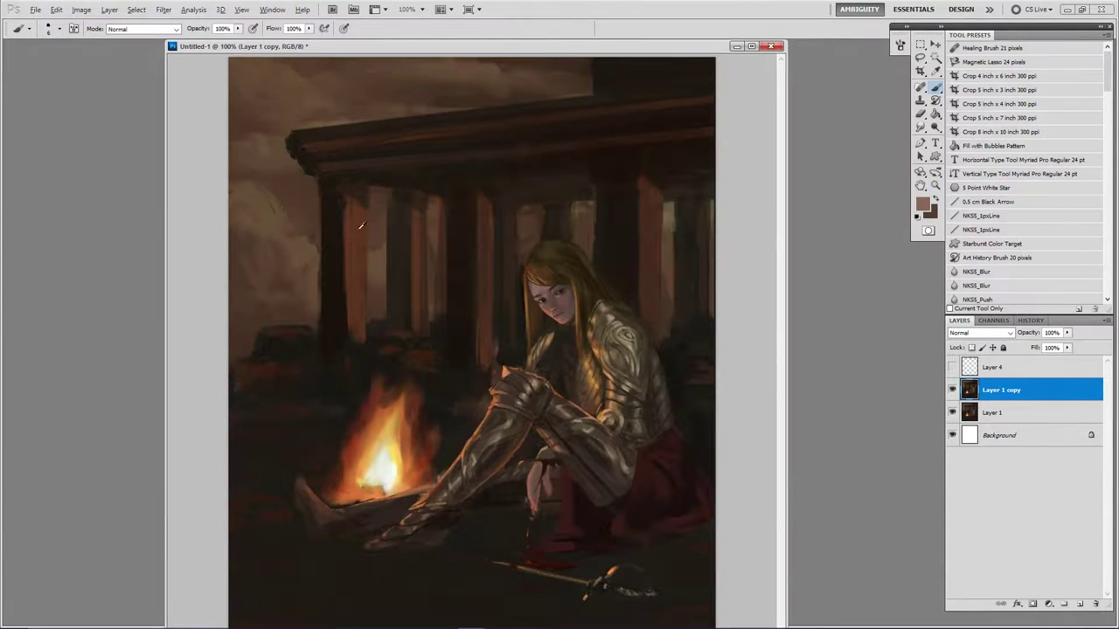
pyautogui.keyDown('alt'); pyautogui.click(443, 236); pyautogui.keyUp('alt')
pyautogui.click(929, 198)
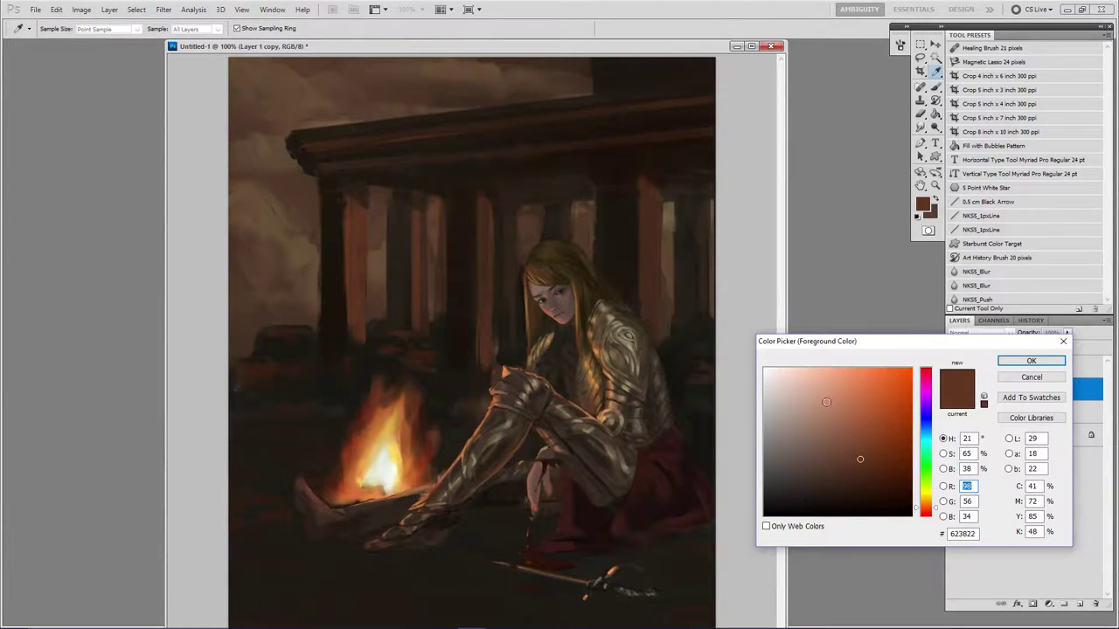
pyautogui.click(861, 475)
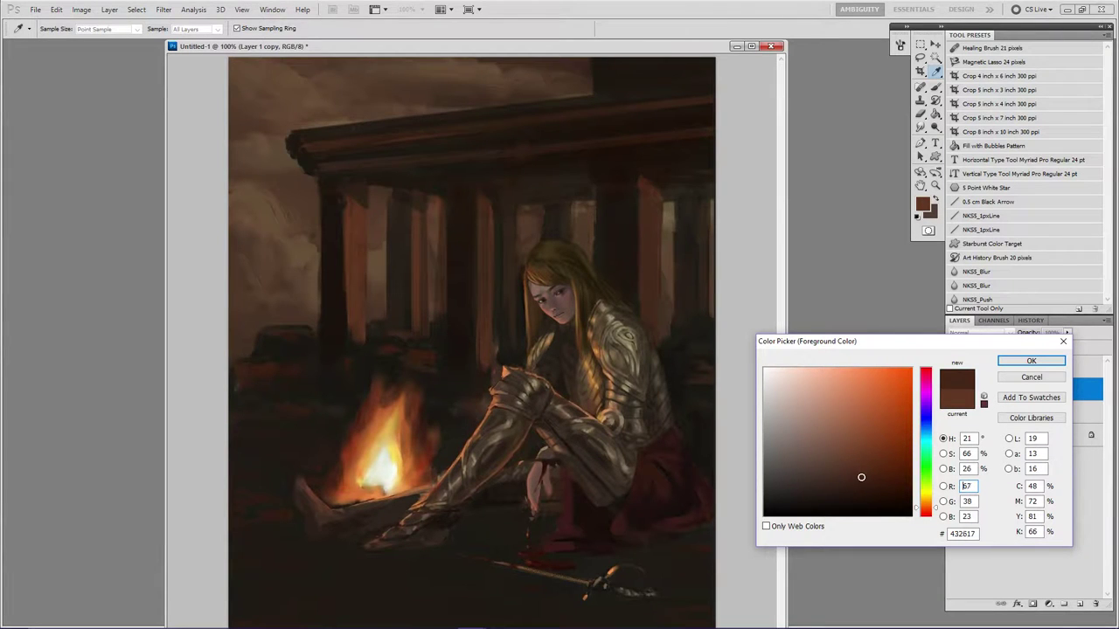
pyautogui.click(1022, 361)
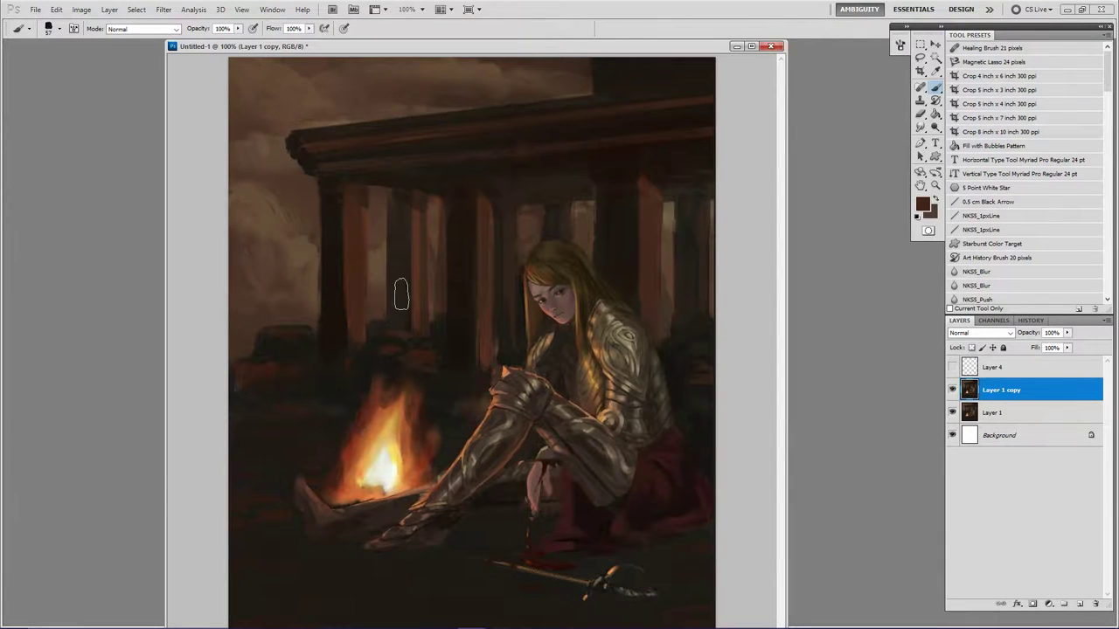
pyautogui.keyDown('alt'); pyautogui.rightClick(413, 245); pyautogui.keyUp('alt')
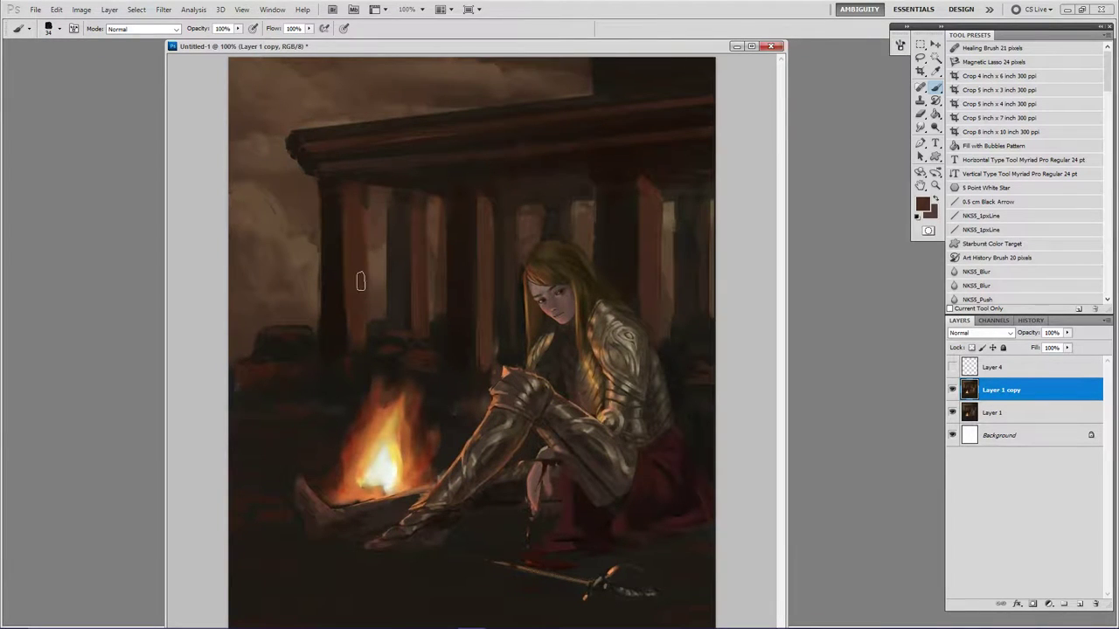
pyautogui.moveTo(413, 218); pyautogui.dragTo(420, 295)
pyautogui.press(']')
pyautogui.press(']')
pyautogui.hotkey('ctrl', 'z')
pyautogui.hotkey('ctrl', 'z')
pyautogui.hotkey('ctrl', 'z')
# Darken the lit side of the front corner column and the columns beside it with sampled dark browns.
pyautogui.keyDown('alt'); pyautogui.click(340, 206); pyautogui.keyUp('alt')
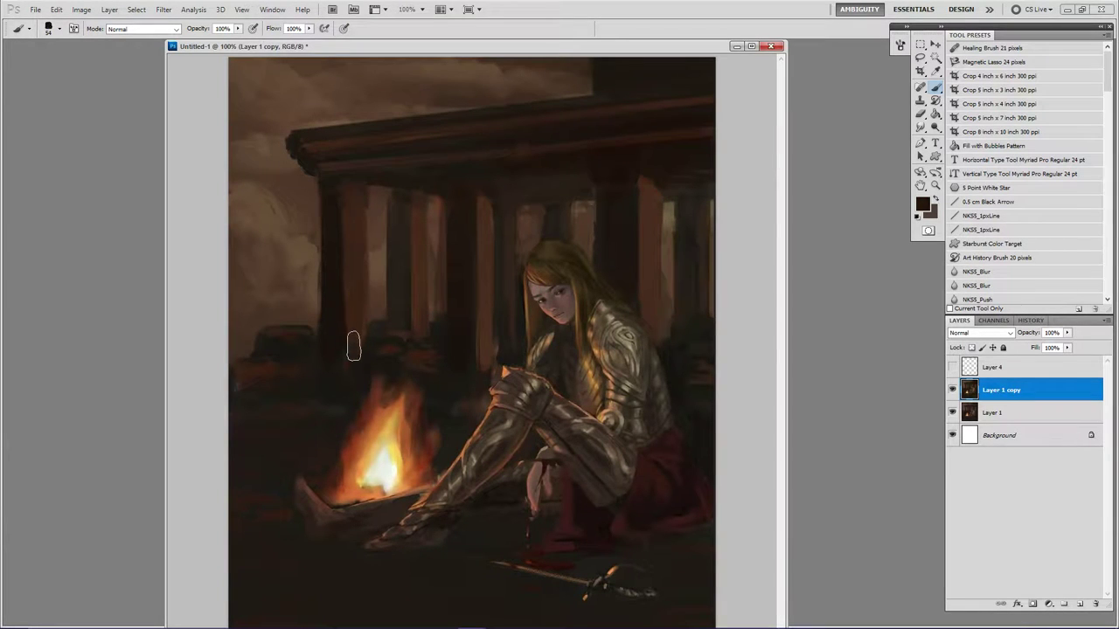
pyautogui.rightClick(359, 271)
pyautogui.doubleClick(352, 229)
pyautogui.moveTo(352, 194); pyautogui.dragTo(354, 336)
pyautogui.keyDown('alt'); pyautogui.click(358, 308); pyautogui.keyUp('alt')
pyautogui.moveTo(432, 237); pyautogui.dragTo(419, 246)
pyautogui.moveTo(478, 236); pyautogui.dragTo(482, 239)
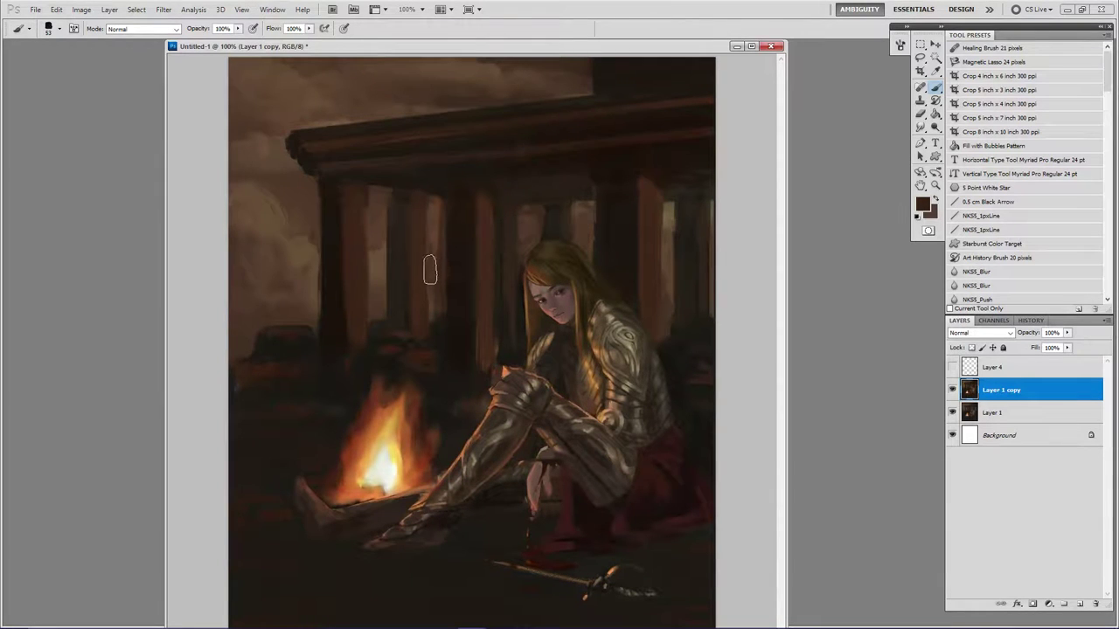
pyautogui.press('[')
pyautogui.press('[')
# Refine the temple columns' shadow sides and edges with sampled near-black tones at varying brush sizes.
pyautogui.keyDown('alt'); pyautogui.click(331, 295); pyautogui.keyUp('alt')
pyautogui.press(',')
pyautogui.press(']')
pyautogui.press(']')
pyautogui.press(']')
pyautogui.keyDown('alt'); pyautogui.click(333, 286); pyautogui.keyUp('alt')
pyautogui.press('[')
pyautogui.press('[')
pyautogui.press('[')
pyautogui.press('[')
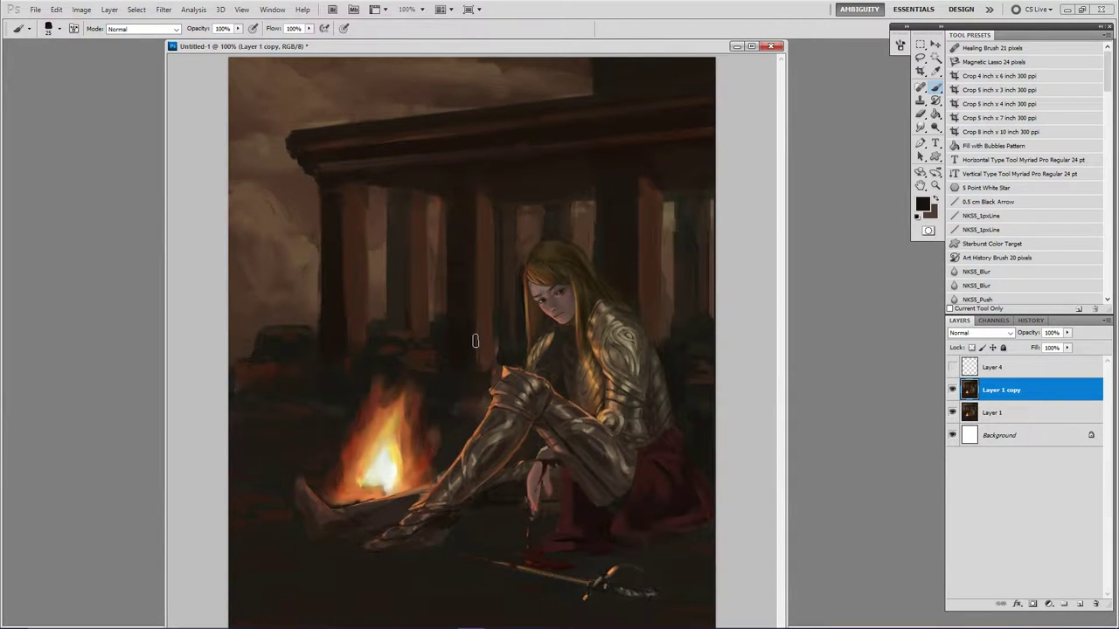
# Brush sampled fire red beside the log's tip and mix a dark reddish brown (#2d1f19) for the ground.
pyautogui.keyDown('alt'); pyautogui.click(348, 459); pyautogui.keyUp('alt')
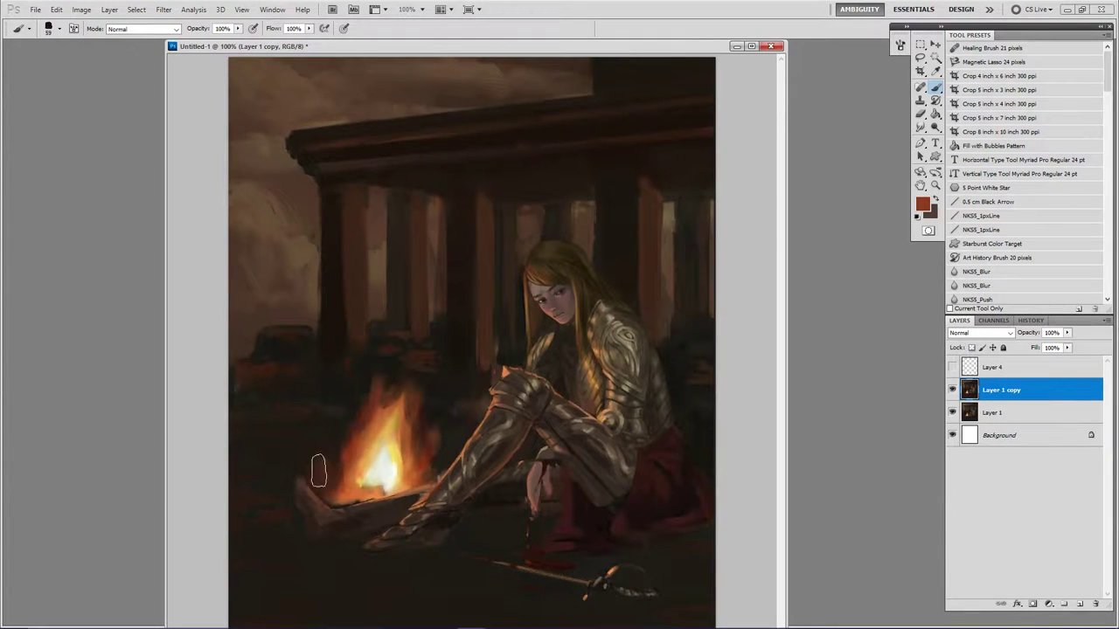
pyautogui.moveTo(317, 469); pyautogui.dragTo(300, 485)
pyautogui.keyDown('alt'); pyautogui.click(335, 556); pyautogui.keyUp('alt')
pyautogui.click(925, 206)
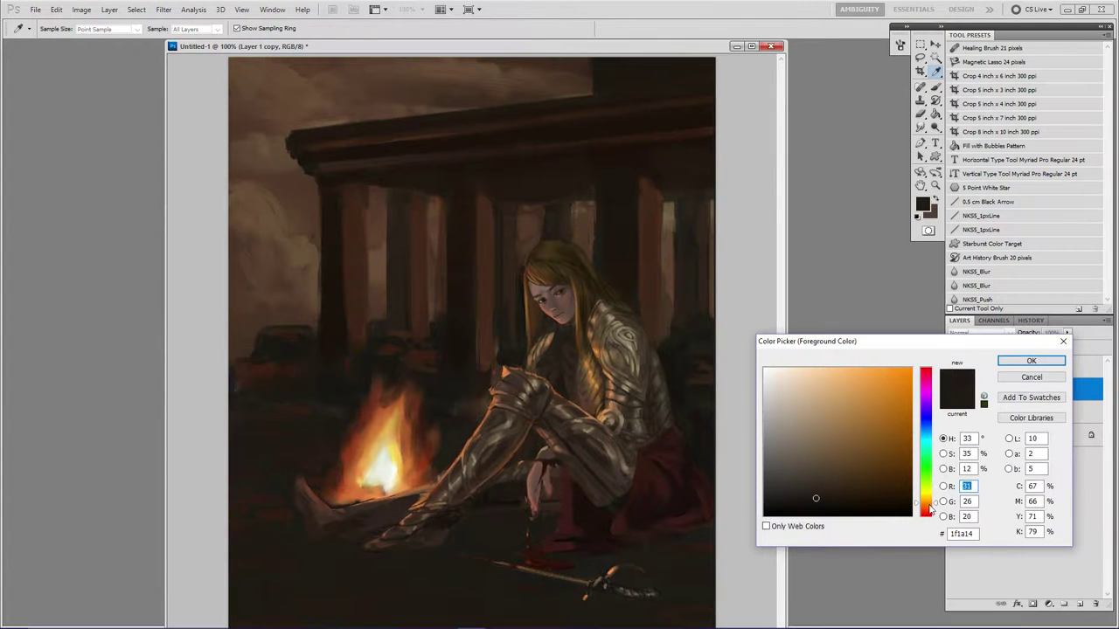
pyautogui.moveTo(931, 511); pyautogui.dragTo(933, 525)
pyautogui.moveTo(826, 495); pyautogui.dragTo(829, 490)
pyautogui.moveTo(934, 517); pyautogui.dragTo(936, 514)
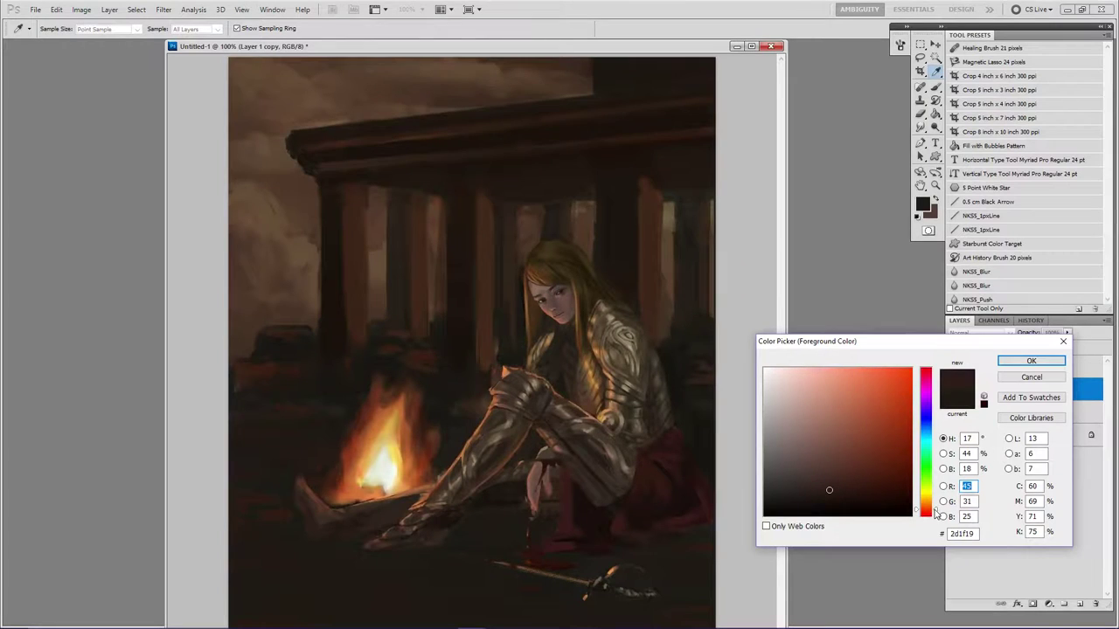
pyautogui.click(1032, 361)
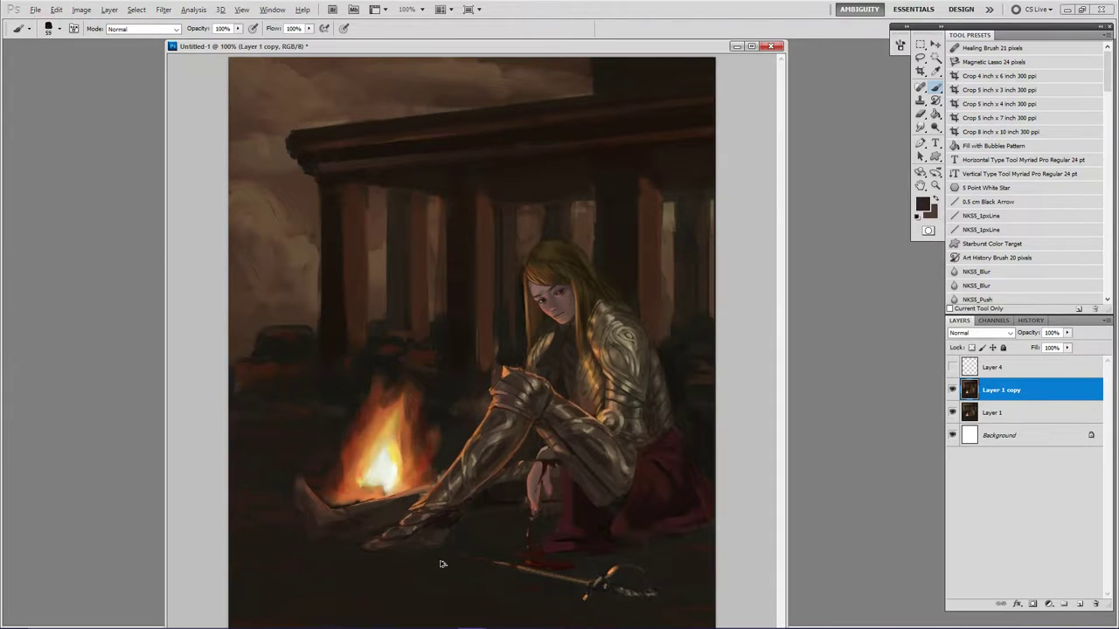
# Mix a warmer dark brown for the ground and soften the area around the knight's front foot with brush and eraser.
pyautogui.click(922, 204)
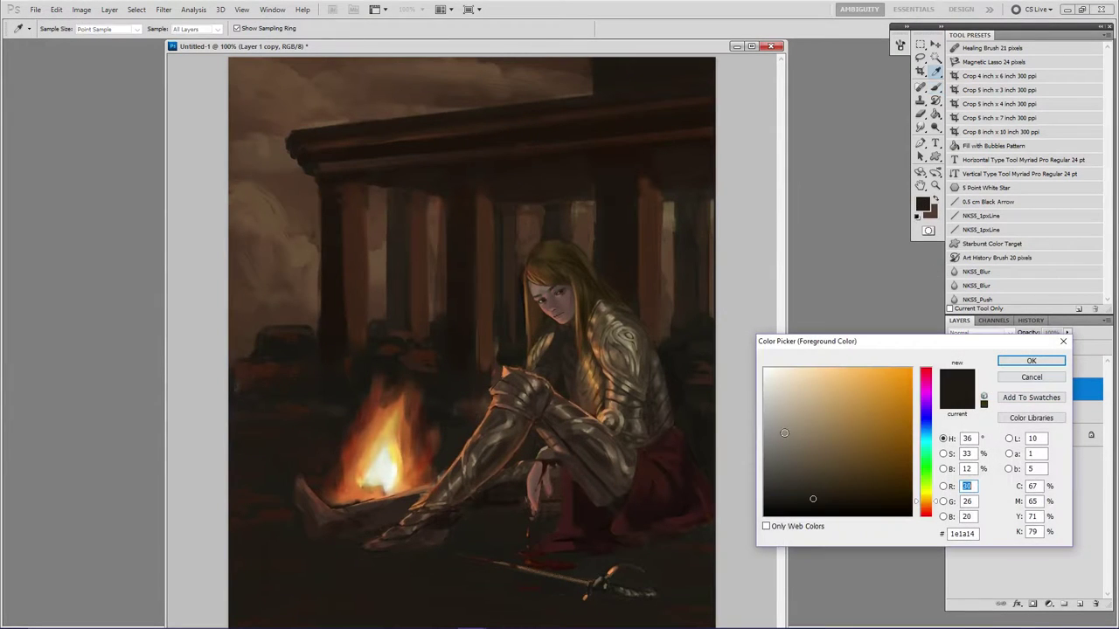
pyautogui.moveTo(842, 494); pyautogui.dragTo(848, 491)
pyautogui.moveTo(937, 502); pyautogui.dragTo(938, 507)
pyautogui.click(1041, 364)
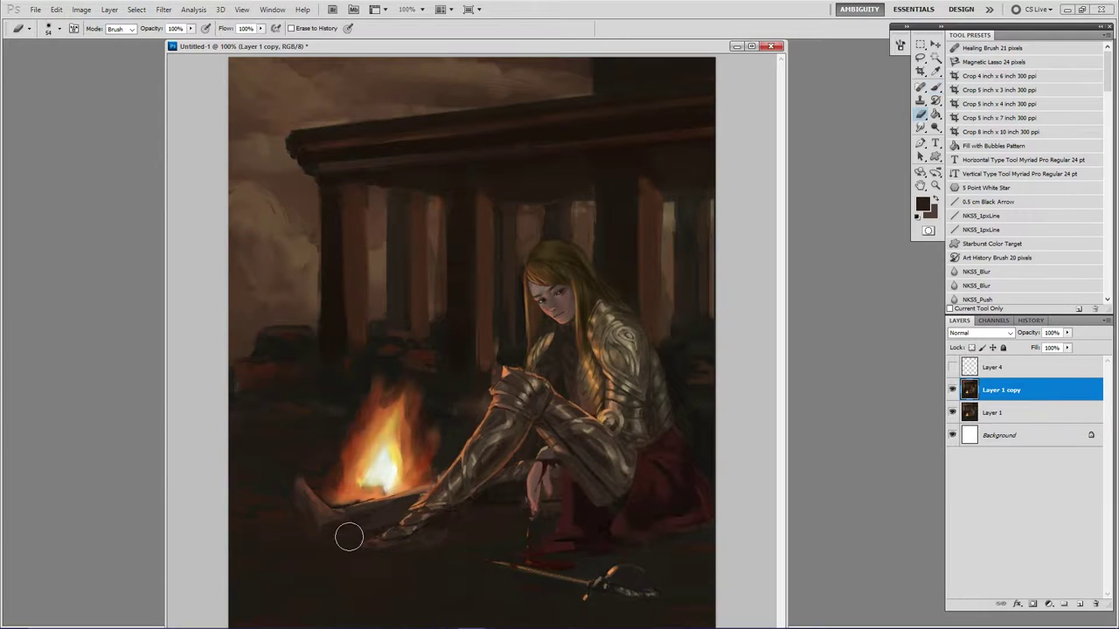
pyautogui.press('e')
pyautogui.click(320, 565)
pyautogui.moveTo(345, 536); pyautogui.dragTo(366, 538)
pyautogui.press('b')
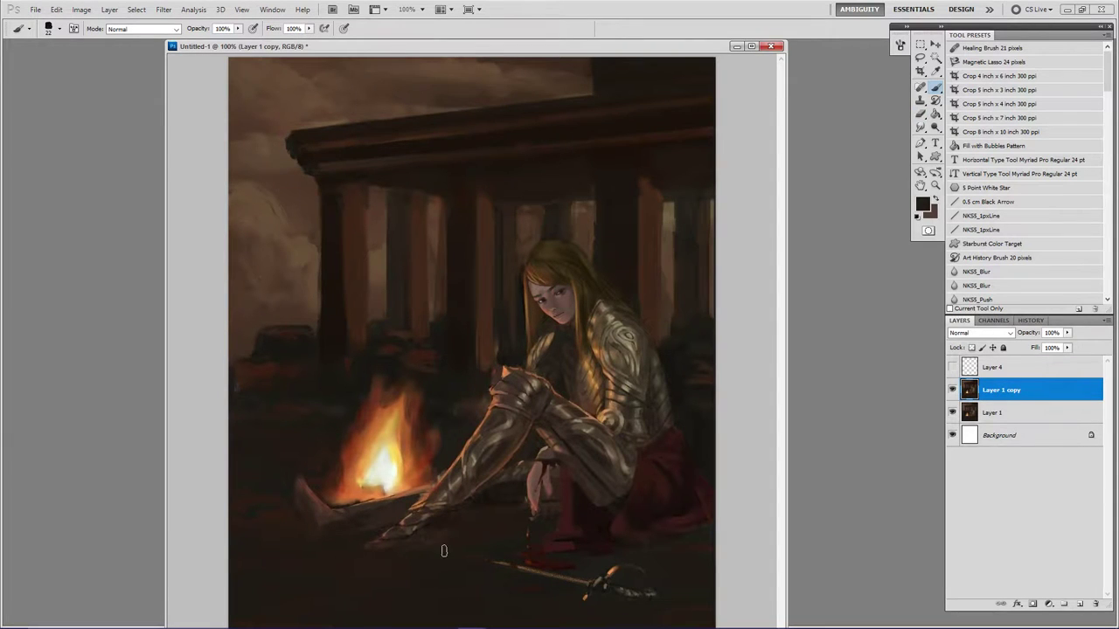
# Mix a near-black and paint the shadows beneath the log and the knight's foot.
pyautogui.press('e')
pyautogui.press('b')
pyautogui.click(922, 203)
pyautogui.moveTo(787, 496)
pyautogui.mouseDown()
pyautogui.moveTo(861, 497)
pyautogui.moveTo(878, 512)
pyautogui.mouseUp()
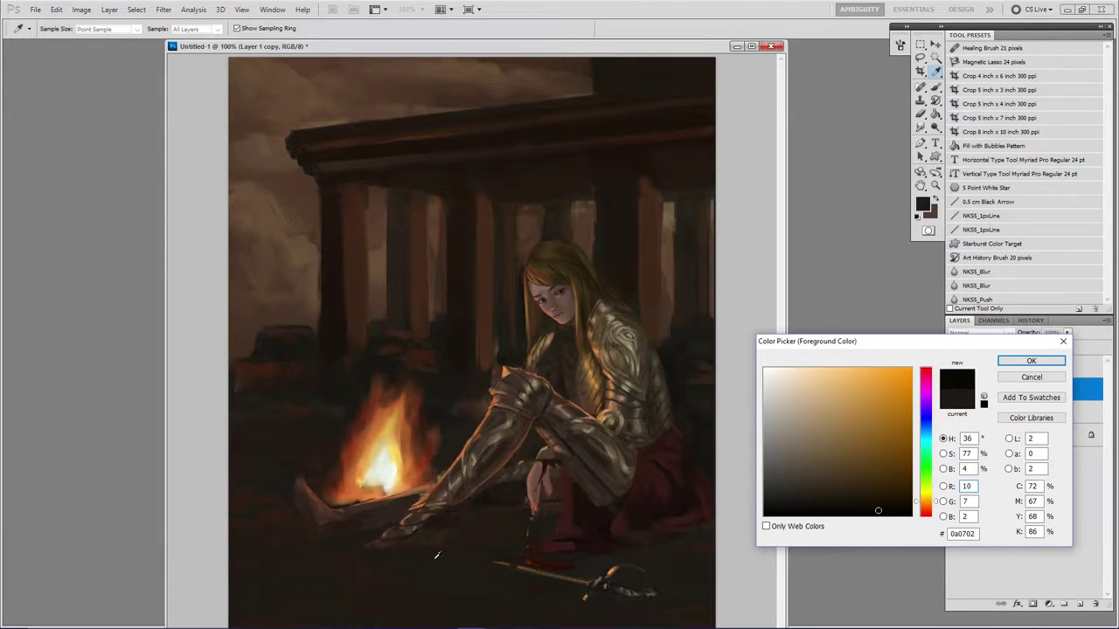
pyautogui.click(457, 562)
pyautogui.click(1029, 361)
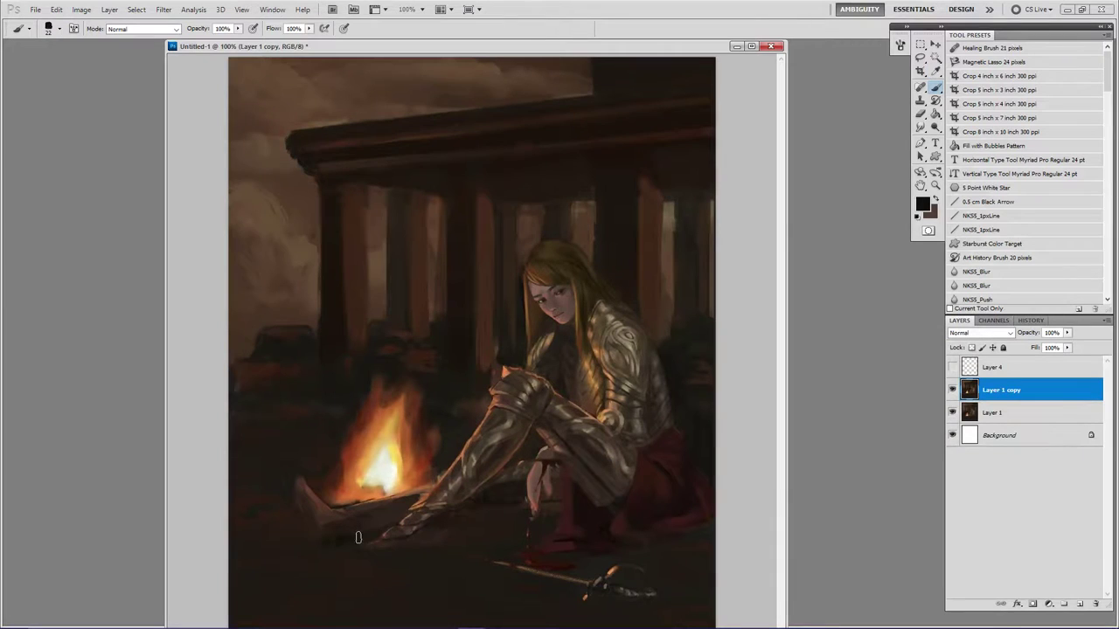
pyautogui.press('[')
pyautogui.press(']')
pyautogui.press('[')
pyautogui.press('.')
pyautogui.press(']')
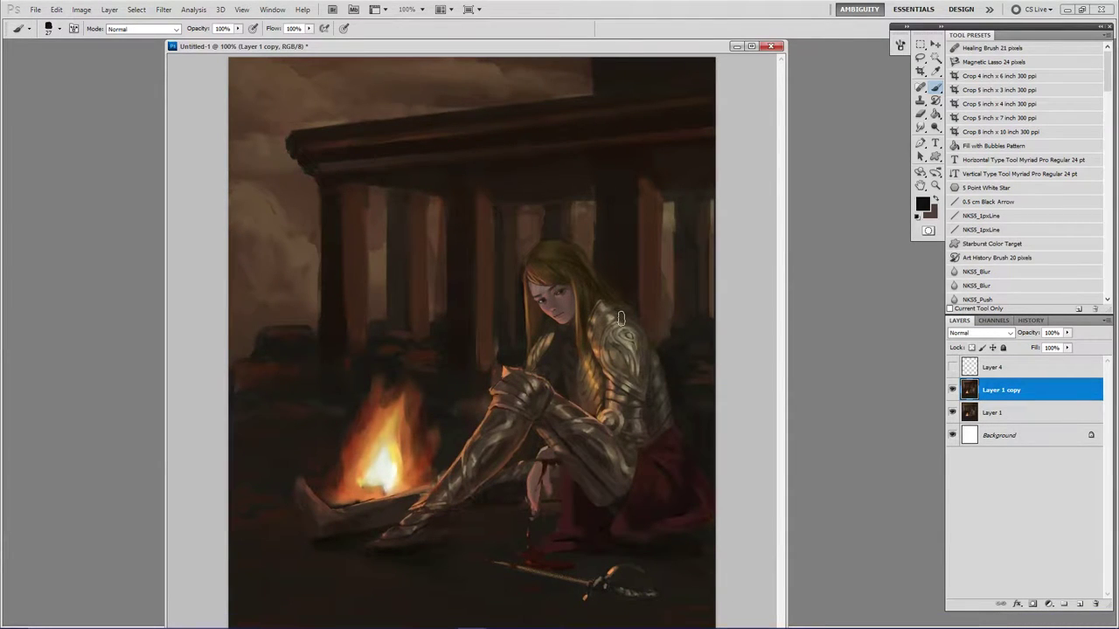
# Compare the painting with Layer 1 copy hidden and shown, and check its values at reduced size in the greyscale proof.
pyautogui.click(952, 390)
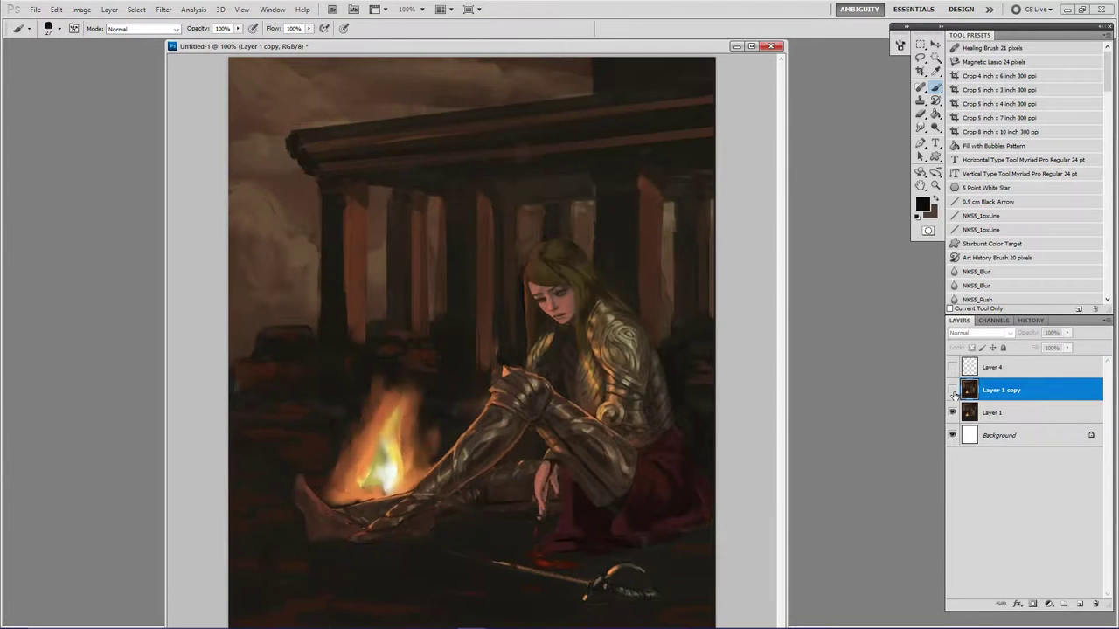
pyautogui.click(952, 390)
pyautogui.press('z')
pyautogui.keyDown('alt'); pyautogui.click(524, 334); pyautogui.keyUp('alt')
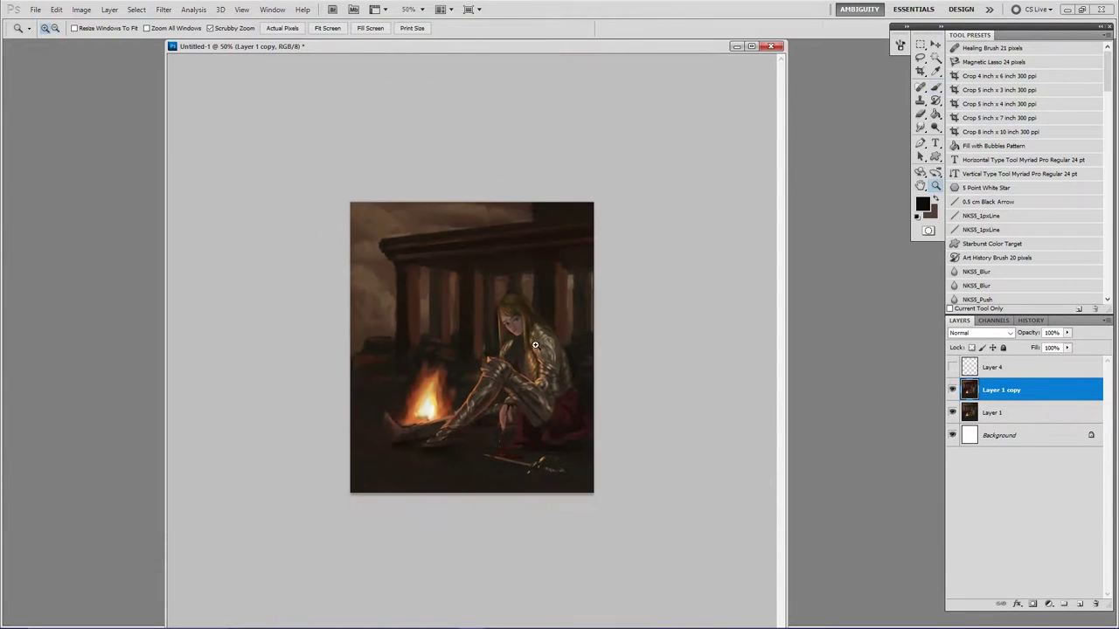
pyautogui.hotkey('ctrl', 'y')
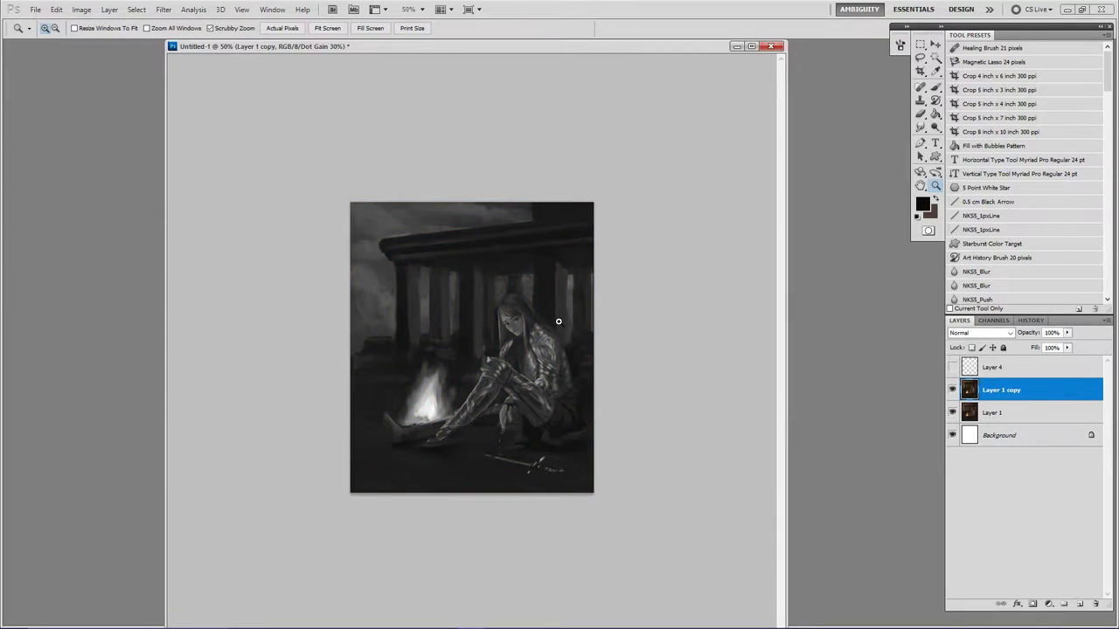
pyautogui.keyDown('alt'); pyautogui.click(559, 321); pyautogui.keyUp('alt')
pyautogui.keyDown('alt'); pyautogui.click(559, 322); pyautogui.keyUp('alt')
pyautogui.keyDown('alt'); pyautogui.click(558, 322); pyautogui.keyUp('alt')
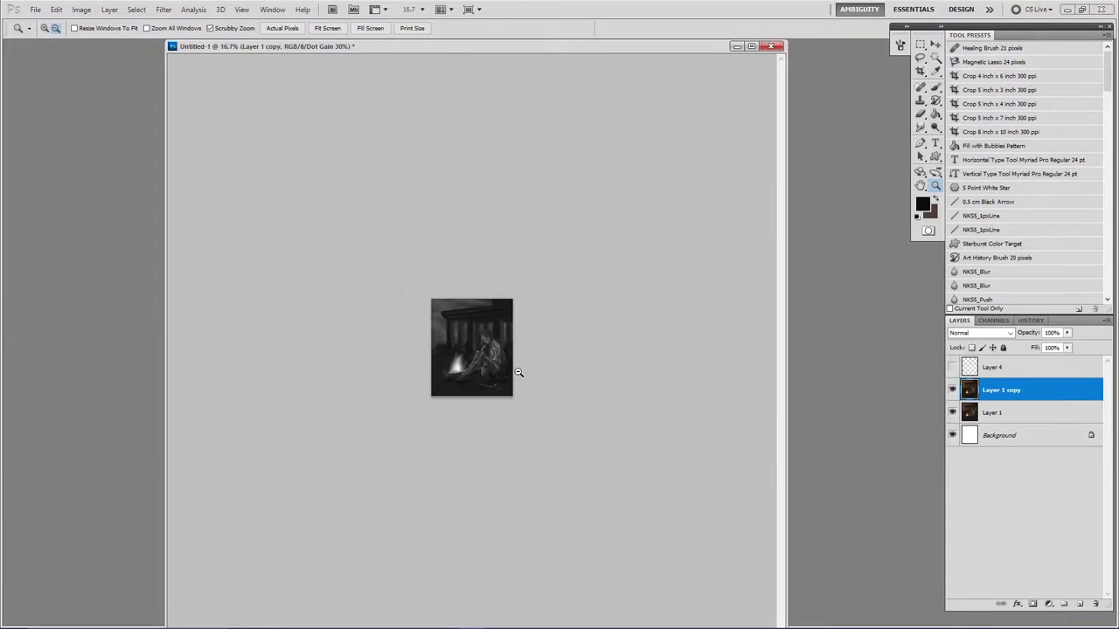
pyautogui.keyDown('alt'); pyautogui.click(496, 396); pyautogui.keyUp('alt')
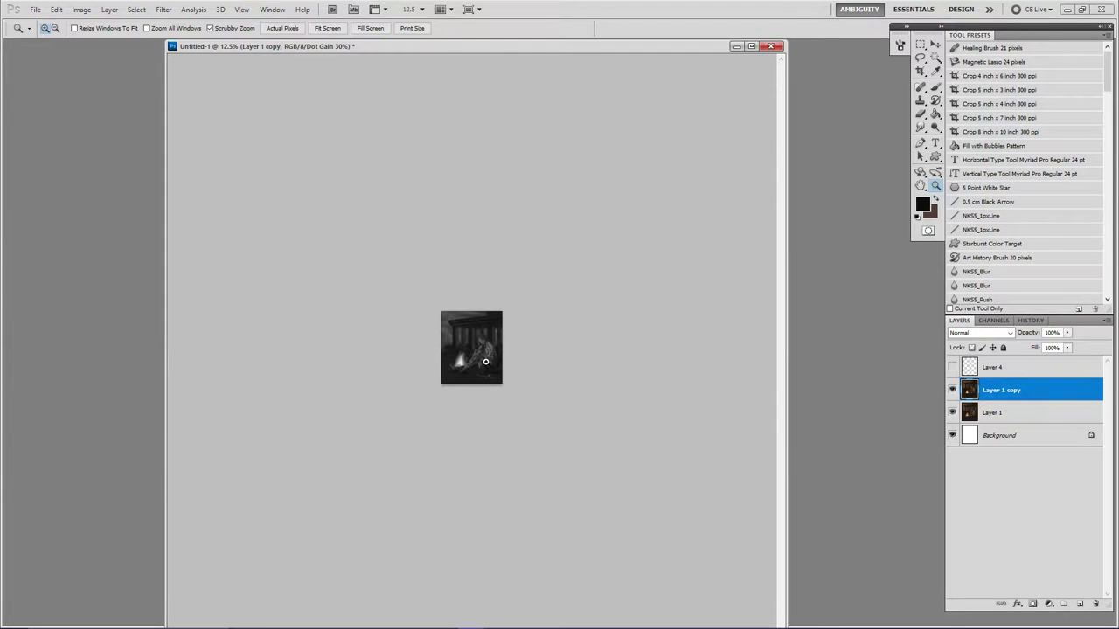
pyautogui.moveTo(485, 361); pyautogui.dragTo(587, 470)
pyautogui.hotkey('ctrl', 'y')
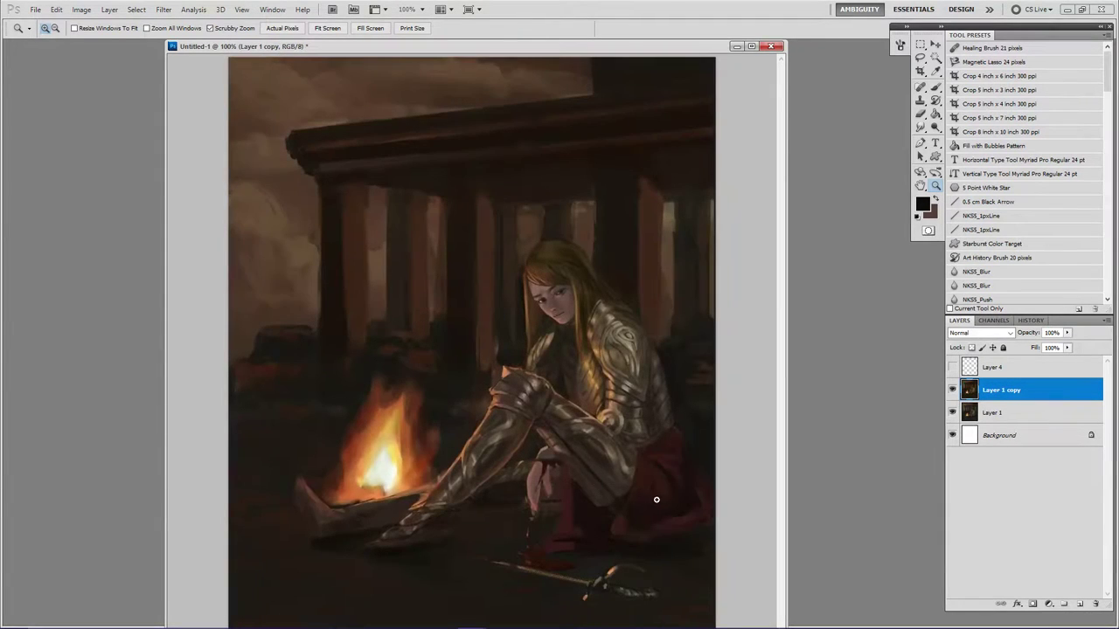
# Darken the red cloth behind and beneath the seated knight with sampled dark tones.
pyautogui.press('b')
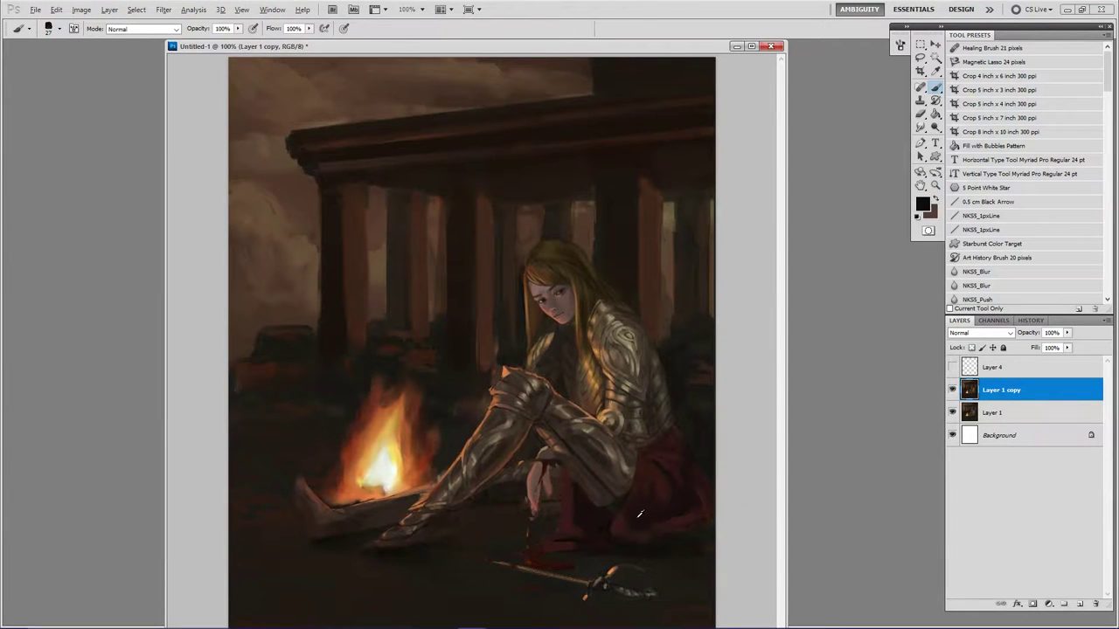
pyautogui.keyDown('alt'); pyautogui.click(638, 522); pyautogui.keyUp('alt')
pyautogui.moveTo(653, 506)
pyautogui.mouseDown()
pyautogui.moveTo(645, 471)
pyautogui.moveTo(657, 462)
pyautogui.mouseUp()
pyautogui.press('[')
pyautogui.press('[')
pyautogui.press('[')
pyautogui.press('[')
pyautogui.press(']')
pyautogui.press(']')
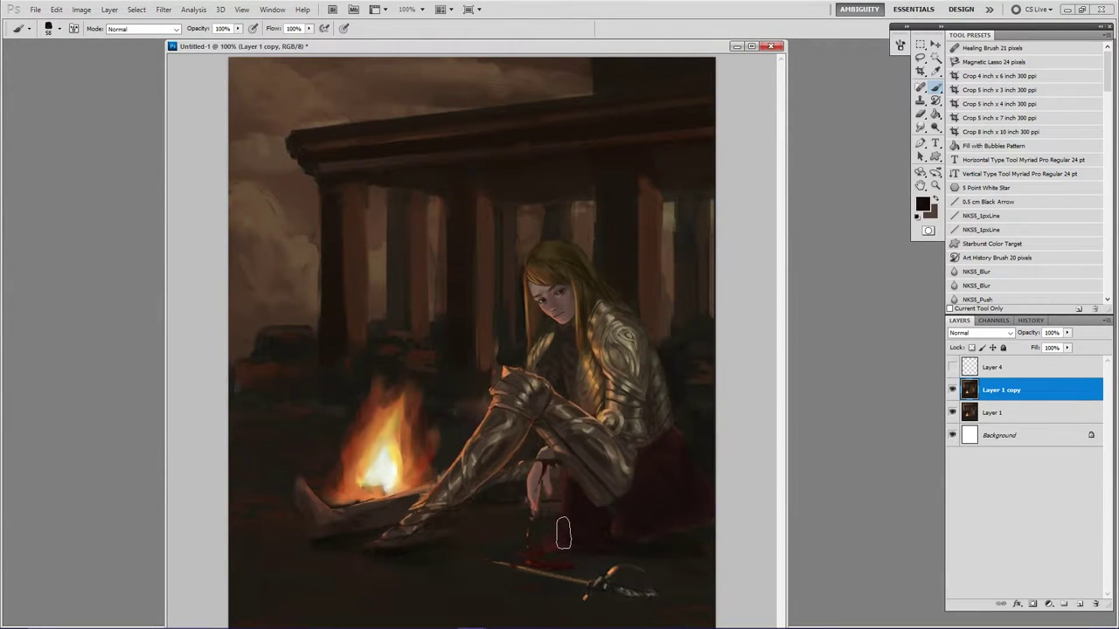
pyautogui.moveTo(668, 456); pyautogui.dragTo(658, 502)
# Mix a muted brown (#3b2c28) and brush subtle lighter folds into the upper part of the darkened cloth.
pyautogui.click(925, 204)
pyautogui.click(815, 497)
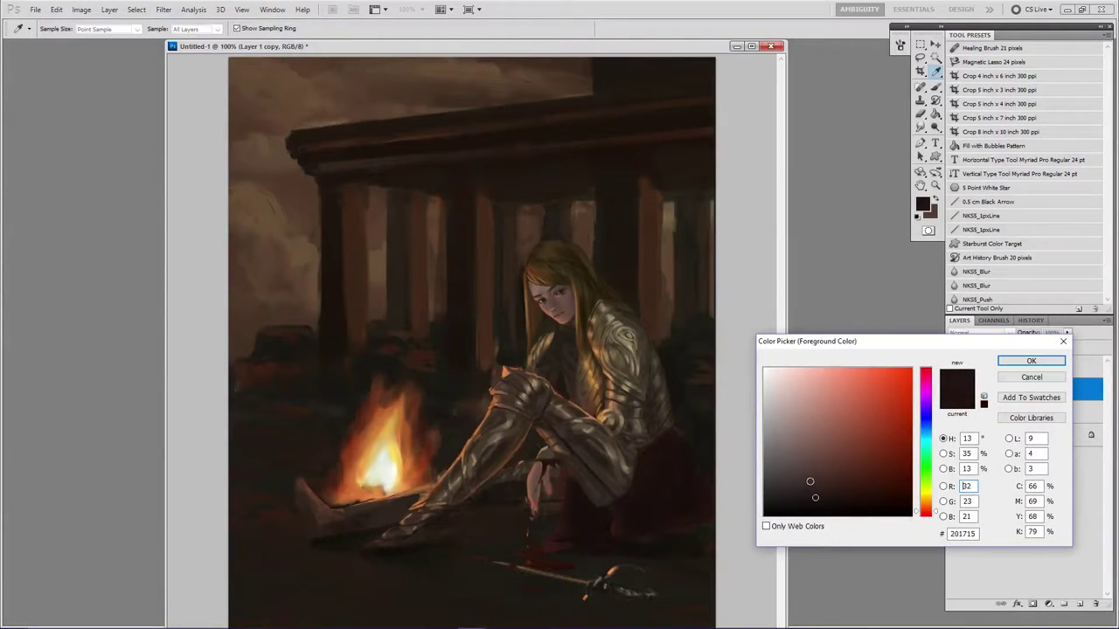
pyautogui.click(812, 482)
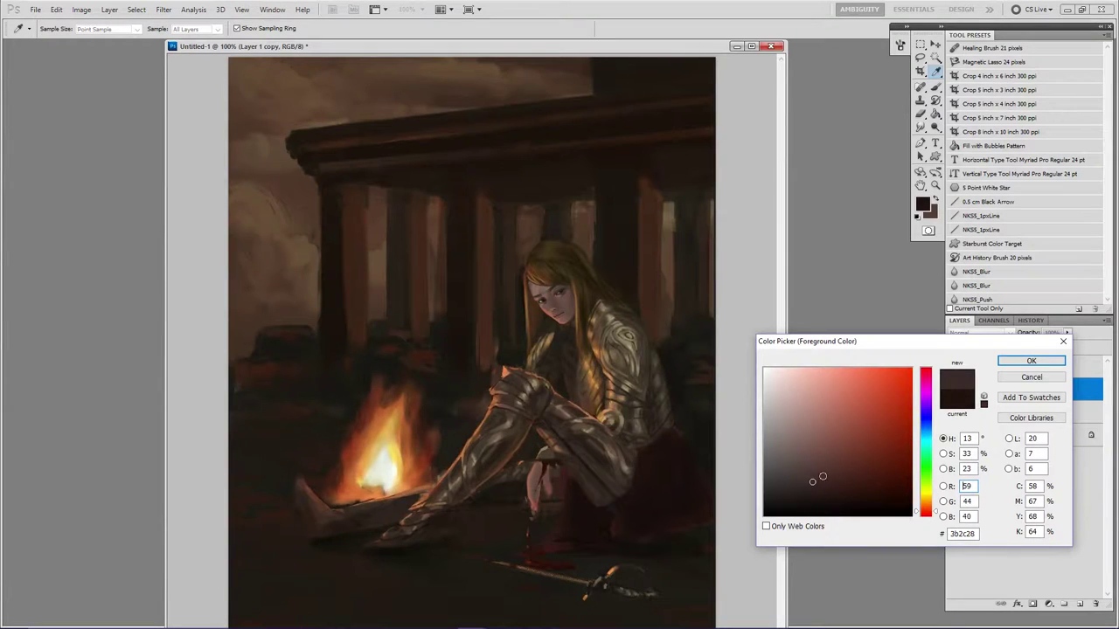
pyautogui.click(1031, 361)
pyautogui.press('.')
pyautogui.moveTo(637, 469)
pyautogui.mouseDown()
pyautogui.moveTo(664, 495)
pyautogui.moveTo(666, 463)
pyautogui.mouseUp()
pyautogui.keyDown('alt'); pyautogui.click(655, 456); pyautogui.keyUp('alt')
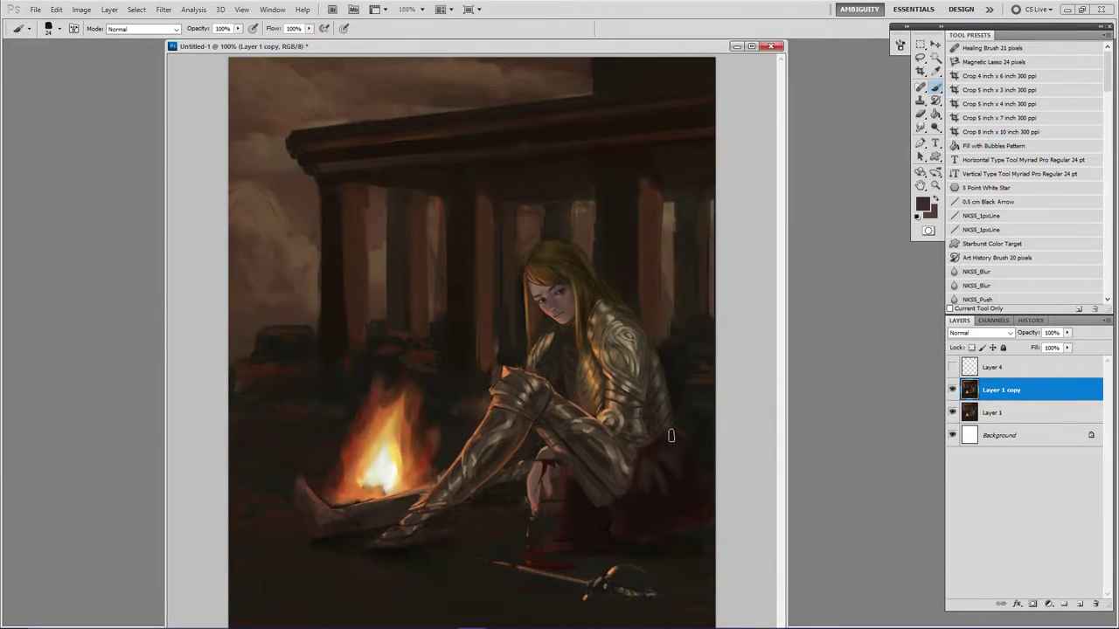
# Shape the folds and lower edge of the cloth behind the knight with a smaller brush.
pyautogui.keyDown('alt'); pyautogui.rightClick(661, 470); pyautogui.keyUp('alt')
pyautogui.press('[')
pyautogui.press('[')
pyautogui.press('[')
pyautogui.press('.')
pyautogui.press('alt')
pyautogui.moveTo(677, 523); pyautogui.dragTo(705, 515)
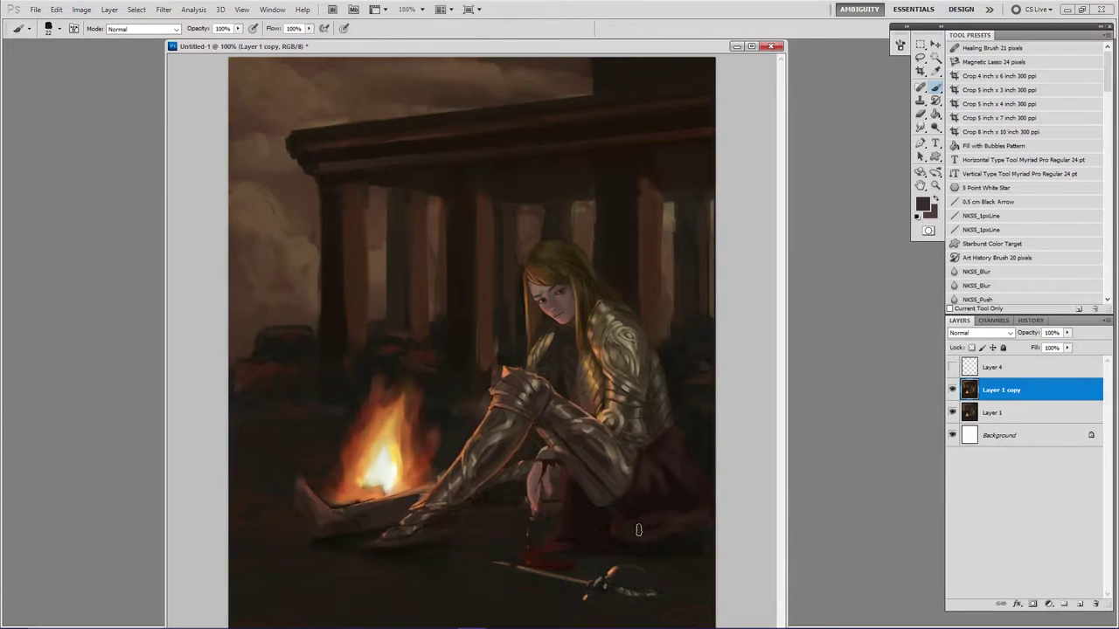
# Blend the cloth folds below the knight's waist with alternating sampled light and dark tones.
pyautogui.keyDown('alt'); pyautogui.click(671, 483); pyautogui.keyUp('alt')
pyautogui.keyDown('alt'); pyautogui.rightClick(648, 492); pyautogui.keyUp('alt')
pyautogui.moveTo(654, 493); pyautogui.dragTo(644, 482)
pyautogui.keyDown('alt'); pyautogui.click(654, 495); pyautogui.keyUp('alt')
pyautogui.keyDown('alt'); pyautogui.rightClick(656, 439); pyautogui.keyUp('alt')
pyautogui.moveTo(665, 452); pyautogui.dragTo(667, 466)
pyautogui.keyDown('alt'); pyautogui.rightClick(649, 476); pyautogui.keyUp('alt')
# Mix a deep dark red and tint the cloth beneath the knight's raised thigh.
pyautogui.click(923, 205)
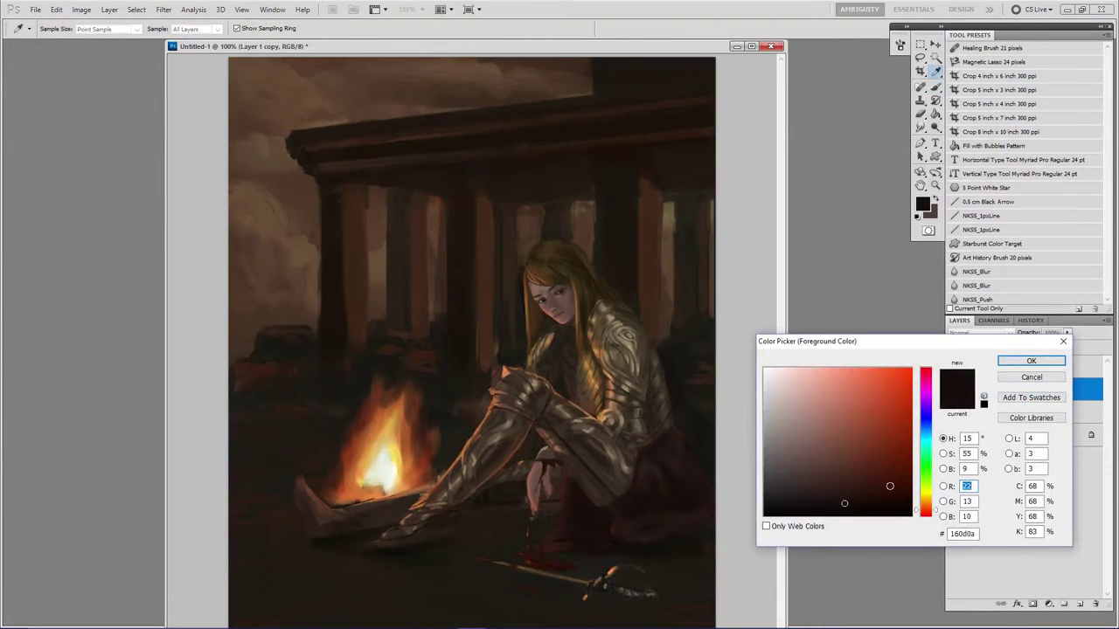
pyautogui.click(889, 487)
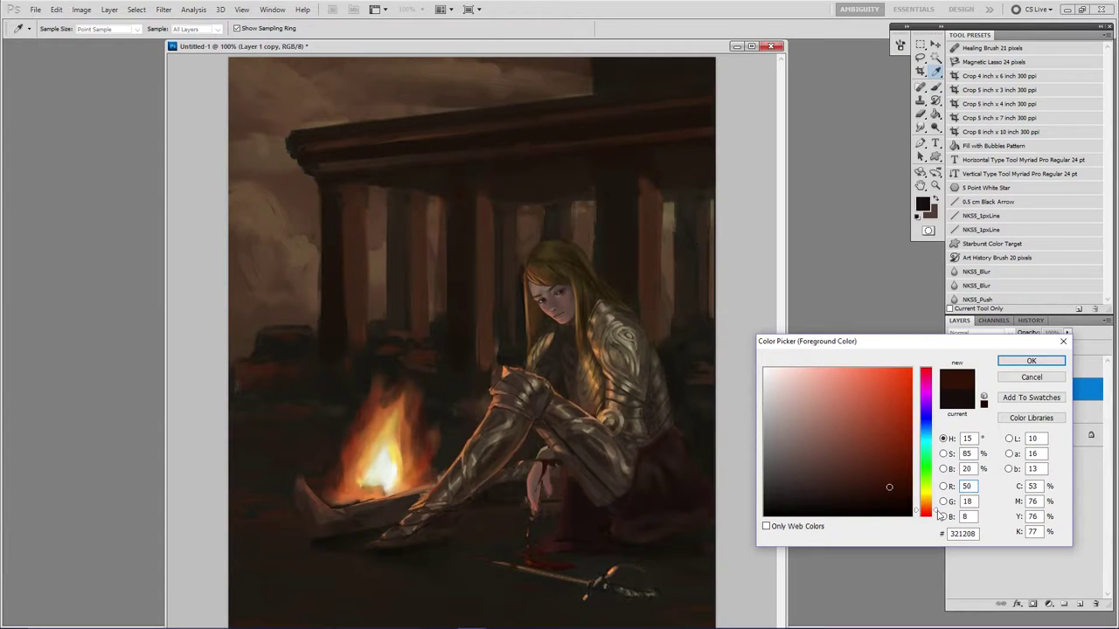
pyautogui.click(934, 511)
pyautogui.click(1027, 361)
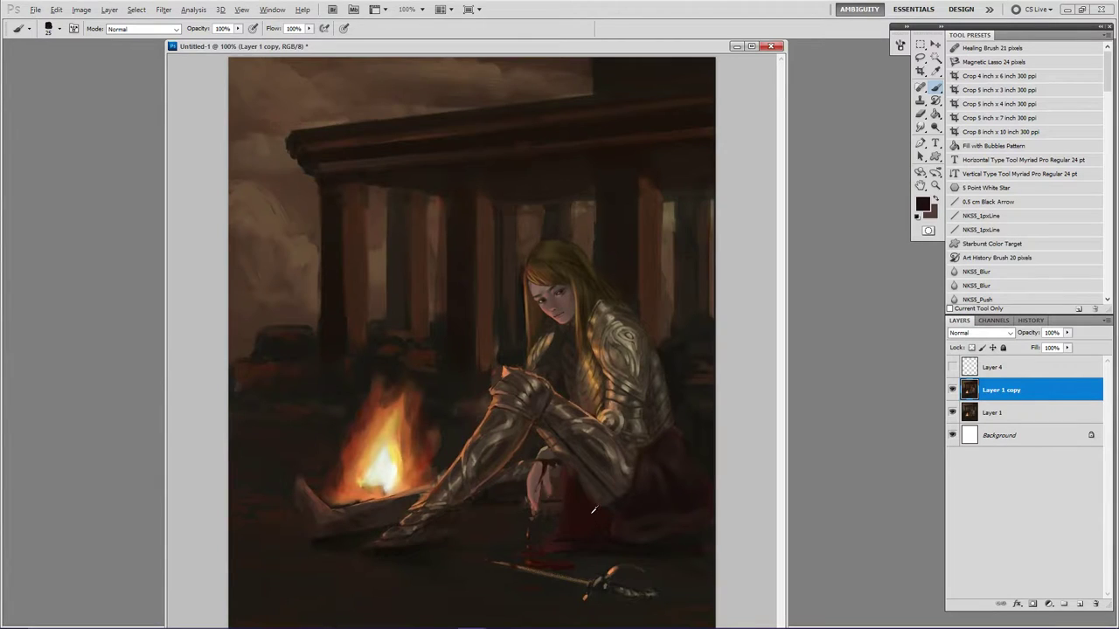
# Sample the dark red and brush it over the cloth hanging beside the knight's lowered hand.
pyautogui.keyDown('alt'); pyautogui.click(588, 512); pyautogui.keyUp('alt')
pyautogui.moveTo(572, 495); pyautogui.dragTo(580, 528)
pyautogui.press('e')
pyautogui.hotkey('alt', 'e')
pyautogui.press('Escape')
pyautogui.press('b')
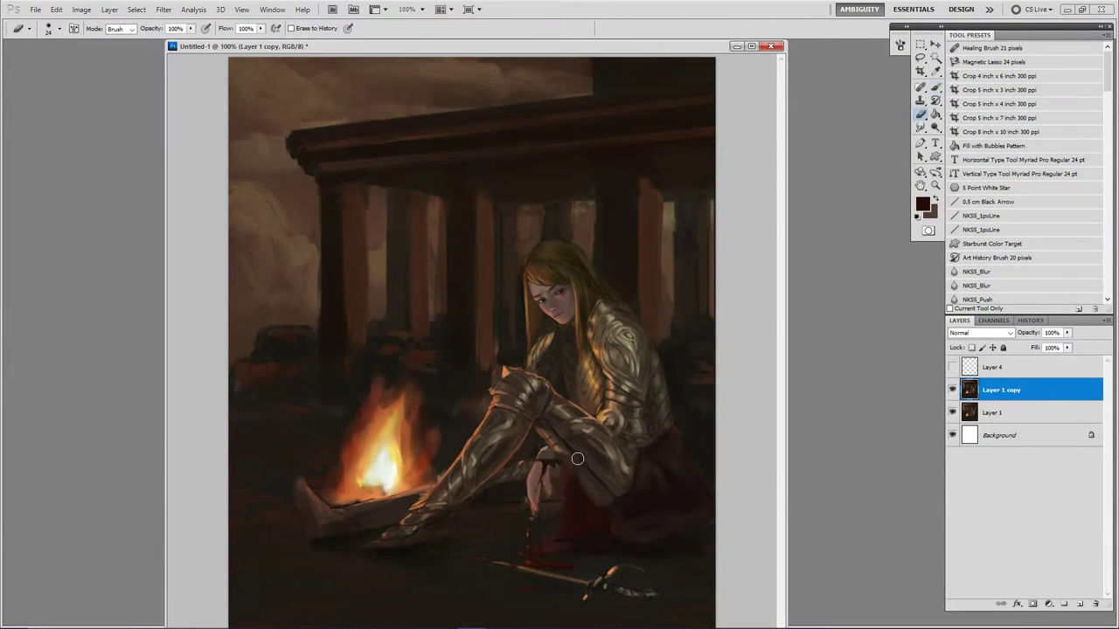
pyautogui.press('b')
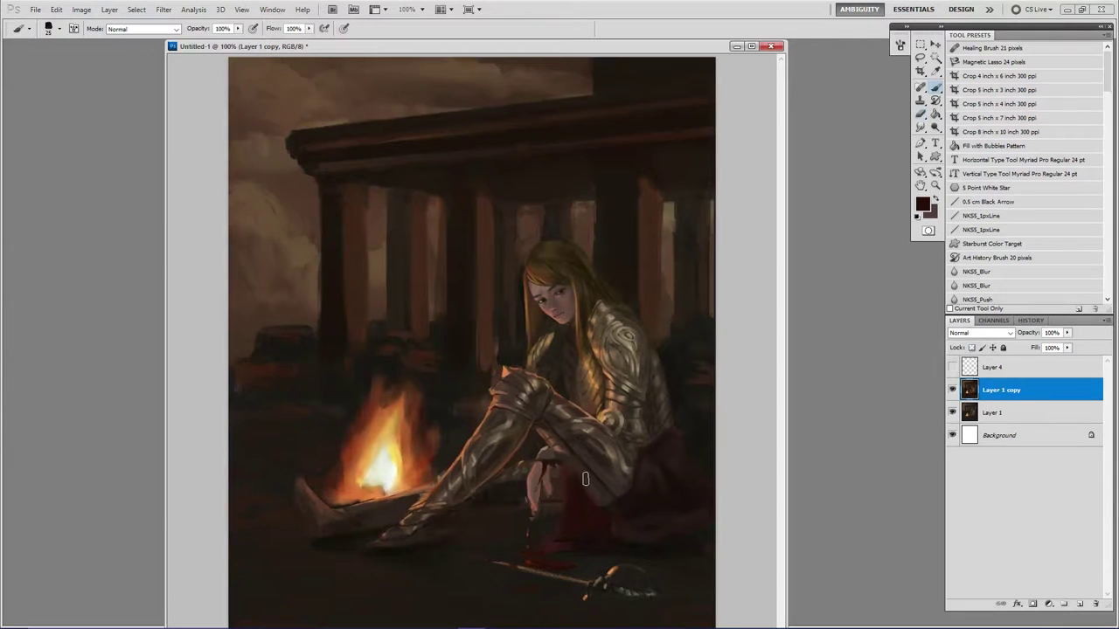
# Brush brighter red light onto the fire-facing edge of the cloth beneath the raised thigh with a small brush.
pyautogui.keyDown('alt'); pyautogui.click(572, 472); pyautogui.keyUp('alt')
pyautogui.keyDown('alt'); pyautogui.click(577, 522); pyautogui.keyUp('alt')
pyautogui.press('[')
pyautogui.press('[')
pyautogui.press('[')
pyautogui.moveTo(565, 485); pyautogui.dragTo(566, 492)
pyautogui.press('.')
pyautogui.moveTo(566, 470)
pyautogui.mouseDown()
pyautogui.moveTo(564, 504)
pyautogui.moveTo(566, 482)
pyautogui.mouseUp()
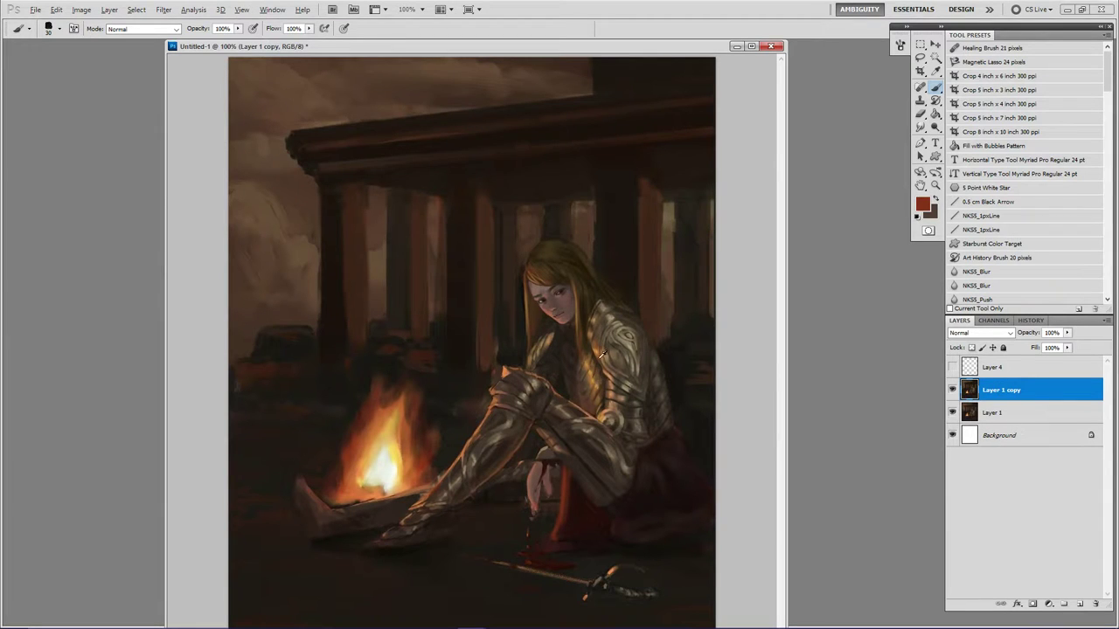
# Sample a warm orange from the armour, touch up the cuff above the hanging hand, and check the whole painting.
pyautogui.keyDown('alt'); pyautogui.click(572, 395); pyautogui.keyUp('alt')
pyautogui.press(']')
pyautogui.press(']')
pyautogui.press(']')
pyautogui.press(']')
pyautogui.press(']')
pyautogui.moveTo(541, 453); pyautogui.dragTo(549, 453)
pyautogui.press('[')
pyautogui.press('[')
pyautogui.press('z')
pyautogui.keyDown('alt'); pyautogui.click(556, 338); pyautogui.keyUp('alt')
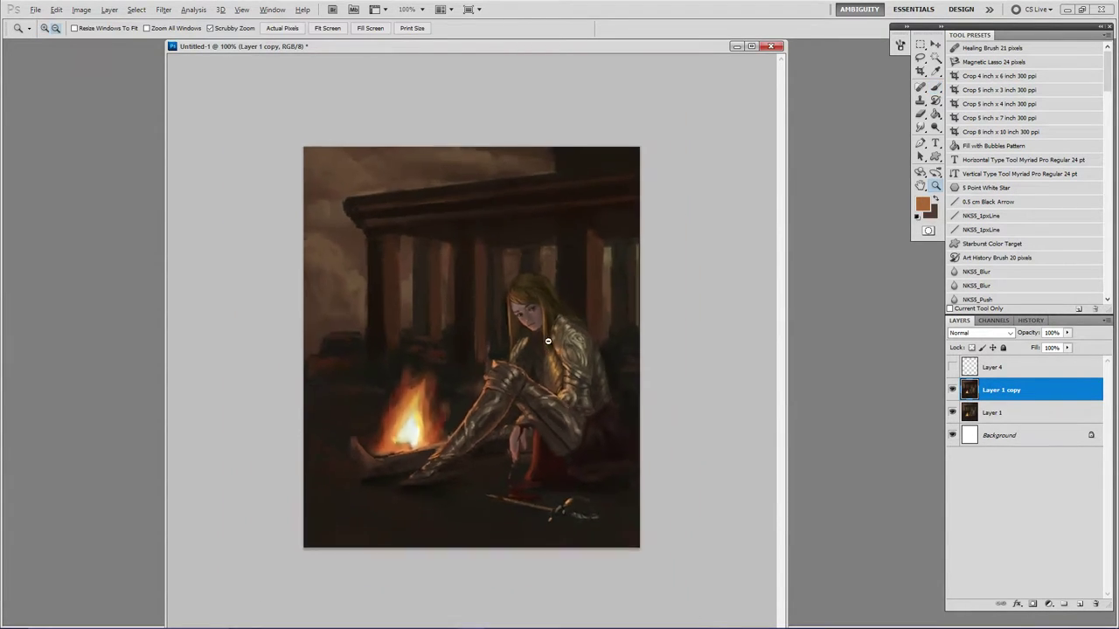
pyautogui.click(384, 428)
pyautogui.press('v')
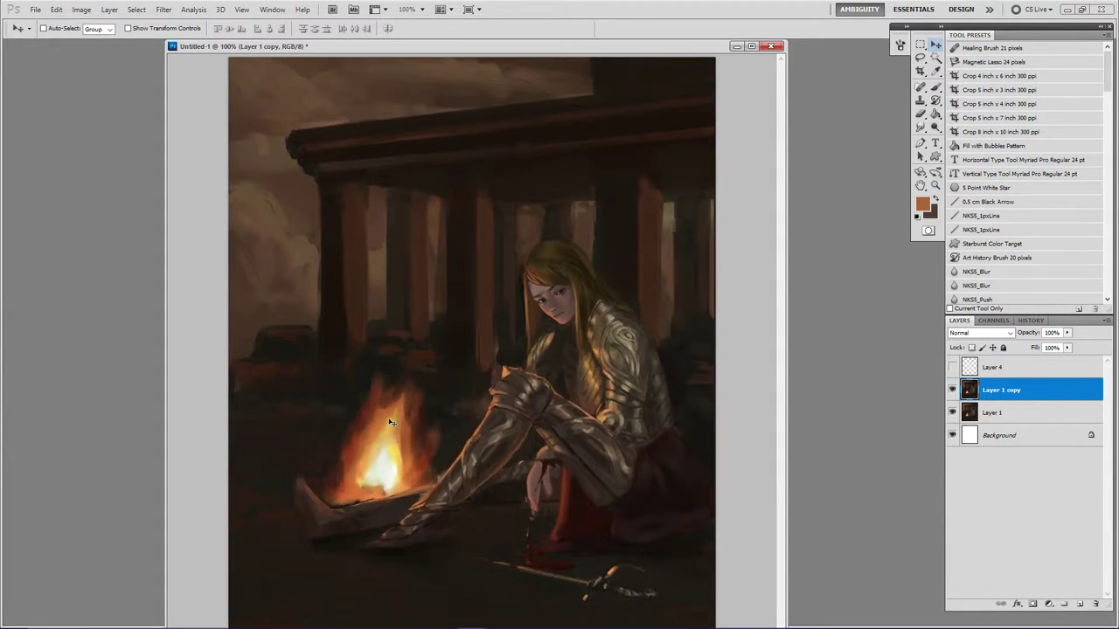
# Sample pale and dark tones around the fire and paint small sparks on both sides of the flames.
pyautogui.press('b')
pyautogui.keyDown('alt'); pyautogui.click(392, 443); pyautogui.keyUp('alt')
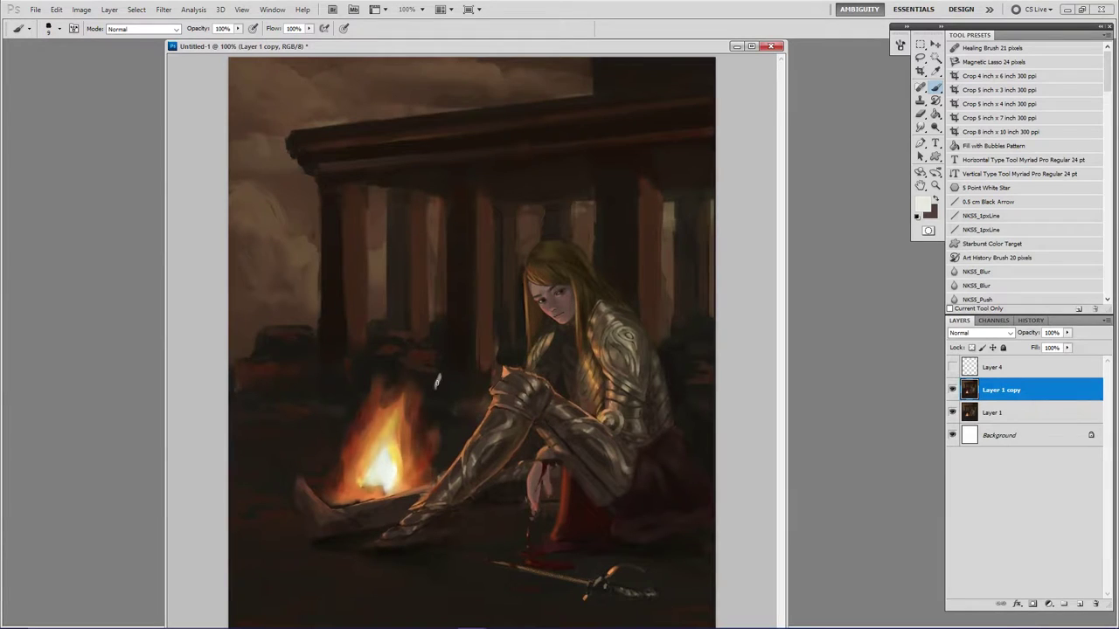
pyautogui.moveTo(436, 386); pyautogui.dragTo(438, 376)
pyautogui.moveTo(357, 388); pyautogui.dragTo(356, 394)
pyautogui.press('alt')
pyautogui.press('alt')
pyautogui.keyDown('alt'); pyautogui.click(397, 451); pyautogui.keyUp('alt')
pyautogui.keyDown('alt'); pyautogui.click(451, 429); pyautogui.keyUp('alt')
pyautogui.keyDown('alt'); pyautogui.click(442, 375); pyautogui.keyUp('alt')
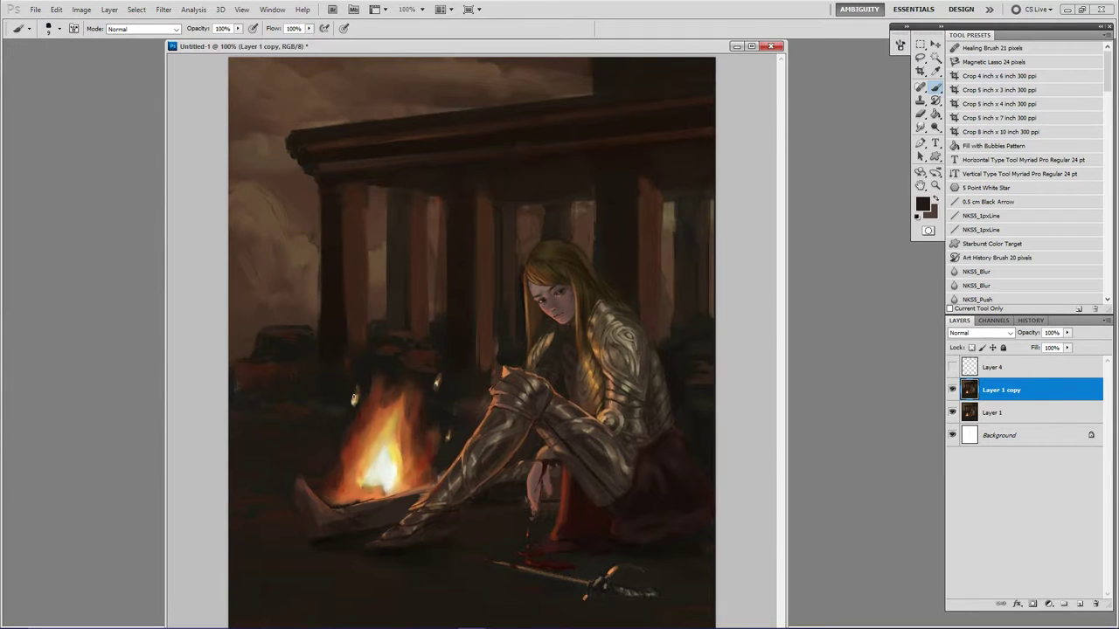
pyautogui.moveTo(353, 403); pyautogui.dragTo(360, 392)
# Lasso the spark on the flame's left side, place it farther out on its own layer, and clean up around it.
pyautogui.press('l')
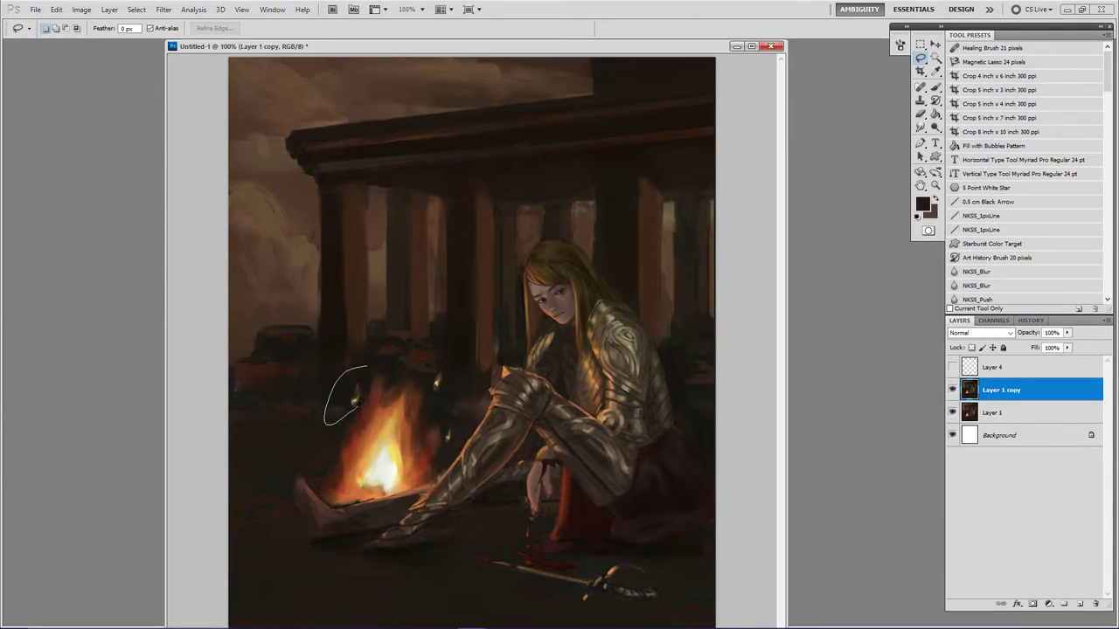
pyautogui.moveTo(356, 398); pyautogui.dragTo(366, 394)
pyautogui.hotkey('ctrl', 'j')
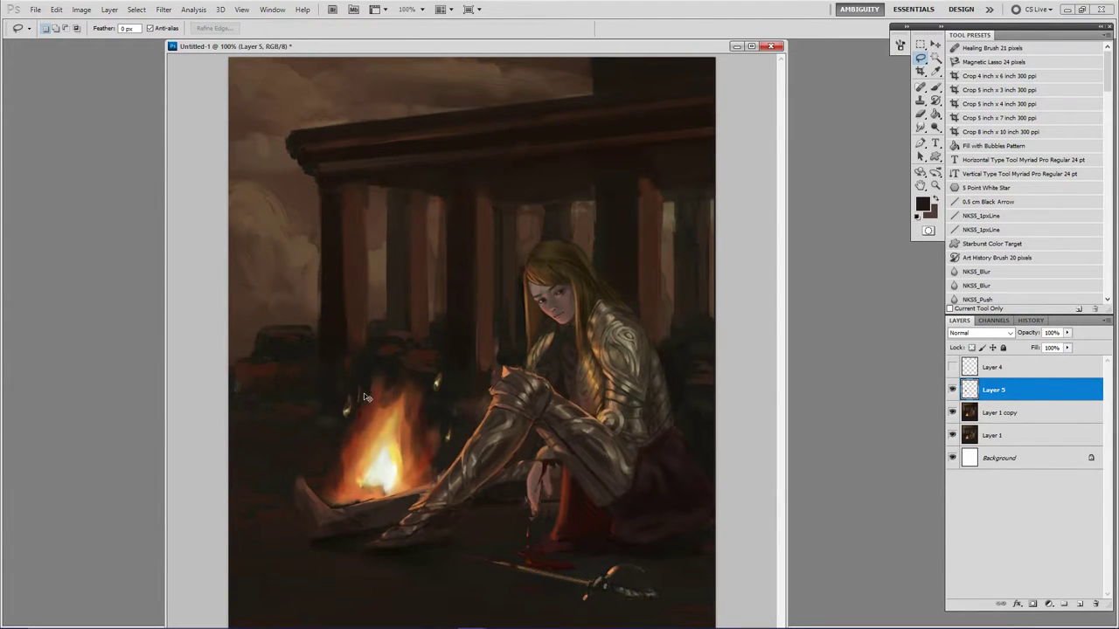
pyautogui.press('b')
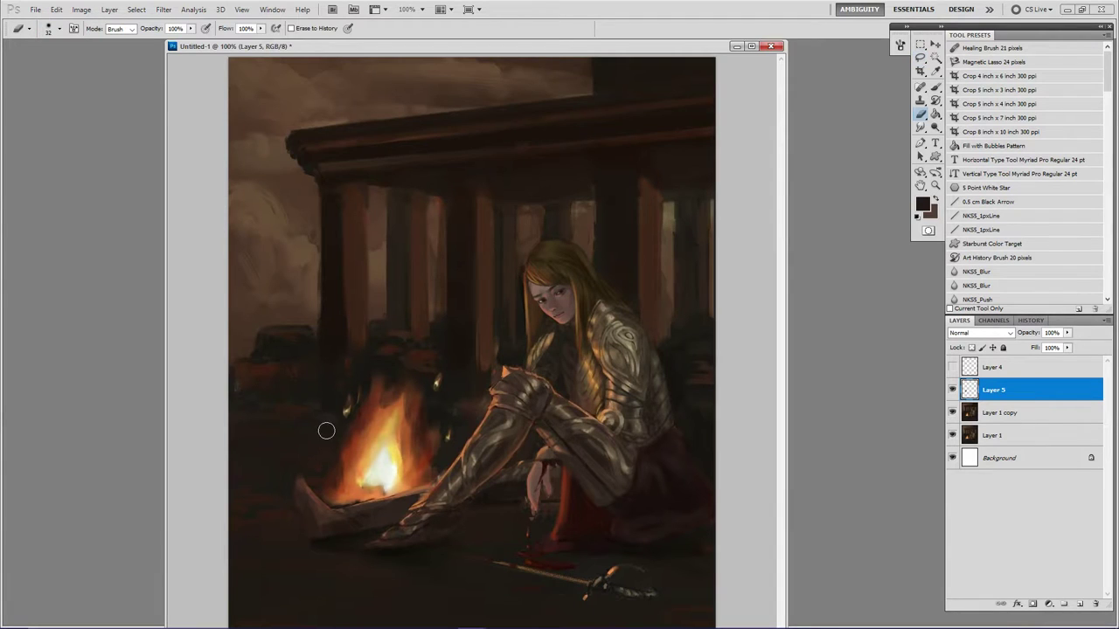
pyautogui.press('b')
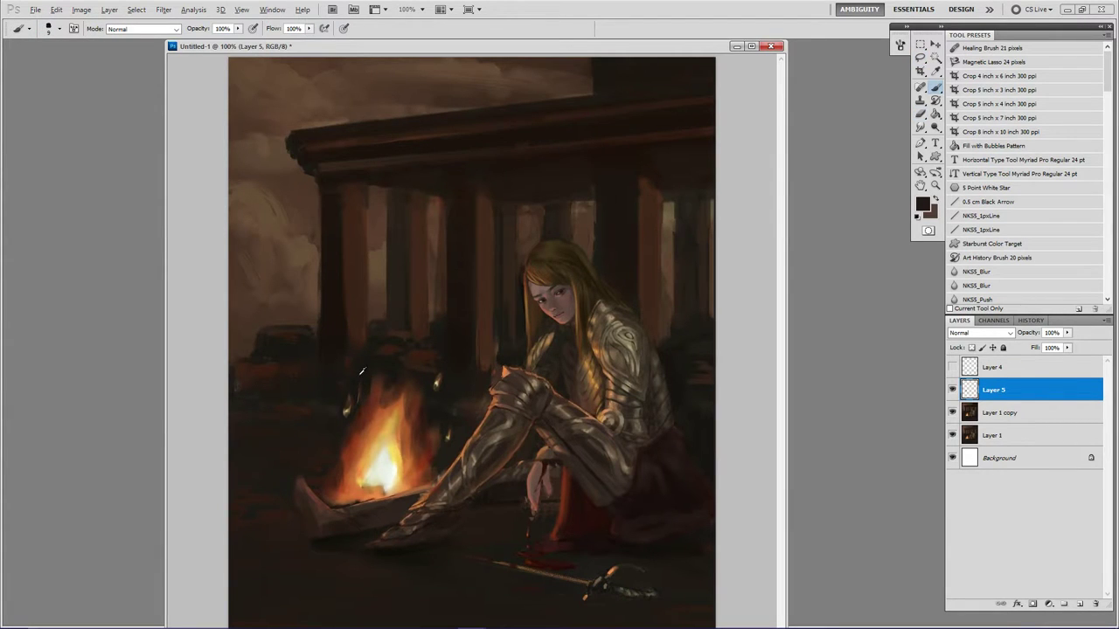
pyautogui.press('e')
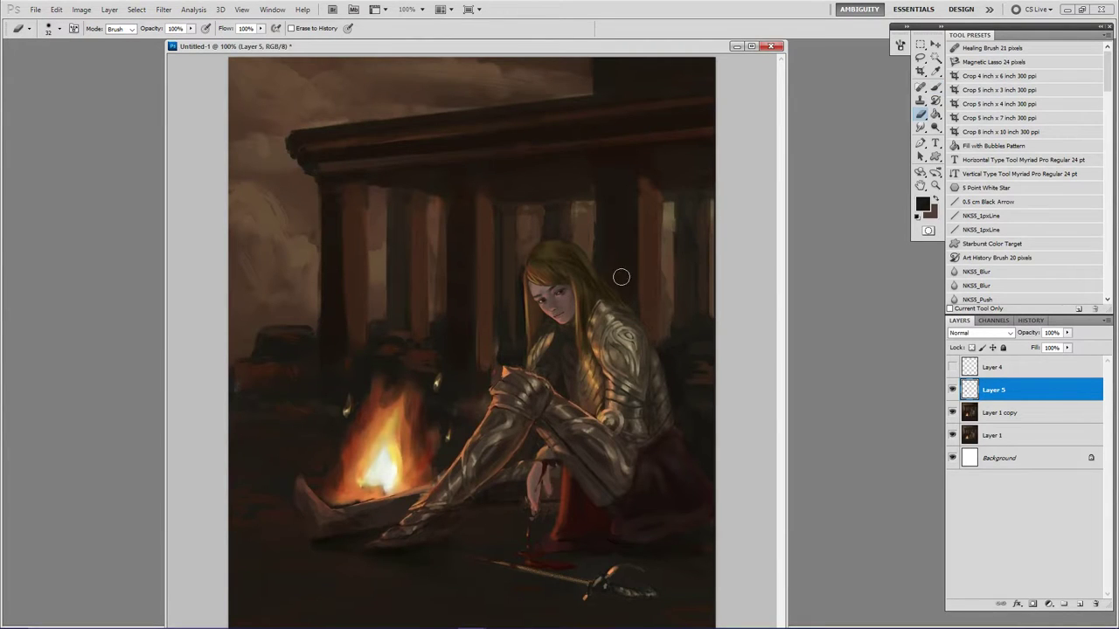
# Compare the painting with and without the spark layer, and merge it down into Layer 1 copy.
pyautogui.click(952, 390)
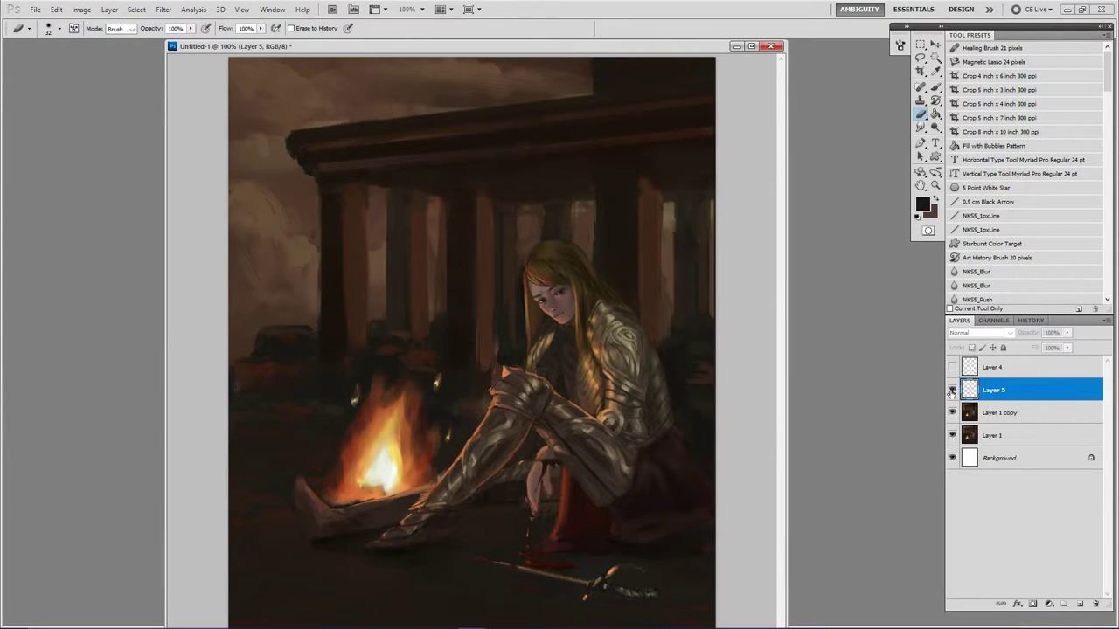
pyautogui.click(953, 391)
pyautogui.click(952, 391)
pyautogui.click(952, 390)
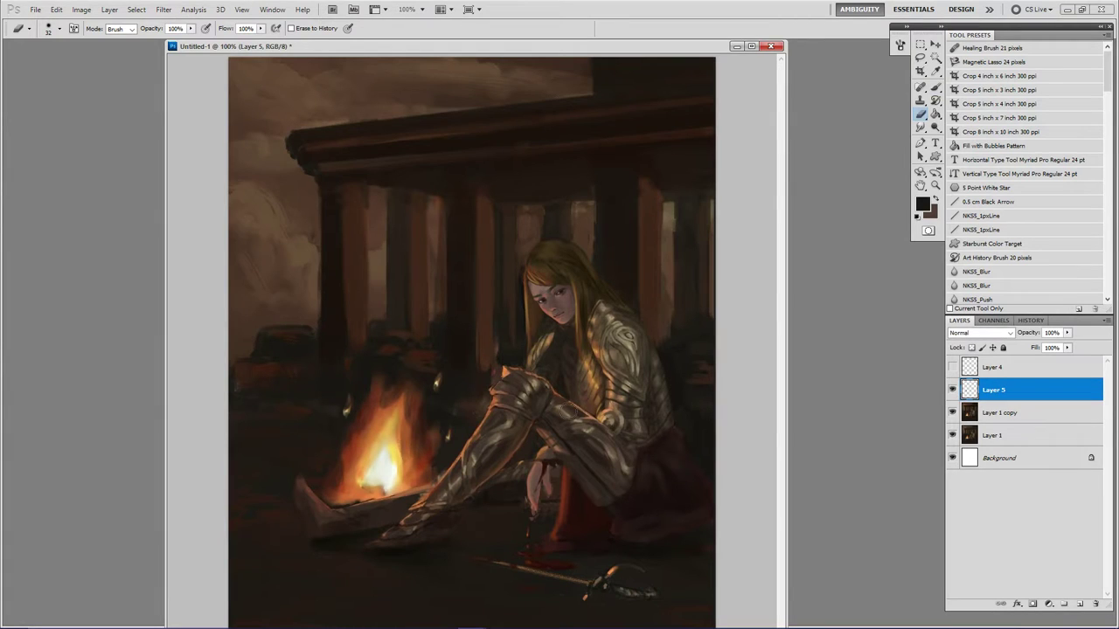
pyautogui.hotkey('ctrl', 'e')
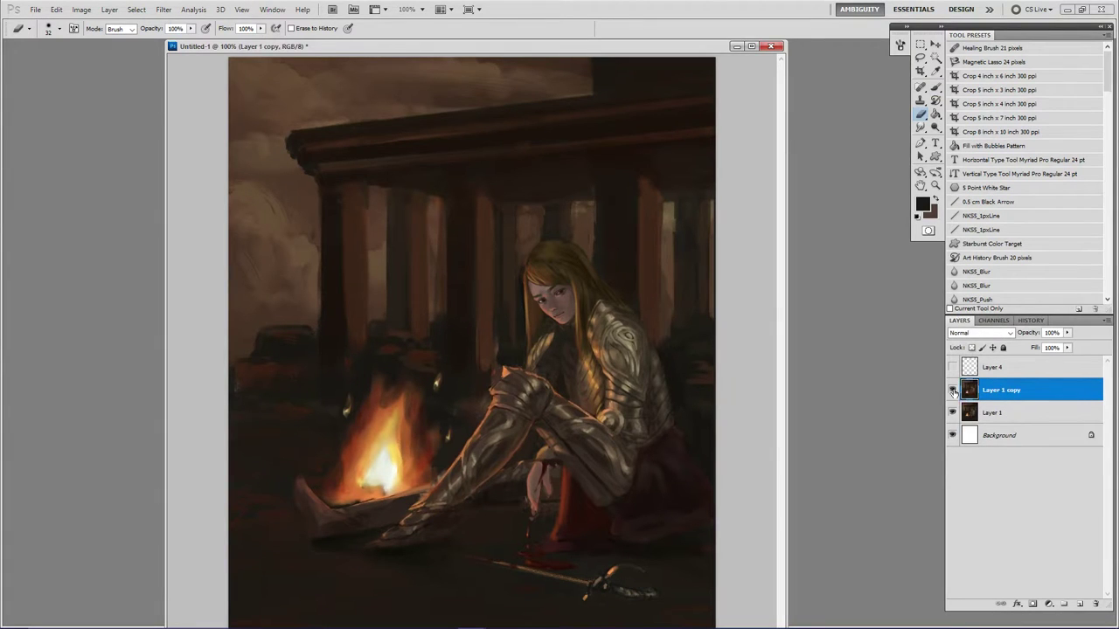
# Compare Layer 1 copy with the original painting underneath and review the whole composition at reduced size.
pyautogui.click(952, 390)
pyautogui.click(952, 391)
pyautogui.click(952, 390)
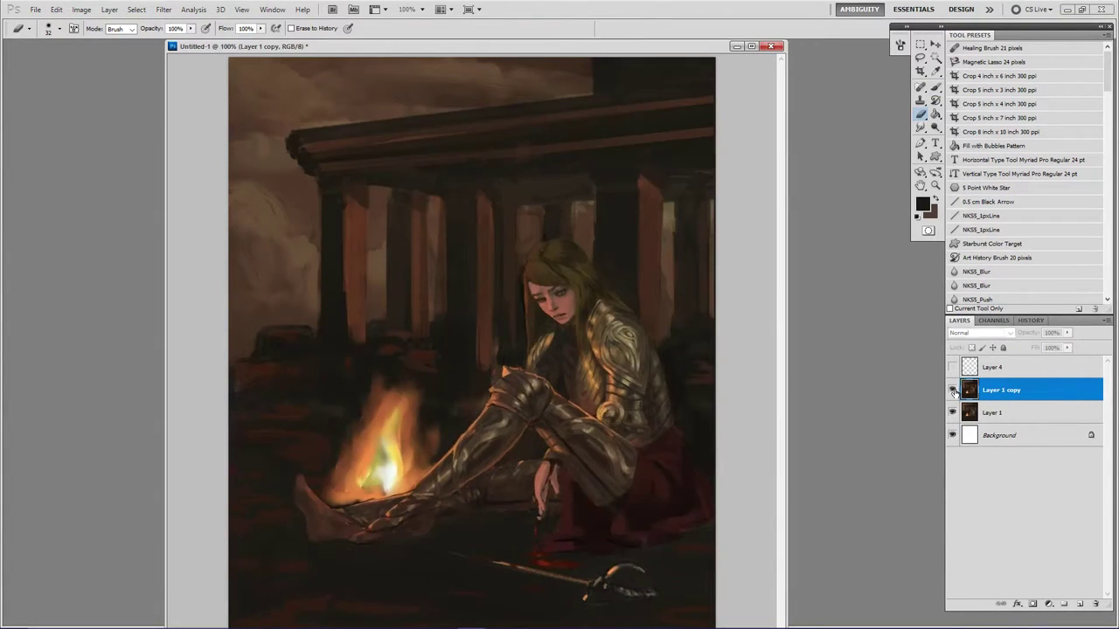
pyautogui.click(952, 391)
pyautogui.press('z')
pyautogui.keyDown('alt'); pyautogui.click(491, 287); pyautogui.keyUp('alt')
pyautogui.keyDown('alt'); pyautogui.click(490, 287); pyautogui.keyUp('alt')
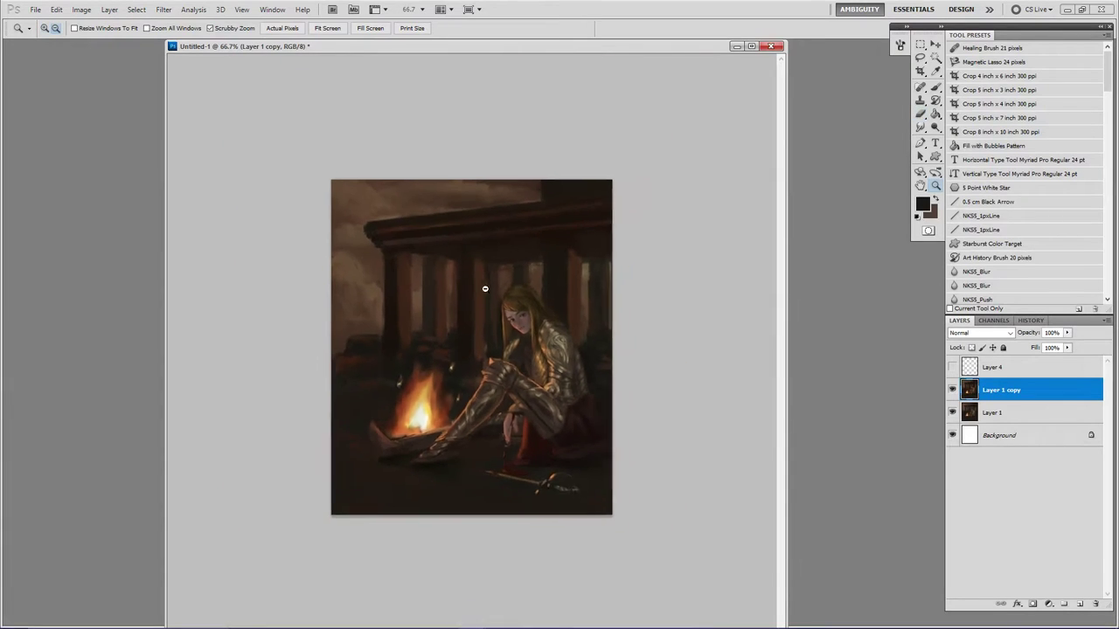
pyautogui.click(561, 340)
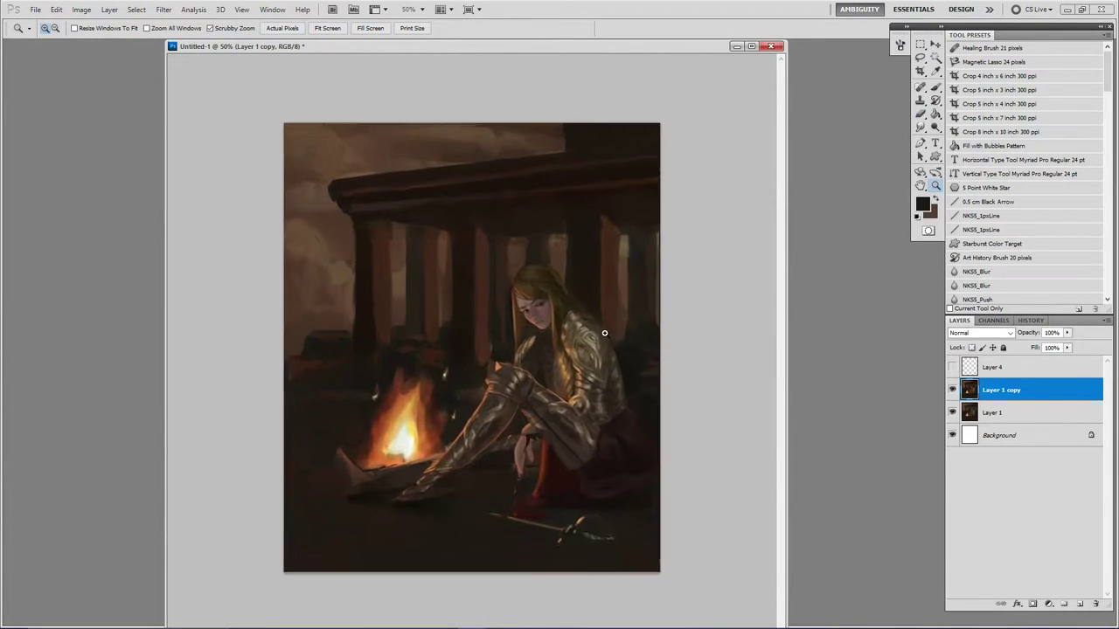
pyautogui.click(638, 387)
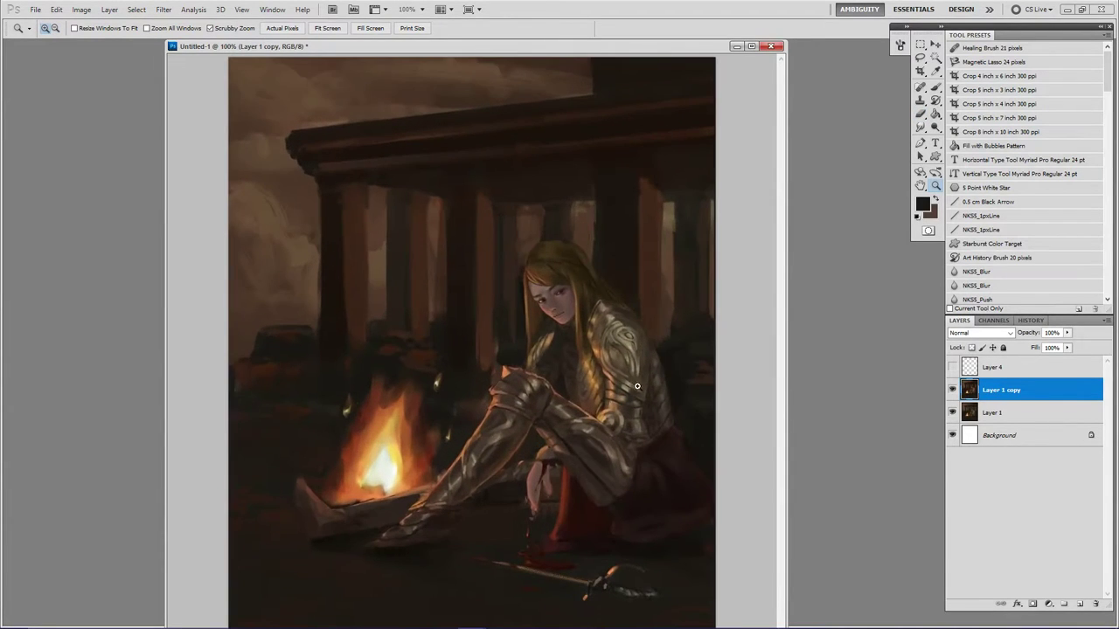
# Add a new layer and brush soft black shadows over the knight's thigh armour and back.
pyautogui.click(1080, 604)
pyautogui.press('b')
pyautogui.press('d')
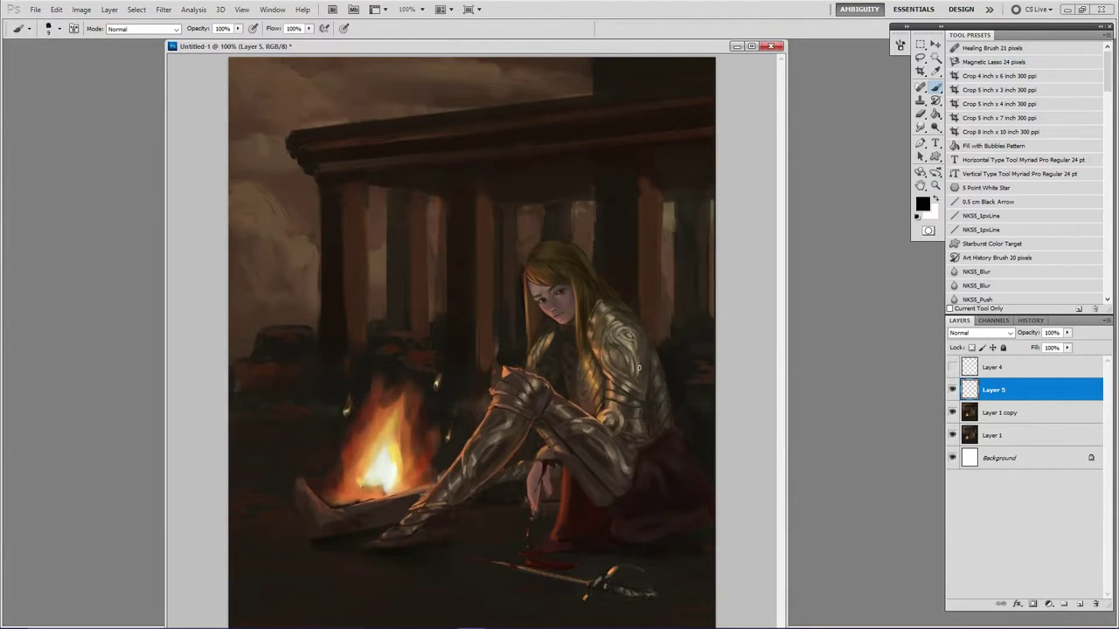
pyautogui.press('.')
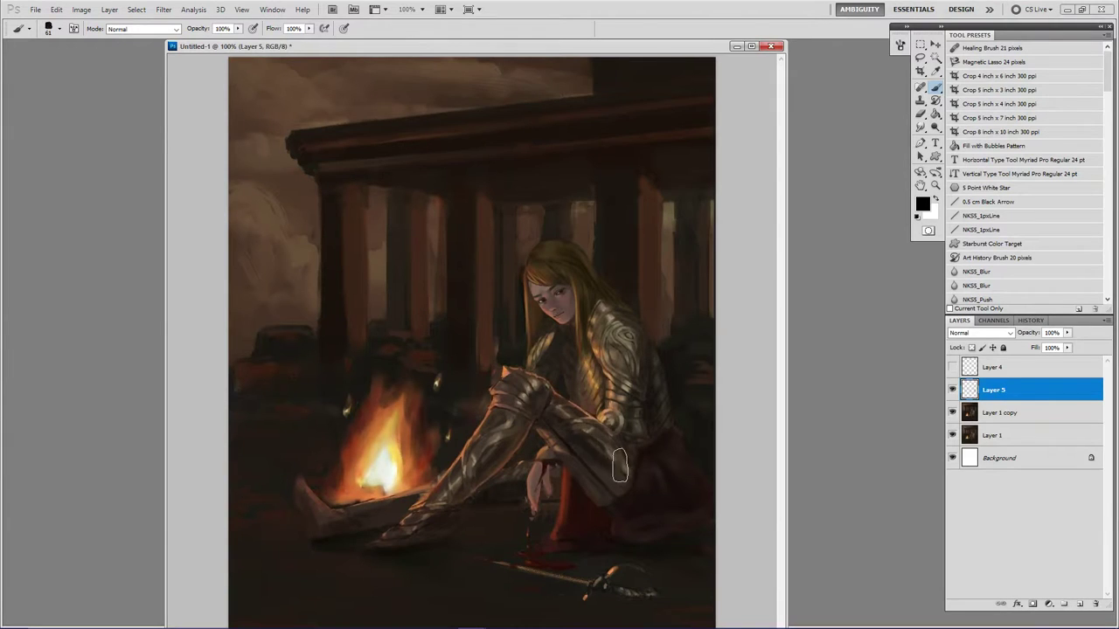
pyautogui.hotkey('ctrl', 'z')
pyautogui.press(']')
pyautogui.press(']')
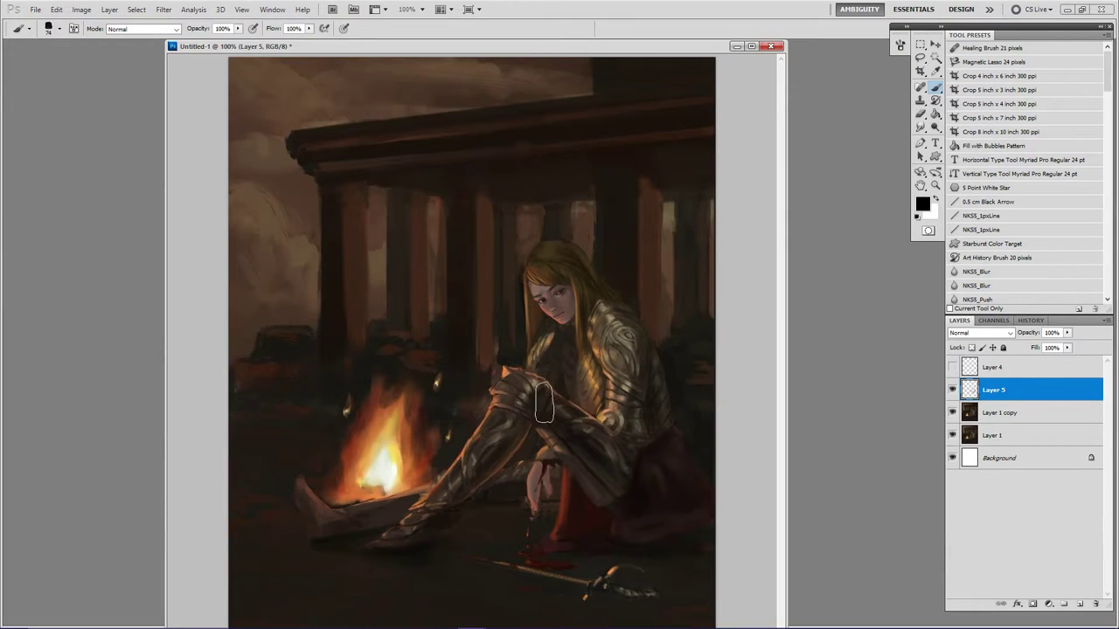
# Deepen the shadows on the thigh and knee armour using sampled dark tones and varied brush sizes.
pyautogui.press('[')
pyautogui.press('[')
pyautogui.press('[')
pyautogui.press('[')
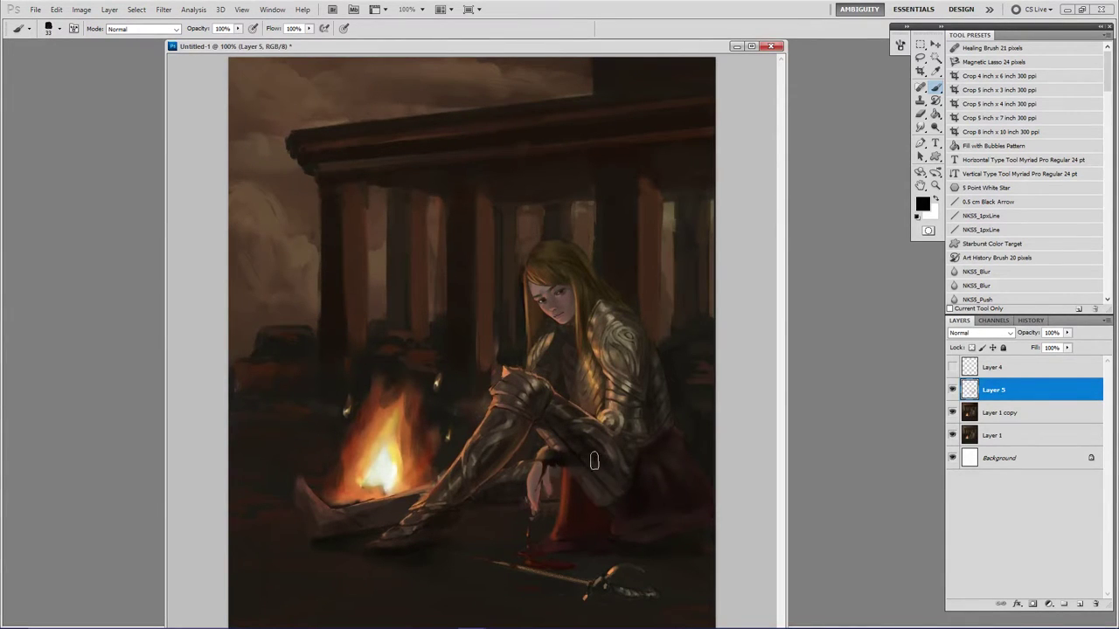
pyautogui.press(']')
pyautogui.press(']')
pyautogui.press(']')
pyautogui.keyDown('alt'); pyautogui.click(537, 479); pyautogui.keyUp('alt')
pyautogui.press('[')
pyautogui.press('[')
pyautogui.press('[')
pyautogui.press('[')
pyautogui.keyDown('alt'); pyautogui.click(589, 459); pyautogui.keyUp('alt')
pyautogui.moveTo(588, 472)
pyautogui.mouseDown()
pyautogui.moveTo(632, 491)
pyautogui.moveTo(601, 483)
pyautogui.moveTo(606, 499)
pyautogui.moveTo(624, 475)
pyautogui.mouseUp()
# Compare the armour with and without the shadow layer, and merge it down into Layer 1 copy.
pyautogui.click(952, 390)
pyautogui.click(952, 392)
pyautogui.click(951, 394)
pyautogui.click(951, 395)
pyautogui.hotkey('ctrl', 'e')
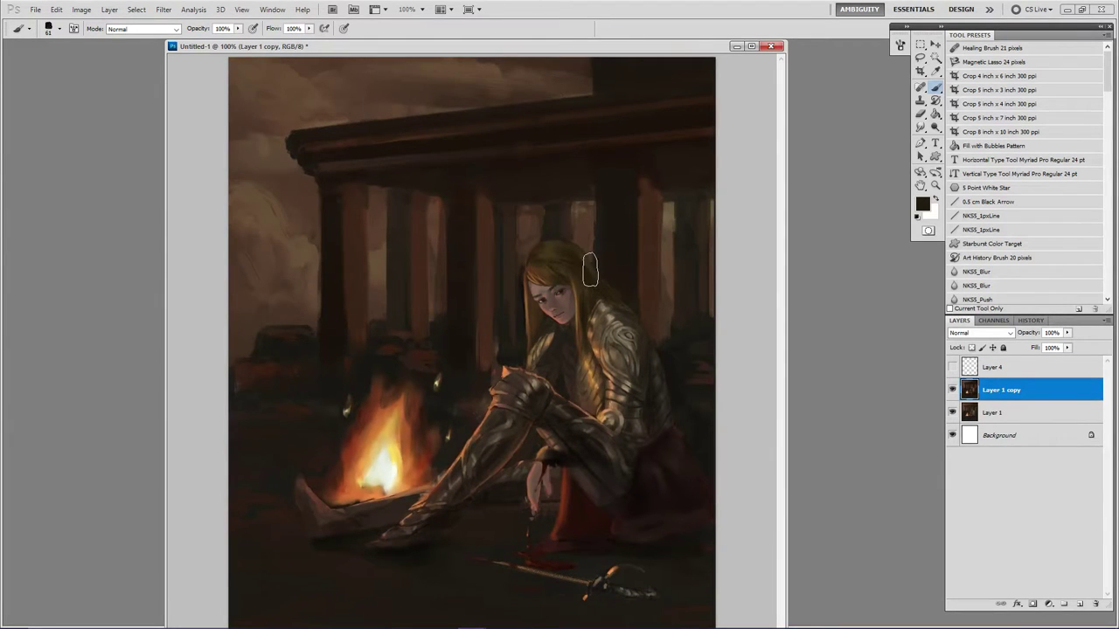
# Sample a near-black tone from the column beside the knight's hair and switch to a smaller brush.
pyautogui.click(930, 207)
pyautogui.moveTo(866, 514); pyautogui.dragTo(883, 506)
pyautogui.click(1031, 361)
pyautogui.keyDown('alt'); pyautogui.click(629, 272); pyautogui.keyUp('alt')
pyautogui.press(',')
pyautogui.press('.')
pyautogui.press('Delete')
pyautogui.hotkey('ctrl', 'z')
# Compare the repainted version with the original at 33.3% zoom to judge the overall values.
pyautogui.press('z')
pyautogui.keyDown('alt'); pyautogui.click(559, 328); pyautogui.keyUp('alt')
pyautogui.keyDown('alt'); pyautogui.click(558, 327); pyautogui.keyUp('alt')
pyautogui.keyDown('alt'); pyautogui.click(559, 327); pyautogui.keyUp('alt')
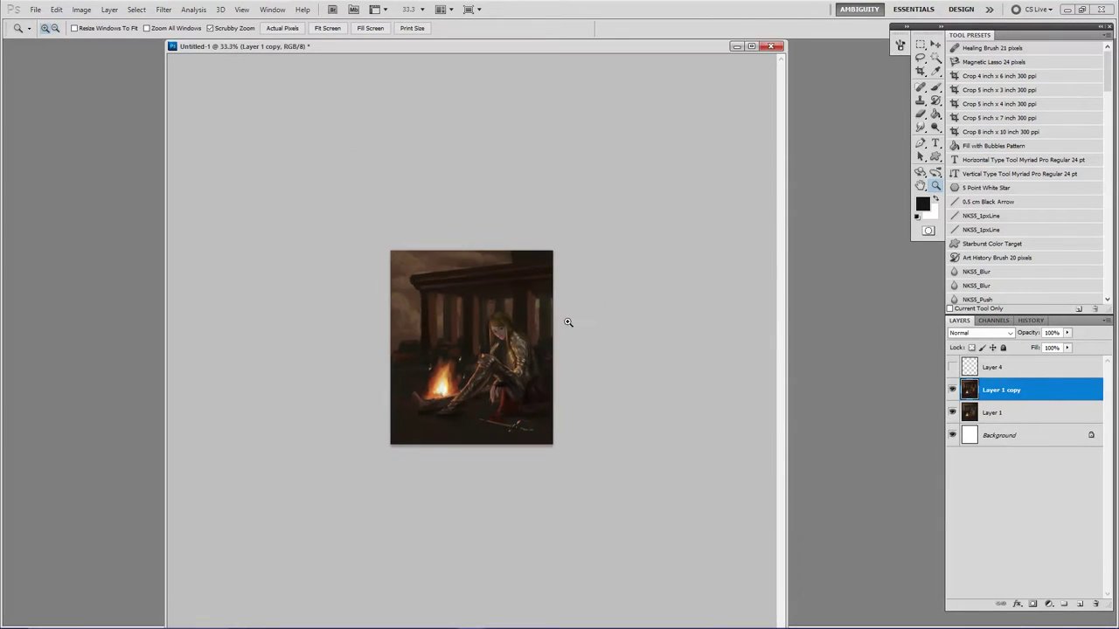
pyautogui.click(953, 390)
pyautogui.click(953, 390)
pyautogui.click(953, 390)
pyautogui.click(953, 390)
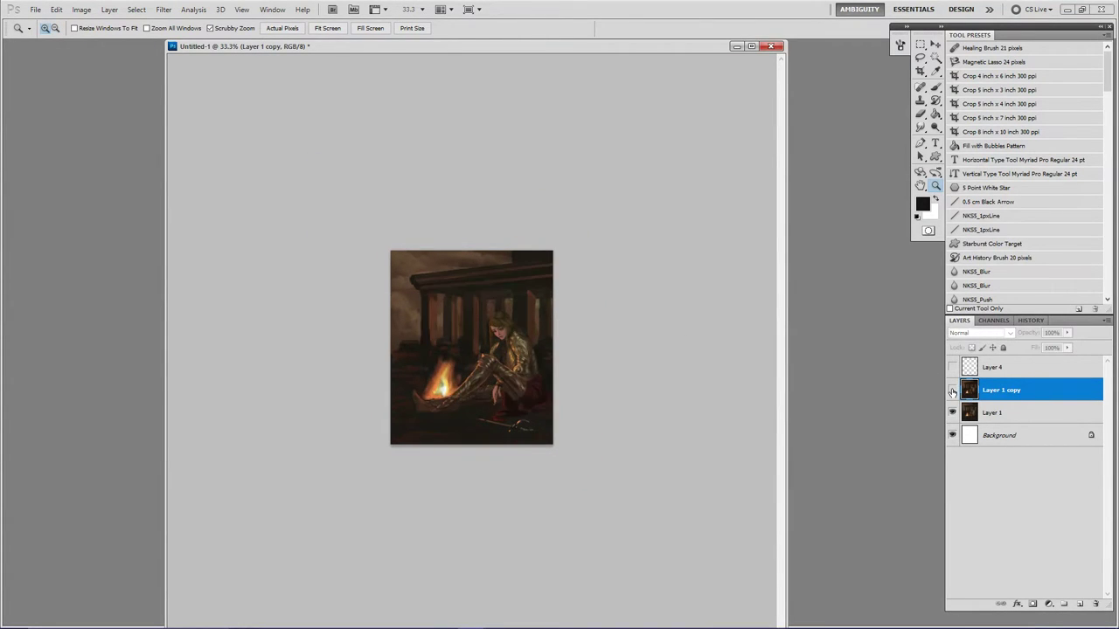
# Compare the knight in the original and repainted versions at closer zoom, and examine her face at 400%.
pyautogui.click(507, 329)
pyautogui.click(506, 330)
pyautogui.click(506, 329)
pyautogui.click(508, 329)
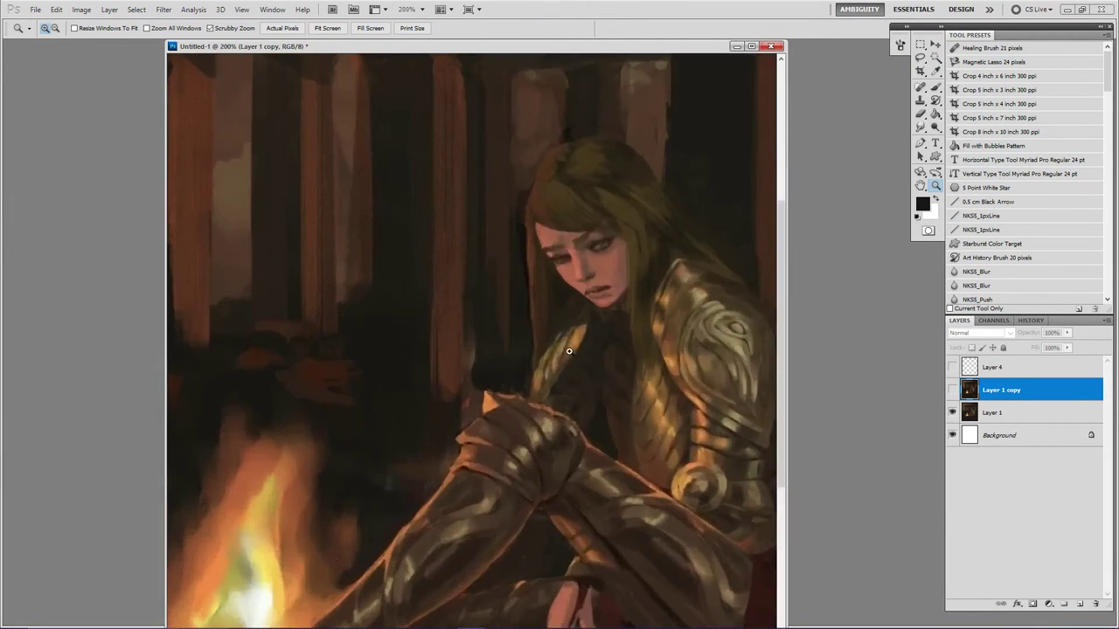
pyautogui.keyDown('alt'); pyautogui.click(642, 326); pyautogui.keyUp('alt')
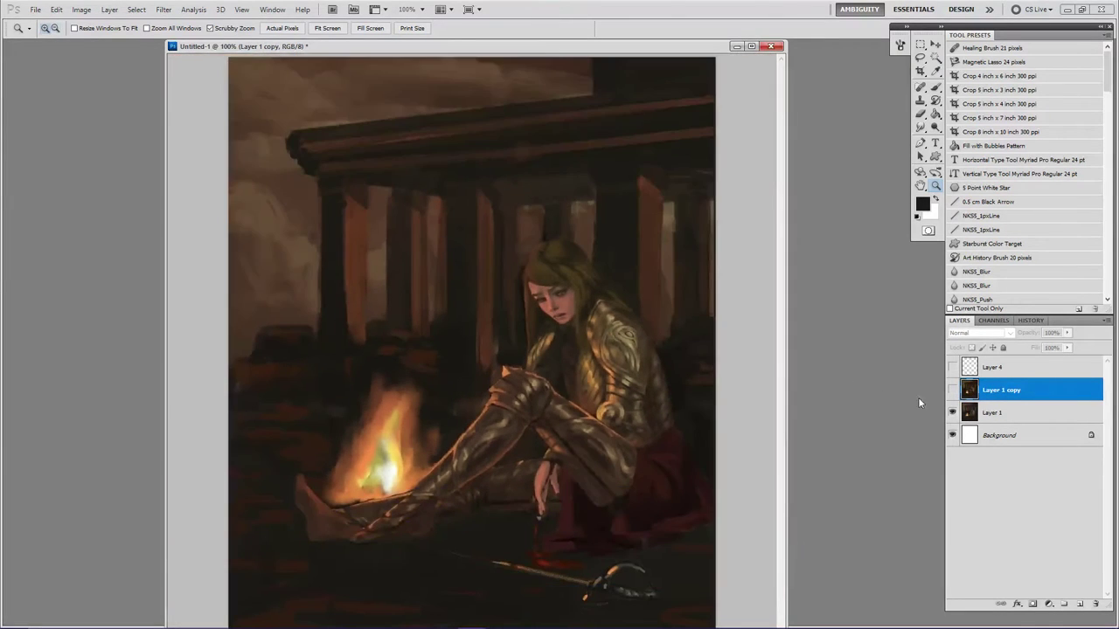
pyautogui.click(952, 393)
pyautogui.click(952, 393)
pyautogui.click(952, 393)
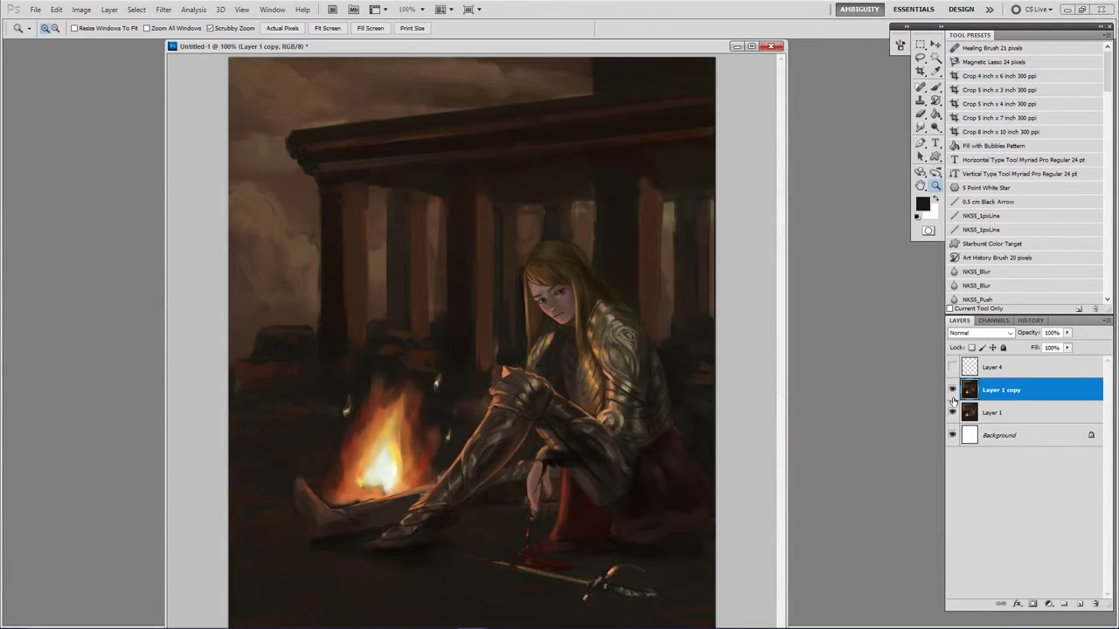
pyautogui.click(952, 391)
pyautogui.click(952, 390)
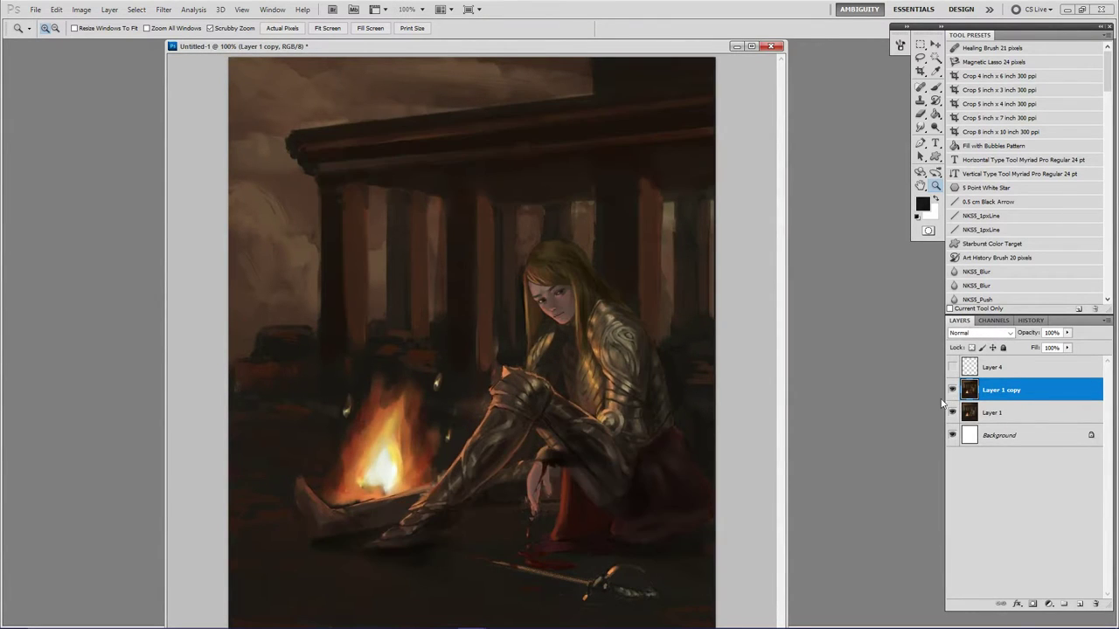
pyautogui.click(569, 296)
pyautogui.click(595, 298)
pyautogui.click(600, 298)
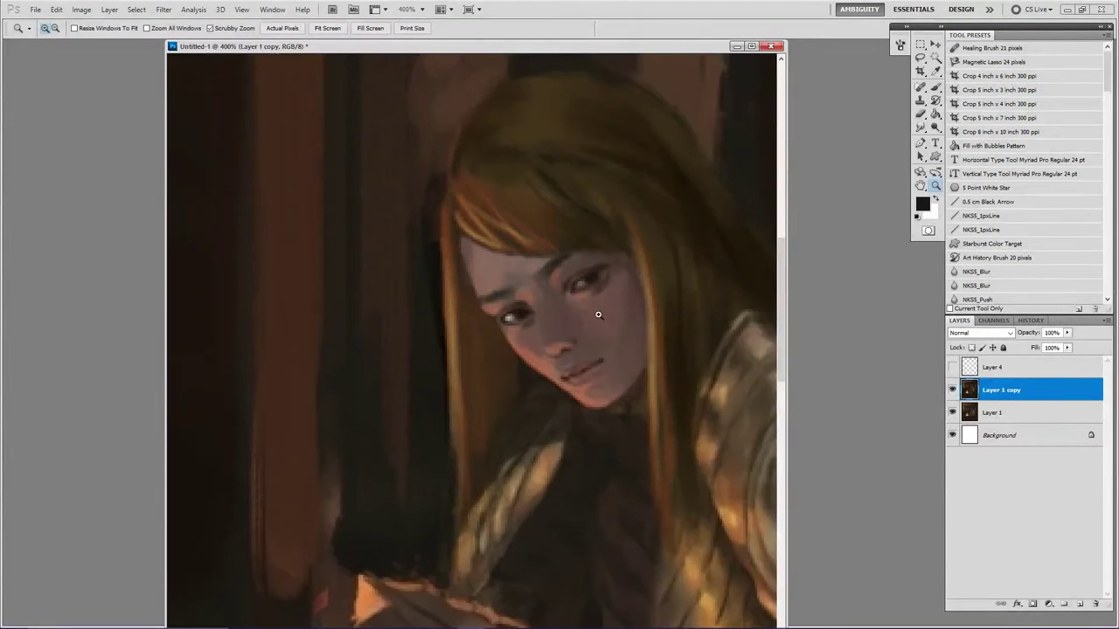
pyautogui.keyDown('alt'); pyautogui.click(602, 375); pyautogui.keyUp('alt')
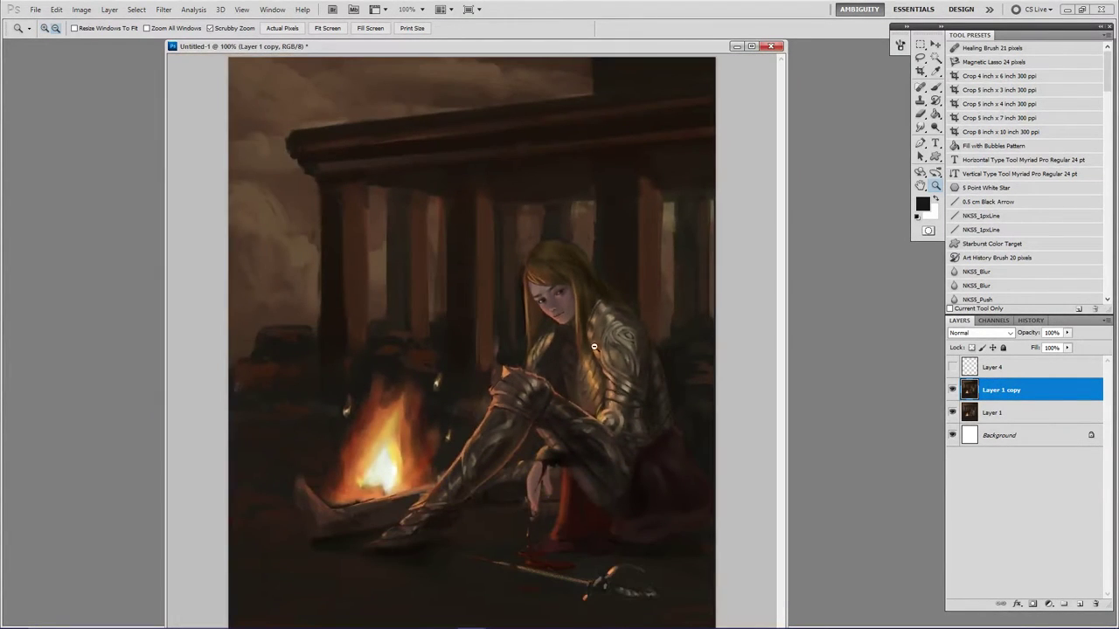
pyautogui.keyDown('alt'); pyautogui.click(593, 347); pyautogui.keyUp('alt')
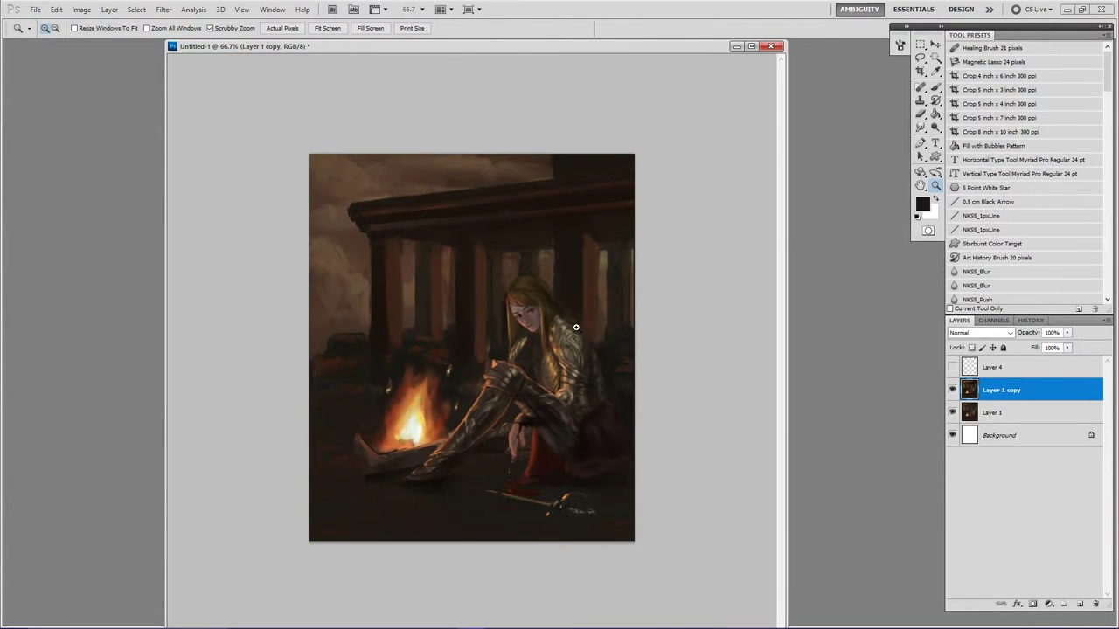
# Sample a reddish brown near the knight's face, brush it into her hair, and preview the painting's values in greyscale.
pyautogui.press('b')
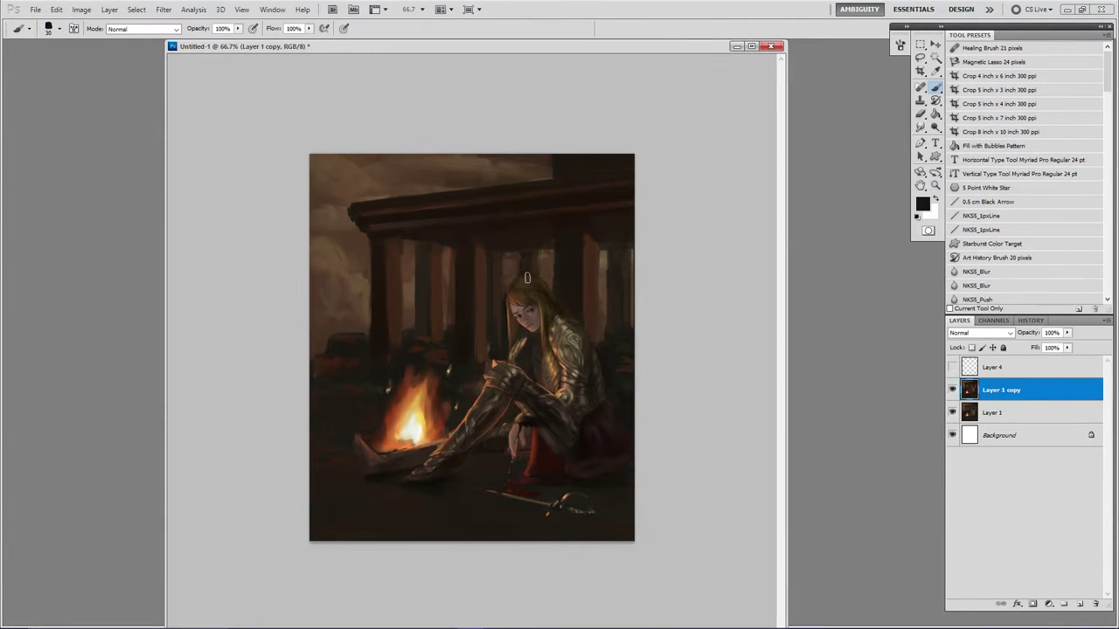
pyautogui.keyDown('alt'); pyautogui.click(521, 325); pyautogui.keyUp('alt')
pyautogui.moveTo(539, 306); pyautogui.dragTo(545, 333)
pyautogui.hotkey('ctrl', 'y')
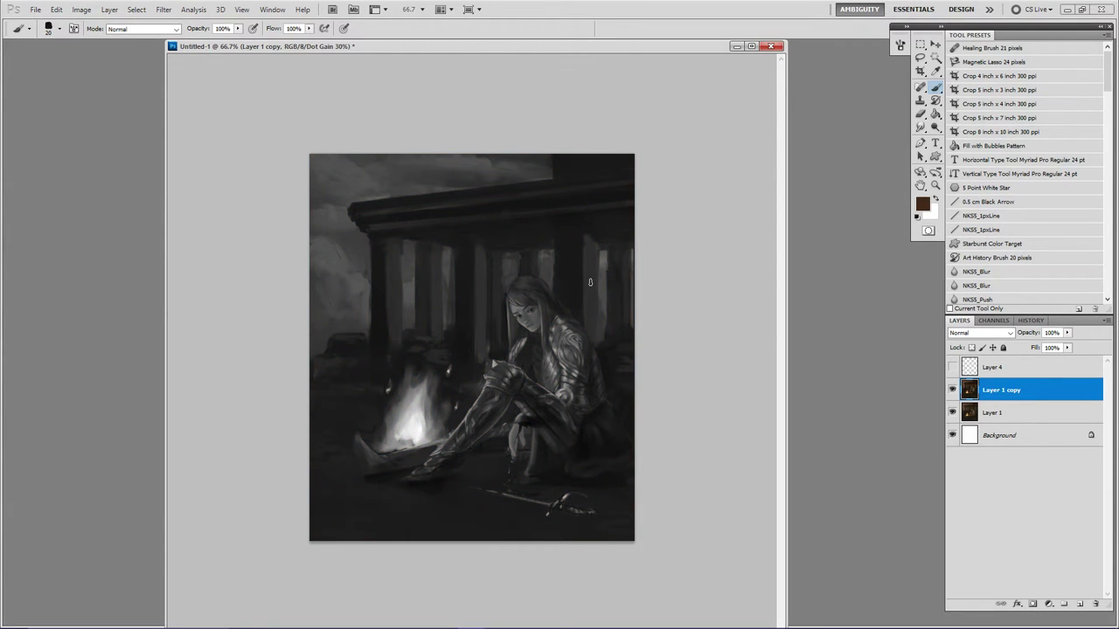
# Compare the painting's values in greyscale with its full-colour appearance.
pyautogui.hotkey('ctrl', 'y')
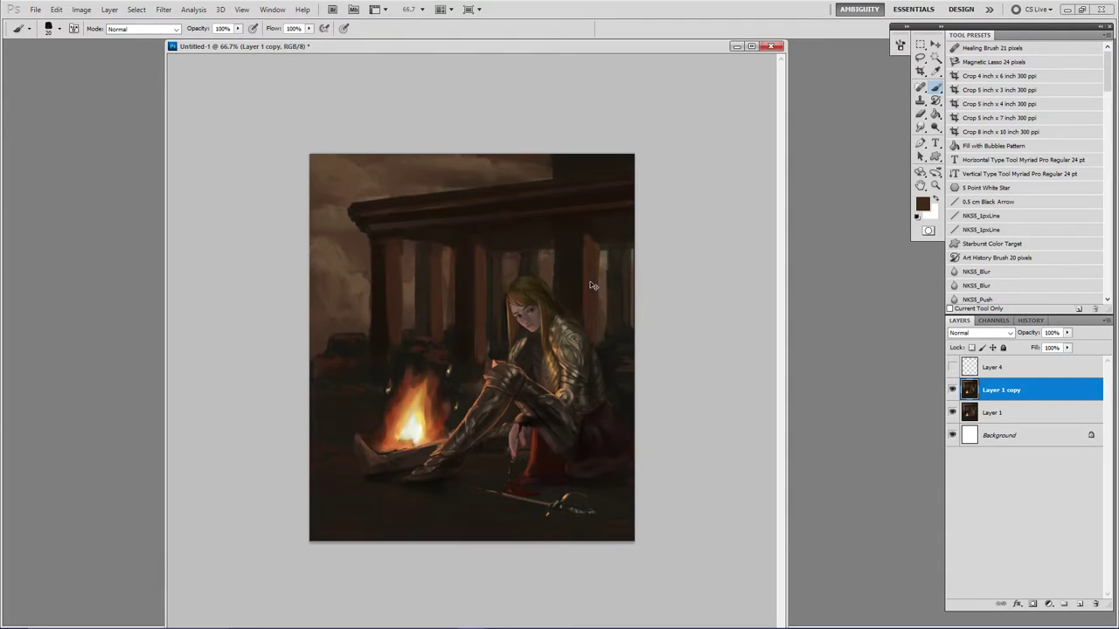
pyautogui.hotkey('ctrl', 'y')
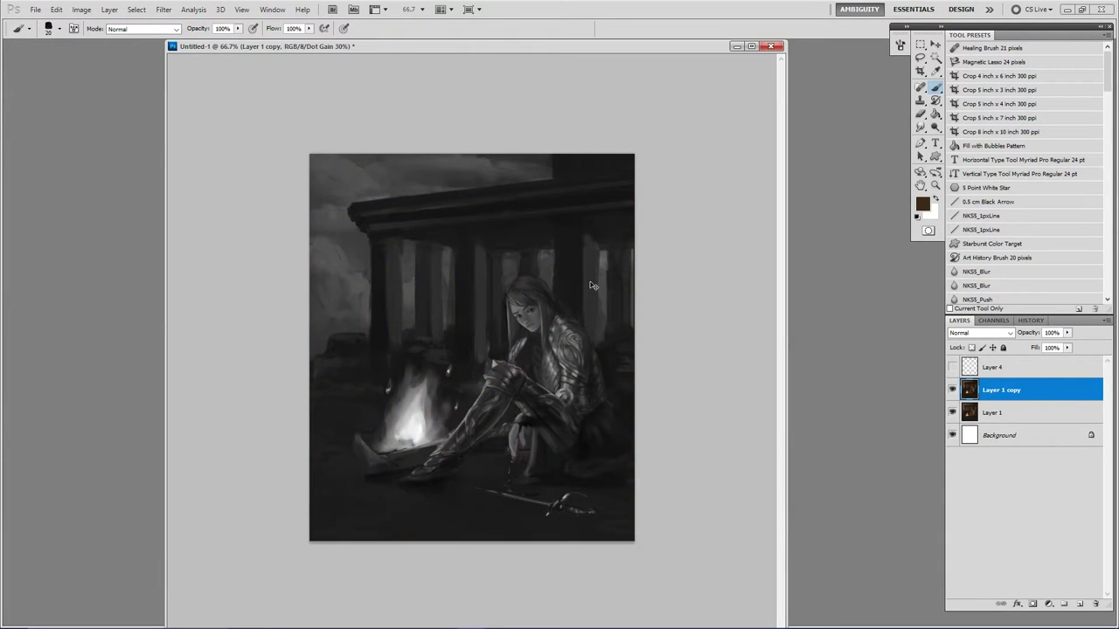
pyautogui.hotkey('ctrl', 'y')
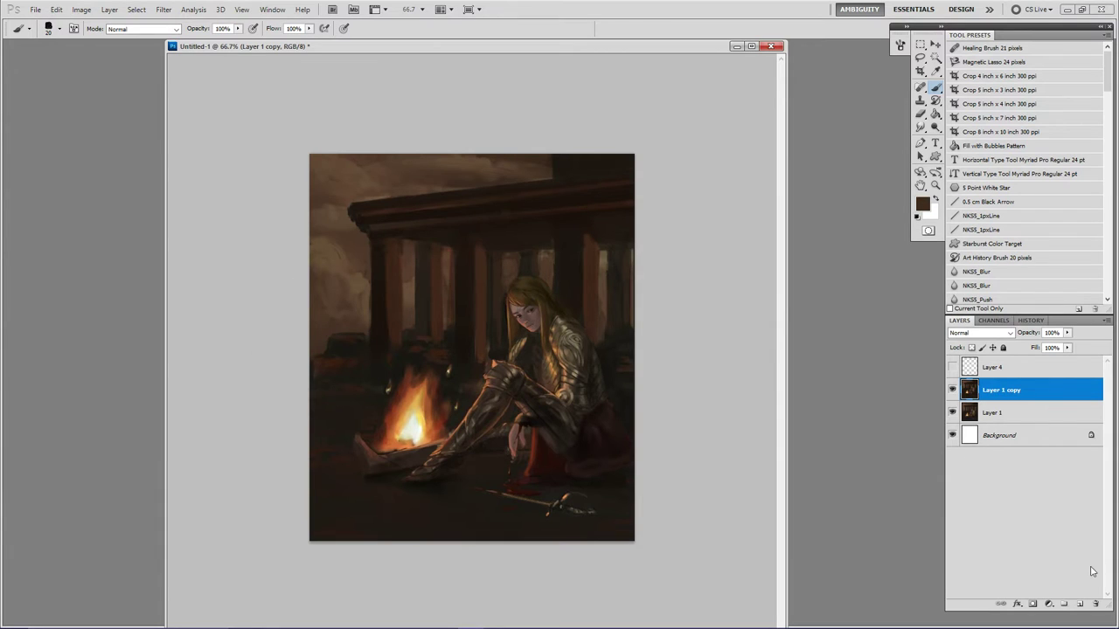
# Add a new layer, enlarge the brush to 87 px, darken the ground along the canvas's left edge, and compare with the layer hidden.
pyautogui.click(1081, 604)
pyautogui.press('.')
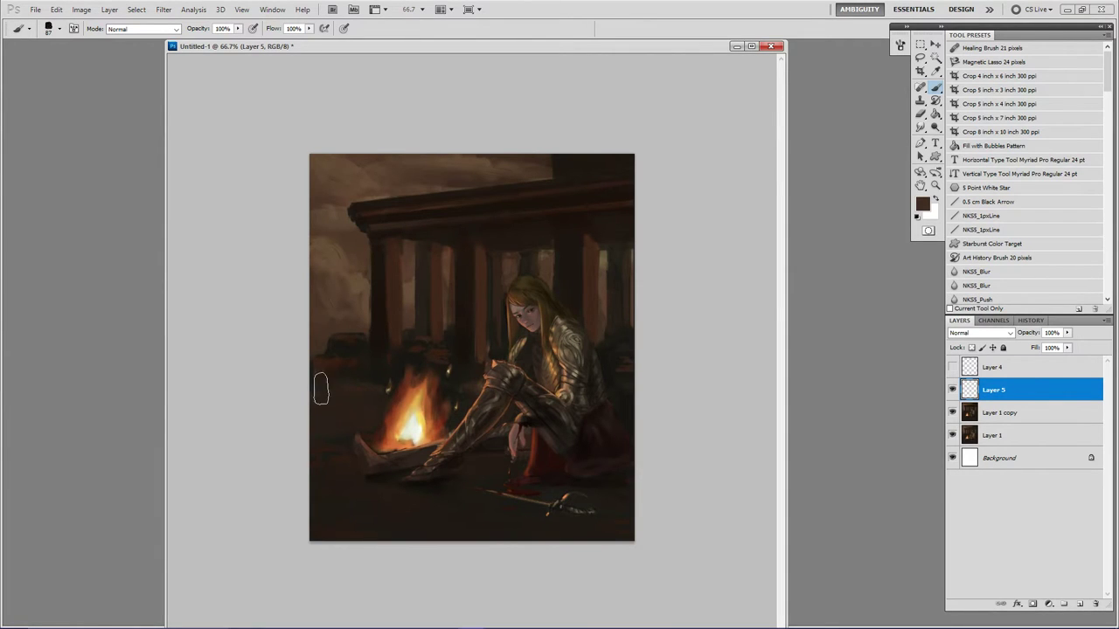
pyautogui.press('alt')
pyautogui.click(950, 391)
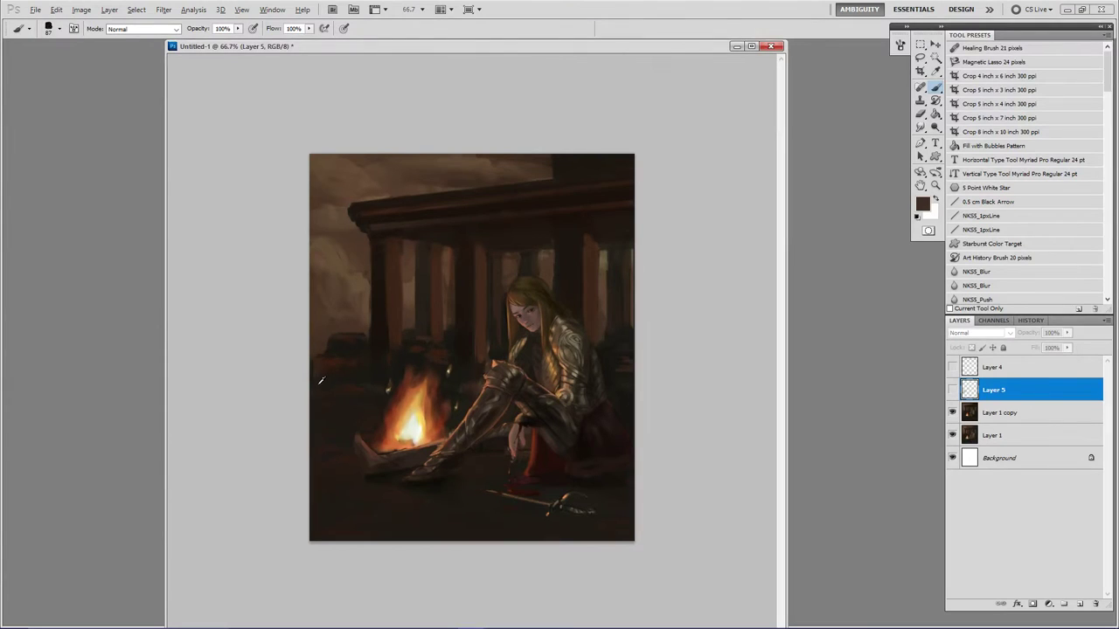
pyautogui.click(952, 391)
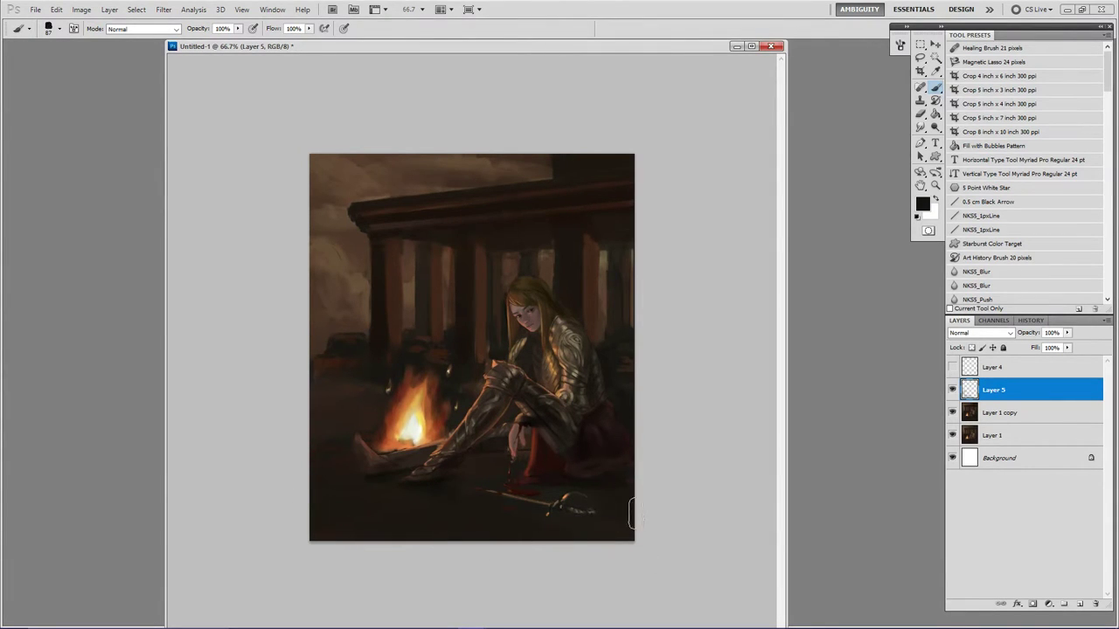
# Sample dark ground tones near the knight and sword, paint the lower right corner with a 25 px brush, and compare with the layer hidden.
pyautogui.keyDown('alt'); pyautogui.click(609, 481); pyautogui.keyUp('alt')
pyautogui.press('[')
pyautogui.press('[')
pyautogui.press('[')
pyautogui.press('[')
pyautogui.press('[')
pyautogui.press('[')
pyautogui.press('[')
pyautogui.press('[')
pyautogui.press('[')
pyautogui.keyDown('alt'); pyautogui.click(545, 505); pyautogui.keyUp('alt')
pyautogui.moveTo(617, 521); pyautogui.dragTo(625, 529)
pyautogui.click(952, 390)
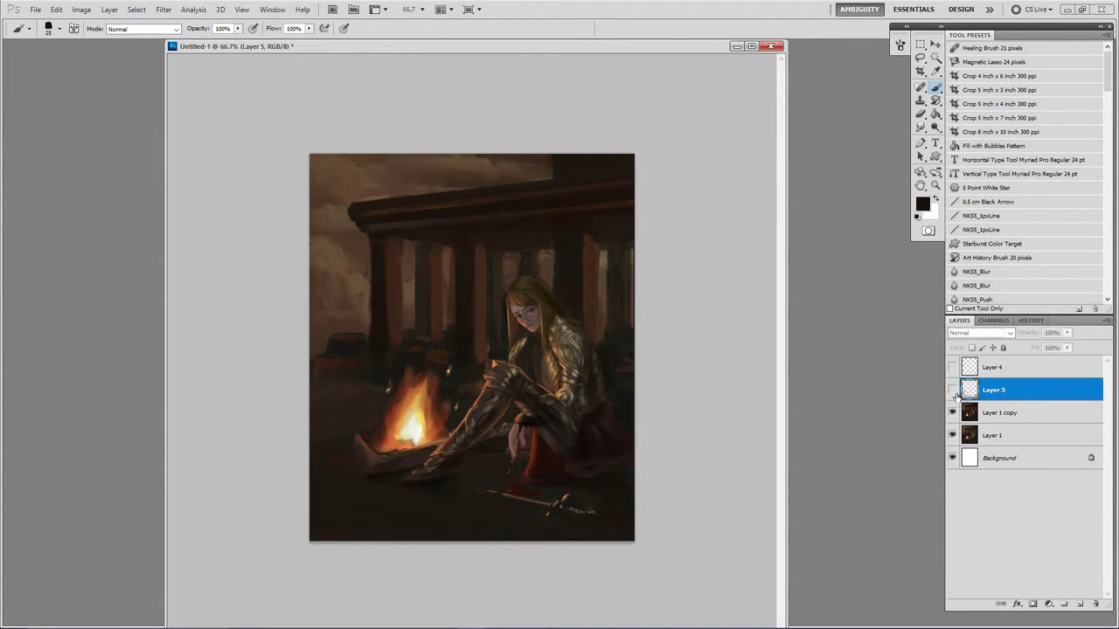
pyautogui.click(953, 390)
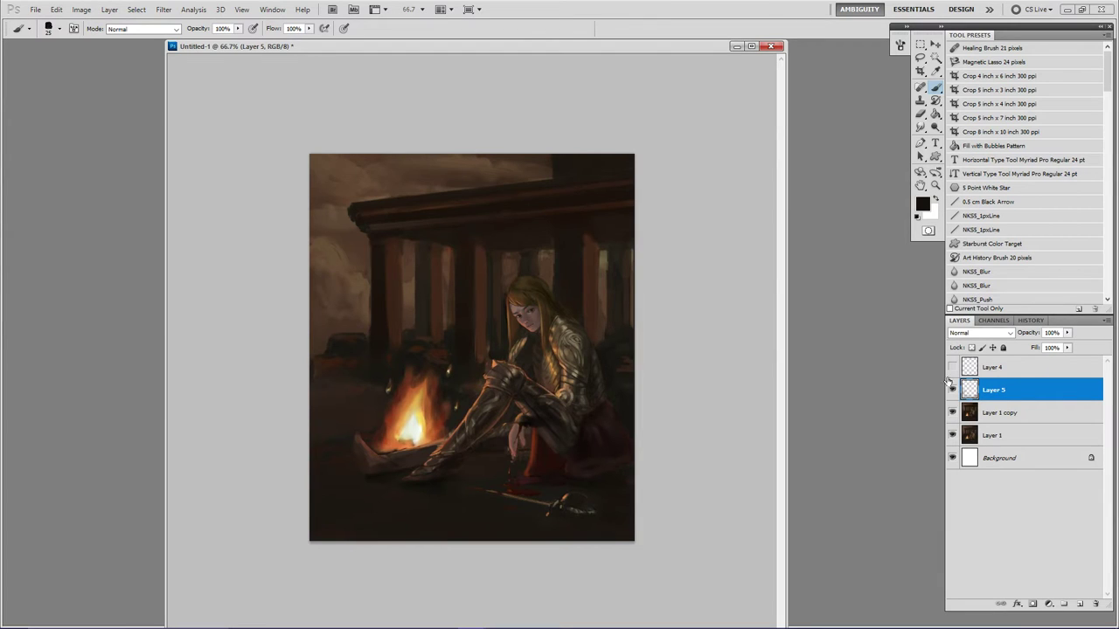
# Erase part of the new dark paint left of the campfire, check the layer in greyscale, and merge it down.
pyautogui.press('e')
pyautogui.moveTo(317, 390)
pyautogui.mouseDown()
pyautogui.moveTo(343, 383)
pyautogui.moveTo(332, 399)
pyautogui.moveTo(356, 400)
pyautogui.moveTo(328, 419)
pyautogui.moveTo(368, 417)
pyautogui.moveTo(338, 400)
pyautogui.moveTo(375, 386)
pyautogui.moveTo(302, 399)
pyautogui.moveTo(381, 409)
pyautogui.moveTo(357, 426)
pyautogui.mouseUp()
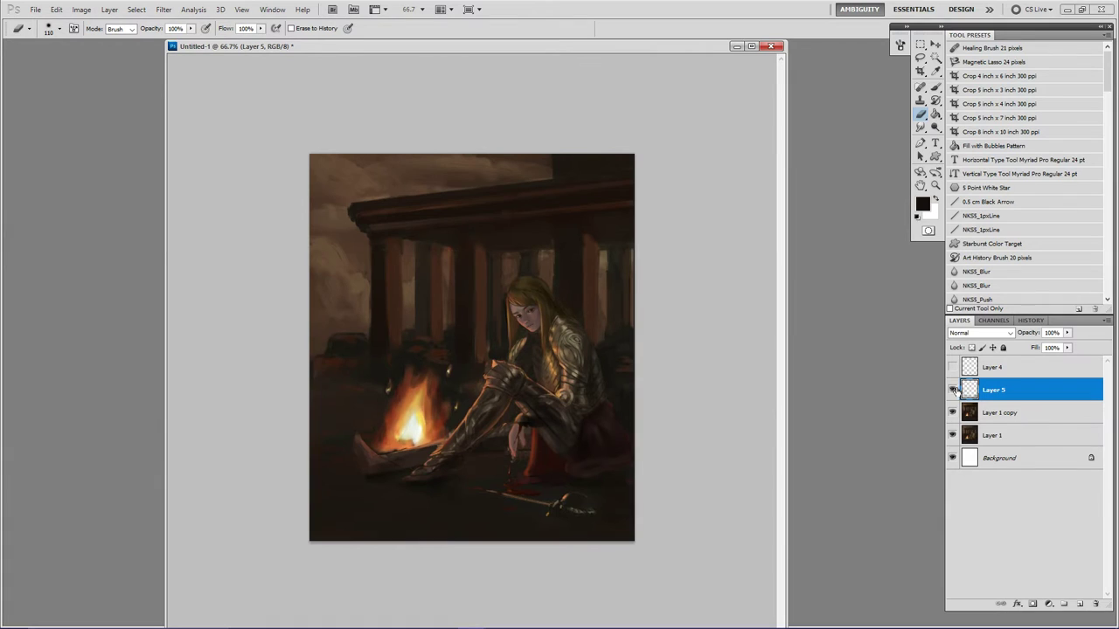
pyautogui.click(953, 390)
pyautogui.hotkey('ctrl', 'y')
pyautogui.click(953, 390)
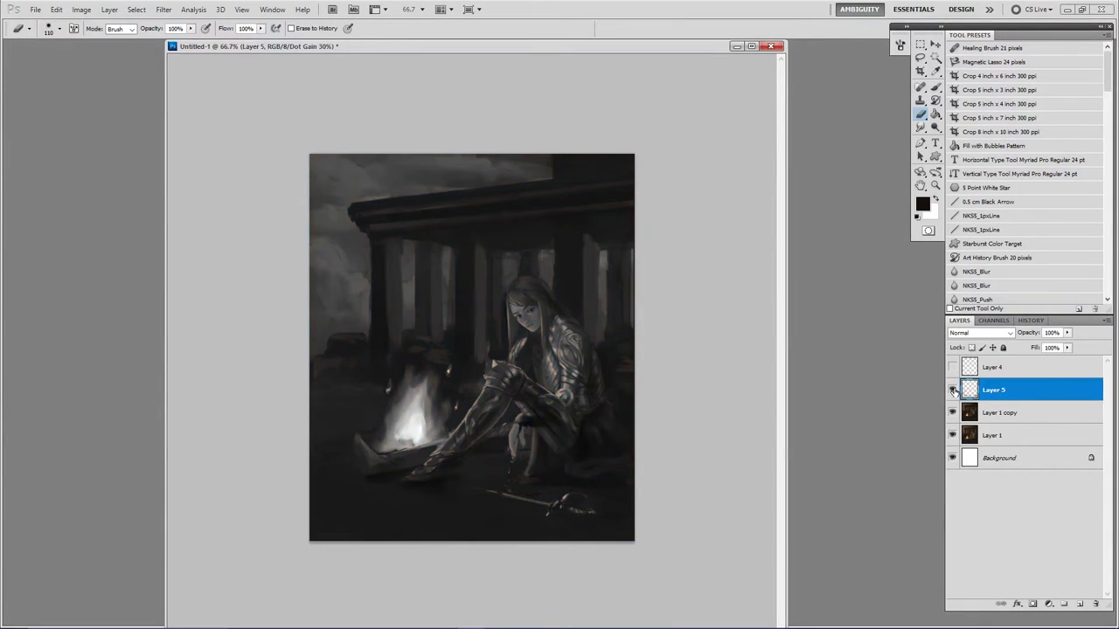
pyautogui.click(953, 390)
pyautogui.click(953, 390)
pyautogui.hotkey('ctrl', 'e')
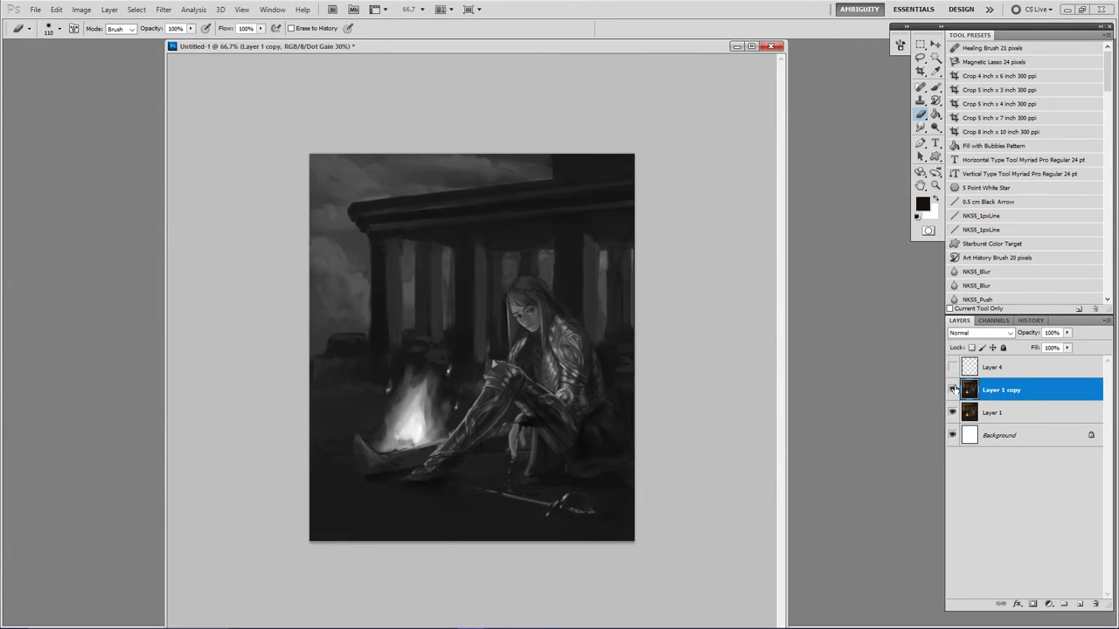
# Sample tones beside the left rocks and between the right-hand columns, and retouch the background with a 42 px brush.
pyautogui.press('b')
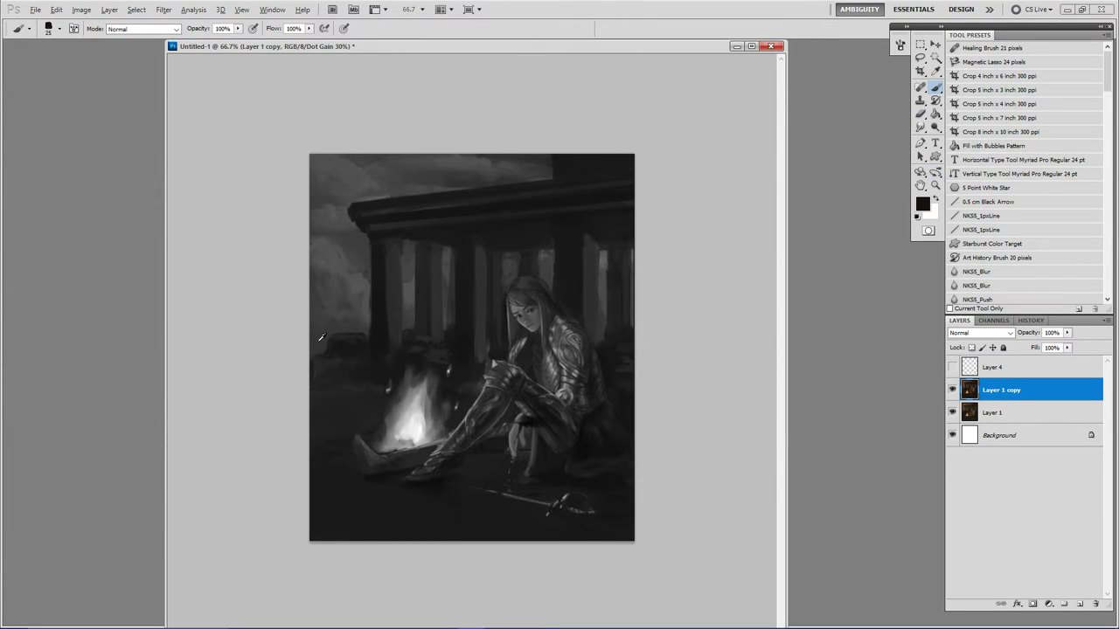
pyautogui.keyDown('alt'); pyautogui.click(321, 337); pyautogui.keyUp('alt')
pyautogui.keyDown('alt'); pyautogui.click(605, 271); pyautogui.keyUp('alt')
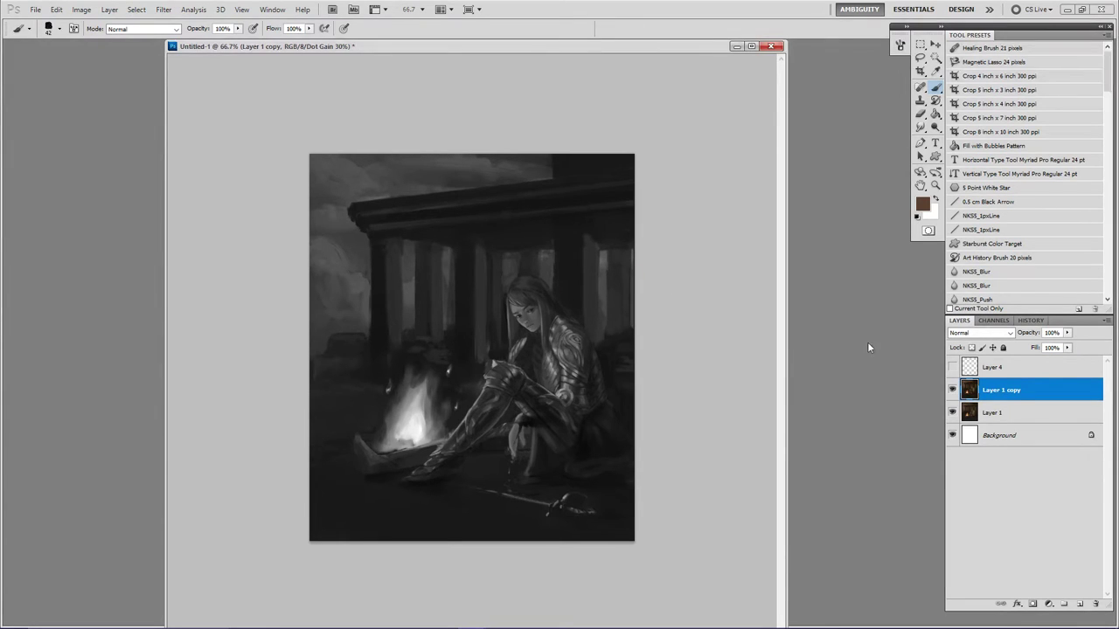
# Compare the repainted version with the original in full colour.
pyautogui.click(952, 389)
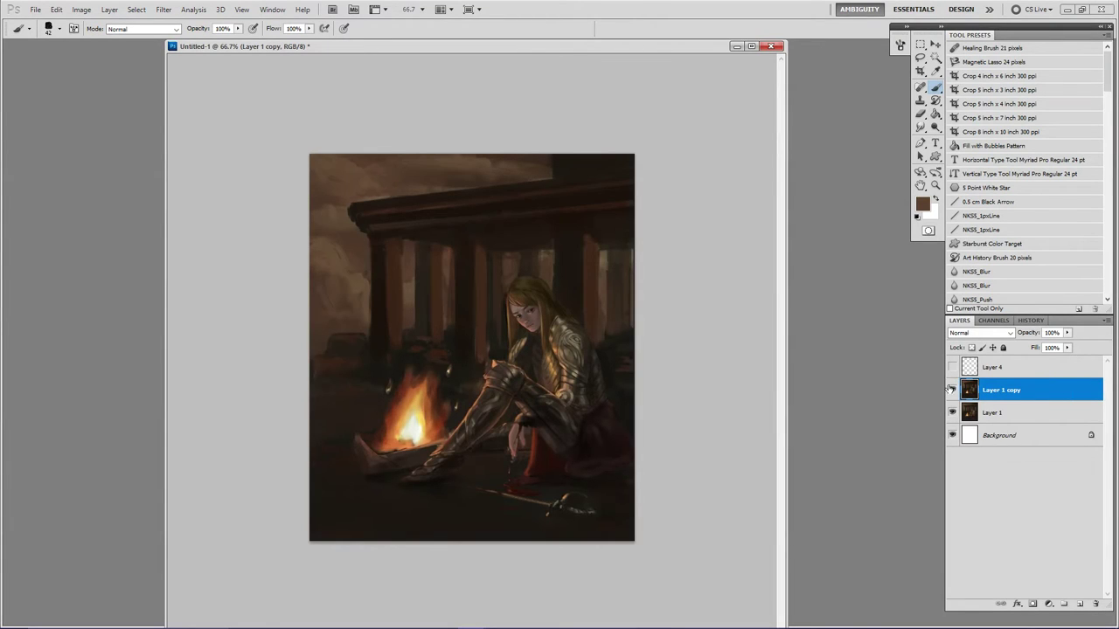
pyautogui.click(952, 390)
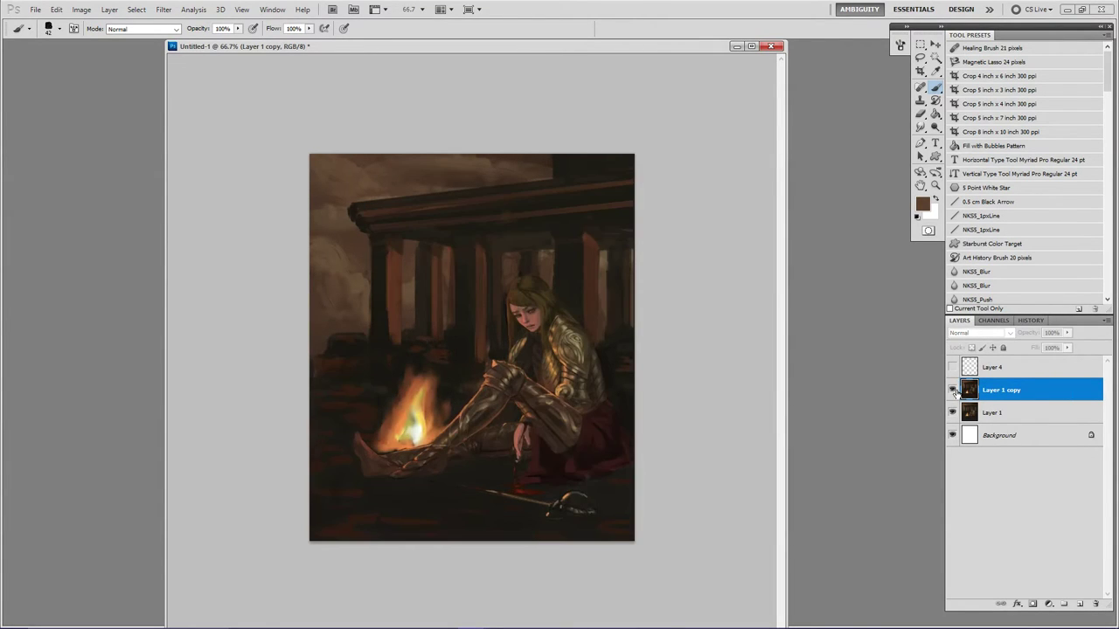
pyautogui.click(952, 390)
pyautogui.click(952, 389)
pyautogui.click(952, 389)
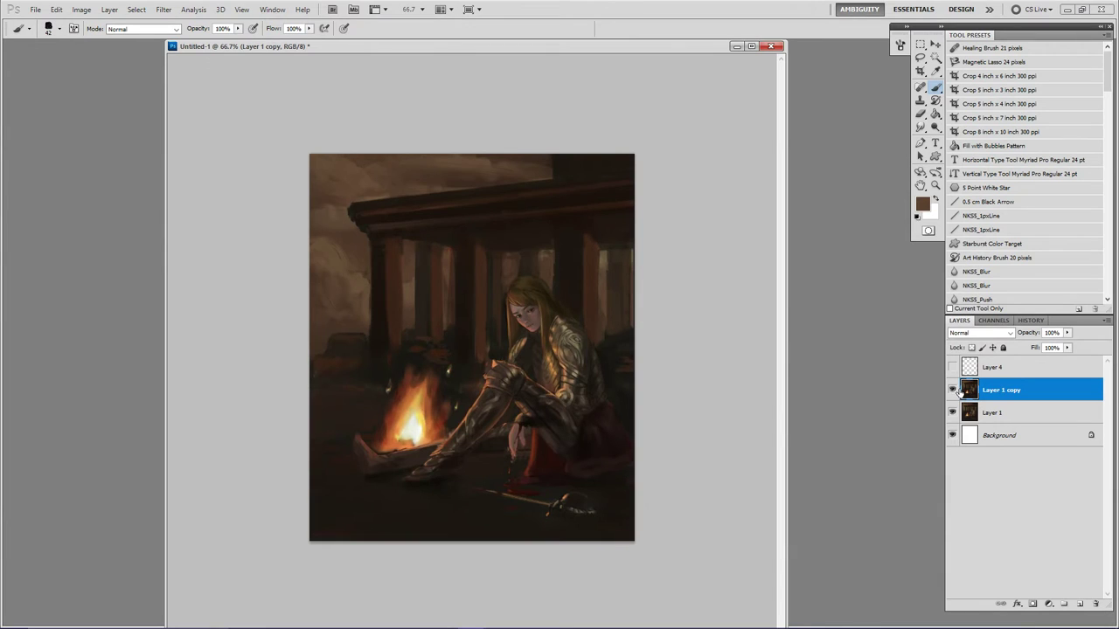
pyautogui.click(952, 390)
pyautogui.click(952, 390)
# Add a new layer, darken the painting's outer edges in black with the 500 px "stupid soft" brush, and compare with the layer hidden.
pyautogui.click(1081, 604)
pyautogui.rightClick(460, 354)
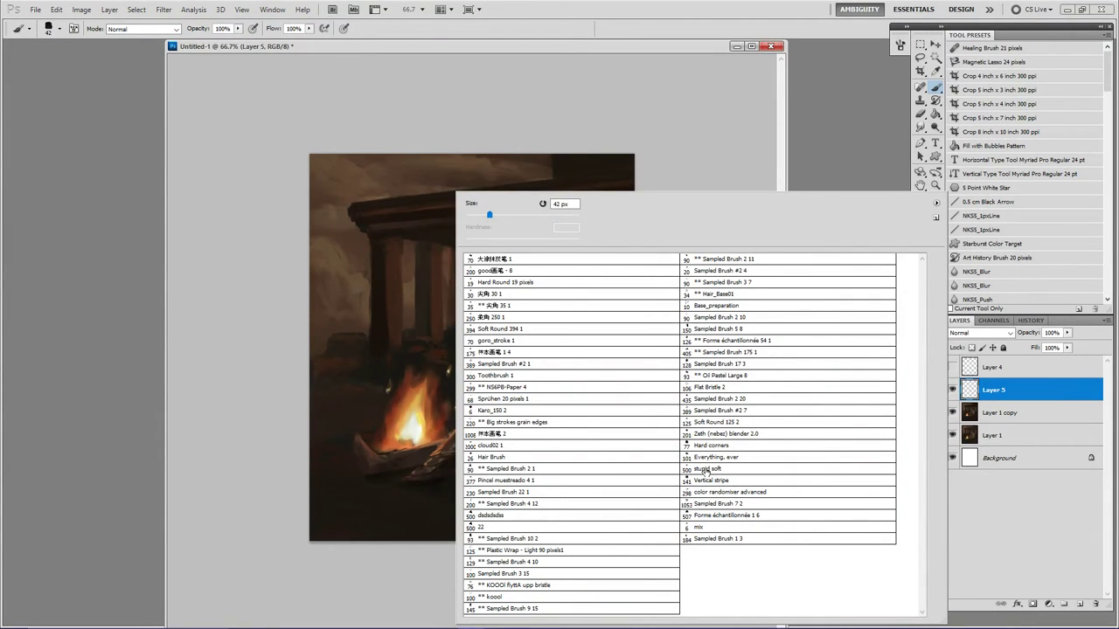
pyautogui.click(705, 471)
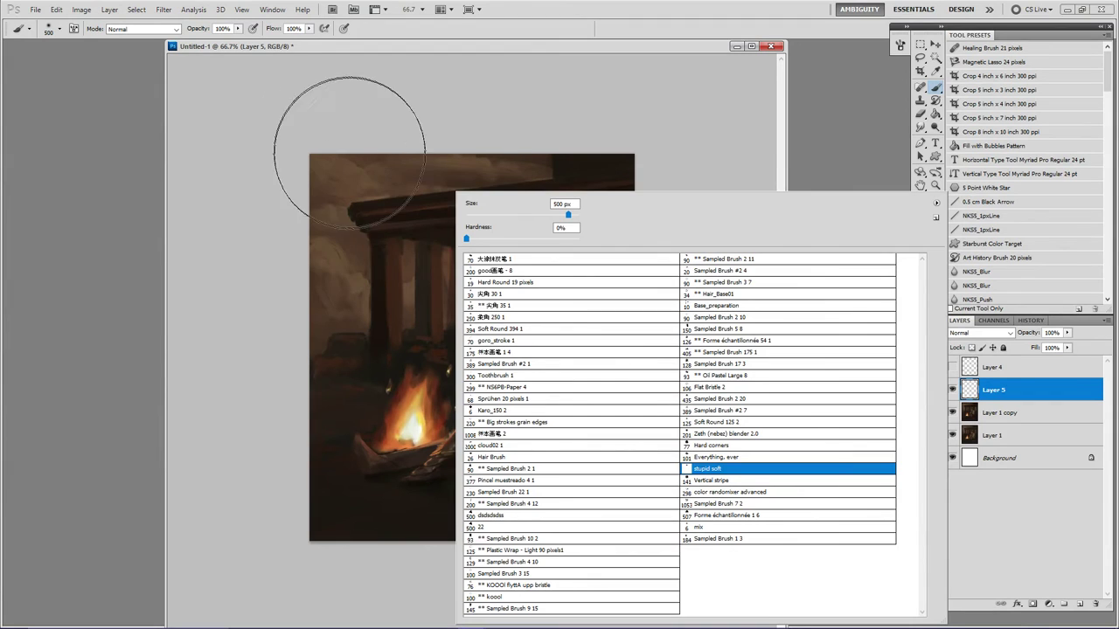
pyautogui.click(361, 112)
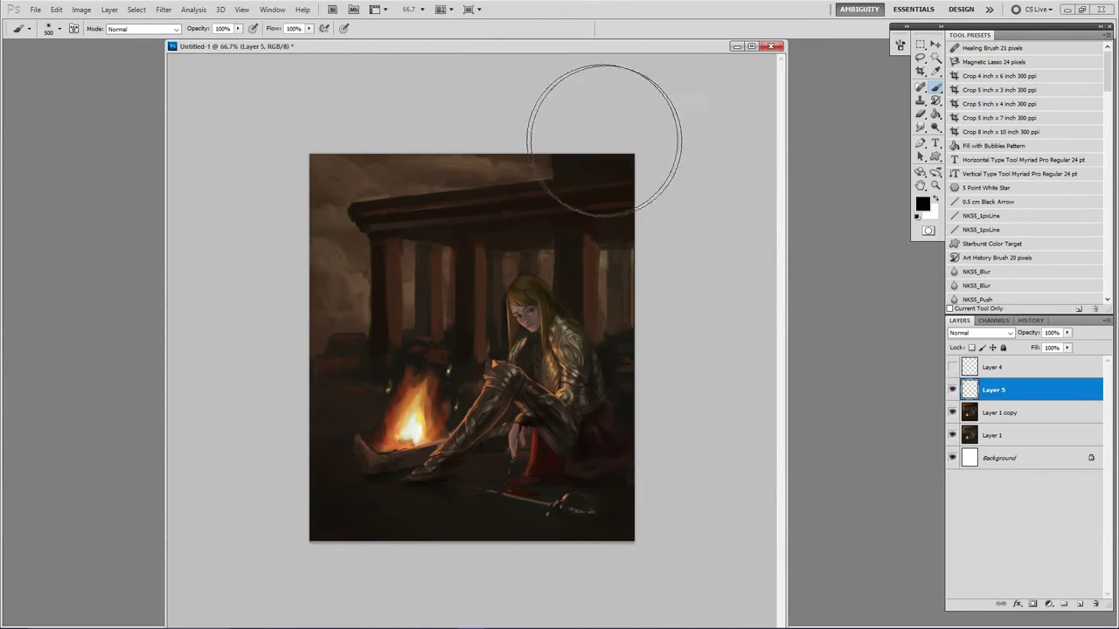
pyautogui.click(952, 390)
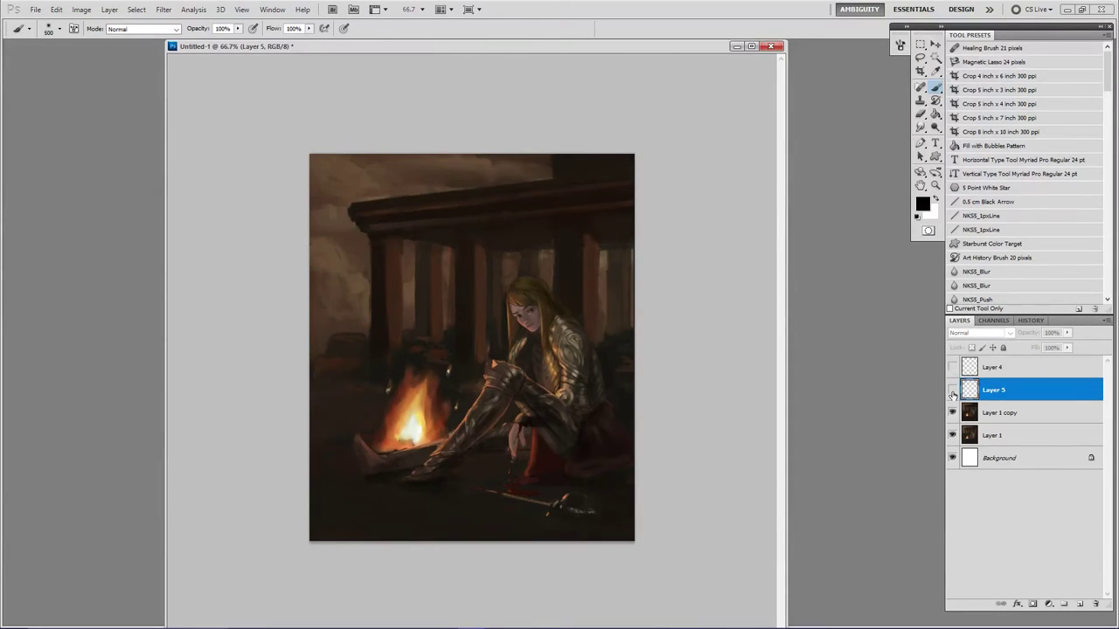
pyautogui.click(952, 390)
pyautogui.click(952, 390)
pyautogui.click(952, 390)
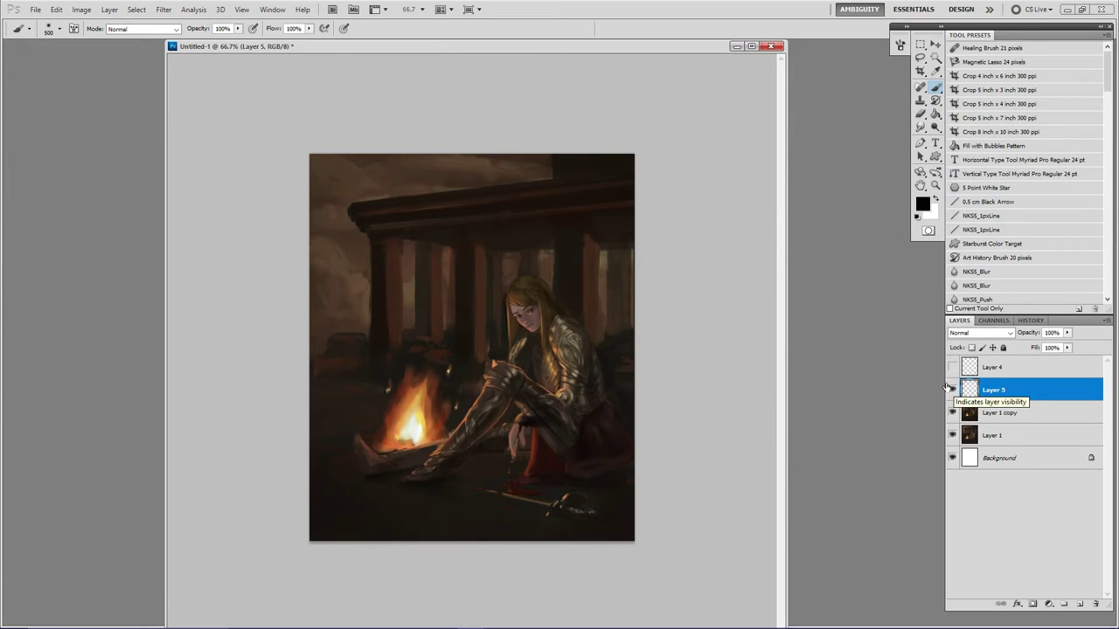
# Sample a sky brown, brush a soft haze over the columns behind the knight, and switch to the "Hard corners" brush.
pyautogui.keyDown('alt'); pyautogui.click(371, 284); pyautogui.keyUp('alt')
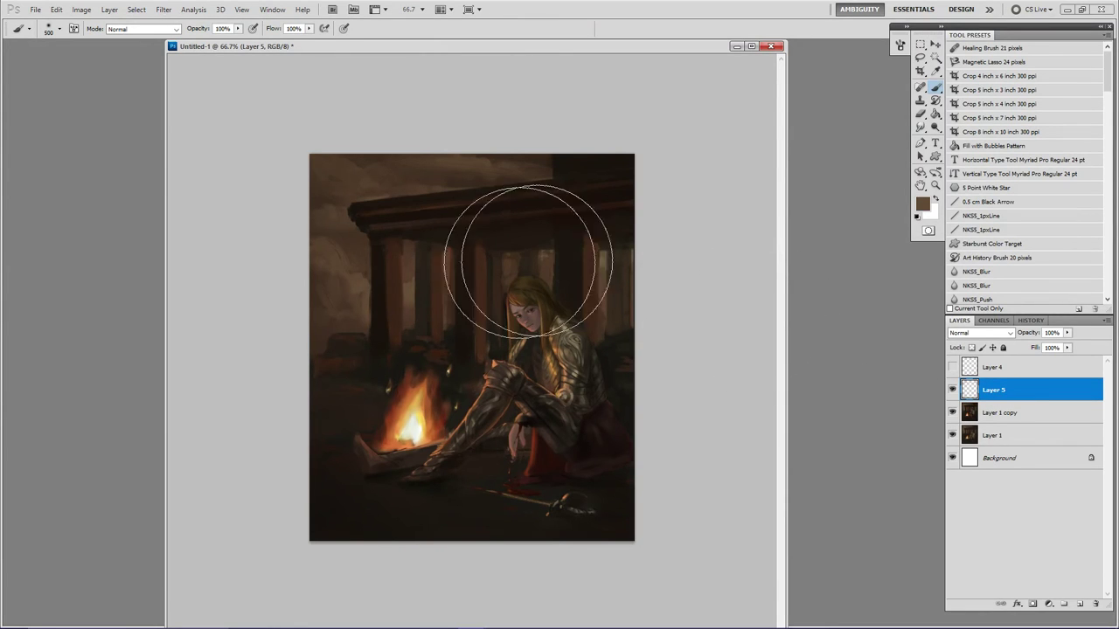
pyautogui.moveTo(573, 258); pyautogui.dragTo(486, 264)
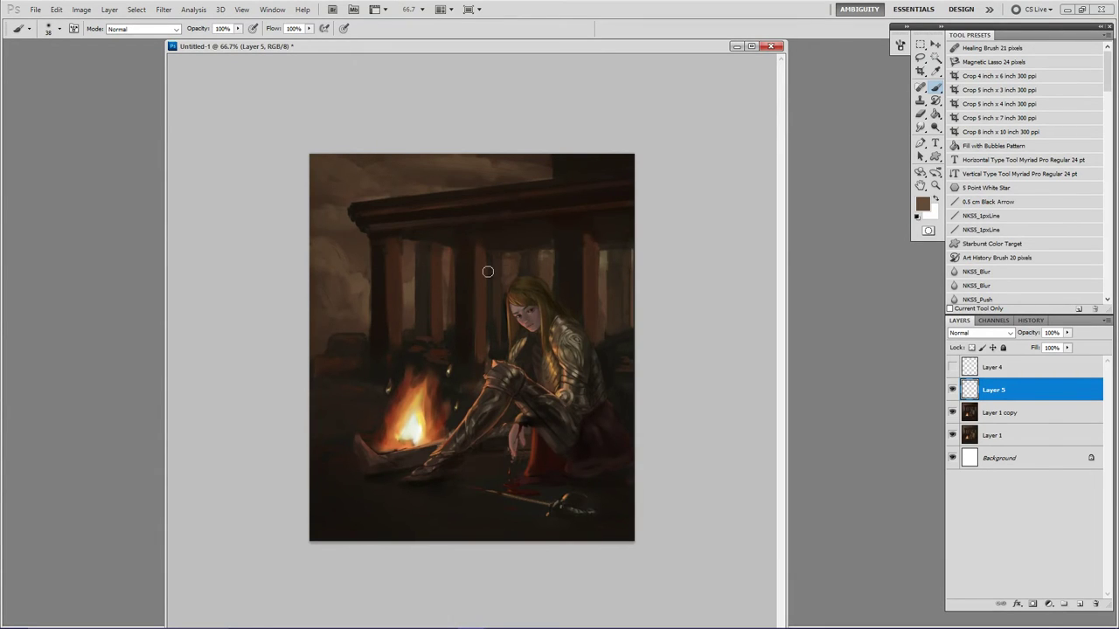
pyautogui.rightClick(553, 271)
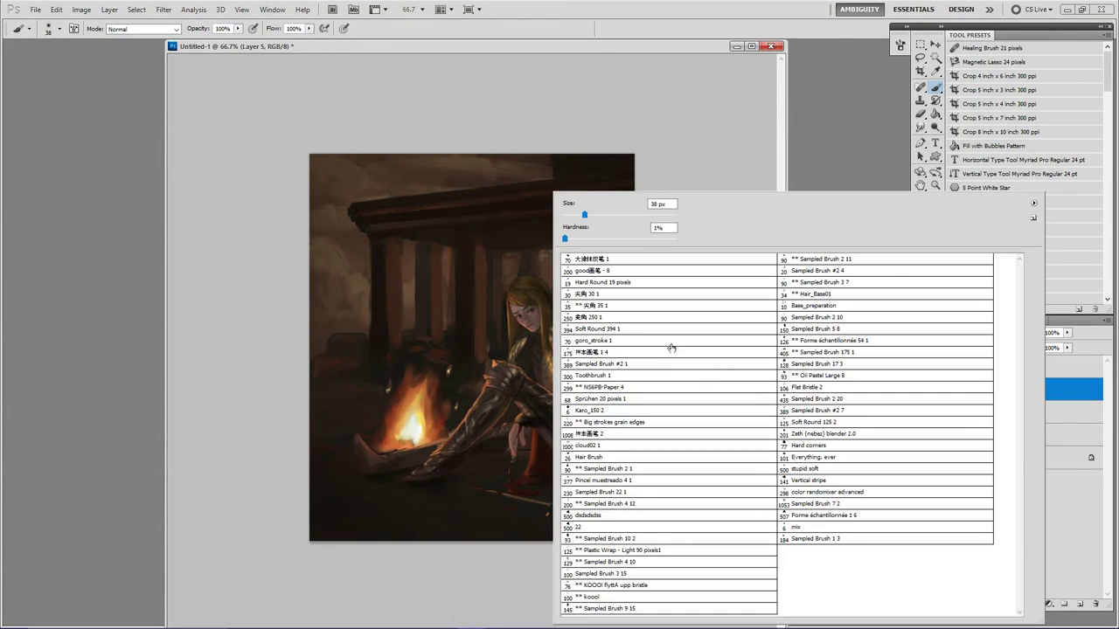
pyautogui.click(811, 449)
pyautogui.click(1073, 387)
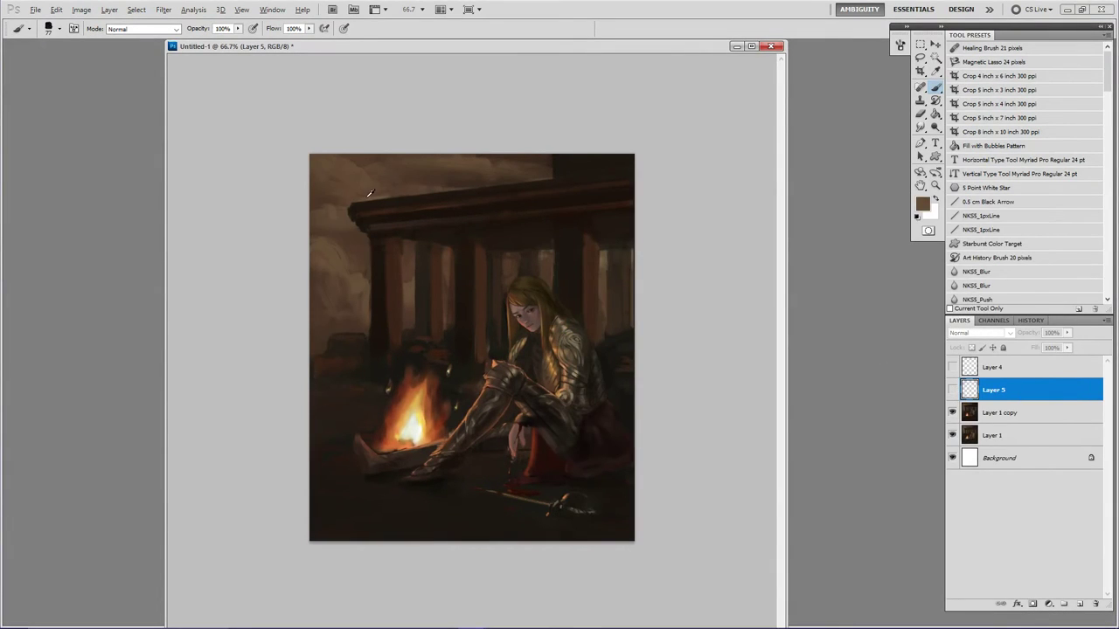
# Brush lighter brown along the roof's edge and into the gaps between the columns, and sample the dark roof tone.
pyautogui.moveTo(387, 190); pyautogui.dragTo(381, 194)
pyautogui.click(953, 390)
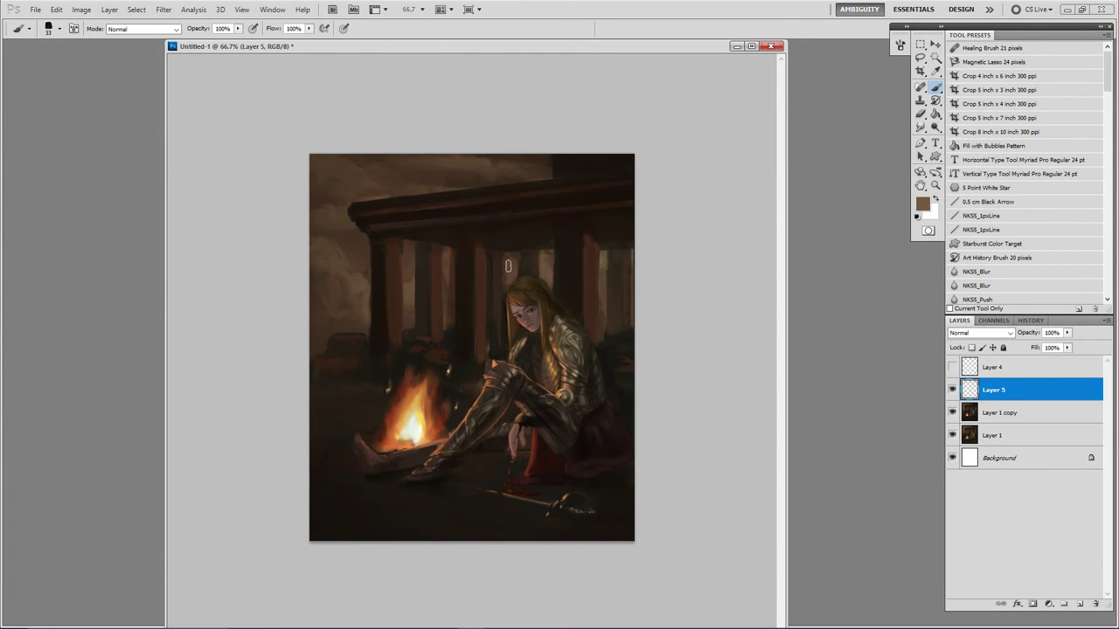
pyautogui.moveTo(514, 257); pyautogui.dragTo(515, 270)
pyautogui.moveTo(448, 256); pyautogui.dragTo(449, 287)
pyautogui.keyDown('alt'); pyautogui.click(497, 212); pyautogui.keyUp('alt')
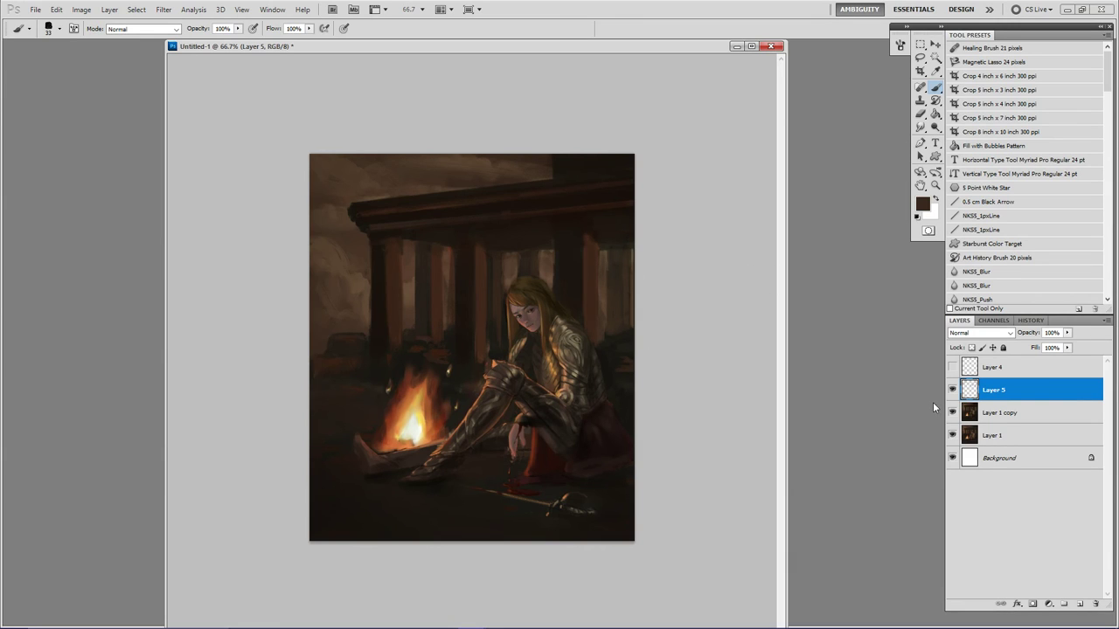
# Compare the background changes with the layer hidden, in colour and greyscale, and merge the layer into the repainted copy.
pyautogui.click(953, 389)
pyautogui.click(953, 390)
pyautogui.click(953, 390)
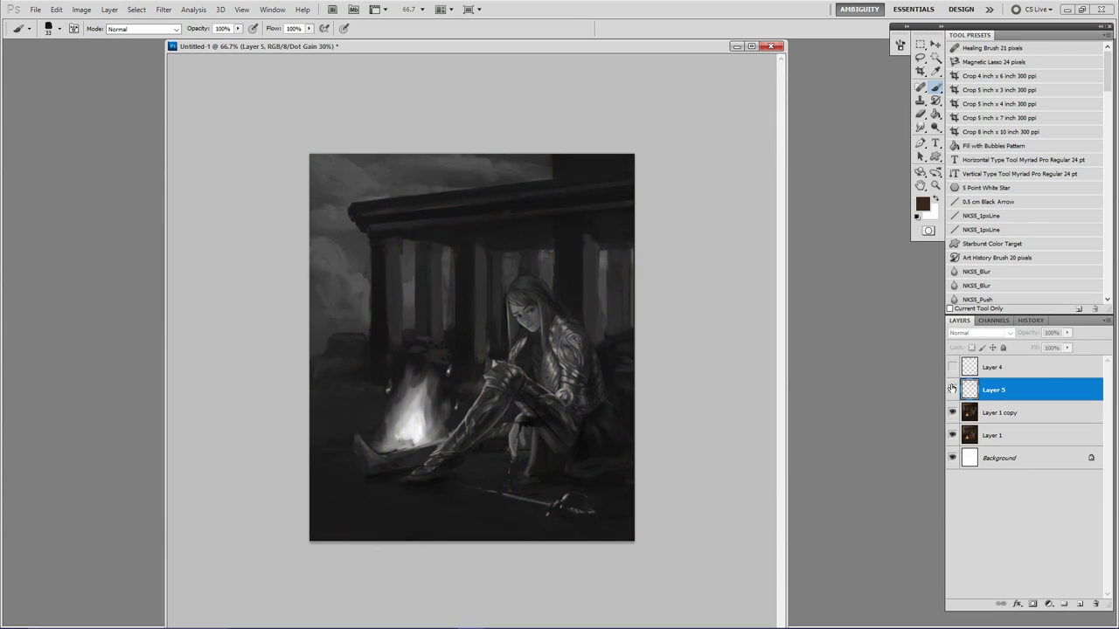
pyautogui.click(953, 390)
pyautogui.click(953, 390)
pyautogui.click(953, 390)
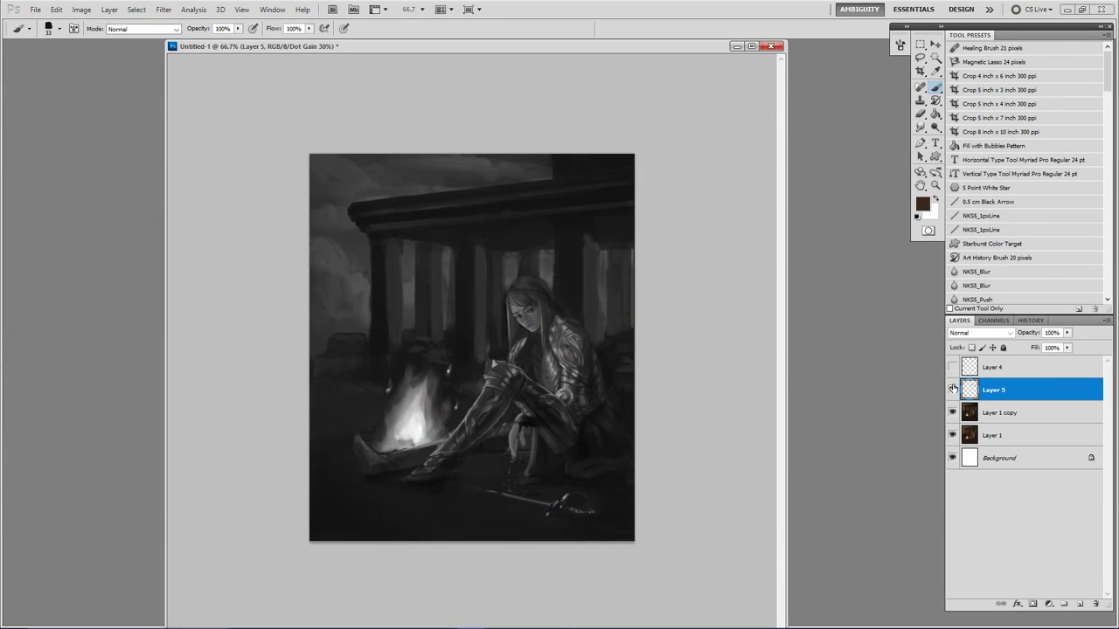
pyautogui.hotkey('ctrl', 'y')
pyautogui.press('Delete')
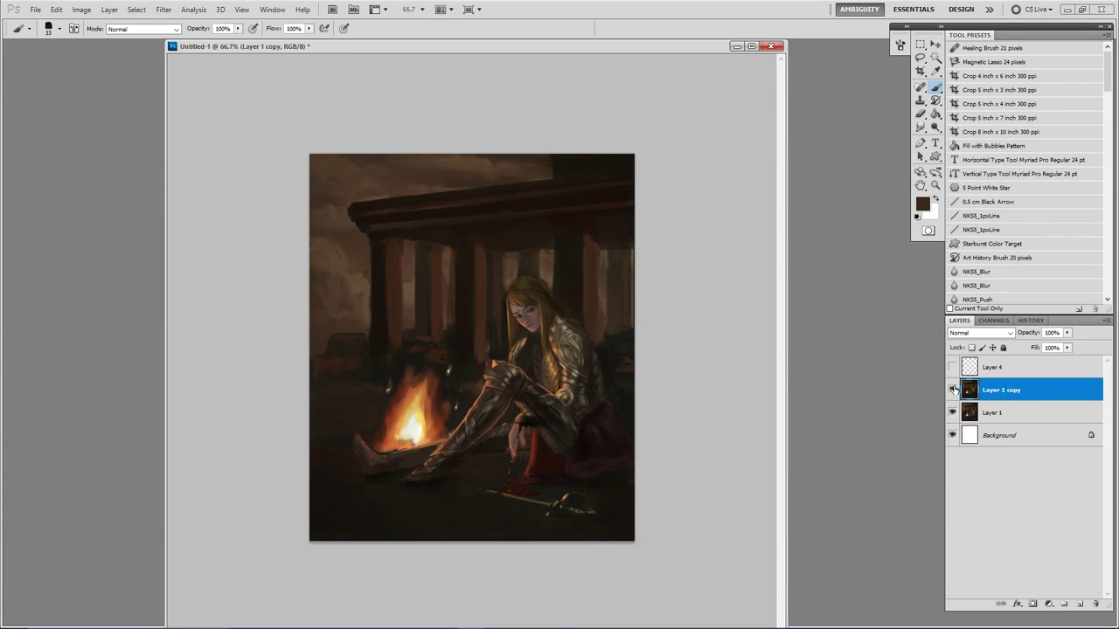
# Compare the finished repaint with the original painting one last time in full colour.
pyautogui.click(953, 390)
pyautogui.click(953, 390)
pyautogui.click(953, 390)
pyautogui.click(952, 390)
# Move the painting's window toward the middle of the workspace and switch to Open Broadcaster Software.
pyautogui.moveTo(448, 47); pyautogui.dragTo(464, 75)
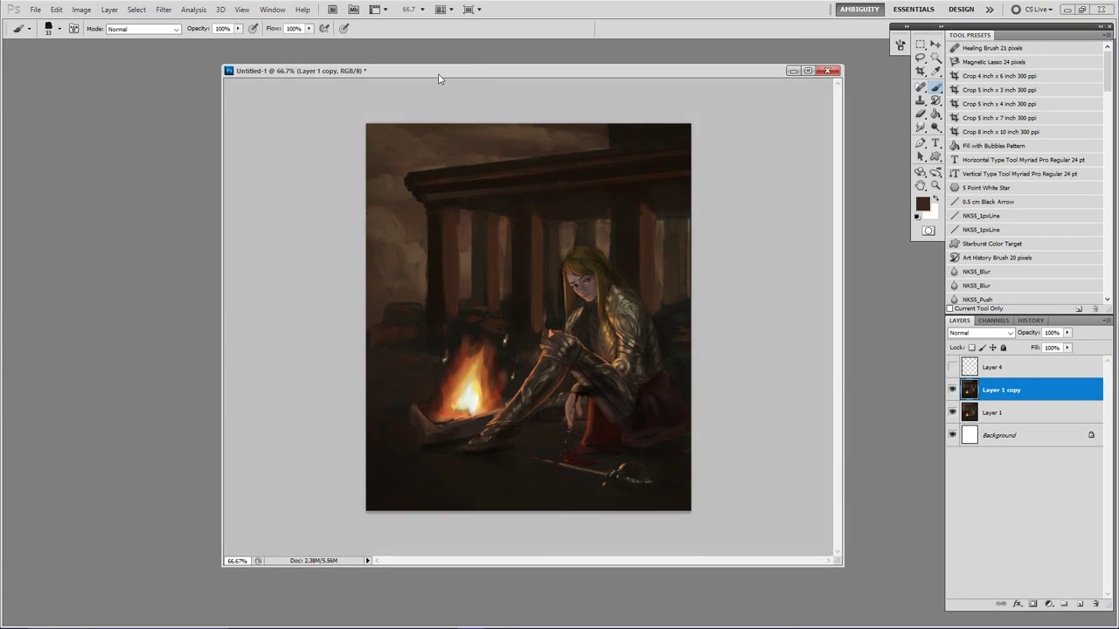
pyautogui.hotkey('alt', 'Tab')
pyautogui.hotkey('alt', 'Tab')
pyautogui.hotkey('alt', 'Tab')
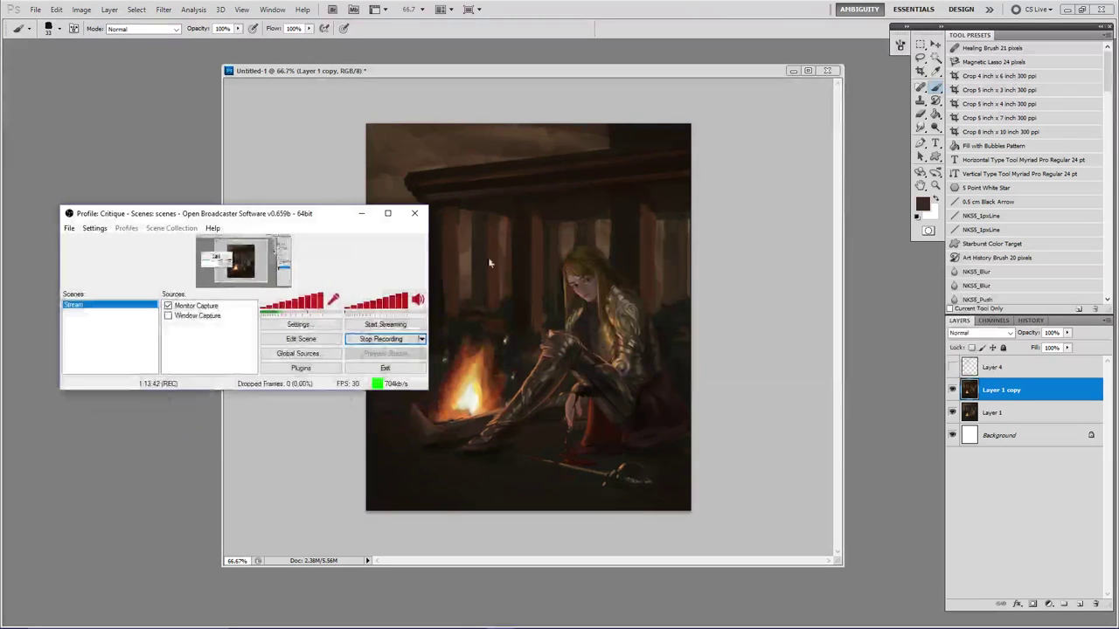